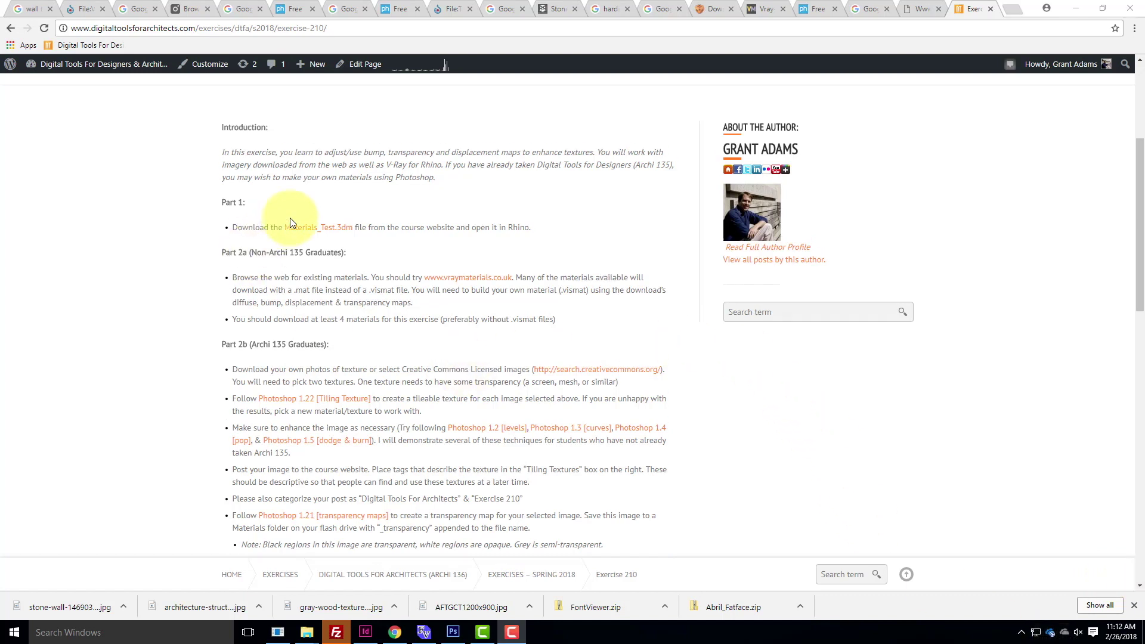
Review the Exercise 210 page, and in File Explorer open the OneDrive folder Live Demonstrations > Live - A136 Exercises > Ex210
scroll(290, 225, "up", 3)
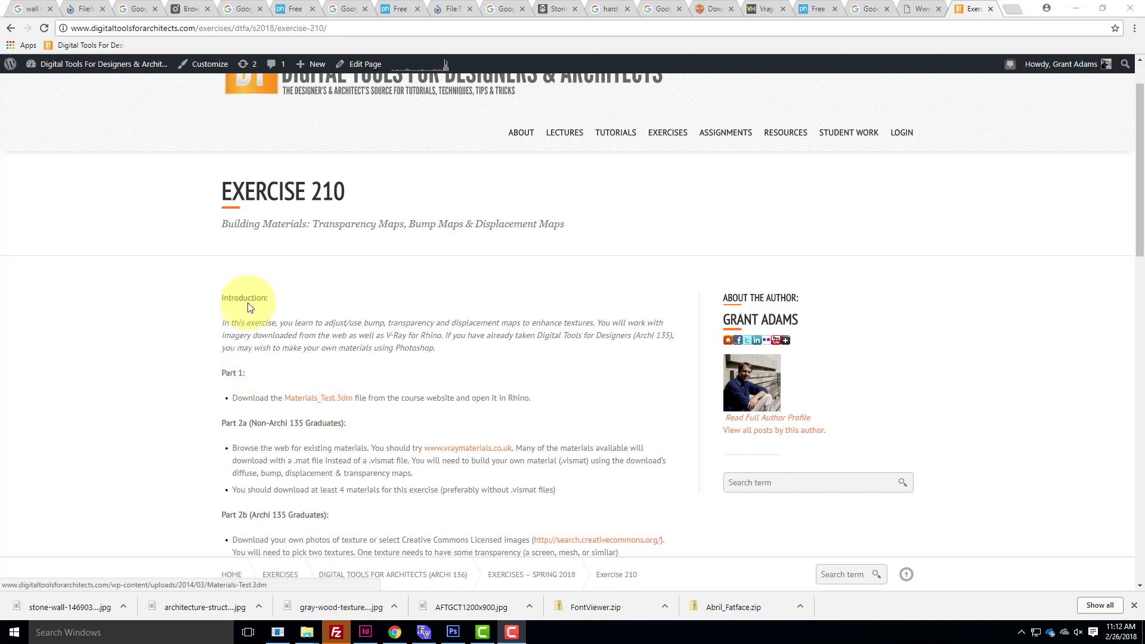
mouse_move(662, 136)
mouse_move(670, 178)
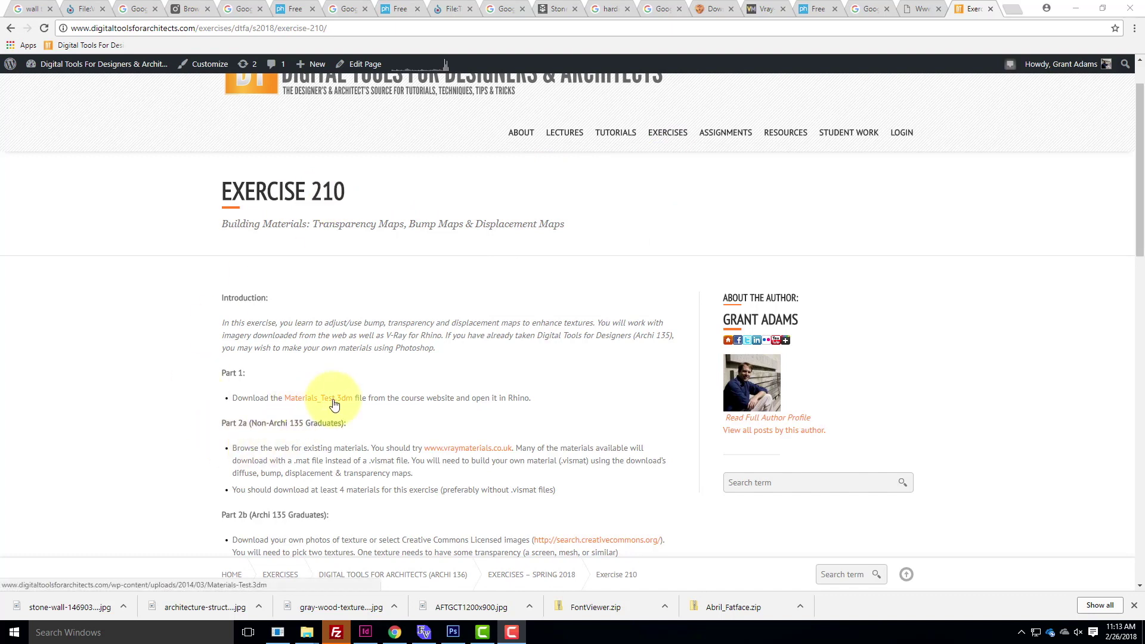
left_click(307, 632)
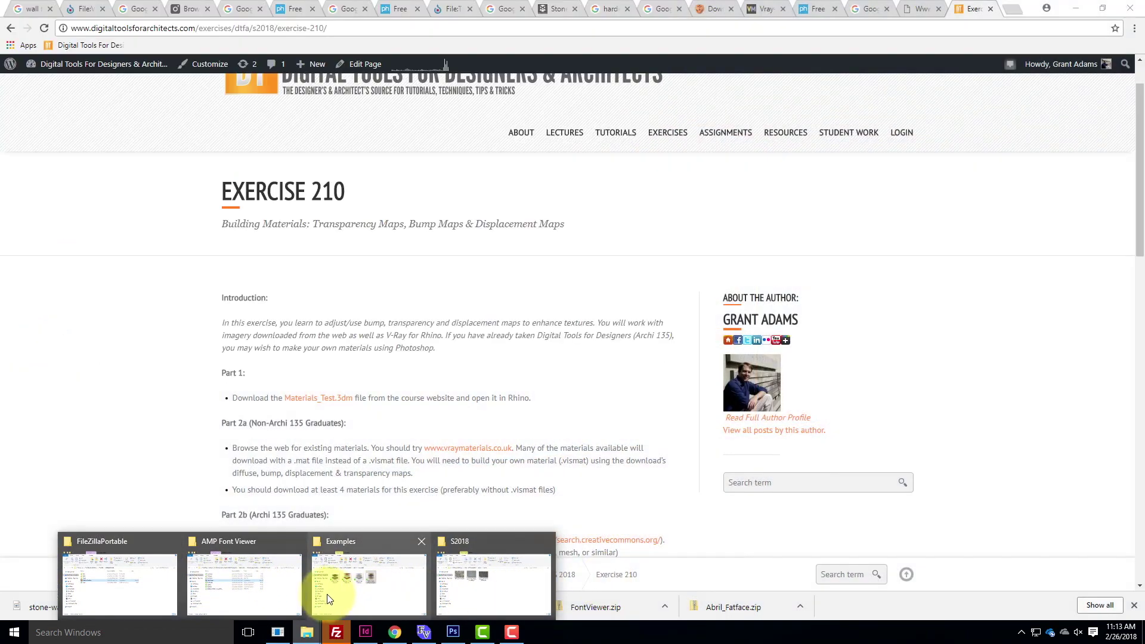
left_click(262, 581)
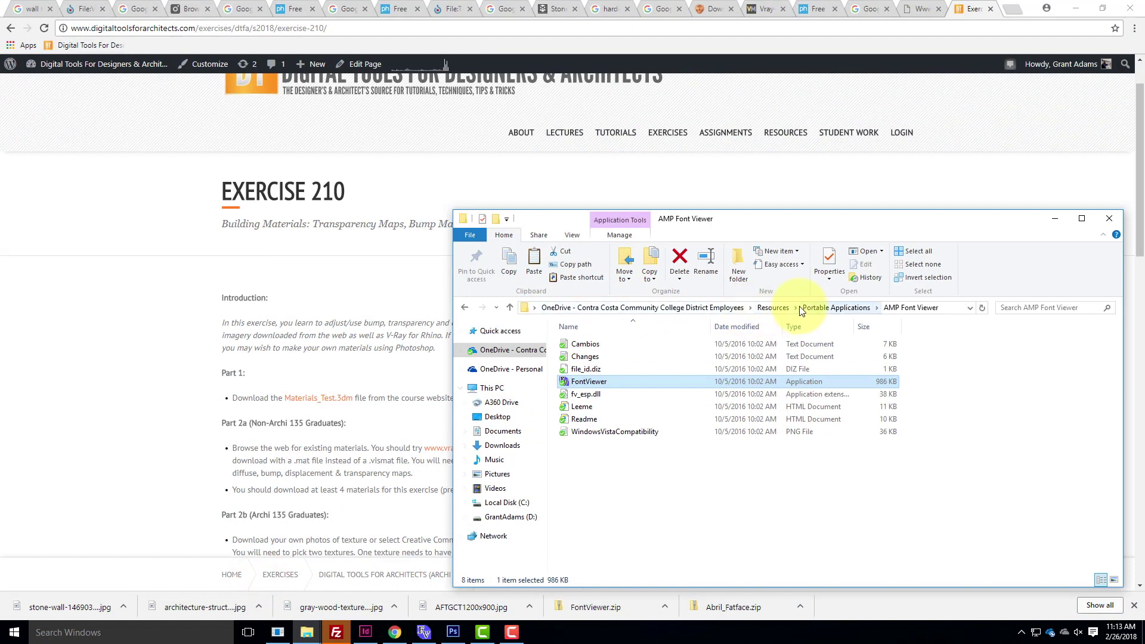
left_click(683, 307)
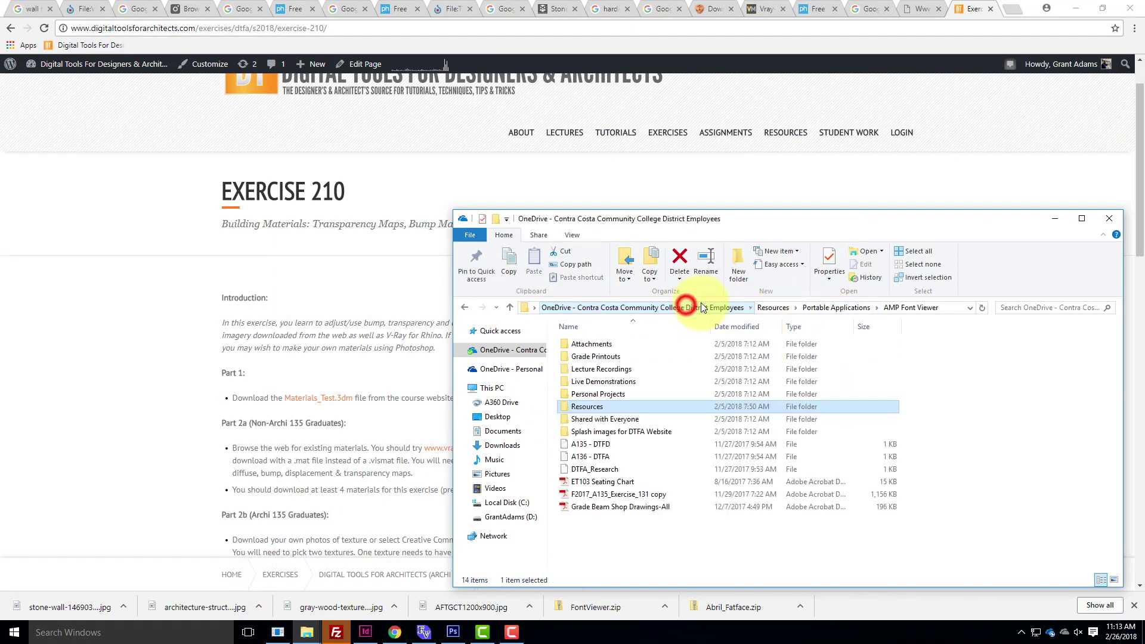
double_click(582, 382)
double_click(587, 356)
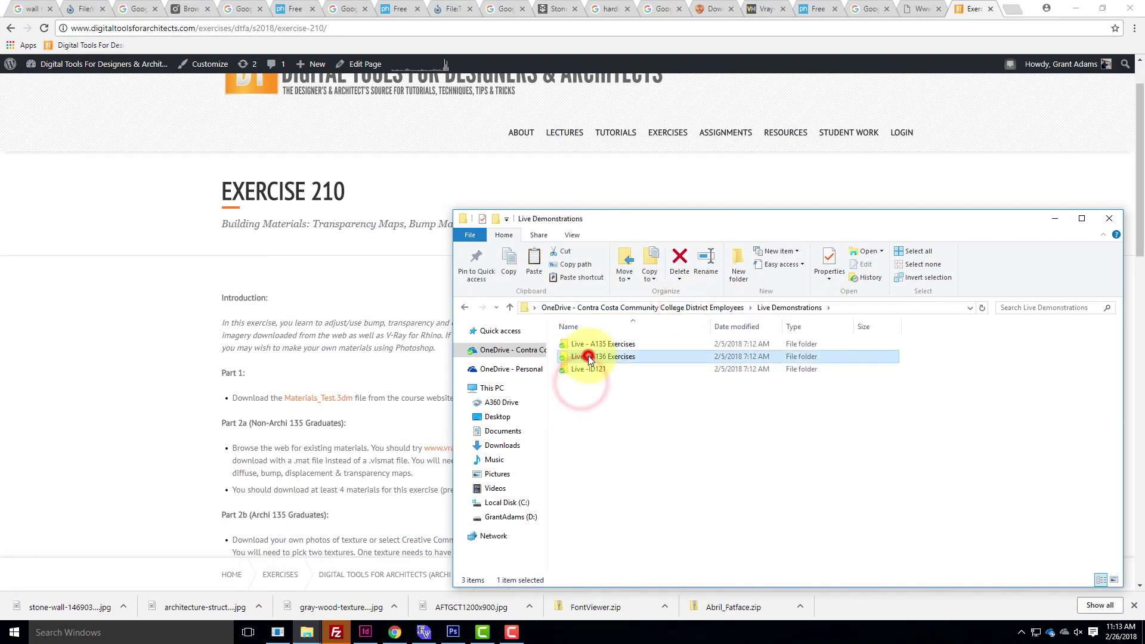
double_click(583, 469)
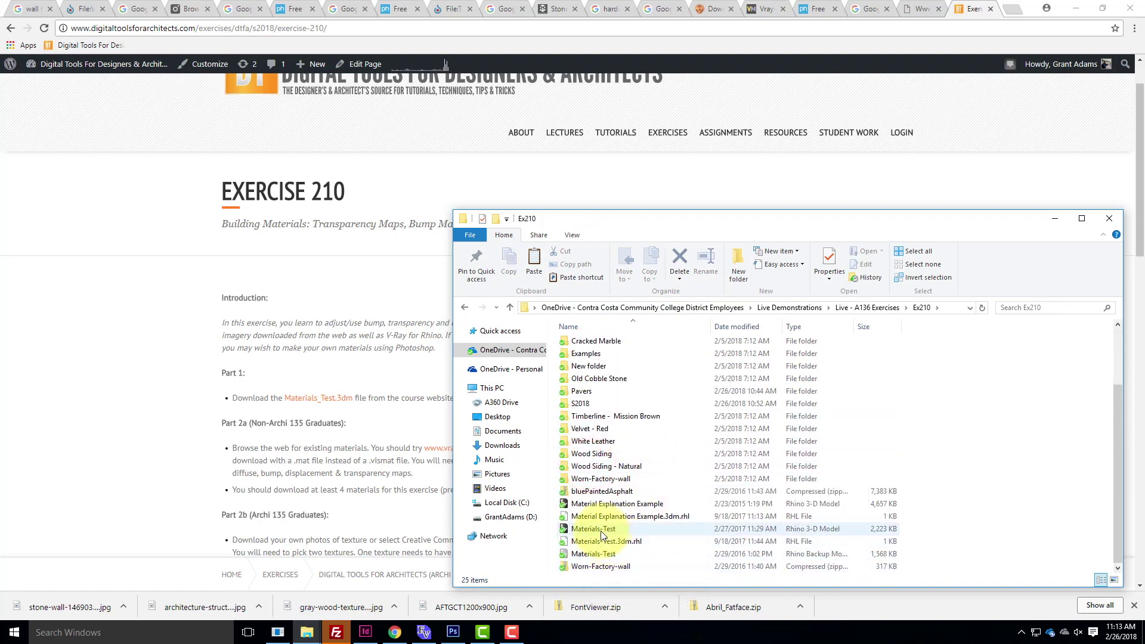
Open the Materials-Test Rhino 3-D model and minimize the browser and folder windows
left_click(600, 531)
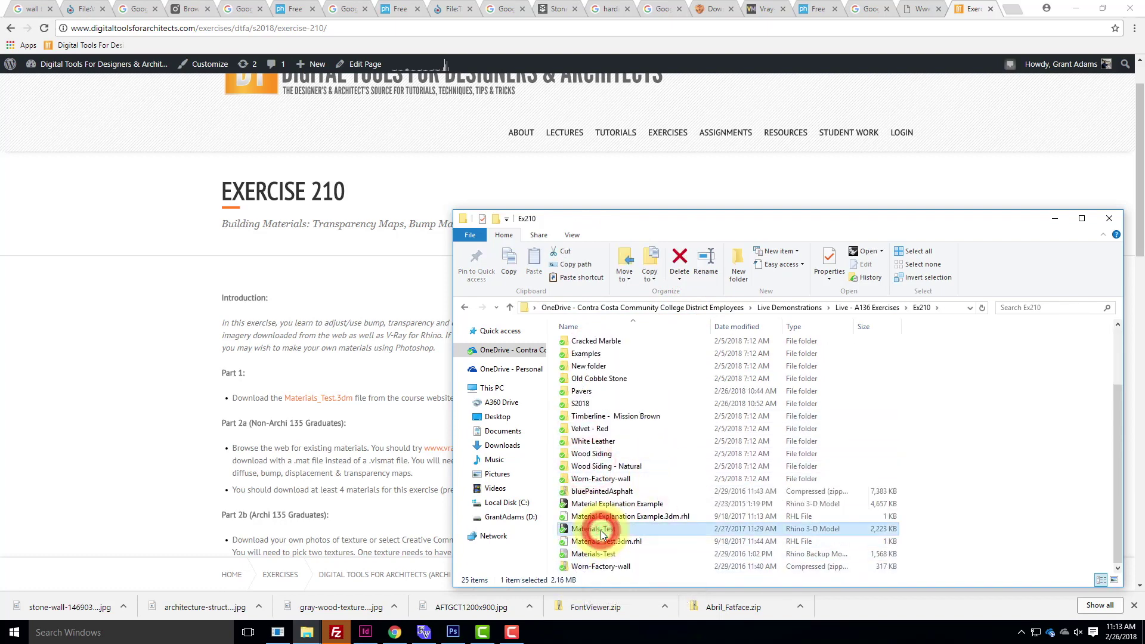
double_click(600, 531)
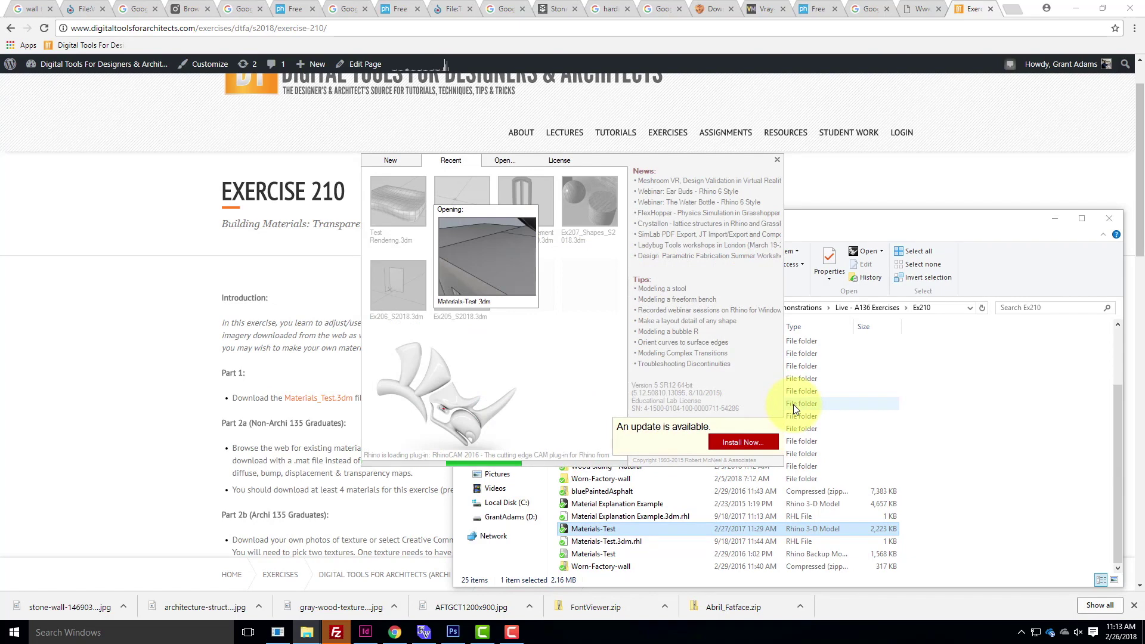
left_click(597, 165)
left_click(500, 251)
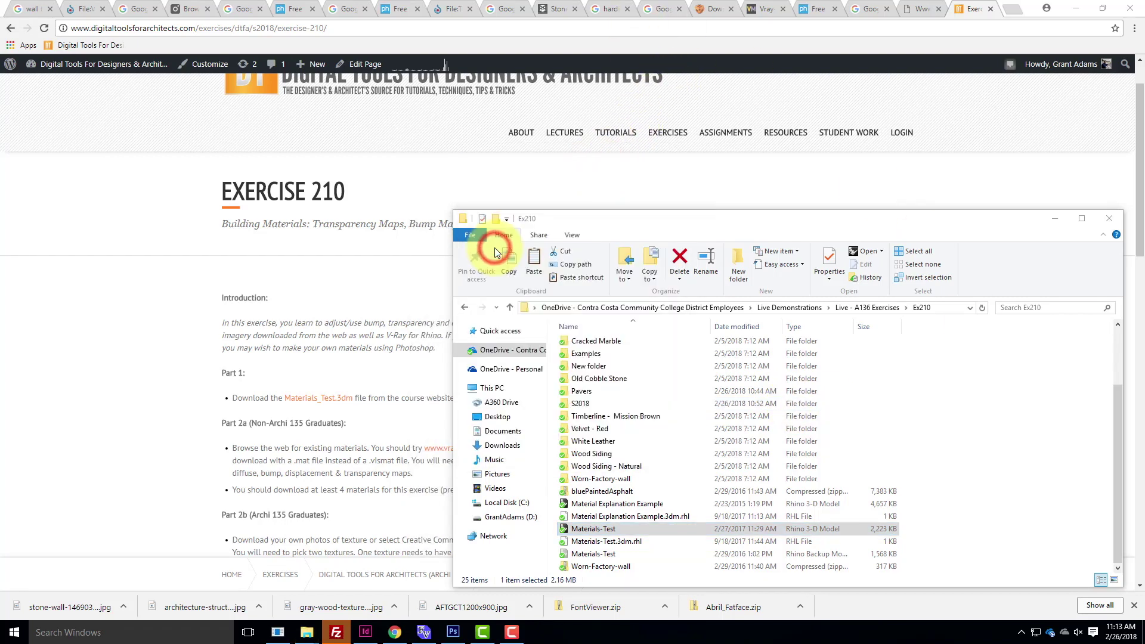
left_click(1075, 8)
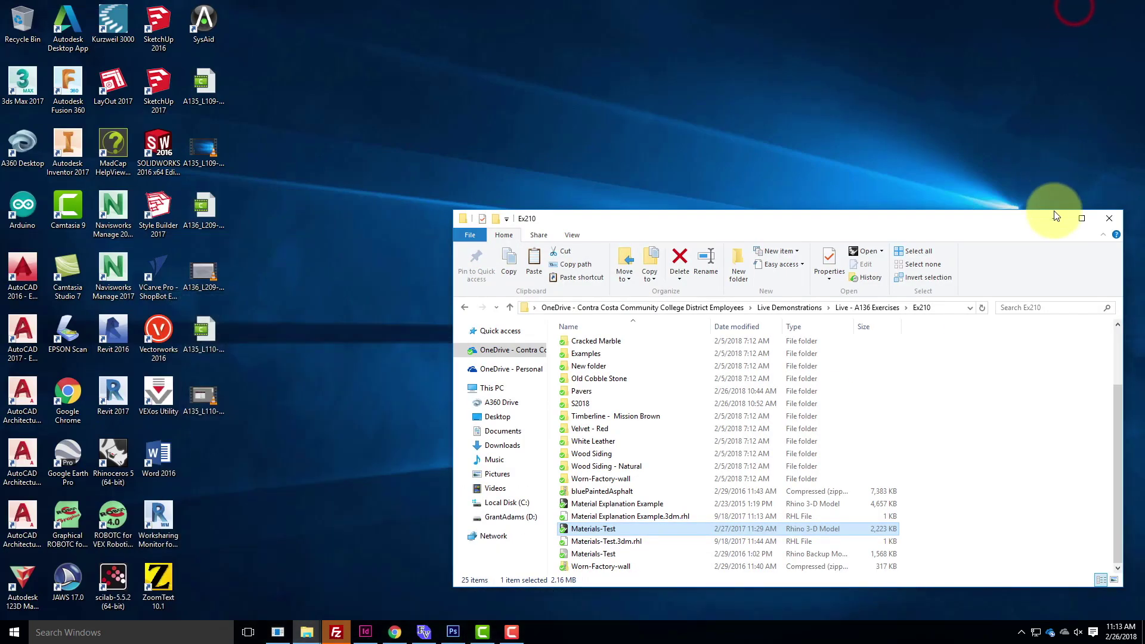
left_click(1055, 218)
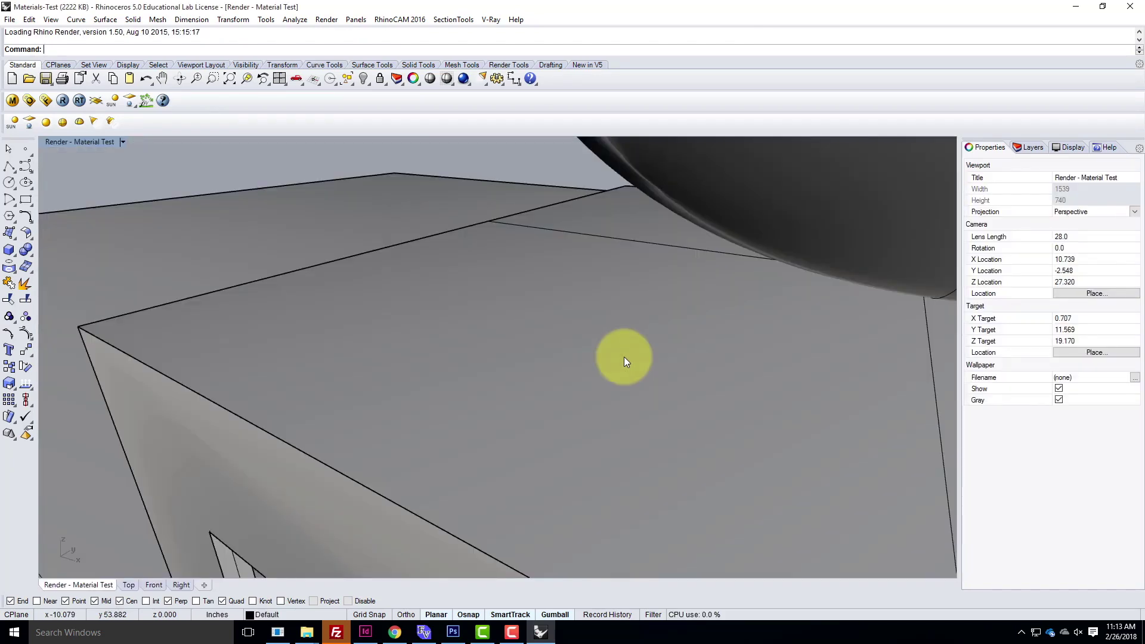
Examine the sphere, the cube and the directional sun light of the test scene in the Render - Material Test view
scroll(535, 206, "down", 10)
scroll(296, 327, "down", 6)
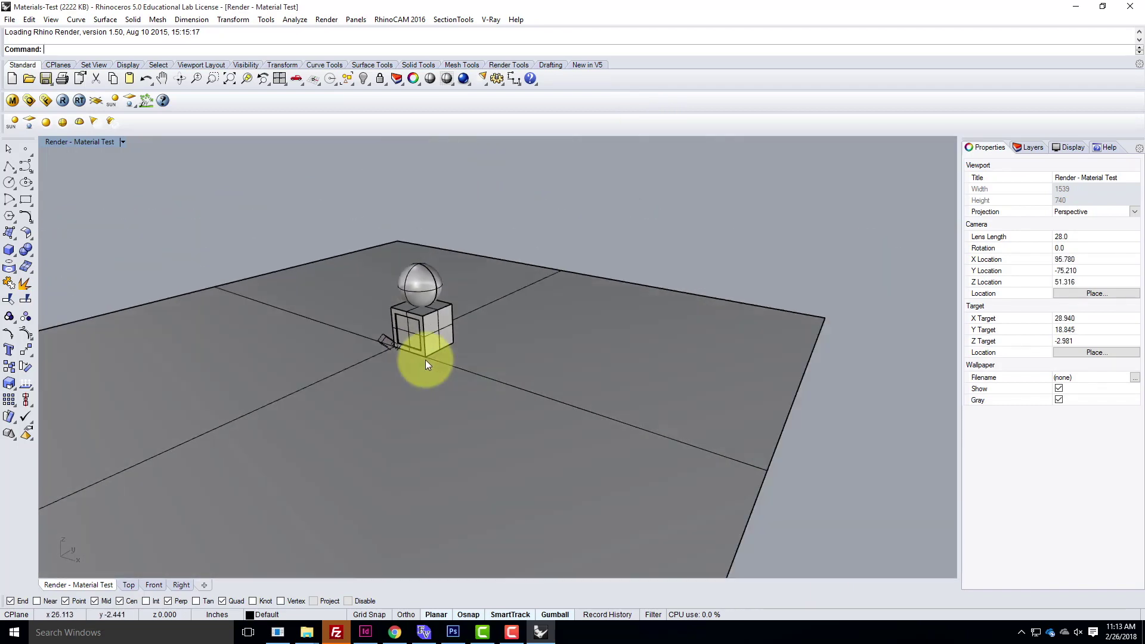
scroll(410, 267, "up", 4)
scroll(416, 459, "up", 3)
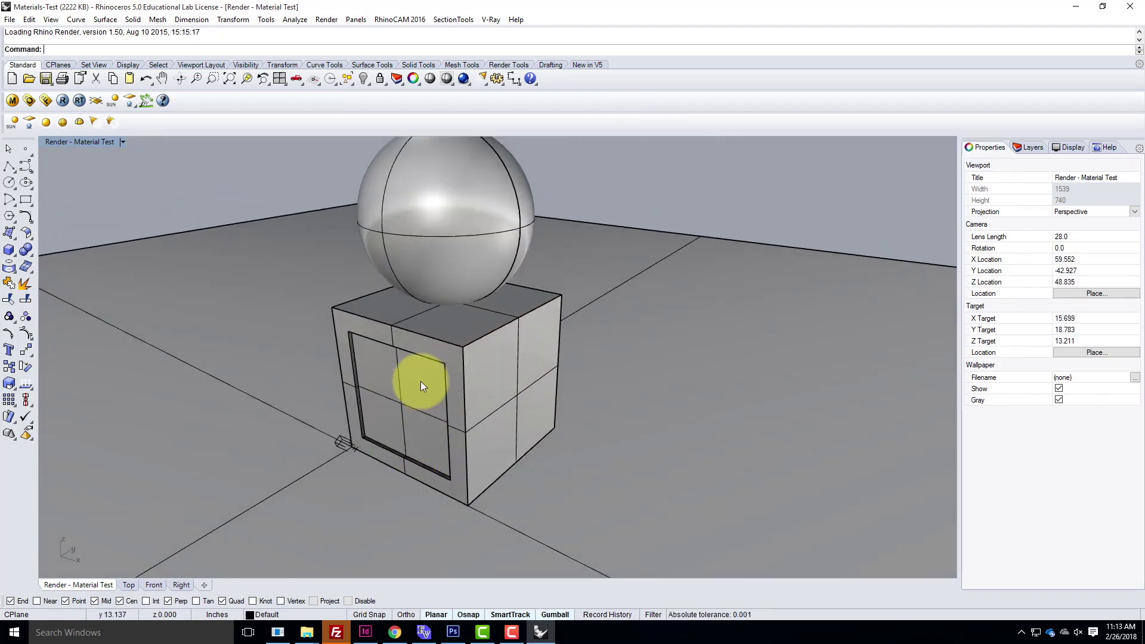
left_click(436, 344)
left_click(434, 176)
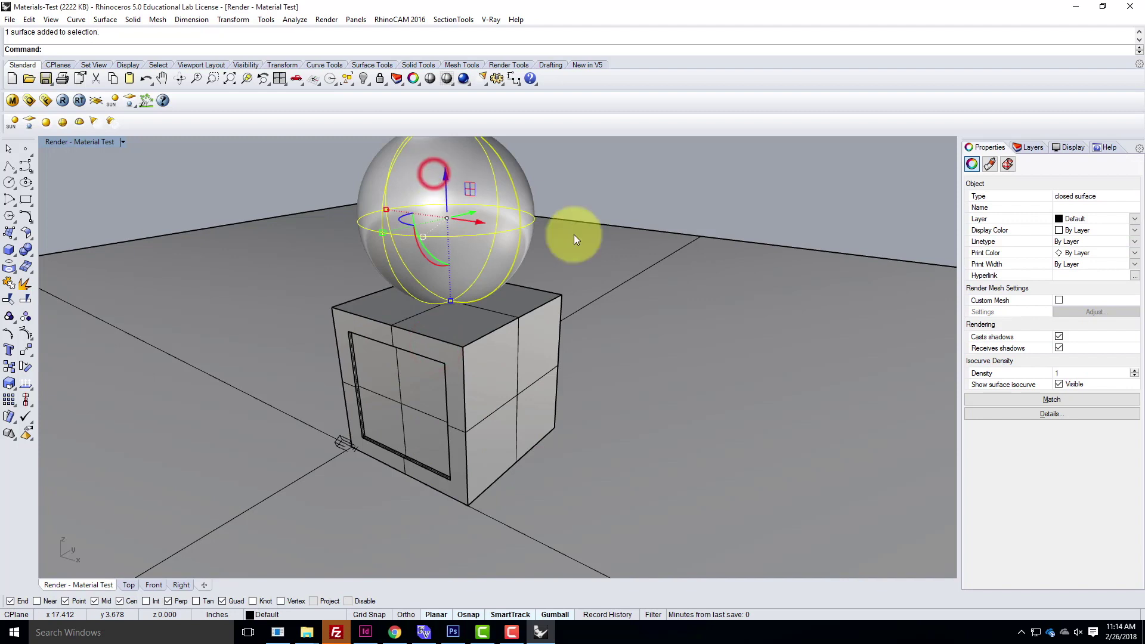
left_click(698, 331)
left_click(340, 452)
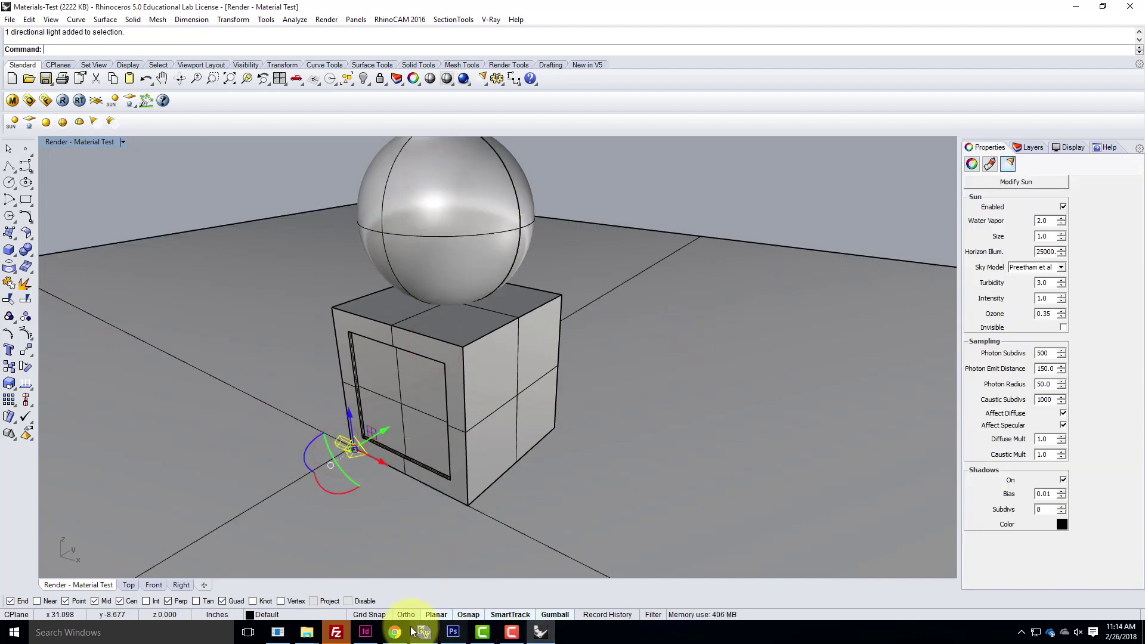
mouse_move(523, 636)
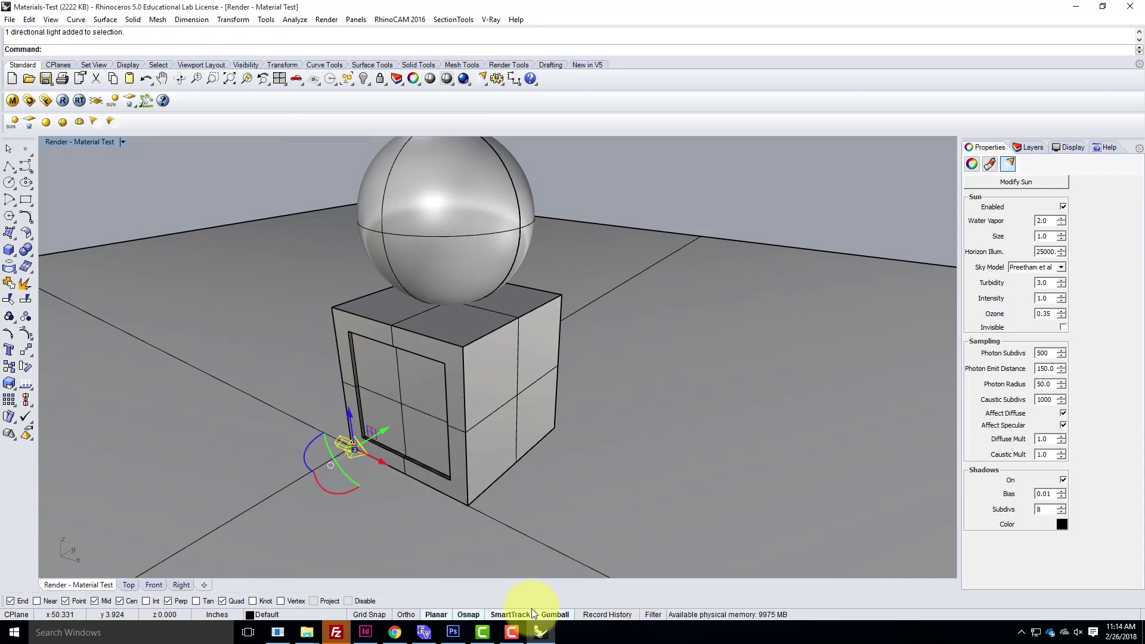
left_click(528, 614)
left_click(556, 615)
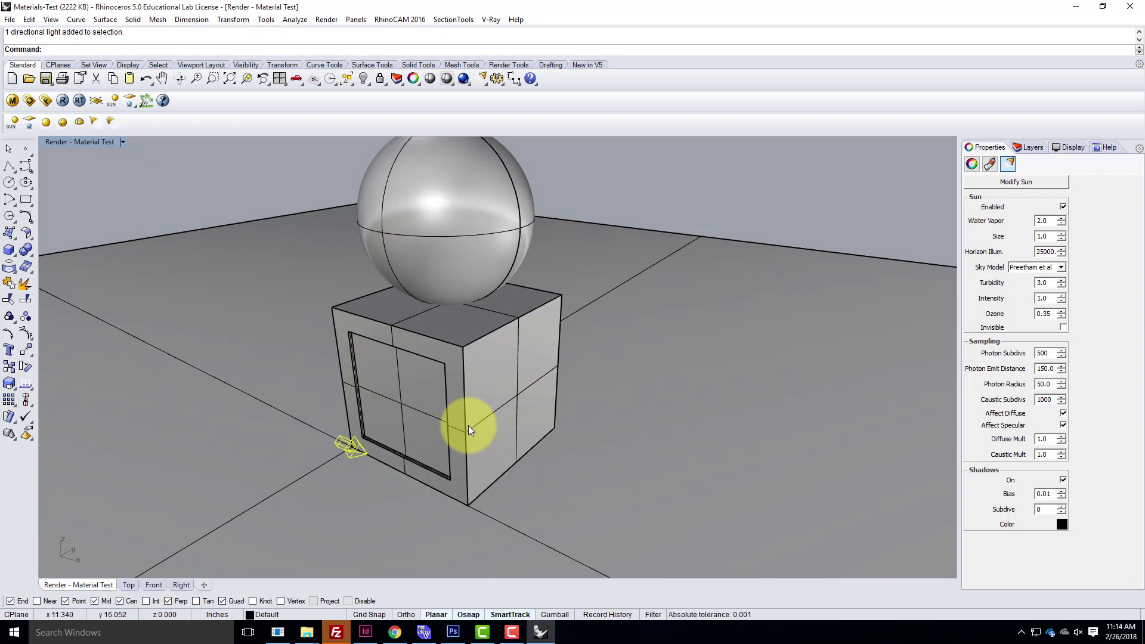
right_click_drag(623, 465, 597, 439)
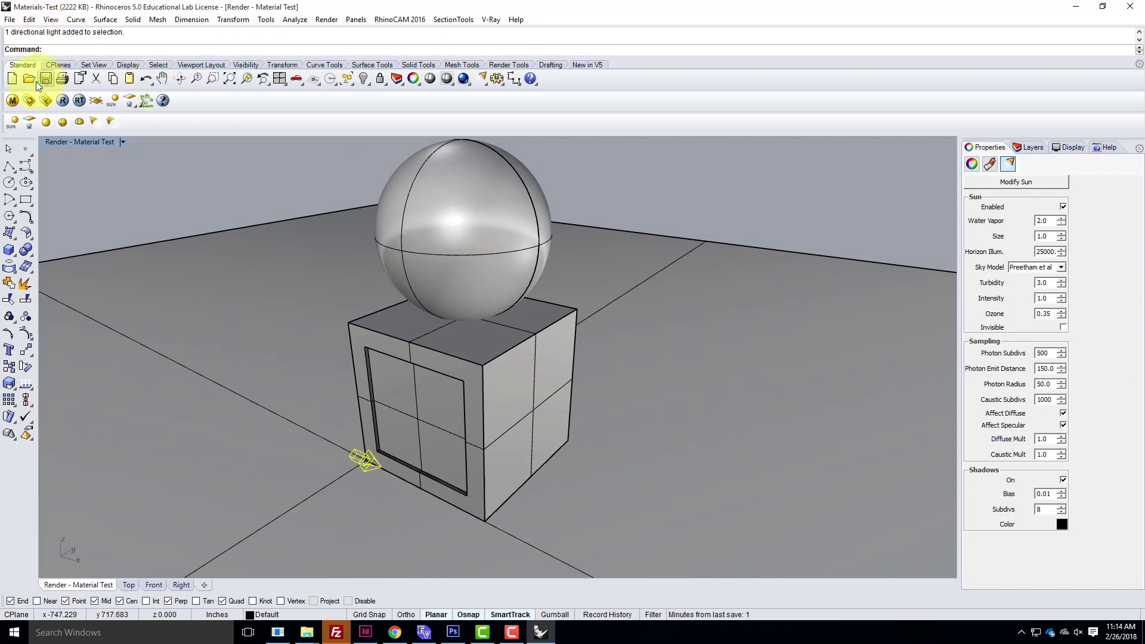
Open the V-Ray material editor and preview the cedar shingle scene material
left_click(14, 102)
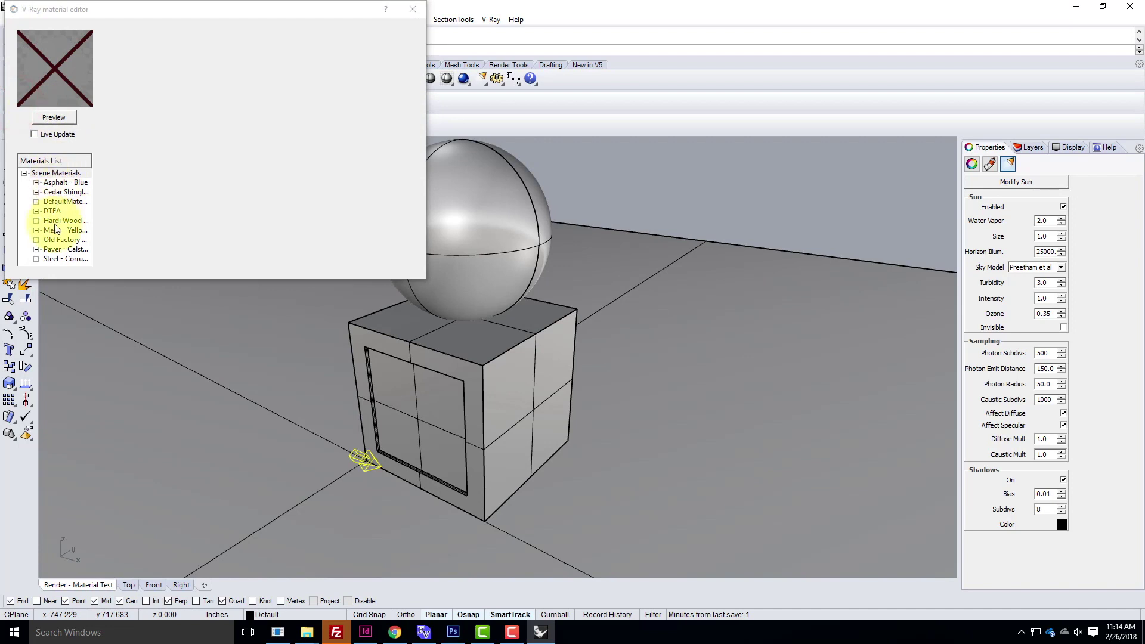
left_click(63, 192)
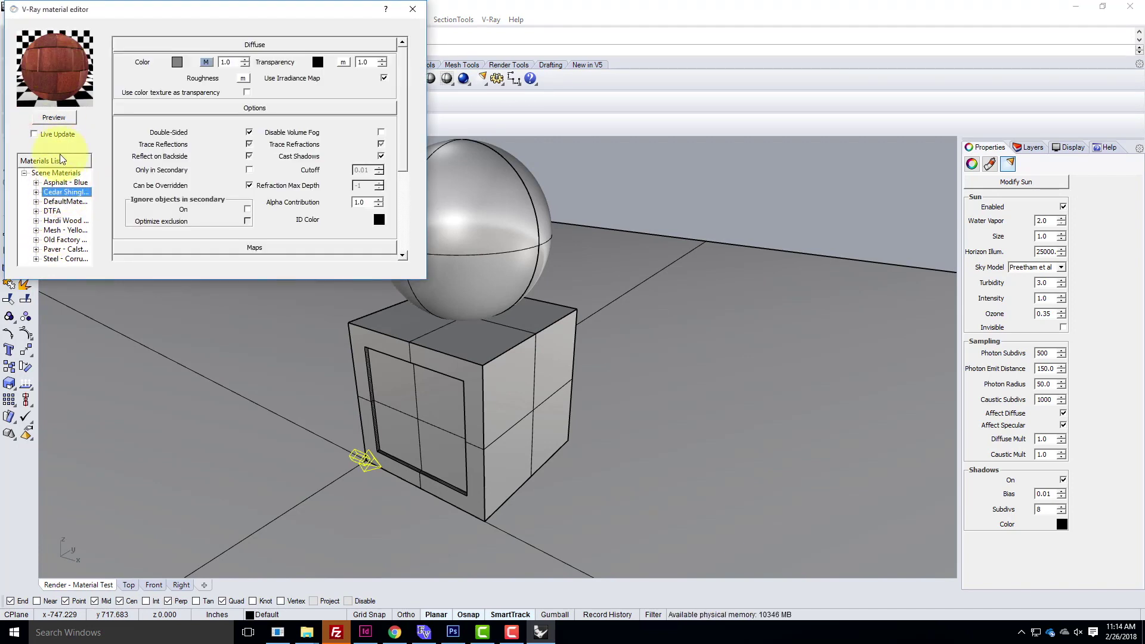
left_click(53, 116)
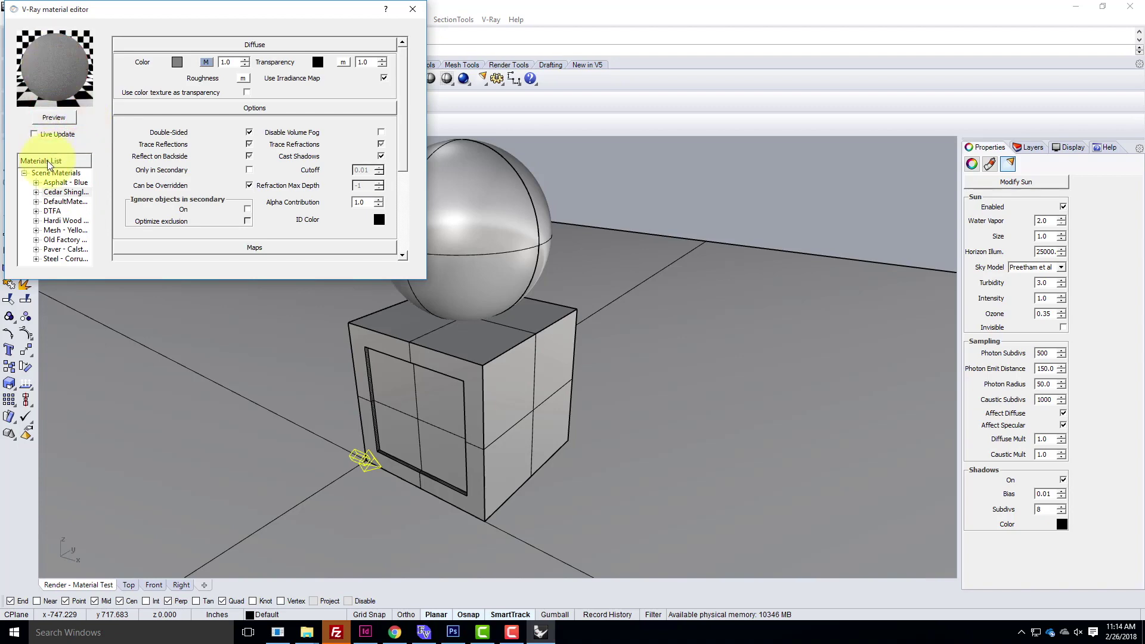
Start importing a material and browse to the Resources > V-Ray folder on the work OneDrive
right_click(59, 191)
left_click(105, 271)
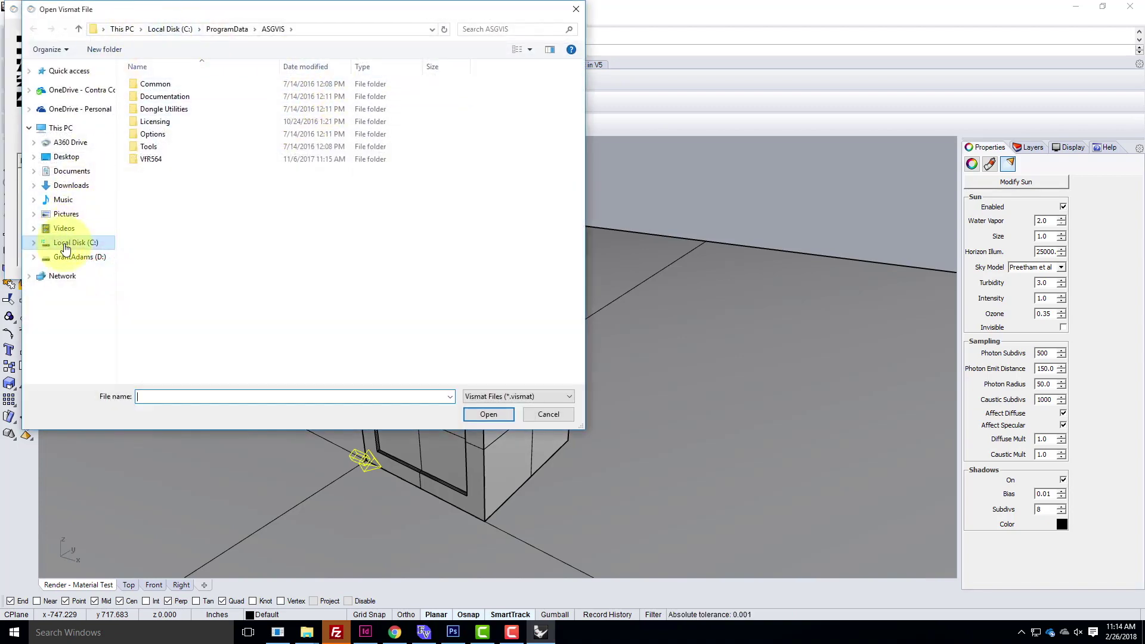
left_click(64, 244)
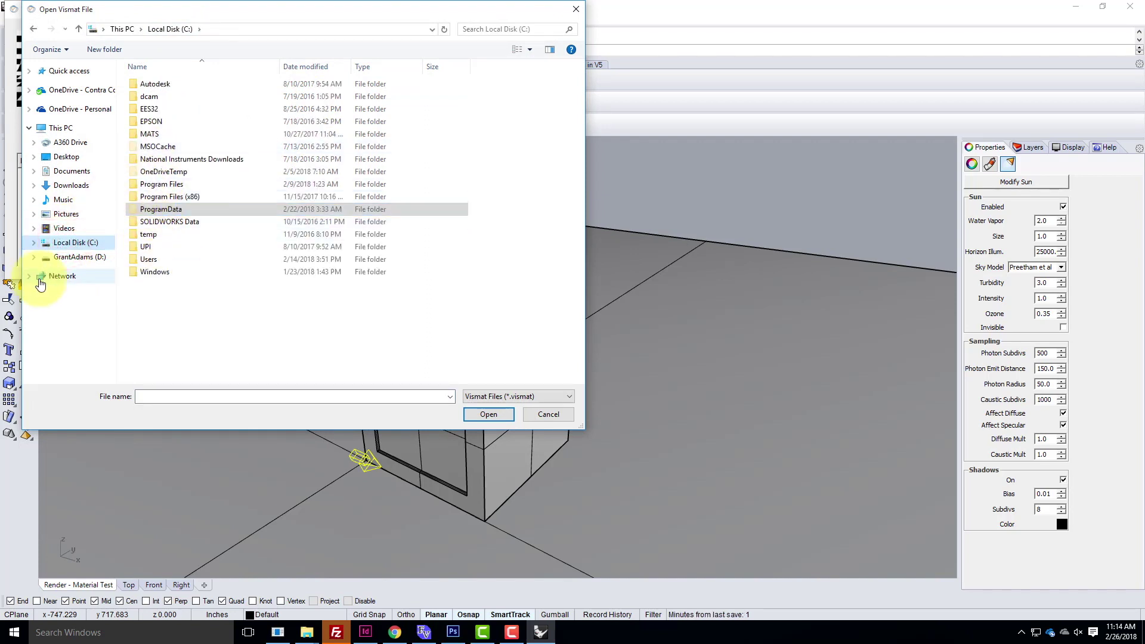
left_click(65, 90)
double_click(154, 147)
left_click(154, 222)
double_click(154, 220)
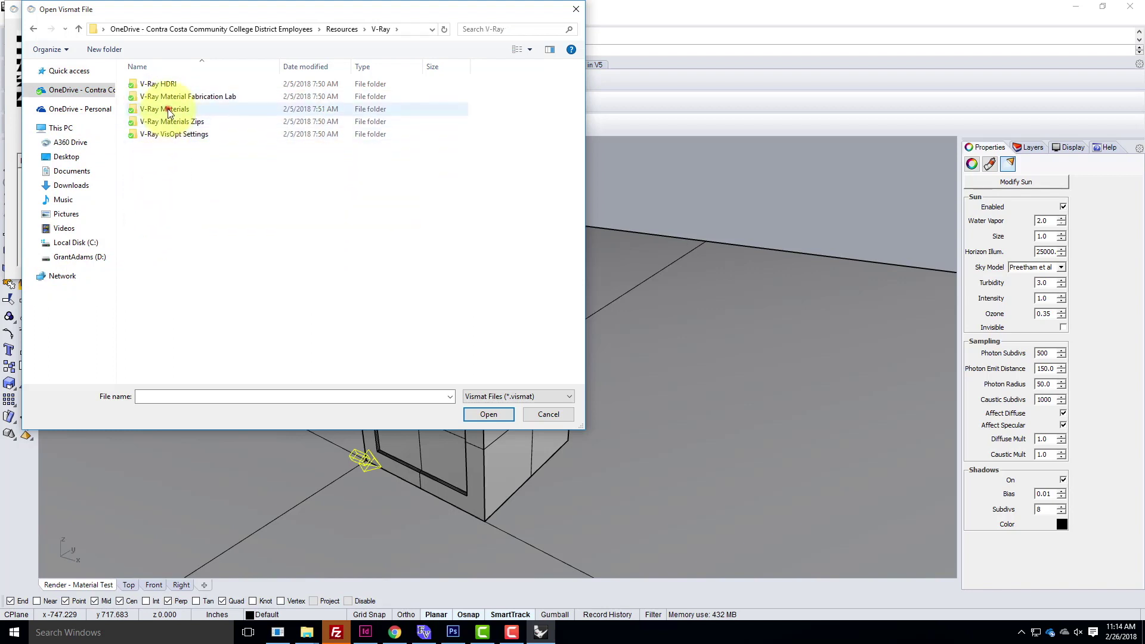
Import Cedar Shingle Siding.vismat from V-Ray Materials > Siding > Wood > Cedar Shingle Siding and refresh the material preview
double_click(167, 120)
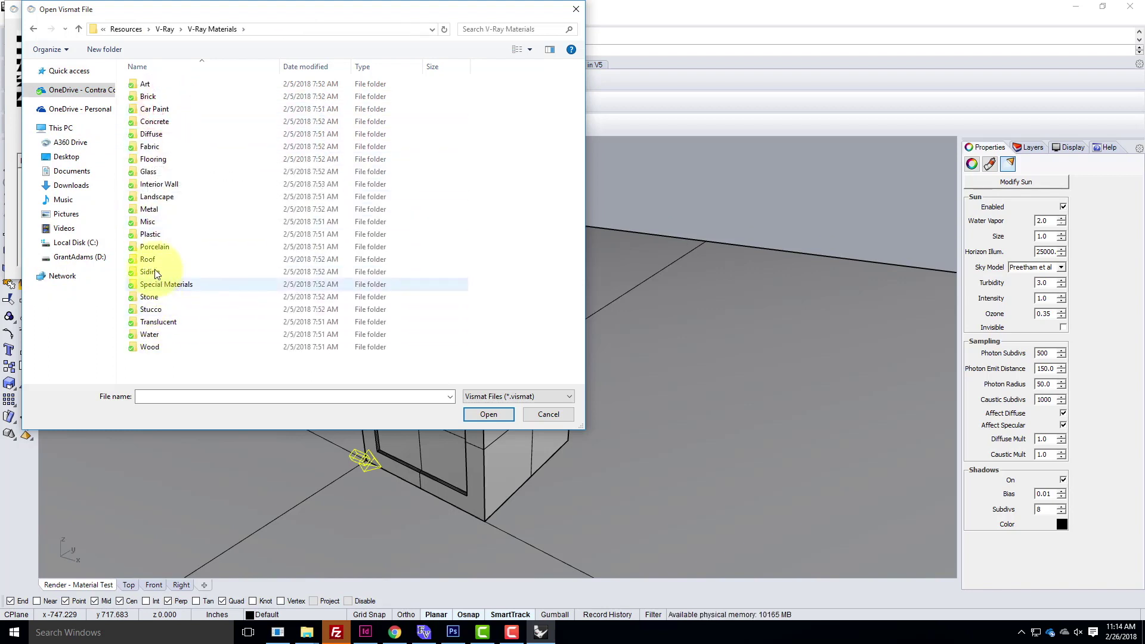
double_click(155, 271)
double_click(148, 96)
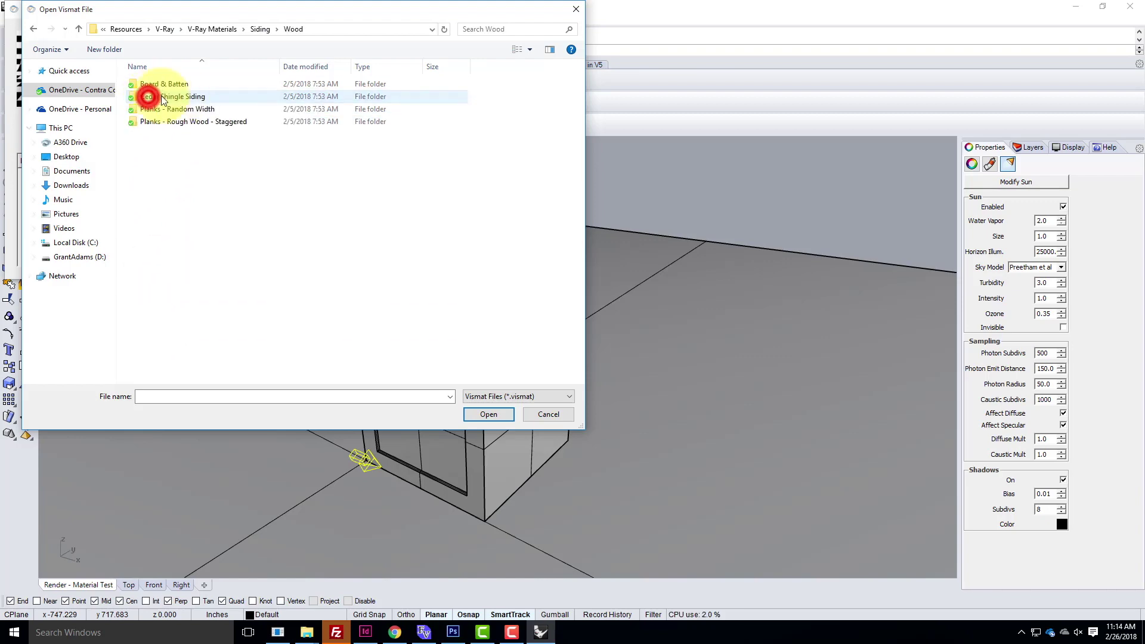
double_click(179, 97)
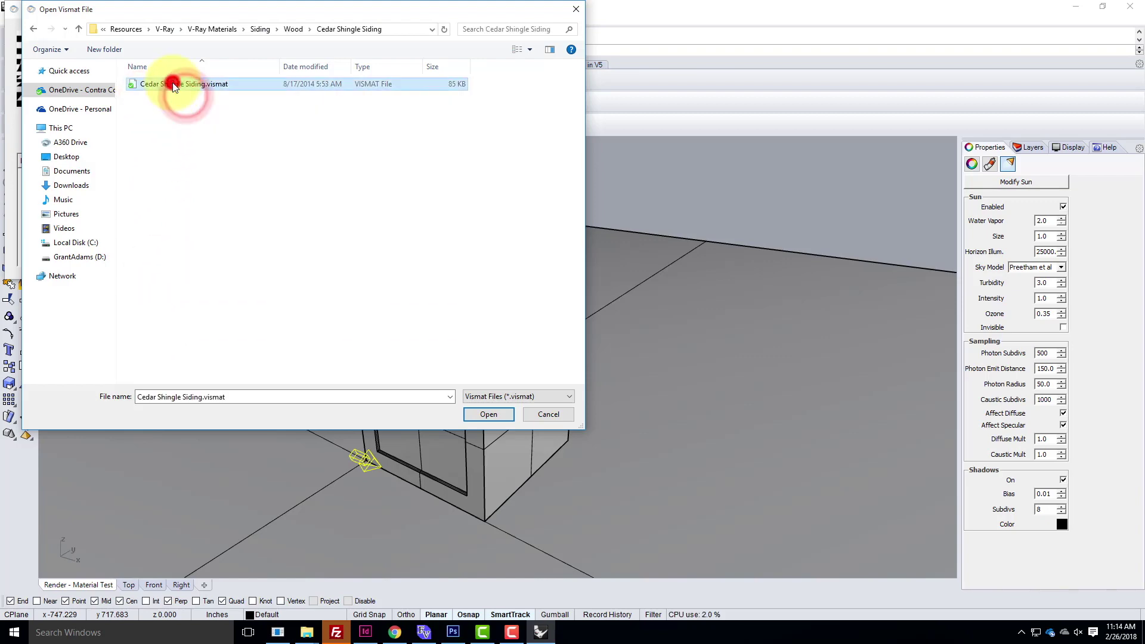
double_click(172, 84)
scroll(343, 206, "down", 3)
scroll(145, 163, "up", 5)
left_click(53, 117)
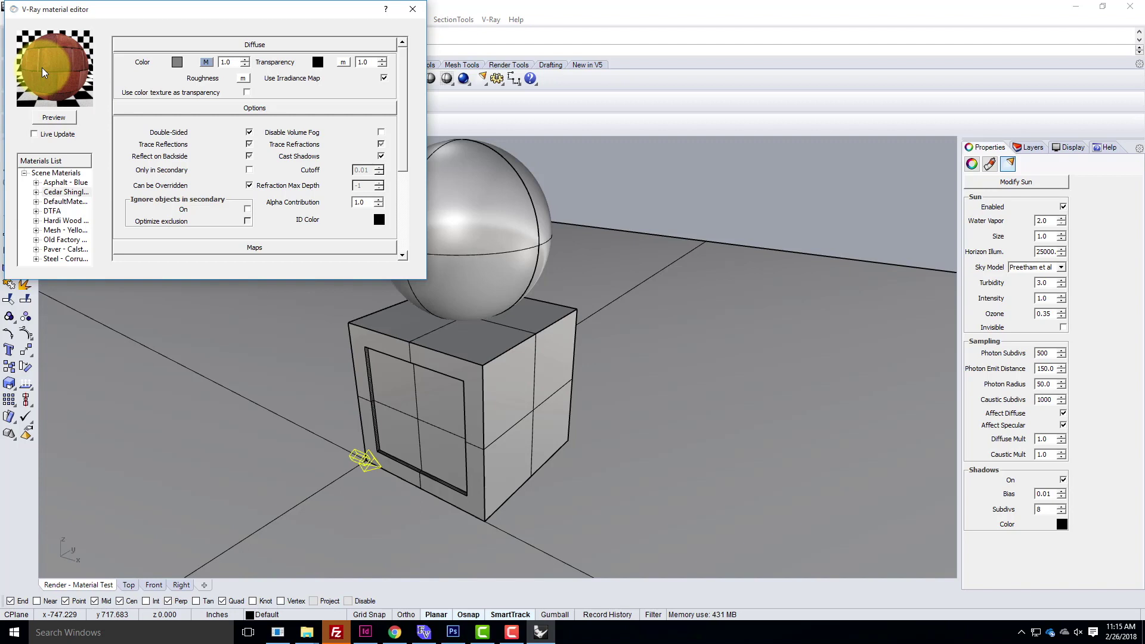
Show the layer list and apply the cedar shingle material to the MaterialTest layer
left_click(1036, 147)
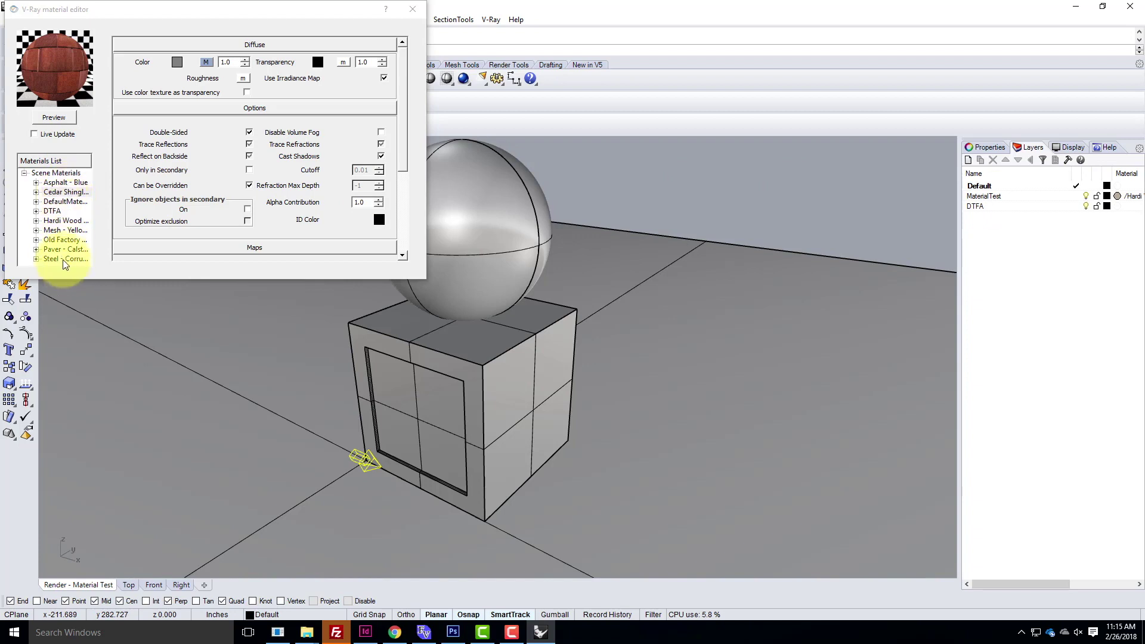
right_click(61, 192)
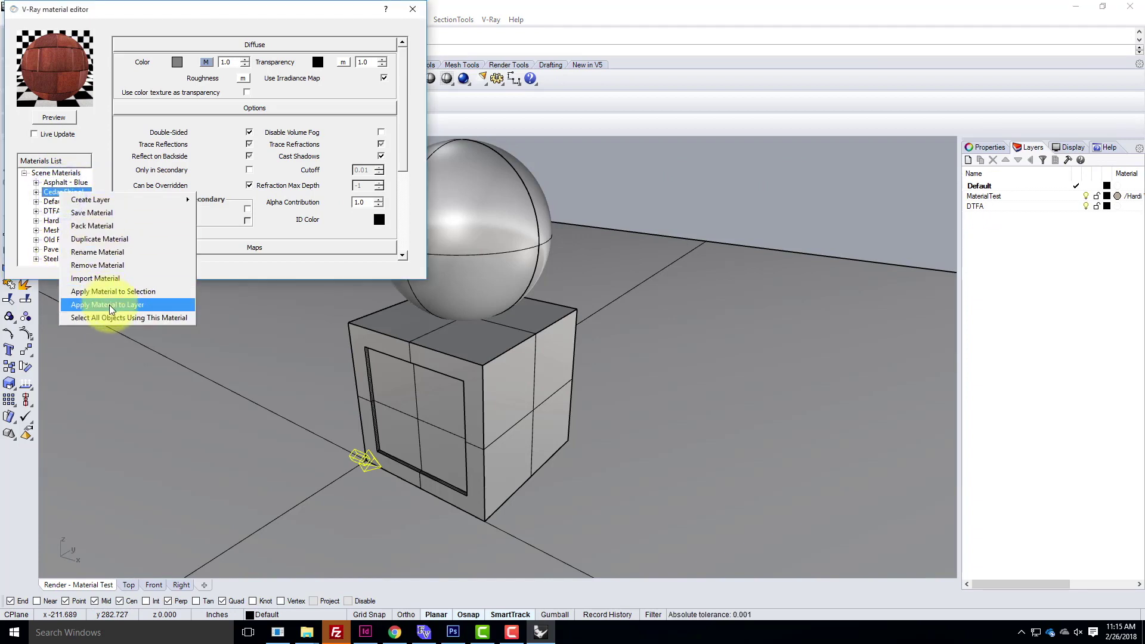
left_click(109, 305)
left_click(520, 266)
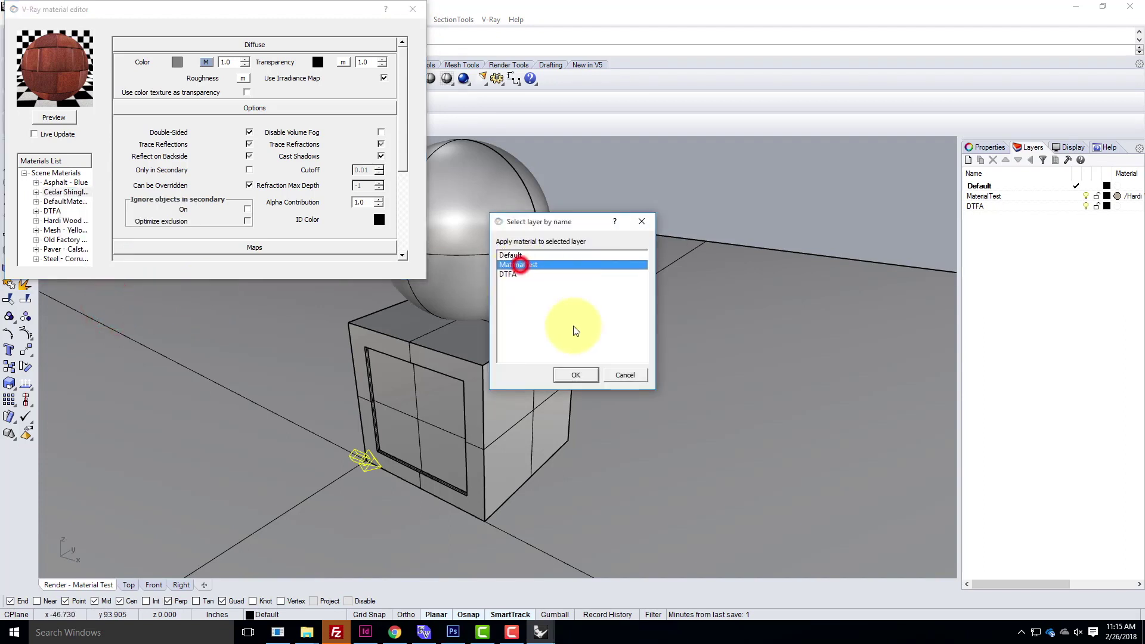
left_click(575, 375)
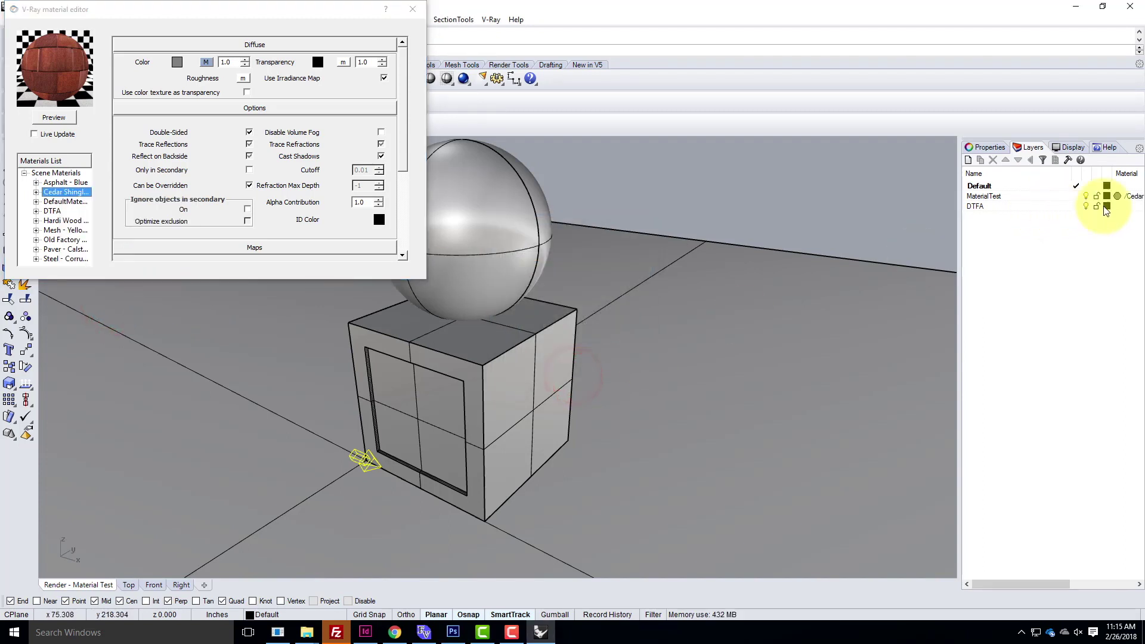
Close the material editor and render the test scene with V-Ray
left_click(417, 9)
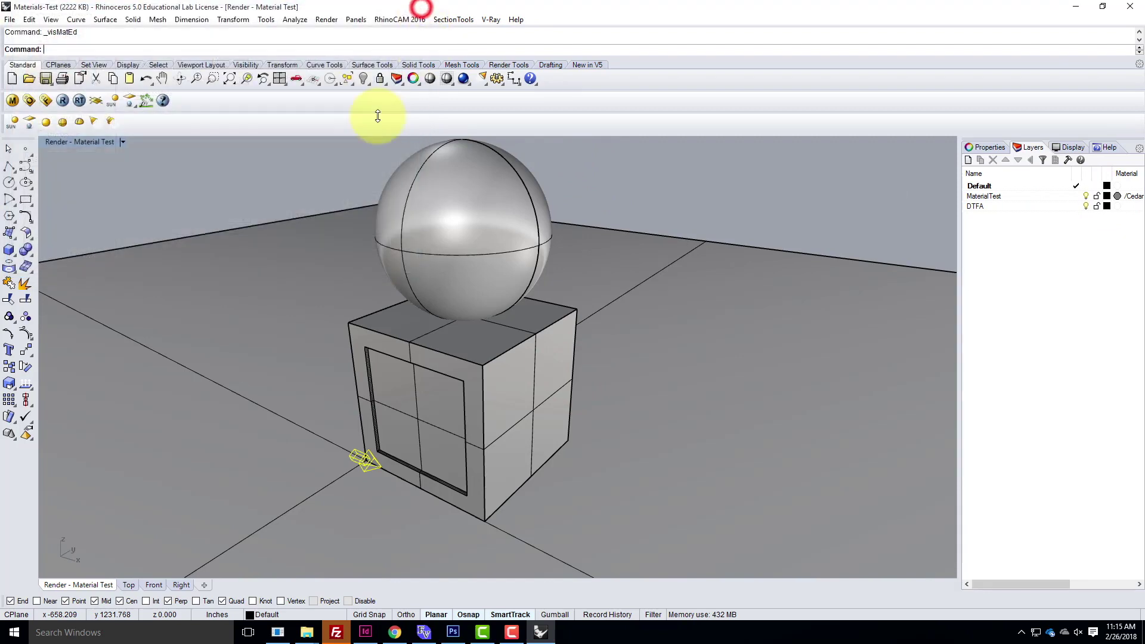
left_click(63, 101)
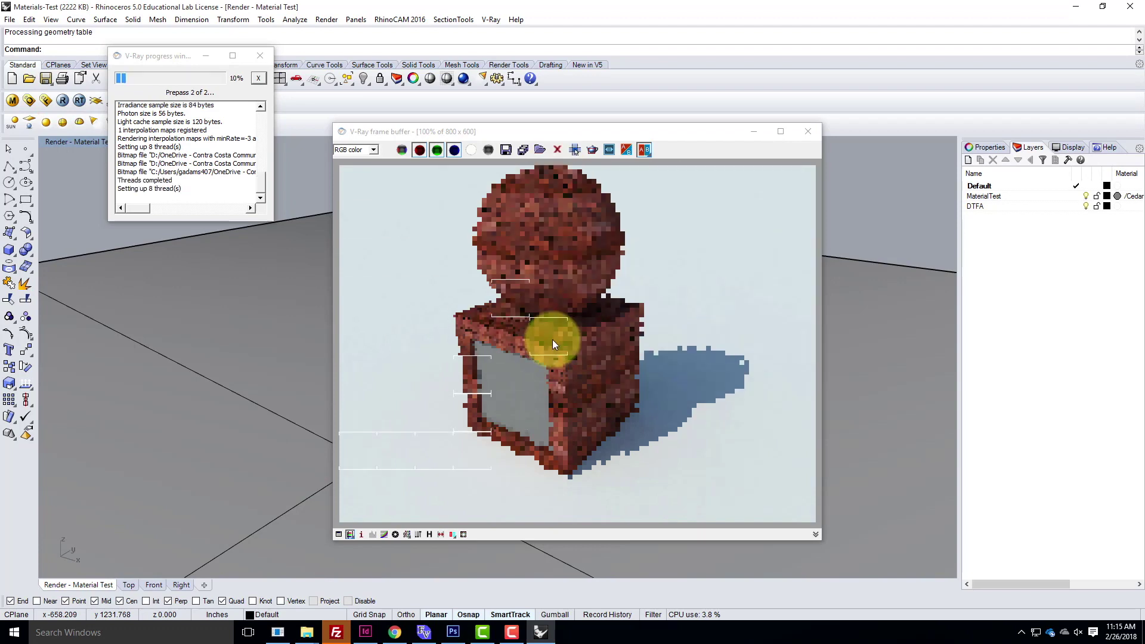
Close the unfinished render, select every object in the scene and apply the Cedar Shingle Siding material to the selection
left_click(802, 133)
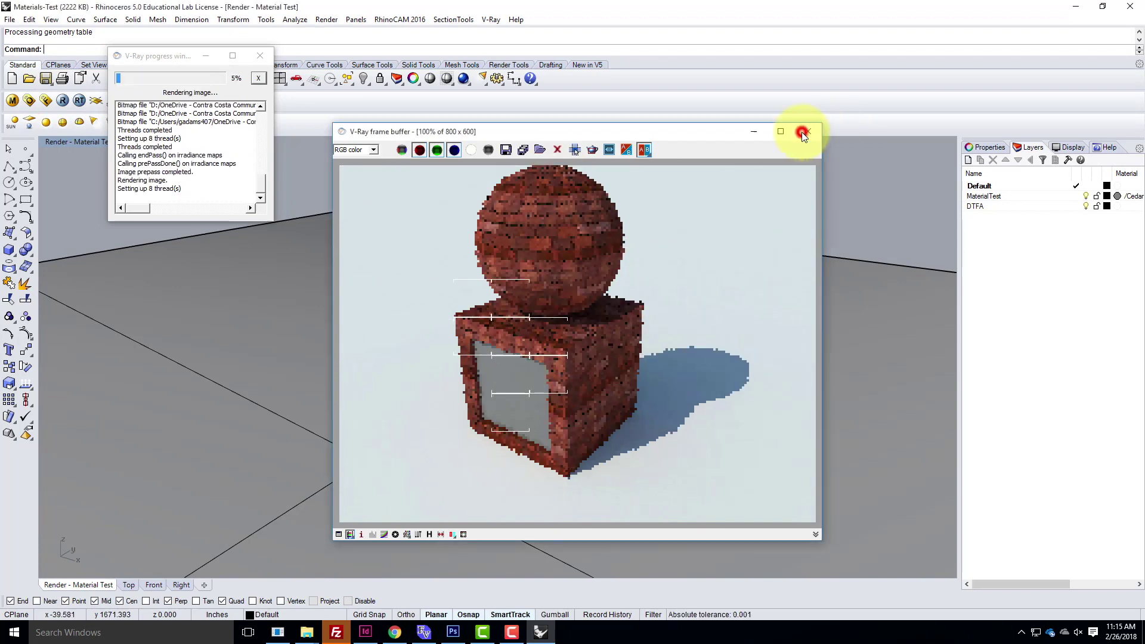
left_click(415, 398)
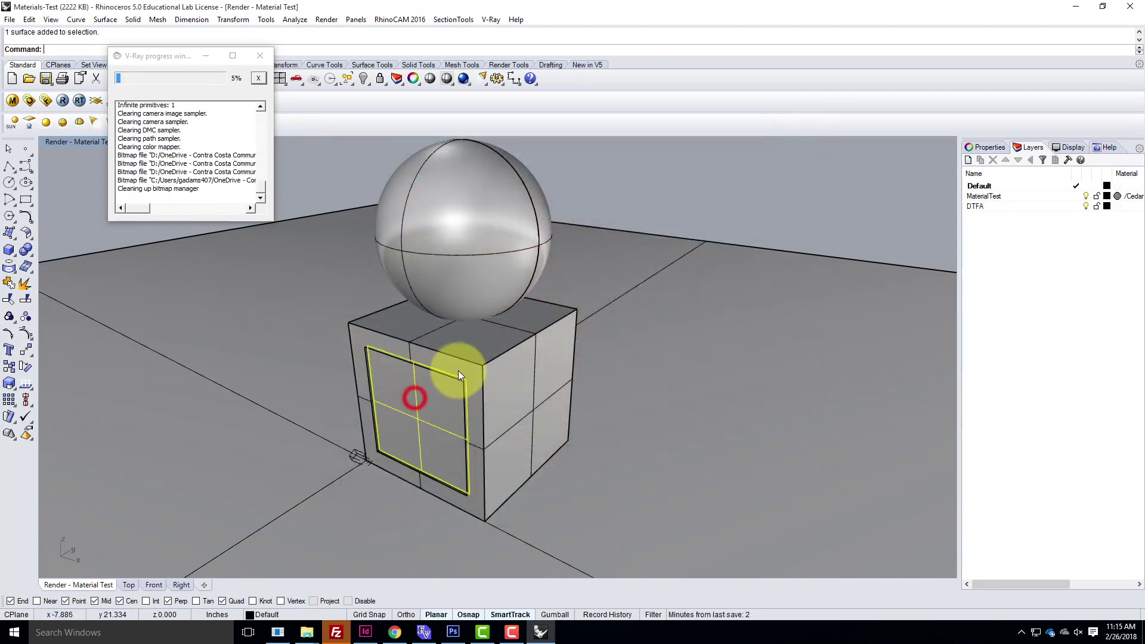
left_click(586, 172)
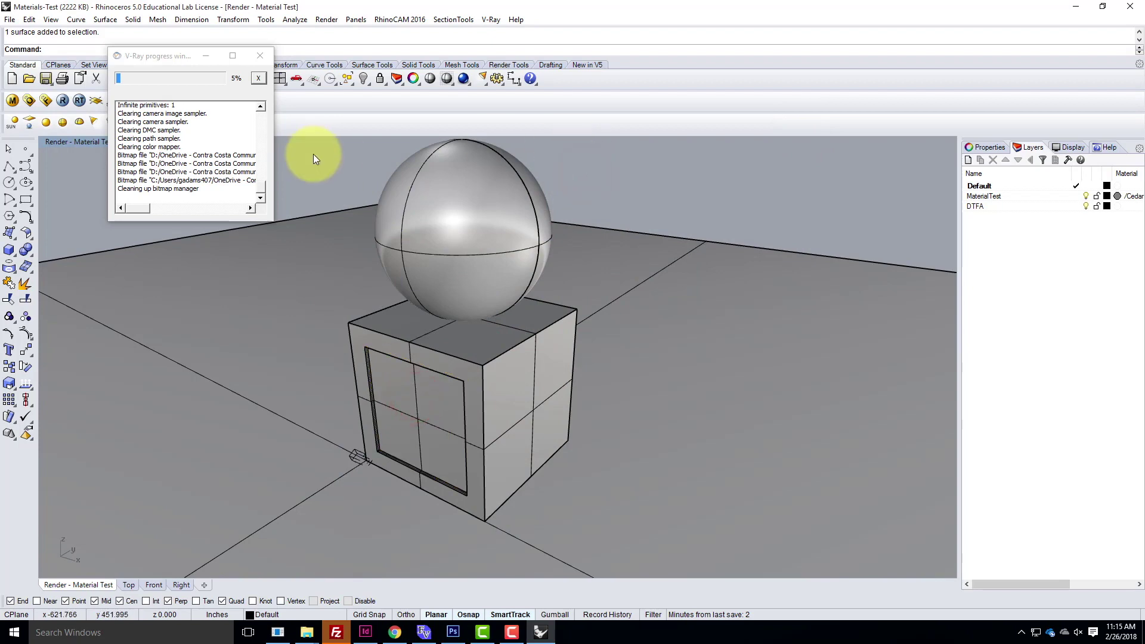
key("ctrl+a")
left_click(701, 277)
left_click(12, 100)
right_click(84, 191)
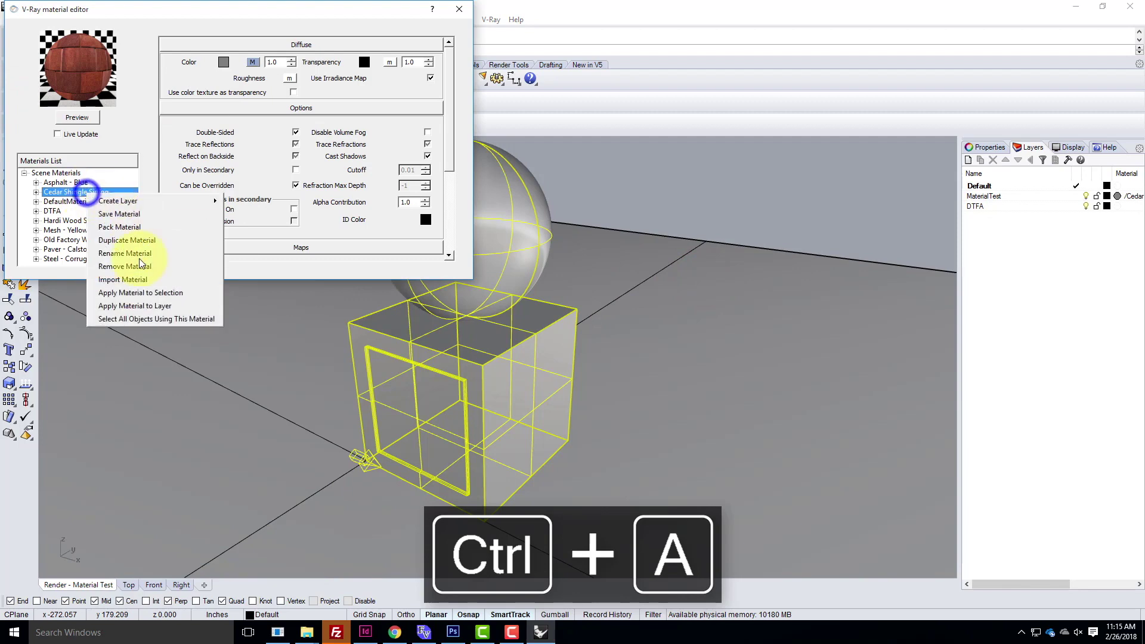
left_click(131, 292)
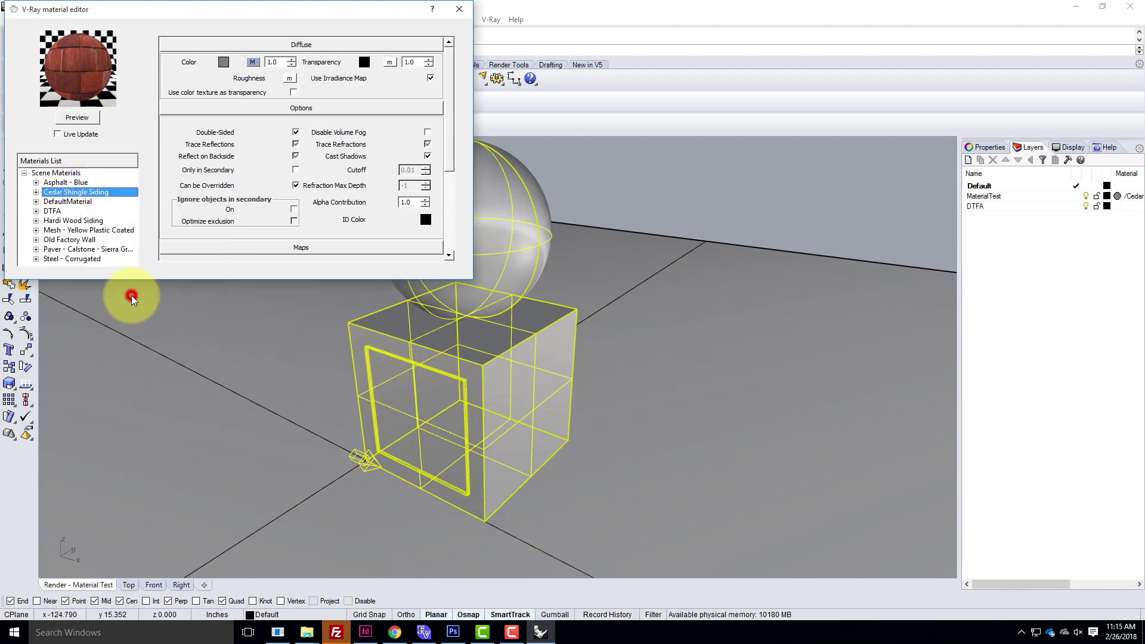
Close the material editor, render the scene again with V-Ray and inspect the shingles on the box up close
left_click(459, 9)
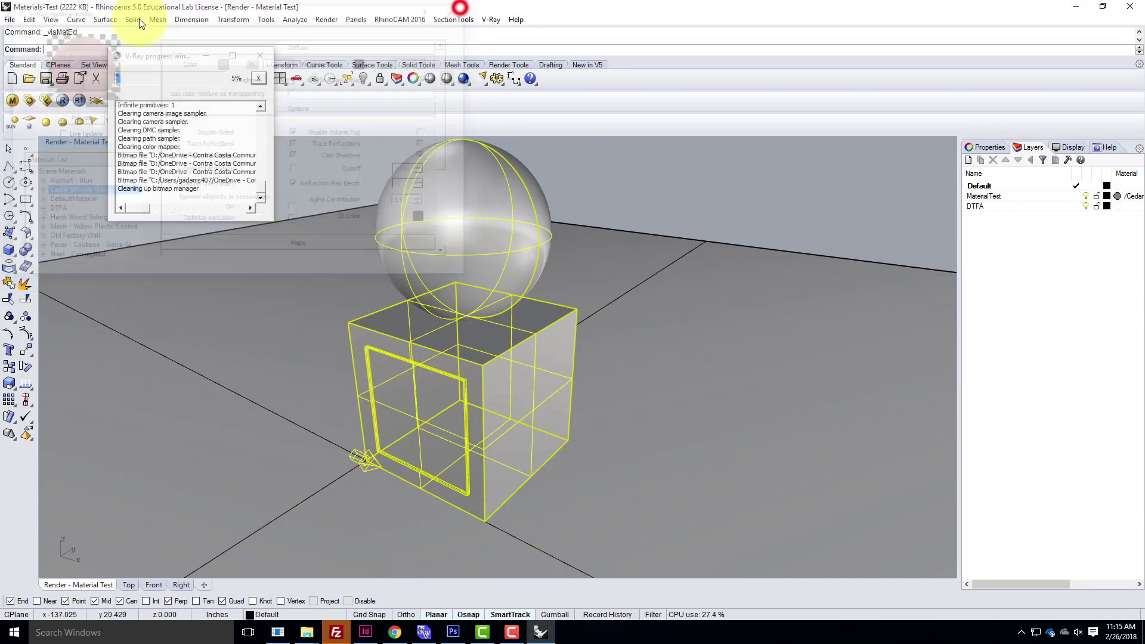
left_click(66, 98)
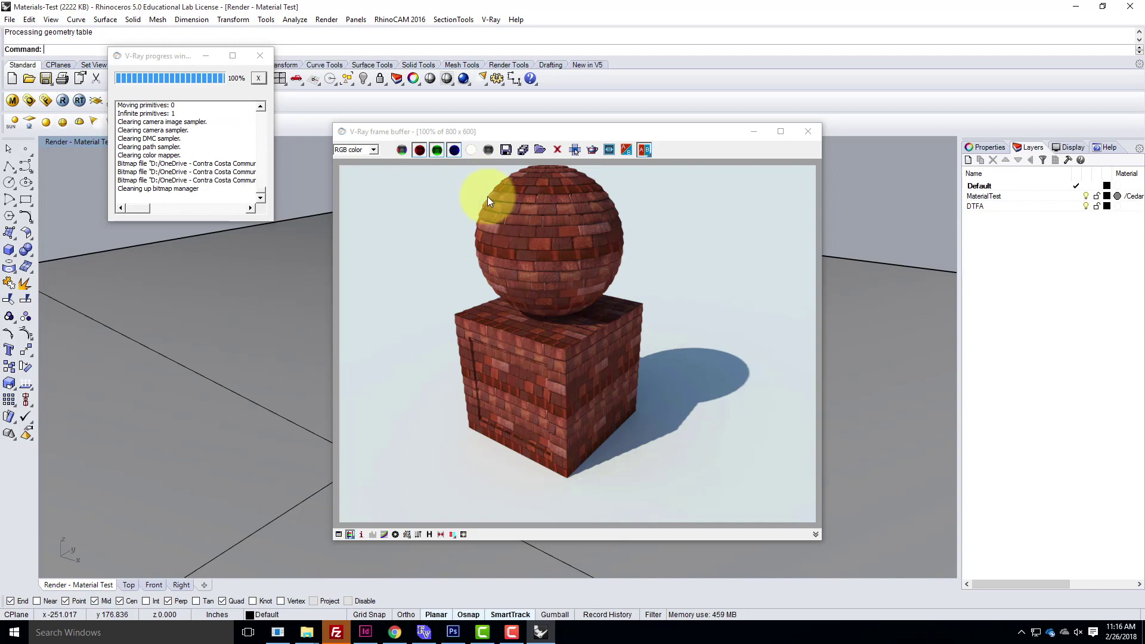
scroll(460, 326, "up", 2)
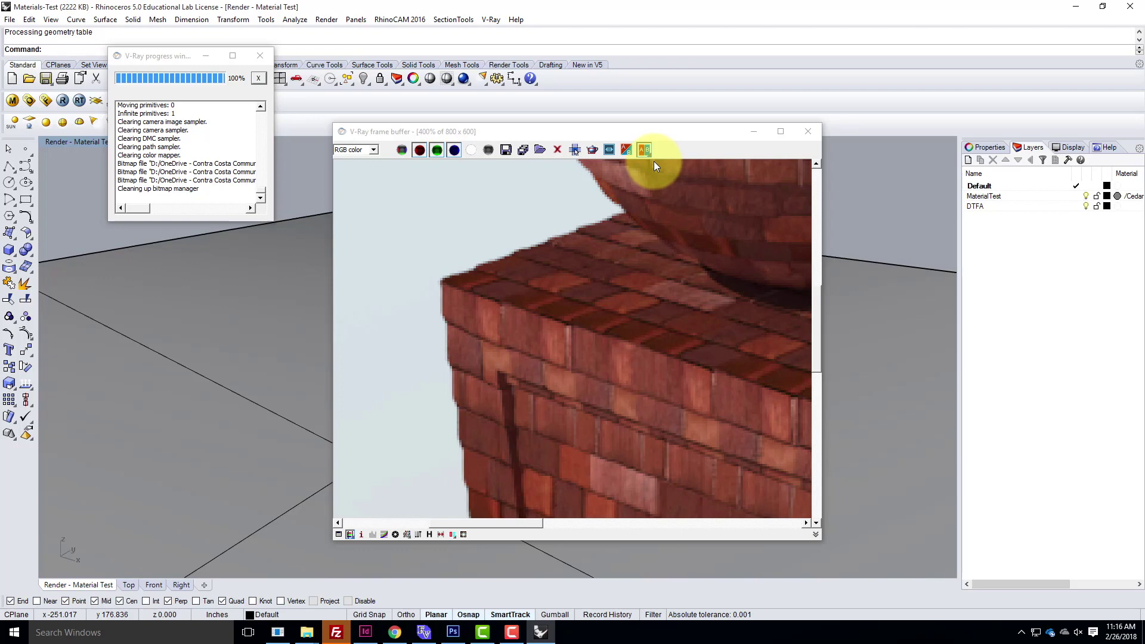
Compare the box corner in the viewport with the rendered shingle edges, and minimize the frame buffer
left_click_drag(569, 133, 875, 133)
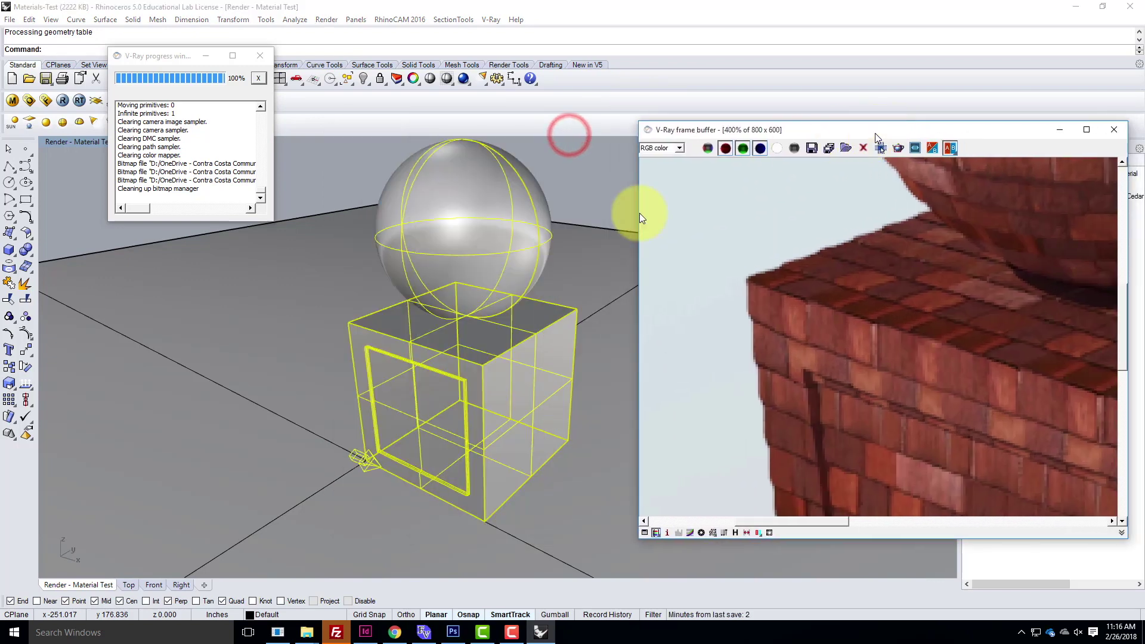
scroll(381, 314, "up", 5)
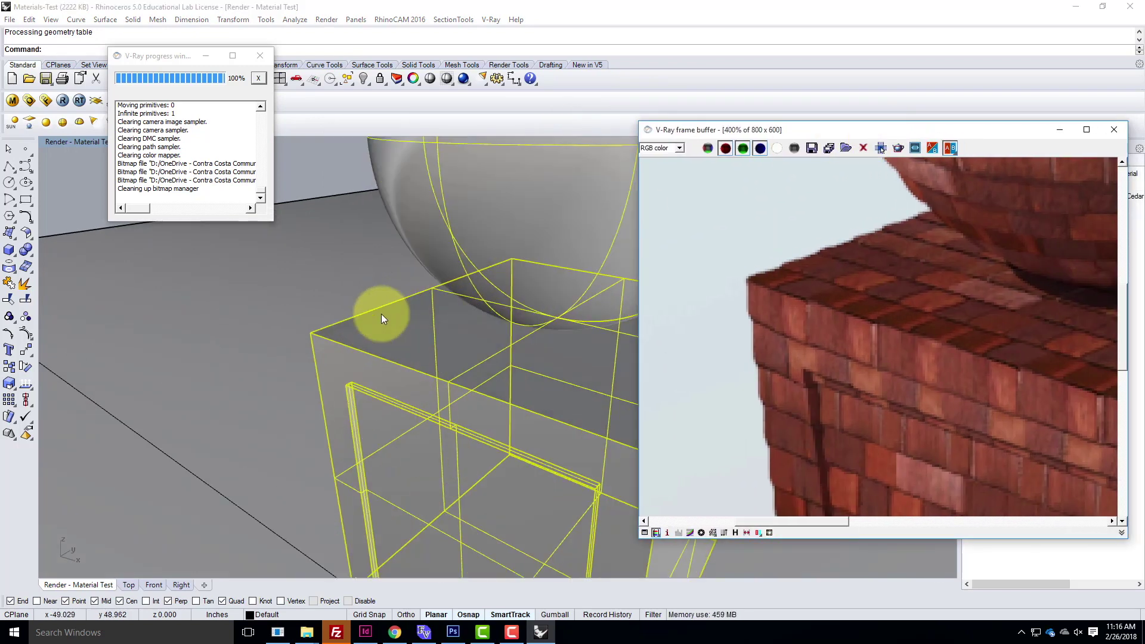
scroll(381, 314, "up", 3)
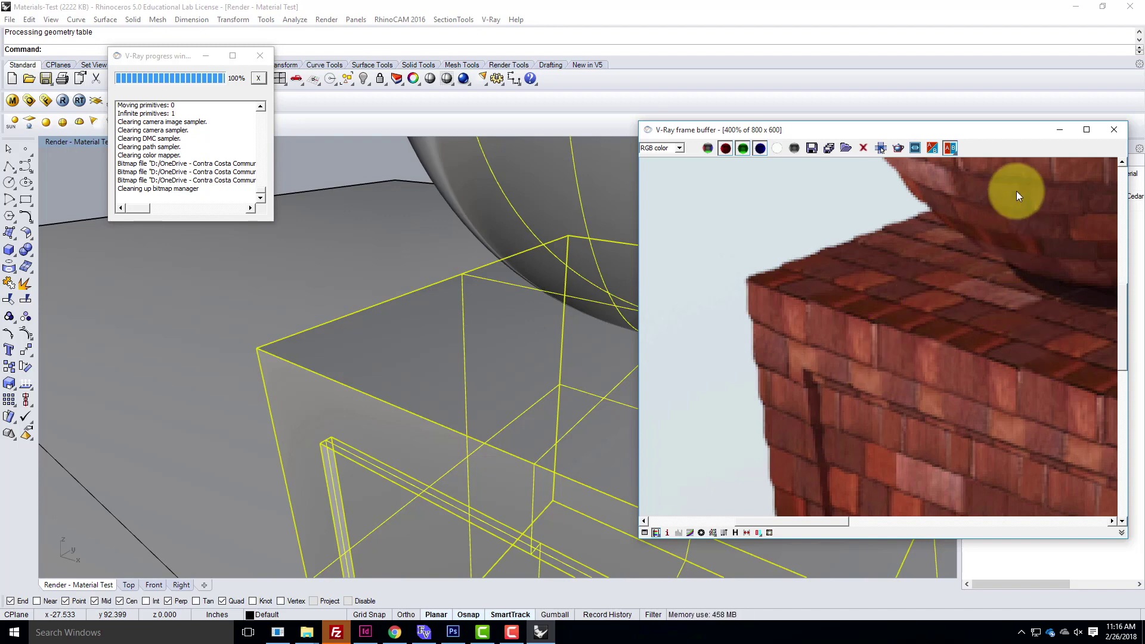
left_click(1058, 131)
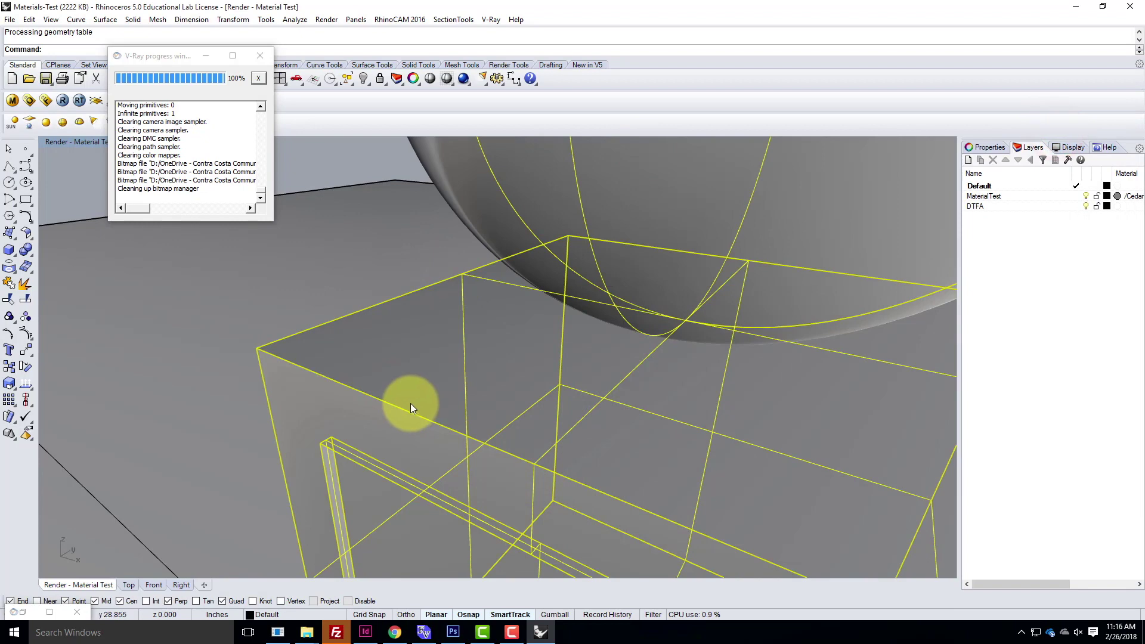
Switch to Photoshop and paint "1." and "2." in red beside the upper two layers of the shingle siding example
left_click(455, 633)
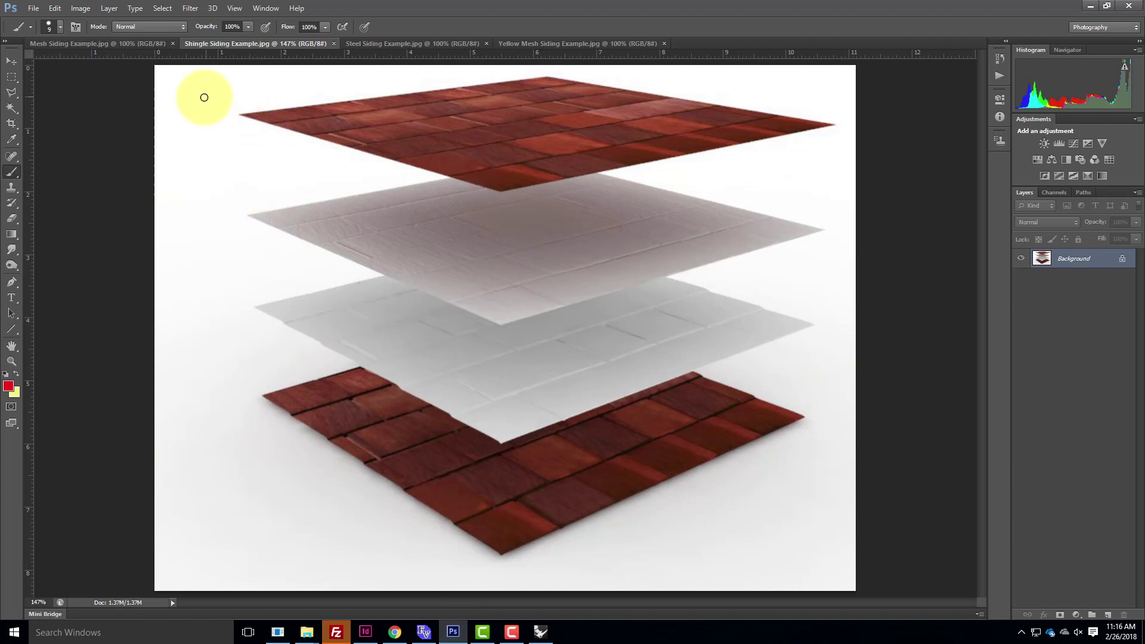
left_click_drag(204, 94, 201, 124)
left_click(218, 123)
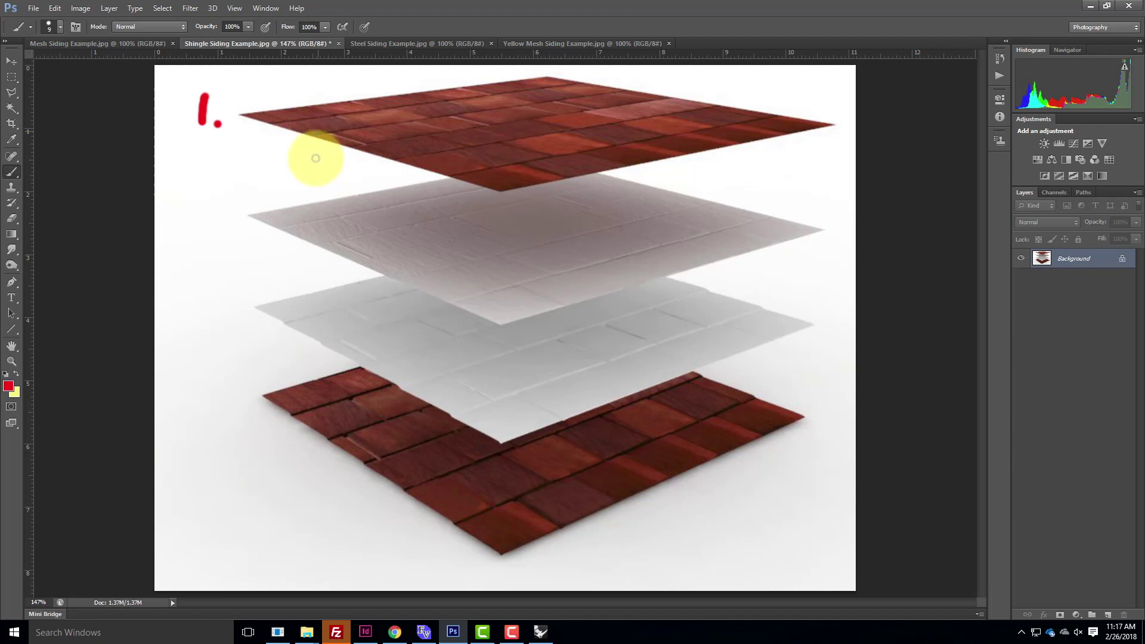
left_click(219, 124)
mouse_move(200, 201)
left_mouse_down()
mouse_move(225, 209)
mouse_move(236, 232)
left_mouse_up()
left_click(250, 233)
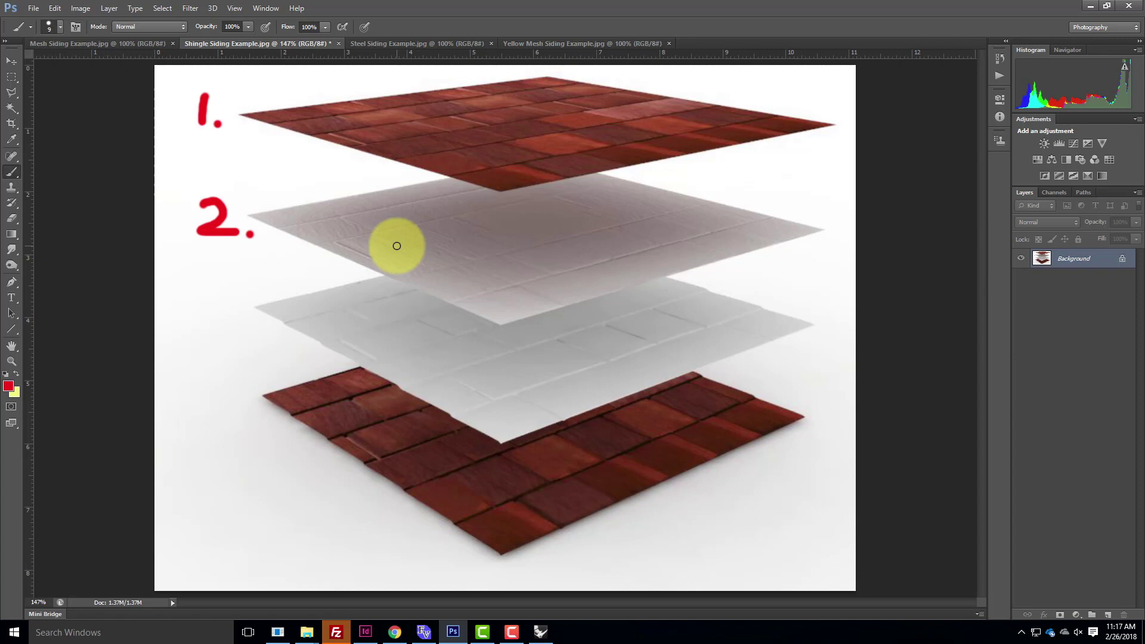
Paint the label "Bump" in red across the second layer of the shingle diagram
key("ctrl+equal")
key("ctrl+equal")
key("ctrl+equal")
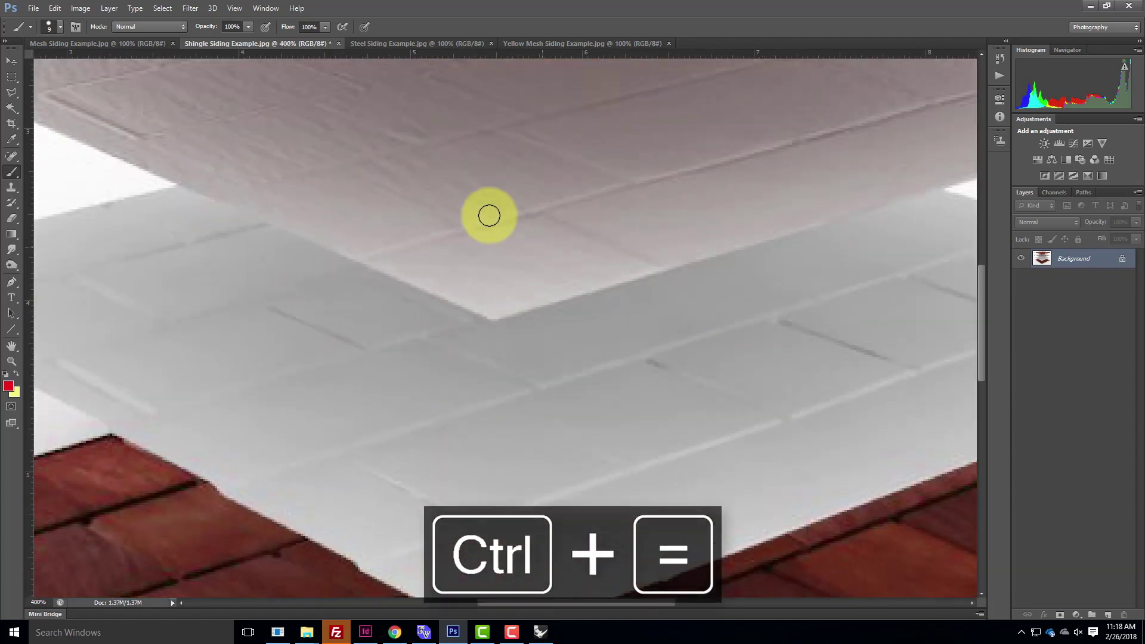
scroll(487, 197, "up", 3)
mouse_move(243, 156)
left_mouse_down()
mouse_move(466, 232)
mouse_move(570, 236)
left_mouse_up()
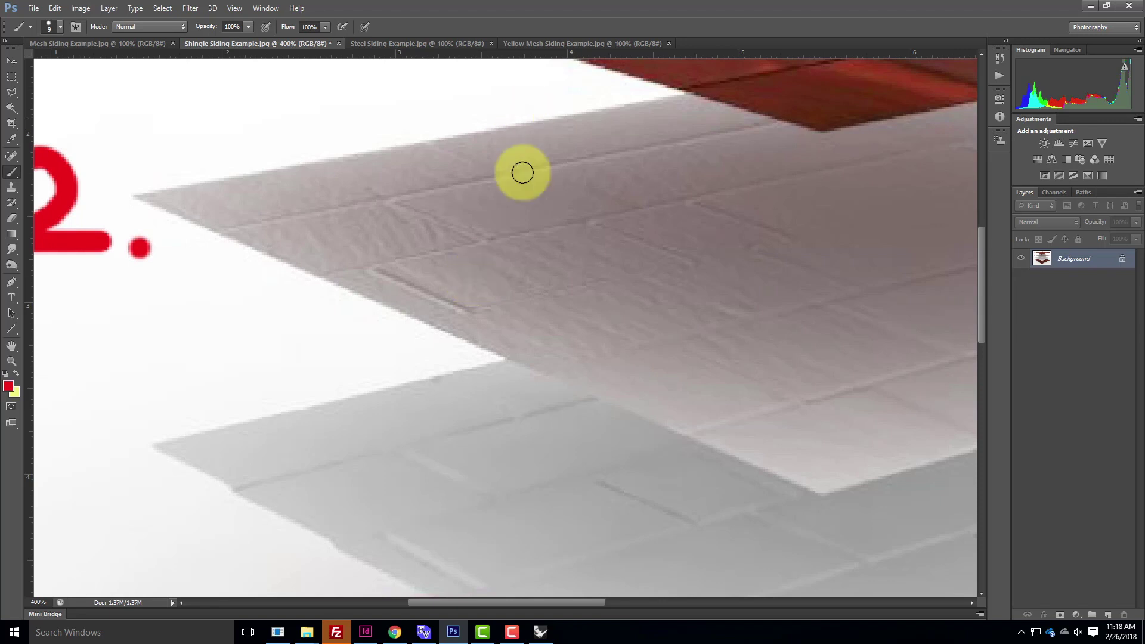
mouse_move(424, 161)
left_mouse_down()
mouse_move(435, 177)
mouse_move(504, 151)
mouse_move(468, 248)
mouse_move(432, 269)
left_mouse_up()
mouse_move(546, 191)
left_mouse_down()
mouse_move(613, 221)
mouse_move(625, 185)
mouse_move(724, 230)
mouse_move(776, 234)
left_mouse_up()
mouse_move(825, 183)
left_mouse_down()
mouse_move(841, 284)
mouse_move(824, 189)
mouse_move(836, 209)
left_mouse_up()
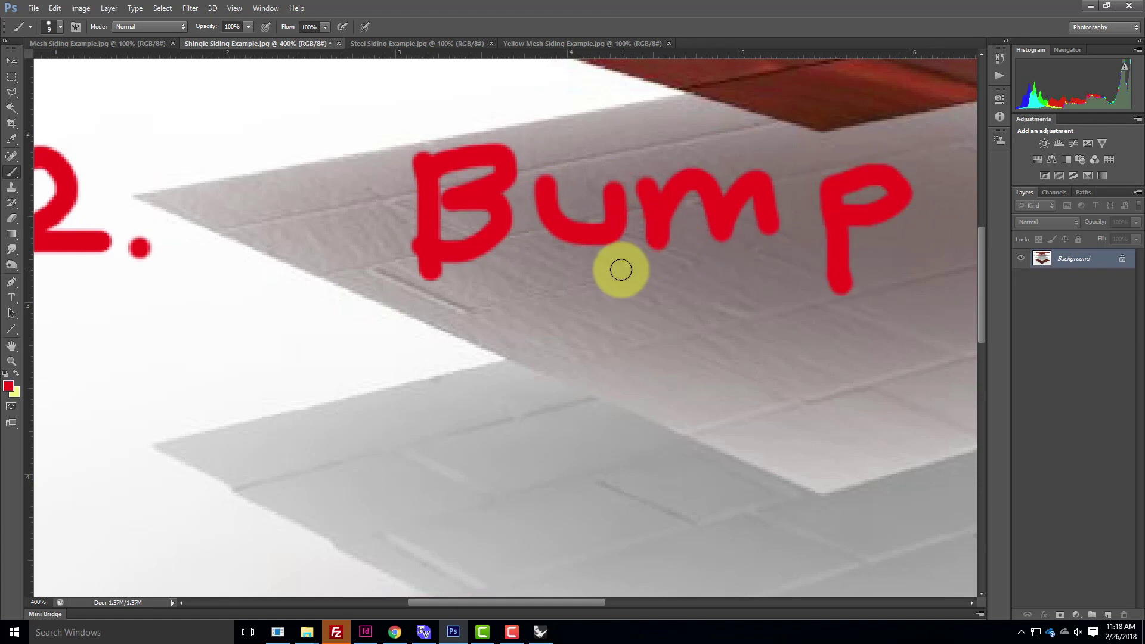
Paint "3." beside the third layer of the diagram and label that layer "Disp" in red
key("ctrl+minus")
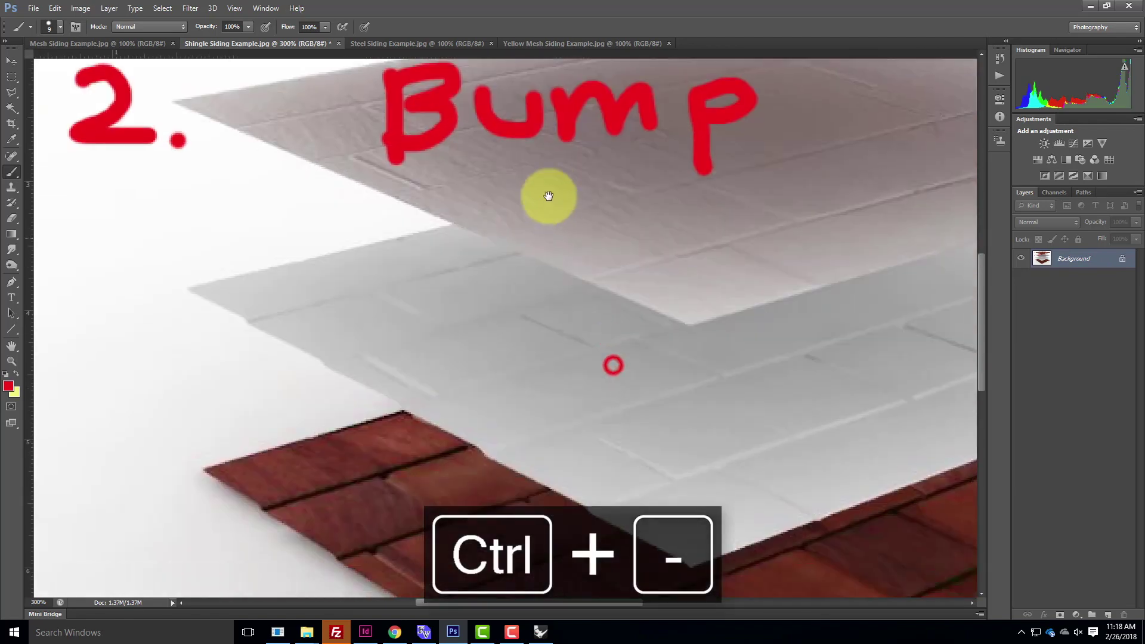
left_click_drag(609, 333, 514, 197)
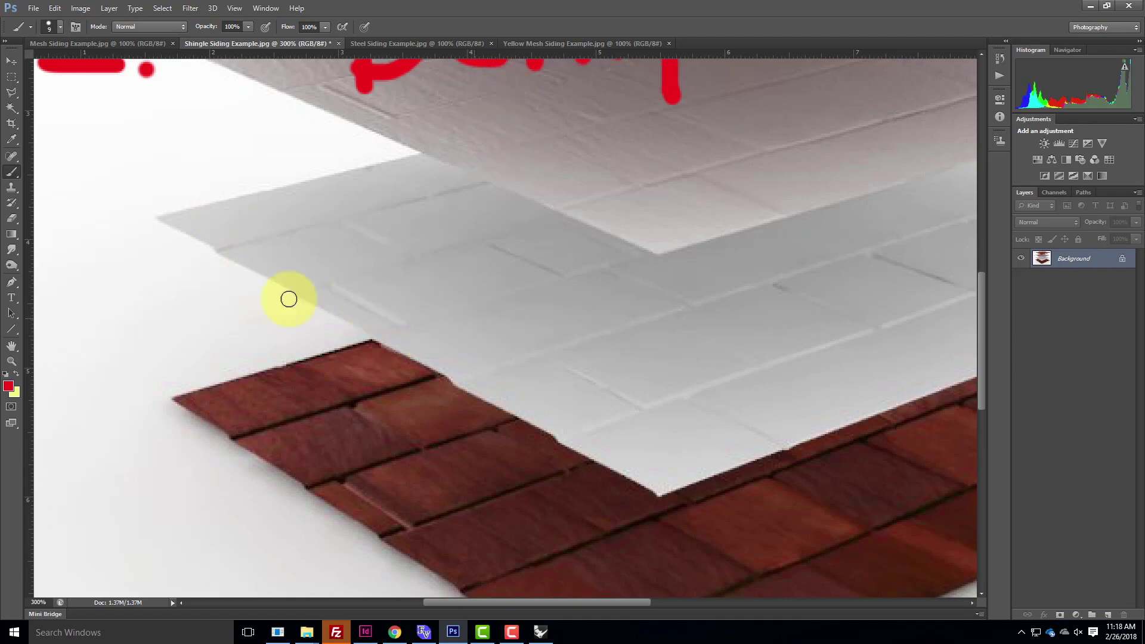
mouse_move(77, 193)
left_mouse_down()
mouse_move(151, 250)
mouse_move(72, 280)
left_mouse_up()
left_click(178, 277)
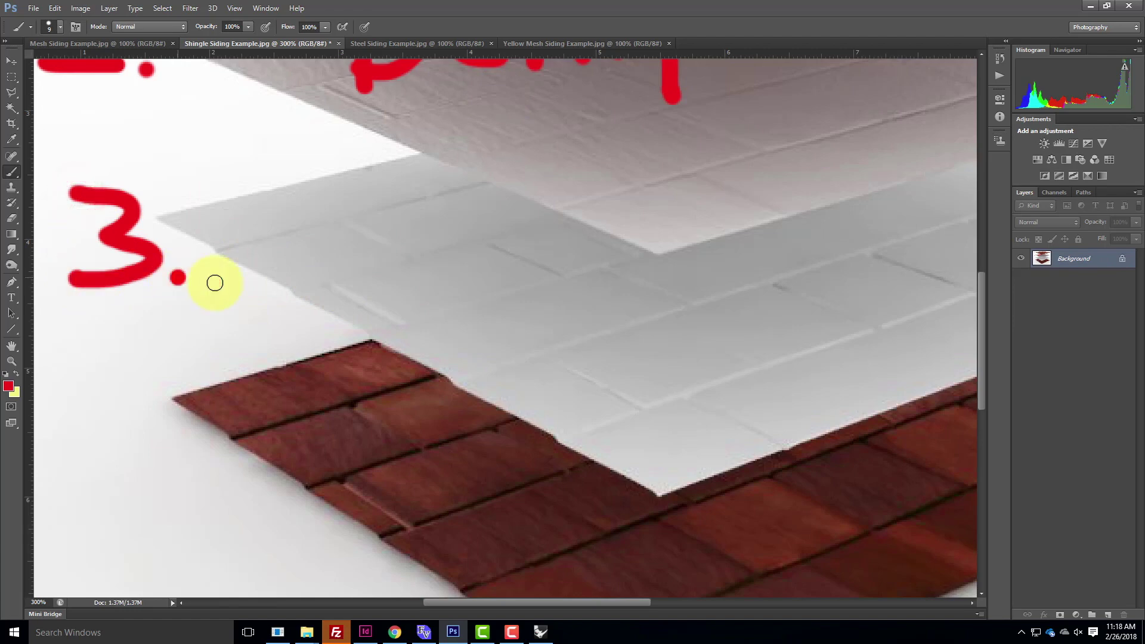
left_click_drag(358, 234, 357, 318)
left_click_drag(448, 266, 448, 319)
left_click(446, 241)
mouse_move(497, 262)
left_mouse_down()
mouse_move(478, 288)
mouse_move(487, 315)
left_mouse_up()
mouse_move(524, 266)
left_mouse_down()
mouse_move(540, 345)
mouse_move(567, 296)
mouse_move(540, 291)
left_mouse_up()
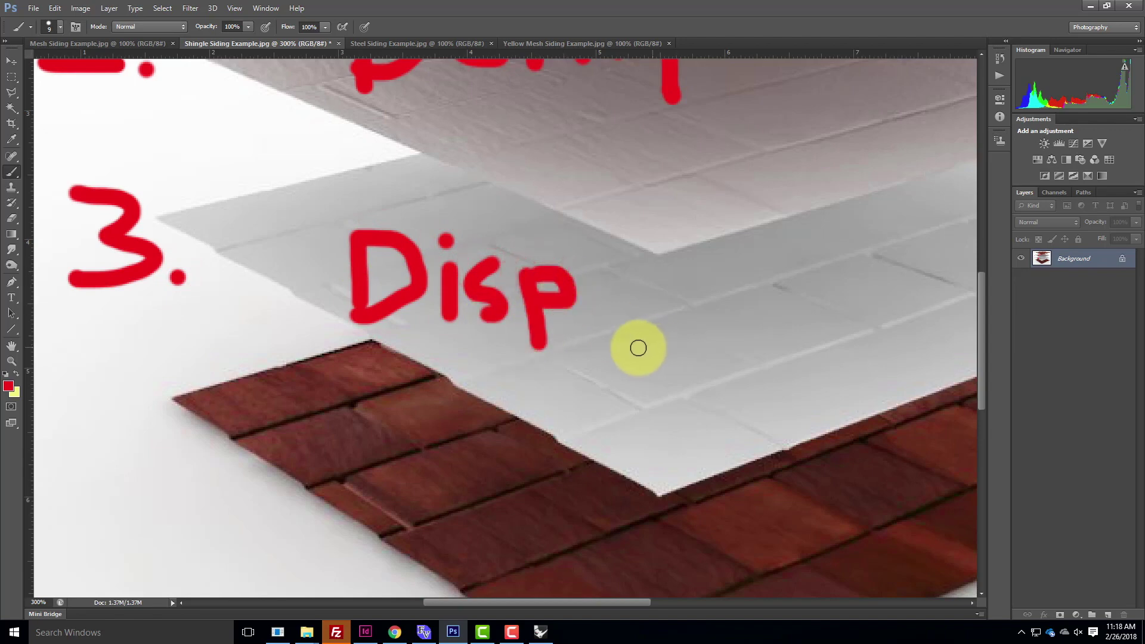
Paint "4." in red beside the lowest shingle layer of the diagram
scroll(622, 335, "down", 5)
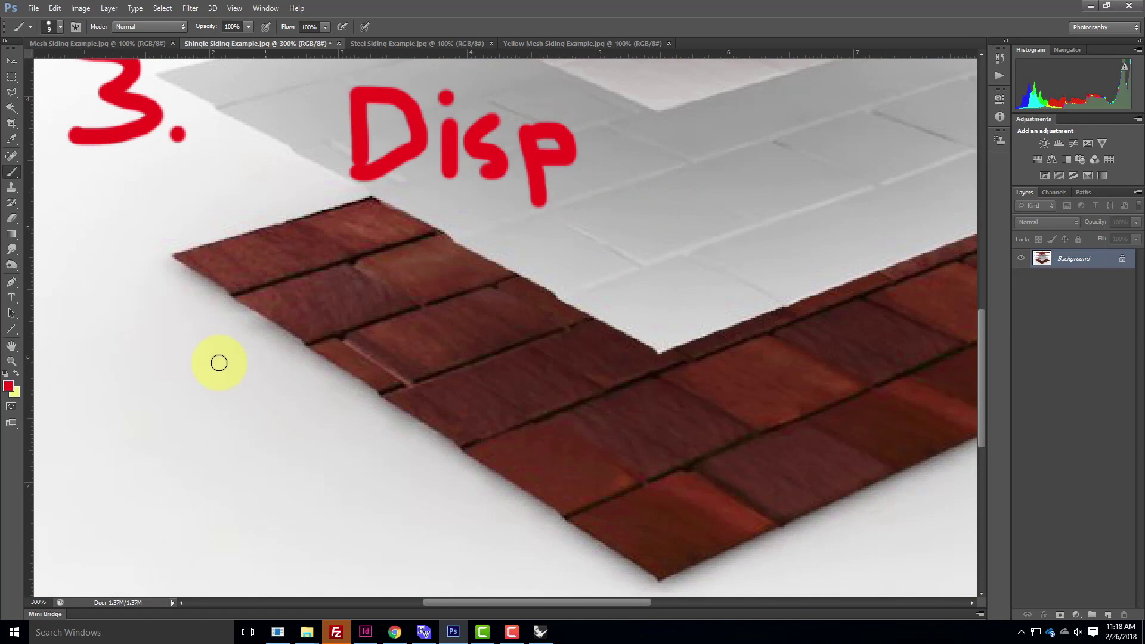
left_click_drag(130, 324, 181, 356)
left_click_drag(163, 312, 164, 422)
left_click(204, 405)
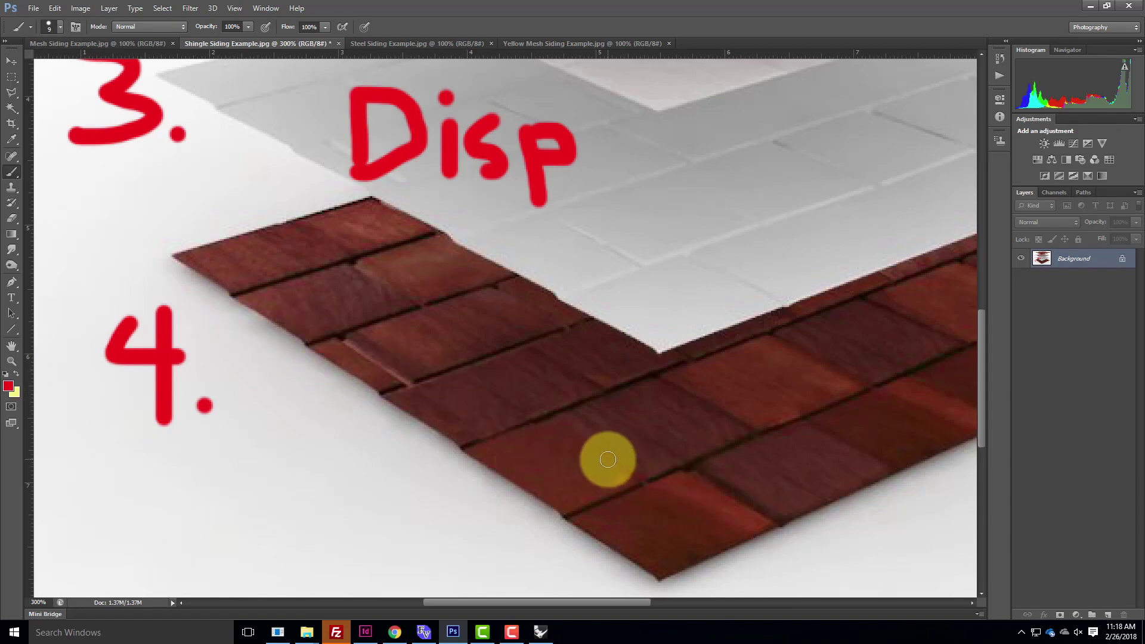
Fit the whole diagram in view and paint the label "Photo" in red across the uppermost shingle layer
key("ctrl+0")
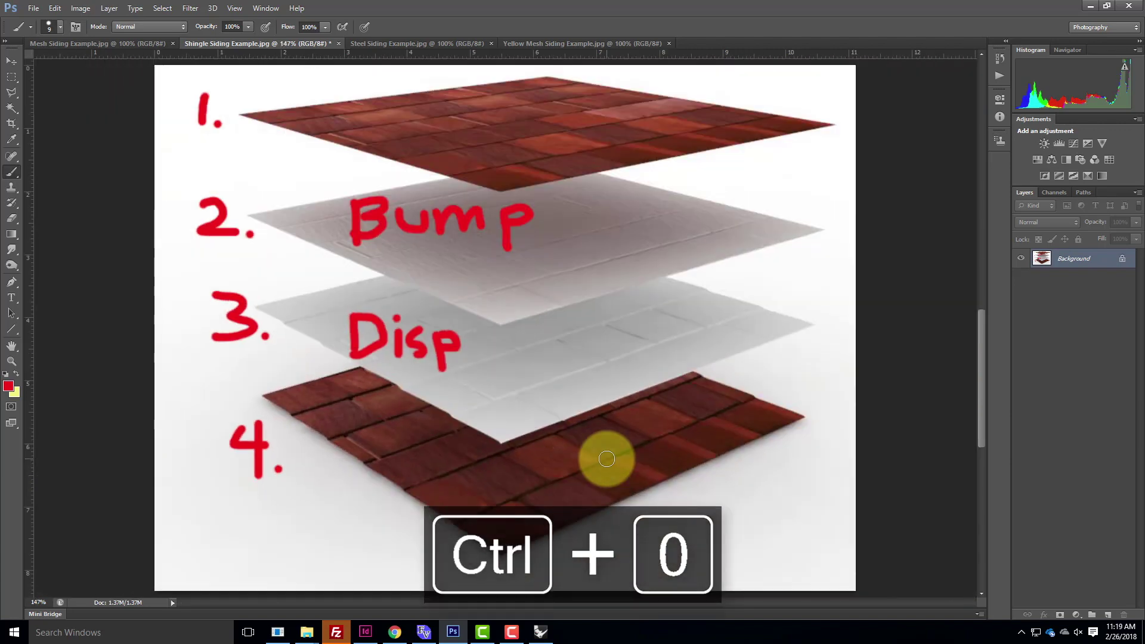
mouse_move(381, 96)
left_mouse_down()
mouse_move(391, 140)
mouse_move(416, 112)
mouse_move(391, 117)
left_mouse_up()
mouse_move(453, 120)
left_mouse_down()
mouse_move(464, 149)
mouse_move(486, 152)
mouse_move(491, 126)
mouse_move(530, 141)
mouse_move(544, 120)
mouse_move(575, 128)
mouse_move(565, 130)
left_mouse_up()
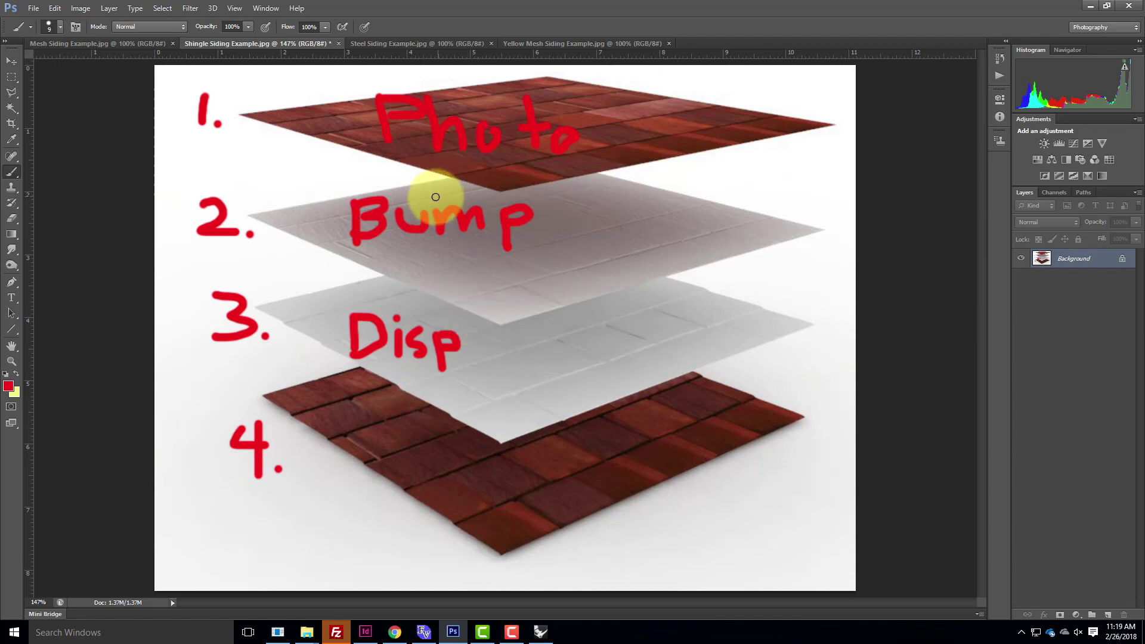
Switch back to Rhino, close the V-Ray progress window and open the material editor at Cedar Shingle Siding's diffuse settings
left_click(540, 631)
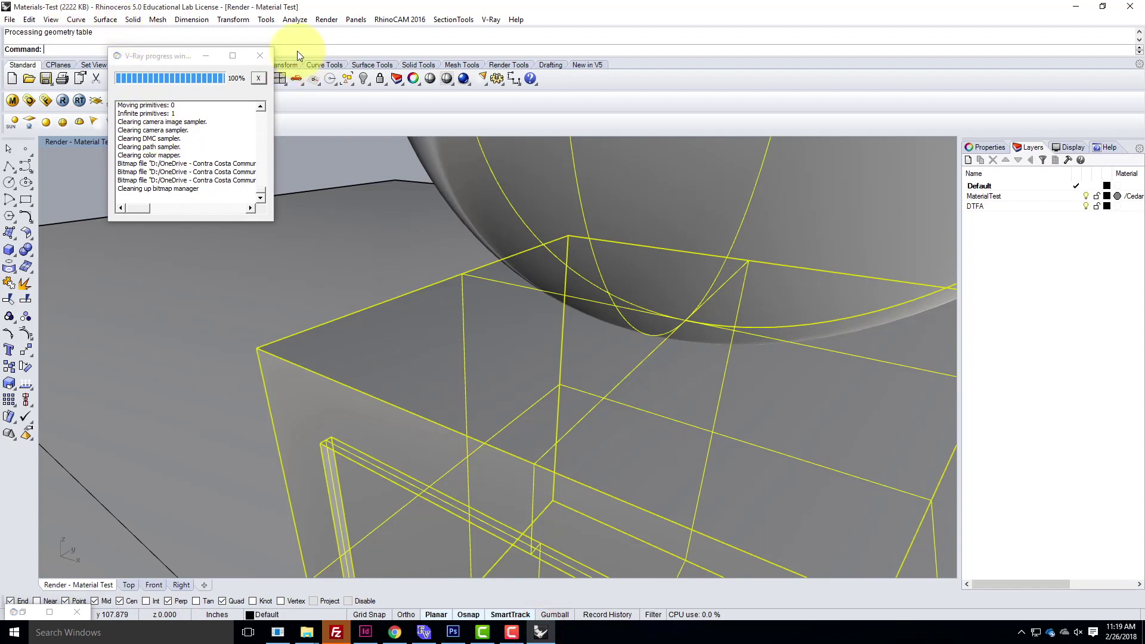
left_click(262, 54)
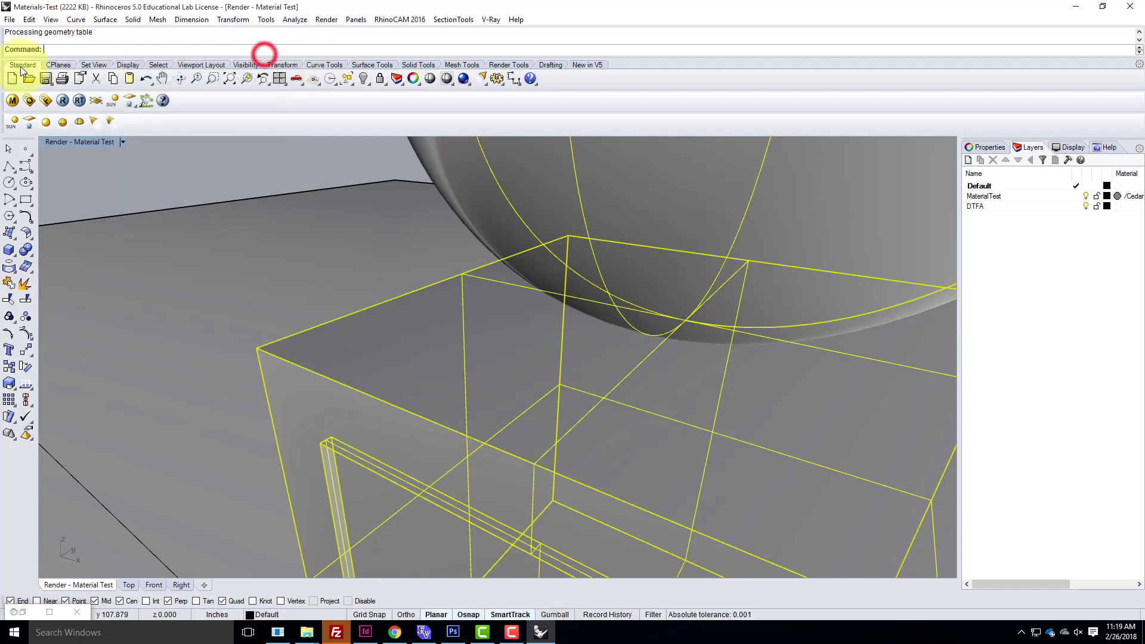
left_click(11, 100)
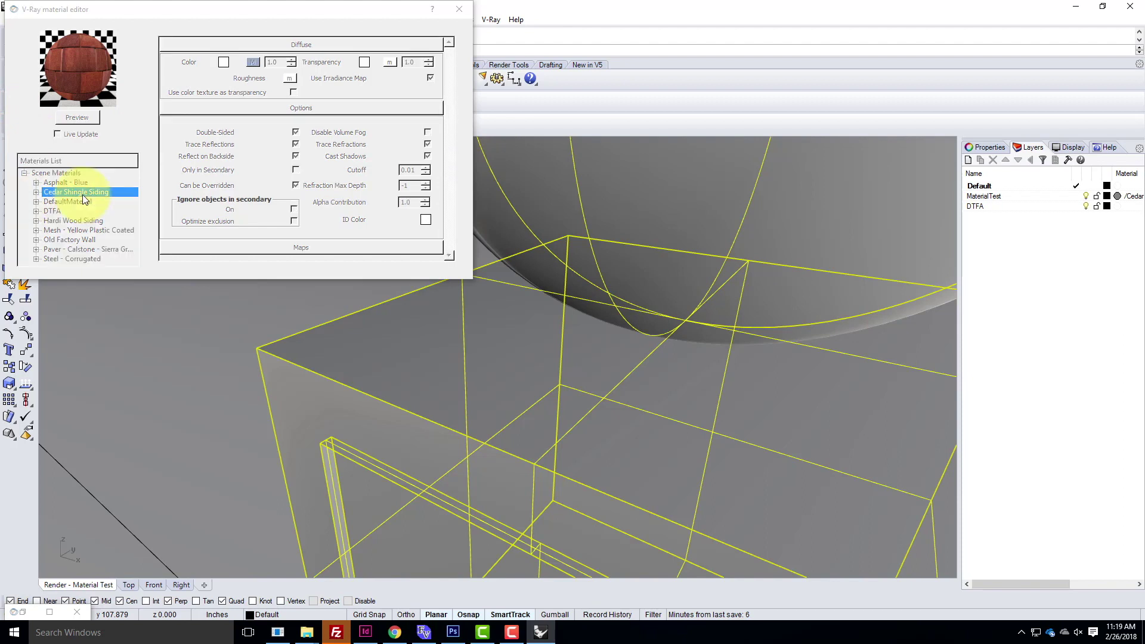
left_click_drag(163, 12, 247, 91)
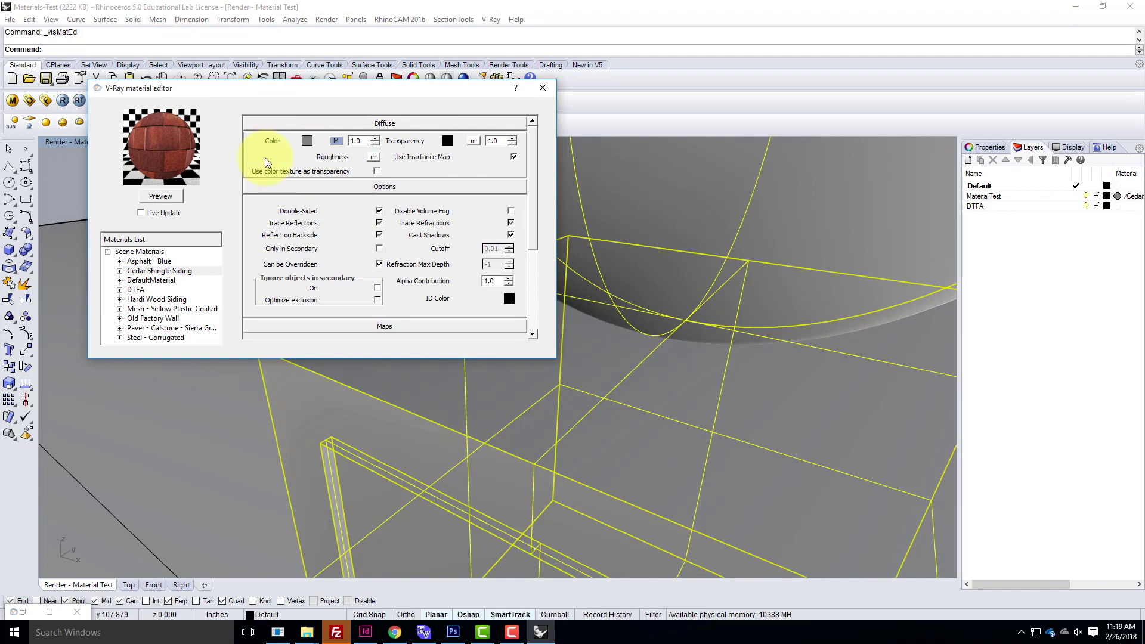
left_click(345, 123)
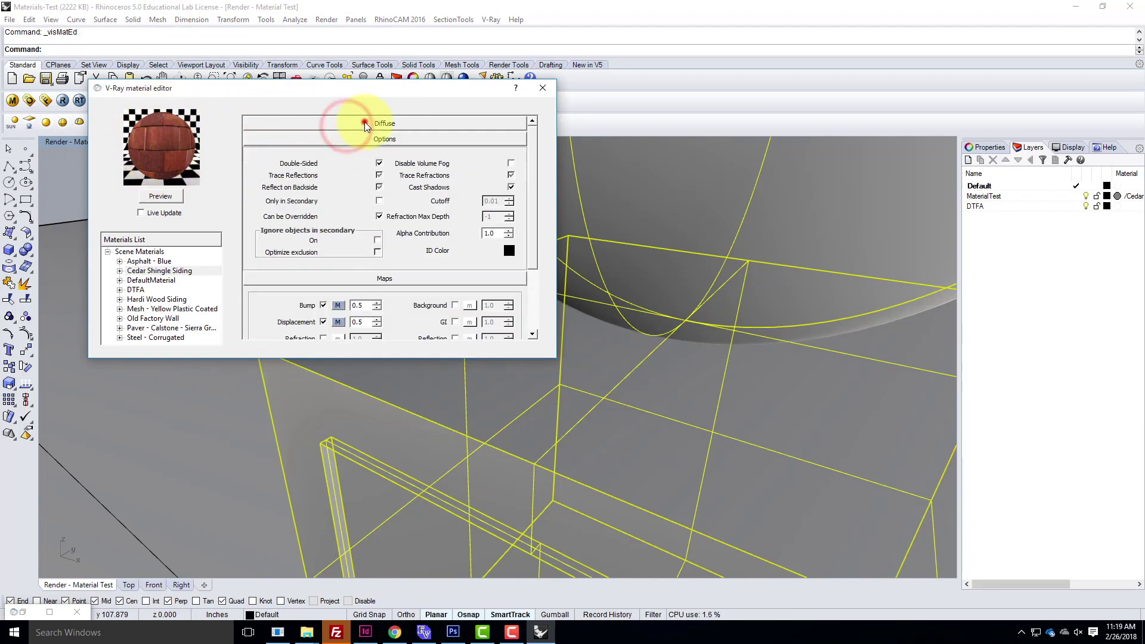
left_click(361, 123)
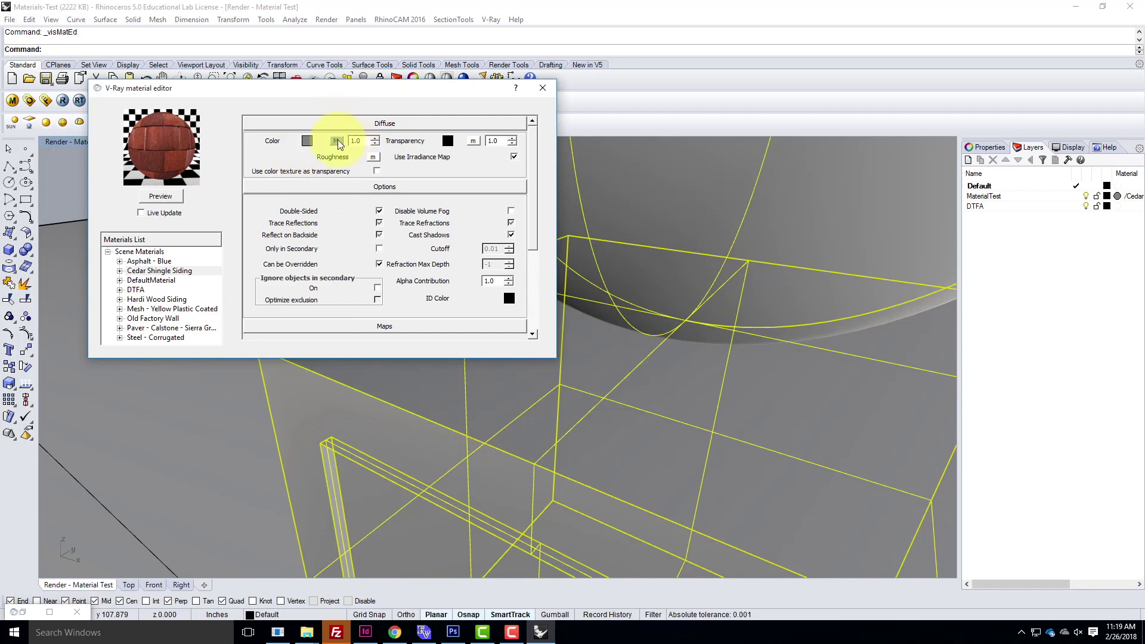
Open the texture map of the diffuse color and preview its bitmap in the texture editor
left_click(338, 141)
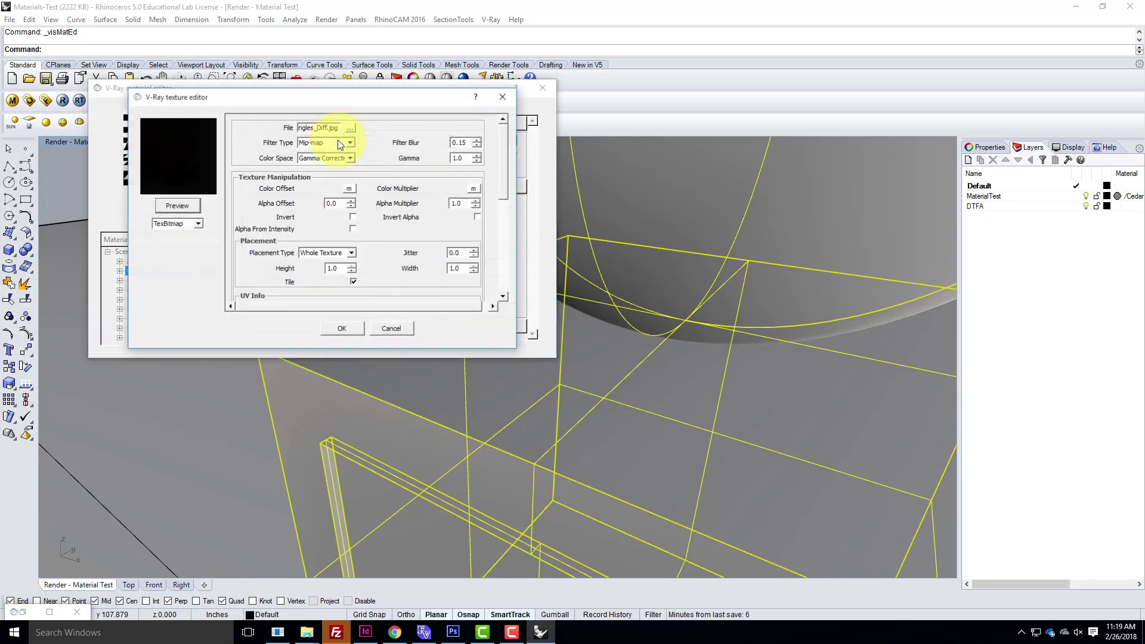
left_click_drag(292, 105, 327, 122)
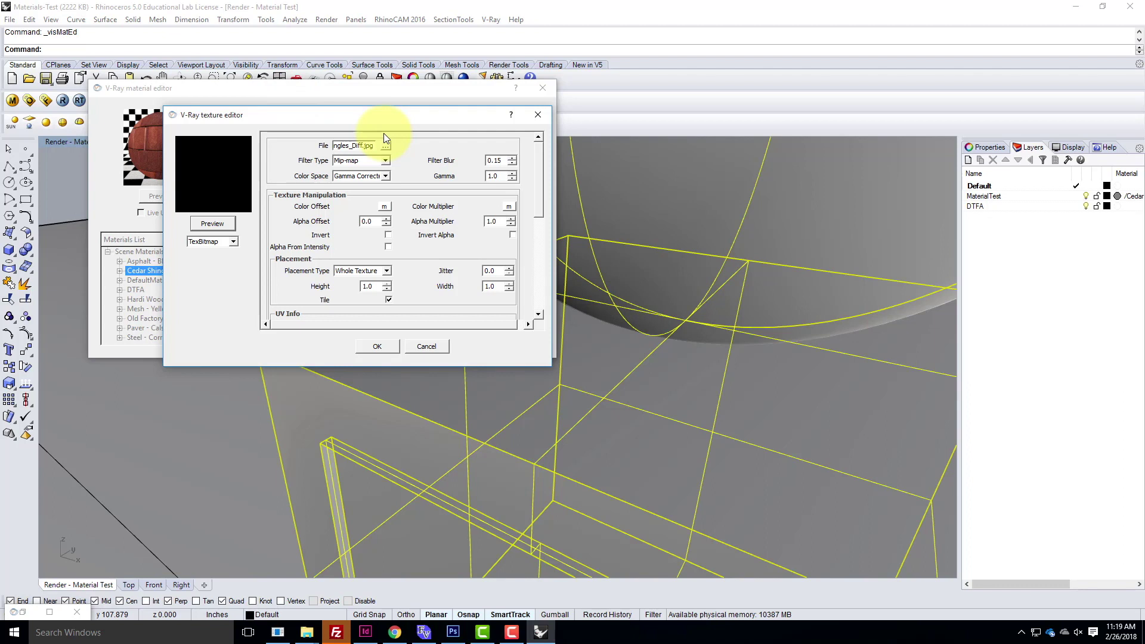
left_click(223, 229)
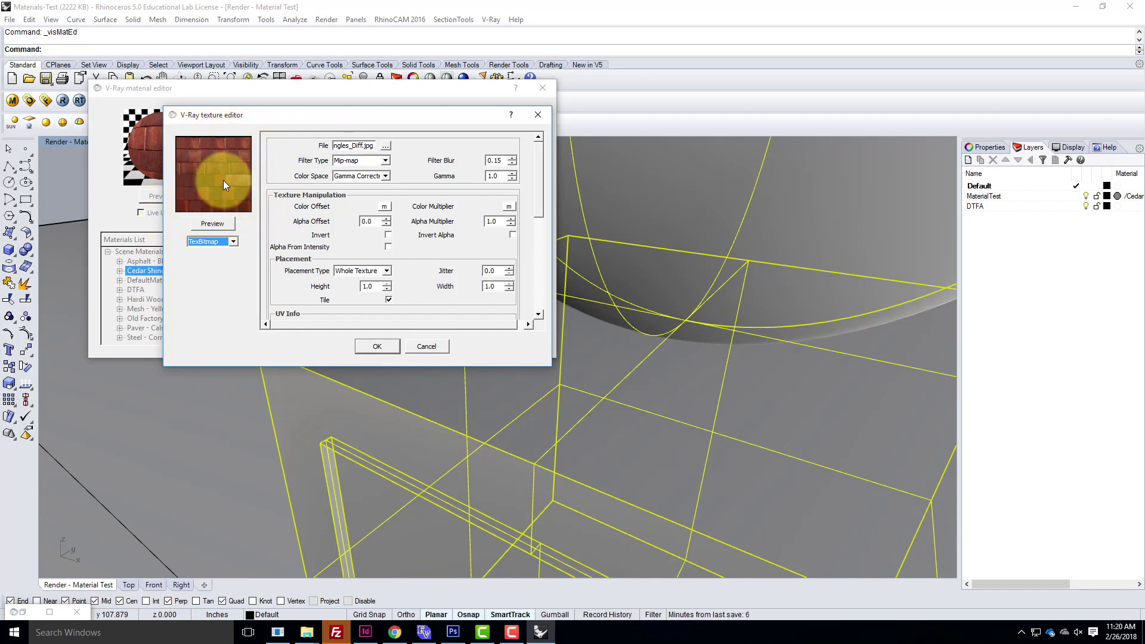
Choose Shingles_Diff from the Cedar Shingle Siding folder as the diffuse bitmap and accept the texture
left_click(363, 145)
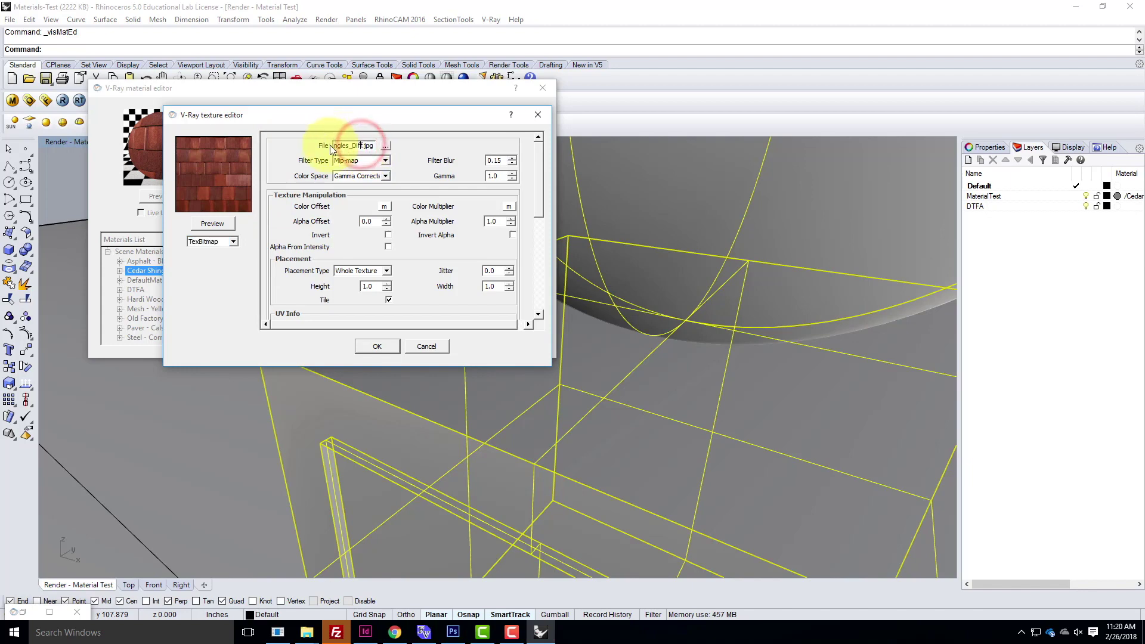
left_click(388, 146)
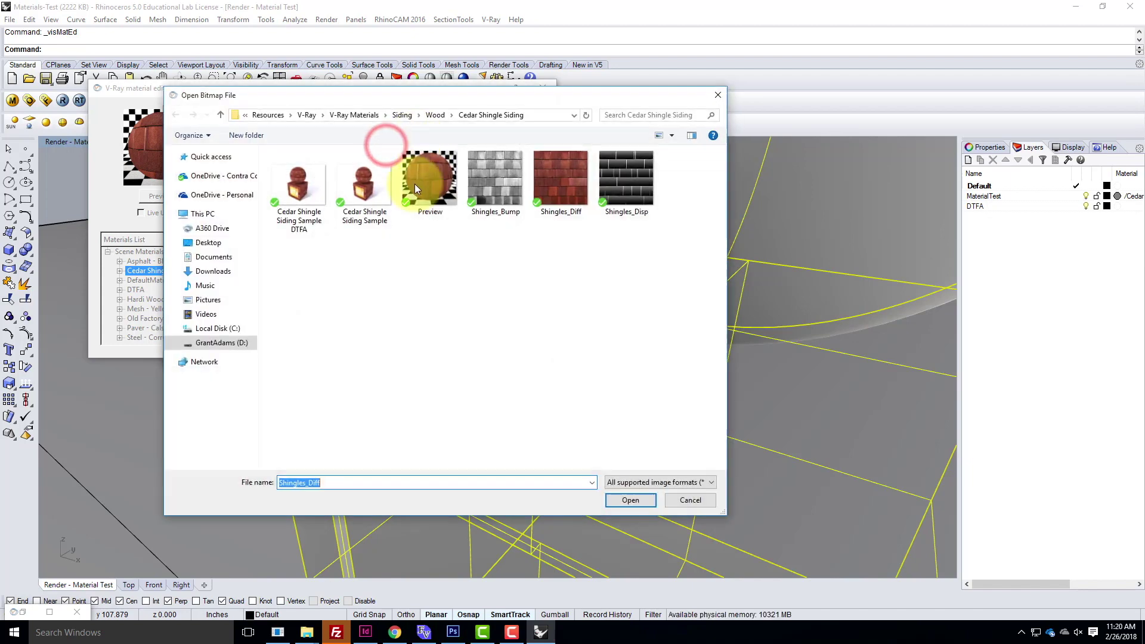
left_click(566, 173)
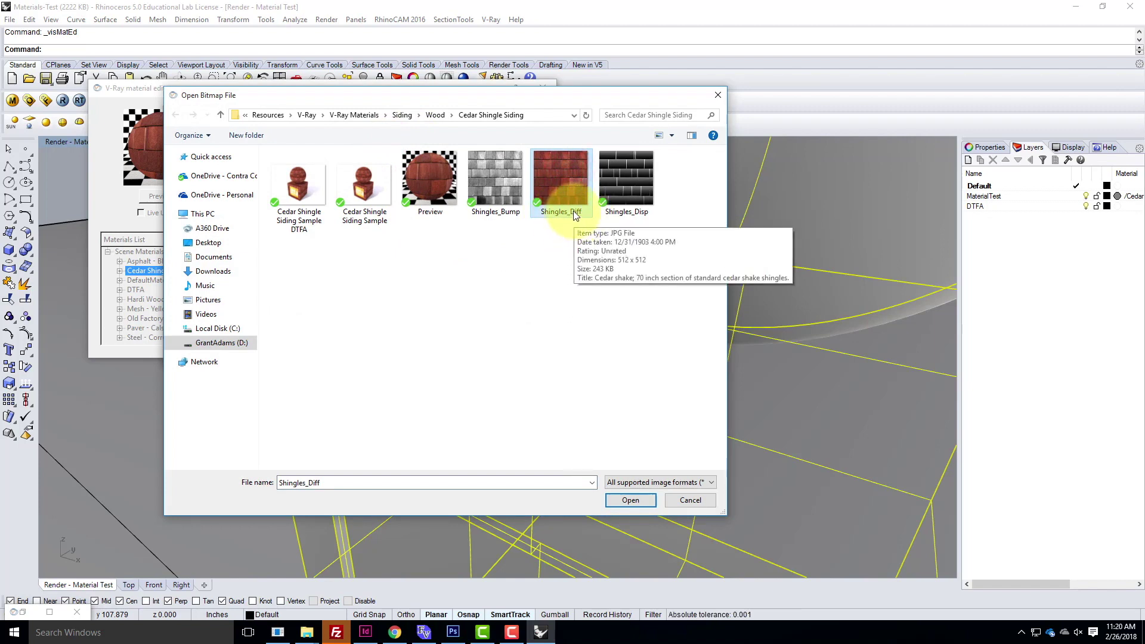
left_click(647, 502)
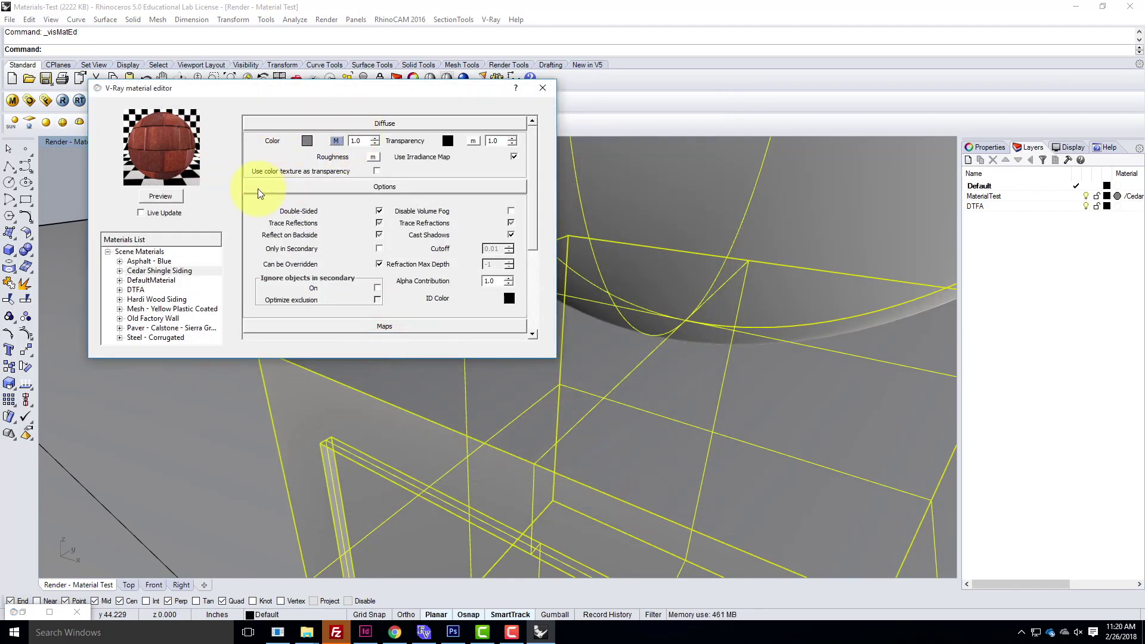
Collapse the material's Options and Maps settings and refresh the Cedar Shingle Siding preview
left_click(346, 188)
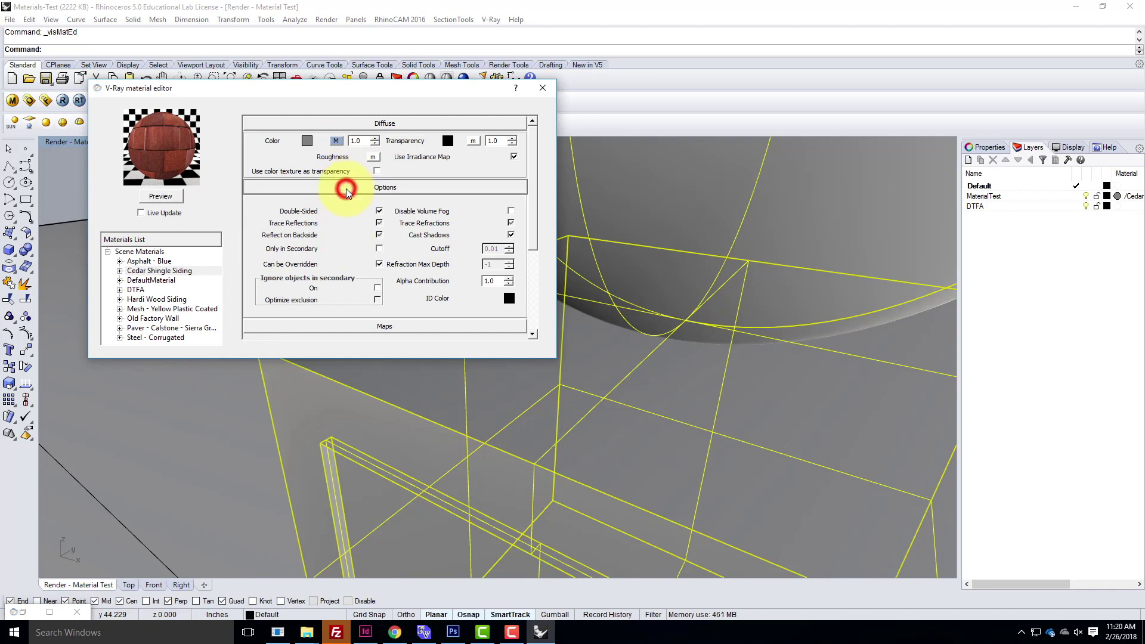
left_click(322, 228)
left_click(317, 202)
left_click(173, 196)
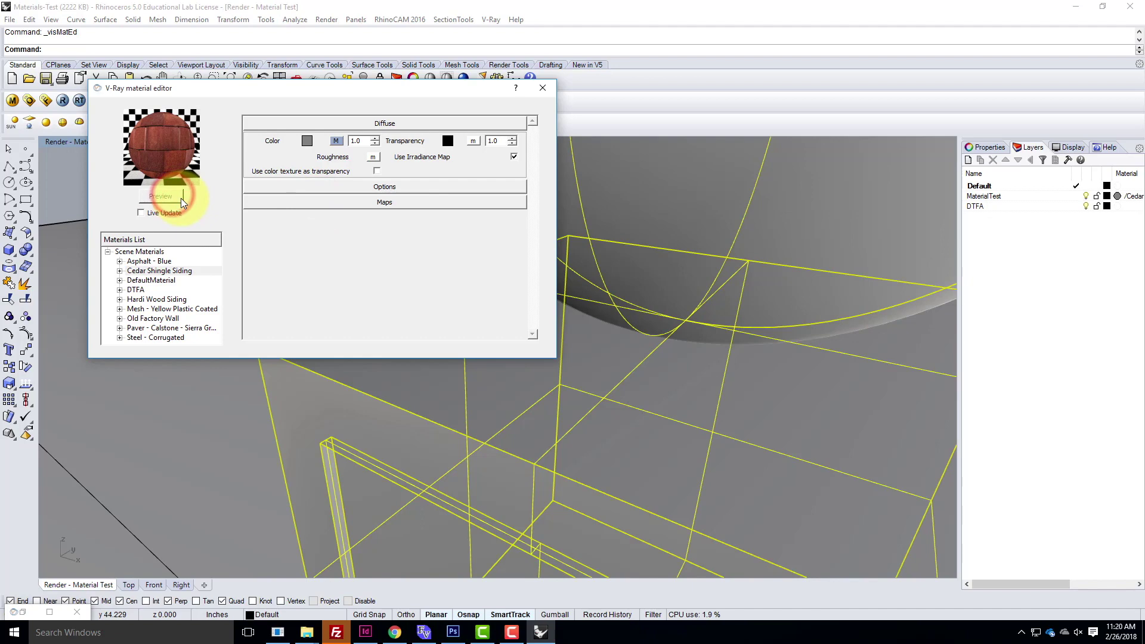
Close the material editor, render the scene with only the diffuse photo map, and inspect the whole image before closing it
left_click(543, 91)
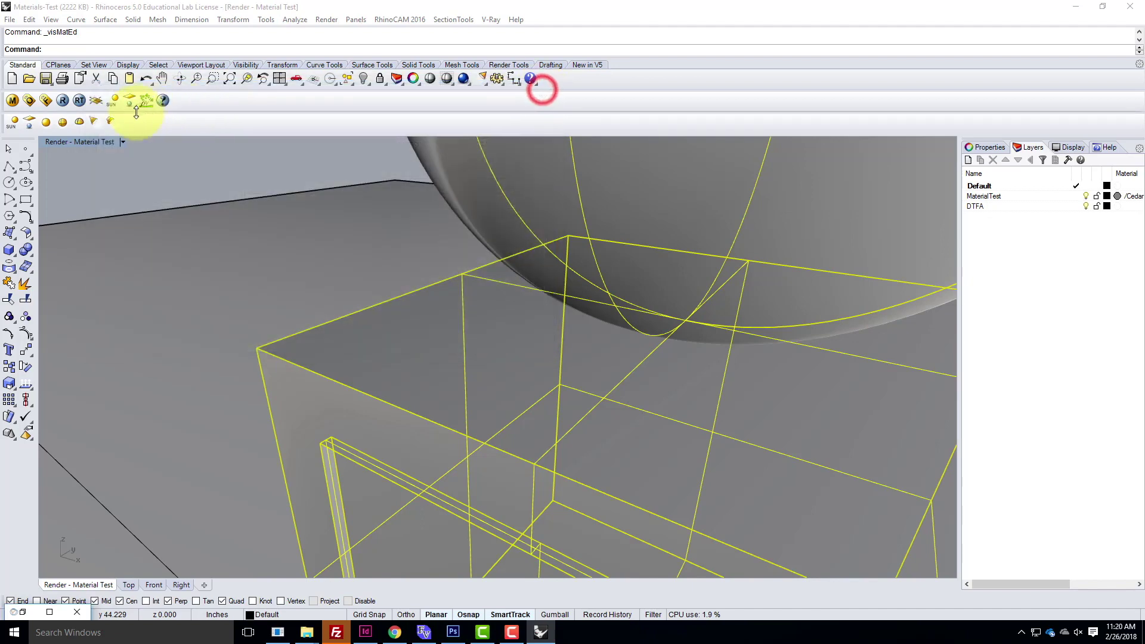
left_click(64, 101)
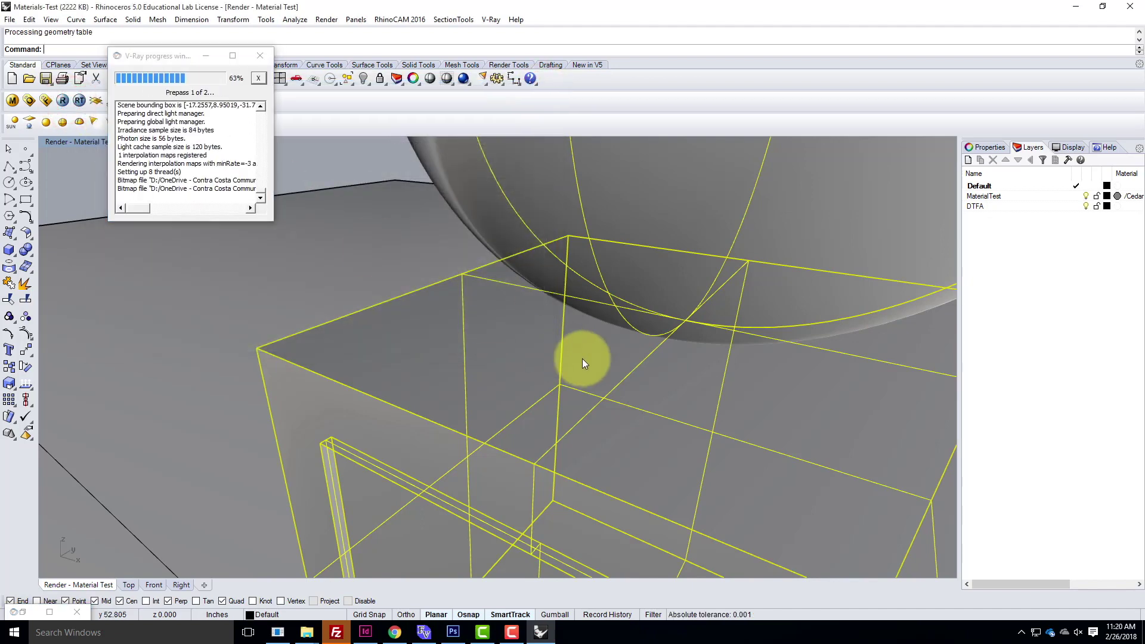
left_click(48, 612)
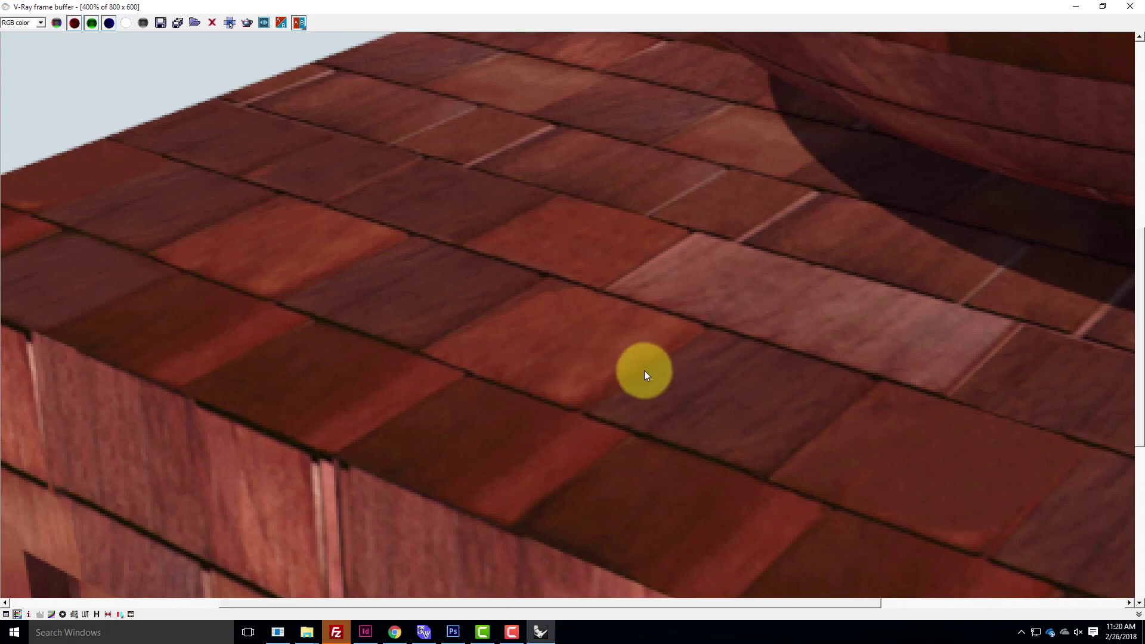
scroll(645, 374, "down", 2)
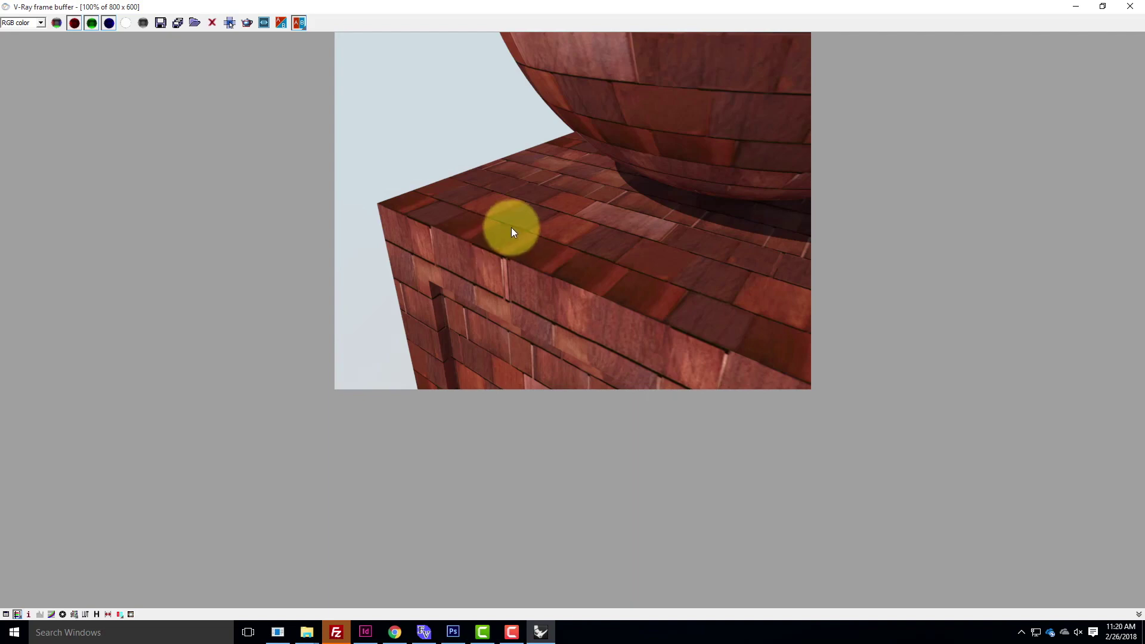
left_click(1129, 7)
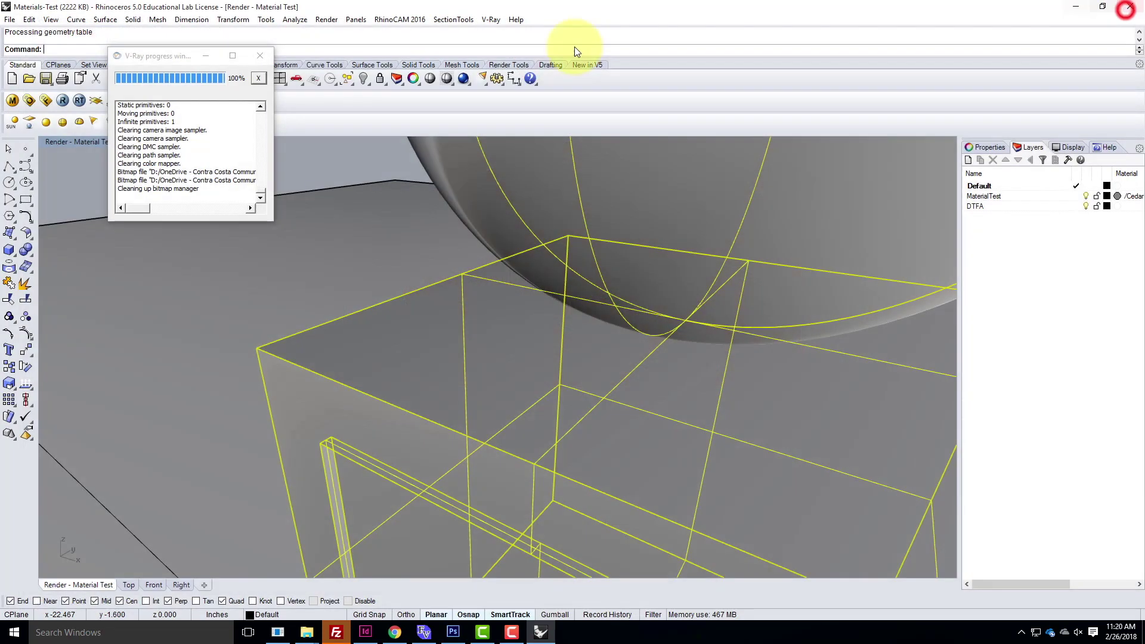
Reopen the material editor at Cedar Shingle Siding and expand its bump and displacement map settings
left_click(13, 100)
left_click(67, 194)
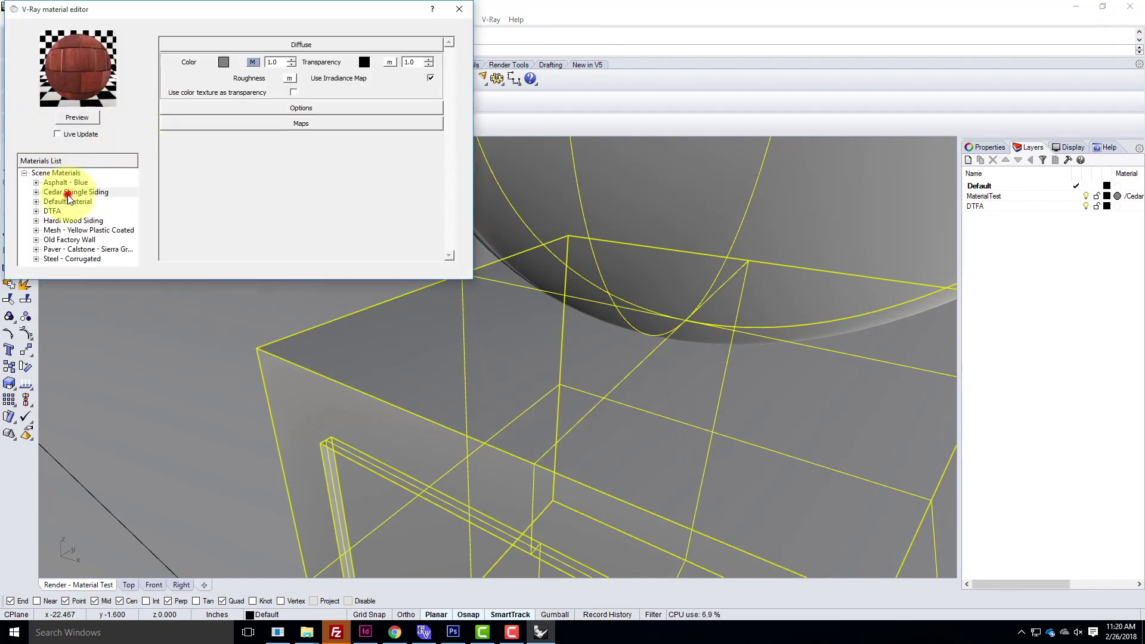
left_click(300, 124)
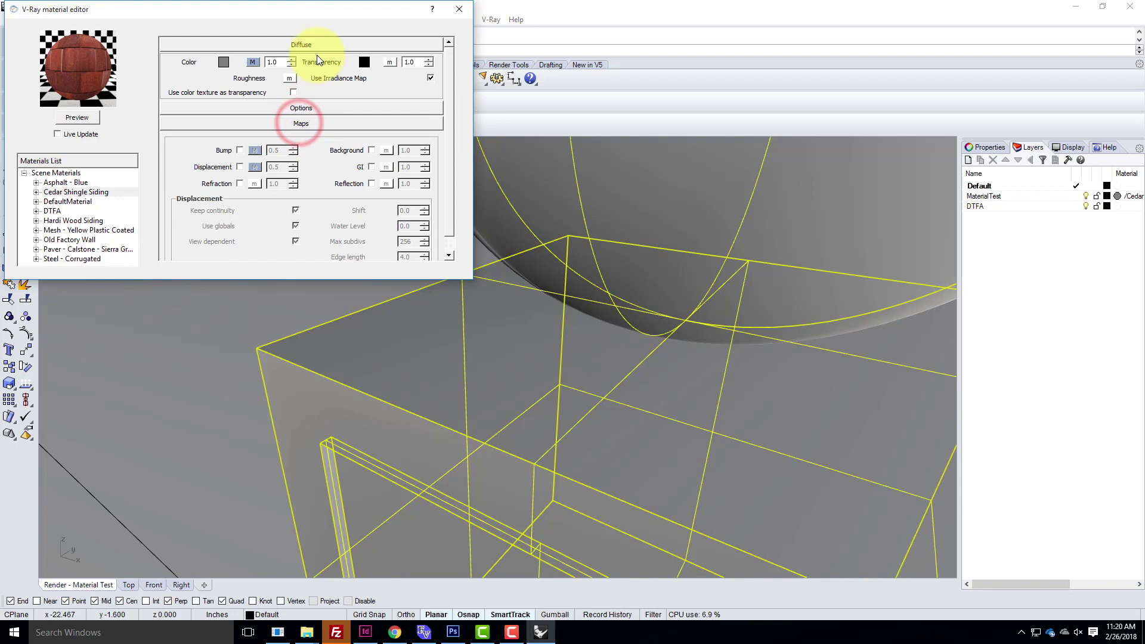
left_click(305, 43)
left_click(303, 39)
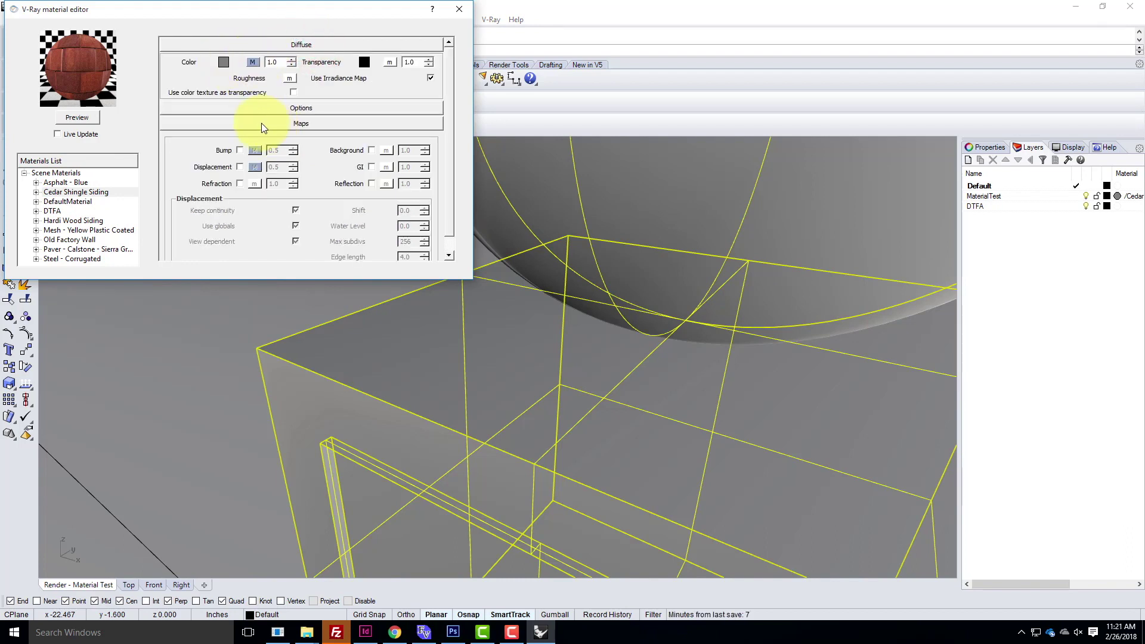
left_click(222, 154)
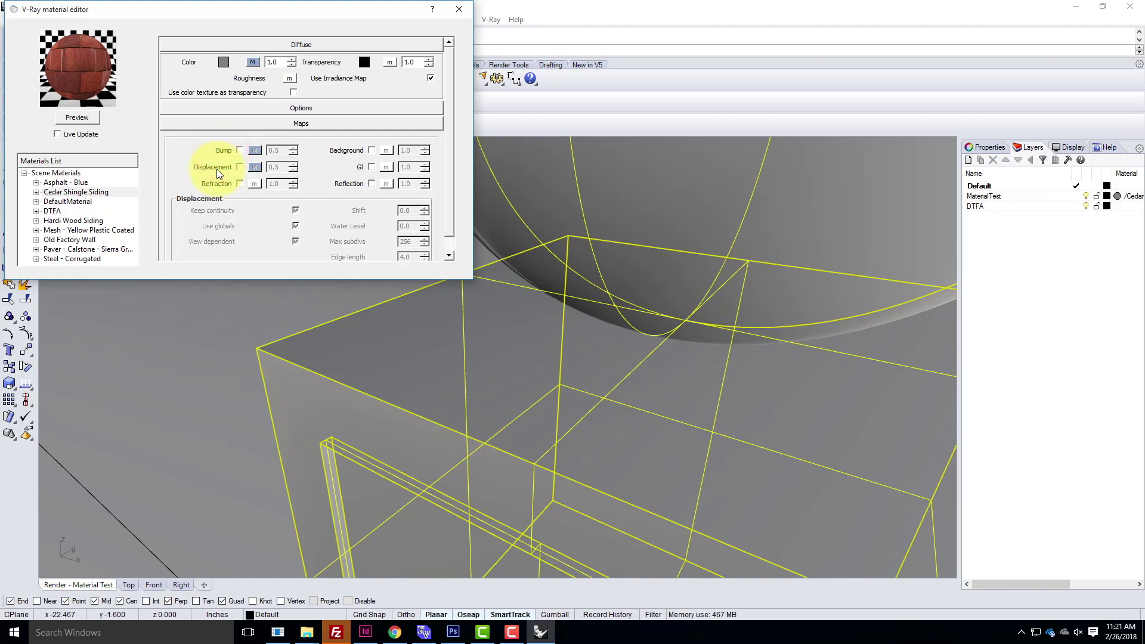
Switch to Photoshop and paint a short red dash on both the Bump and Disp layers of the diagram
left_click(452, 631)
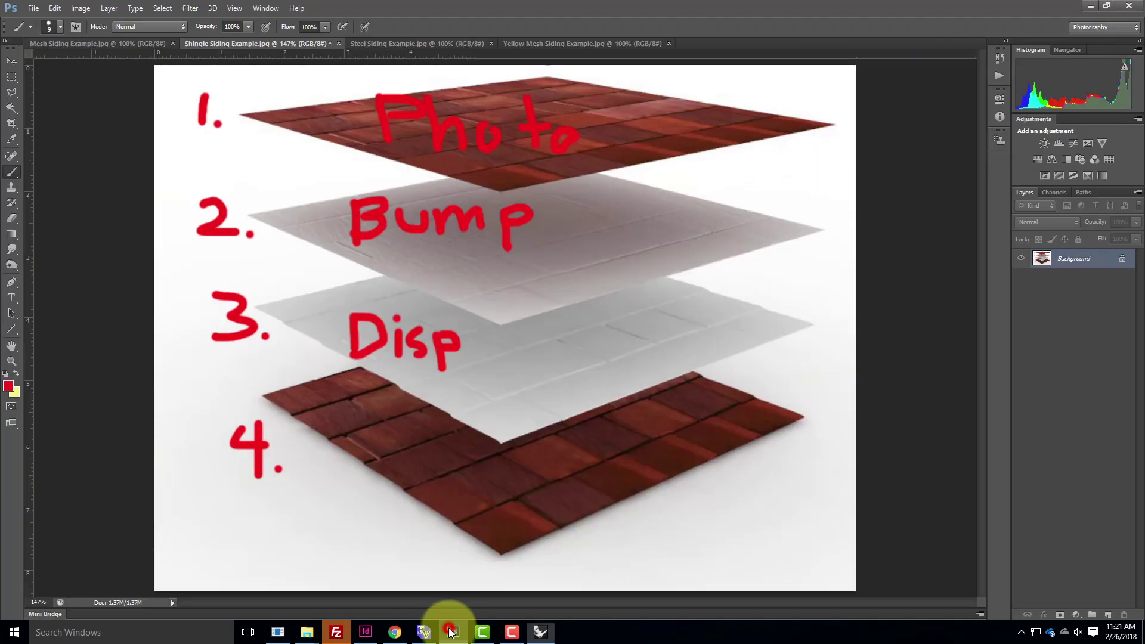
left_click_drag(587, 208, 638, 208)
left_click_drag(650, 323, 682, 323)
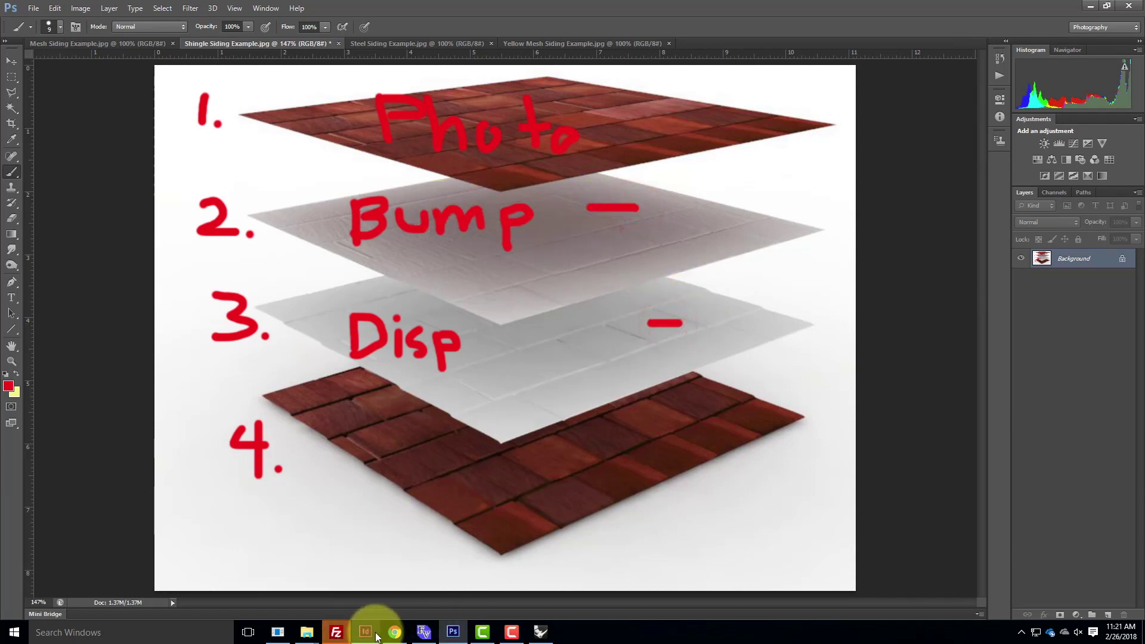
Switch back to Rhino, enable Cedar Shingle Siding's bump map, and preview its bitmap in the texture editor
left_click(540, 632)
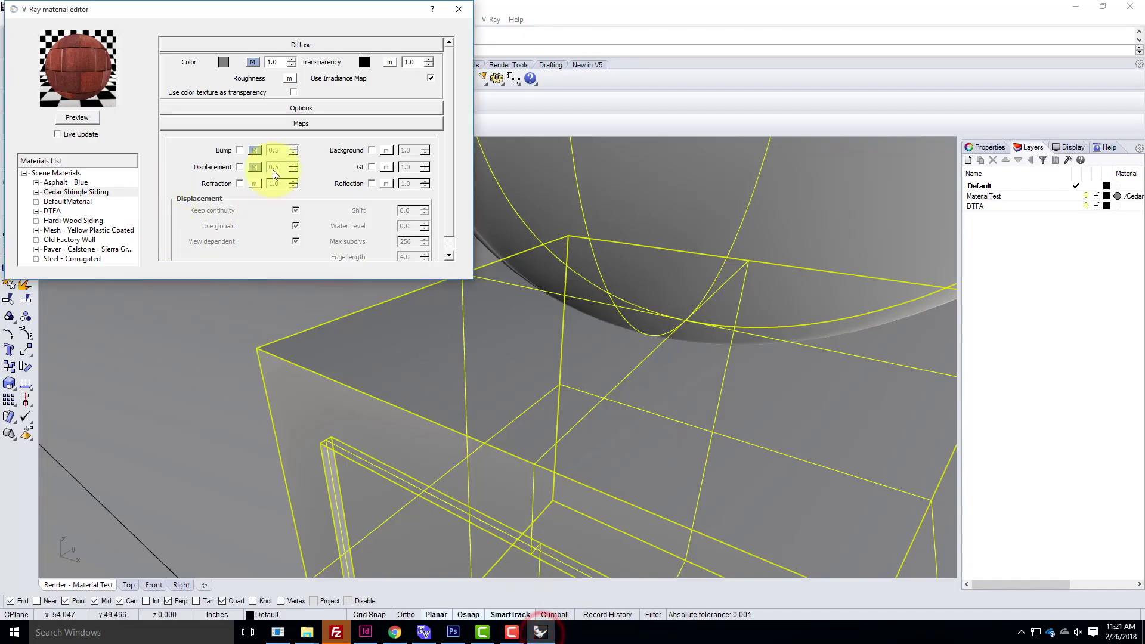
left_click(240, 150)
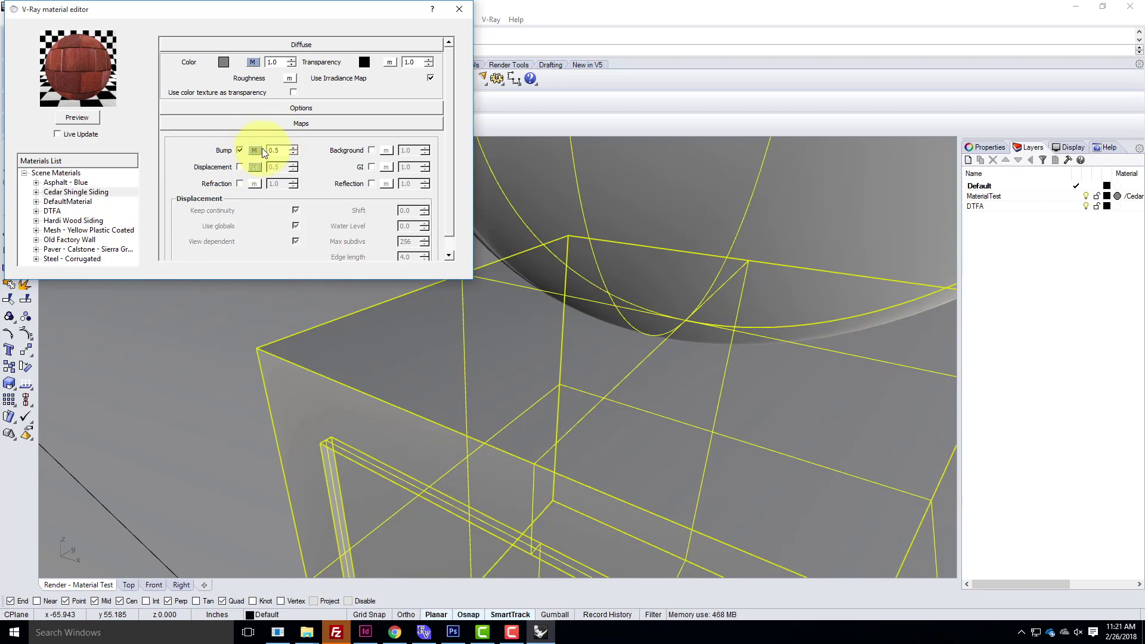
left_click(256, 150)
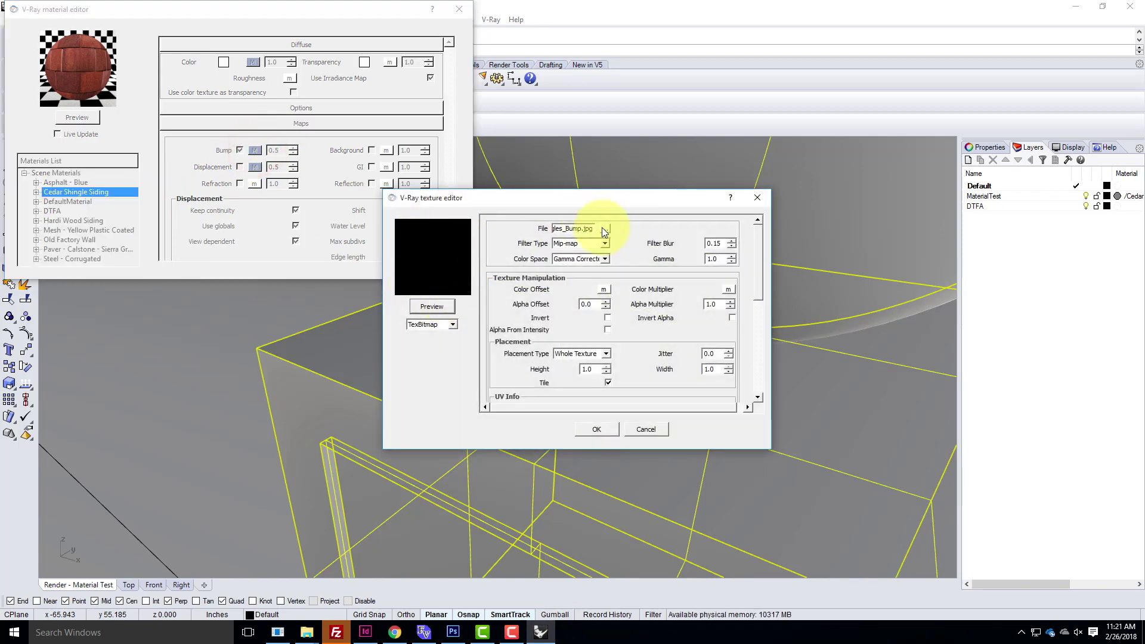
left_click(432, 306)
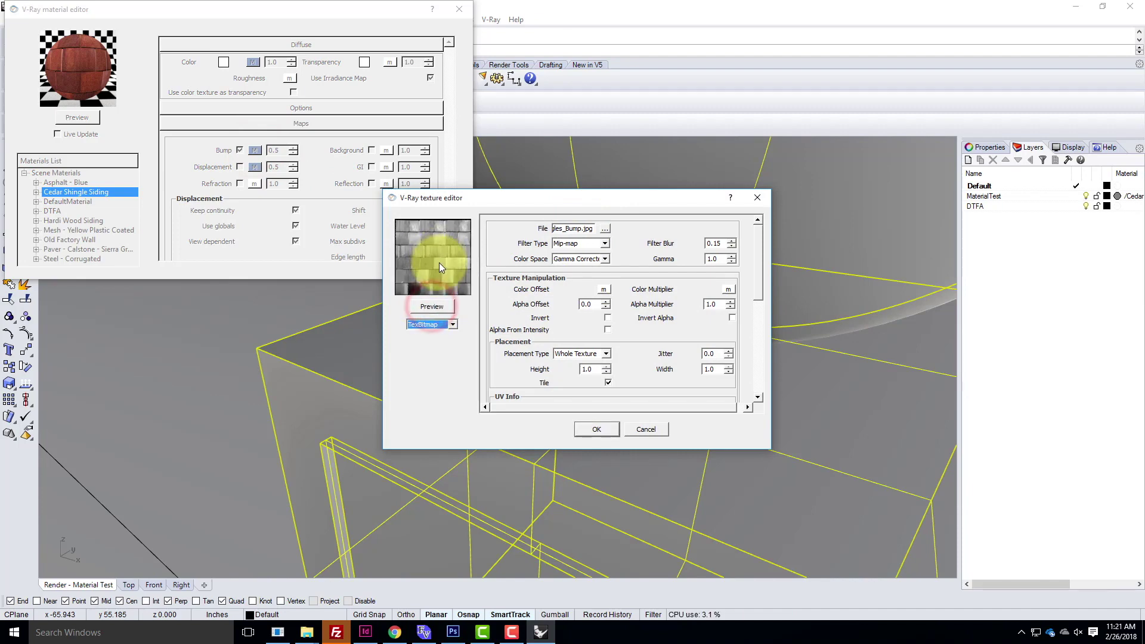
Choose Shingles_Bump as the bump map's bitmap file and accept the texture
left_click(609, 228)
left_click(727, 256)
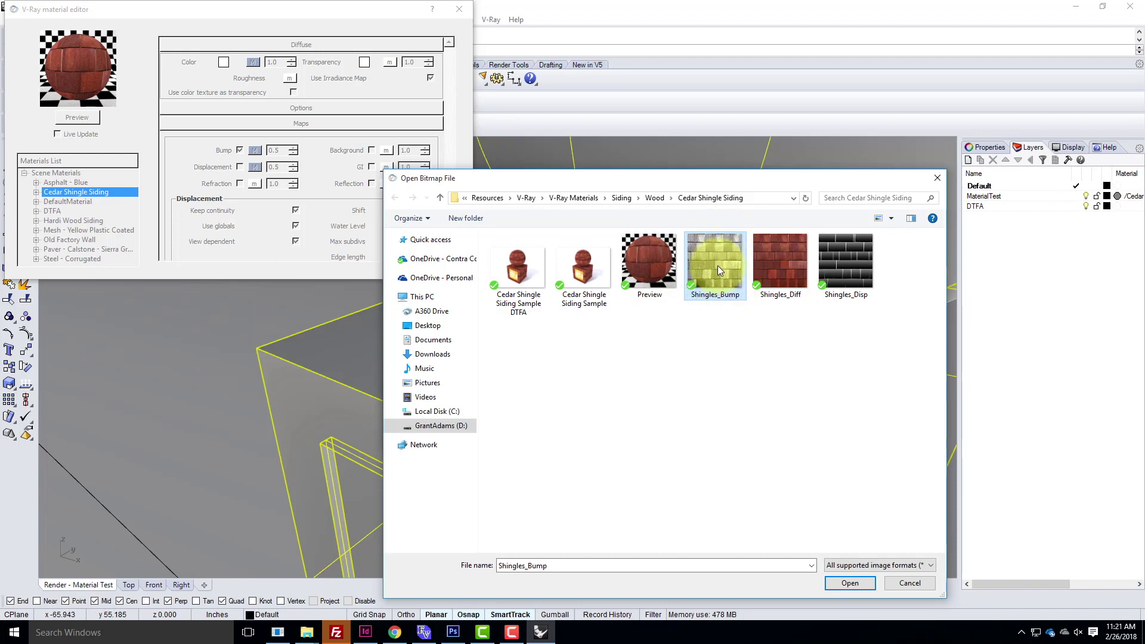
left_click(850, 583)
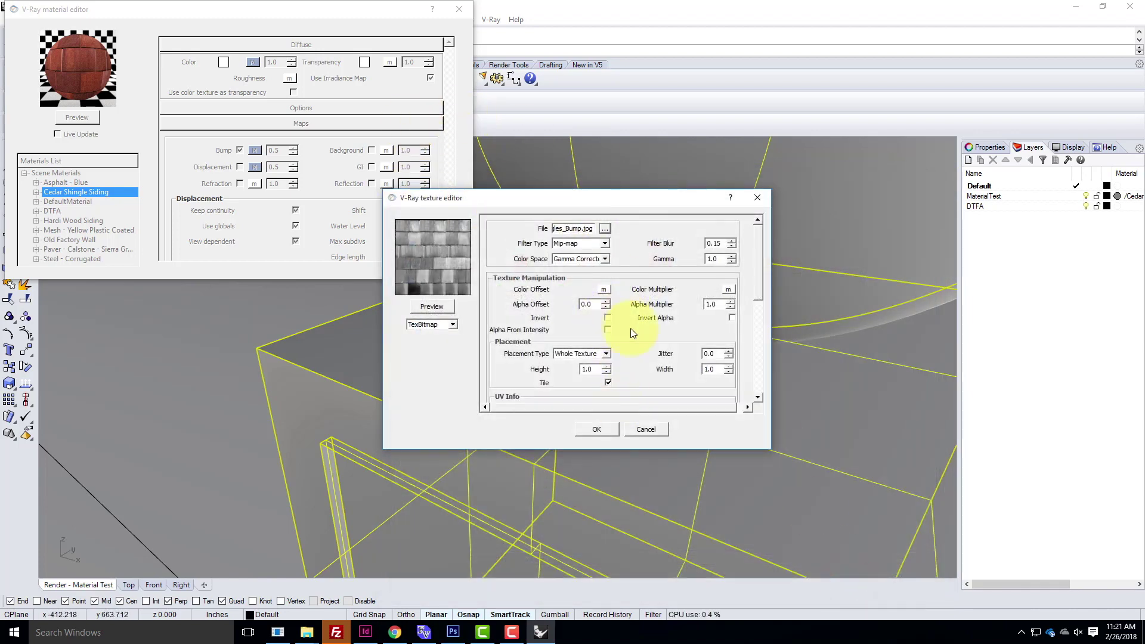
left_click(597, 427)
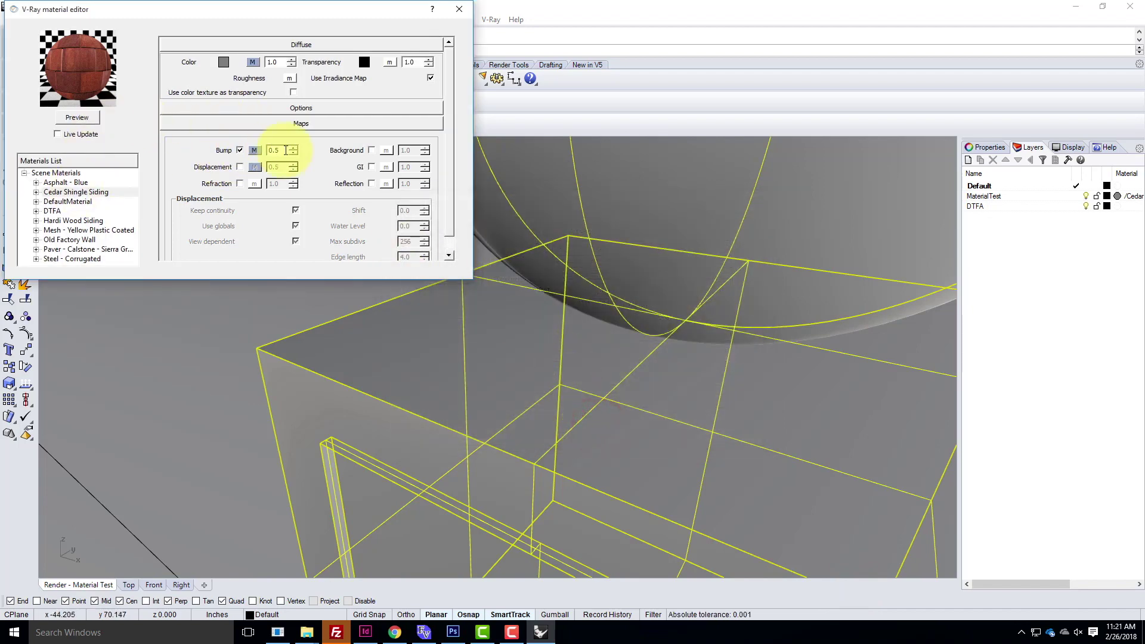
Close the material editor, render the scene with the bump map enabled, and inspect the shingle surface up close before closing the image
left_click(459, 9)
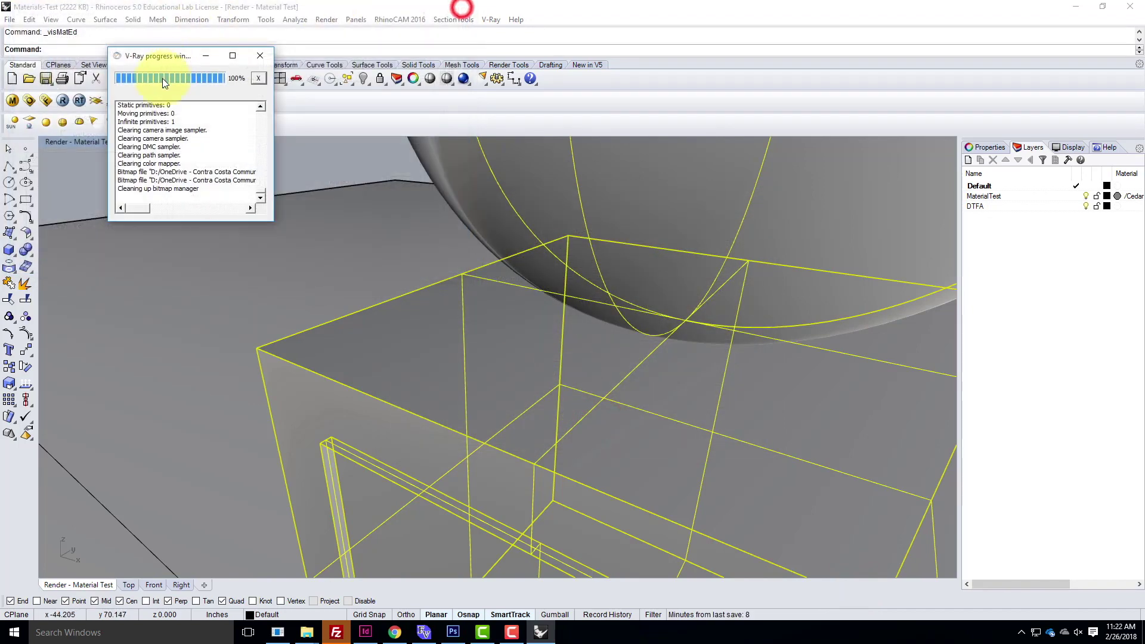
left_click(62, 101)
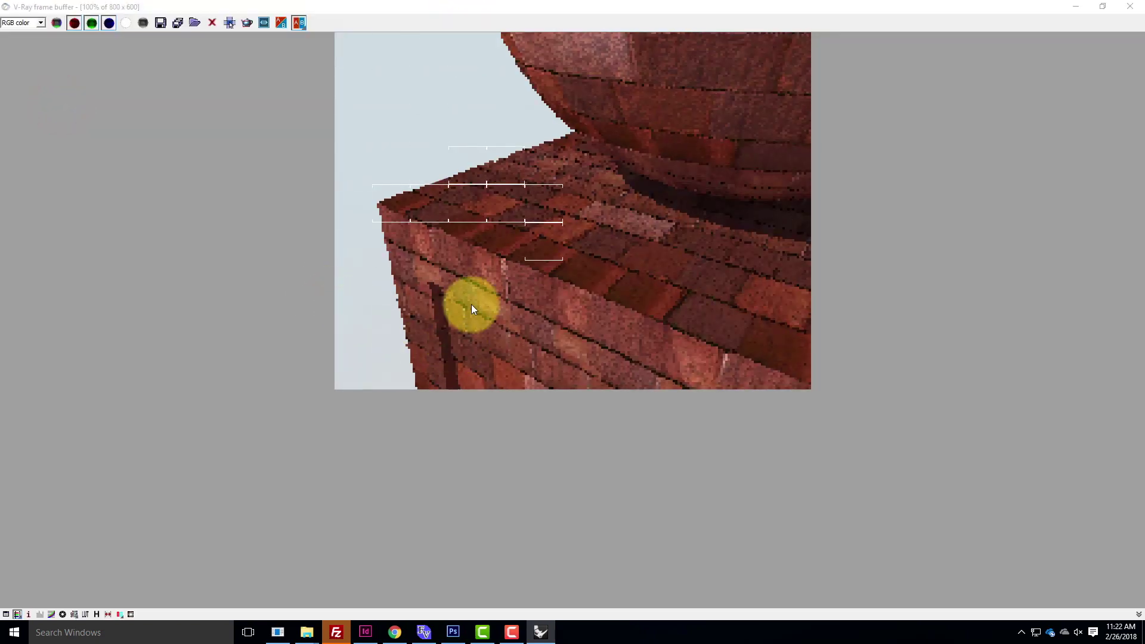
scroll(514, 153, "up", 1)
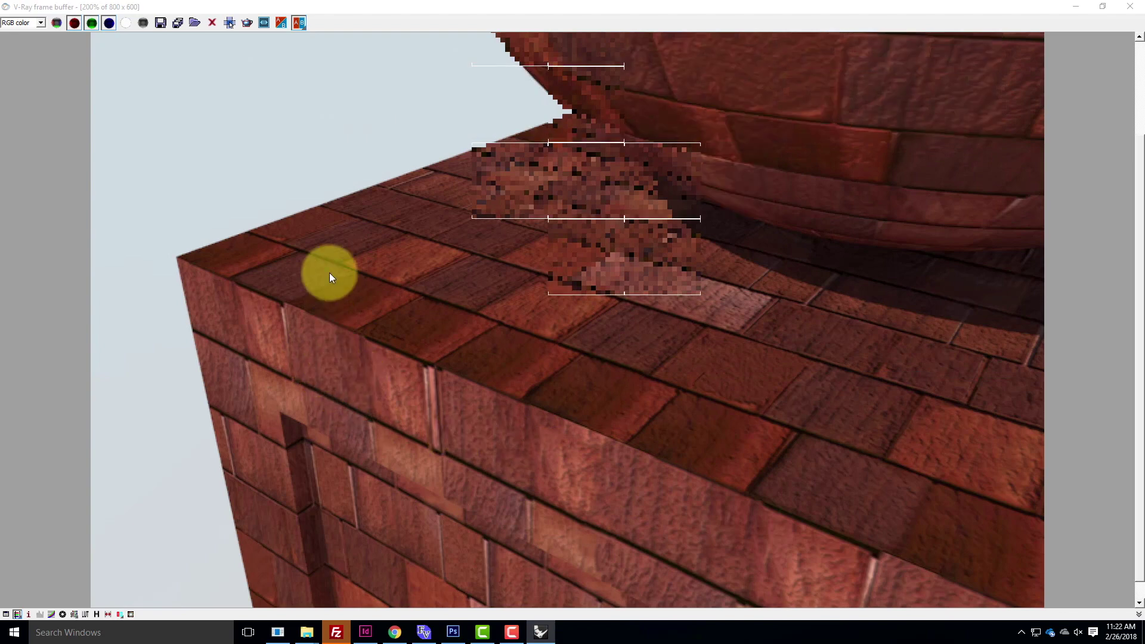
left_click(1124, 12)
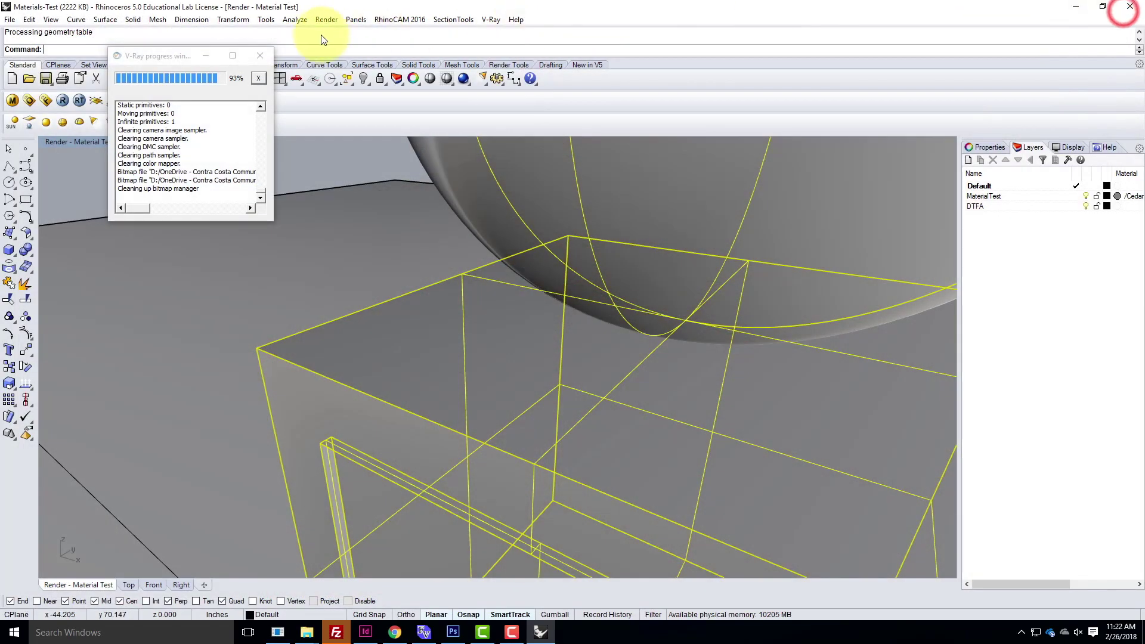
Reopen the material editor and enable Cedar Shingle Siding's displacement map alongside its bump map
left_click(12, 101)
double_click(284, 150)
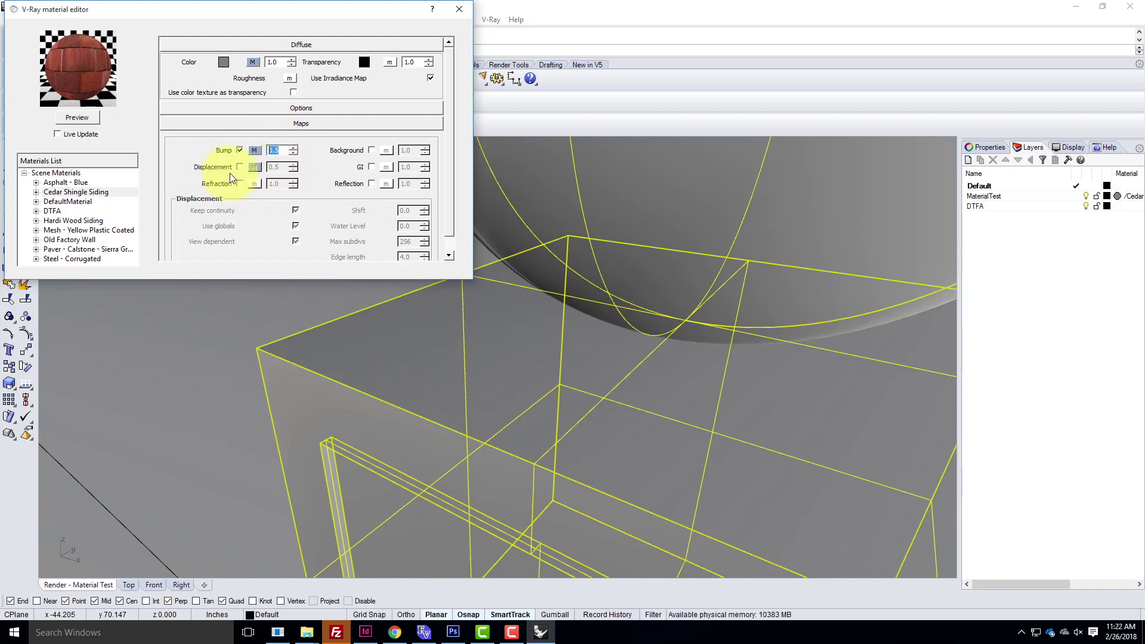
left_click(274, 152)
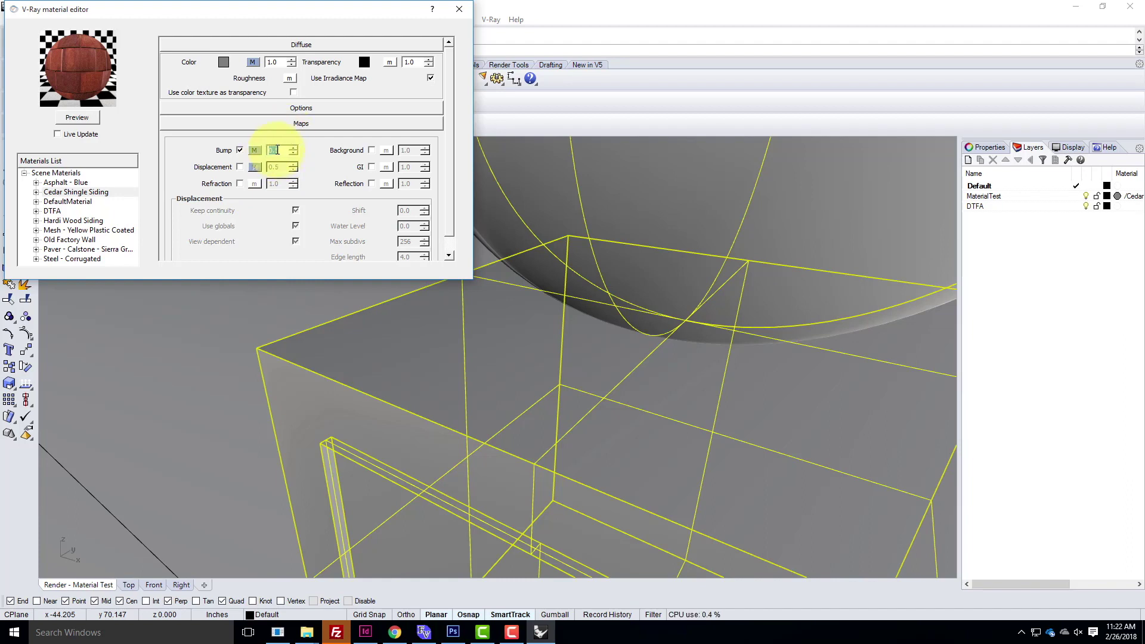
left_click(240, 167)
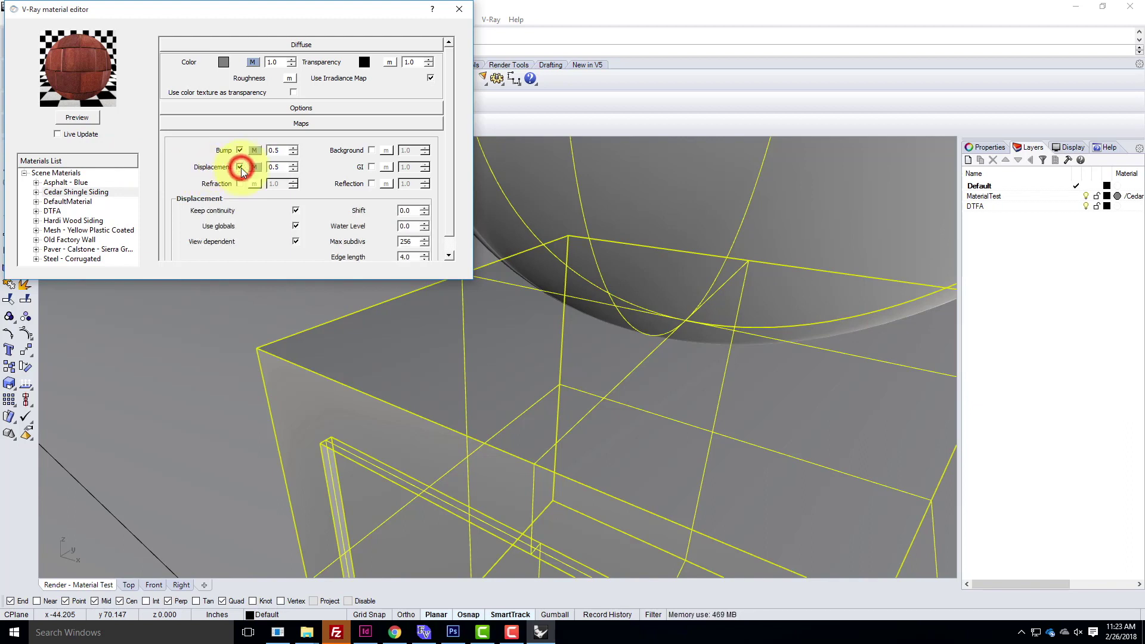
Switch to Photoshop, add a blank layer with the Background hidden, and paint a red stepped profile of three overlapping shingles
left_click(453, 633)
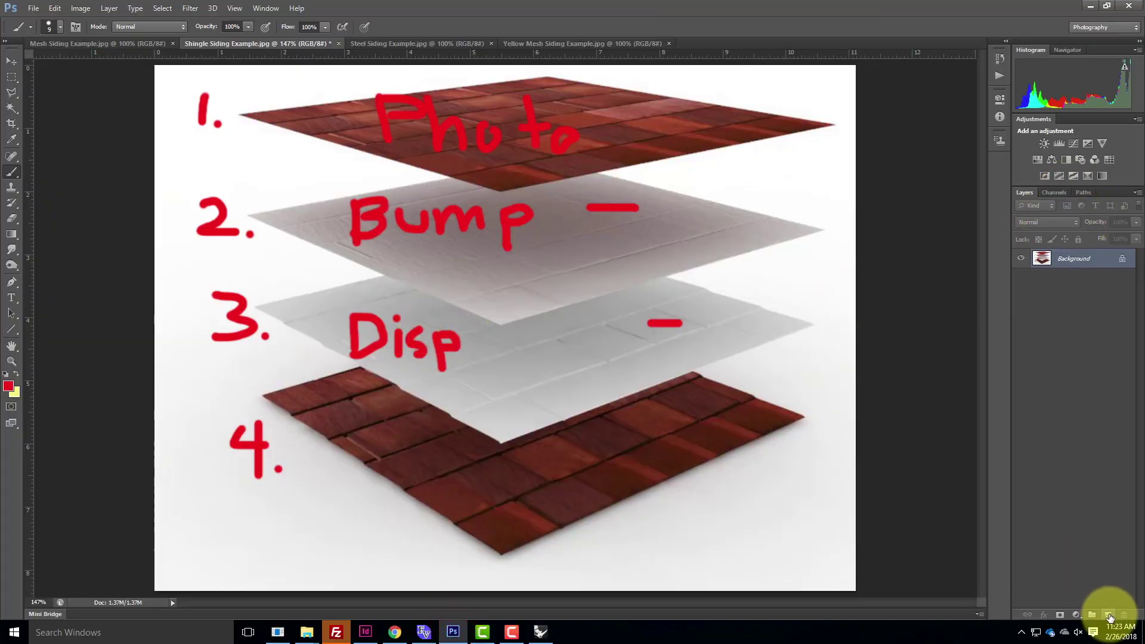
left_click(1110, 616)
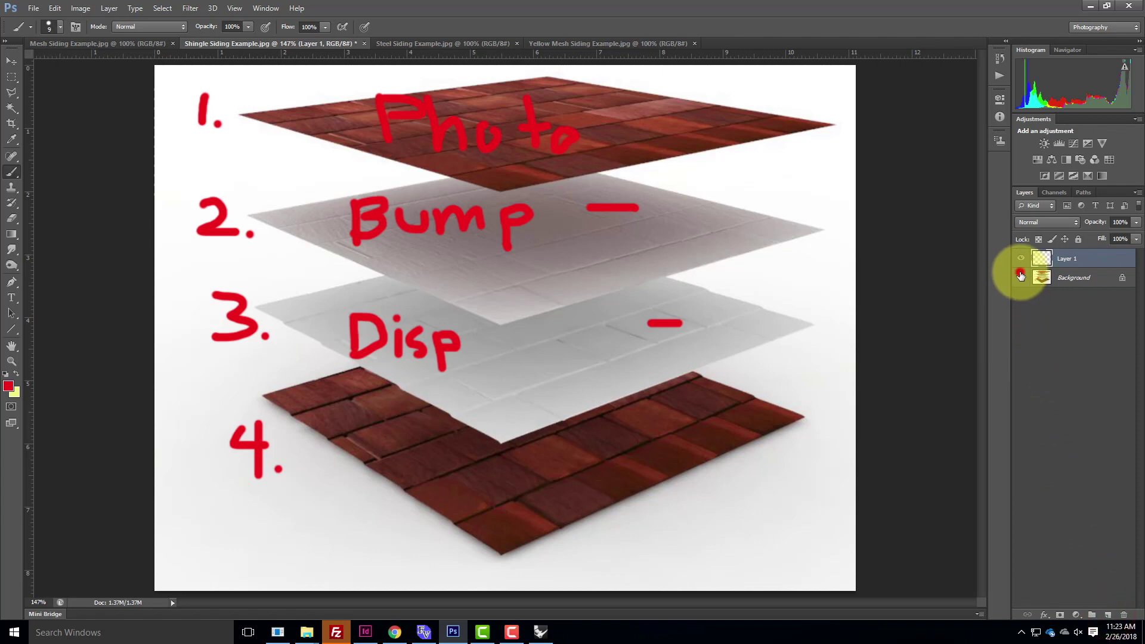
left_click(1021, 276)
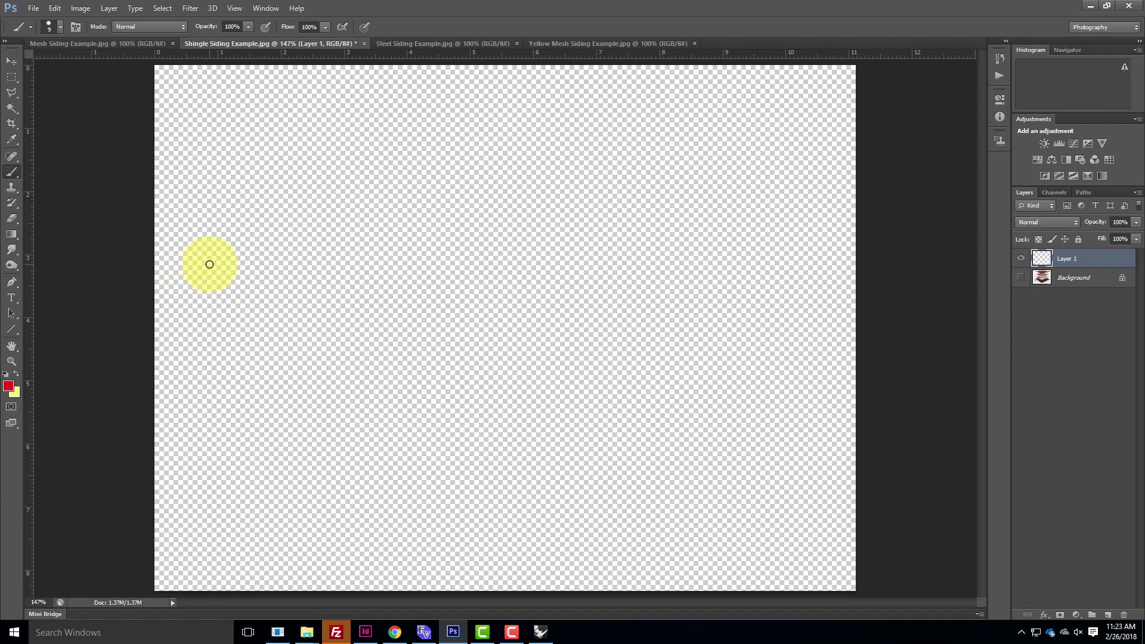
mouse_move(199, 264)
left_mouse_down()
mouse_move(409, 225)
mouse_move(565, 220)
mouse_move(568, 238)
mouse_move(686, 209)
mouse_move(716, 210)
mouse_move(718, 241)
left_mouse_up()
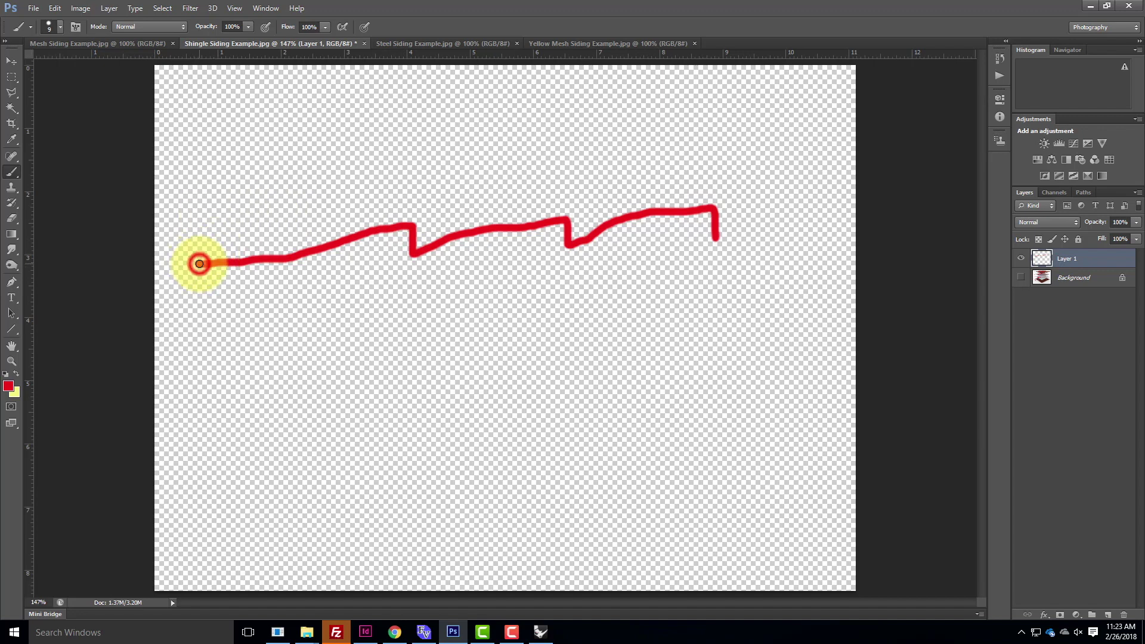
Paint a baseline under the red shingle profile, label its heights 1 and 0, and mark the first shingle's ends B and W
mouse_move(195, 263)
left_mouse_down()
mouse_move(413, 225)
mouse_move(411, 264)
left_mouse_up()
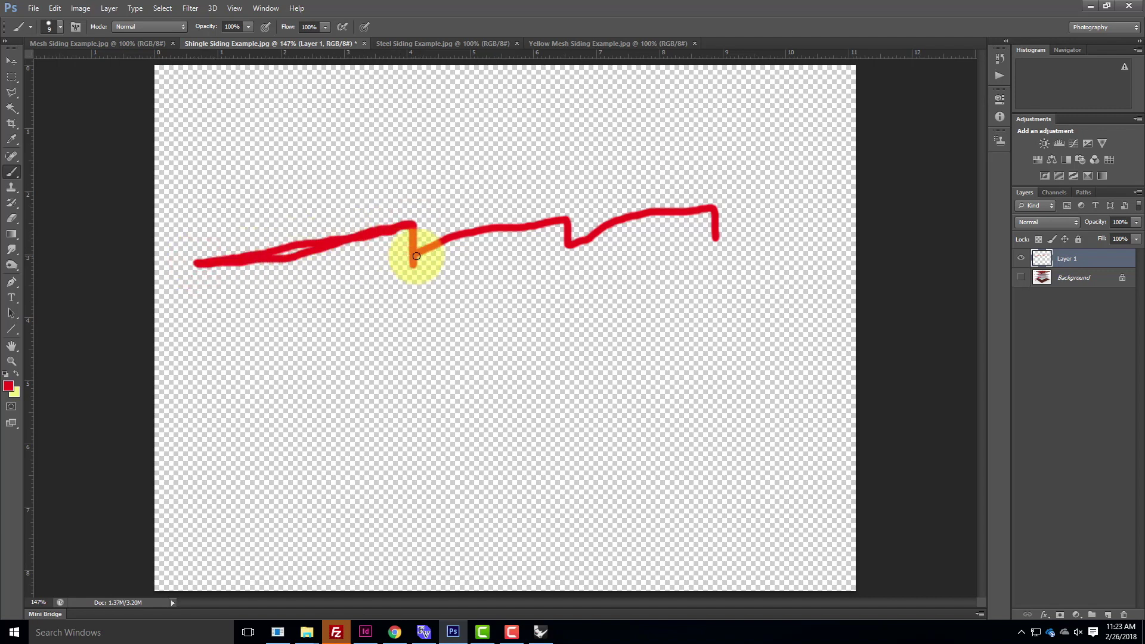
mouse_move(191, 264)
left_mouse_down()
mouse_move(749, 243)
mouse_move(739, 260)
left_mouse_up()
mouse_move(742, 207)
left_mouse_down()
mouse_move(710, 206)
mouse_move(755, 193)
mouse_move(757, 209)
left_mouse_up()
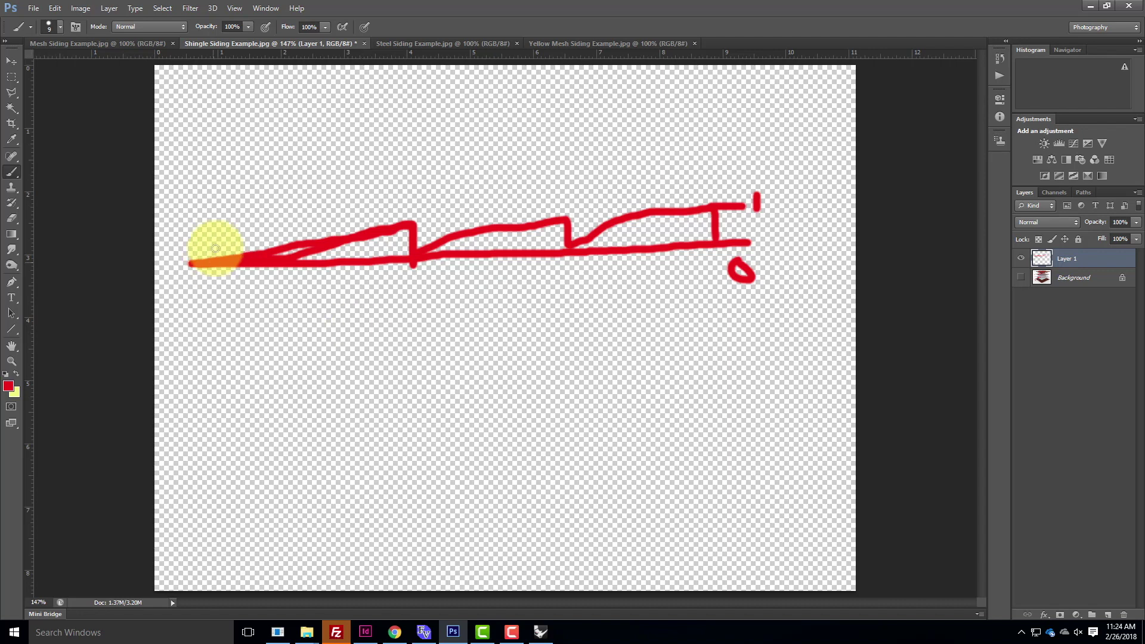
mouse_move(191, 312)
left_mouse_down()
mouse_move(187, 294)
mouse_move(223, 310)
left_mouse_up()
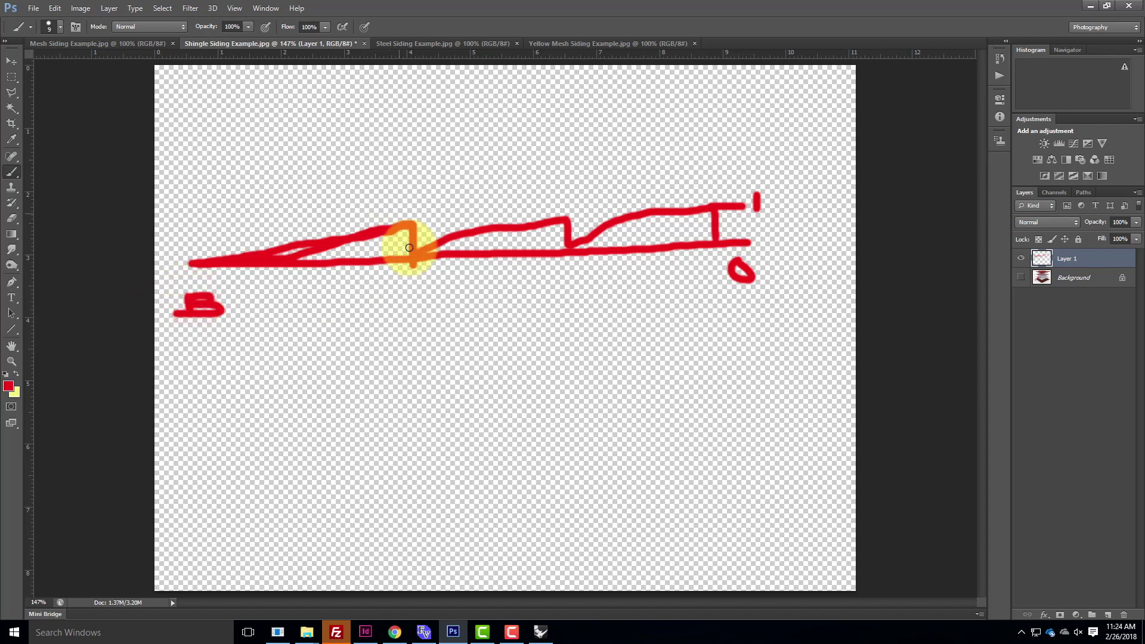
left_click_drag(413, 303, 425, 294)
left_click_drag(187, 238, 405, 216)
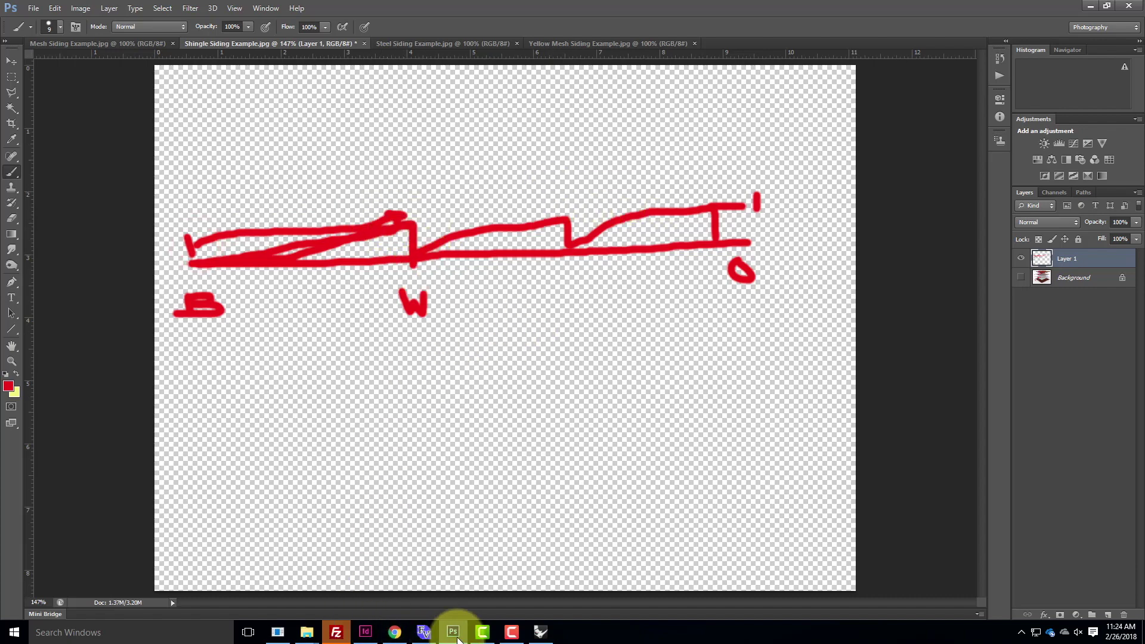
Switch to Rhino, open Cedar Shingle Siding's displacement texture, and examine the Shingles_Disp bitmap among the material's files without replacing it
left_click(541, 633)
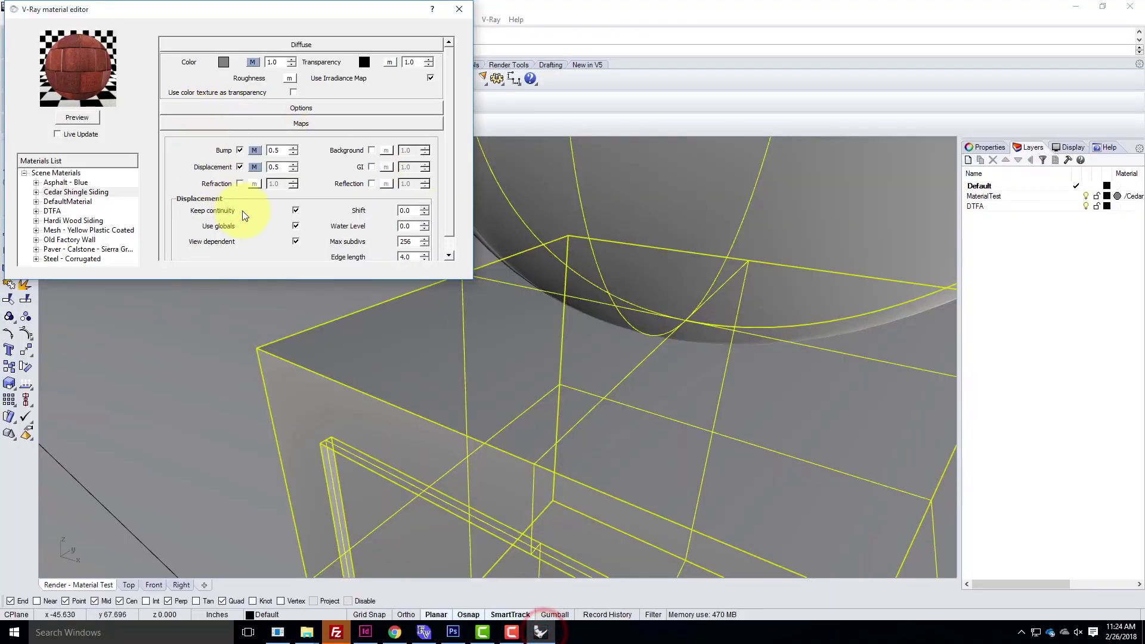
left_click(255, 167)
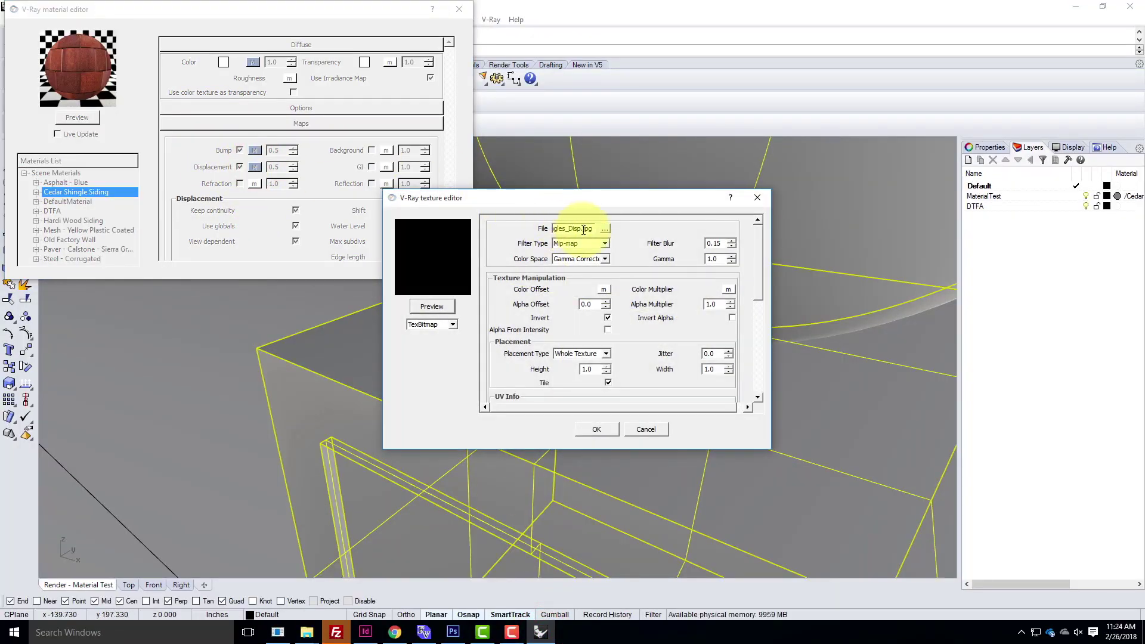
left_click(605, 228)
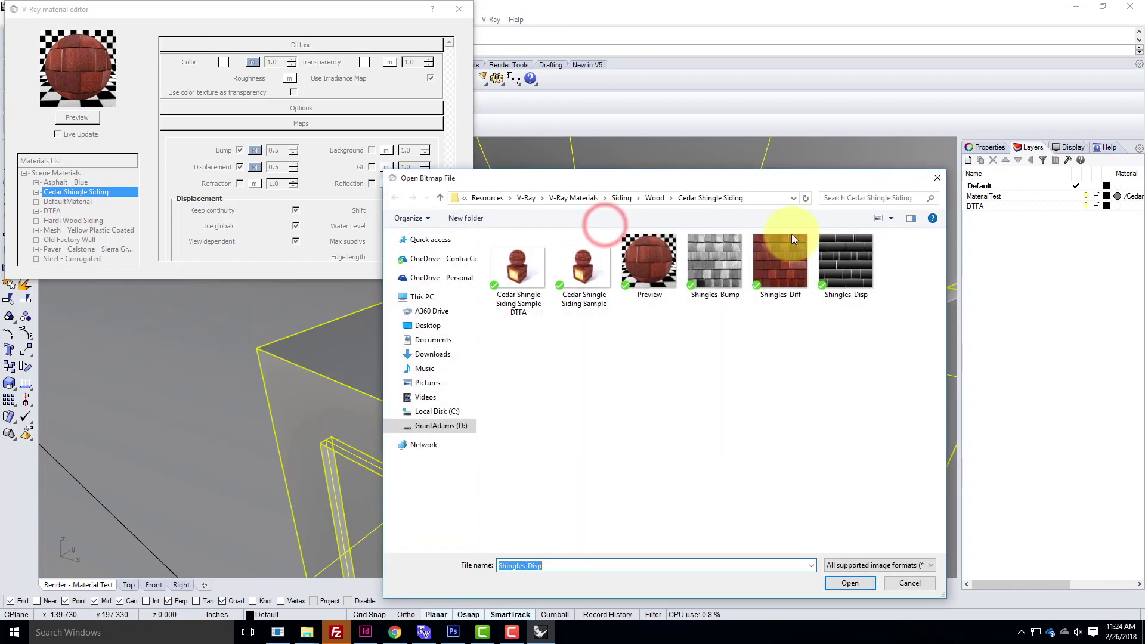
left_click(857, 262)
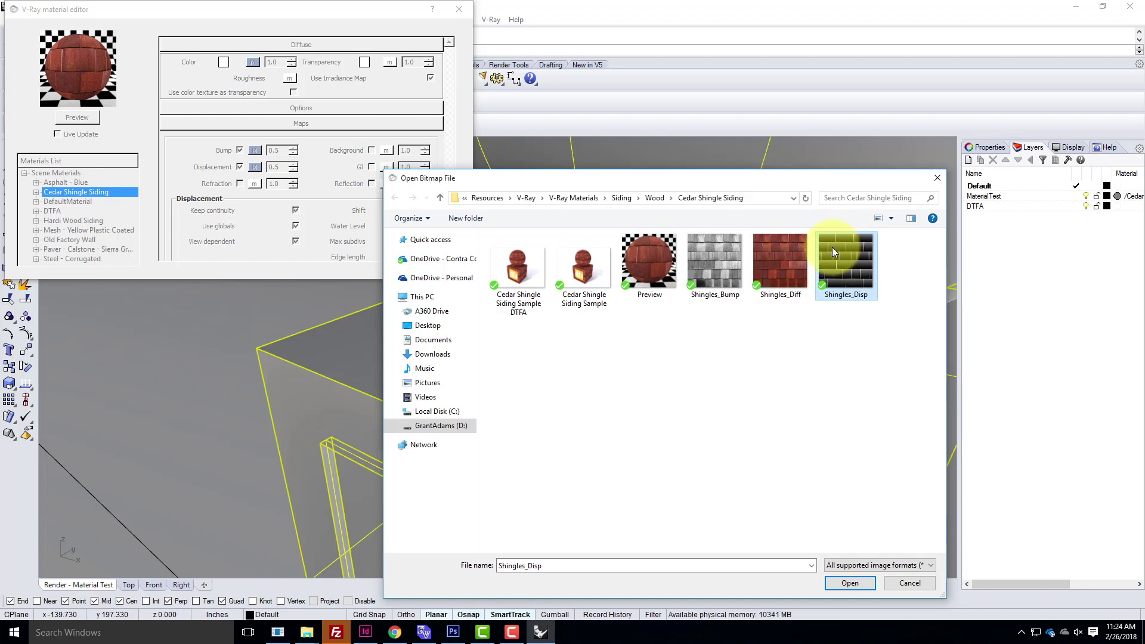
left_click(923, 582)
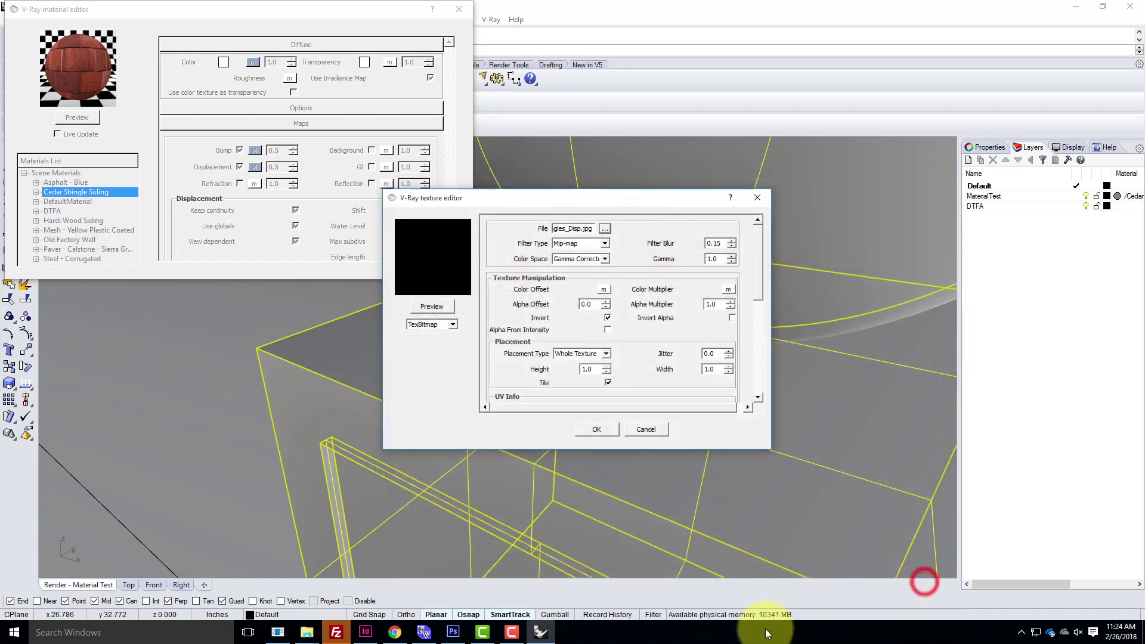
Switch to File Explorer's Examples window and go to the college OneDrive folder
left_click(306, 632)
left_click(383, 571)
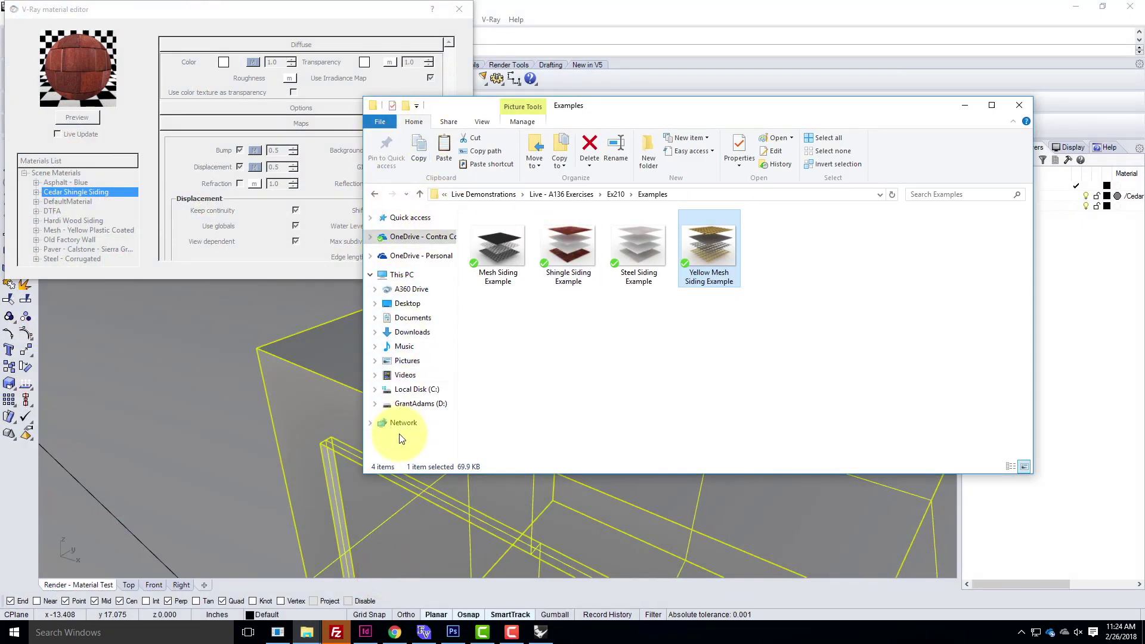
left_click(406, 237)
double_click(510, 267)
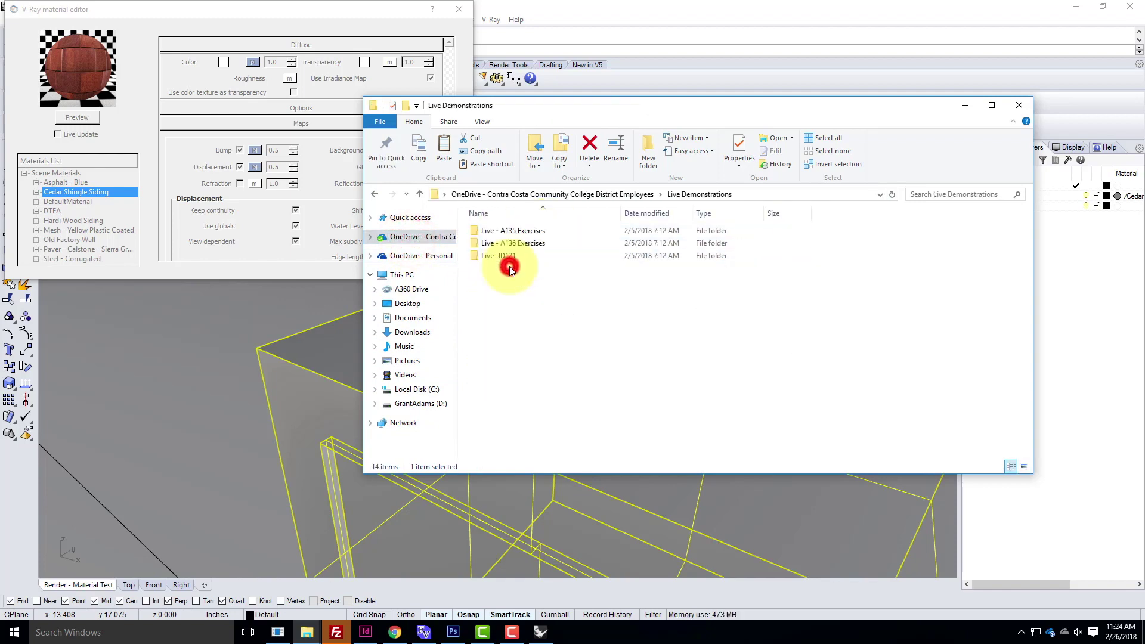
double_click(506, 245)
double_click(497, 352)
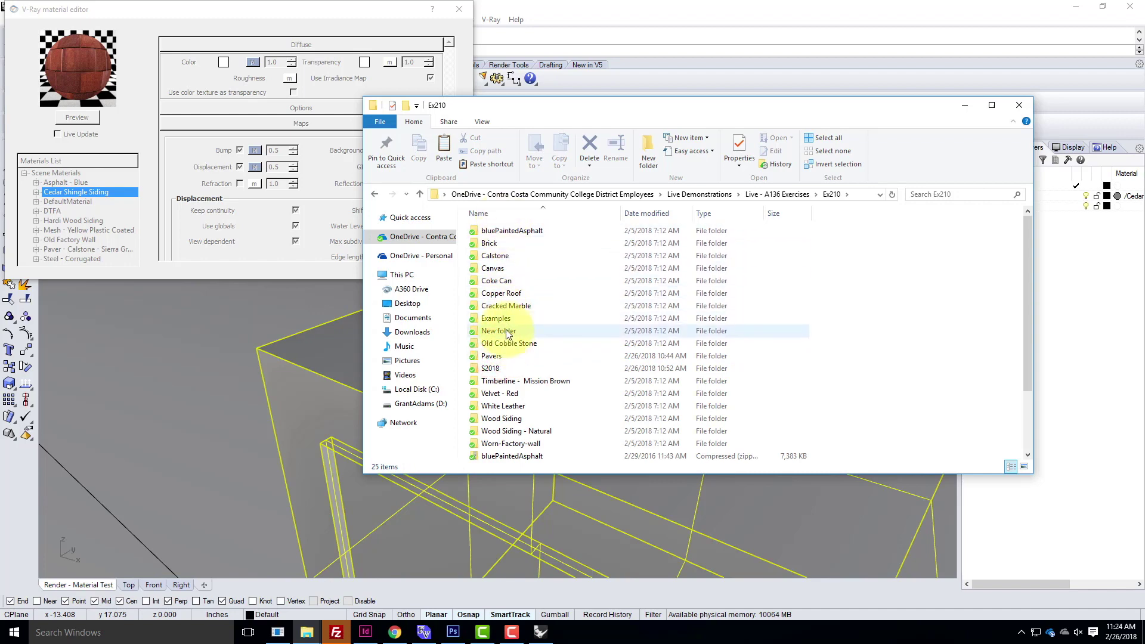
left_click(506, 194)
Browse to the Cedar Shingle Siding folder under Resources, V-Ray, V-Ray Materials, Siding, Wood
double_click(494, 293)
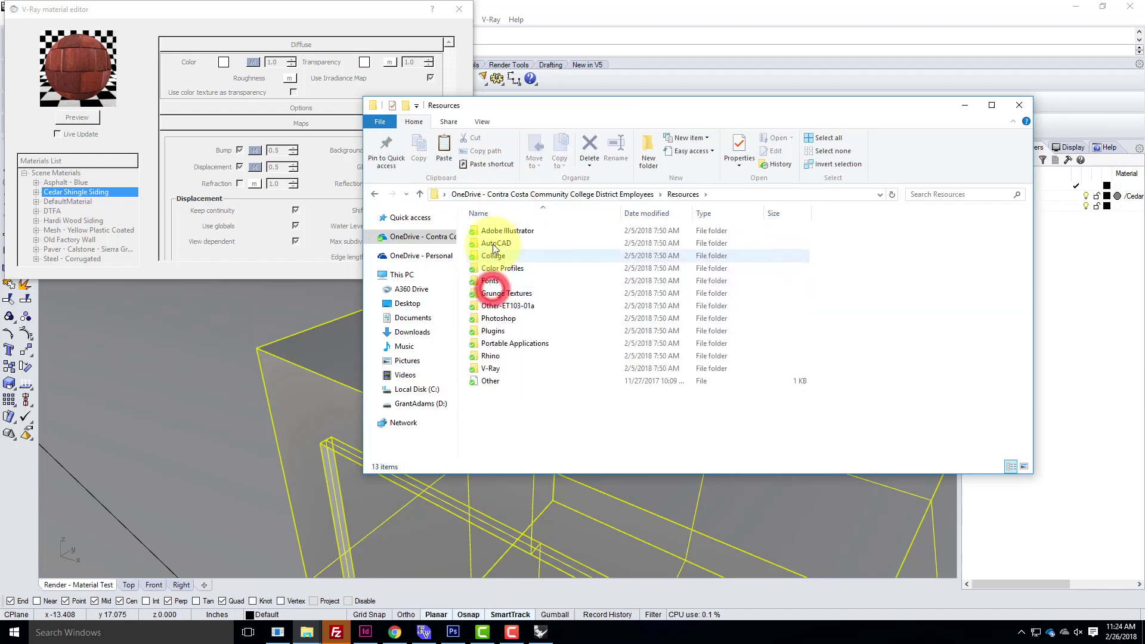
double_click(493, 369)
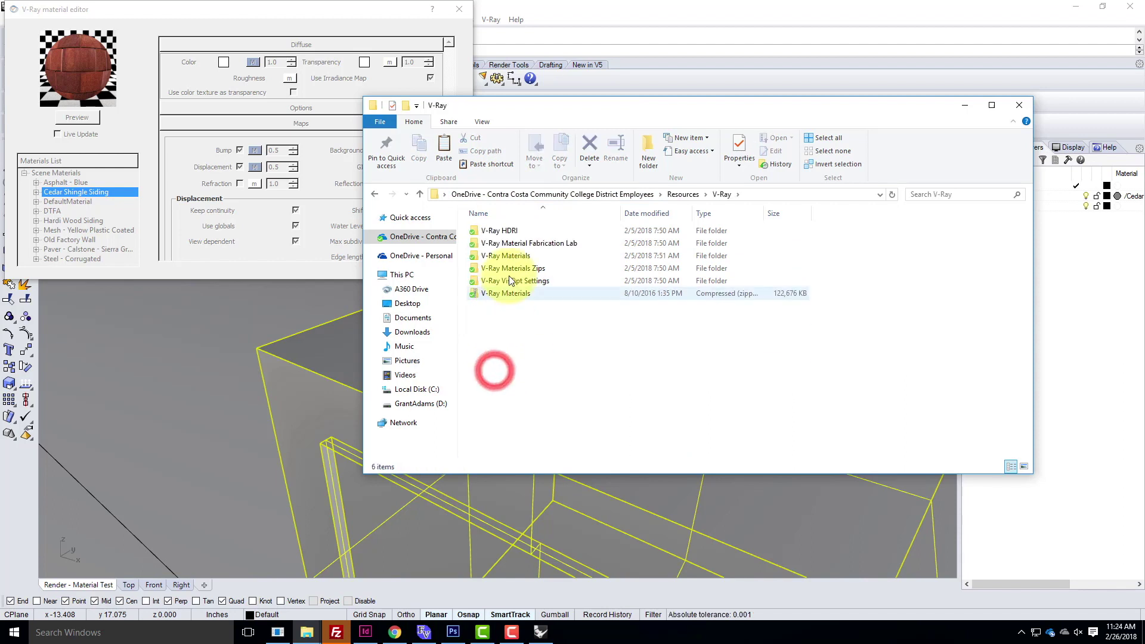
left_click(512, 259)
double_click(511, 259)
left_click(512, 257)
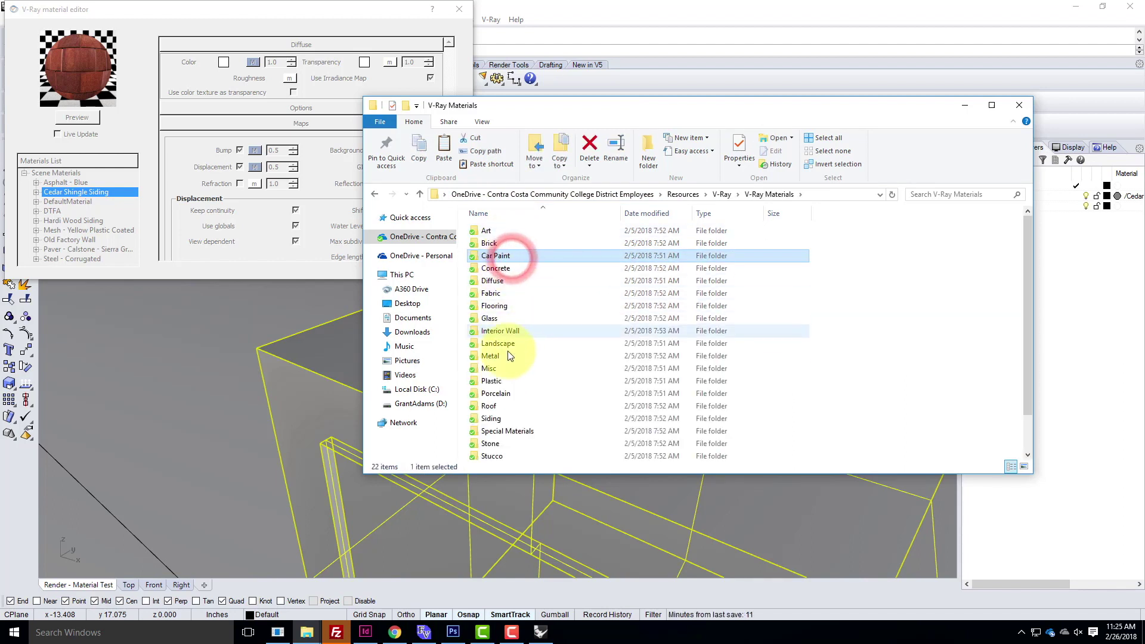
double_click(500, 419)
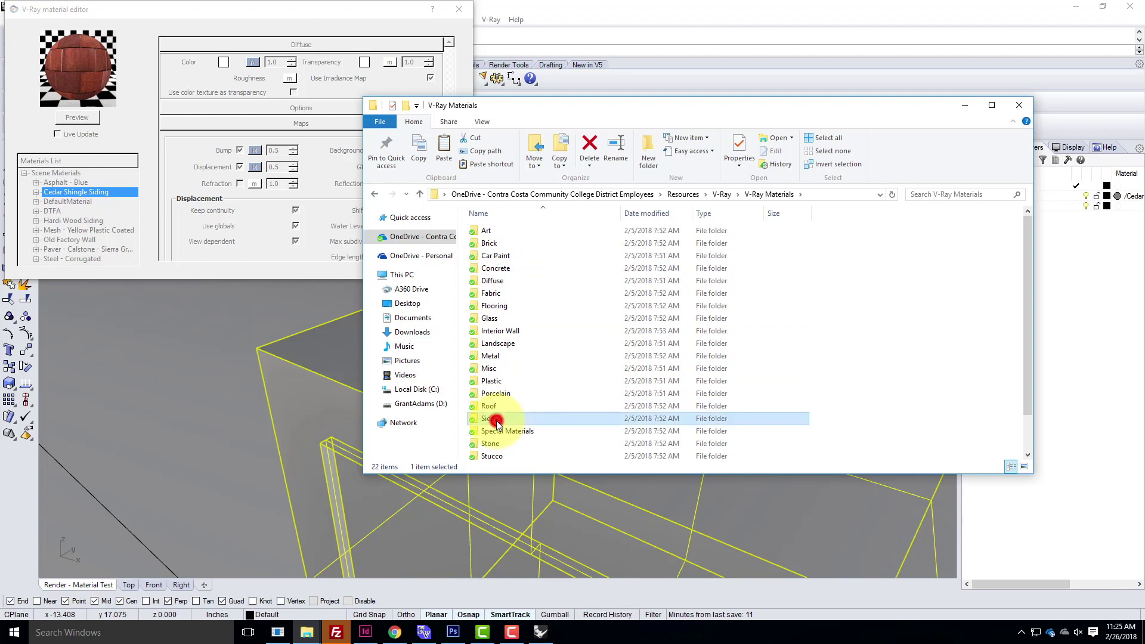
left_click(499, 245)
double_click(500, 245)
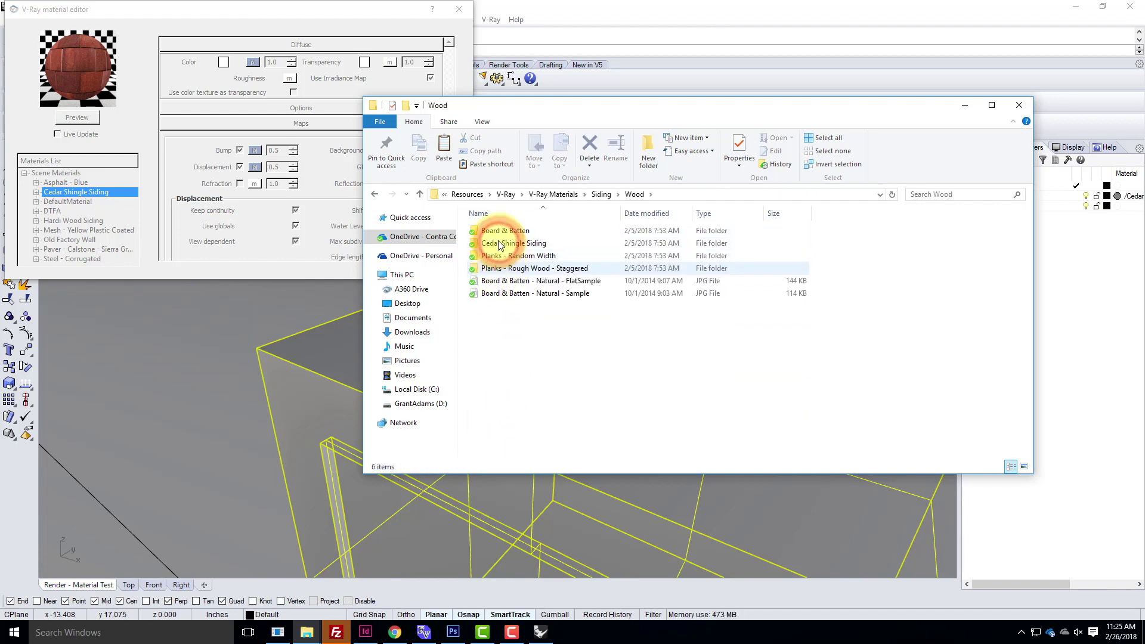
double_click(500, 244)
double_click(929, 240)
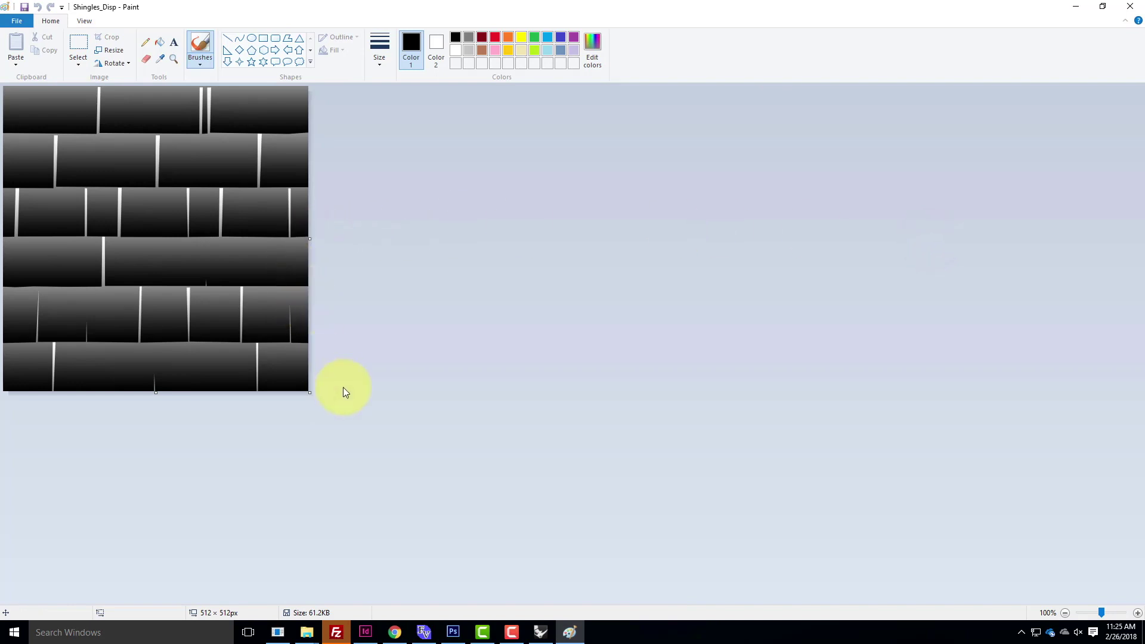
left_click_drag(309, 393, 508, 525)
left_click(1131, 6)
left_click(595, 342)
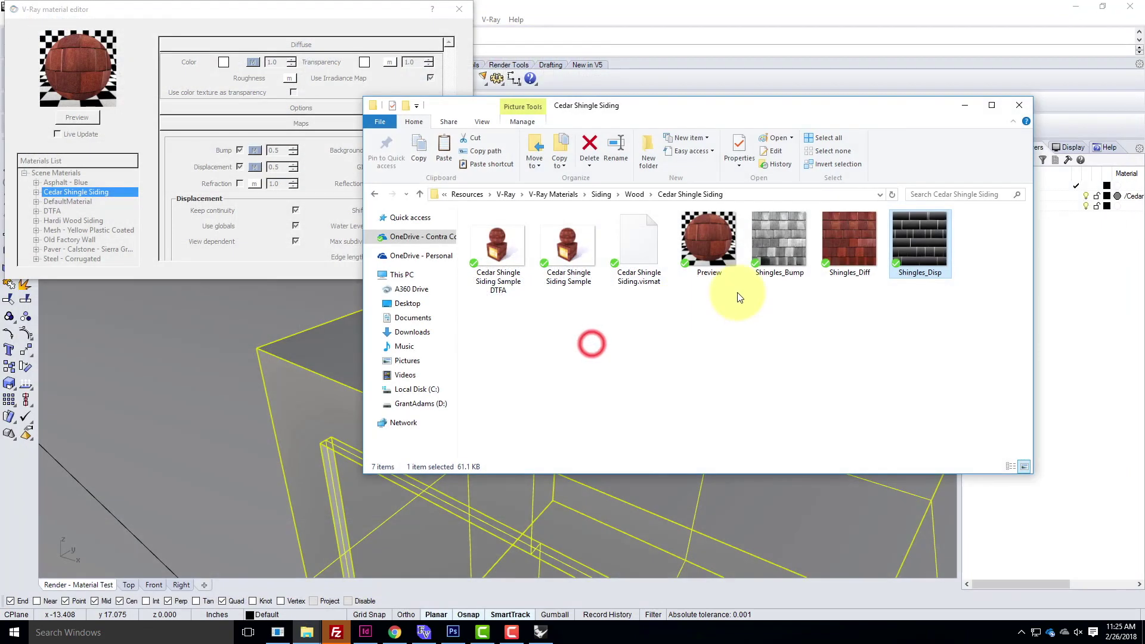
Open Shingles_Disp in Photoshop, fit it to the window to examine the gradients on each shingle row, and minimize Photoshop
right_click(910, 220)
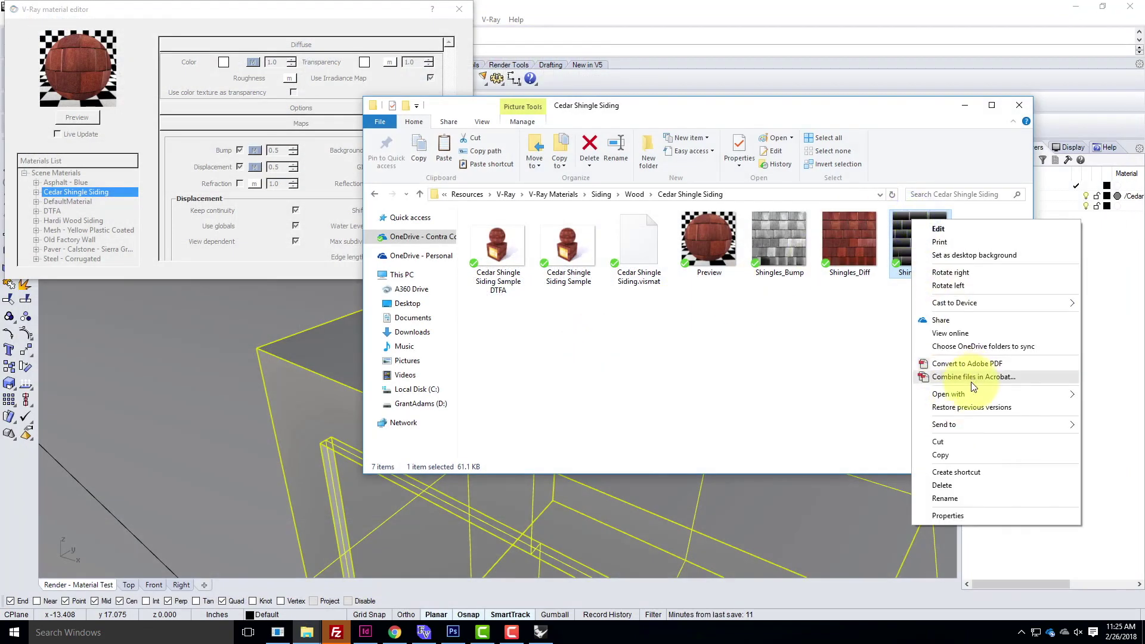
mouse_move(968, 399)
left_click(852, 408)
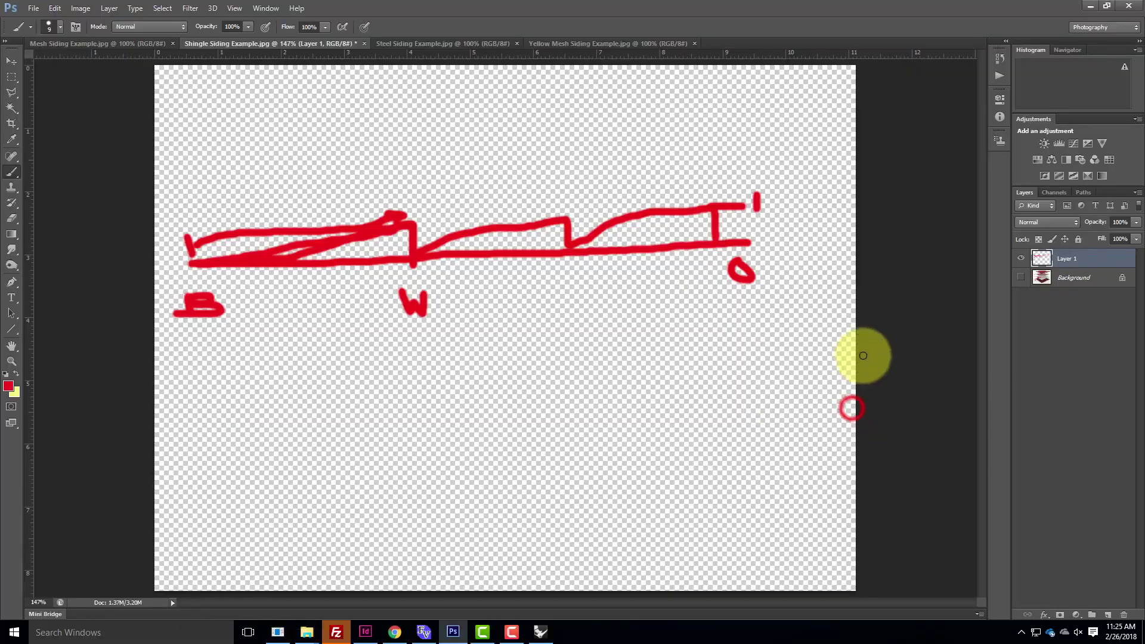
key("ctrl+0")
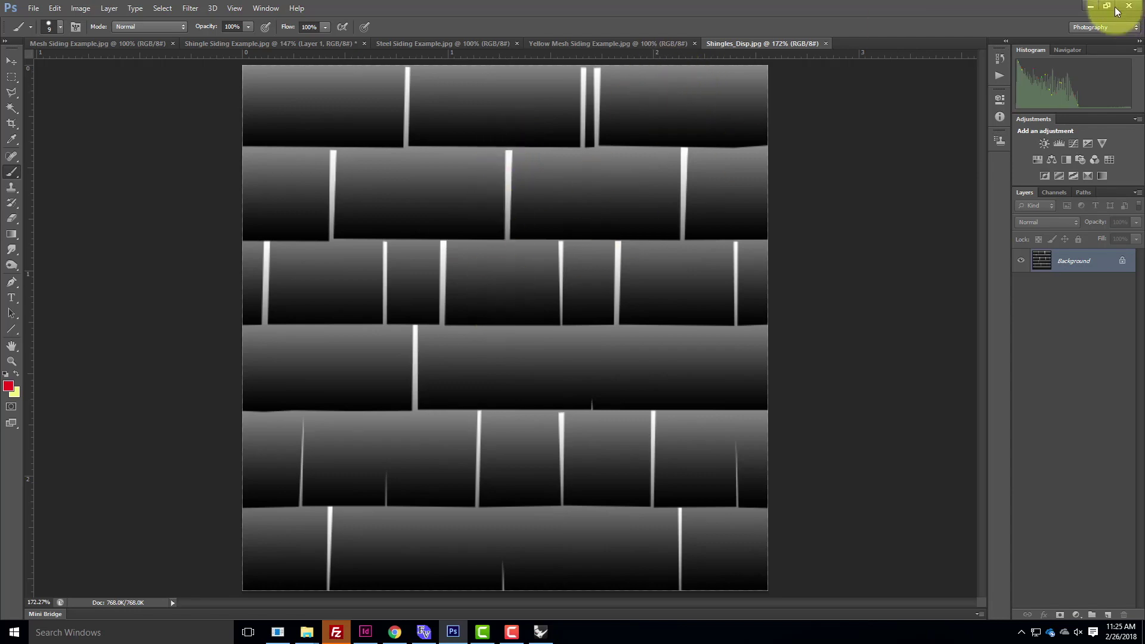
left_click(1087, 11)
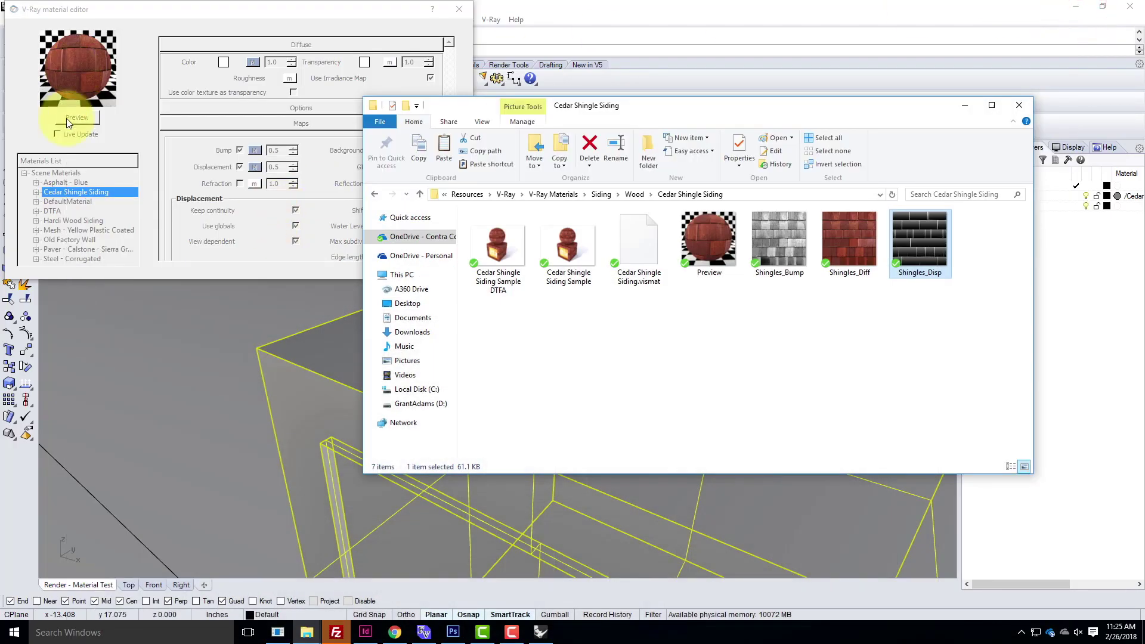
Return to the V-Ray texture editor, preview the Shingles_Disp displacement texture, review its settings including Invert, and accept the texture
left_click(166, 15)
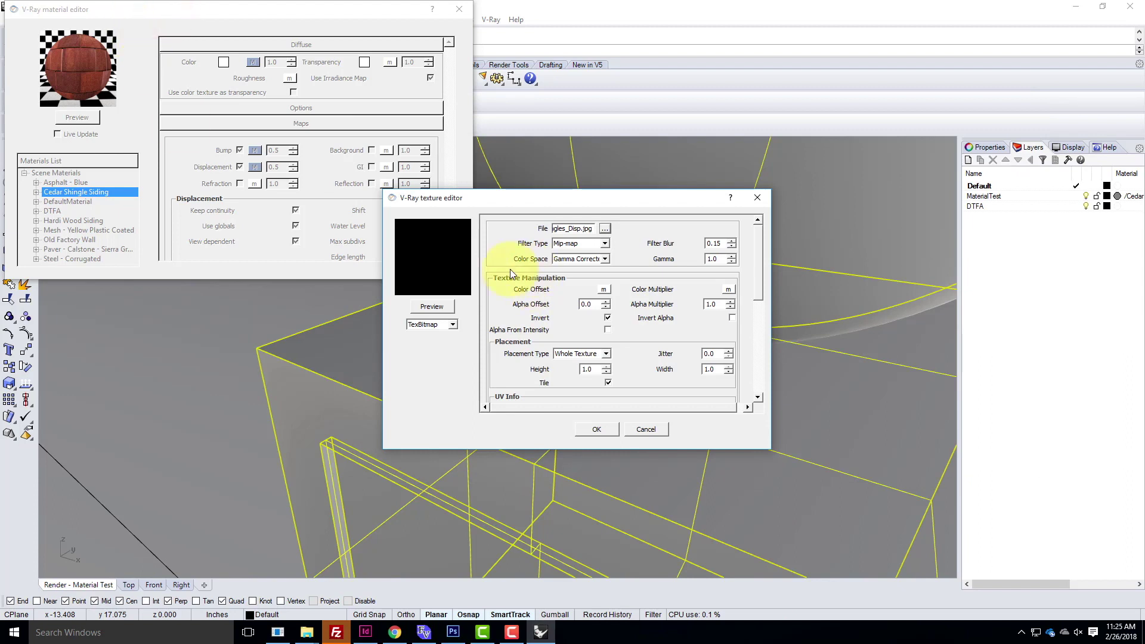
left_click(431, 307)
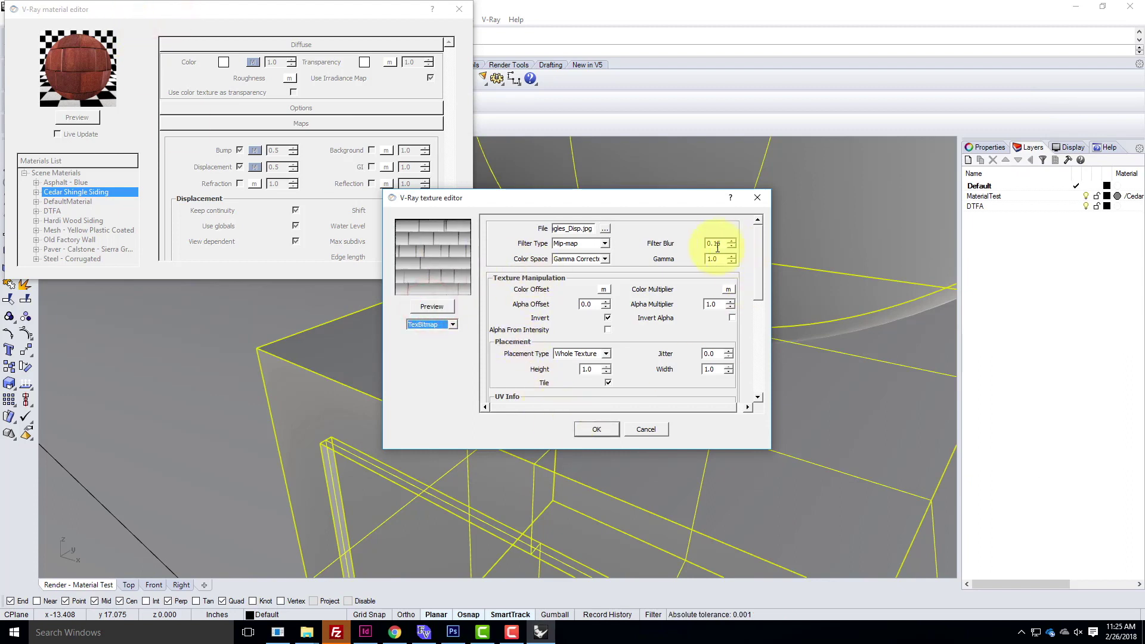
left_click_drag(760, 259, 762, 277)
left_click_drag(762, 296, 764, 237)
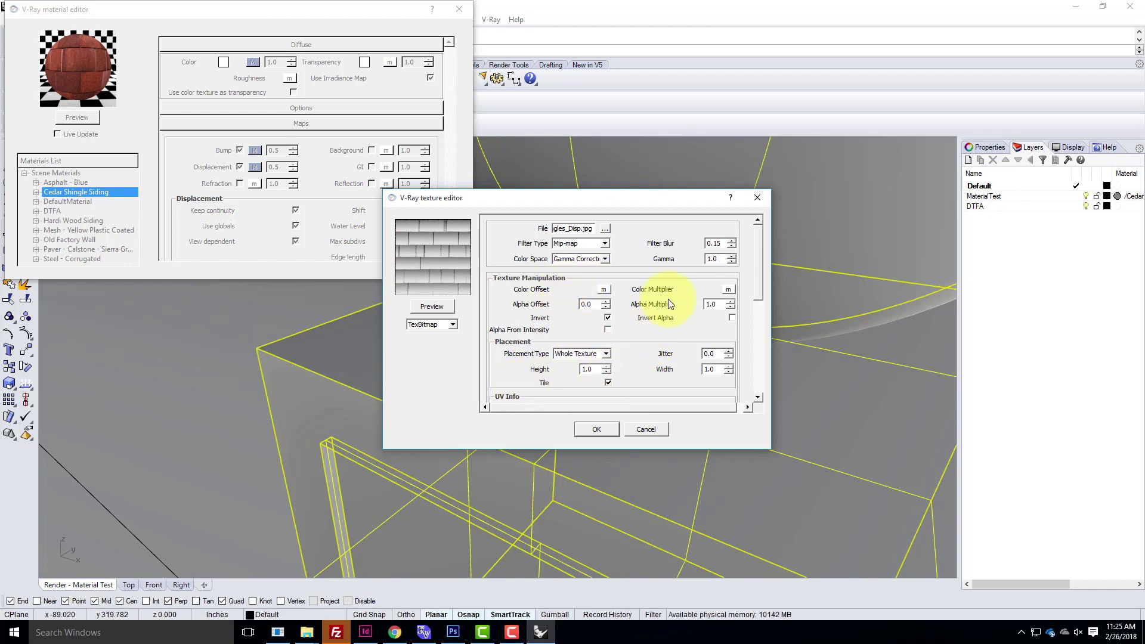
left_click_drag(759, 287, 764, 260)
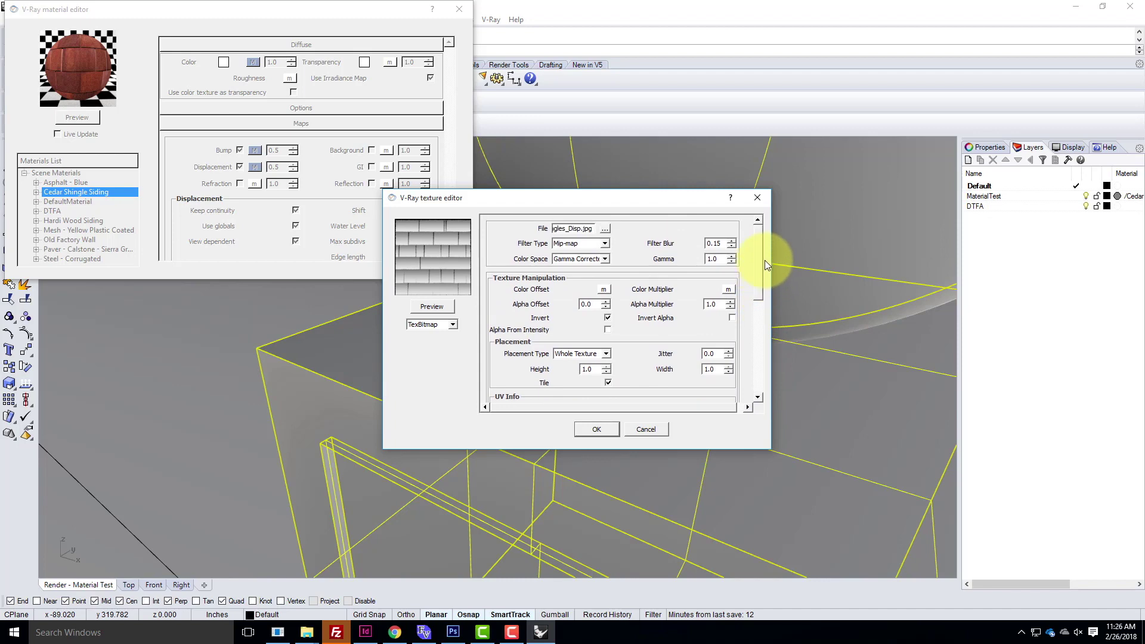
left_click(604, 430)
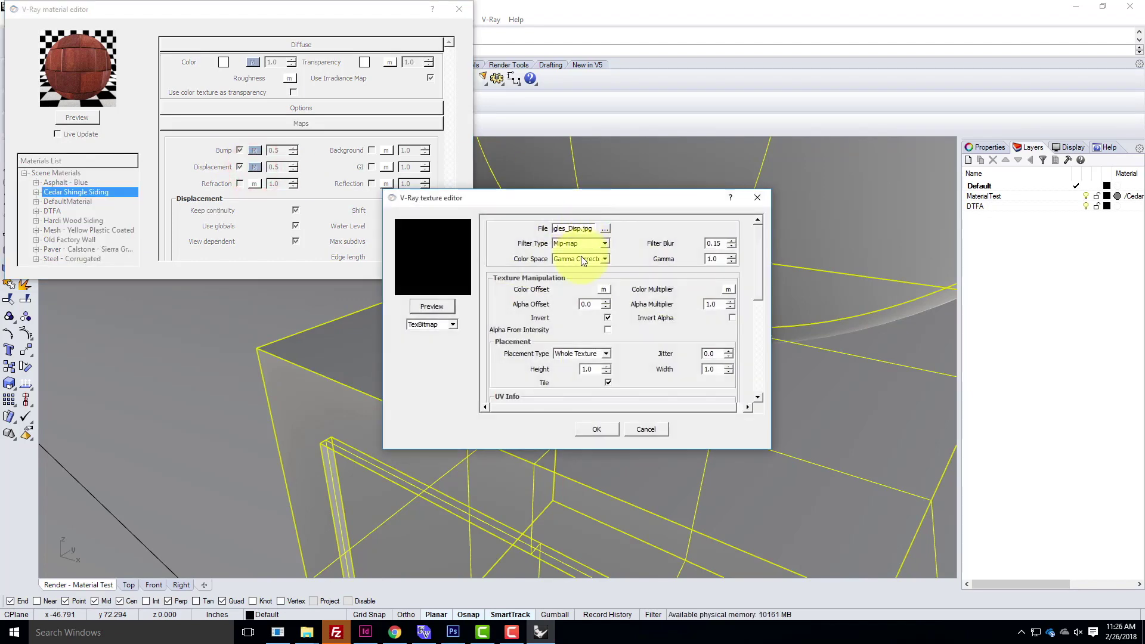
left_click(608, 319)
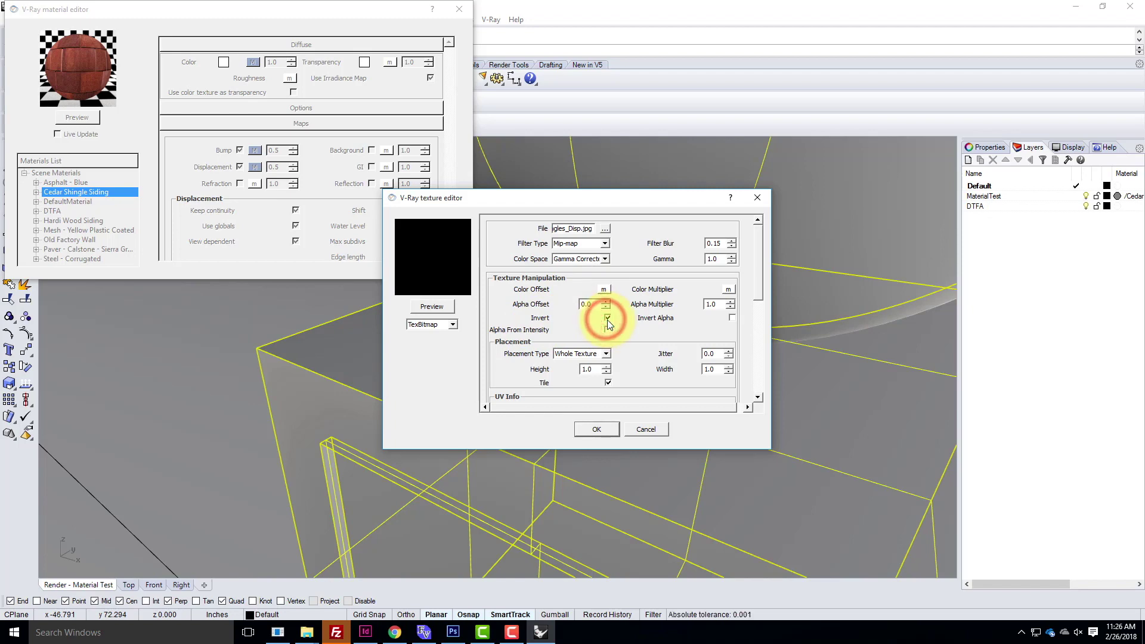
left_click(606, 429)
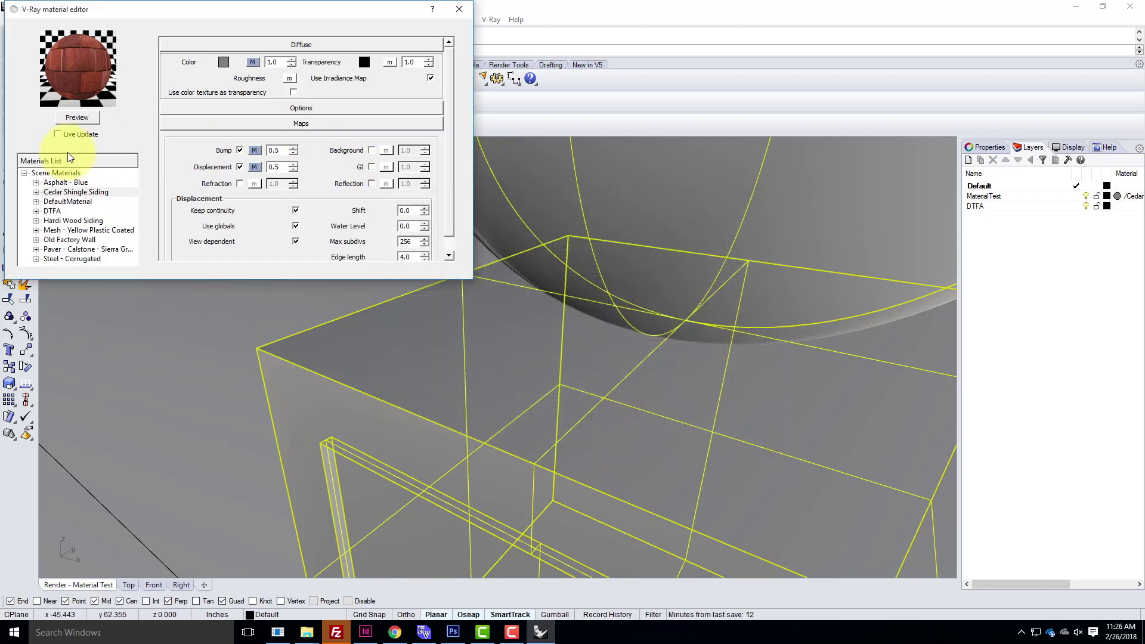
Set Cedar Shingle Siding's displacement amount to 0.5, then close the material editor and render the scene
left_click(286, 169)
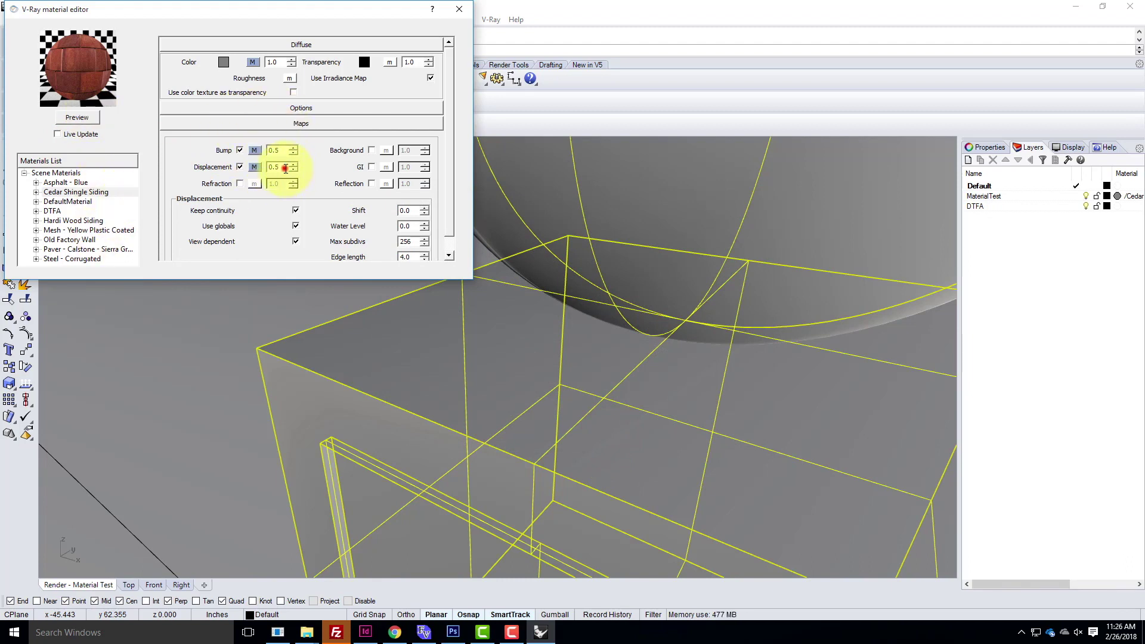
double_click(286, 168)
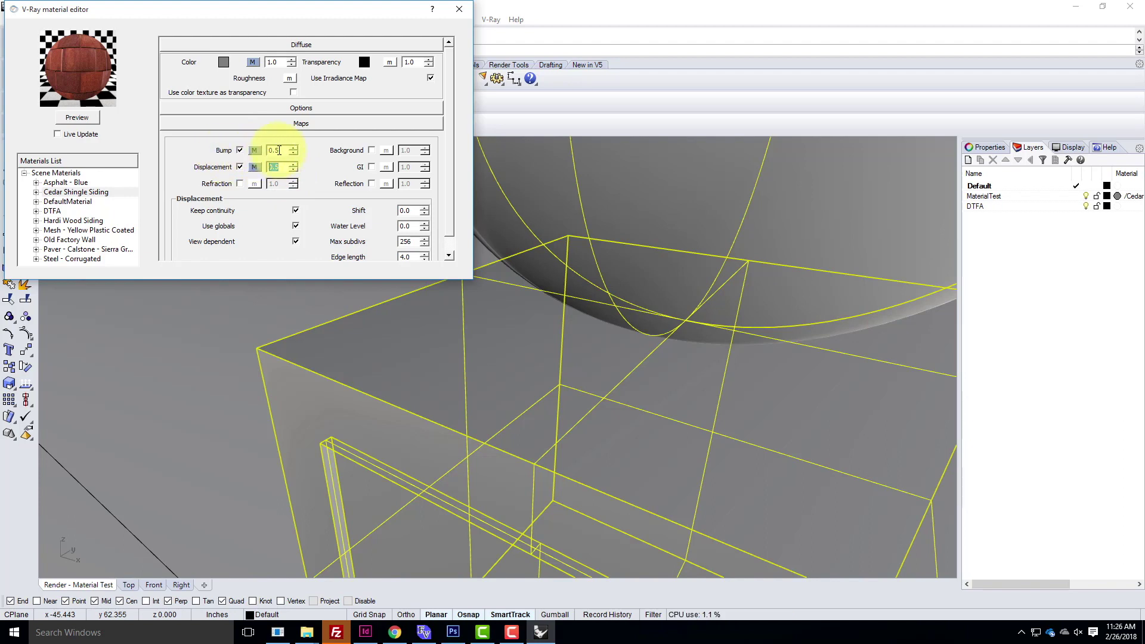
left_click(286, 168)
left_click_drag(286, 168, 280, 164)
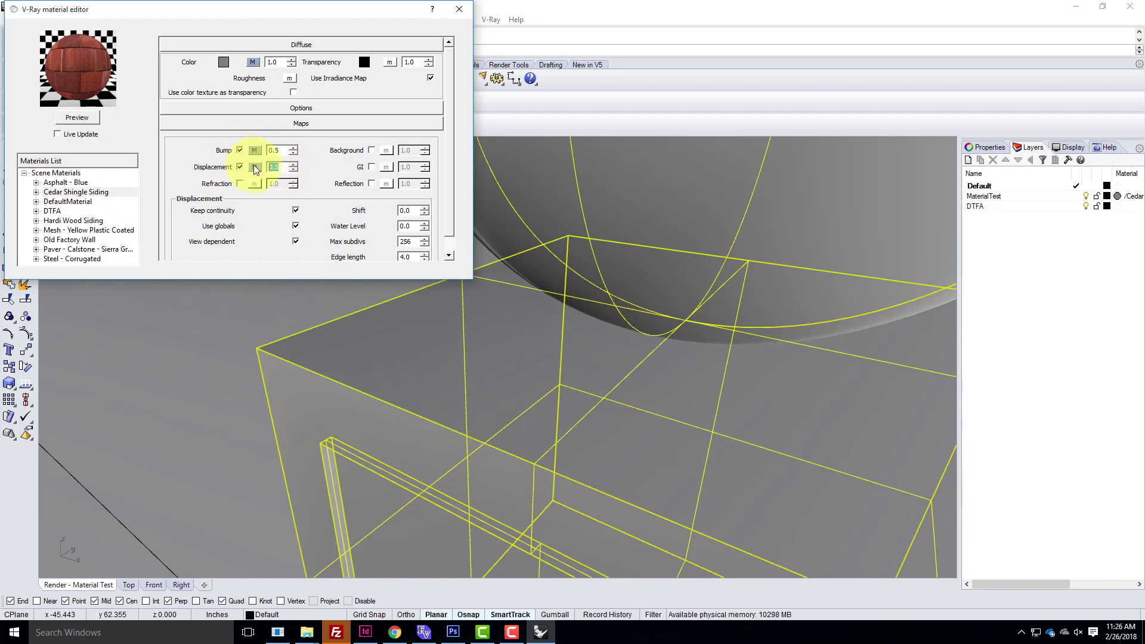
key("BackSpace")
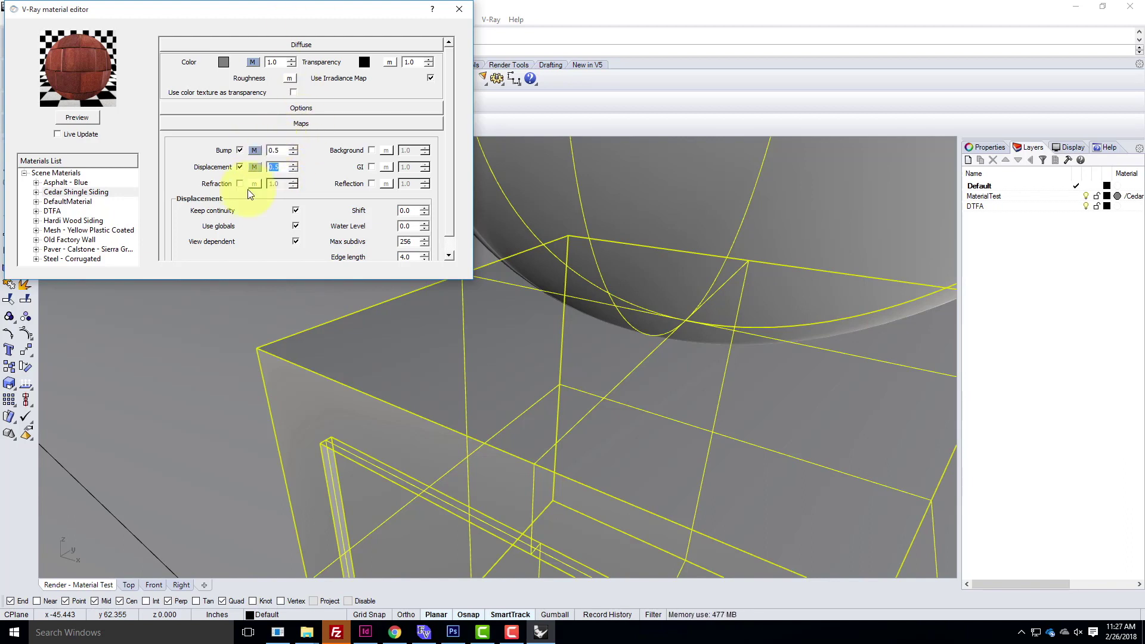
left_click(460, 9)
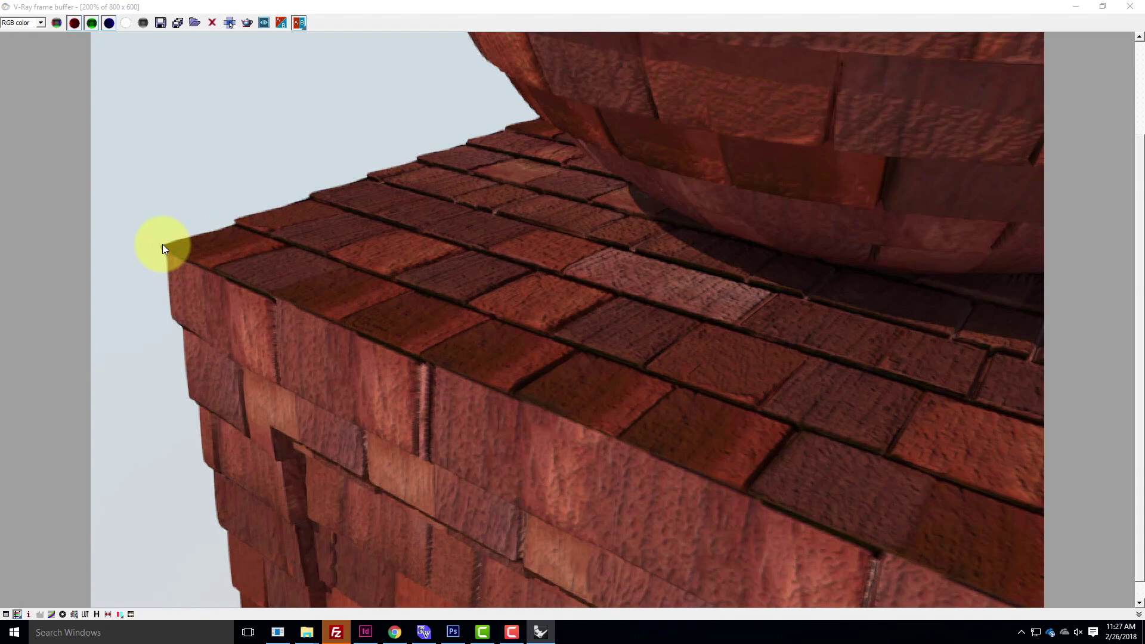
Minimize the rendering, switch to Photoshop, and in Shingle Siding Example show the Background layer and hide Layer 1 to review the map diagram
left_click(1077, 8)
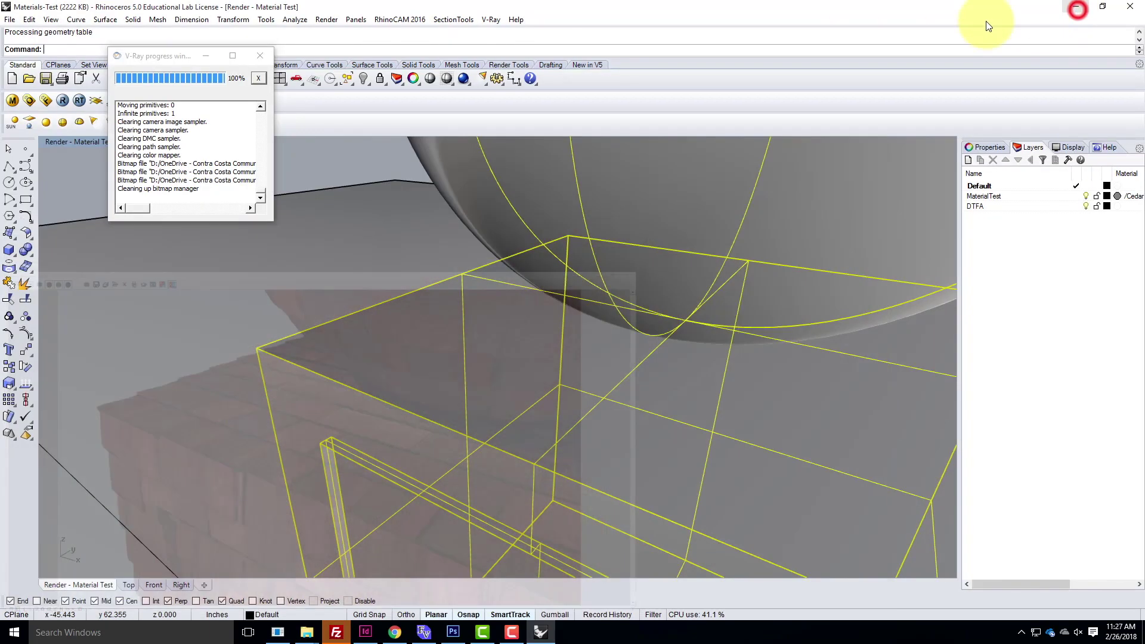
left_click(453, 632)
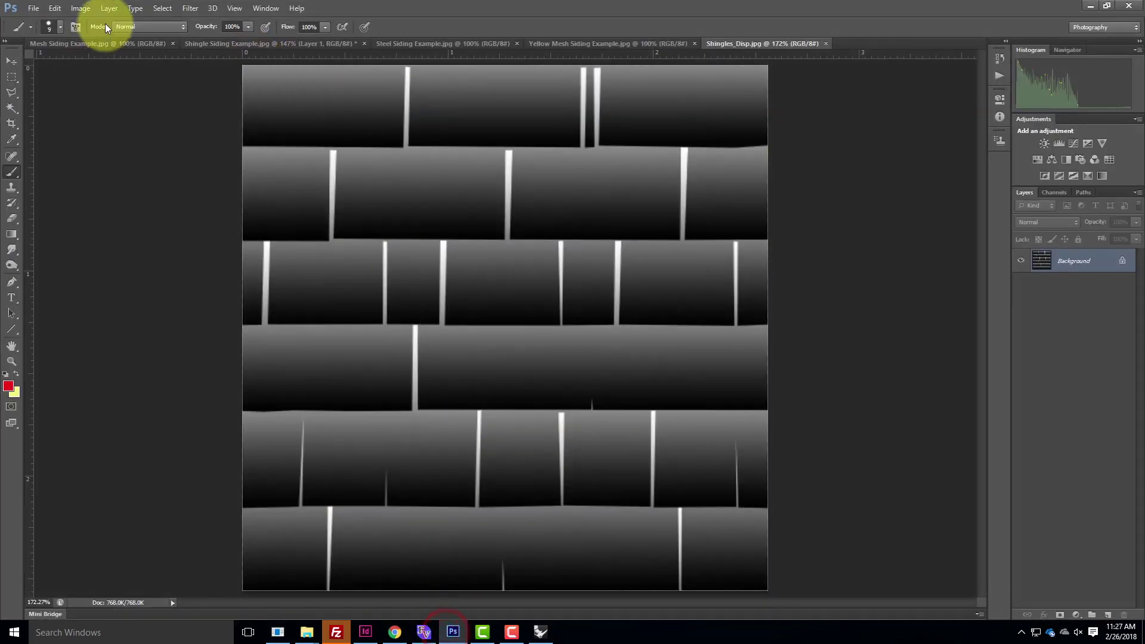
left_click(65, 43)
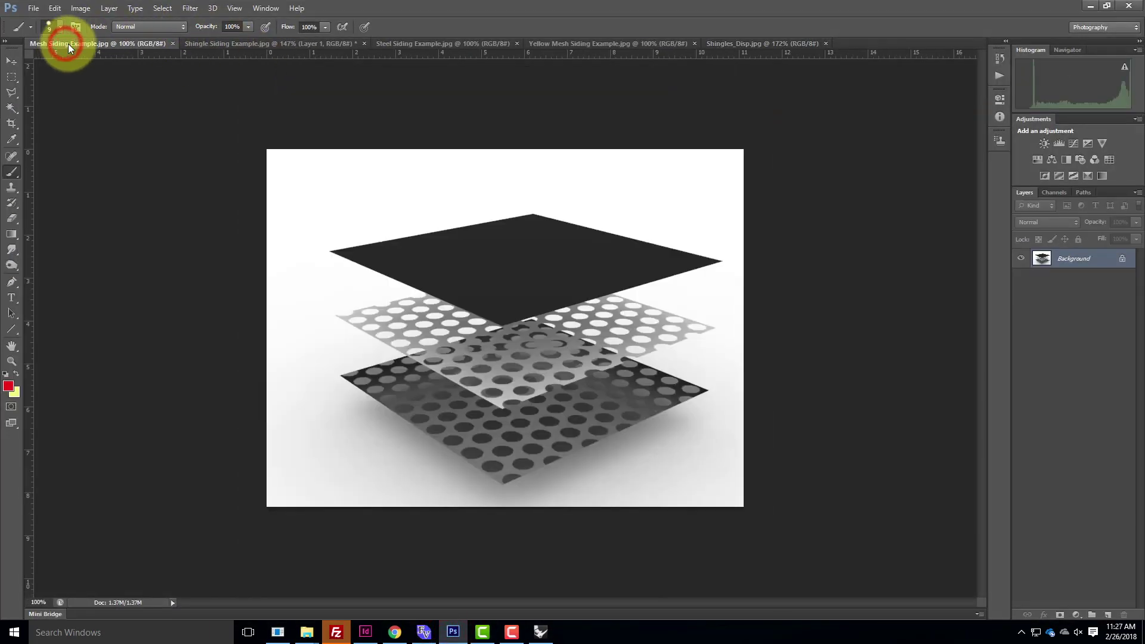
left_click(251, 44)
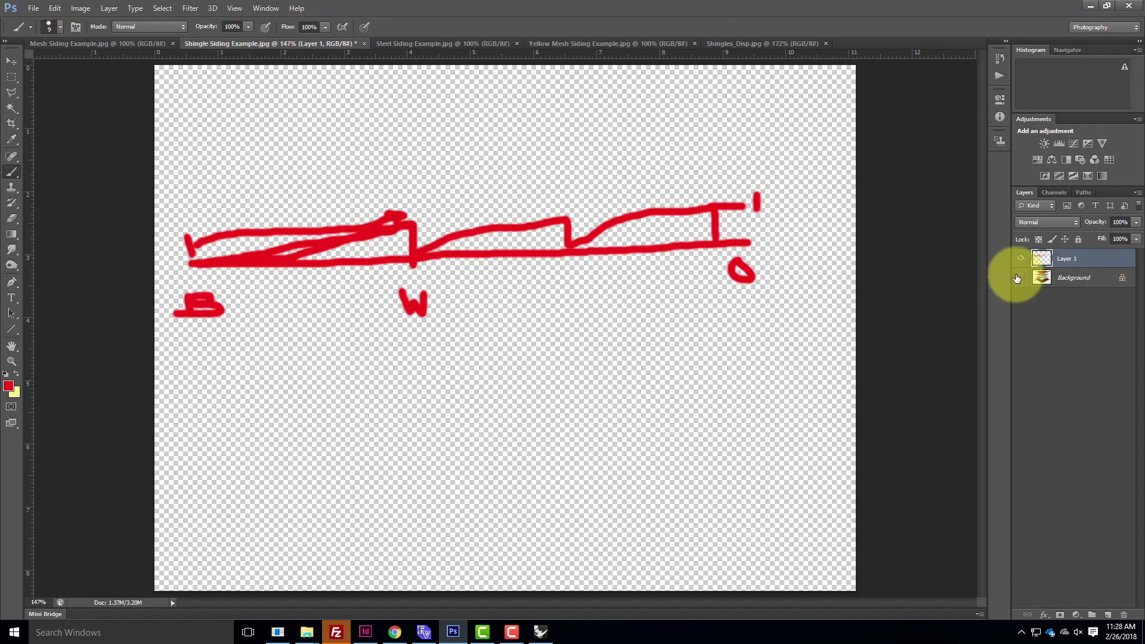
left_click(1018, 276)
left_click(1021, 257)
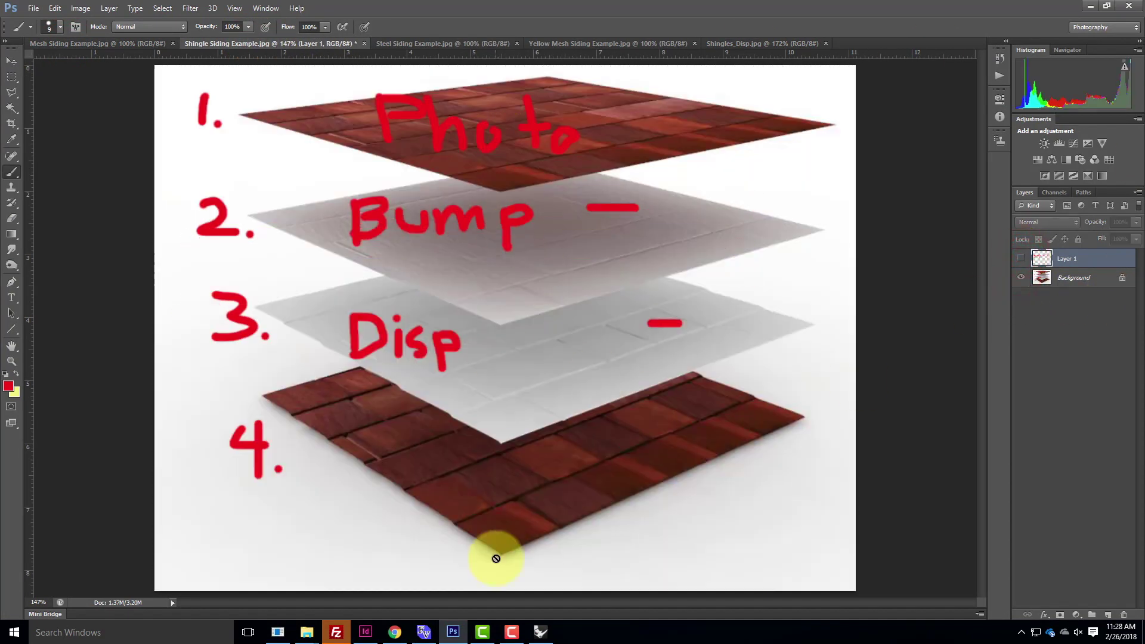
Open Steel Siding Example fitted to the window and brush red labels "1." and "P" on the first sheet, "2." and "B" on the second
left_click(439, 44)
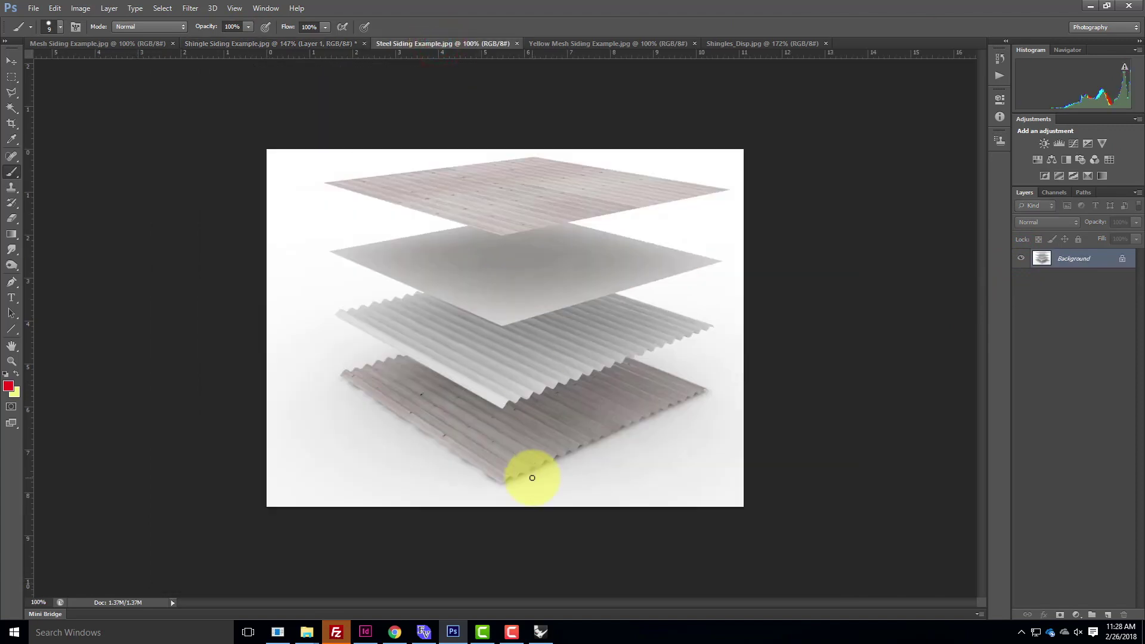
key("ctrl+0")
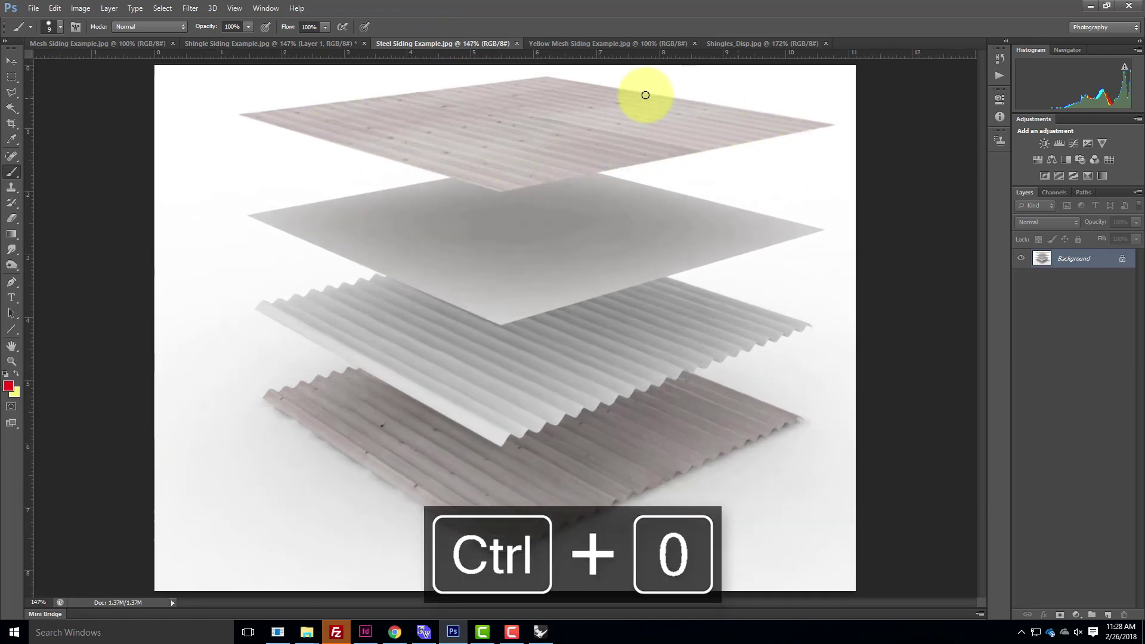
left_click_drag(217, 101, 217, 136)
left_click(232, 131)
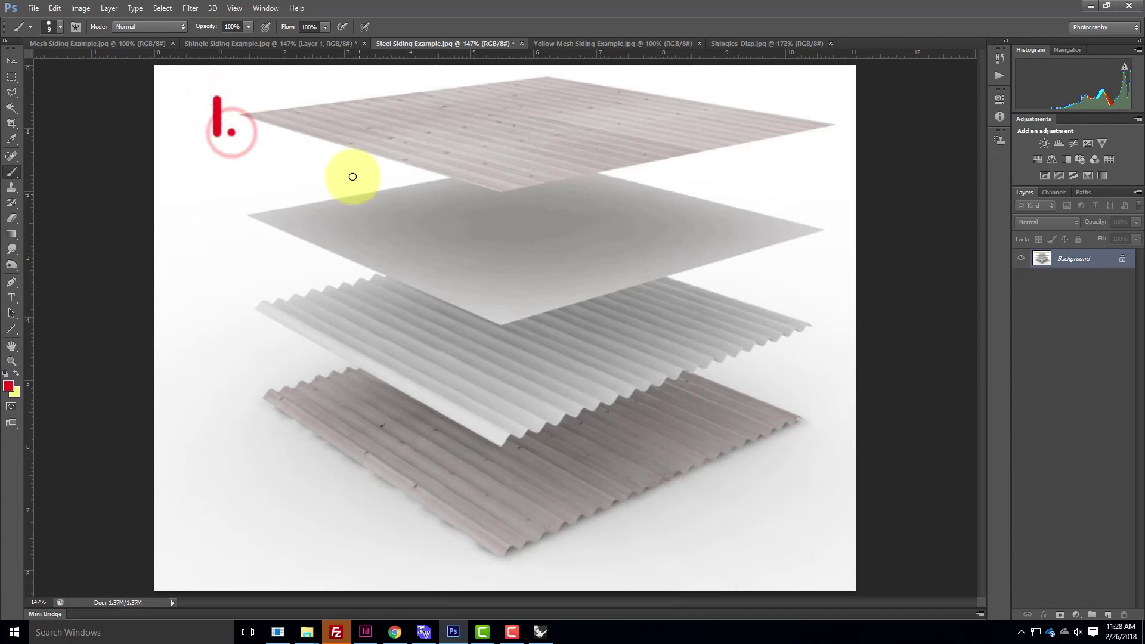
mouse_move(743, 94)
left_mouse_down()
mouse_move(746, 131)
mouse_move(775, 102)
mouse_move(731, 108)
mouse_move(768, 90)
left_mouse_up()
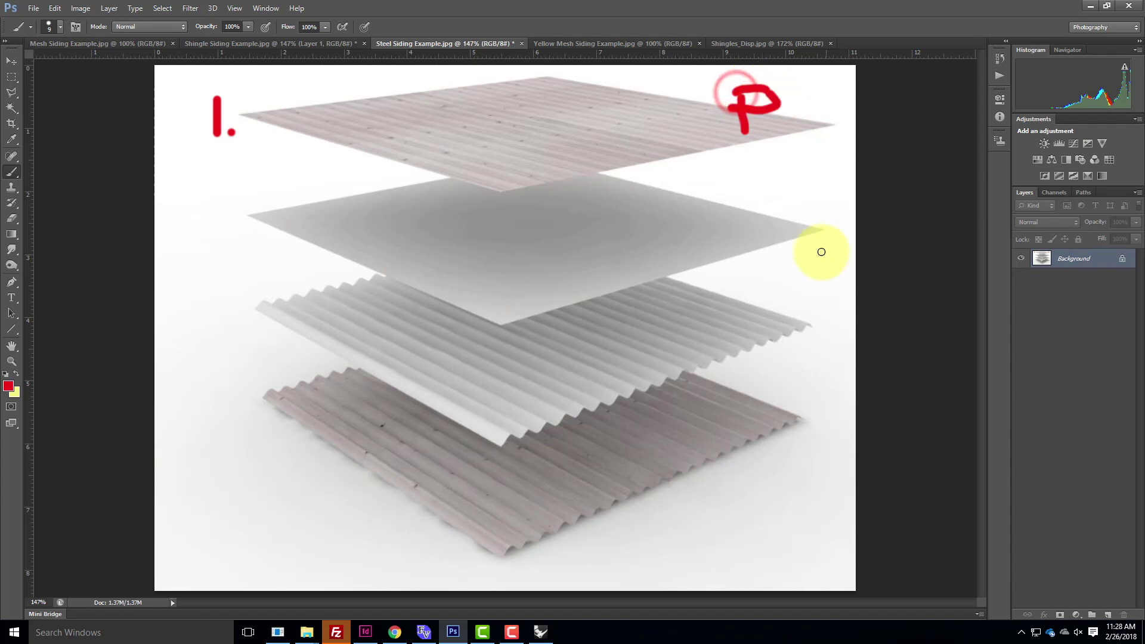
mouse_move(205, 188)
left_mouse_down()
mouse_move(230, 186)
mouse_move(231, 217)
left_mouse_up()
left_click(245, 216)
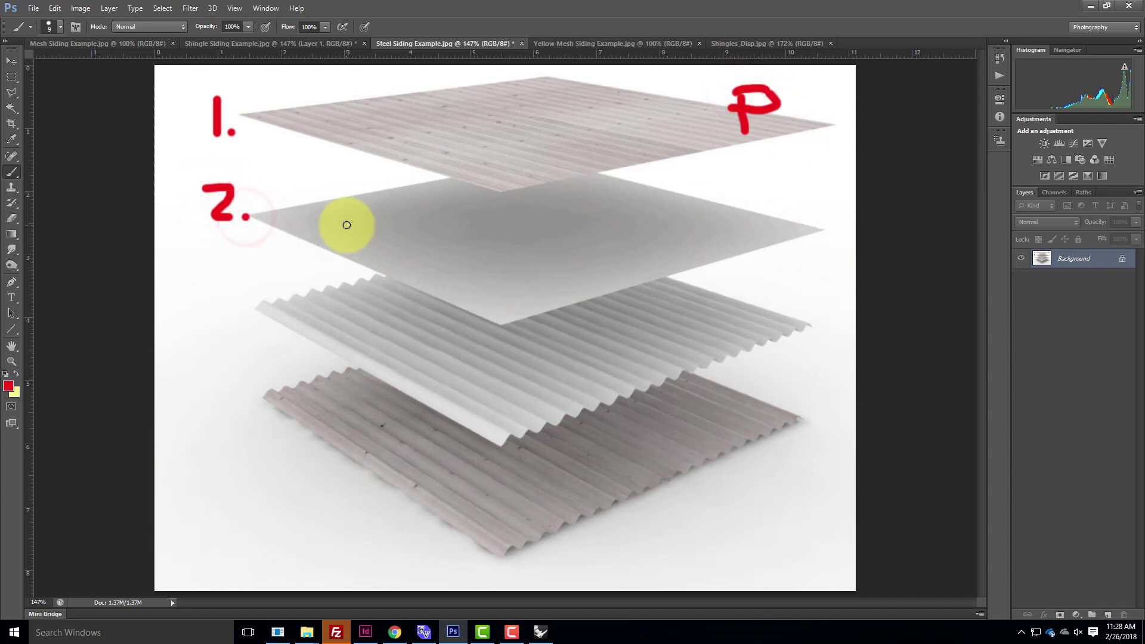
mouse_move(768, 195)
left_mouse_down()
mouse_move(776, 239)
mouse_move(779, 206)
mouse_move(795, 225)
mouse_move(774, 236)
left_mouse_up()
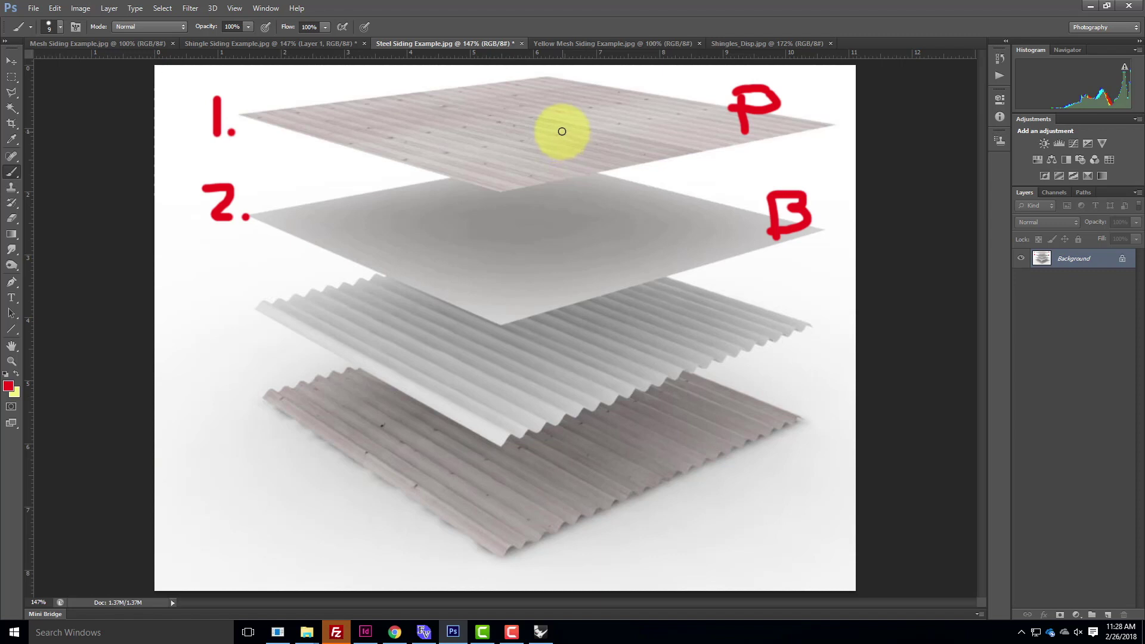
Brush red labels "3." and "D" beside the corrugated displacement sheet and "4" beside the final steel sheet
mouse_move(219, 282)
left_mouse_down()
mouse_move(247, 322)
mouse_move(218, 334)
left_mouse_up()
left_click(261, 331)
mouse_move(797, 299)
left_mouse_down()
mouse_move(795, 336)
mouse_move(825, 323)
mouse_move(794, 328)
left_mouse_up()
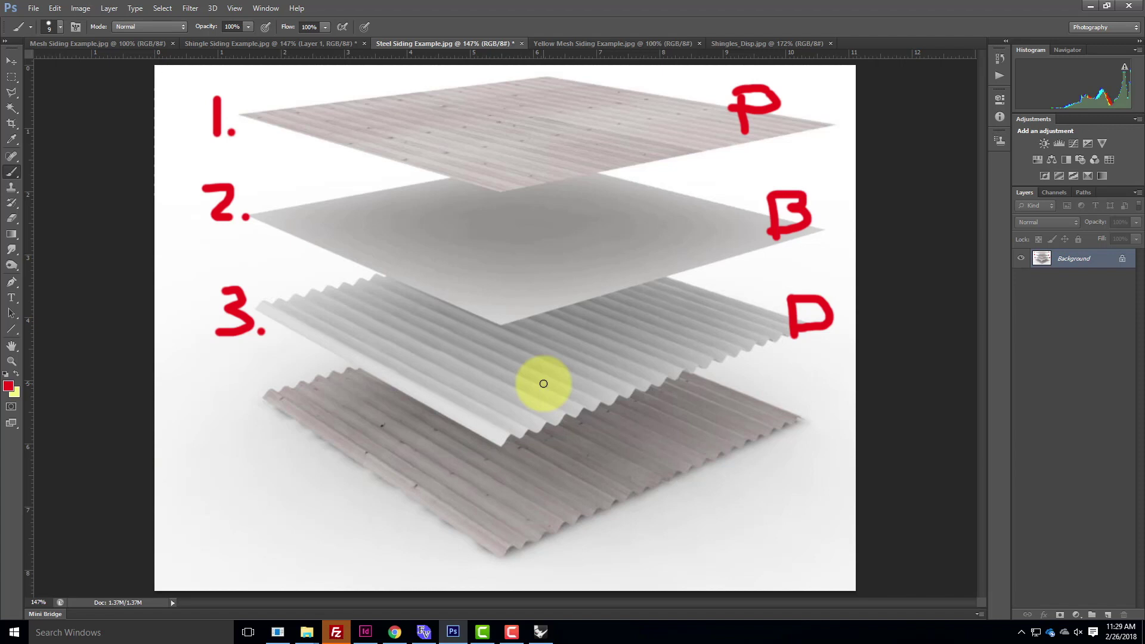
mouse_move(222, 397)
left_mouse_down()
mouse_move(275, 421)
mouse_move(244, 451)
left_mouse_up()
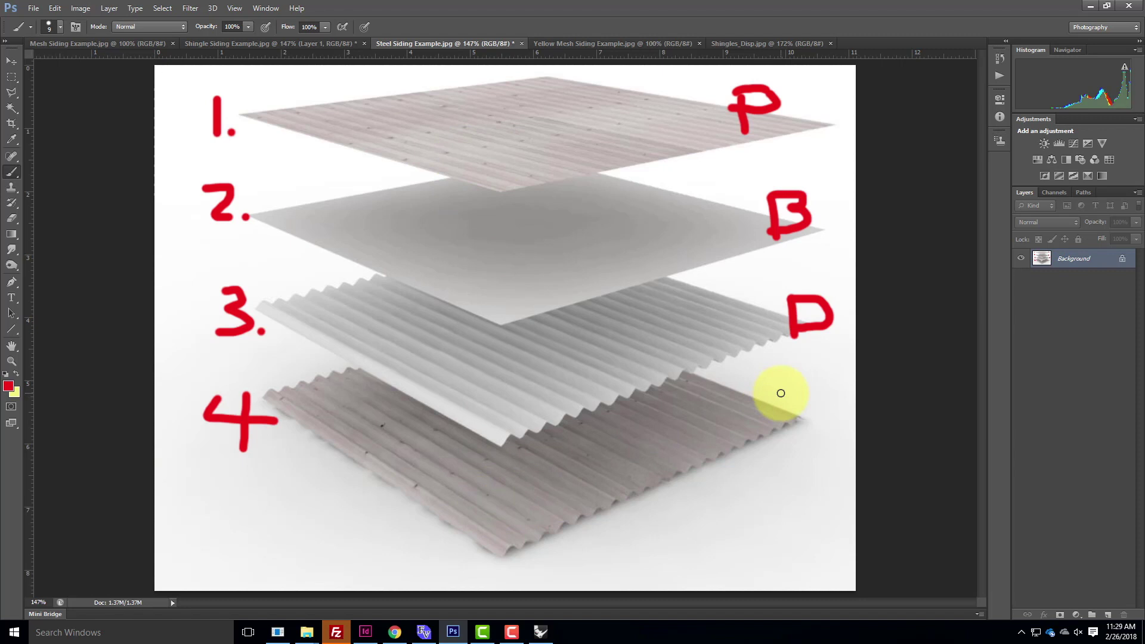
Switch to Rhinoceros and reload the Steel - Corrugated material in the V-Ray material editor from its vismat file under Siding, Metal, Steel - Corrugated
left_click(541, 631)
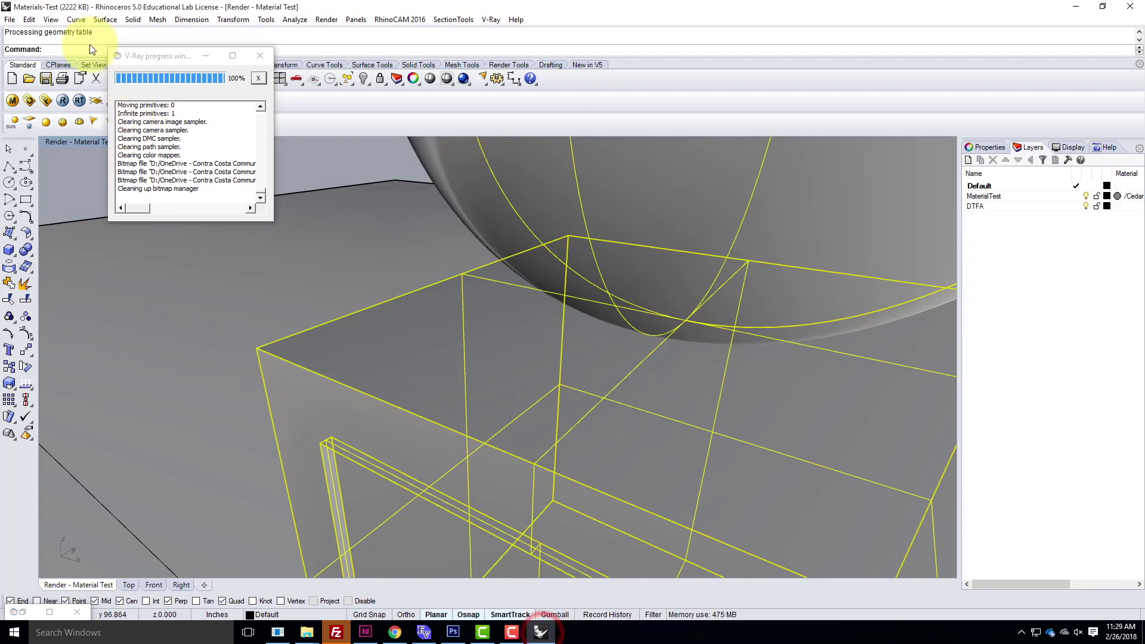
left_click(14, 101)
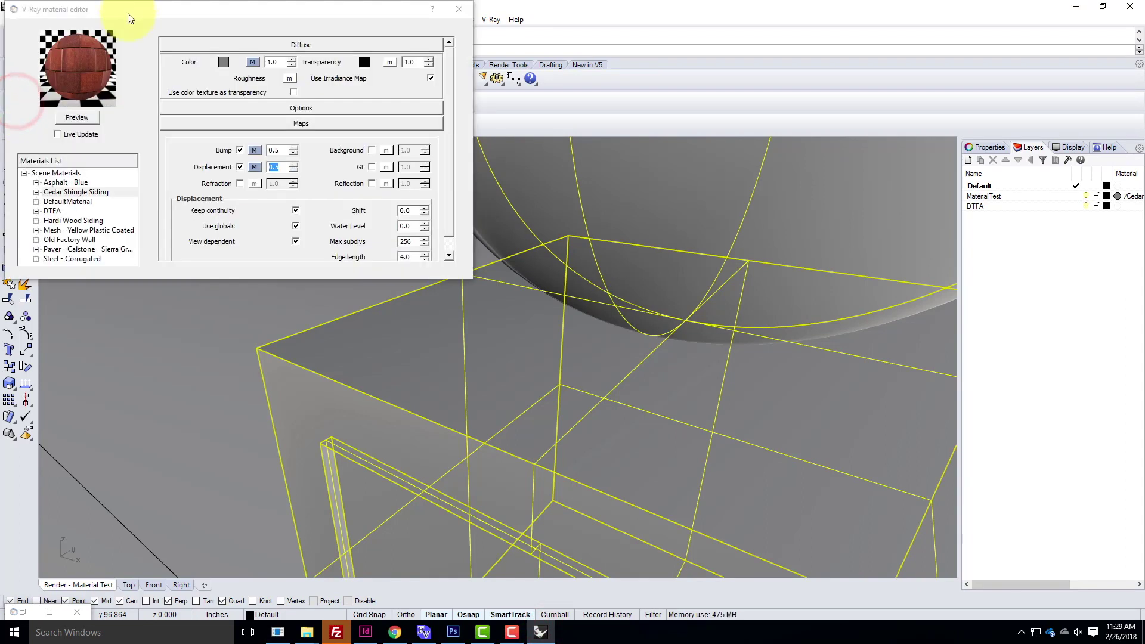
left_click_drag(134, 13, 212, 94)
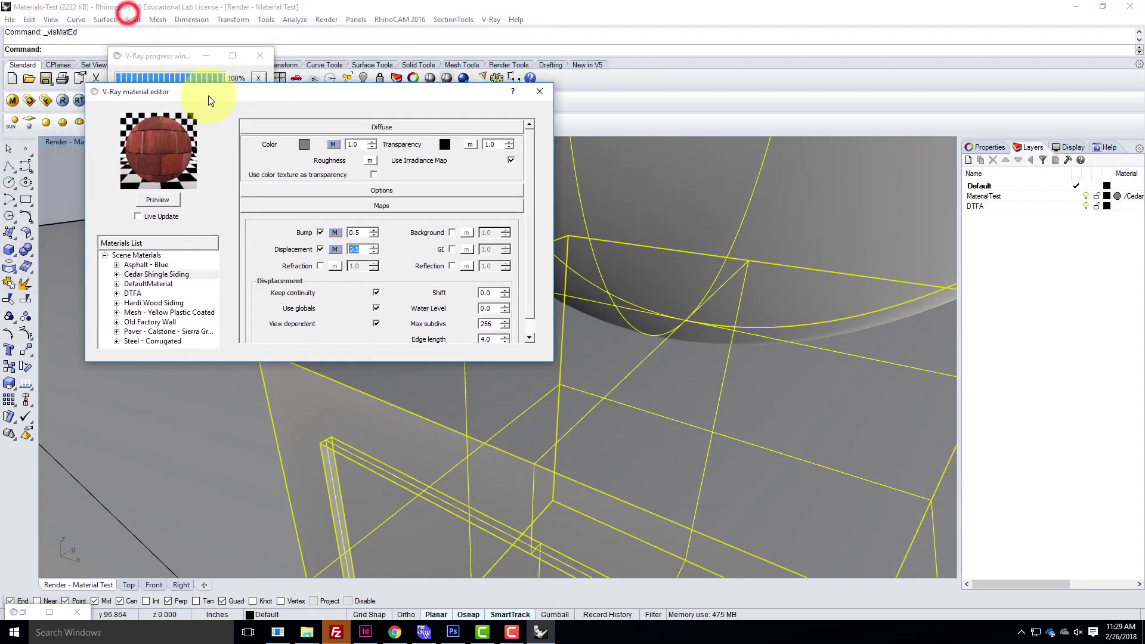
left_click(156, 342)
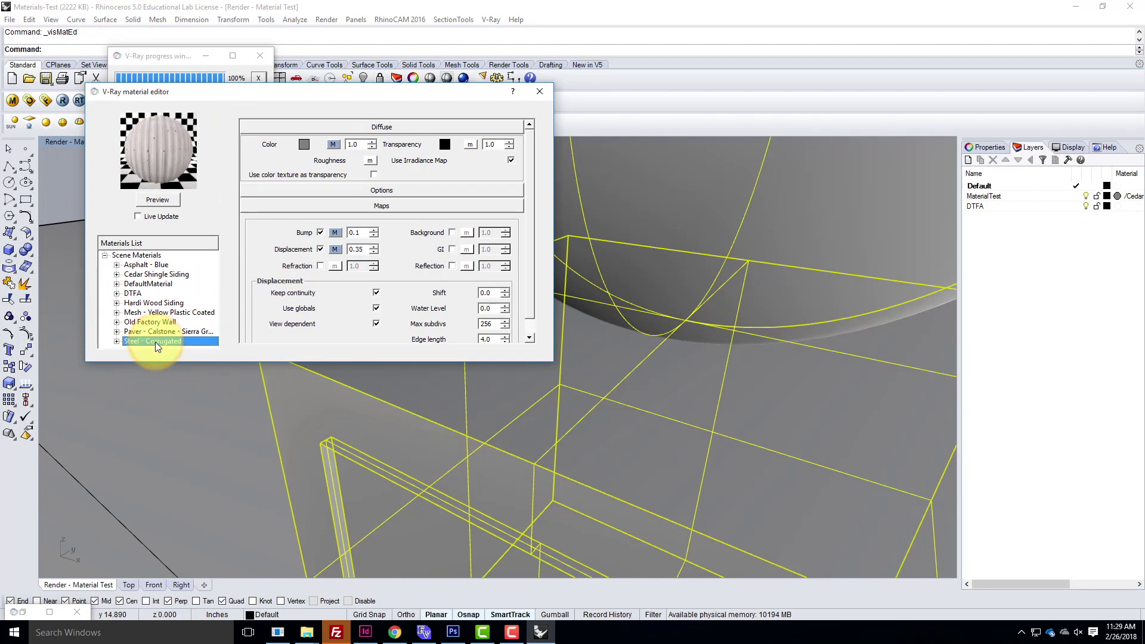
right_click(156, 345)
left_click(204, 431)
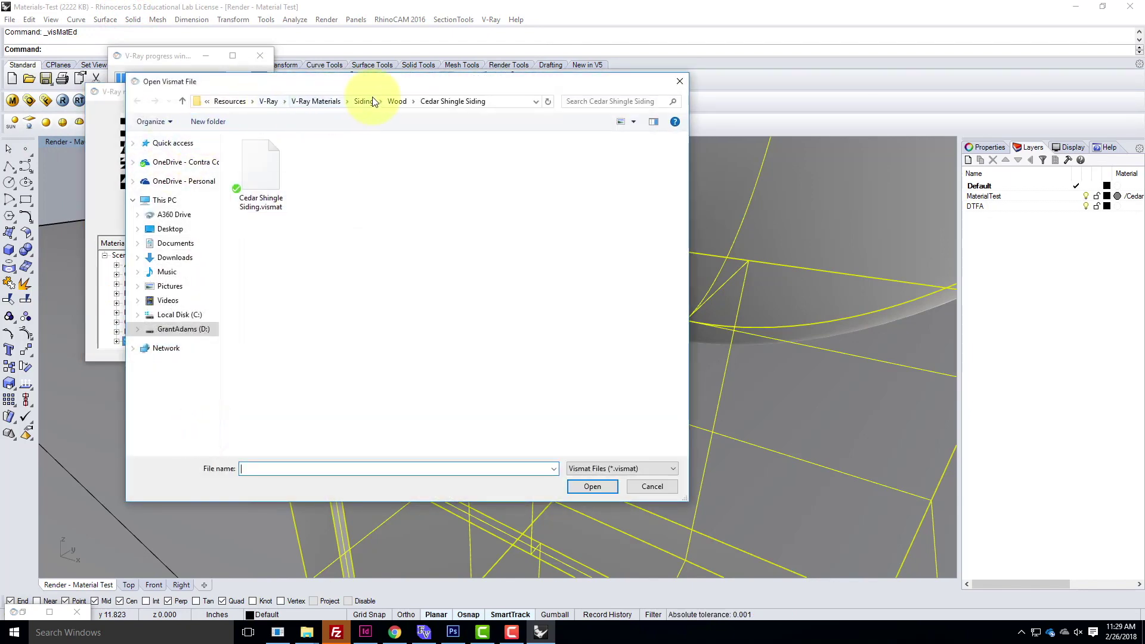
left_click(361, 102)
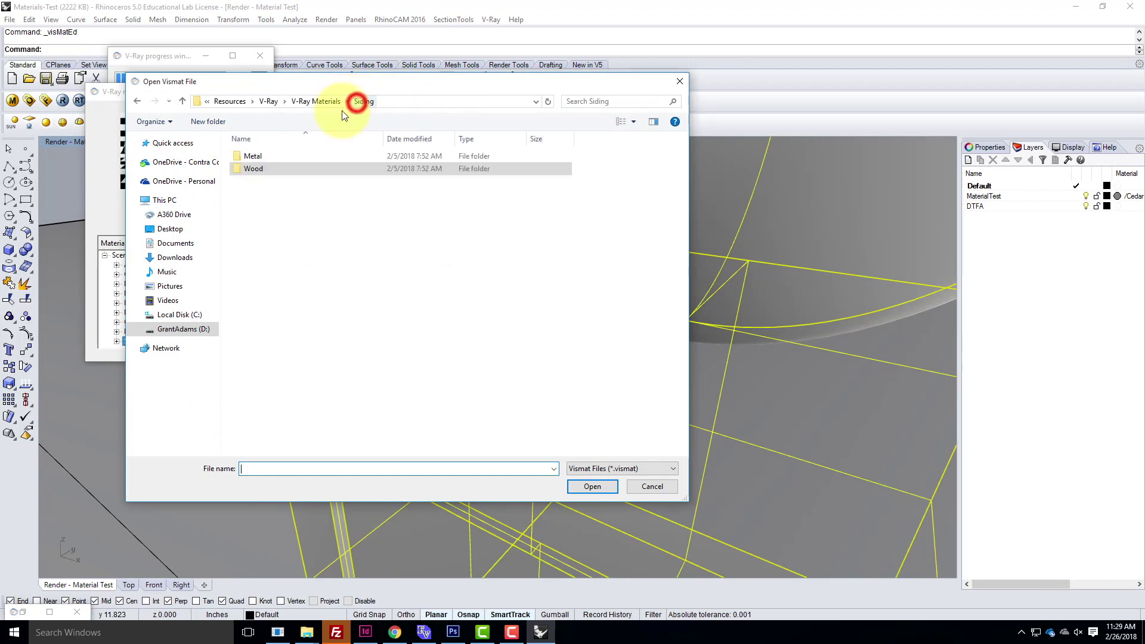
double_click(255, 155)
double_click(263, 155)
double_click(264, 156)
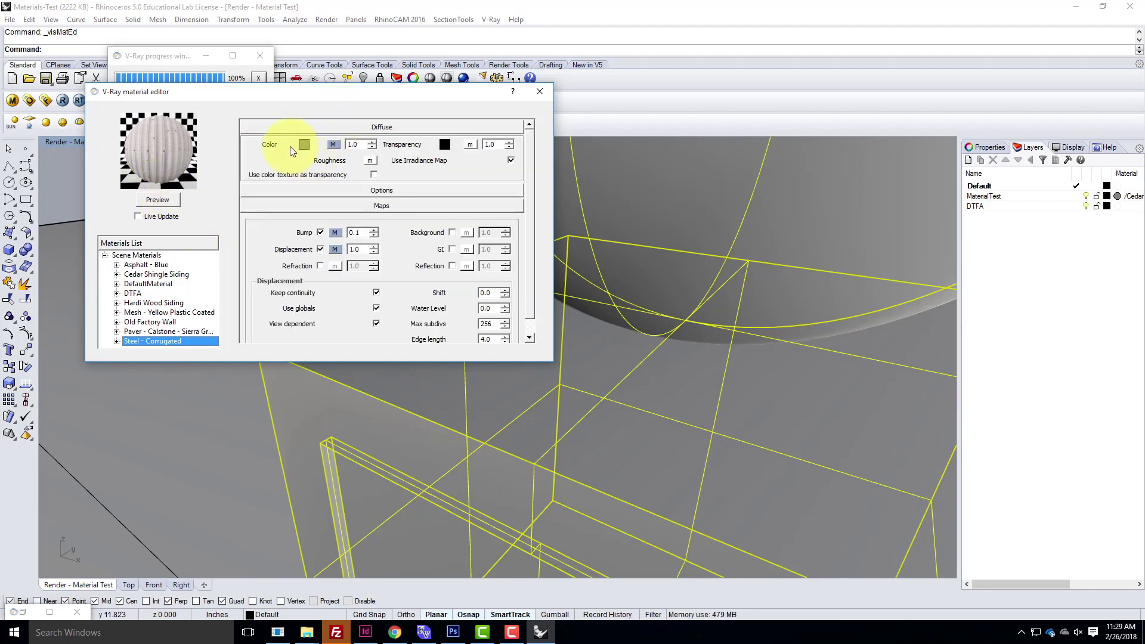
Open Steel - Corrugated's diffuse color texture, choose Corrugated_Steel_diffuse as its bitmap, and accept the texture
left_click(333, 145)
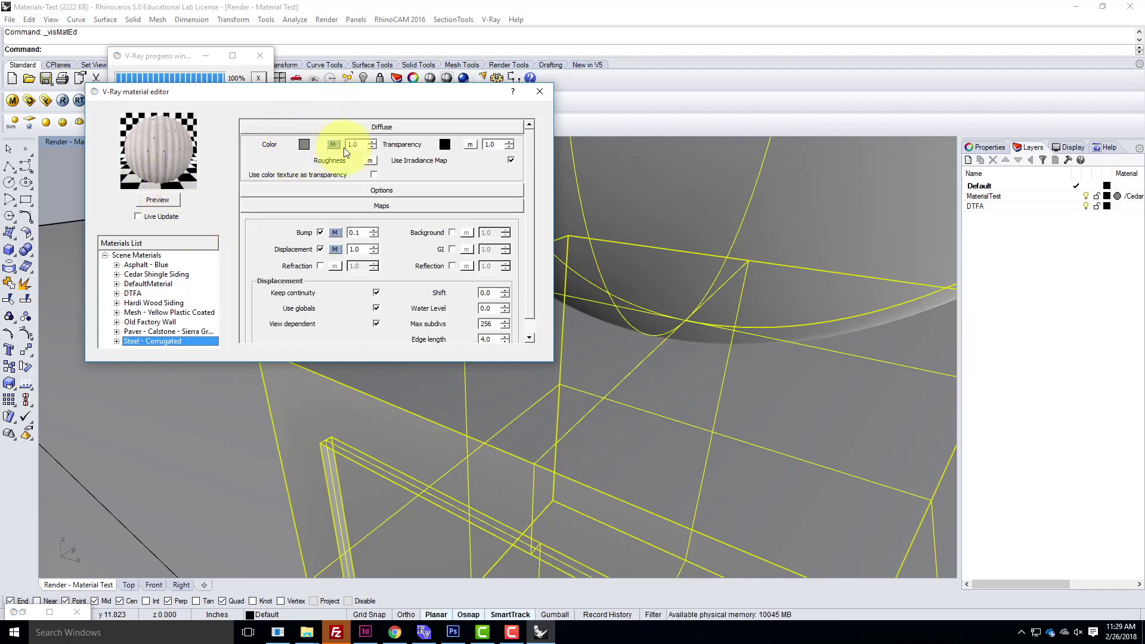
left_click(334, 145)
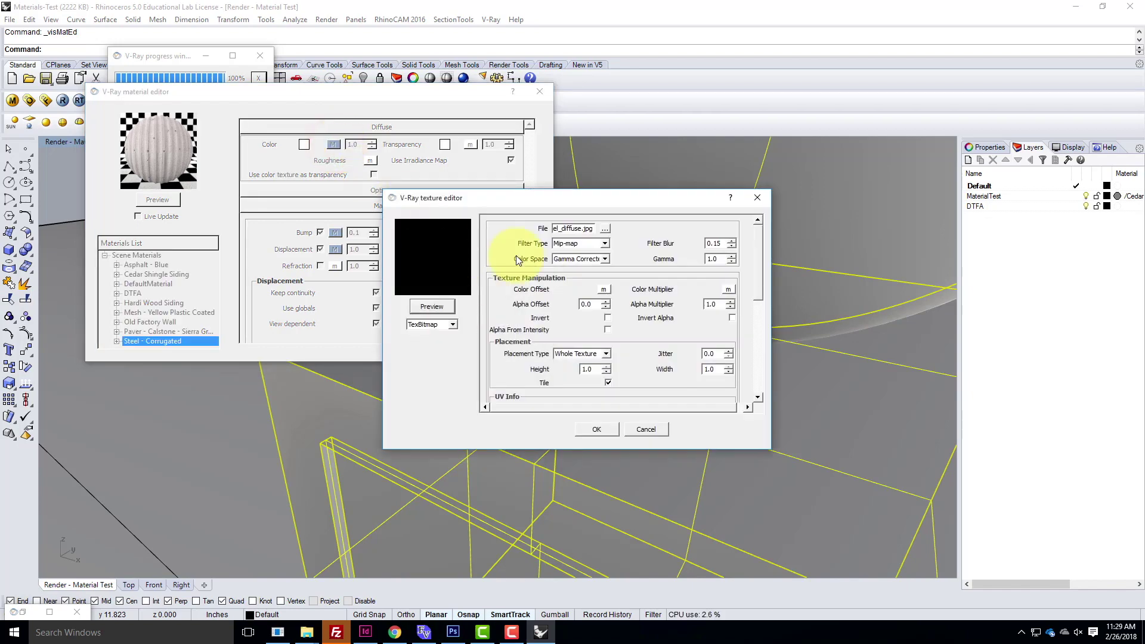
left_click(605, 228)
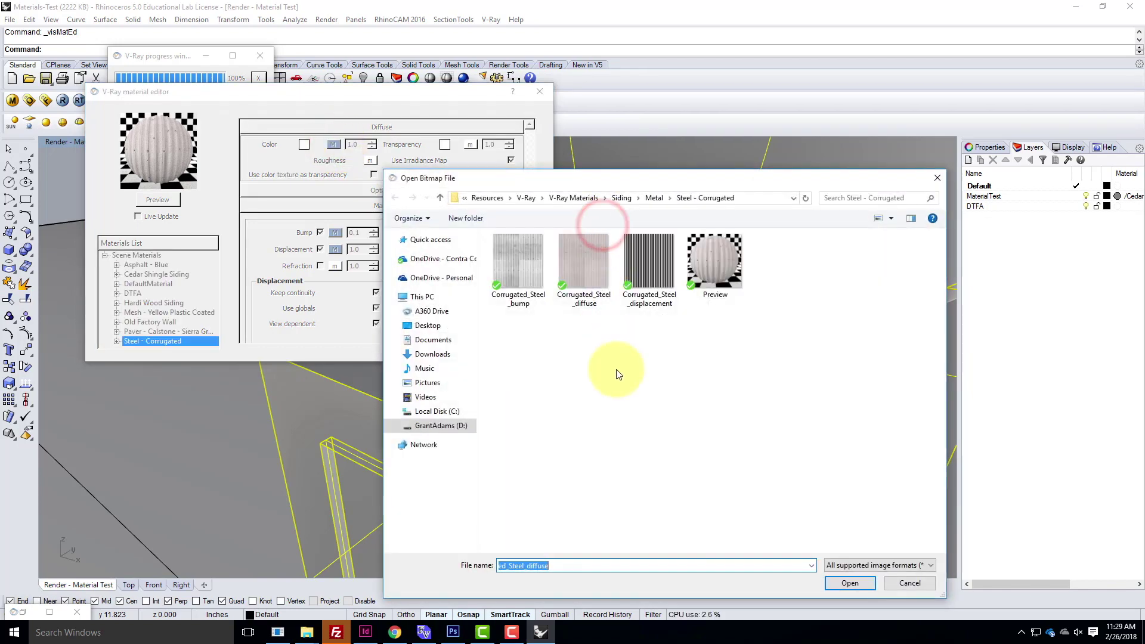
left_click(585, 267)
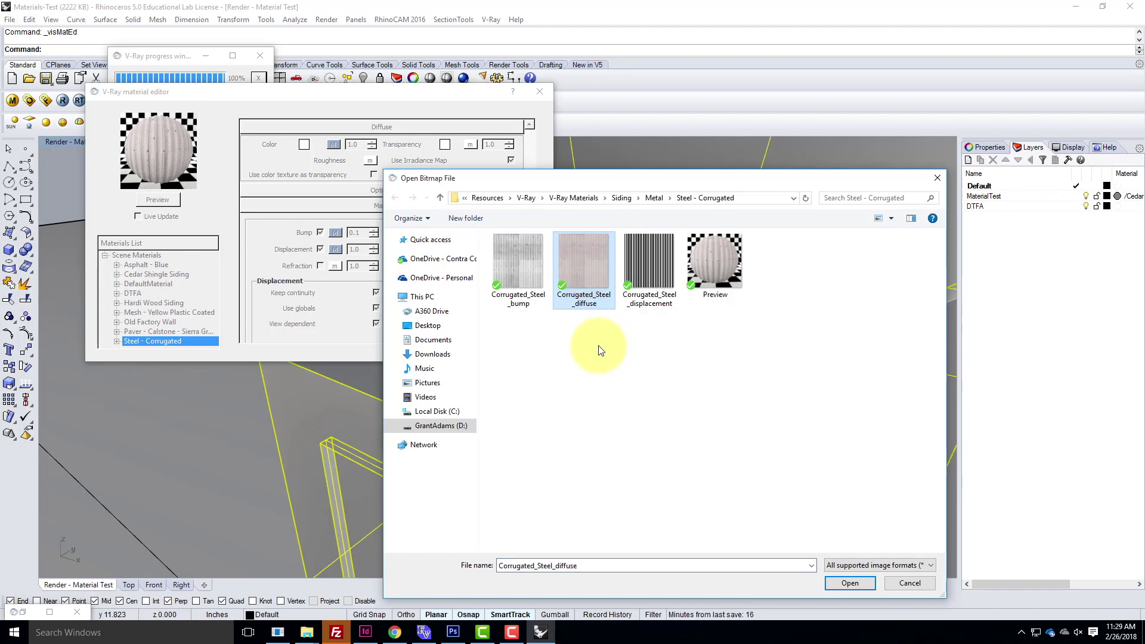
left_click(869, 587)
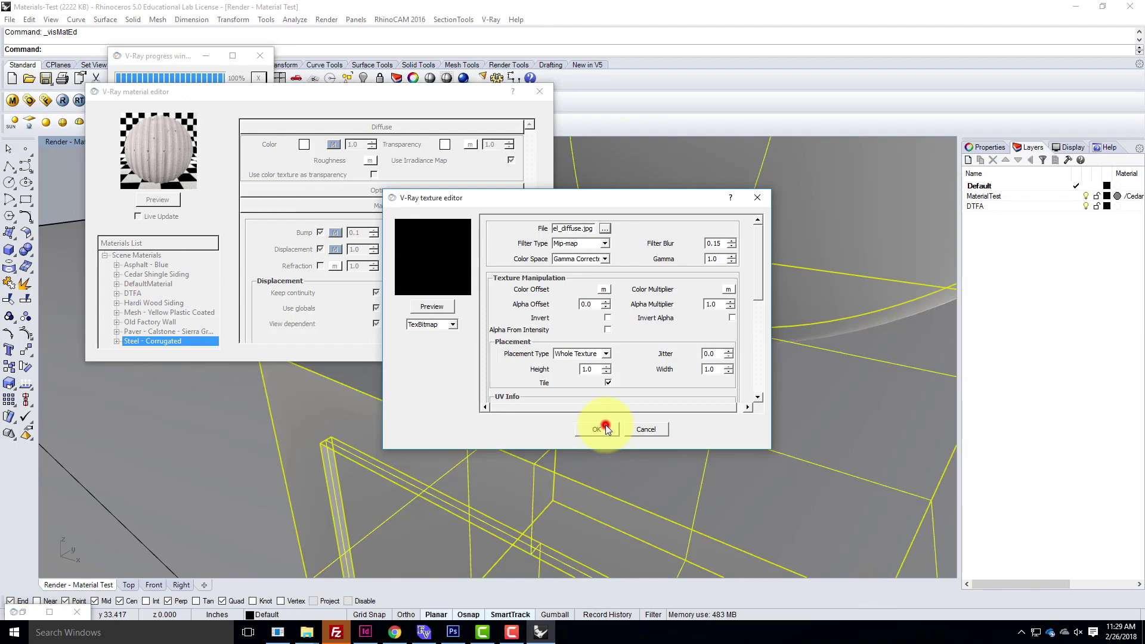
left_click(604, 428)
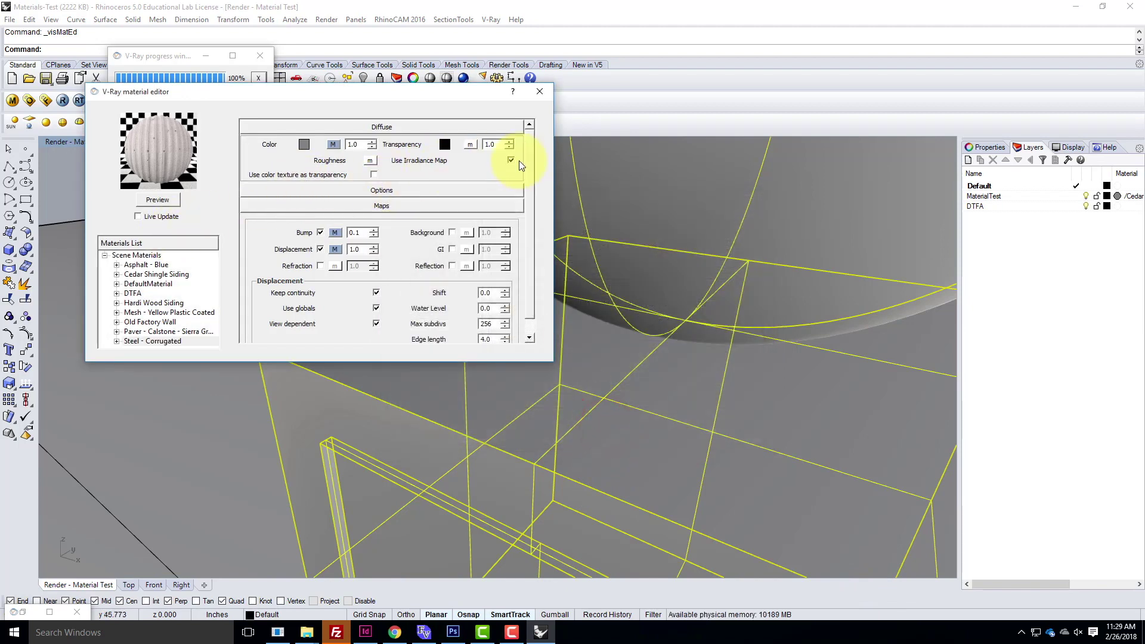
Turn off Steel - Corrugated's bump map, then open its displacement texture and look up the bitmap file without replacing it
left_click(529, 179)
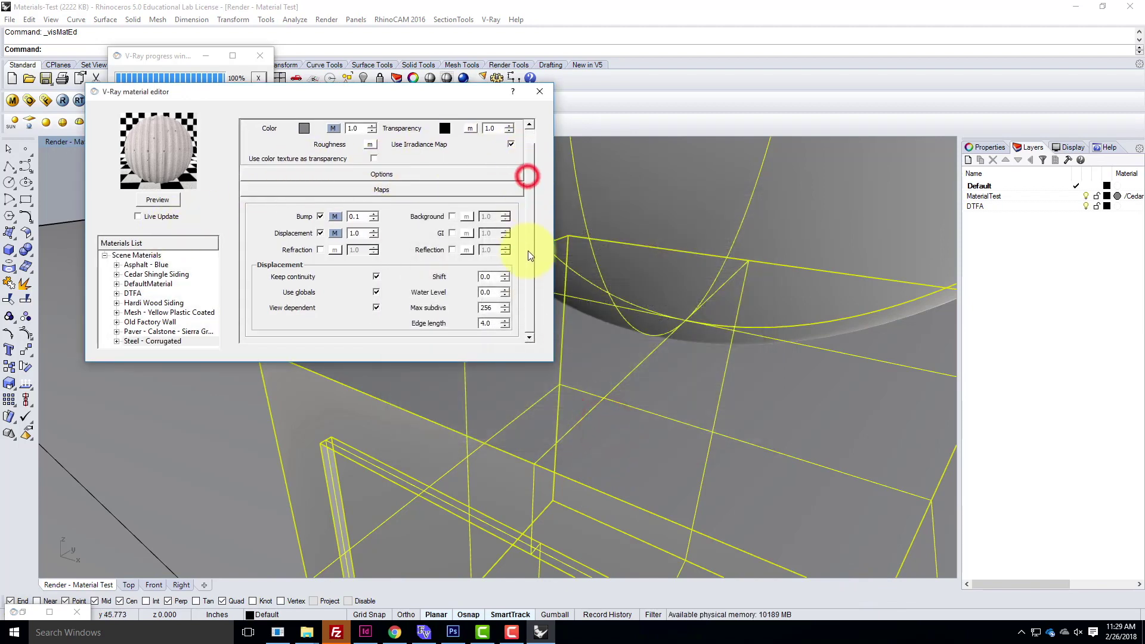
left_click(321, 217)
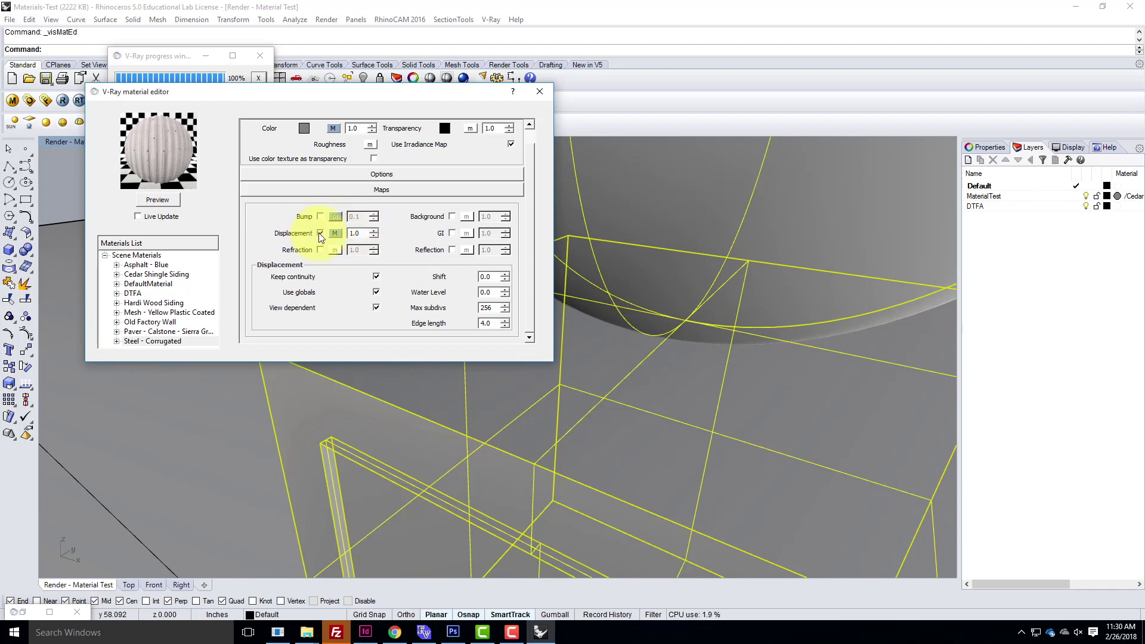
left_click(335, 233)
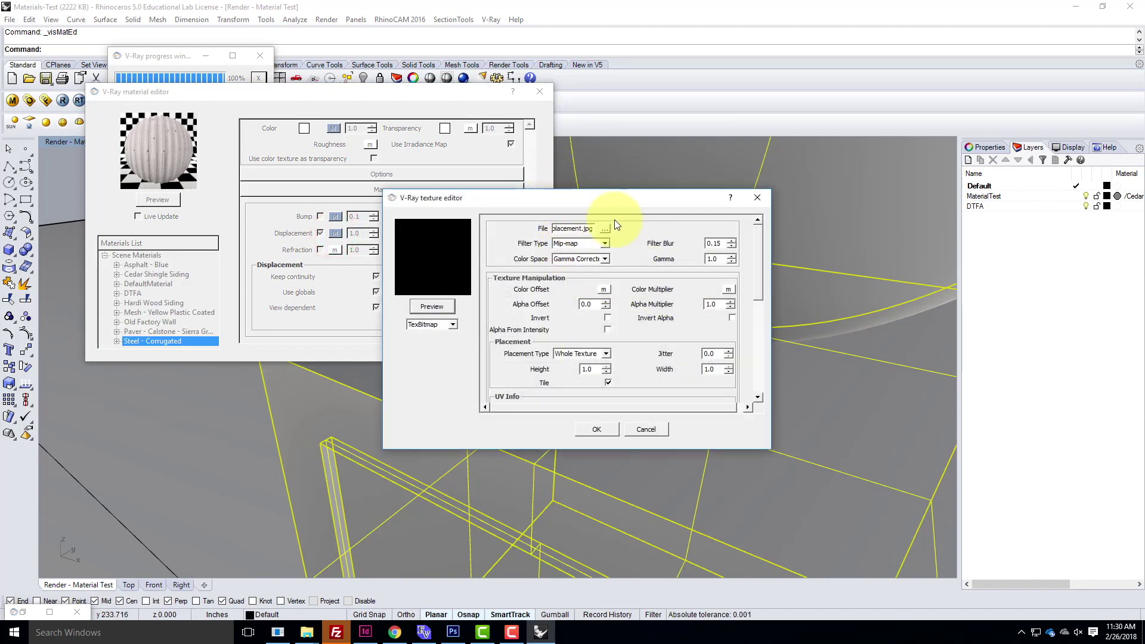
left_click(606, 229)
left_click(641, 267)
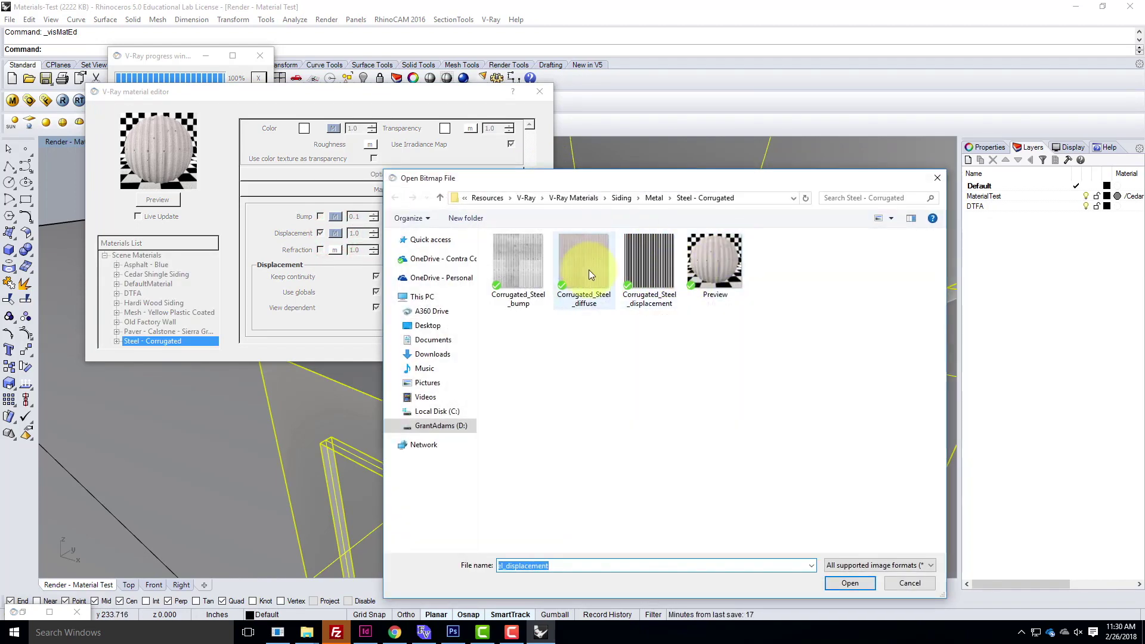
left_click(916, 584)
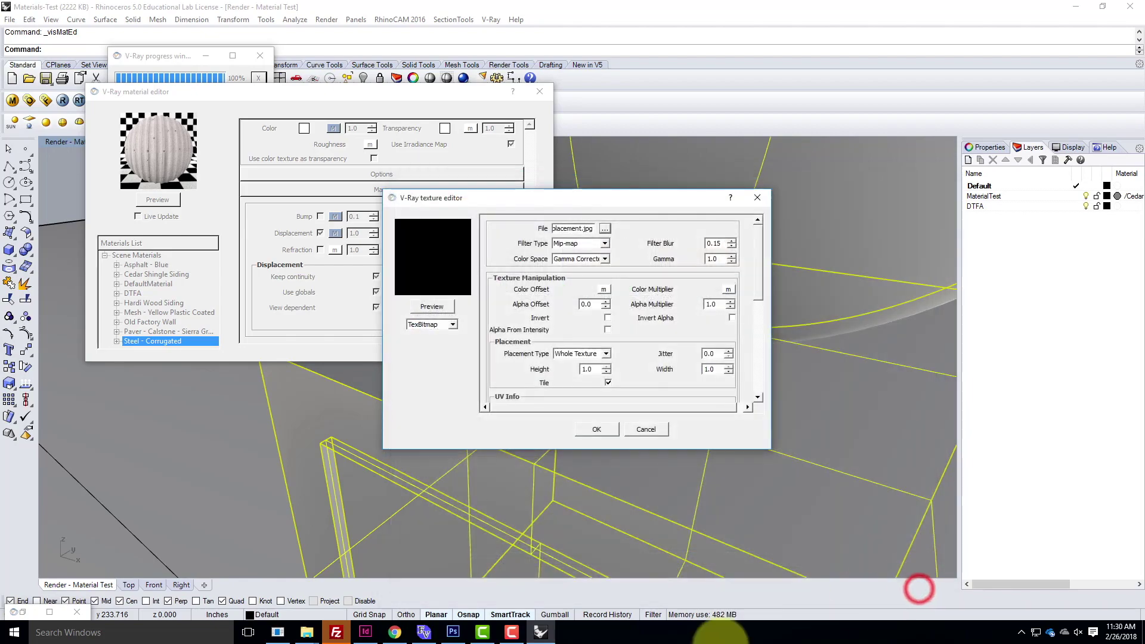
Switch to File Explorer, browse to Siding, Metal, Steel - Corrugated, and open the Corrugated_Steel_displacement image in Adobe Photoshop CS6
left_click(453, 632)
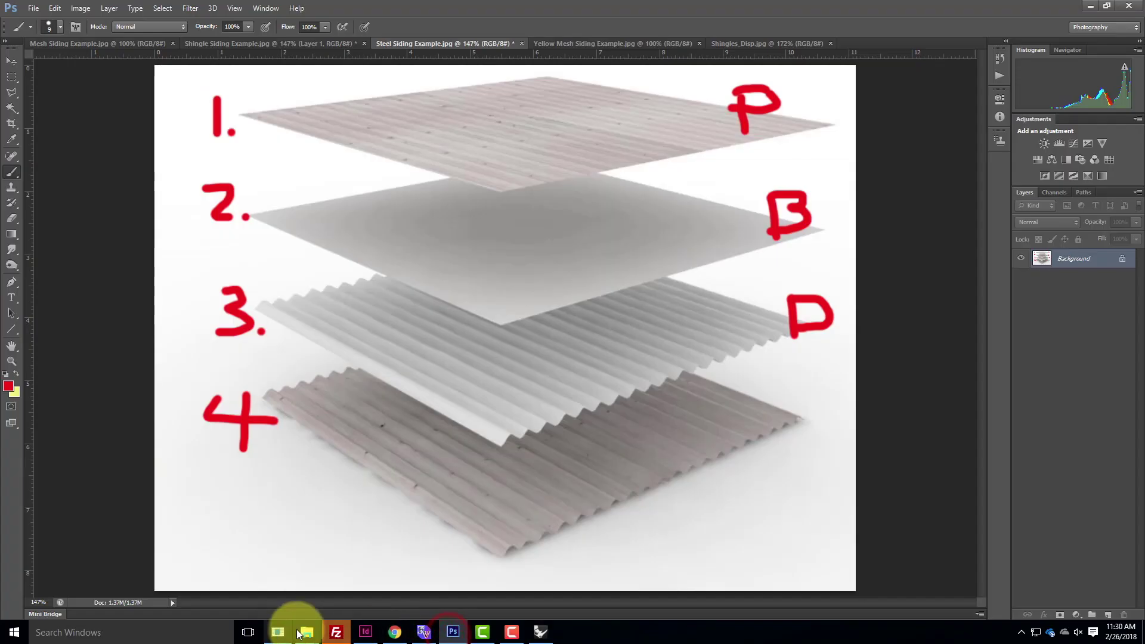
mouse_move(309, 635)
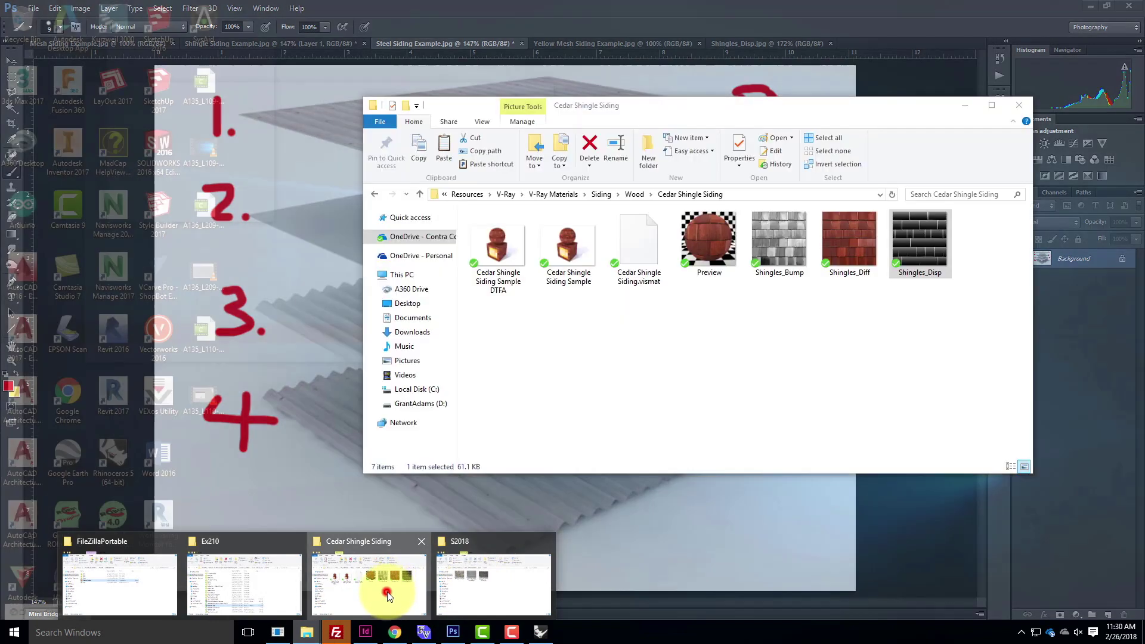
left_click(387, 595)
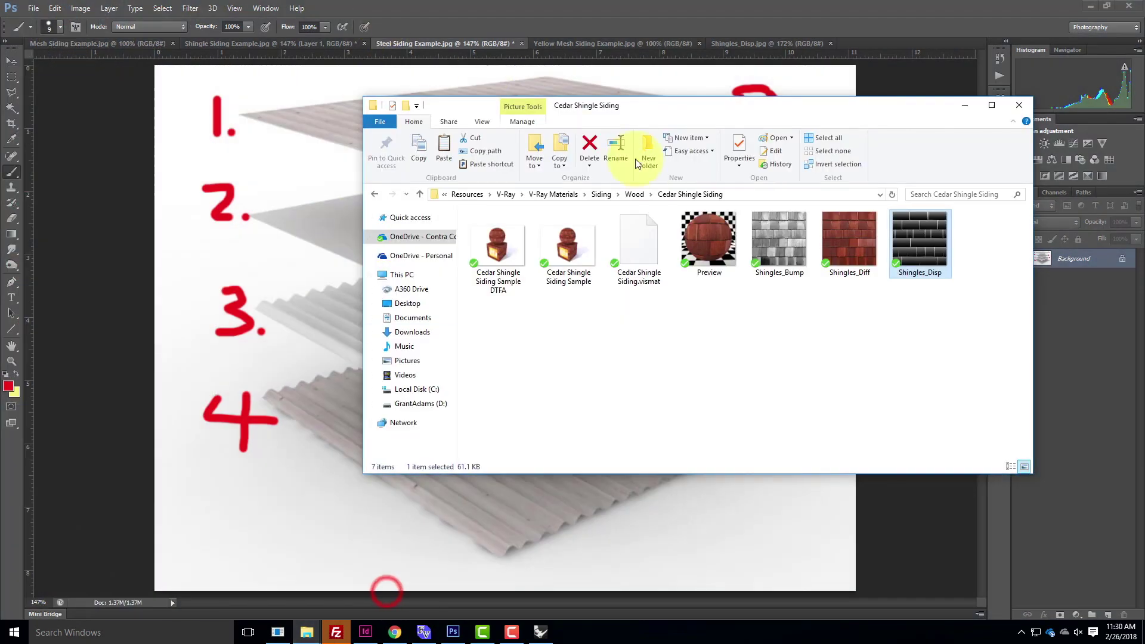
left_click(600, 195)
double_click(481, 231)
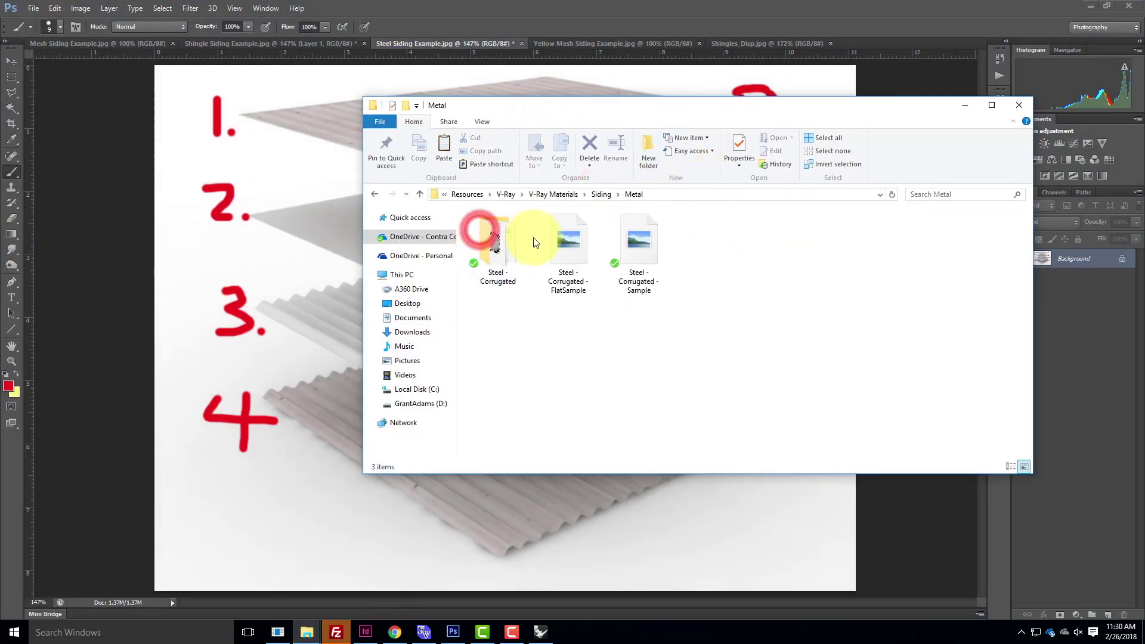
double_click(500, 241)
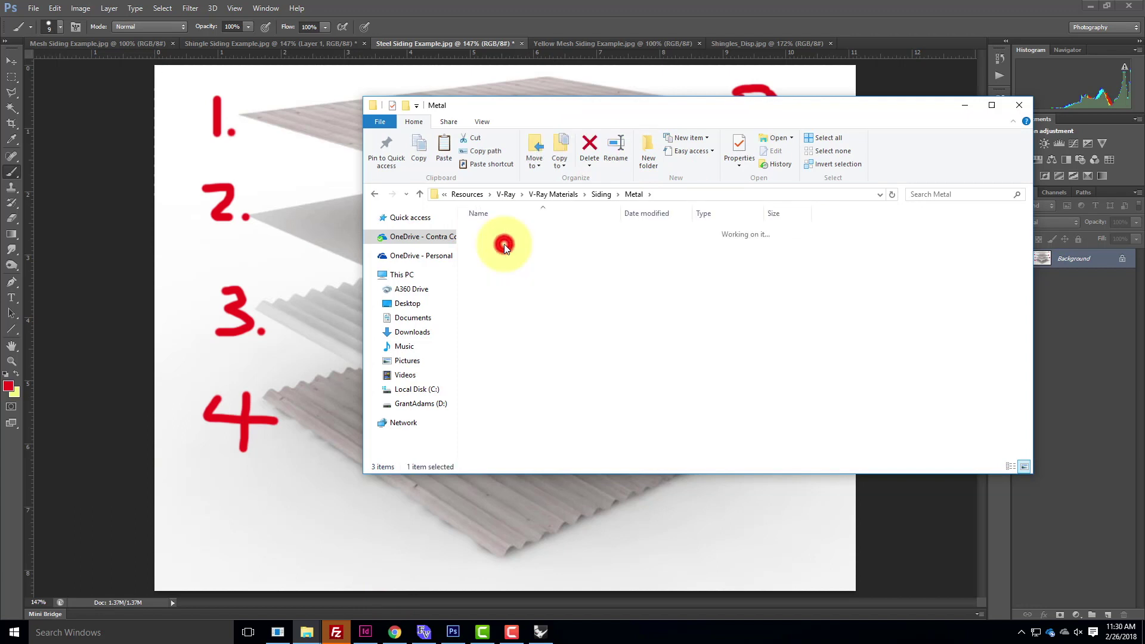
left_click(642, 242)
right_click(648, 245)
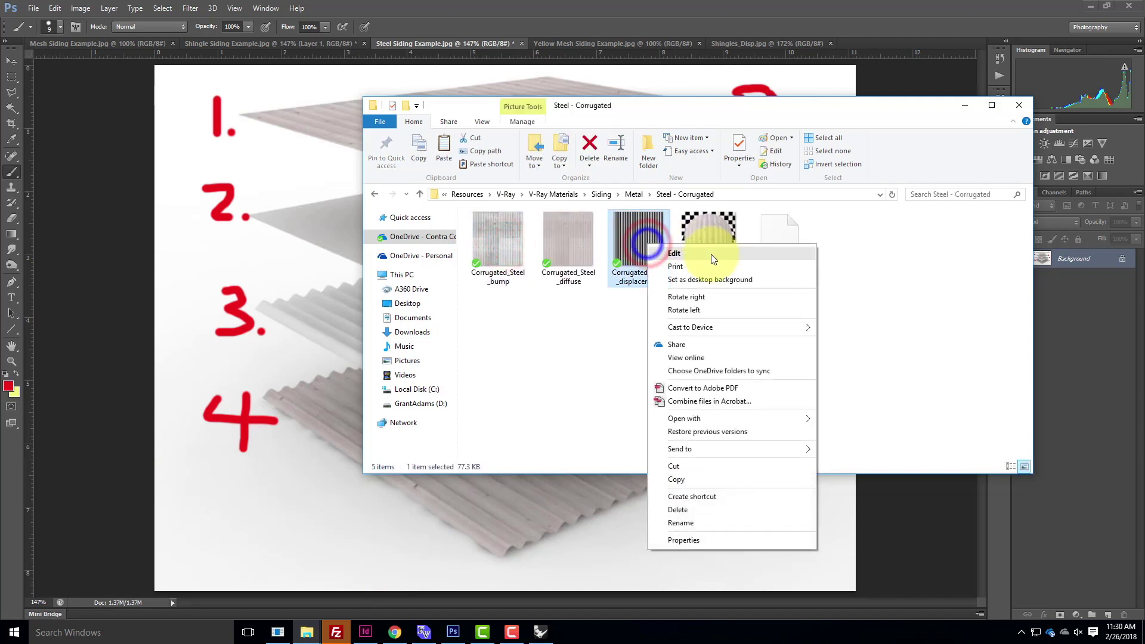
mouse_move(776, 418)
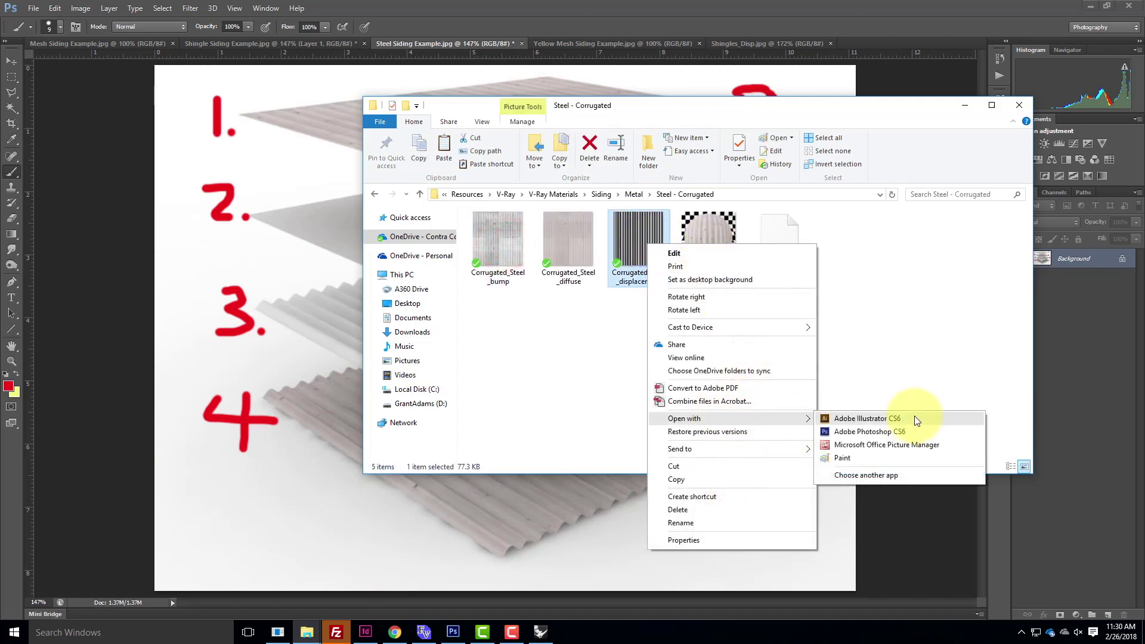
left_click(899, 433)
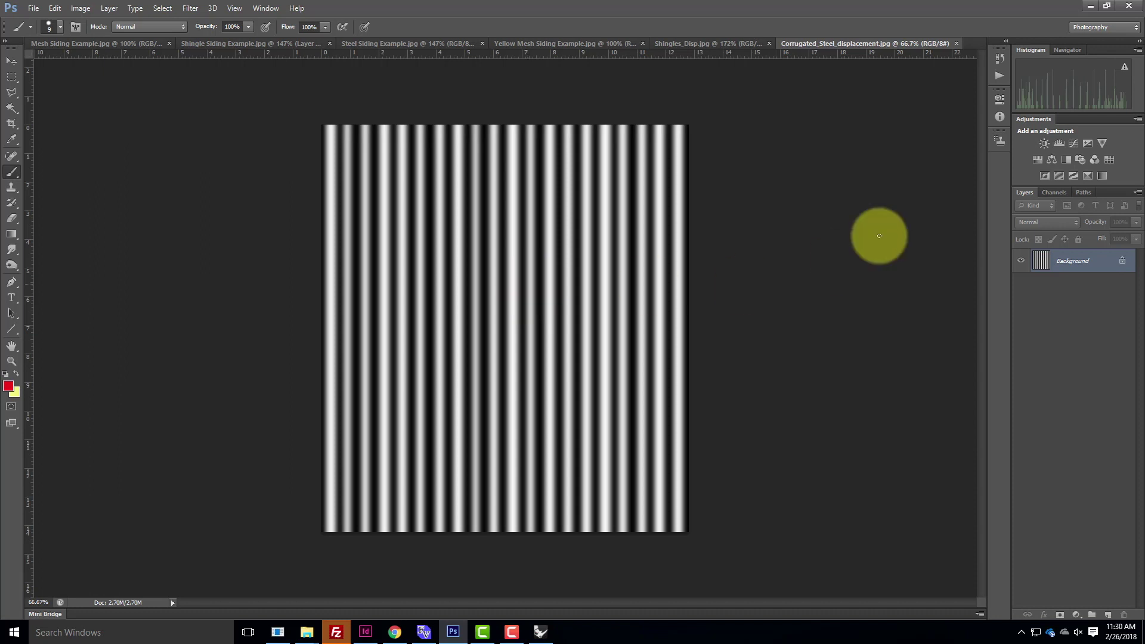
Return to Rhinoceros, accept the displacement texture, refresh Steel - Corrugated's preview, and reopen the V-Ray material editor
left_click(1091, 6)
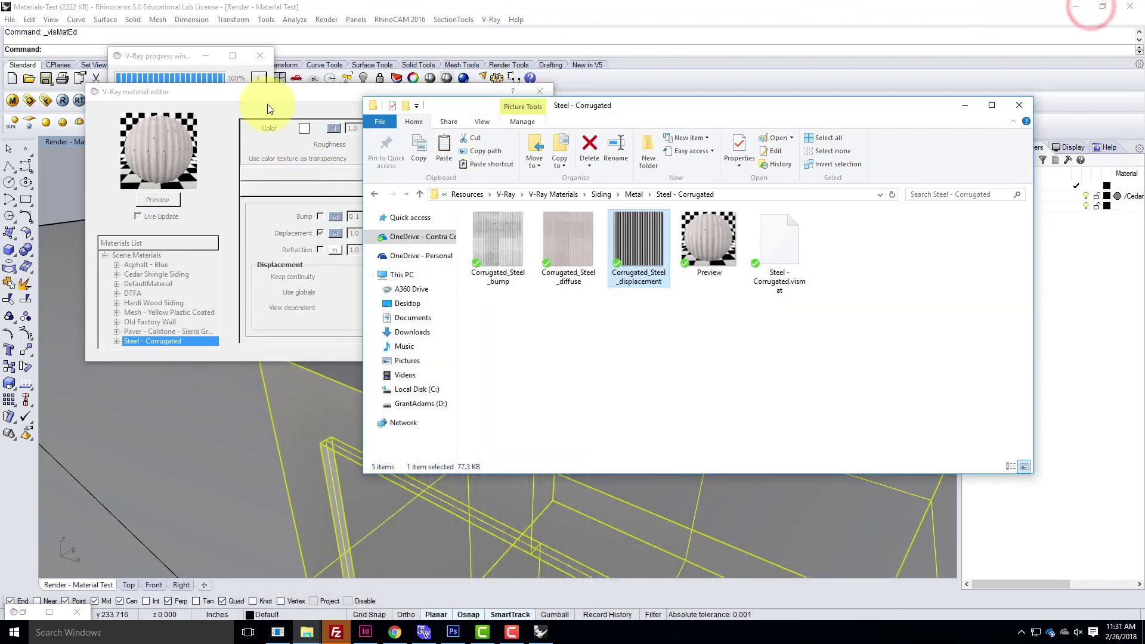
left_click(255, 94)
left_click(600, 428)
left_click(167, 200)
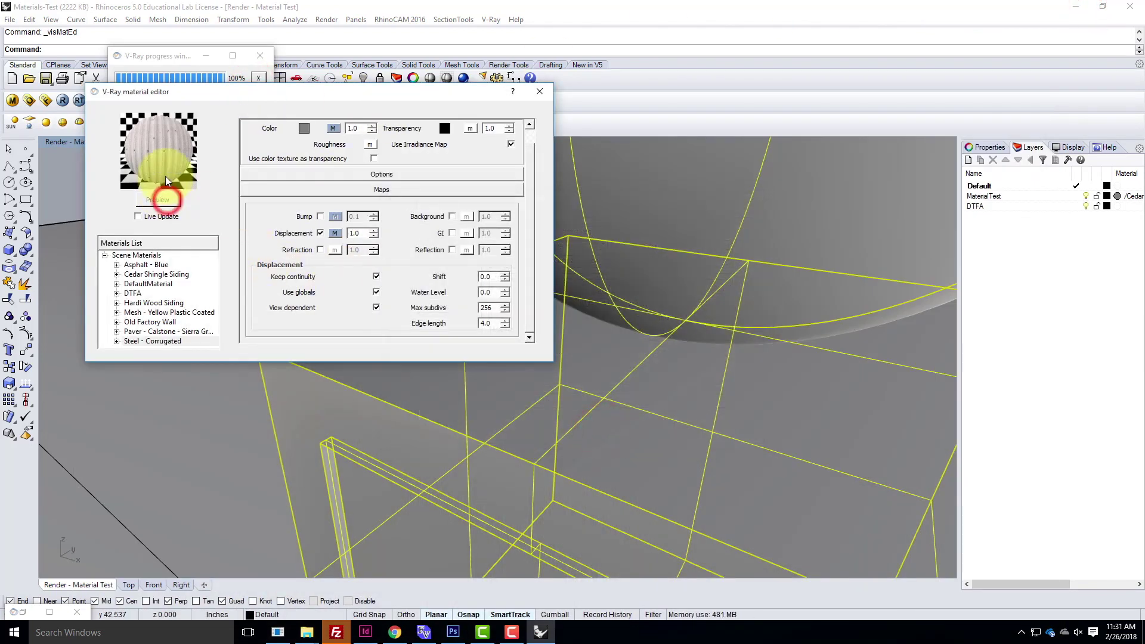
left_click(540, 92)
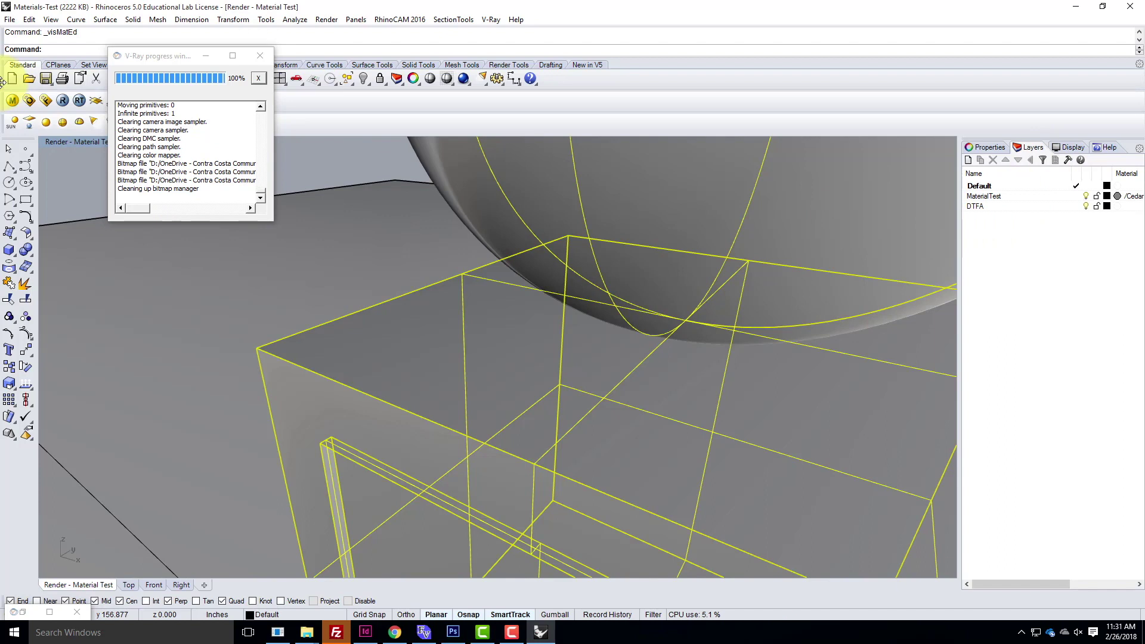
left_click(12, 101)
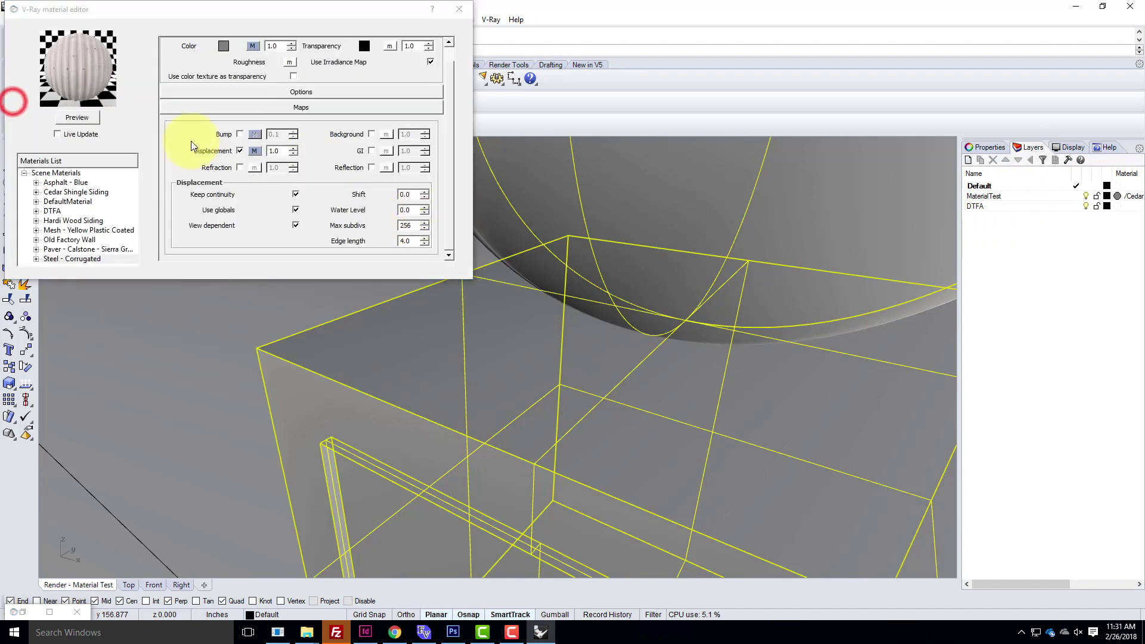
right_click(73, 260)
left_click(135, 370)
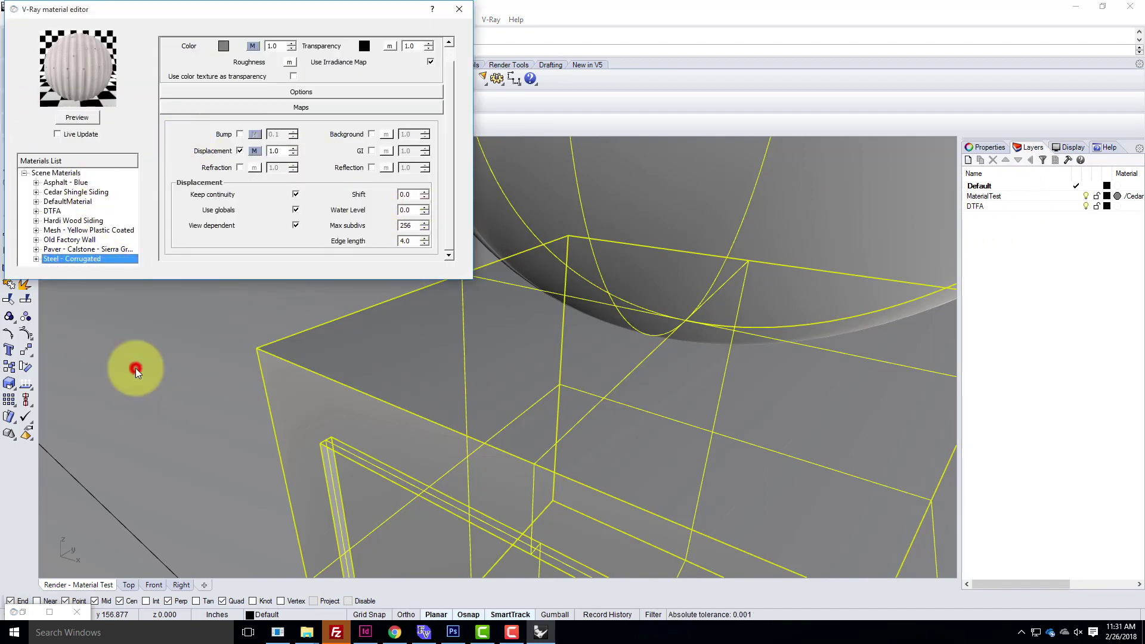
left_click(529, 266)
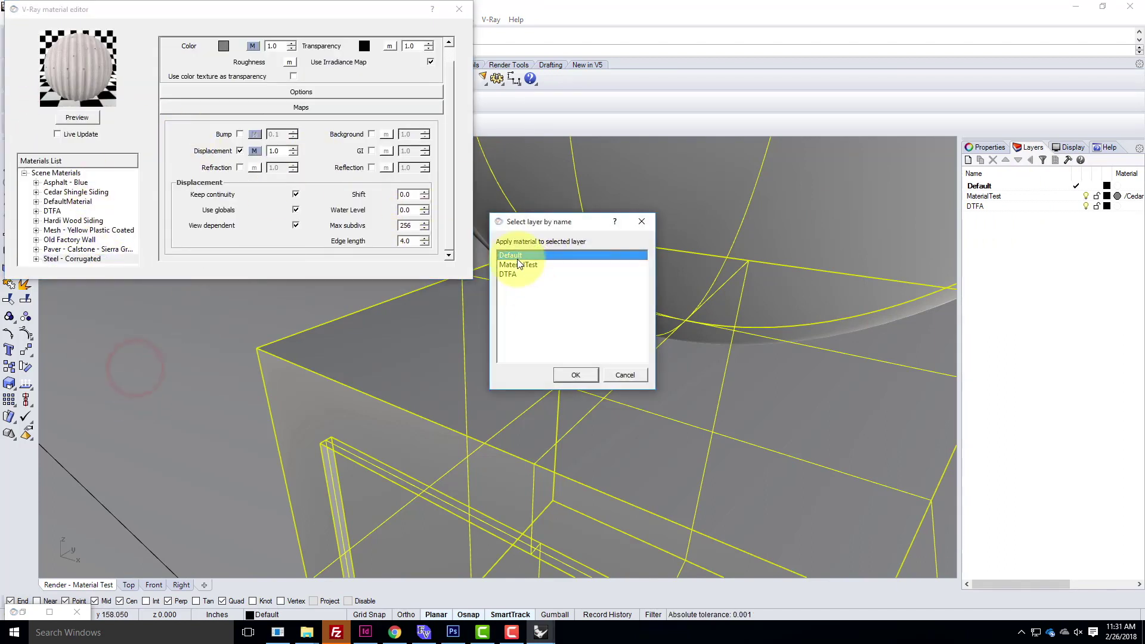
left_click(644, 374)
Apply the Steel - Corrugated material to the selected model objects and close the material editor
right_click(61, 259)
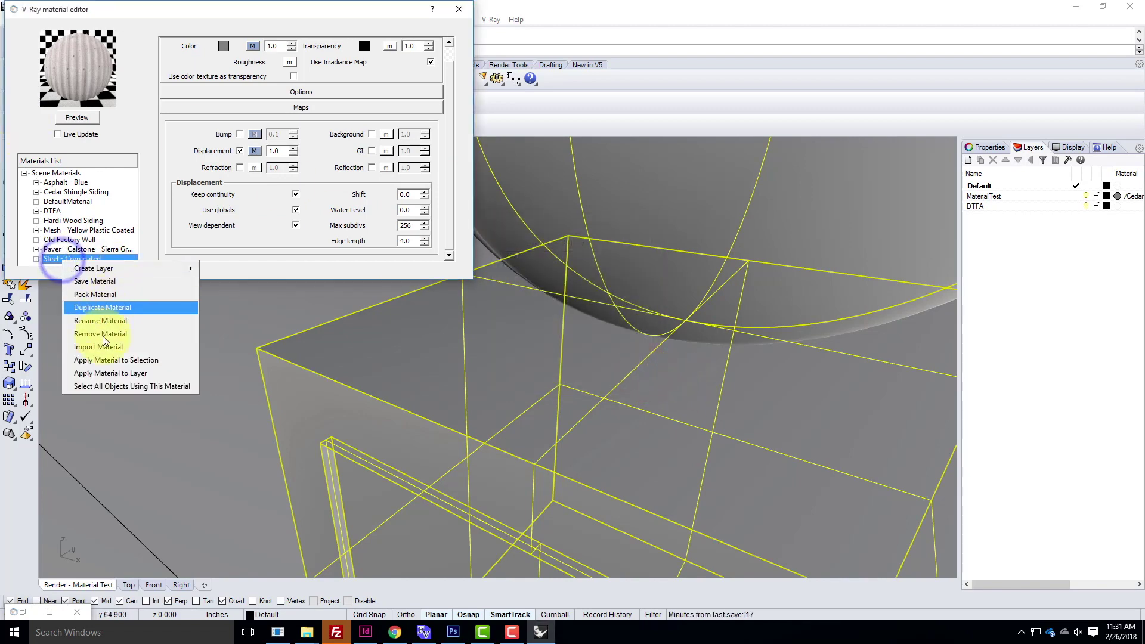
left_click(141, 359)
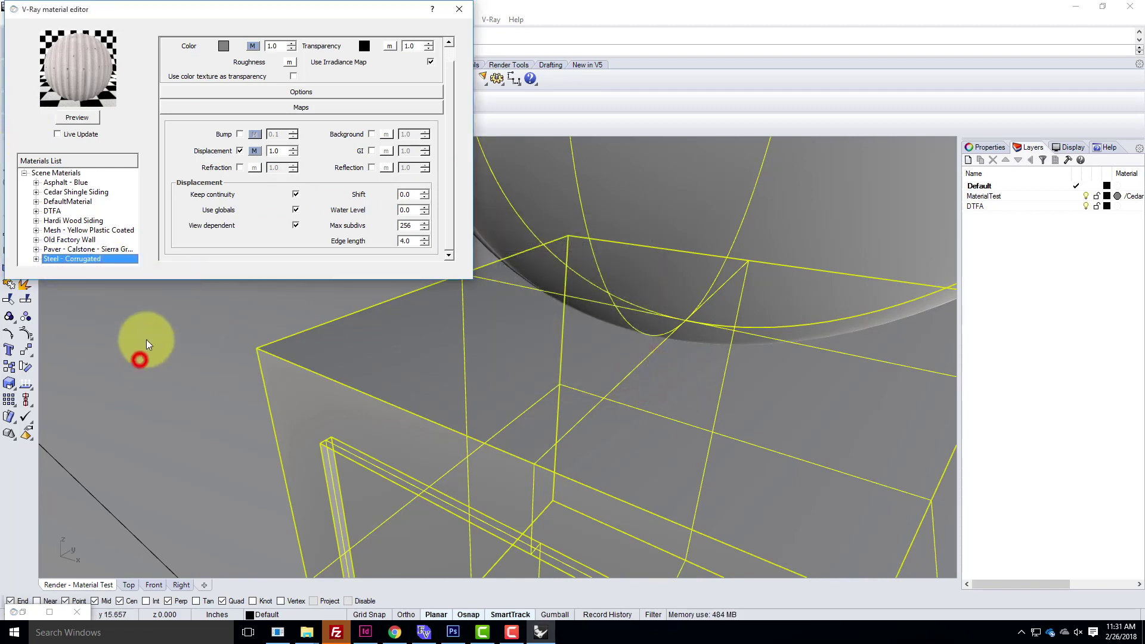
left_click(463, 9)
Render the Material Test view with V-Ray, inspect the corrugated result in the frame buffer, and minimize it
left_click(62, 102)
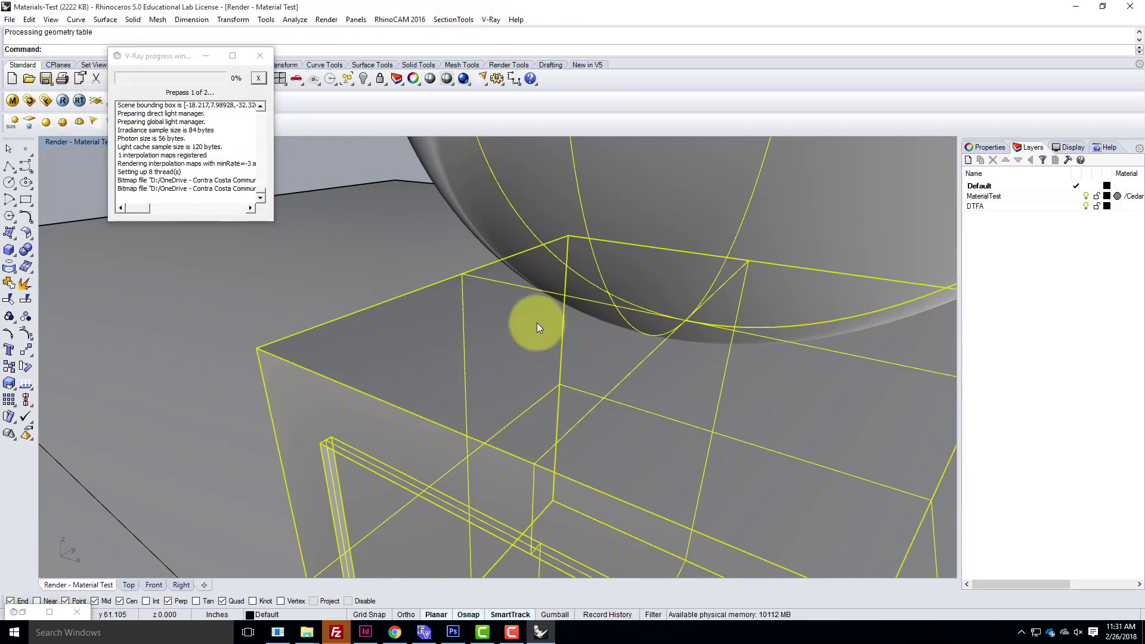
left_click(50, 612)
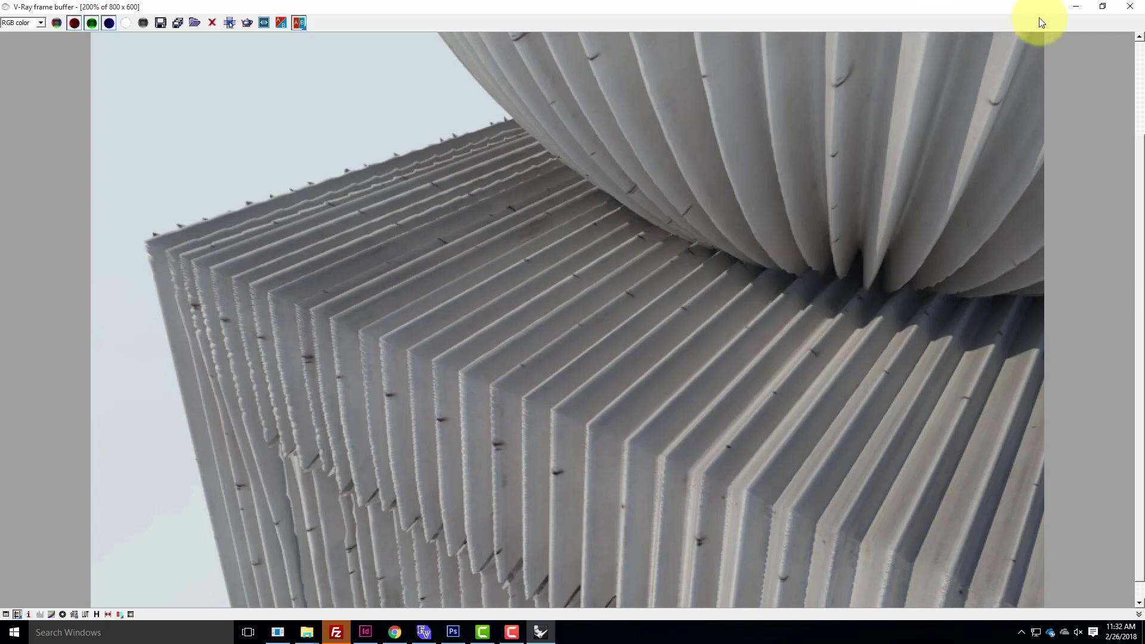
left_click(1074, 6)
Reopen the V-Ray material editor, try a displacement amount of 10 on Steel - Corrugated, and restore it to 1.0
left_click(12, 102)
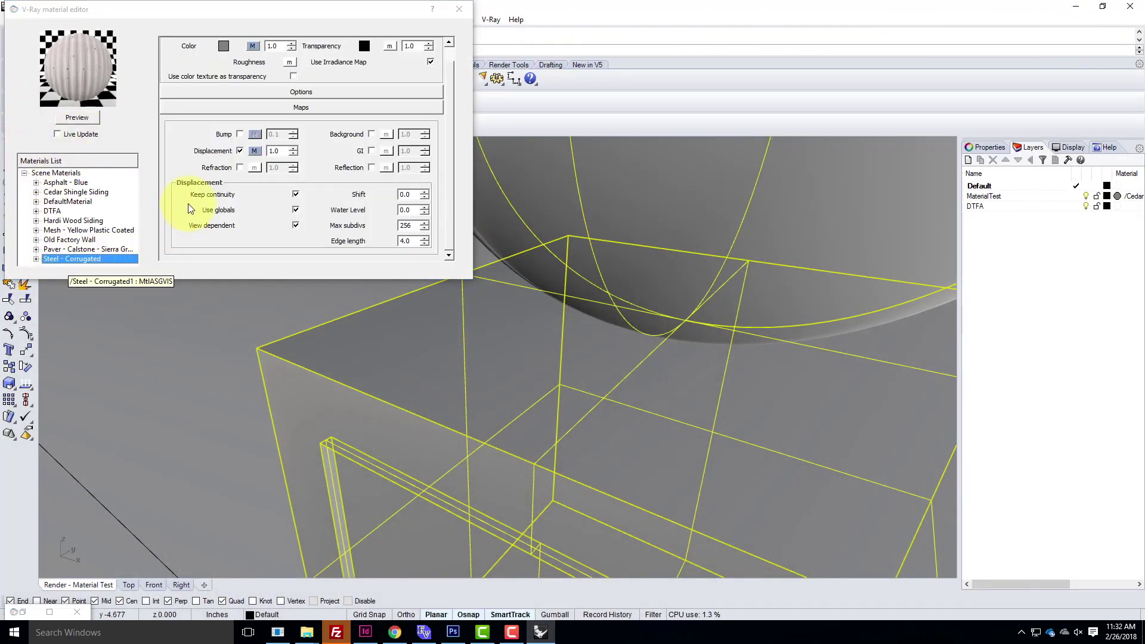
double_click(278, 151)
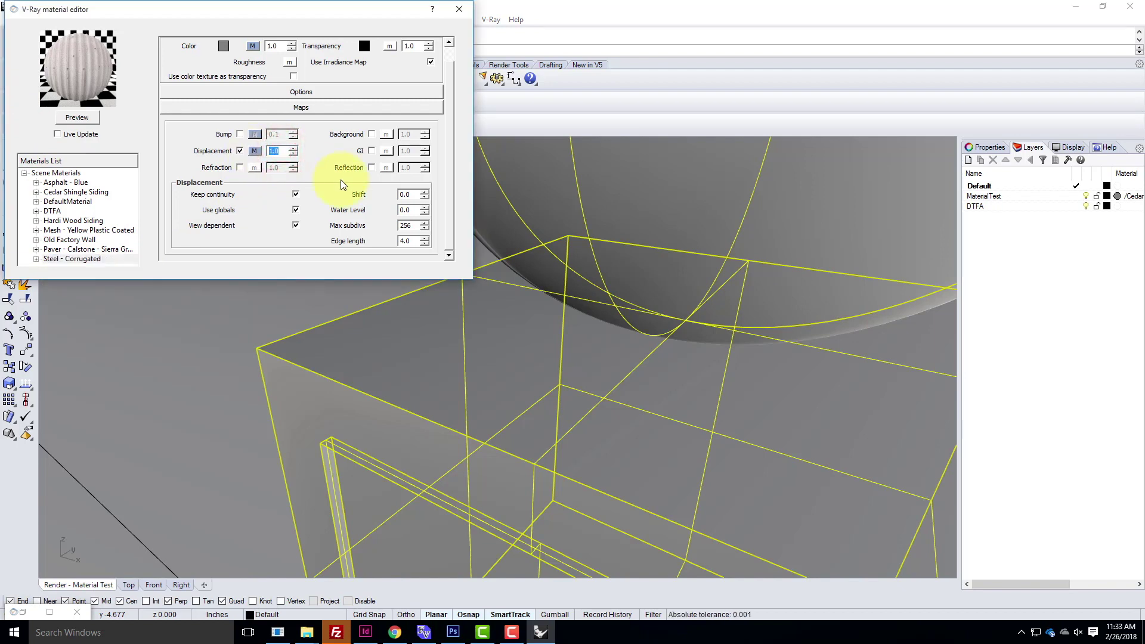
type("1")
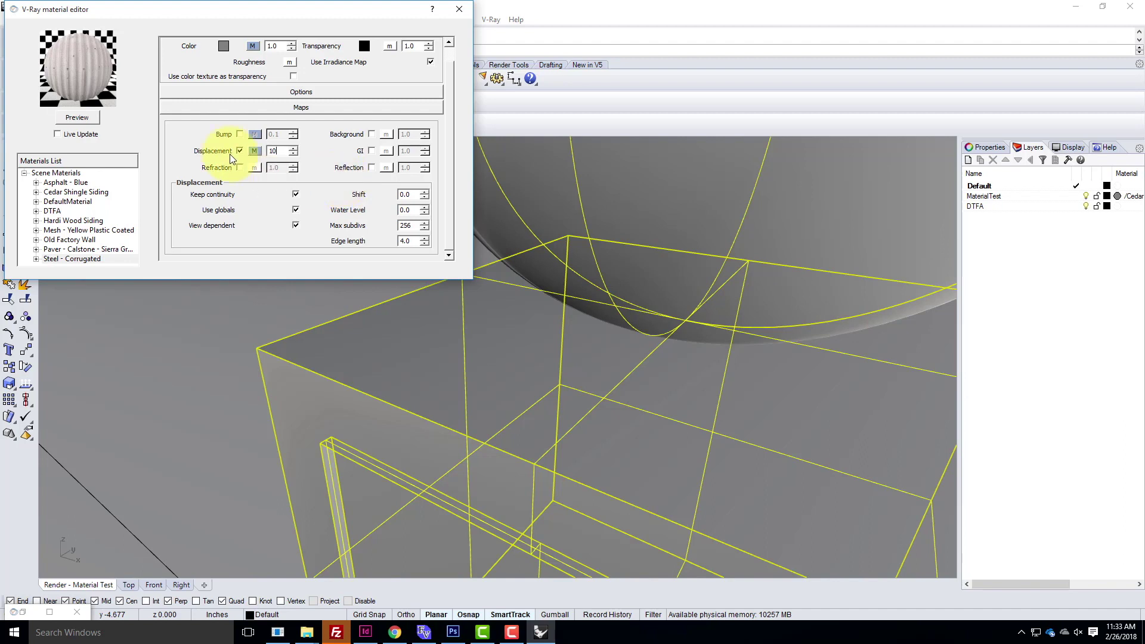
left_click_drag(278, 151, 259, 145)
type("1.")
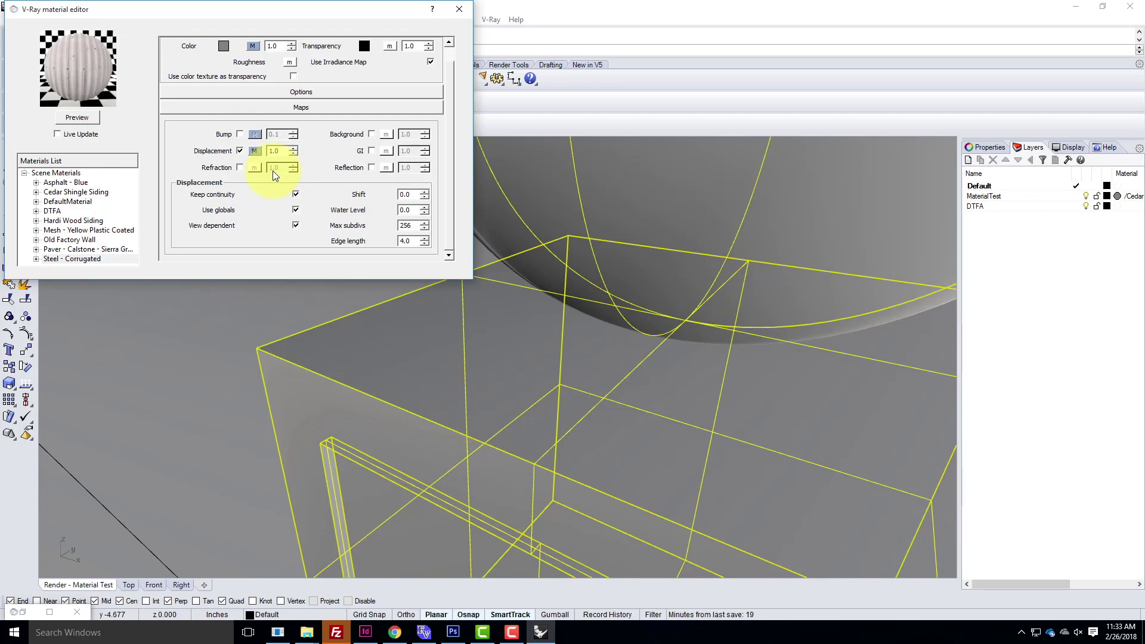
Switch to Photoshop, bring up Yellow Mesh Siding Example.jpg, and brush red labels "1." and "P" beside the uppermost yellow mesh sheet
left_click(453, 633)
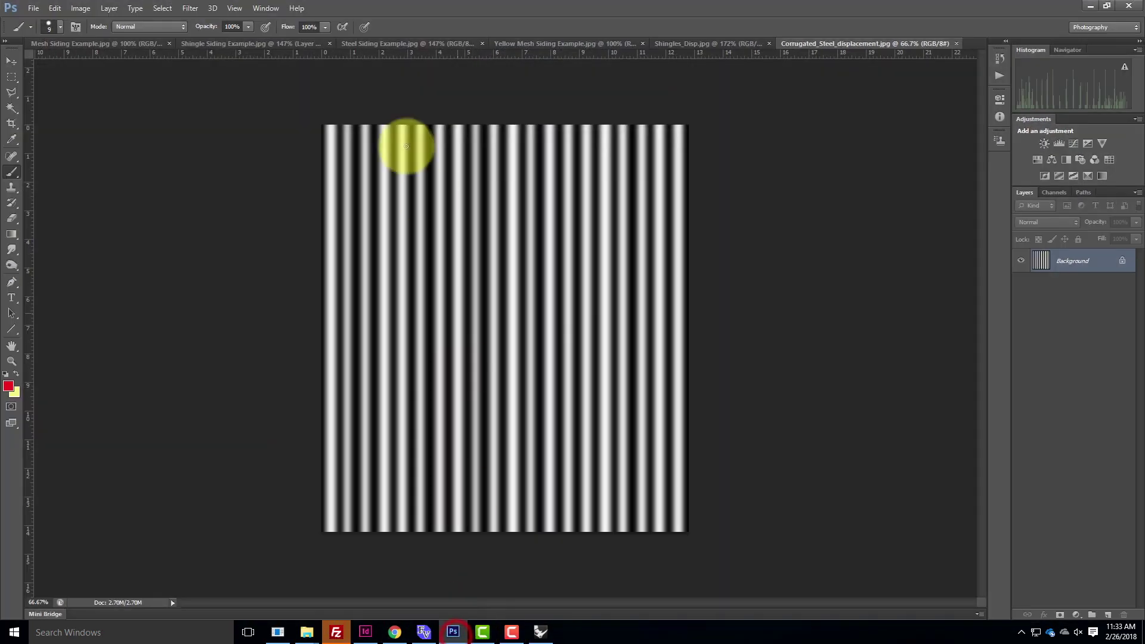
left_click(410, 43)
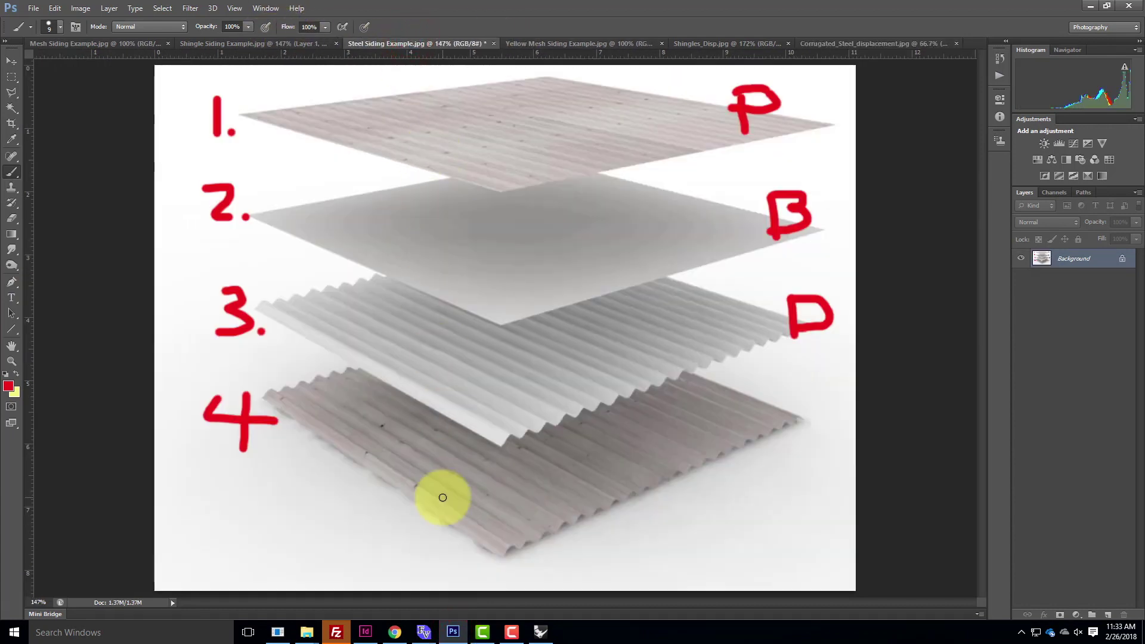
left_click(545, 46)
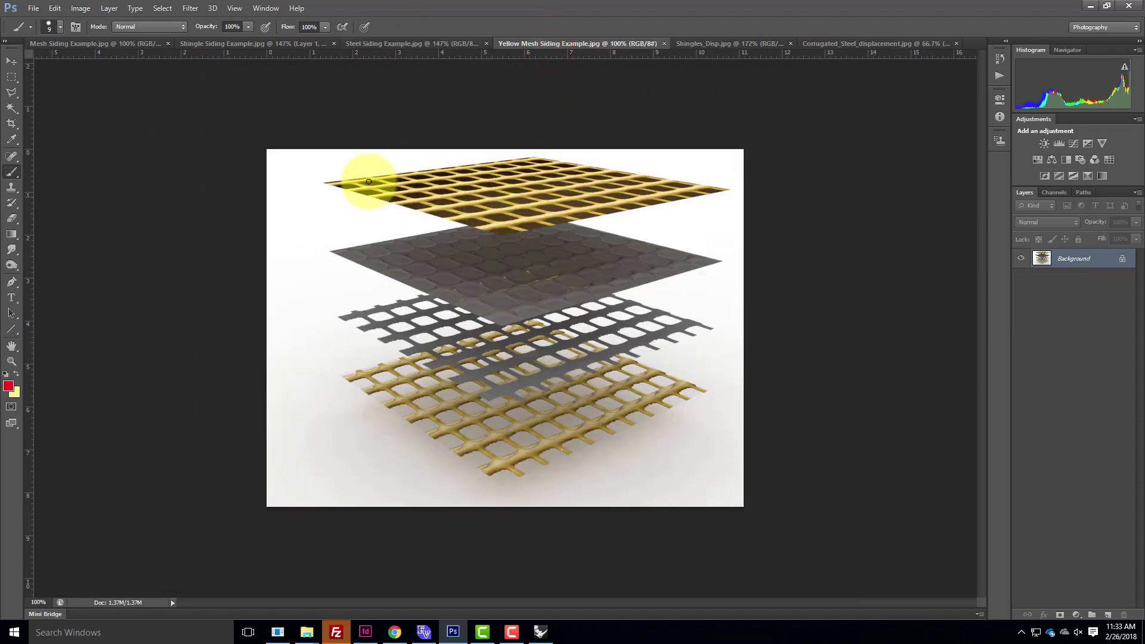
left_click_drag(306, 171, 307, 200)
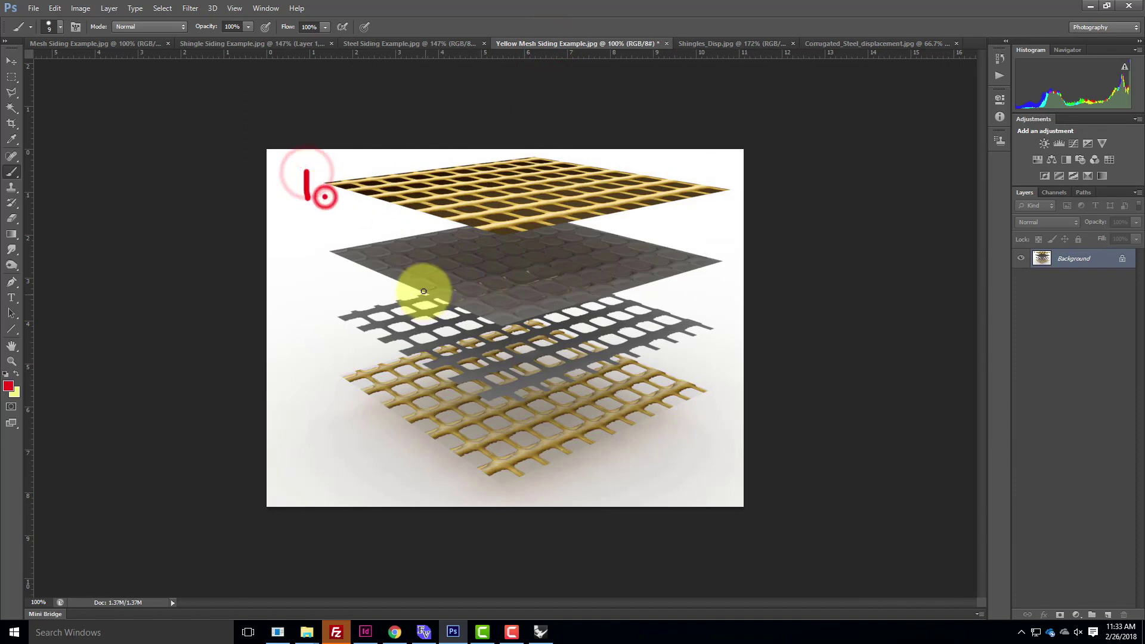
left_click(702, 173)
mouse_move(703, 213)
left_mouse_down()
mouse_move(700, 171)
mouse_move(710, 172)
left_mouse_up()
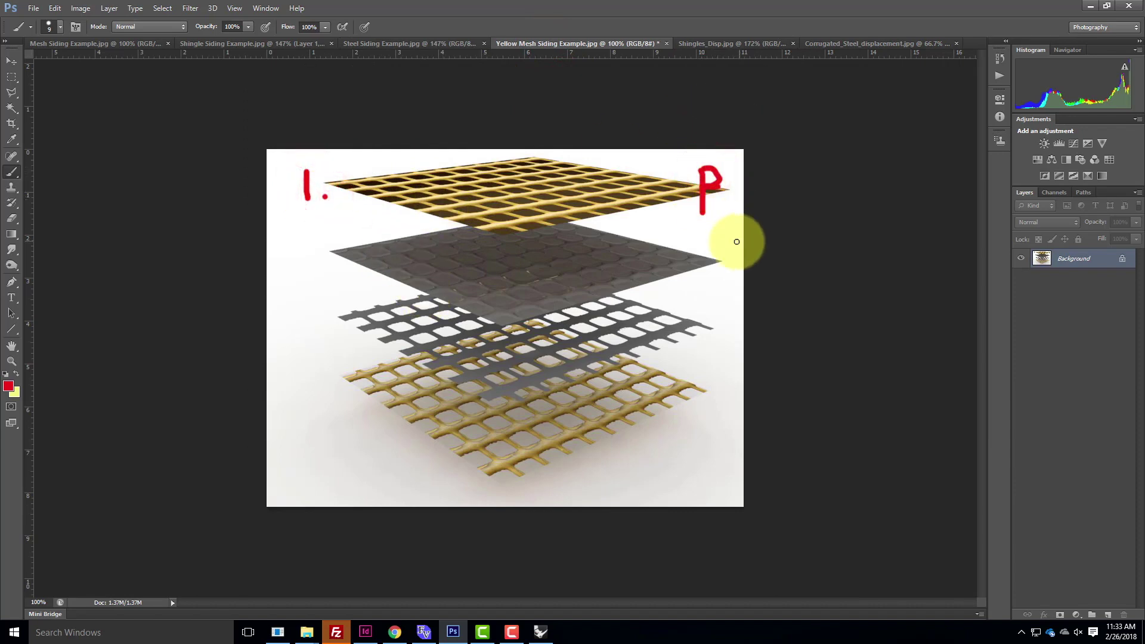
Brush red labels "2." and "B" beside the solid dark grey bump sheet of the mesh example
left_click_drag(302, 230, 340, 265)
left_click(345, 264)
mouse_move(692, 241)
left_mouse_down()
mouse_move(706, 243)
mouse_move(683, 275)
left_mouse_up()
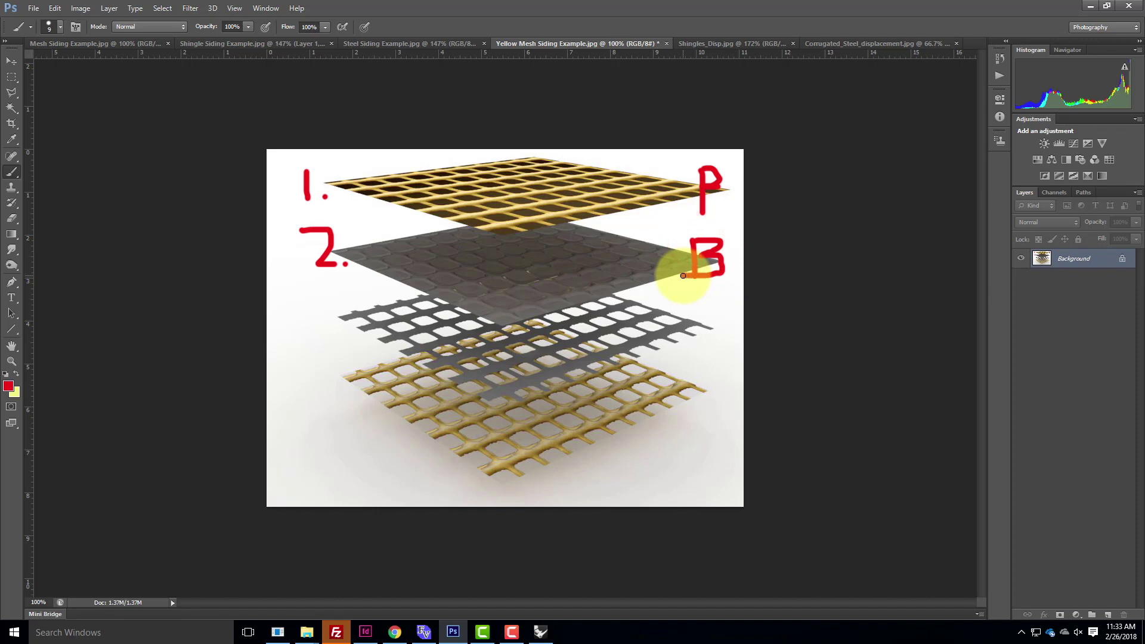
Brush red labels "3." and "T" beside the grey cut-out mesh sheet and "4" beside the final yellow mesh
mouse_move(312, 309)
left_mouse_down()
mouse_move(341, 330)
mouse_move(320, 344)
left_mouse_up()
left_click(348, 345)
mouse_move(704, 315)
left_mouse_down()
mouse_move(702, 356)
mouse_move(695, 316)
mouse_move(742, 315)
left_mouse_up()
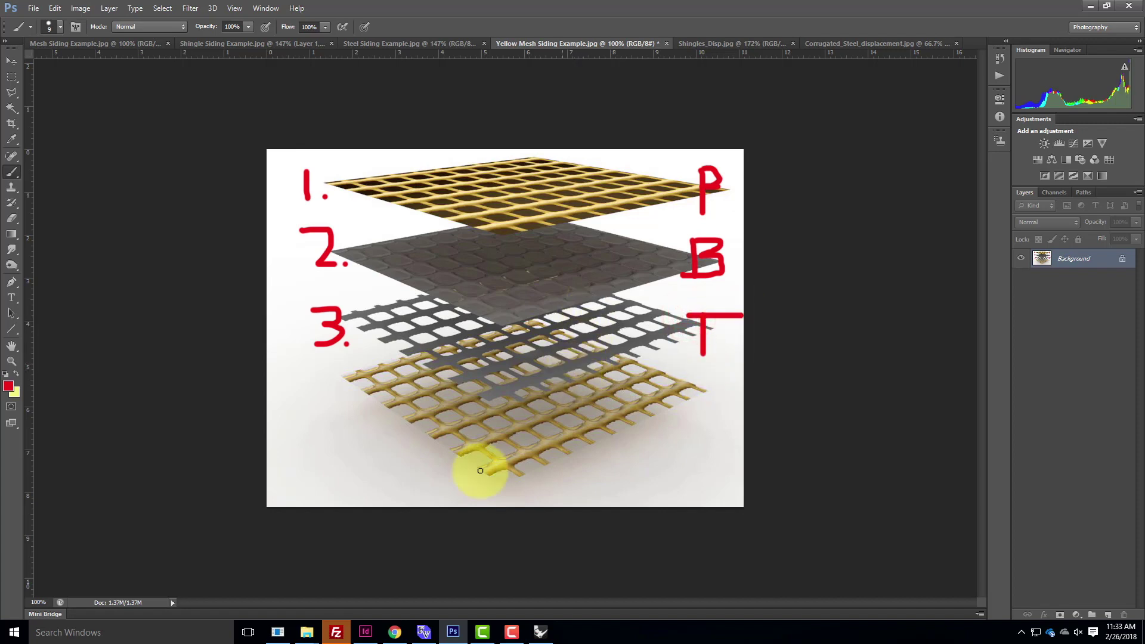
mouse_move(326, 404)
left_mouse_down()
mouse_move(328, 420)
mouse_move(341, 413)
mouse_move(343, 452)
left_mouse_up()
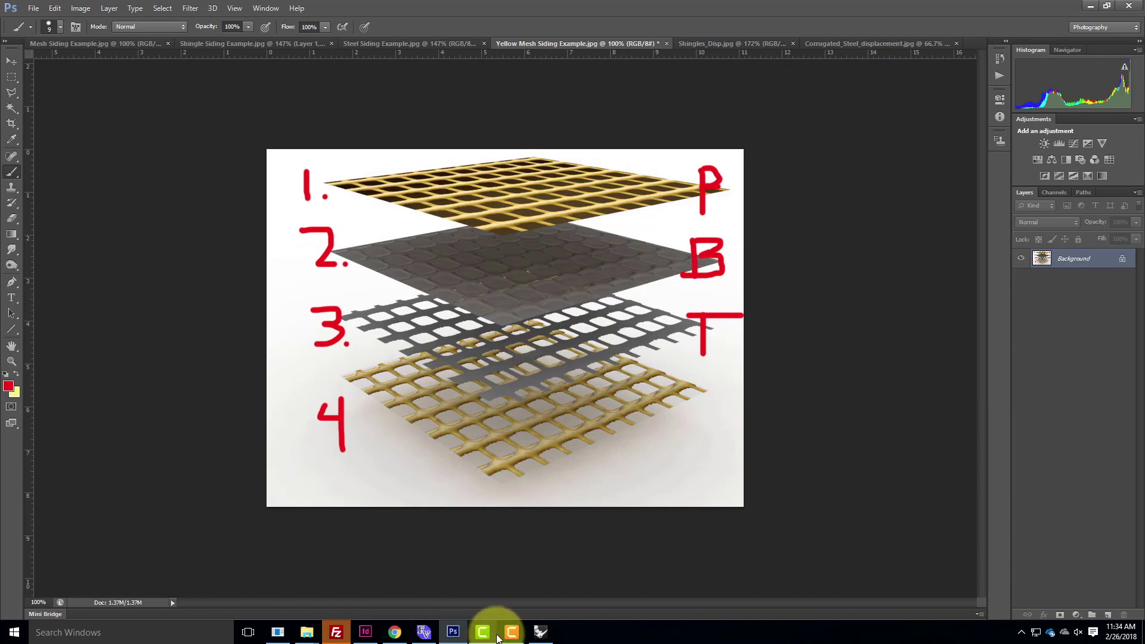
Switch to Rhino and import the Mesh - Yellow Plastic Coated material from the V-Ray Materials library's Metal > Metal Screens folder
left_click(537, 637)
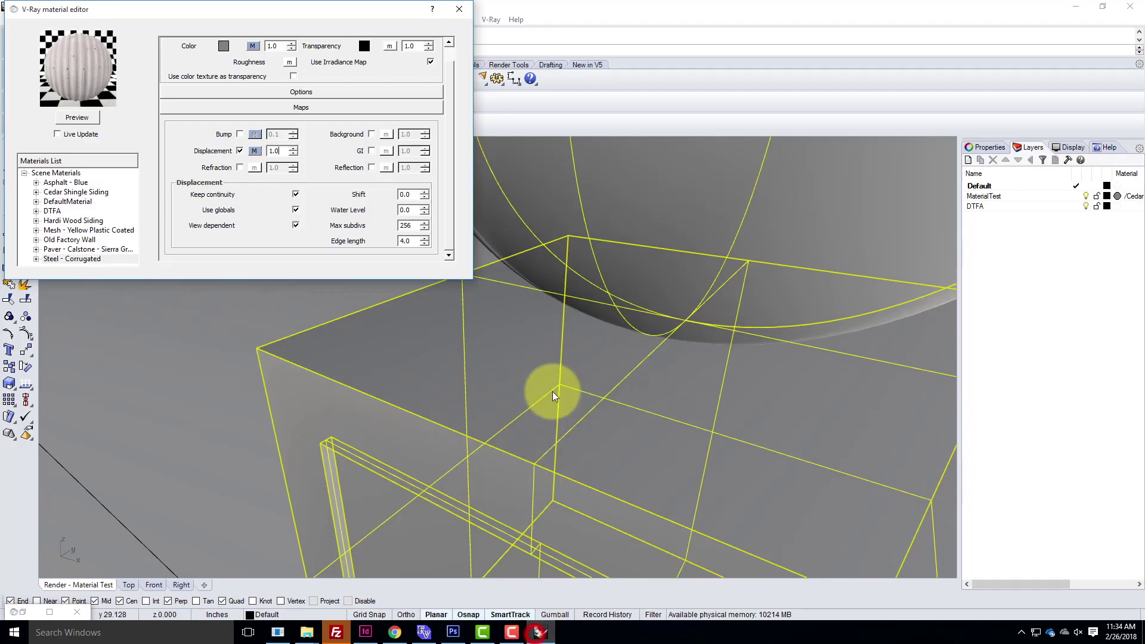
left_click(77, 257)
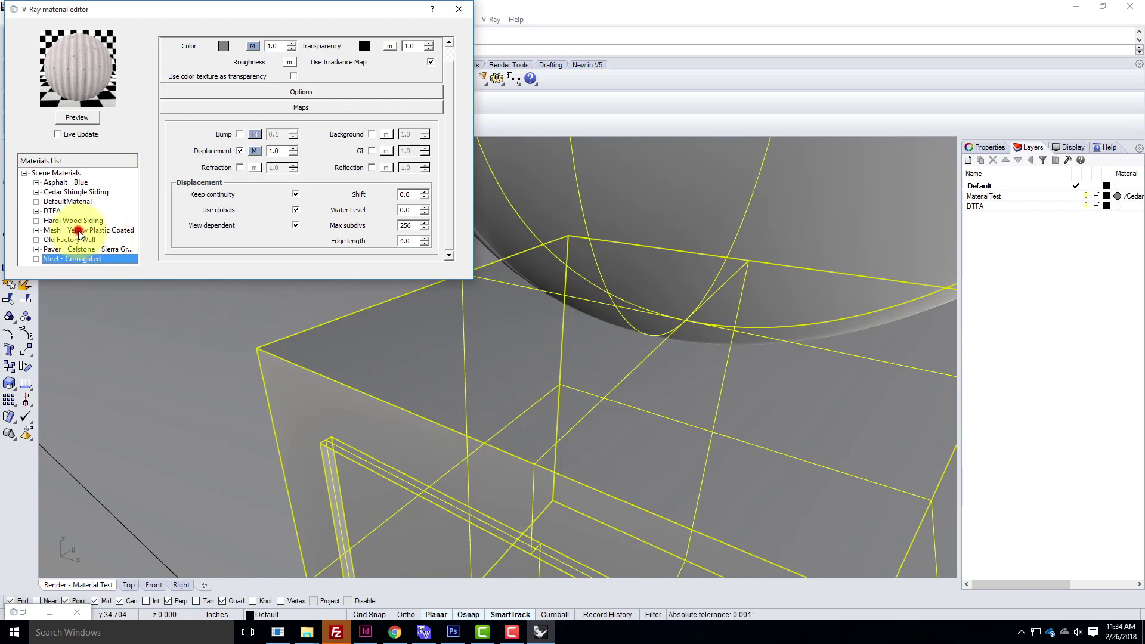
right_click(80, 232)
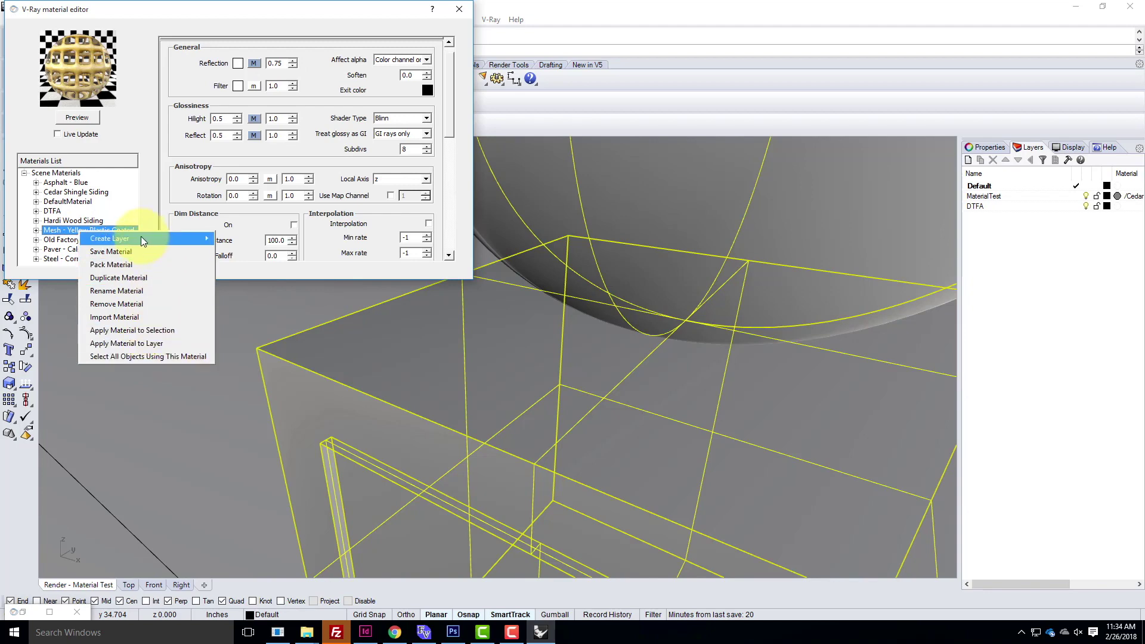
left_click(127, 317)
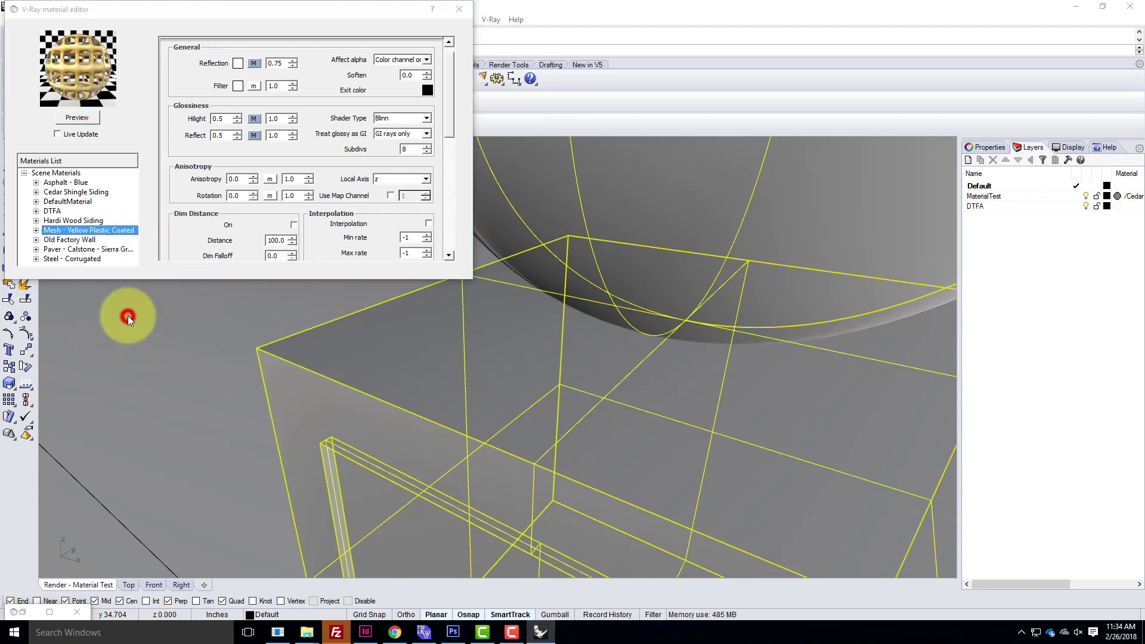
left_click(236, 28)
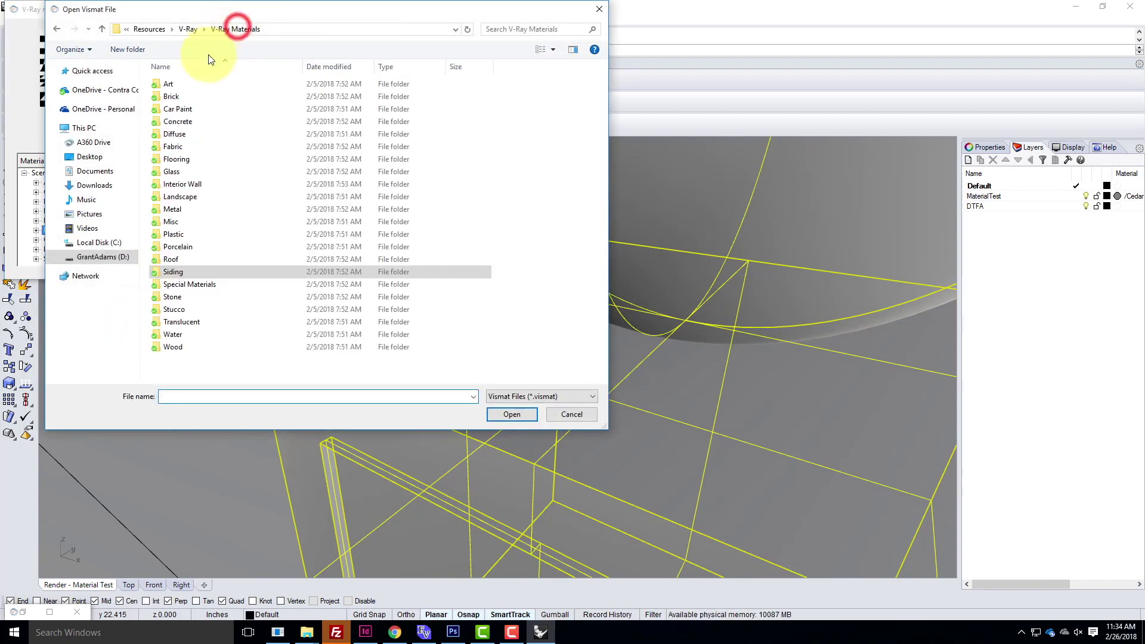
double_click(176, 209)
double_click(181, 160)
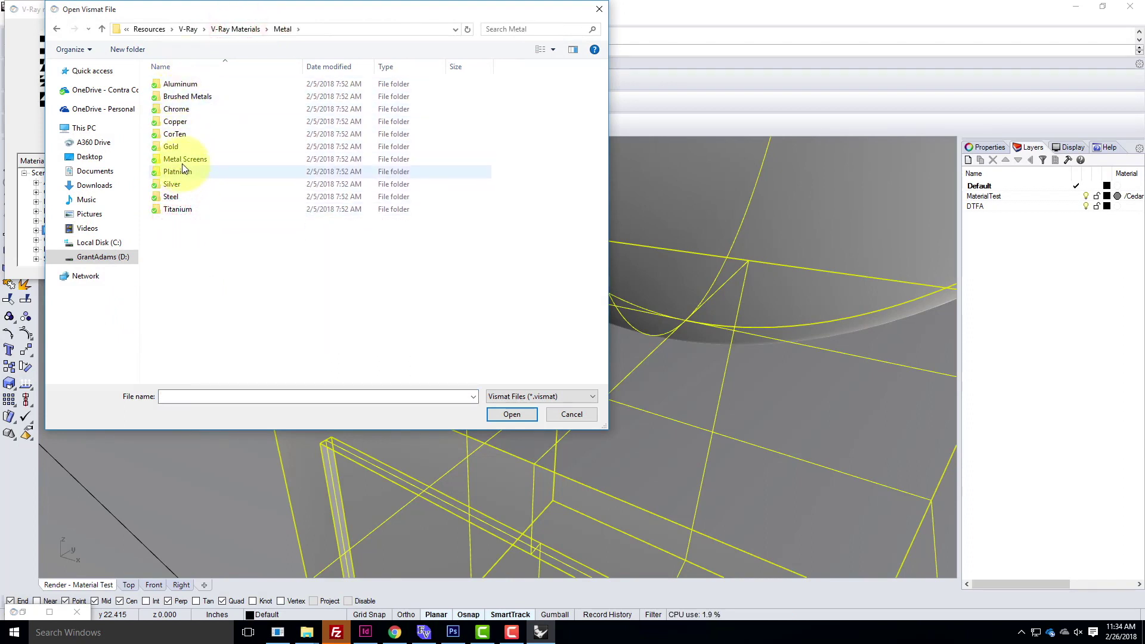
double_click(199, 85)
left_click(203, 84)
key("Return")
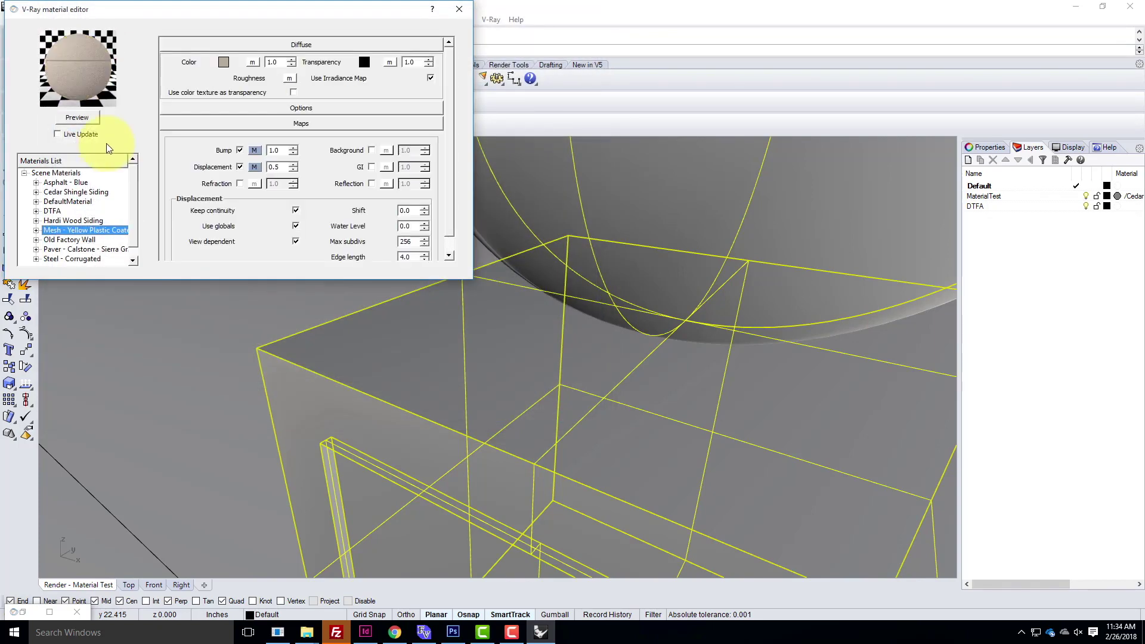
Apply the Mesh - Yellow Plastic Coated material to the selected test objects
right_click(96, 231)
left_click(95, 231)
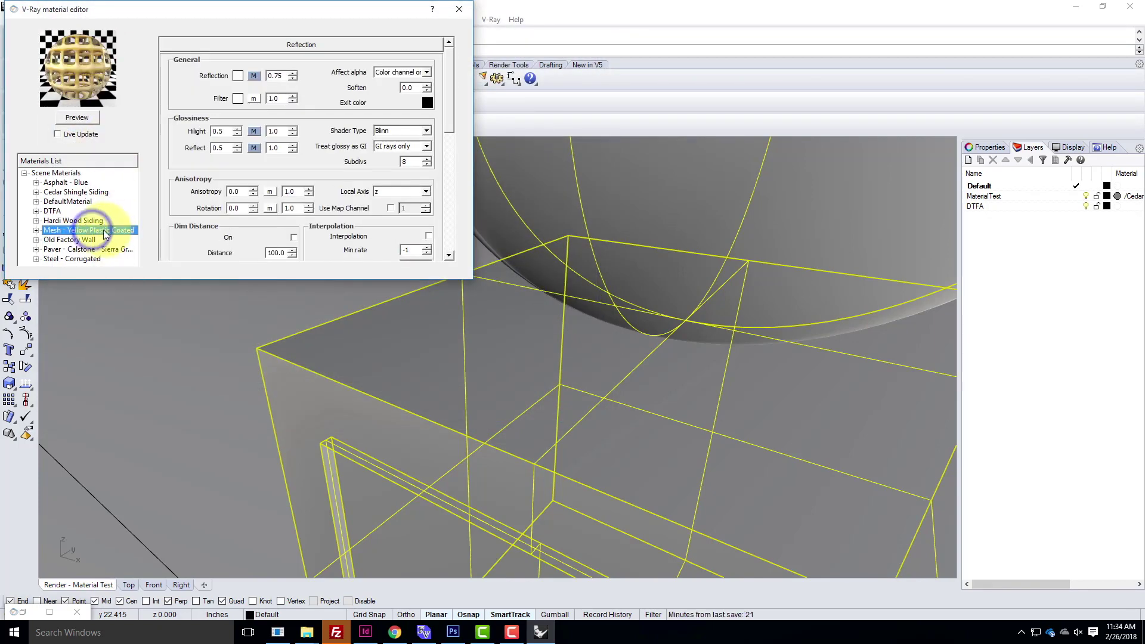
right_click(99, 231)
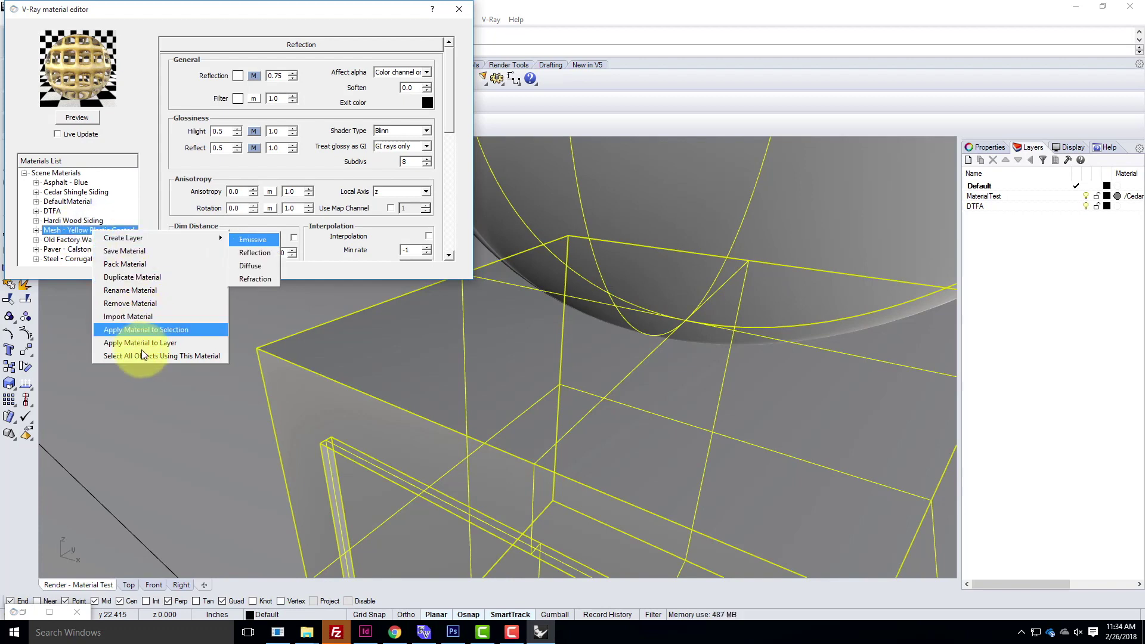
left_click(148, 328)
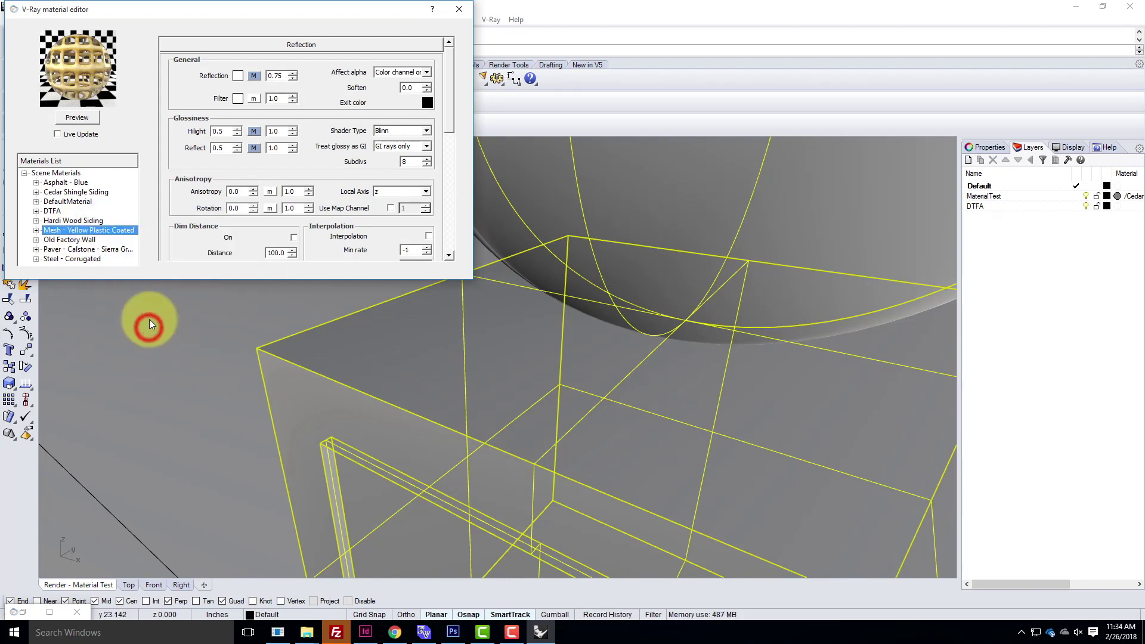
Inspect the mesh material's diffuse color map, browsing to yellow_mesh_diffuse in its texture folder and leaving the bitmap as assigned
left_click(321, 45)
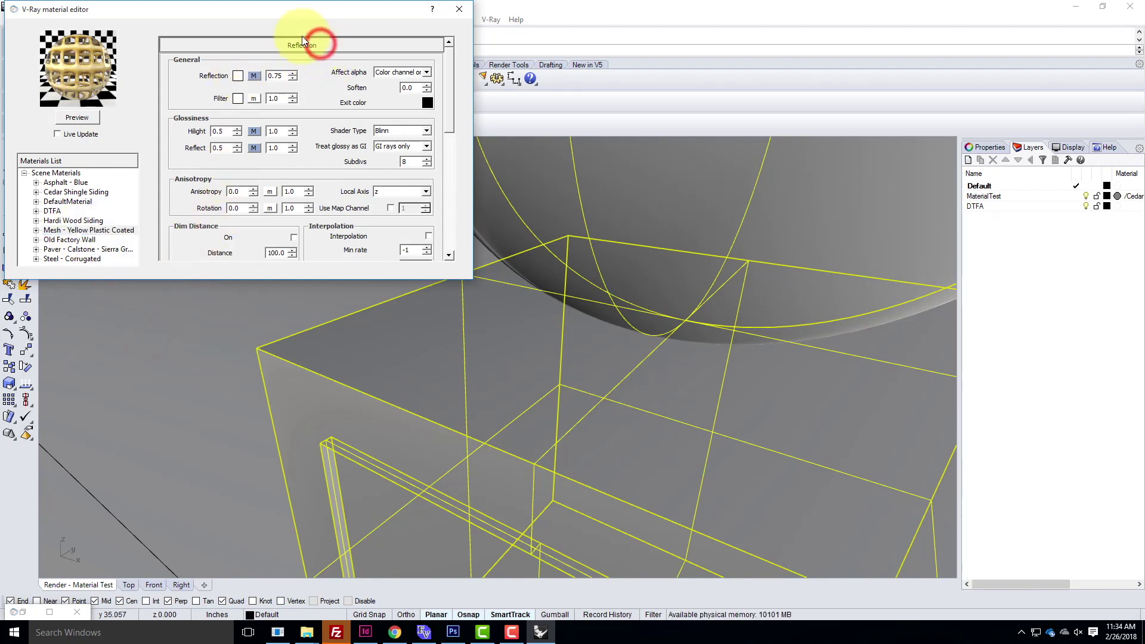
left_click(292, 63)
left_click(294, 92)
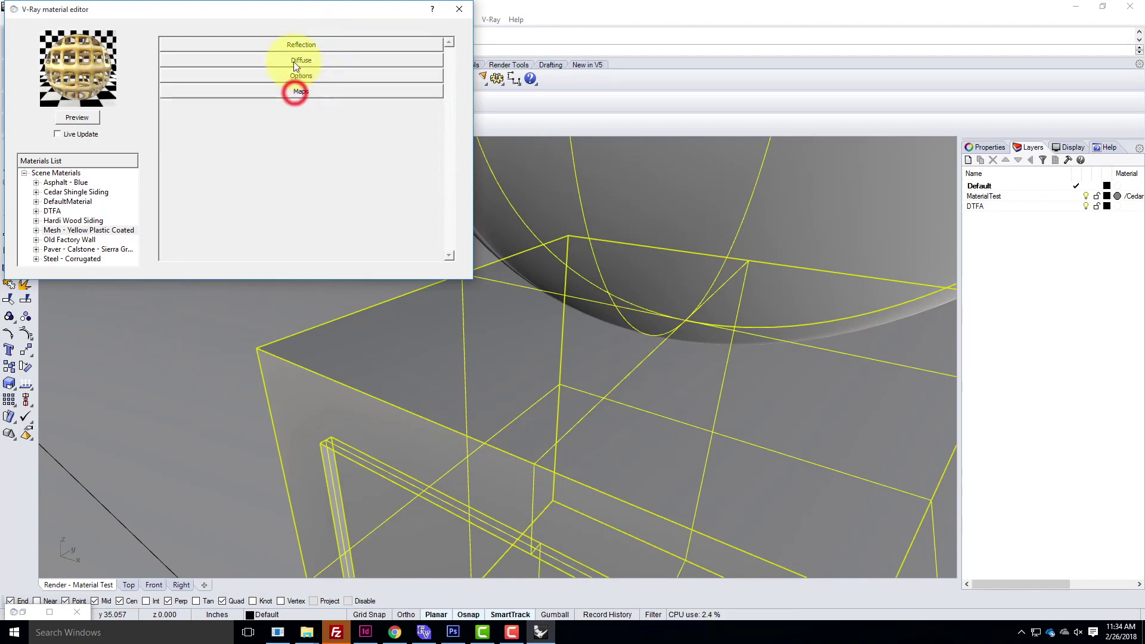
left_click(294, 62)
left_click(253, 78)
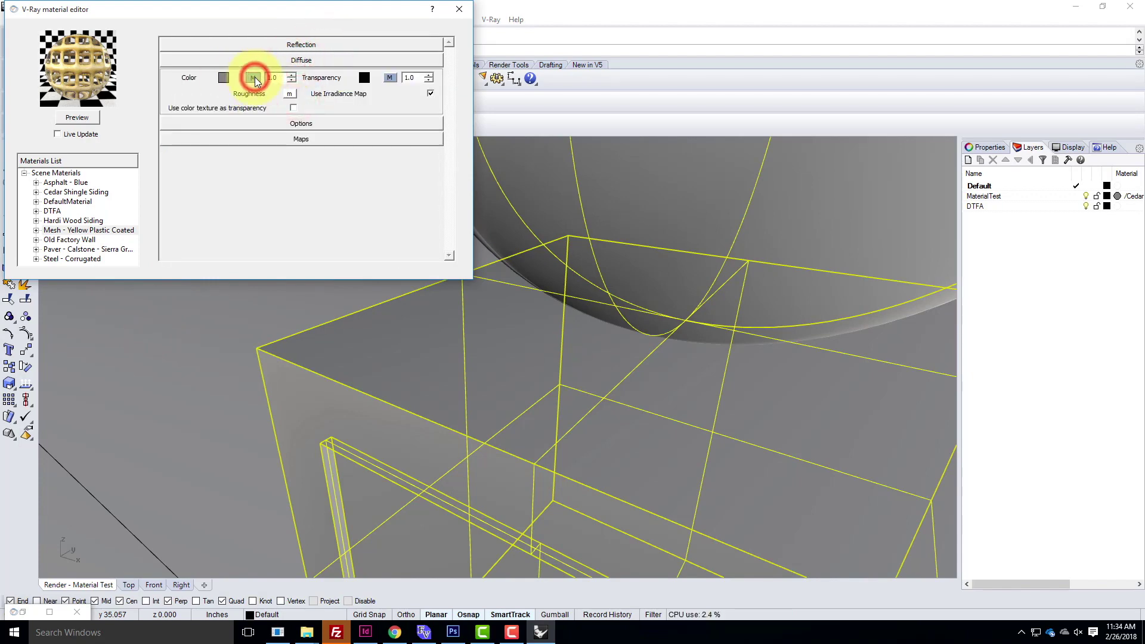
left_click(605, 229)
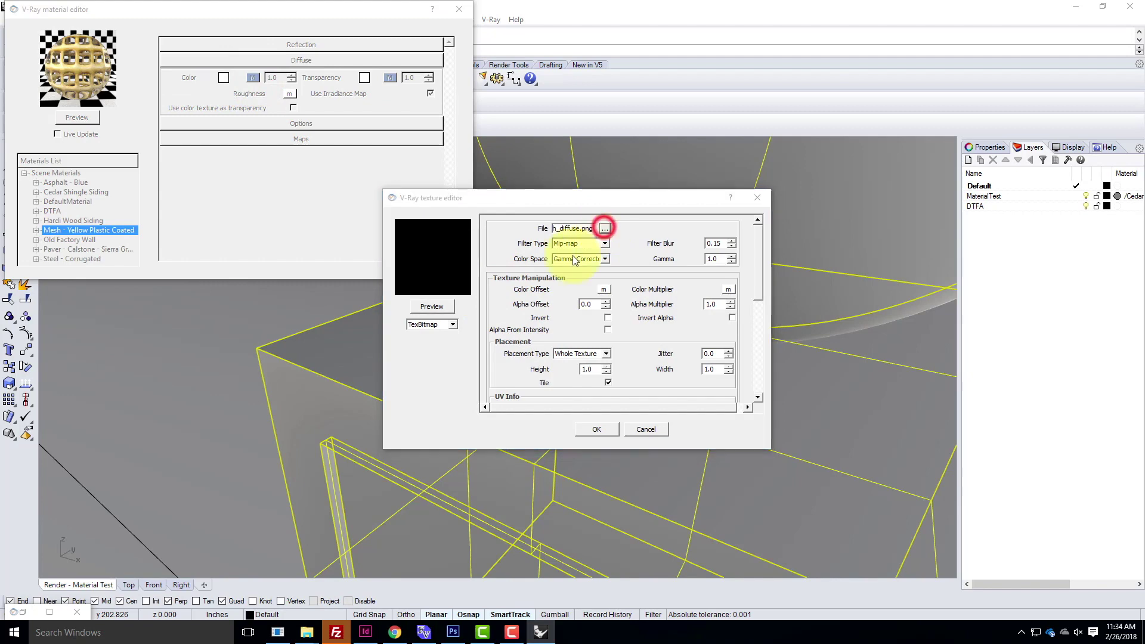
left_click(663, 271)
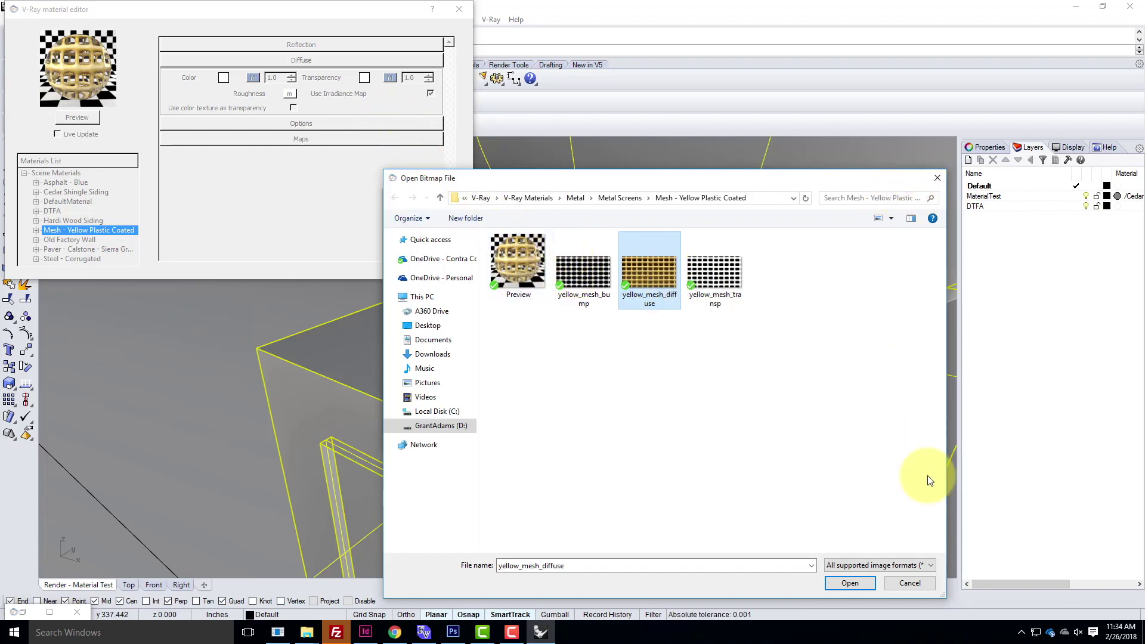
left_click(922, 587)
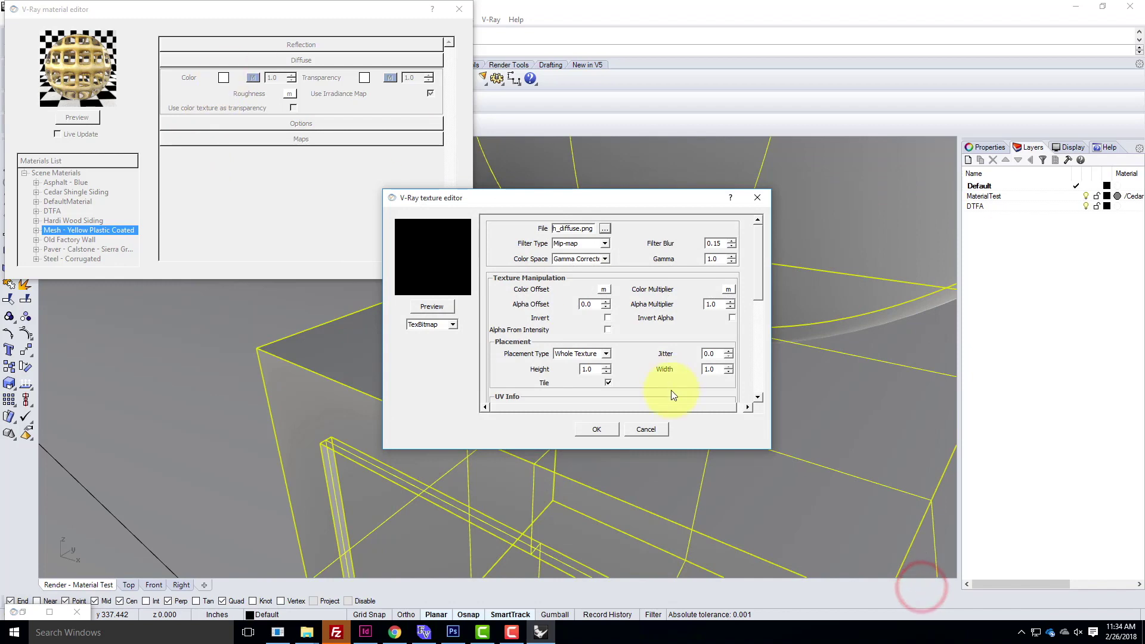
left_click(606, 426)
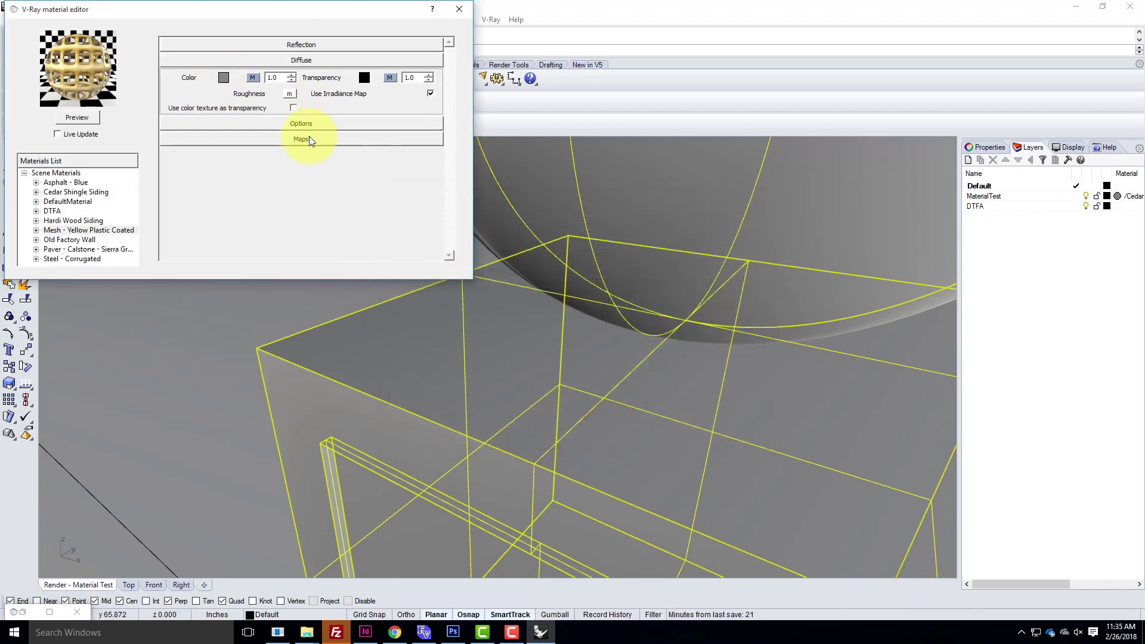
Examine the yellow mesh material's bump map texture and its bump setting
left_click(306, 138)
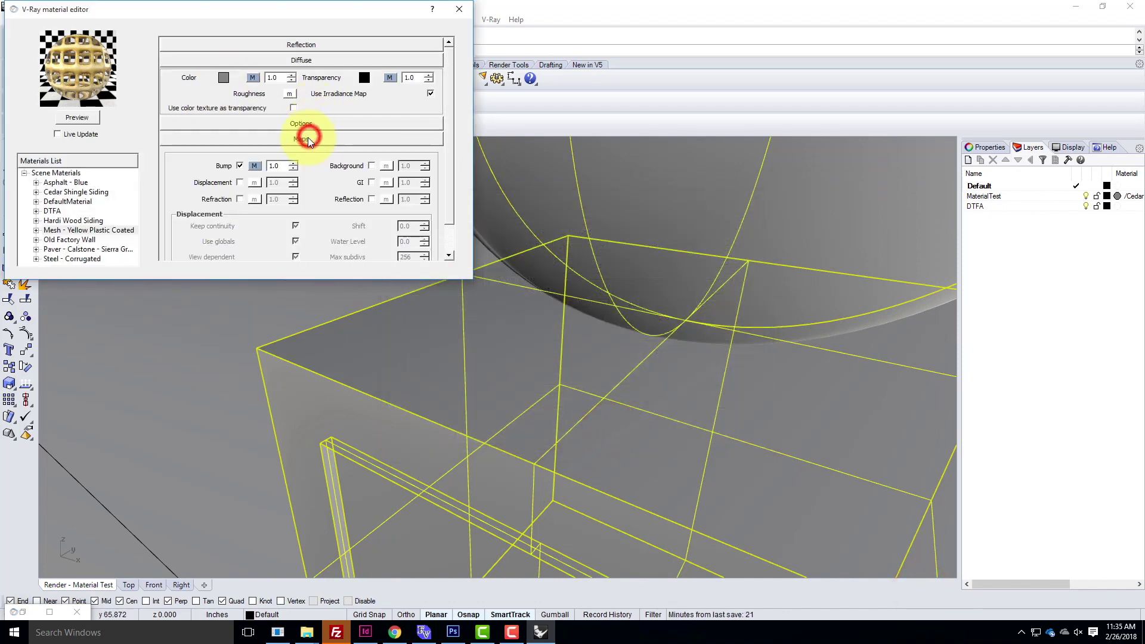
left_click(255, 166)
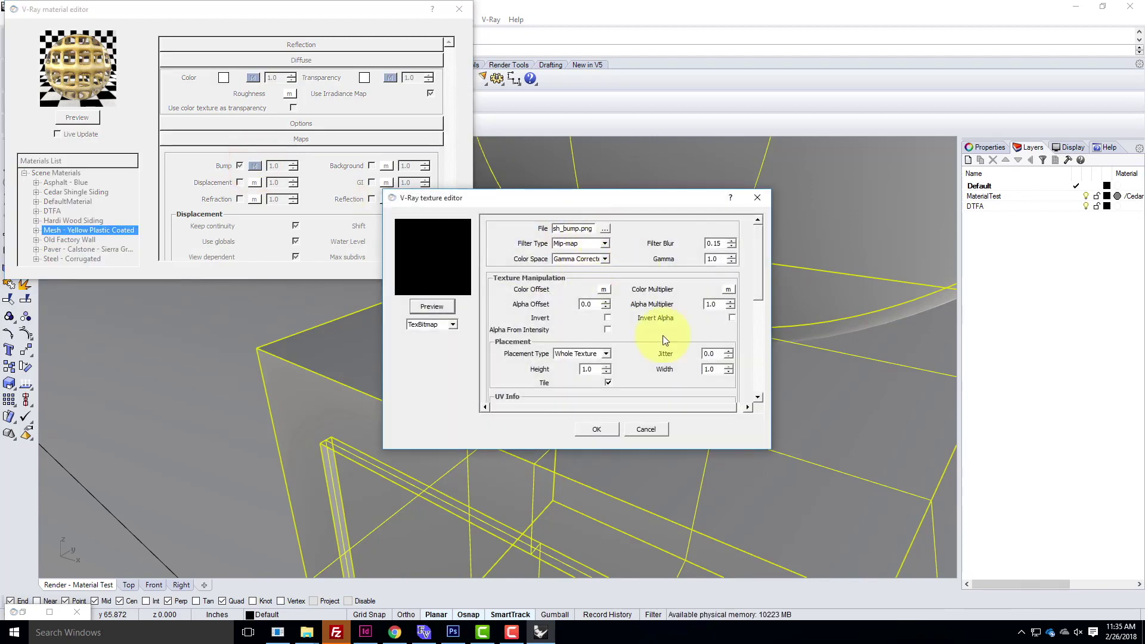
left_click(645, 429)
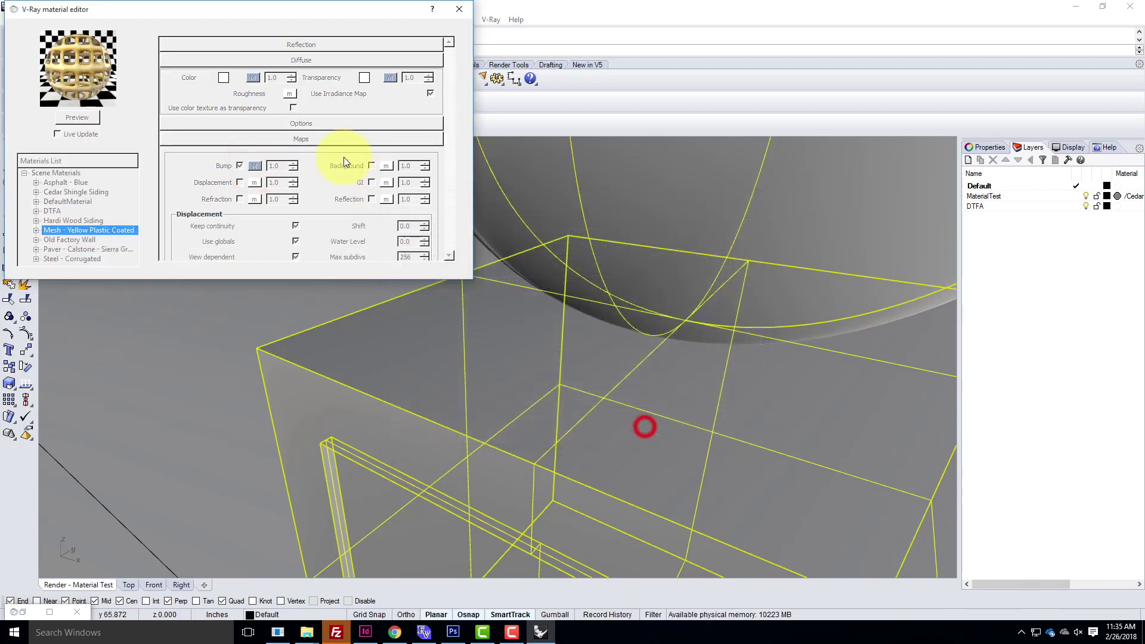
left_click(240, 166)
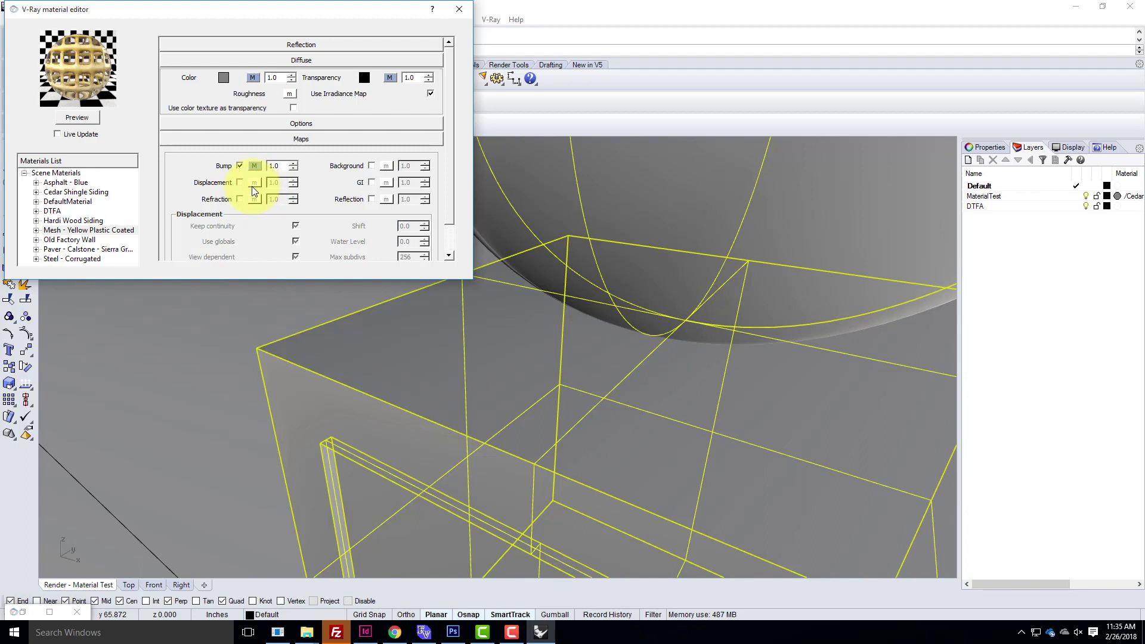
left_click(335, 139)
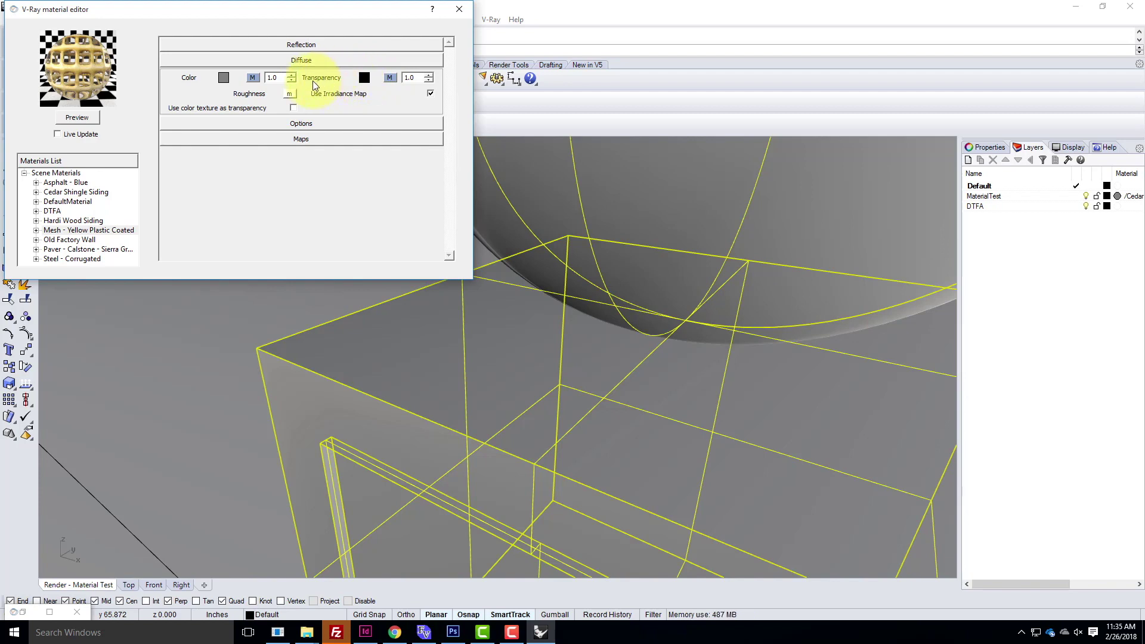
Examine the mesh's transparency map, locating yellow_mesh_transp in its texture folder and previewing the inverted bitmap
left_click(391, 79)
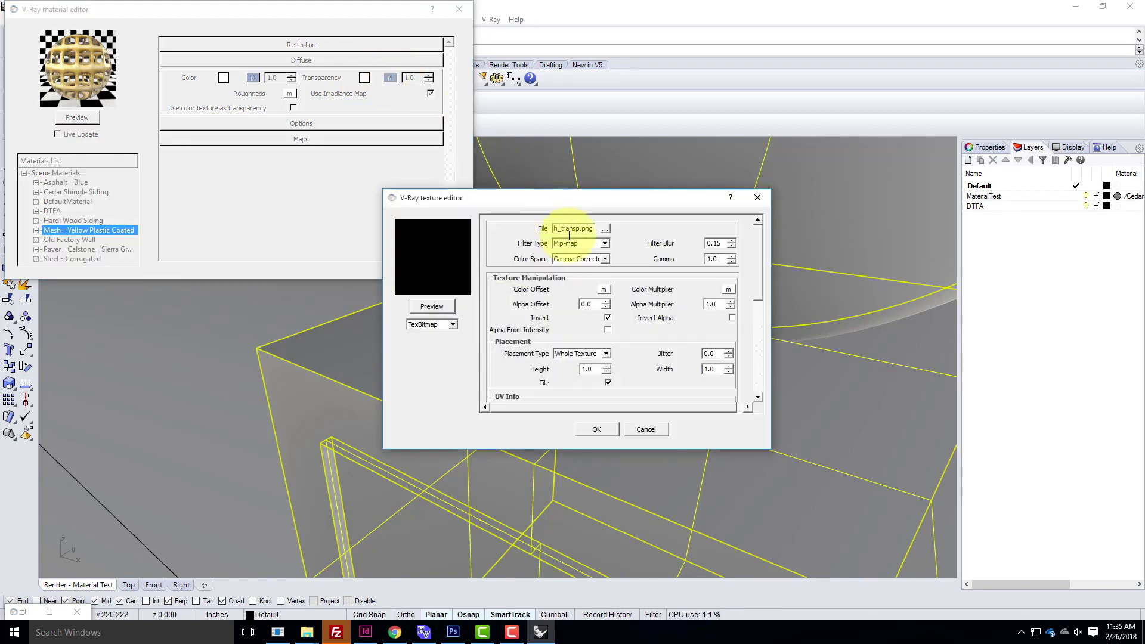
left_click(606, 229)
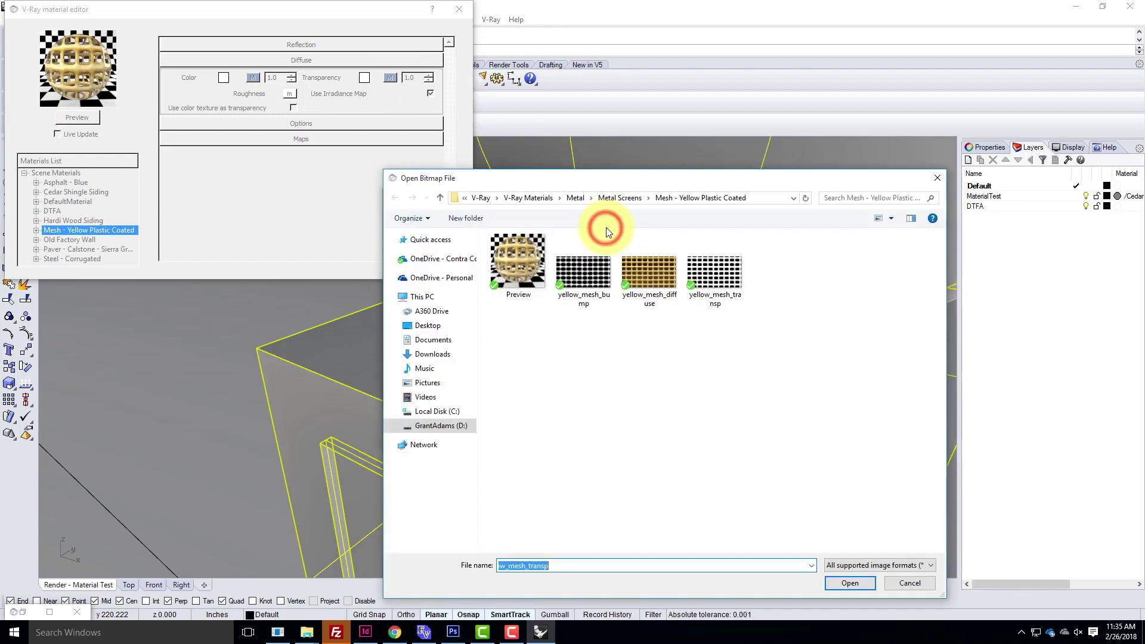
left_click(730, 285)
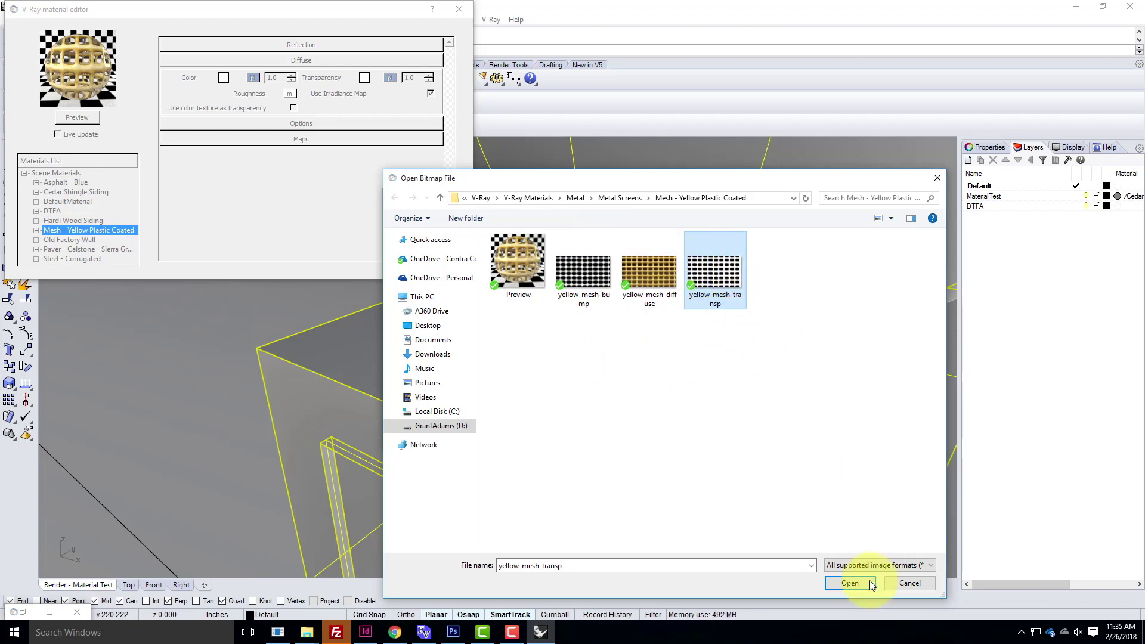
left_click(911, 583)
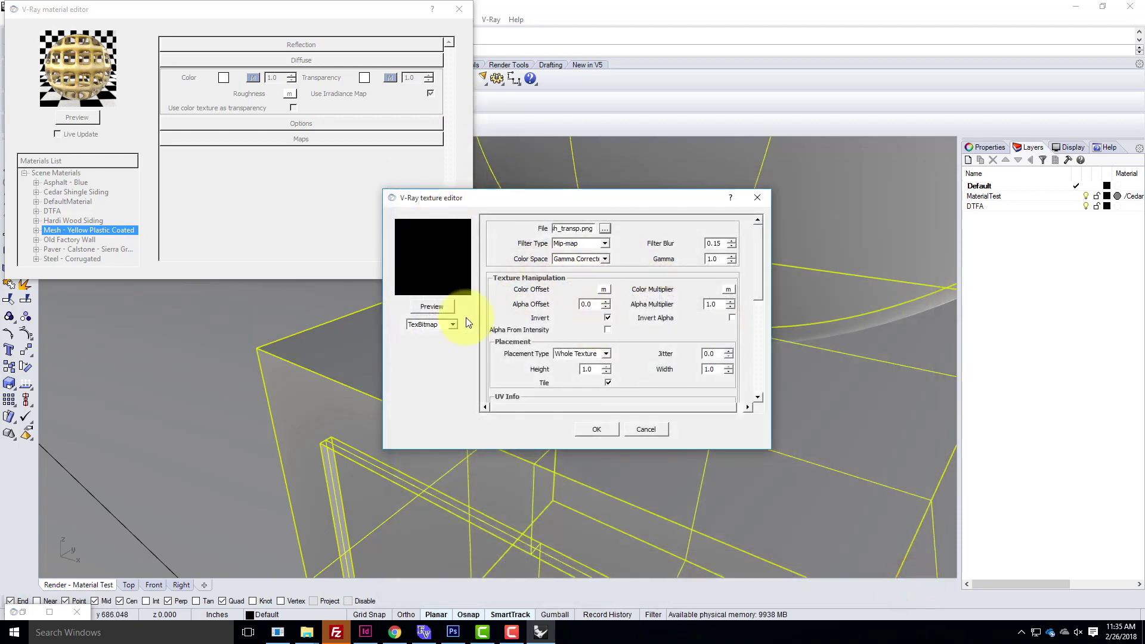
left_click(443, 308)
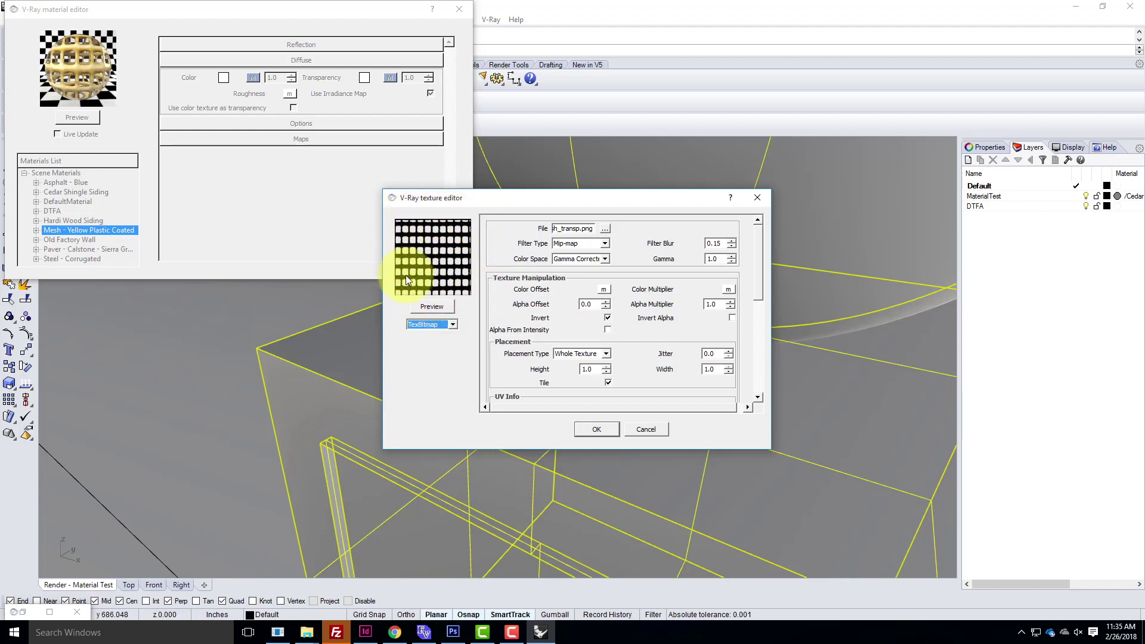
left_click(598, 429)
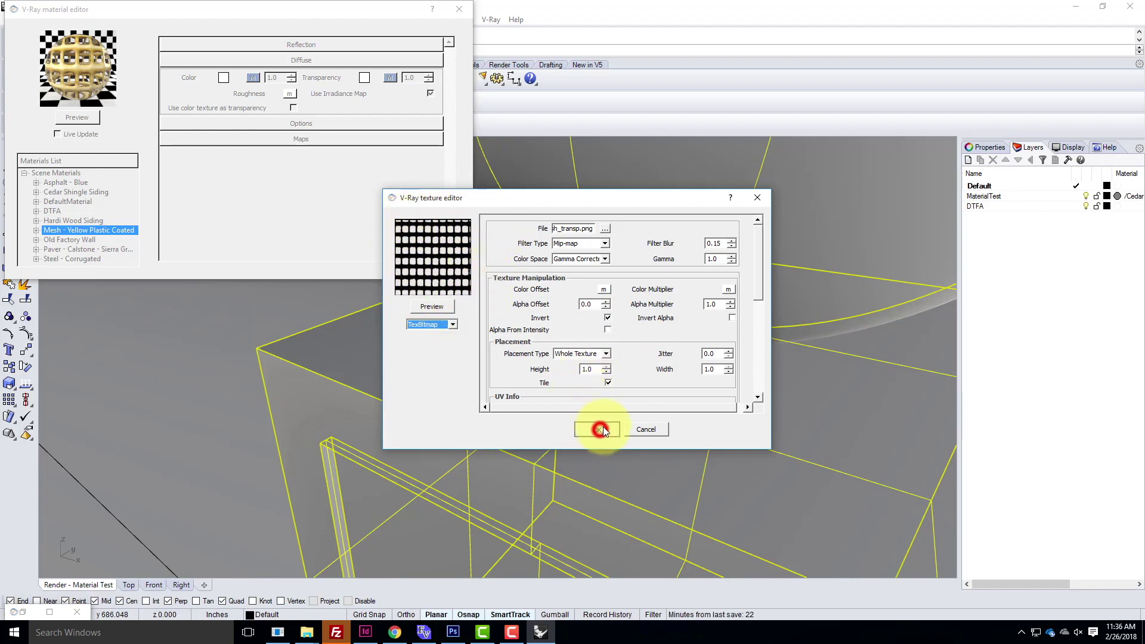
Render the Material Test view with the yellow mesh material and view the result in the V-Ray frame buffer
left_click(459, 8)
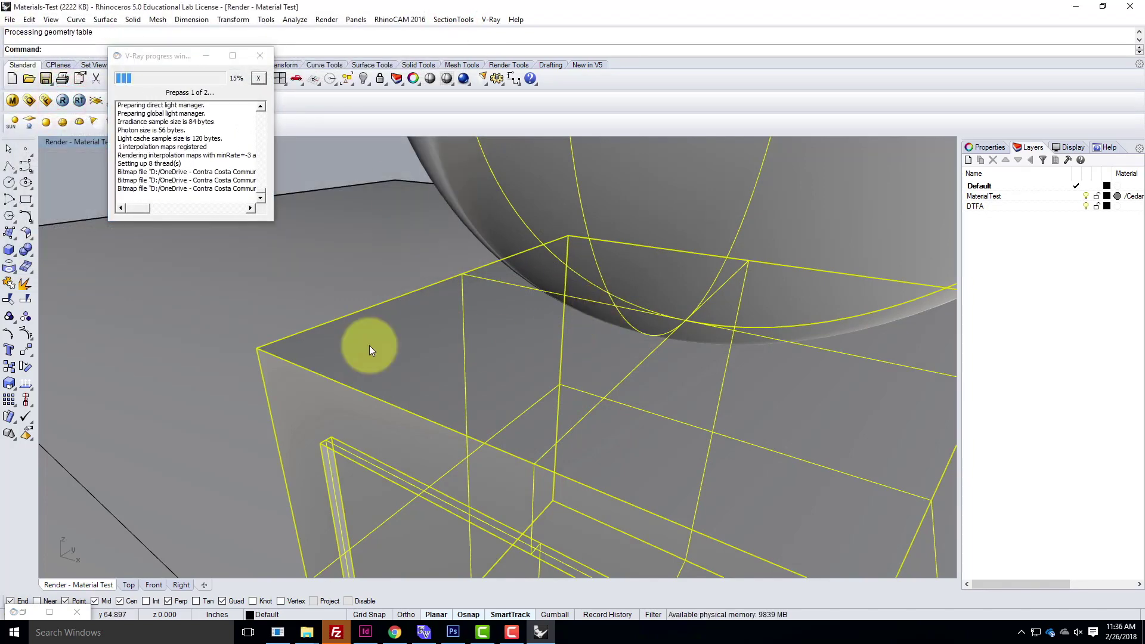
left_click(43, 608)
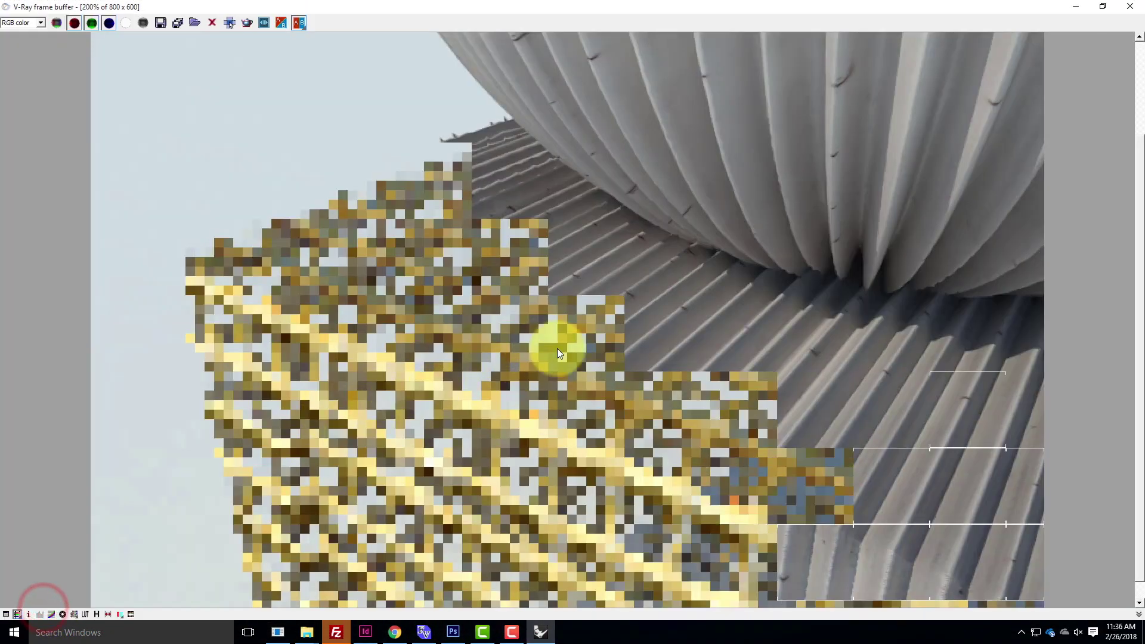
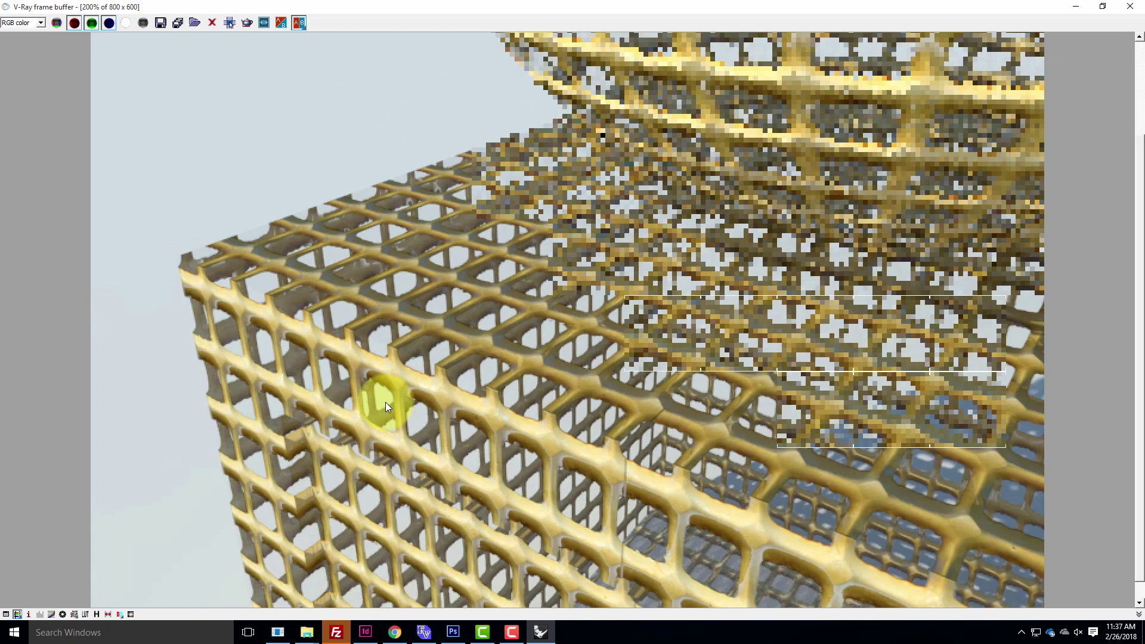
left_click(1130, 6)
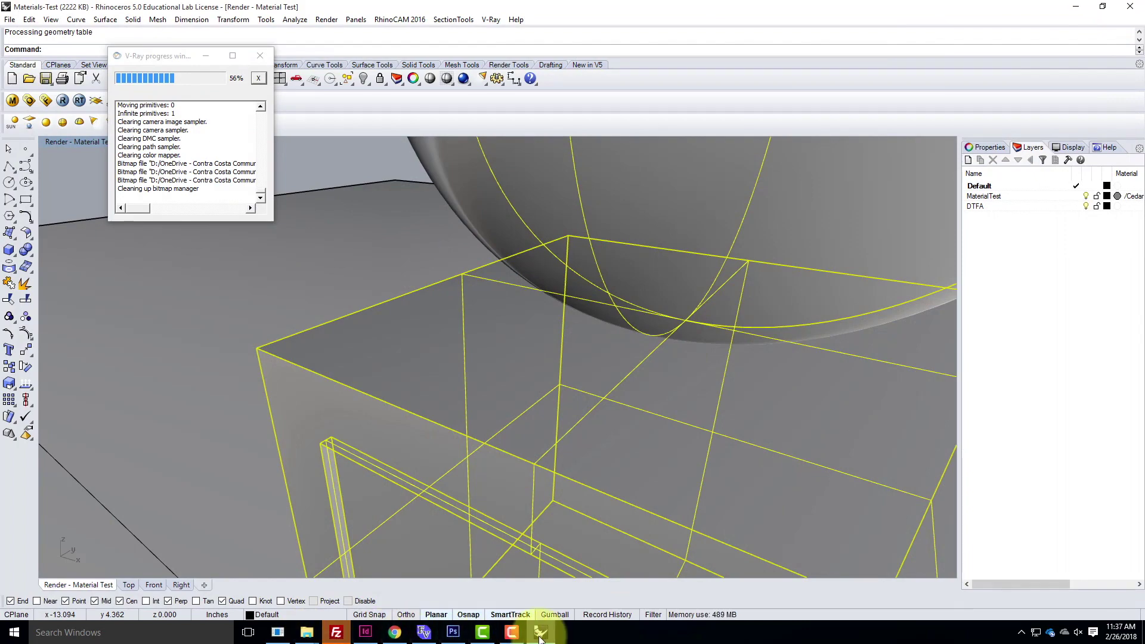
Switch to Photoshop, bring up Mesh Siding Example.jpg, and brush red labels "1." and "P" beside the solid black sheet
left_click(453, 632)
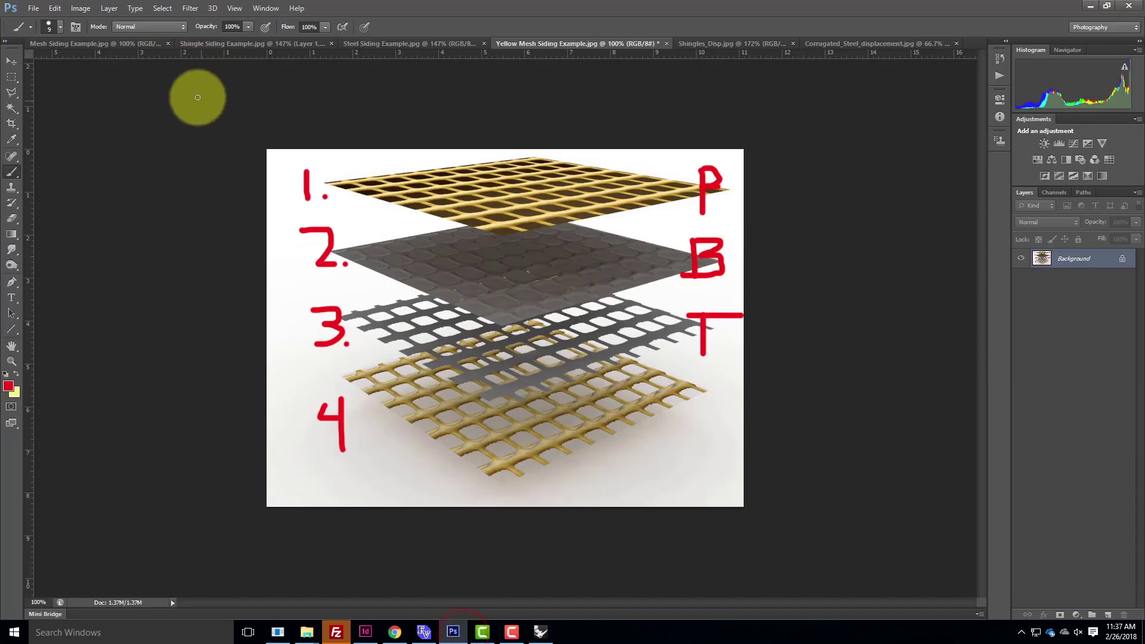
left_click(69, 44)
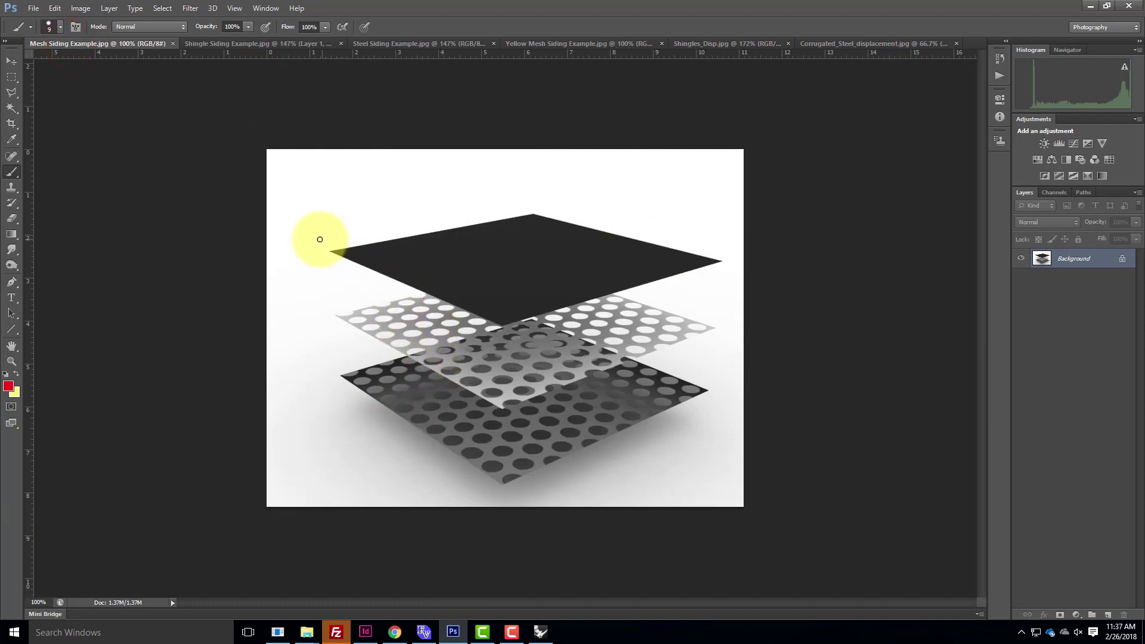
left_click_drag(317, 231, 317, 263)
left_click(327, 263)
mouse_move(697, 243)
left_mouse_down()
mouse_move(697, 265)
mouse_move(699, 255)
left_mouse_up()
Brush red labels "2." and "T" beside the perforated transparency sheet of the mesh siding example
left_click_drag(314, 303, 337, 325)
left_click(343, 328)
mouse_move(710, 315)
left_mouse_down()
mouse_move(711, 346)
mouse_move(718, 315)
left_mouse_up()
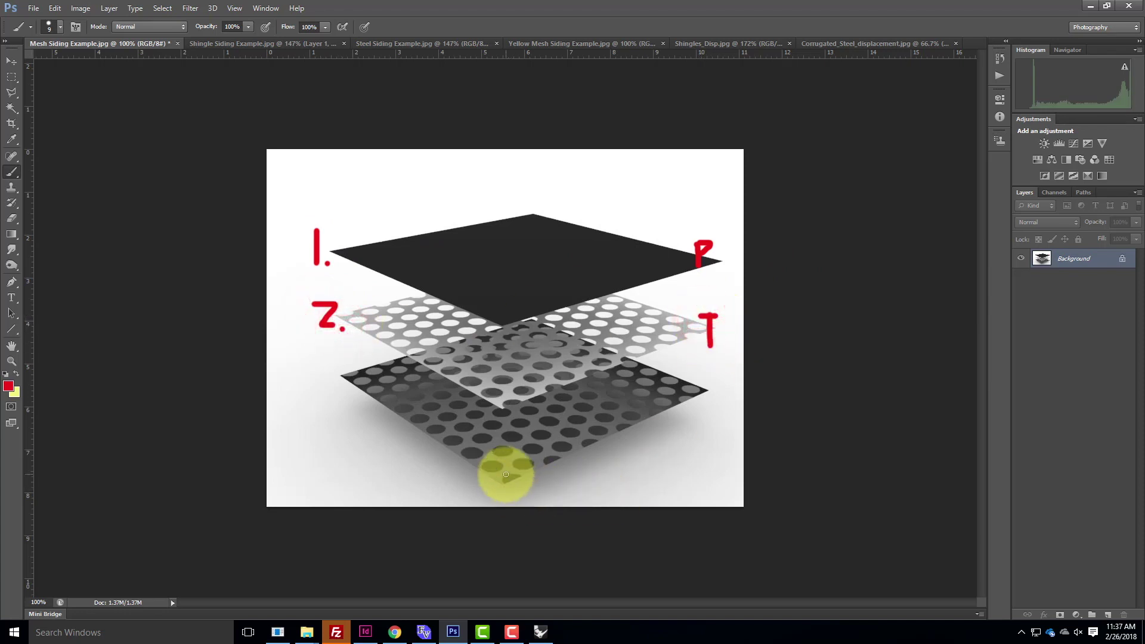
Brush a red "3." label beside the resulting perforated sheet in the mesh siding example
mouse_move(314, 418)
left_mouse_down()
mouse_move(330, 418)
mouse_move(321, 438)
left_mouse_up()
left_click(349, 438)
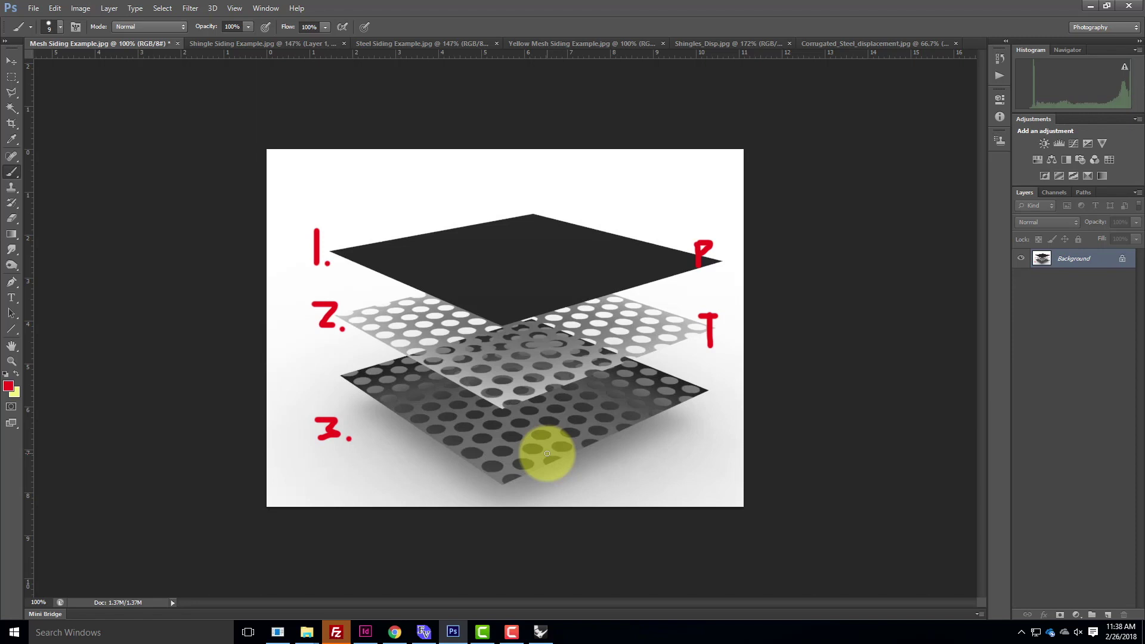
Switch to Chrome and look over the vraymaterials.co.uk and vray-materials.de material download sites from the Exercise 210 page
left_click(1092, 8)
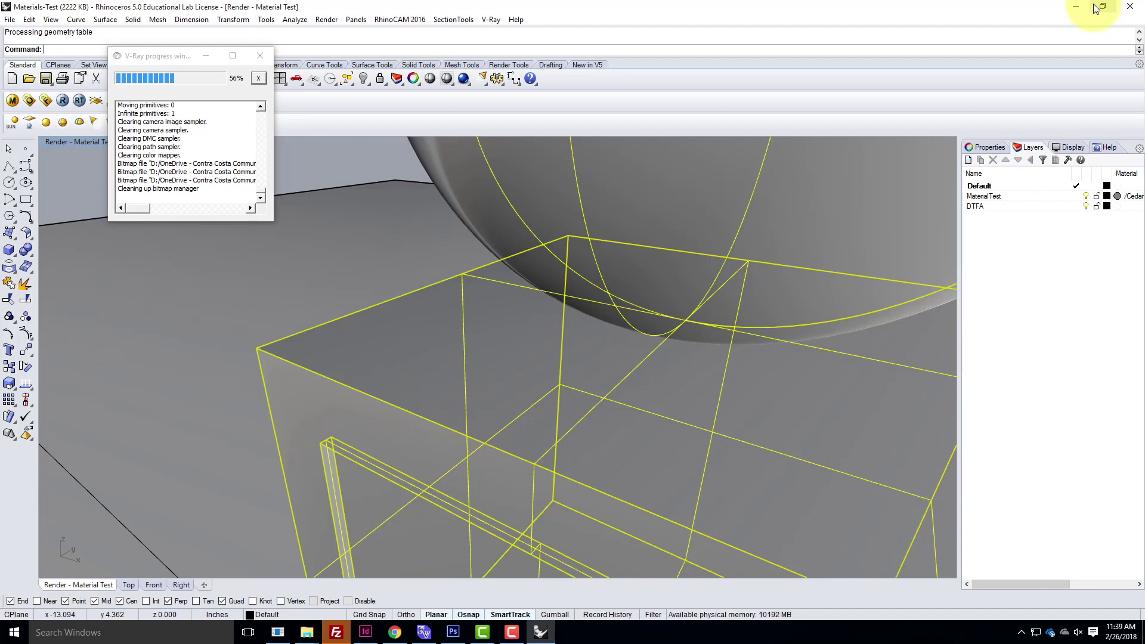
left_click(1083, 6)
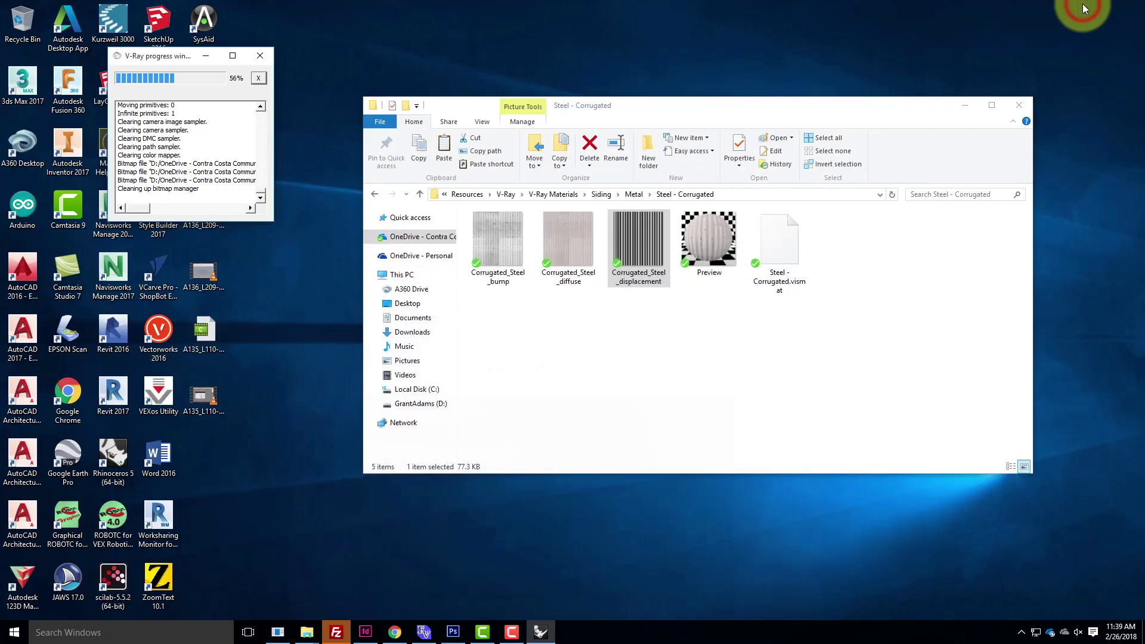
left_click(965, 104)
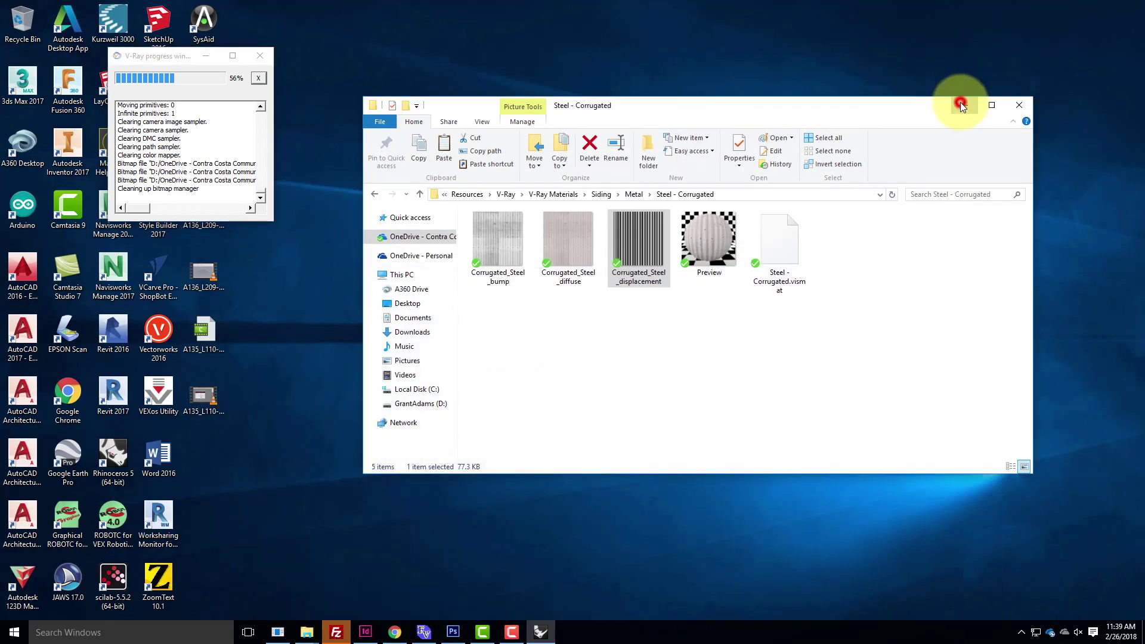
left_click(395, 633)
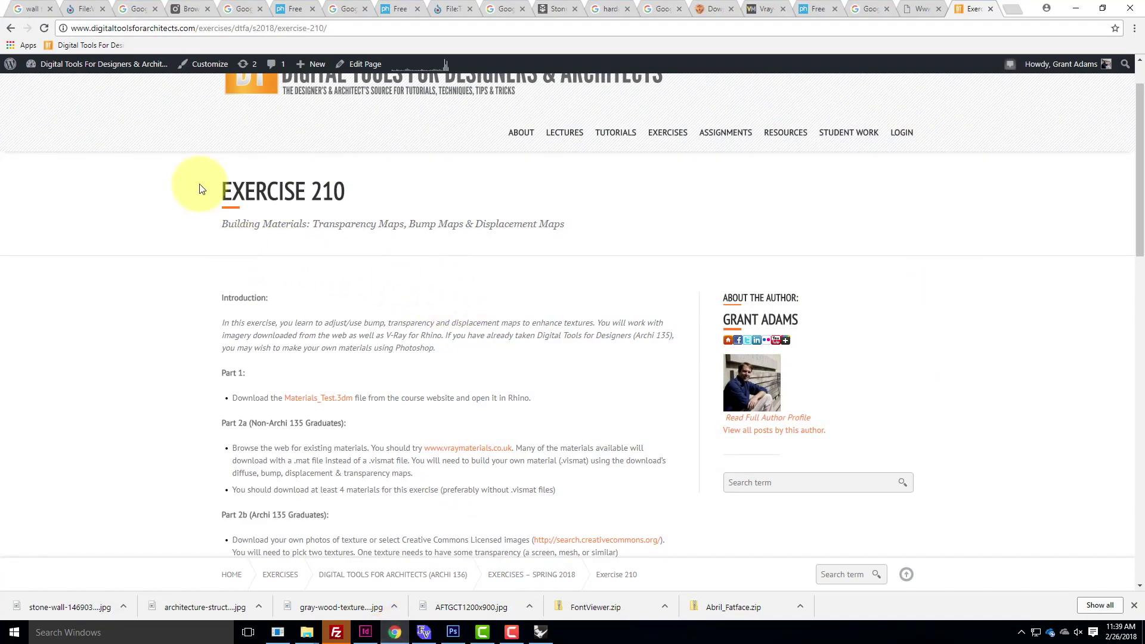
left_click(718, 13)
scroll(559, 272, "up", 3)
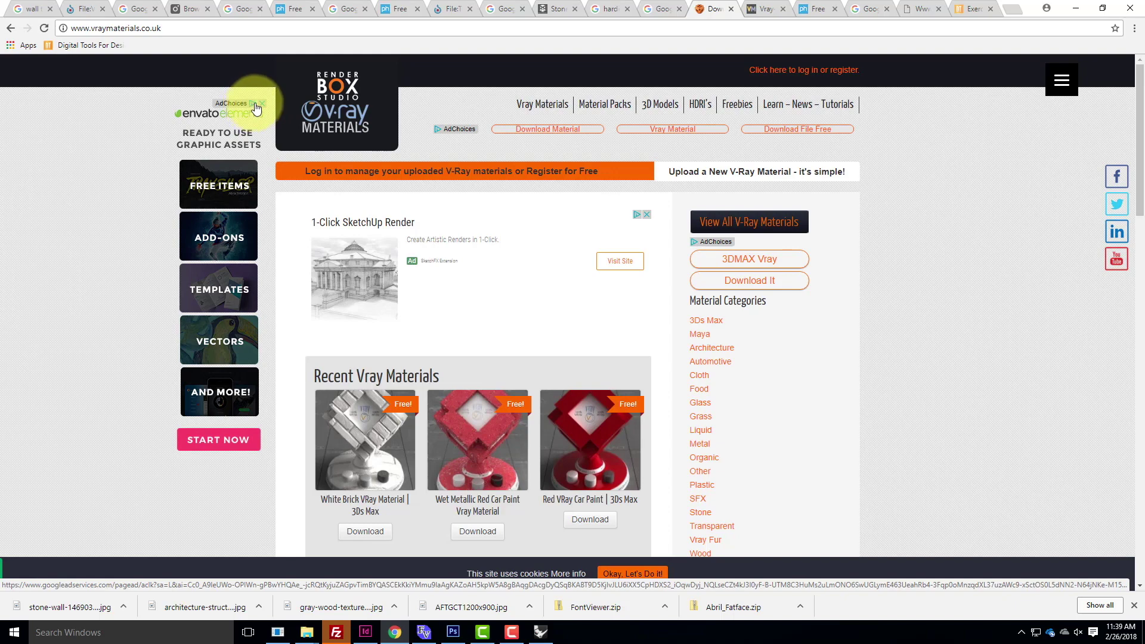
left_click(765, 9)
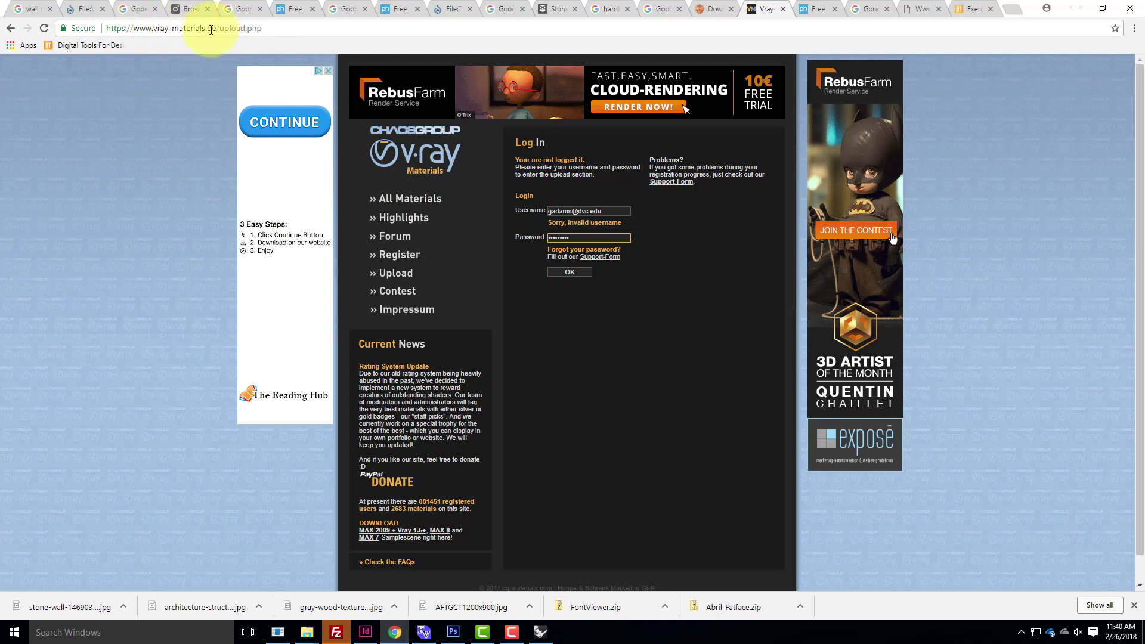
left_click(713, 9)
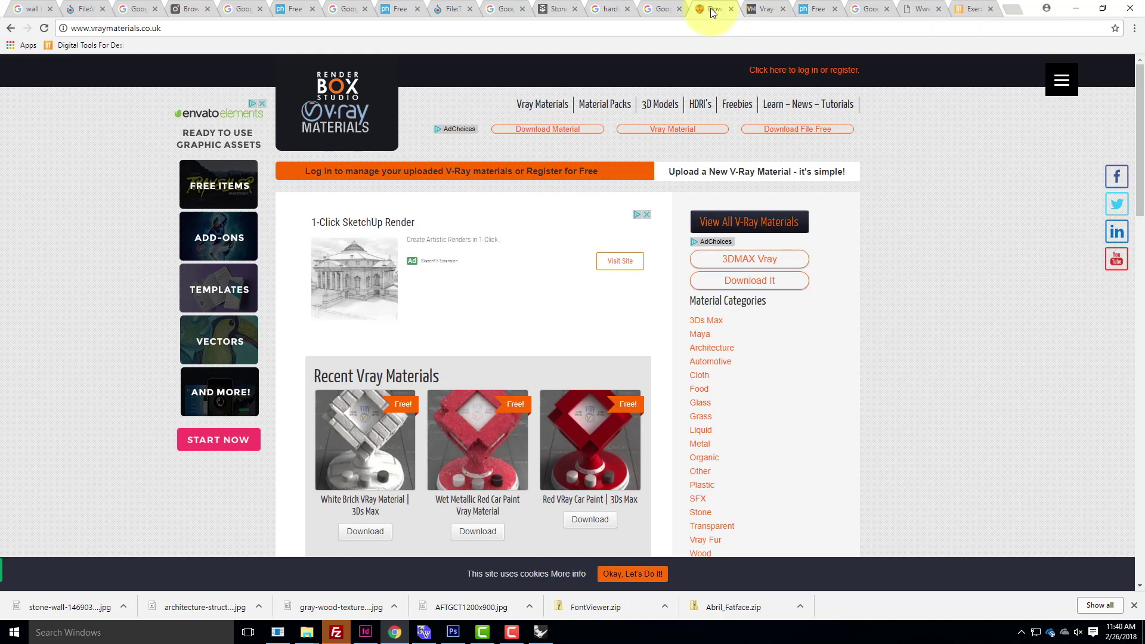
Open the Dark Brick VRay Material from the recent materials on vraymaterials.co.uk and review its description
scroll(567, 316, "down", 3)
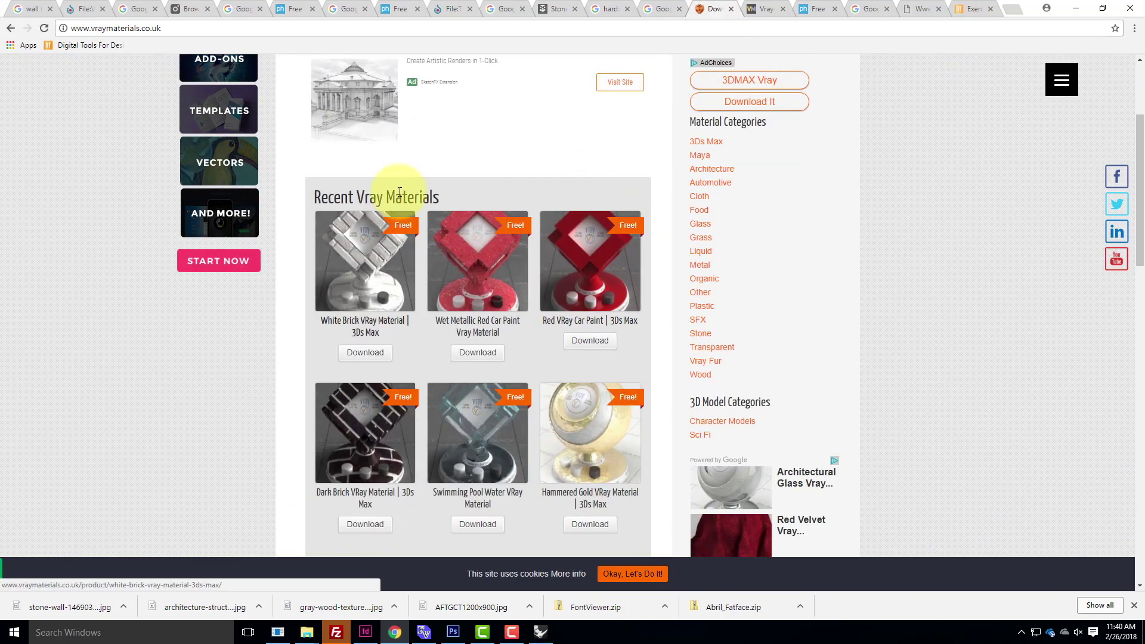
scroll(518, 346, "down", 1)
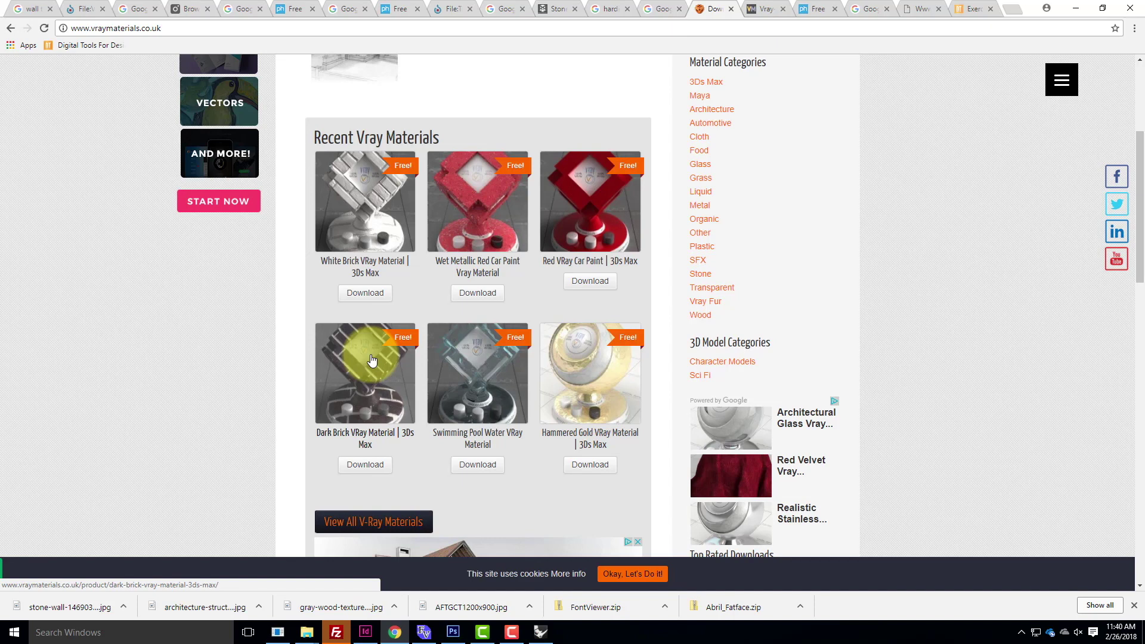
left_click(371, 376)
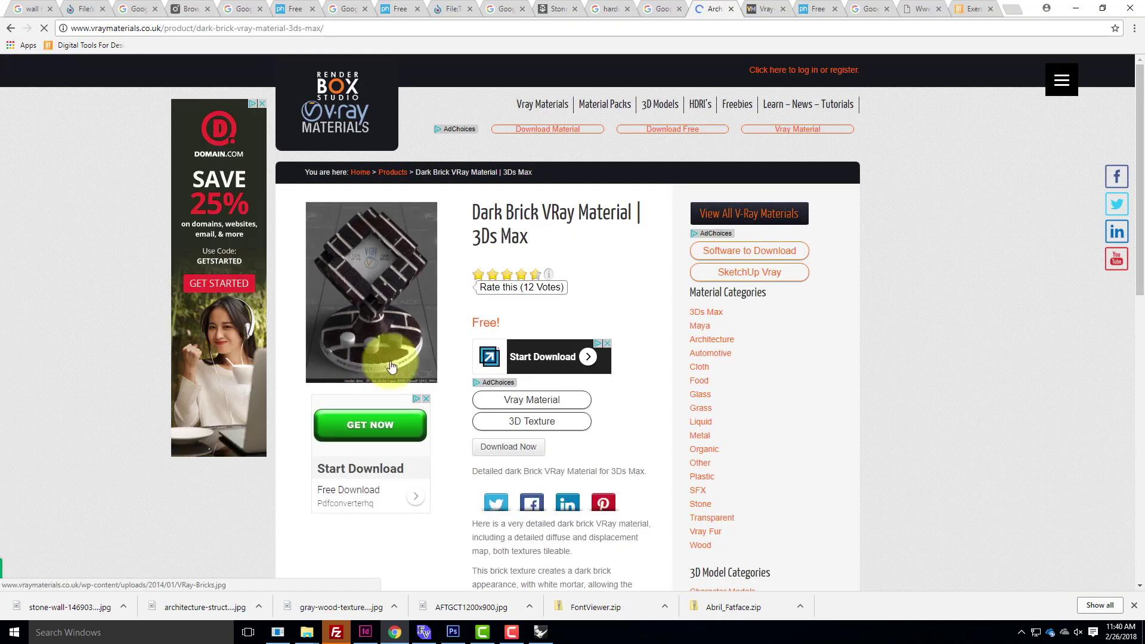
scroll(650, 393, "down", 3)
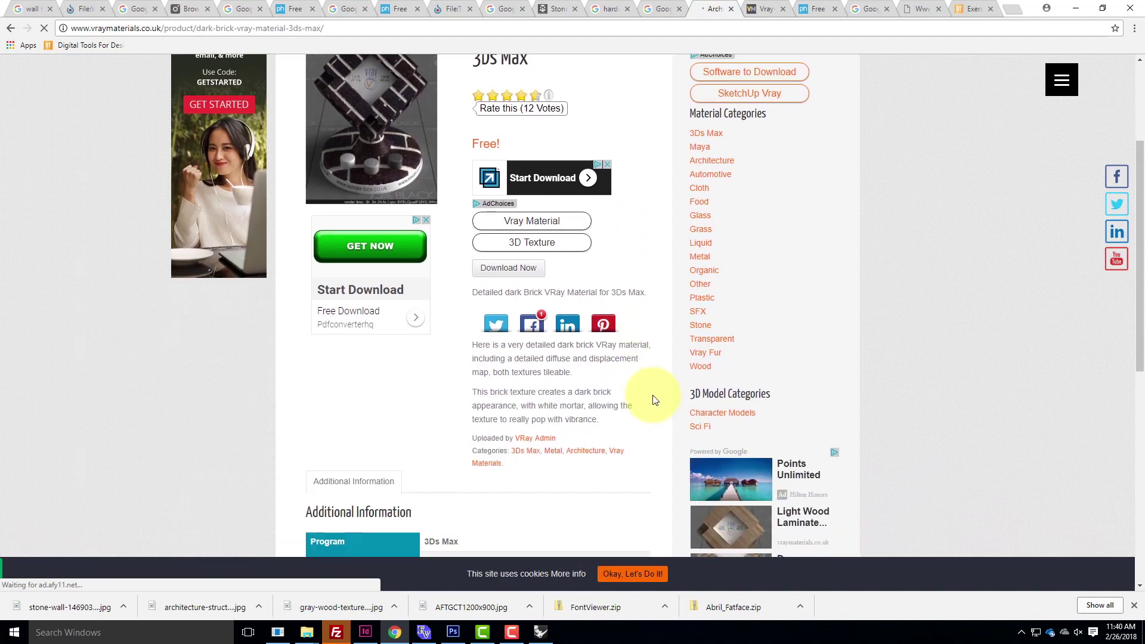
scroll(655, 399, "down", 8)
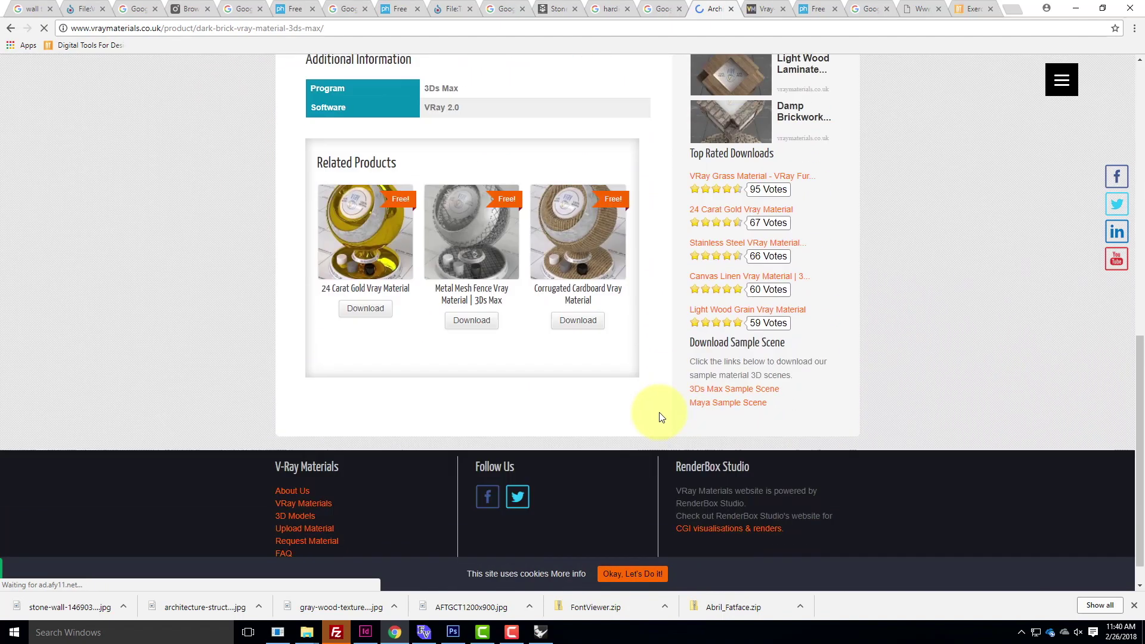
scroll(661, 418, "up", 10)
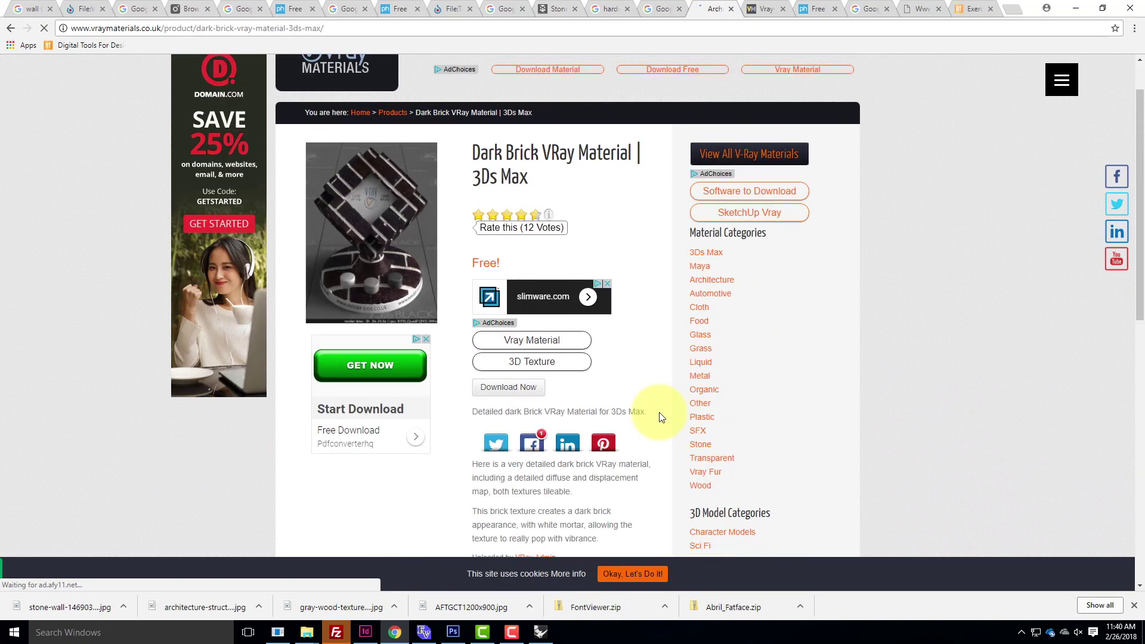
scroll(642, 296, "down", 1)
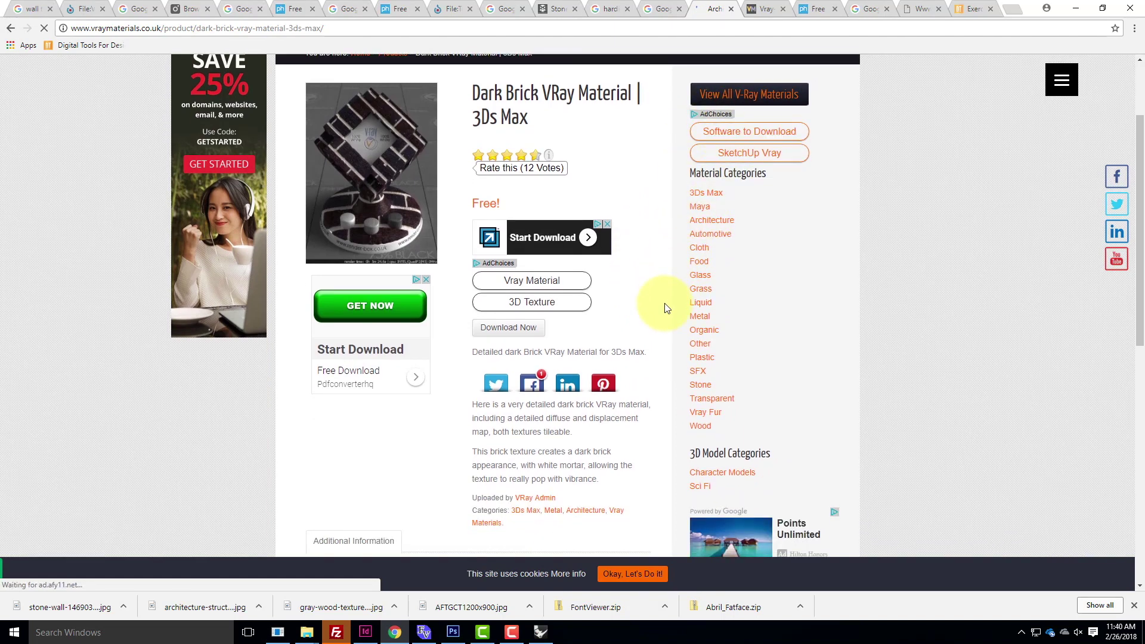
scroll(662, 304, "down", 1)
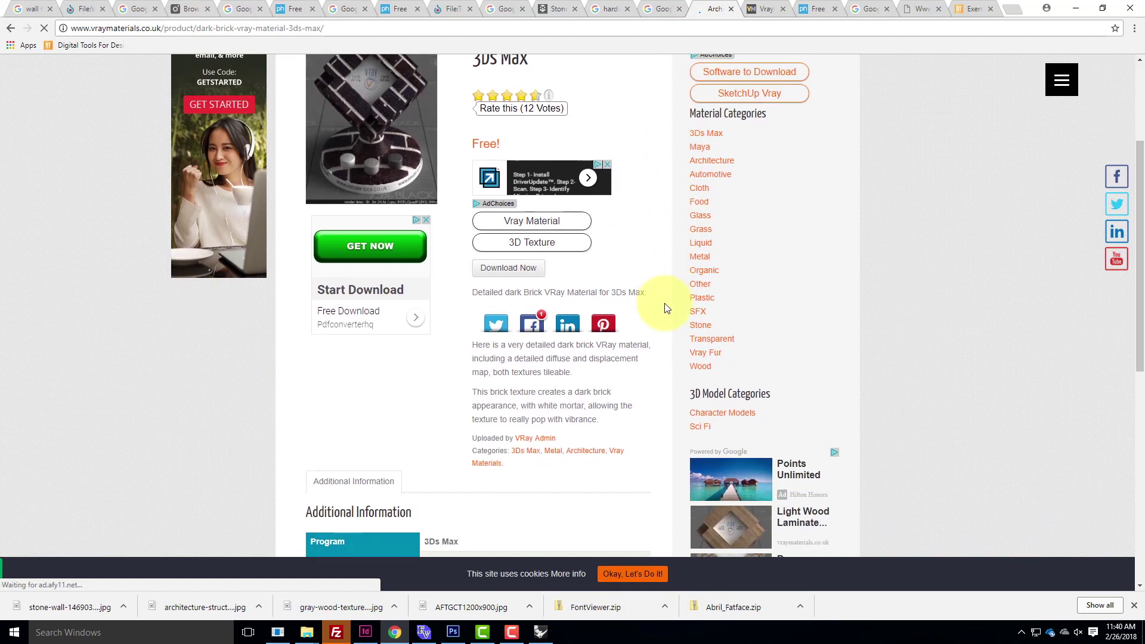
Download the Dark Brick material, locate VRay-Dark-Bricks.zip in the Downloads folder, and extract it there
left_click(514, 272)
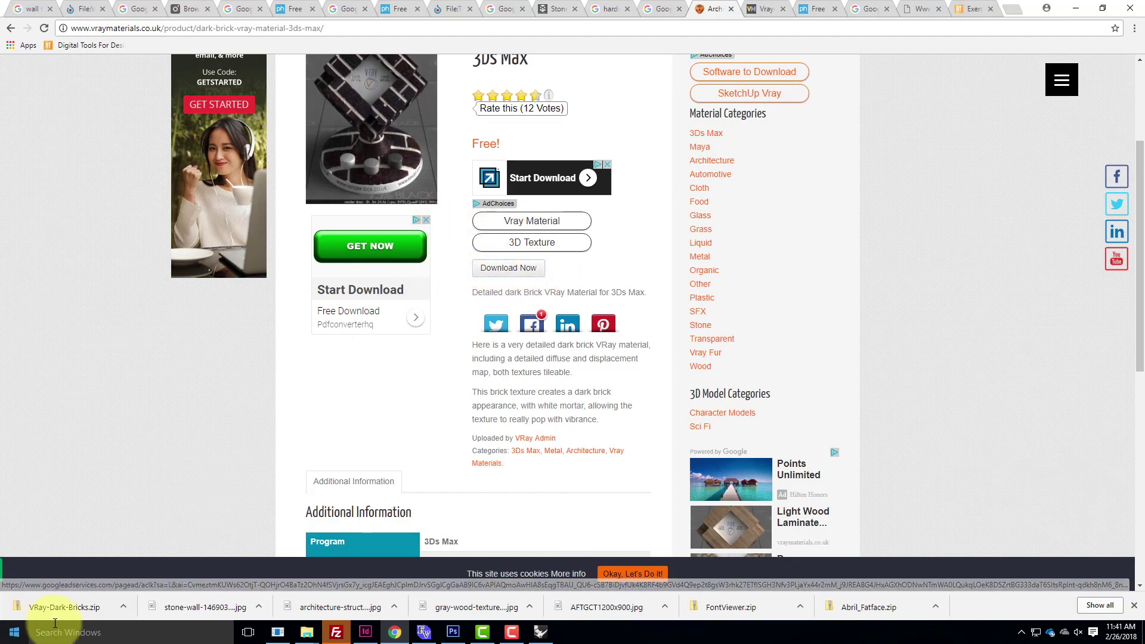
left_click(123, 607)
left_click(157, 569)
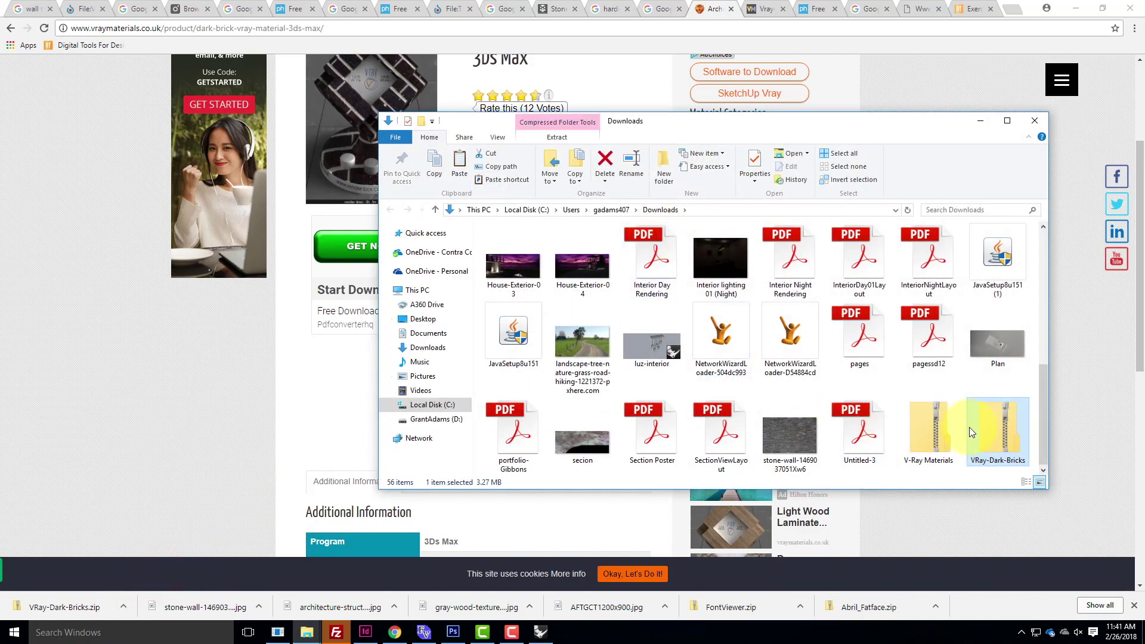
right_click(996, 431)
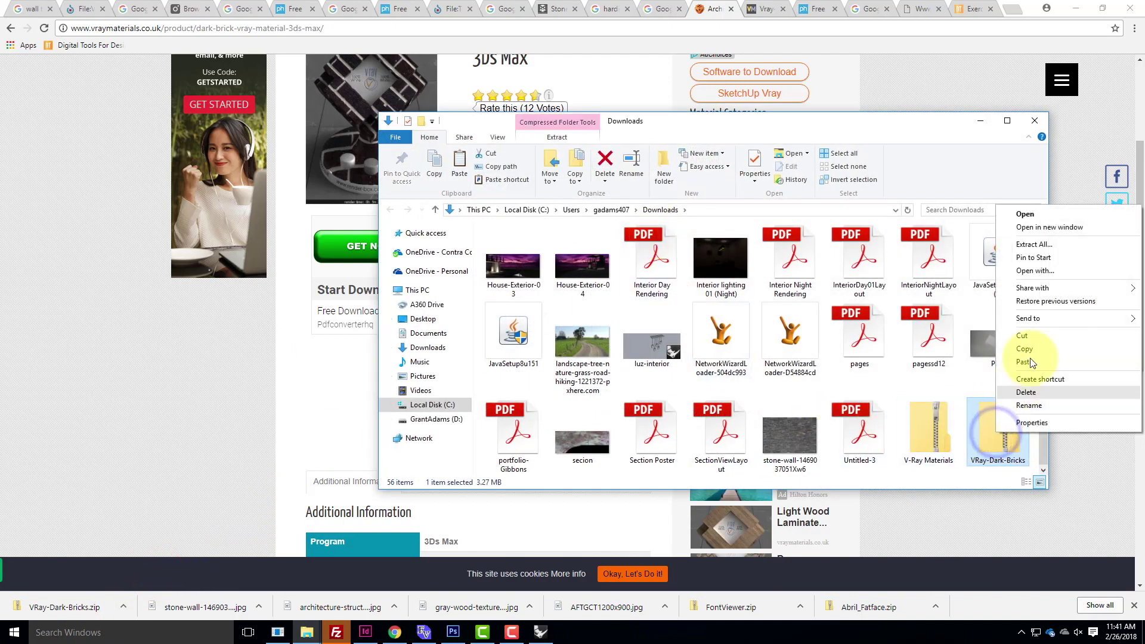
left_click(1029, 245)
left_click(684, 432)
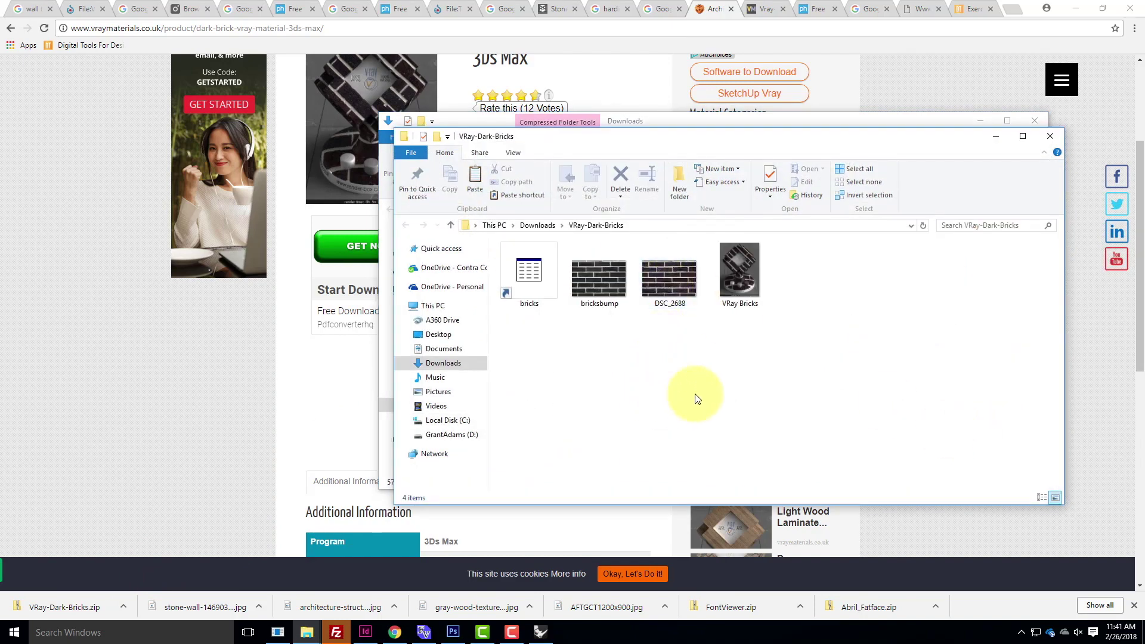
Check the file type of the extracted bricks file in its properties, and close them
left_click(538, 262)
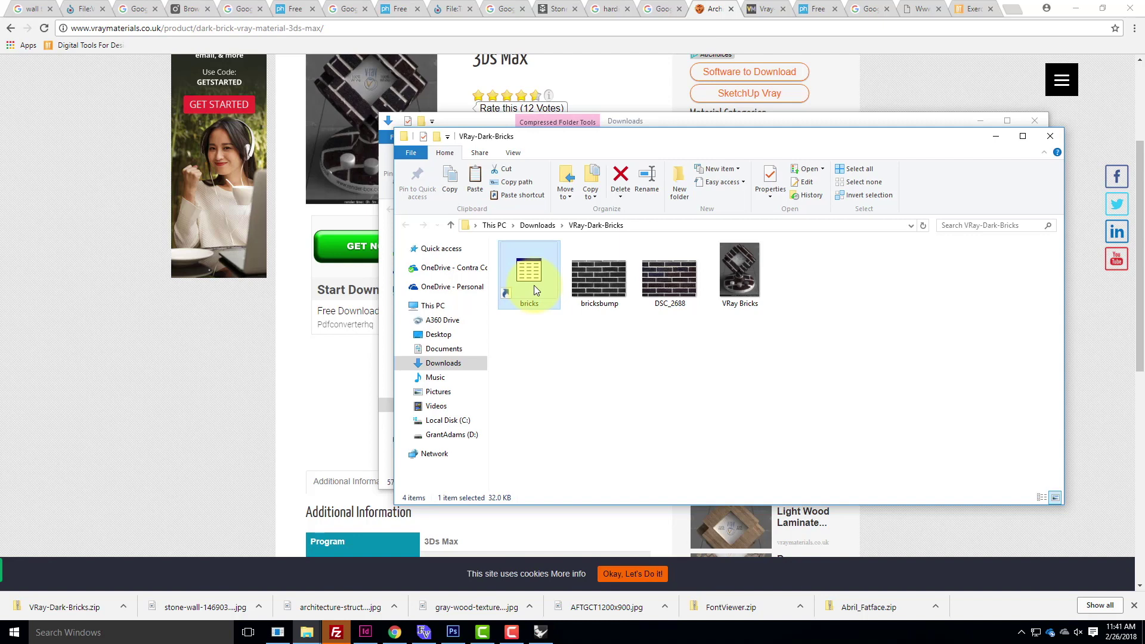
left_click(611, 354)
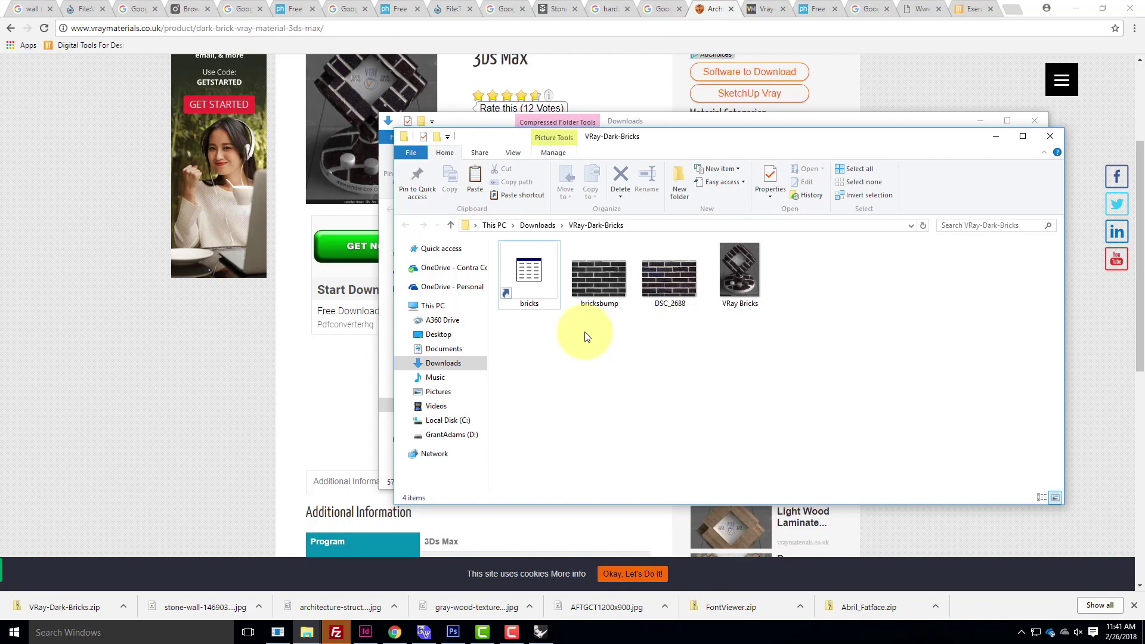
left_click(536, 306)
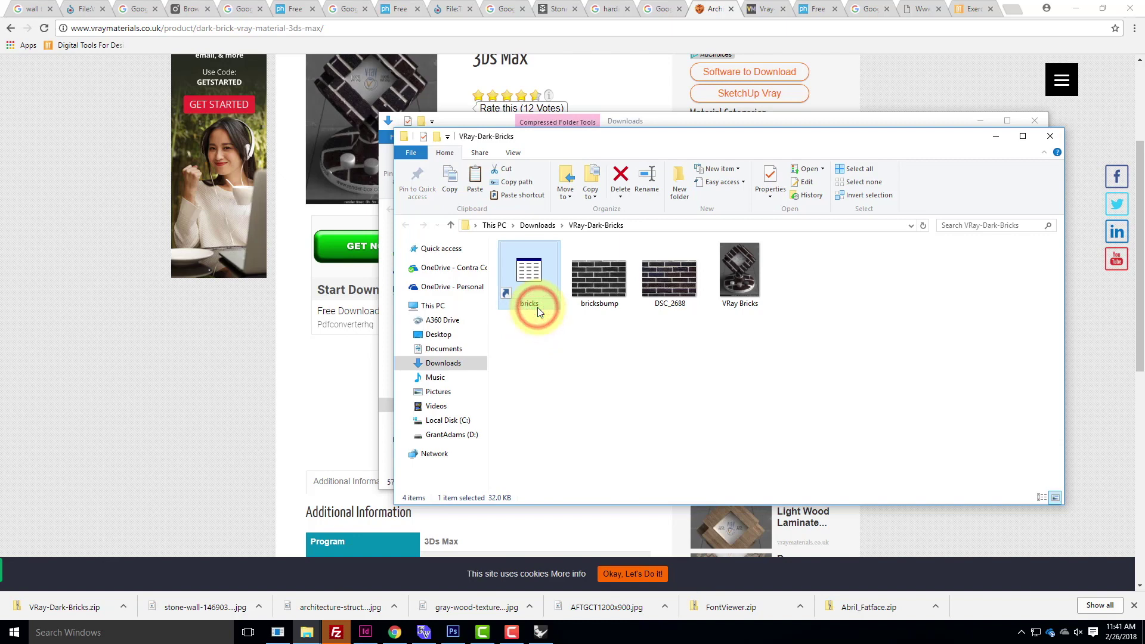
right_click(546, 272)
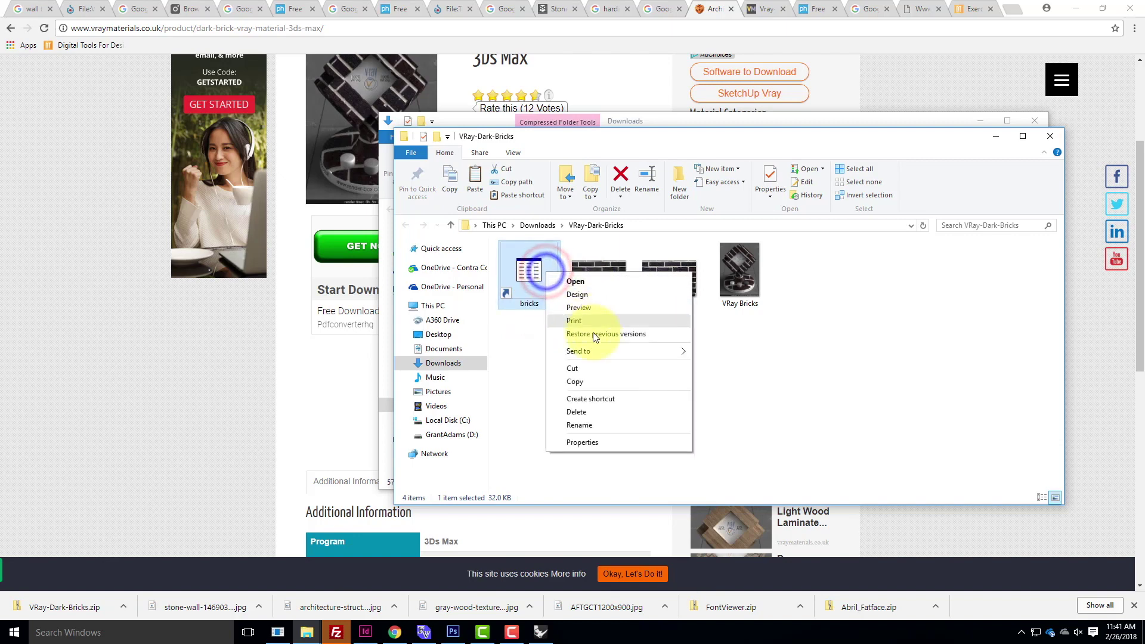
left_click(586, 445)
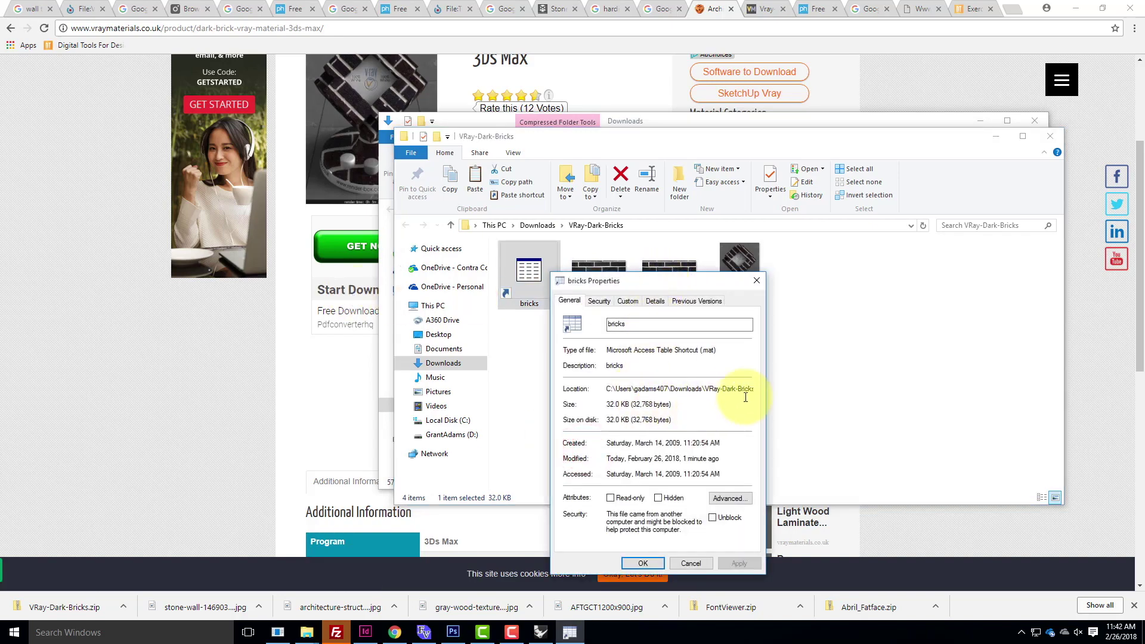
left_click_drag(742, 389, 741, 460)
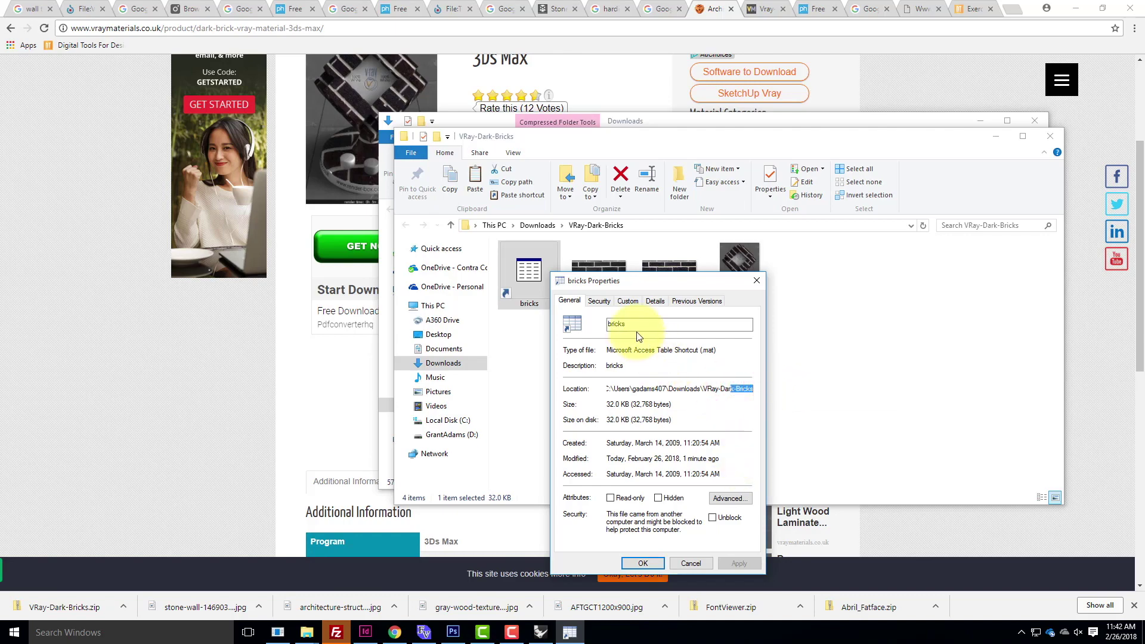
left_click(754, 279)
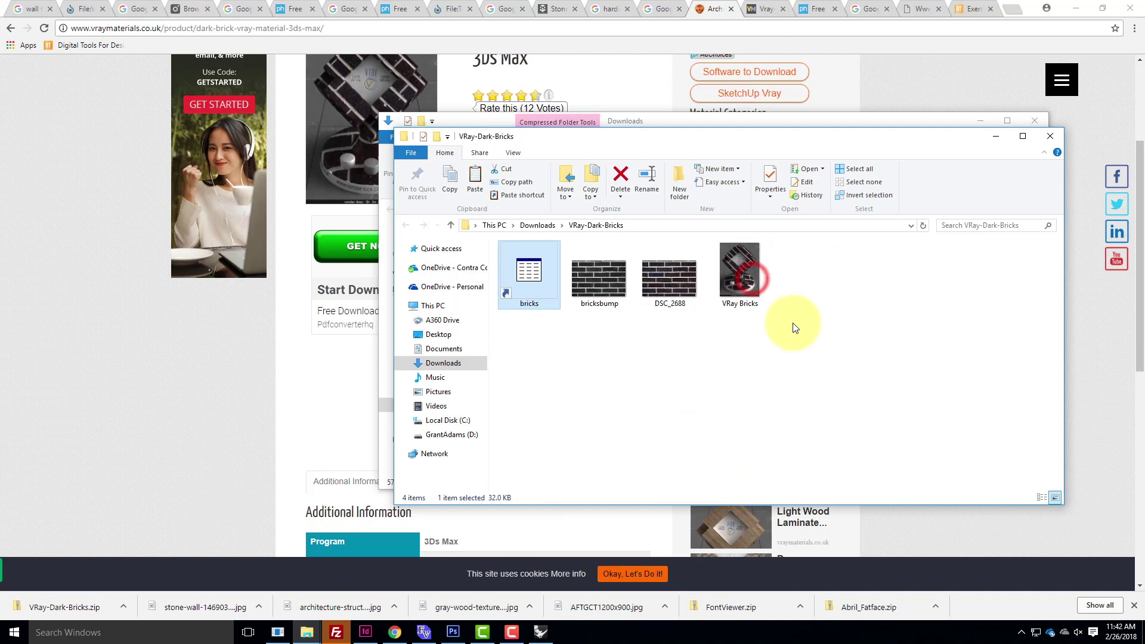
left_click(792, 325)
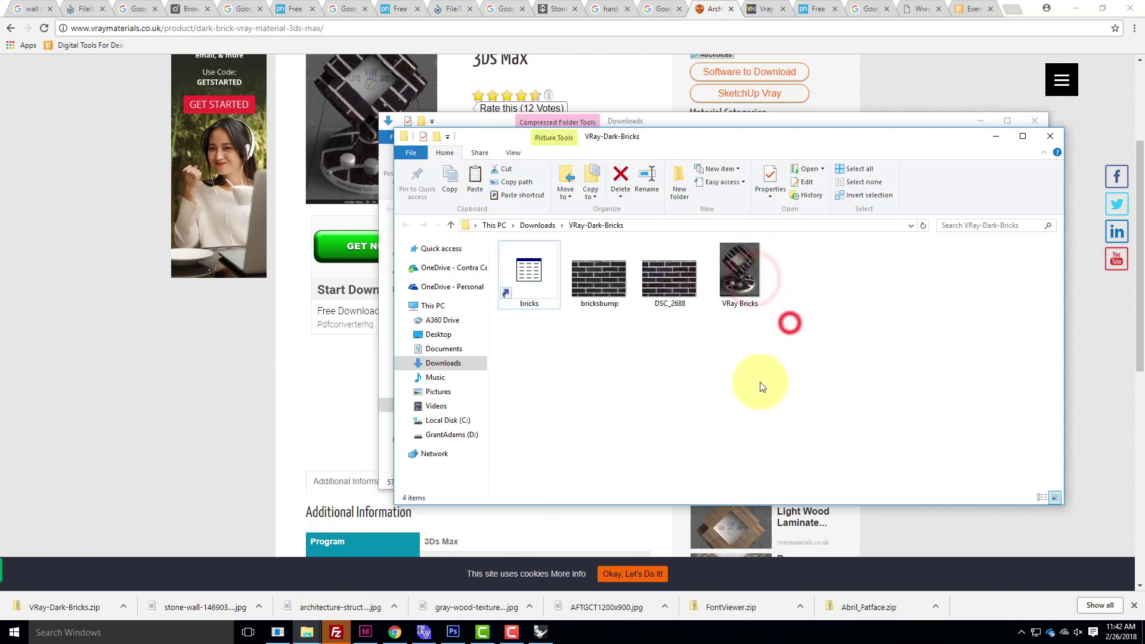
Compare the DSC_2688 and bricksbump texture images in the VRay-Dark-Bricks folder
left_click(697, 280)
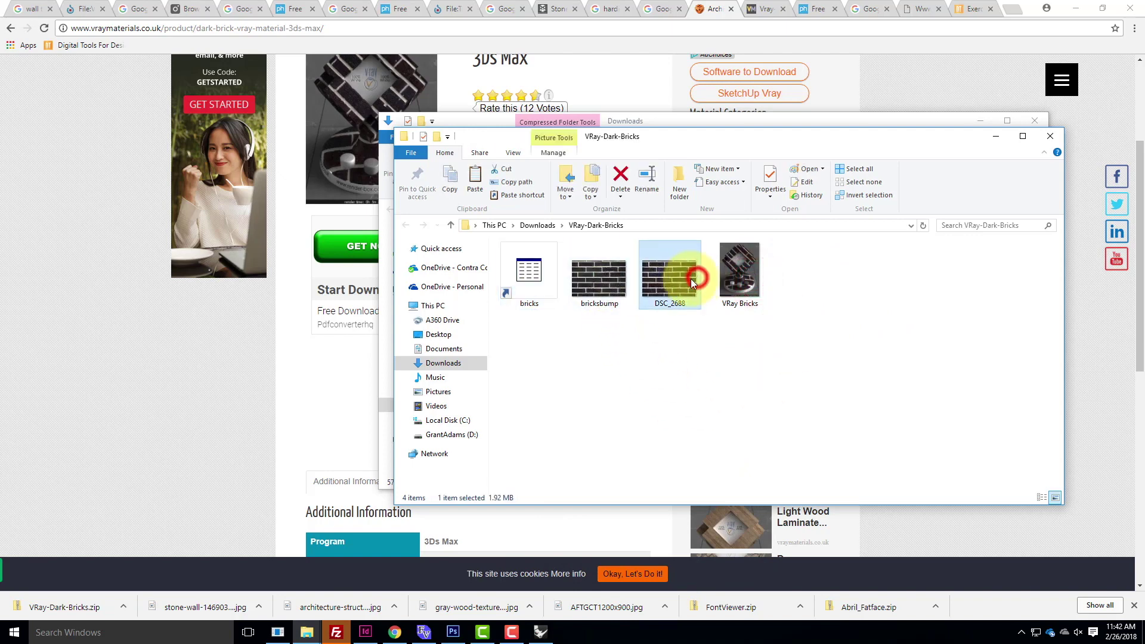
left_click(615, 279)
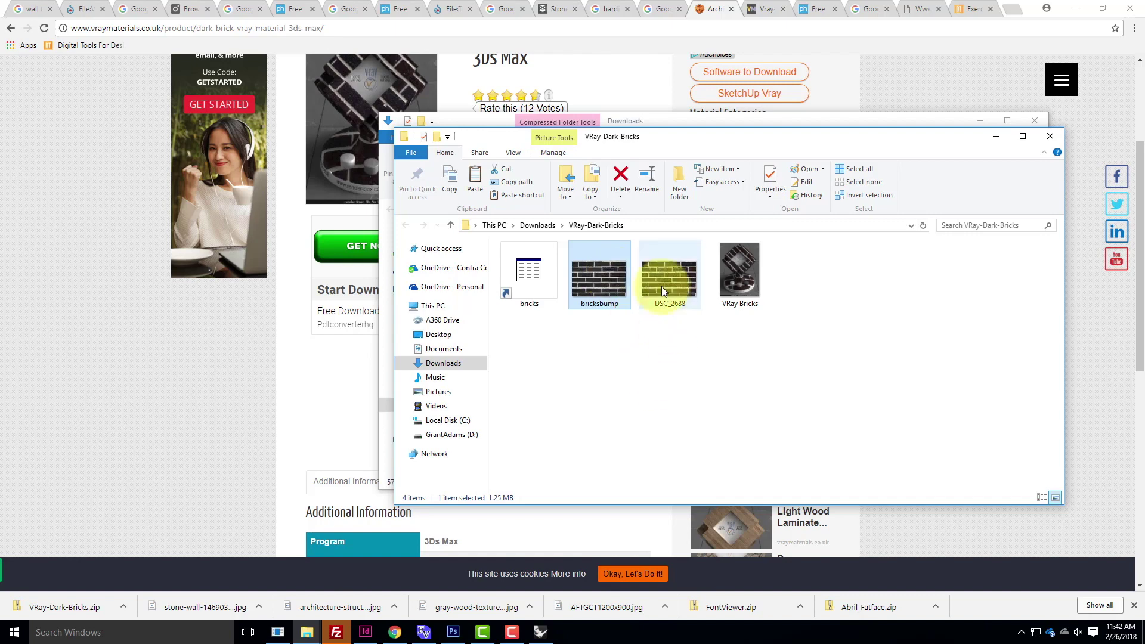
left_click(663, 285)
left_click(607, 280)
left_click(680, 278)
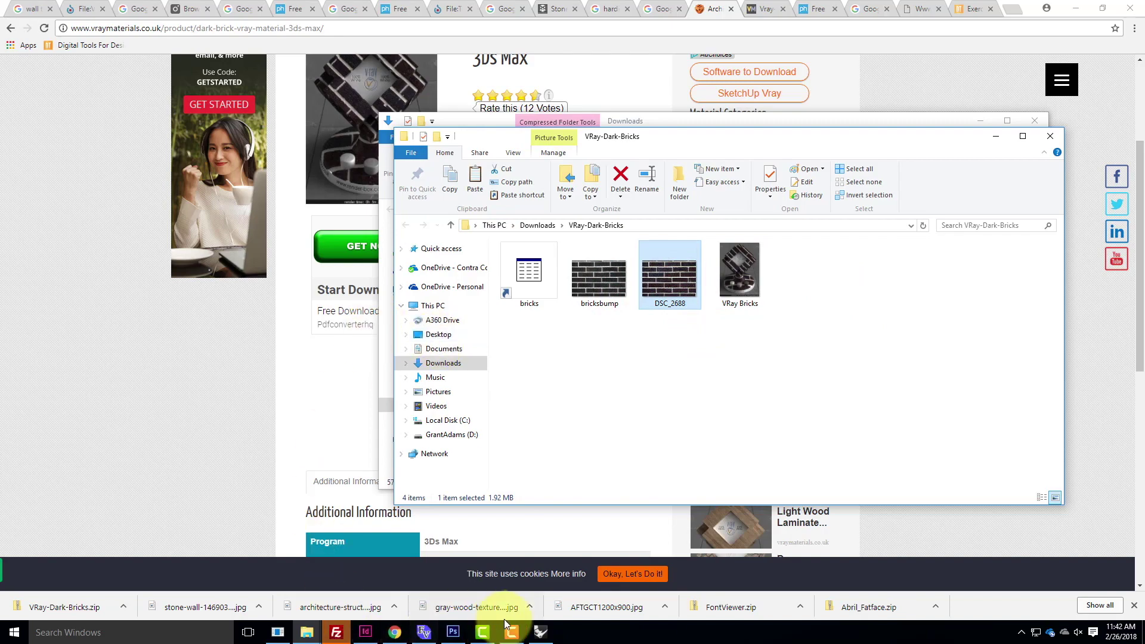
Switch to Rhino, close the V-Ray progress window, and open the V-Ray material editor in the middle of the workspace
left_click(547, 635)
left_click(257, 56)
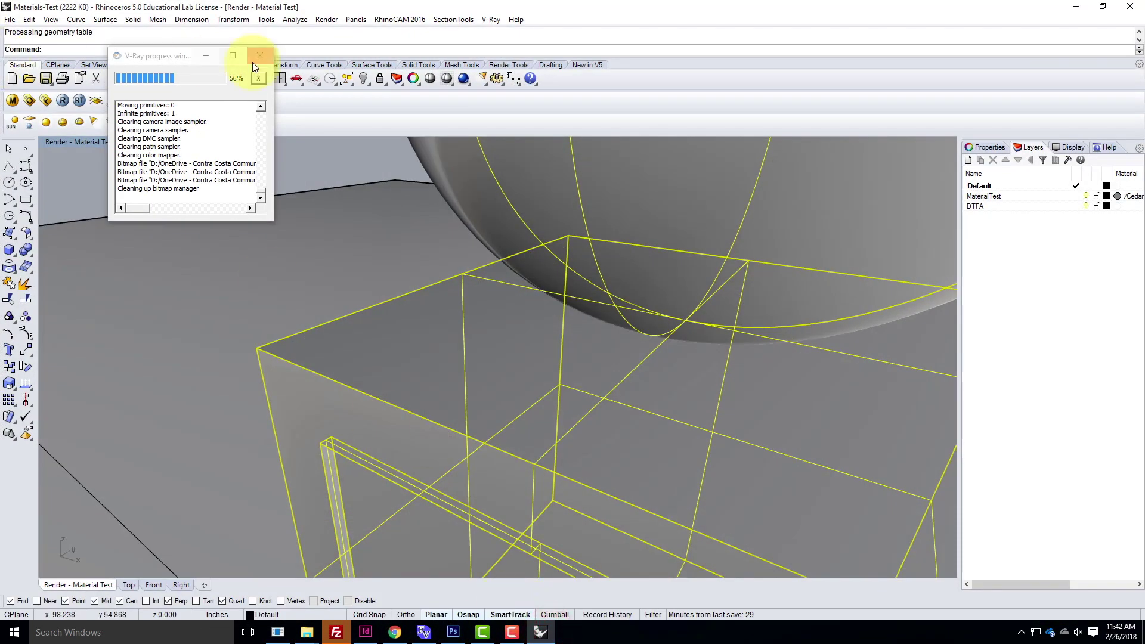
left_click(260, 56)
left_click(13, 100)
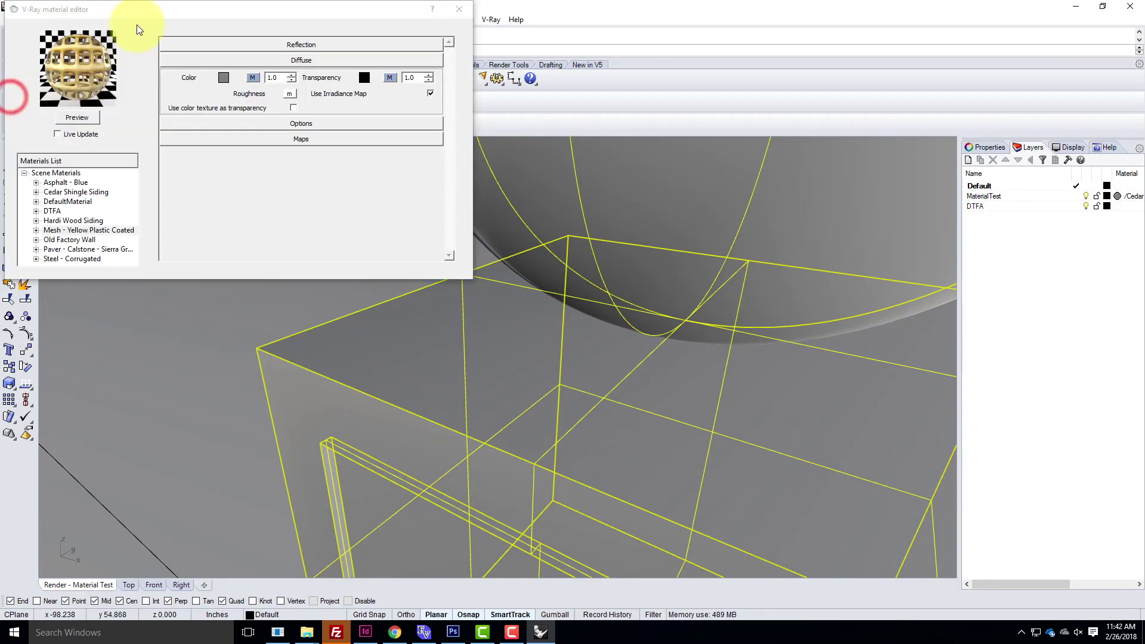
left_click_drag(136, 9, 346, 153)
Create a new Standard V-Ray material in the scene materials and rename it Dark Bricks
left_click(271, 315)
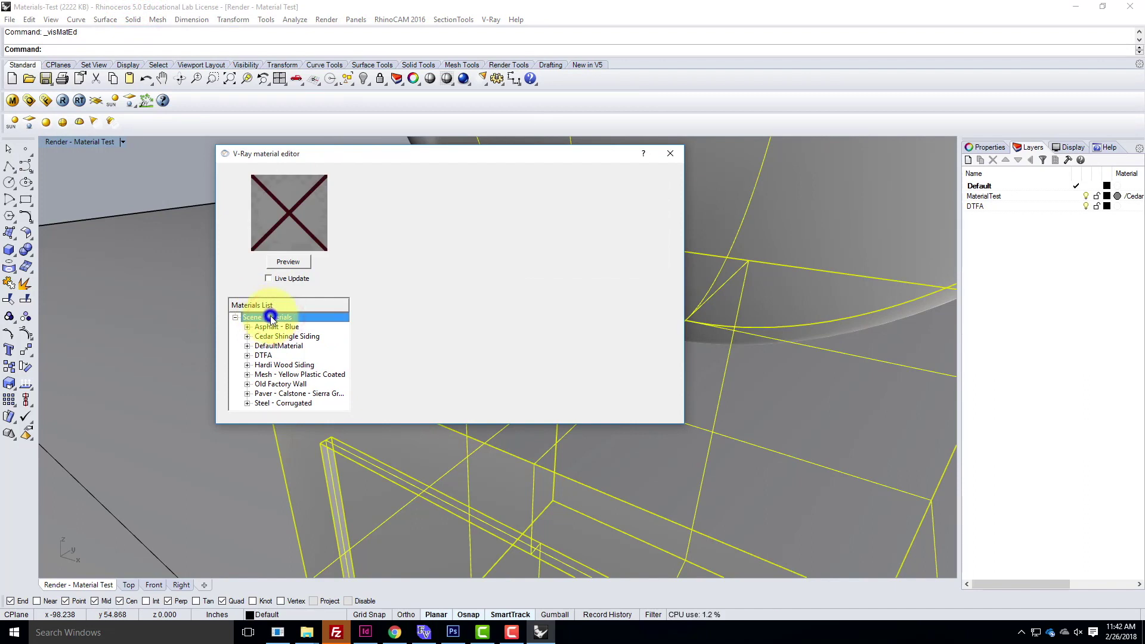
right_click(271, 317)
mouse_move(305, 325)
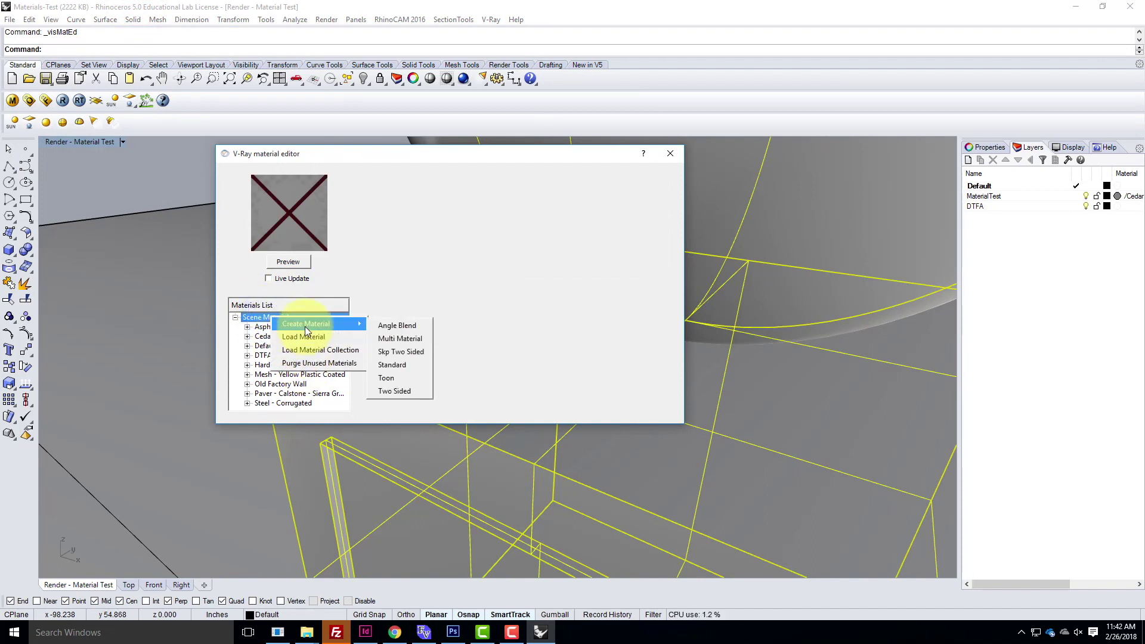
left_click(399, 366)
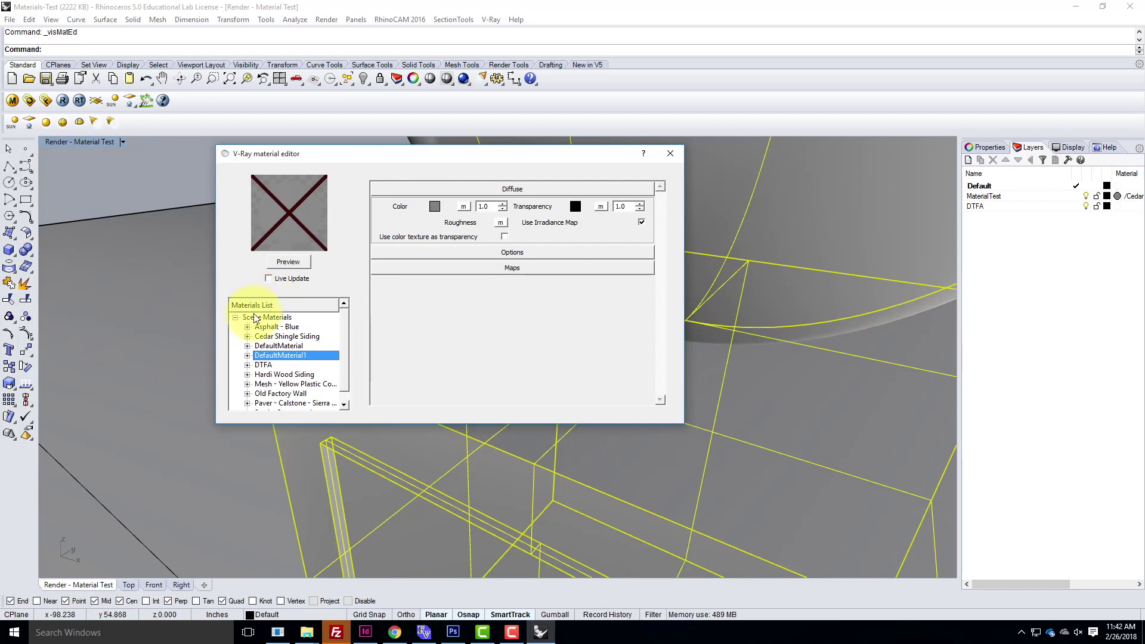
double_click(287, 356)
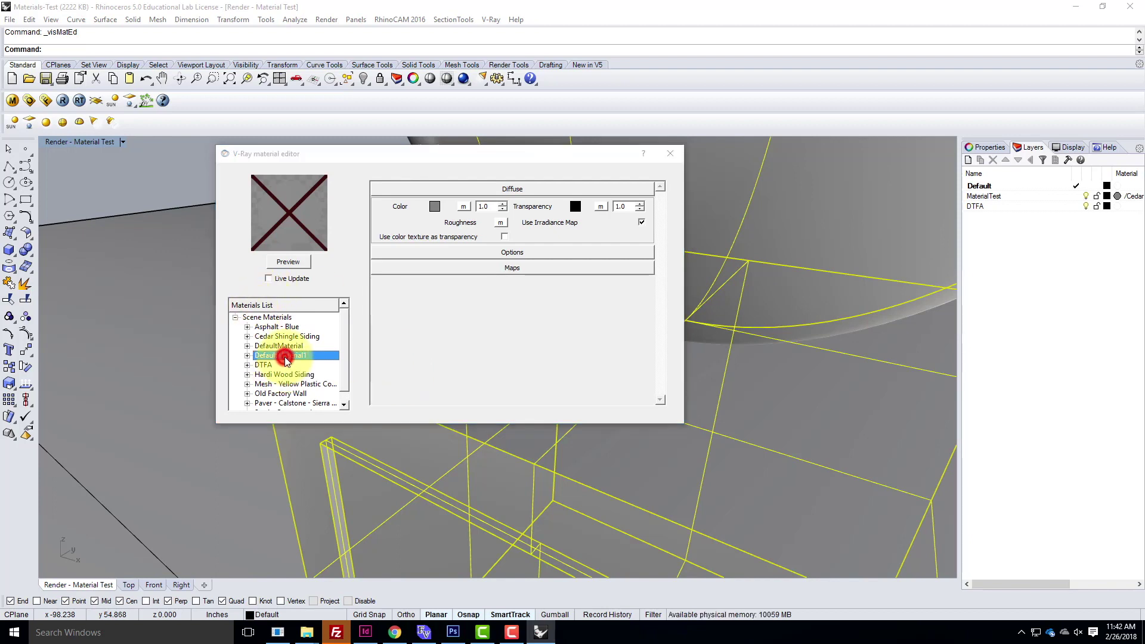
type("D")
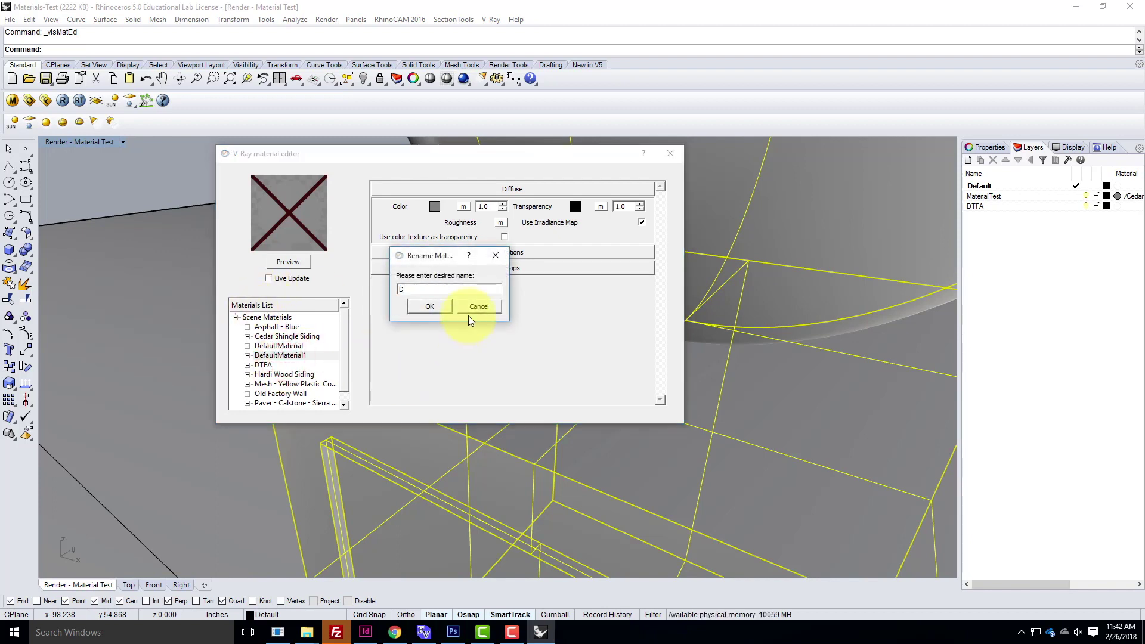
type("ark Bricks")
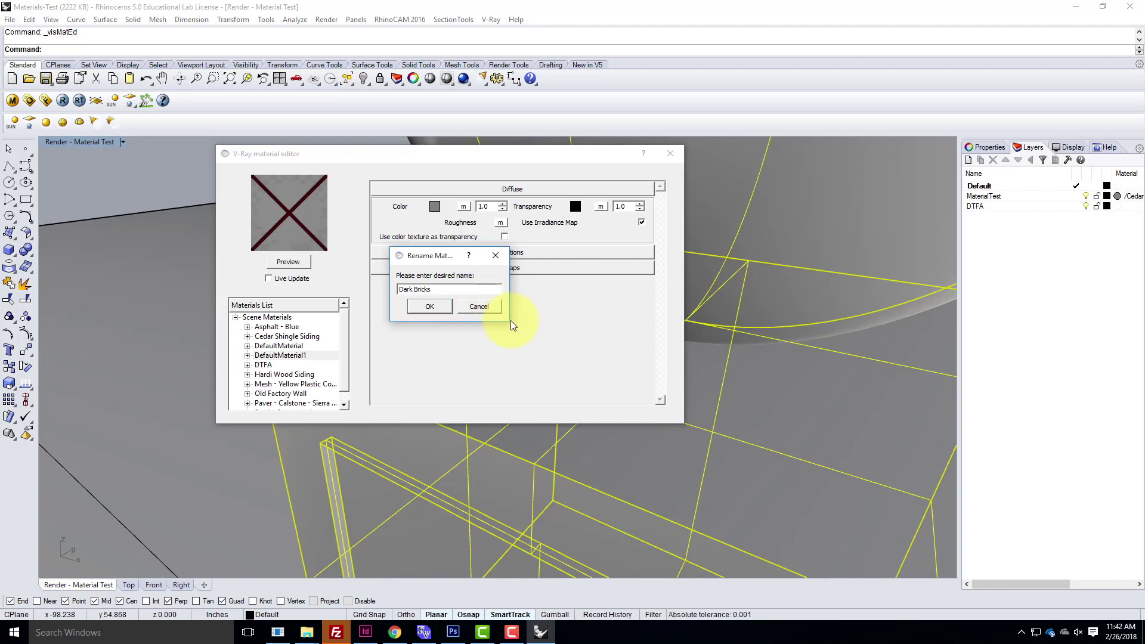
left_click(427, 304)
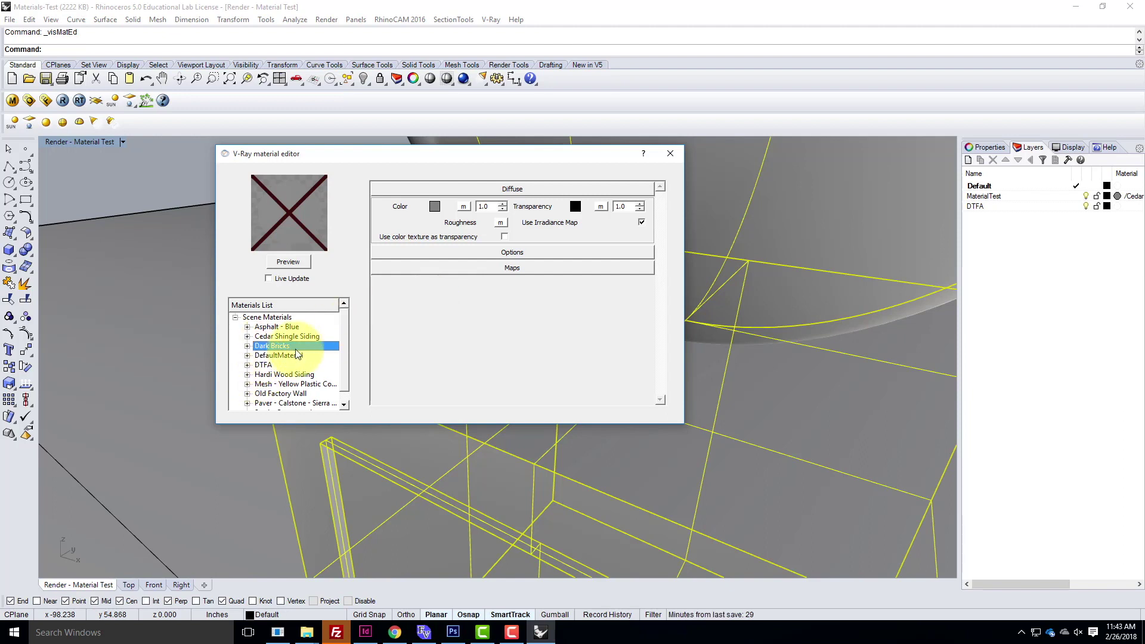
Assign the DSC_2688 image from Downloads > VRay-Dark-Bricks as a TexBitmap to the Dark Bricks diffuse color, and preview the texture and material
left_click(464, 208)
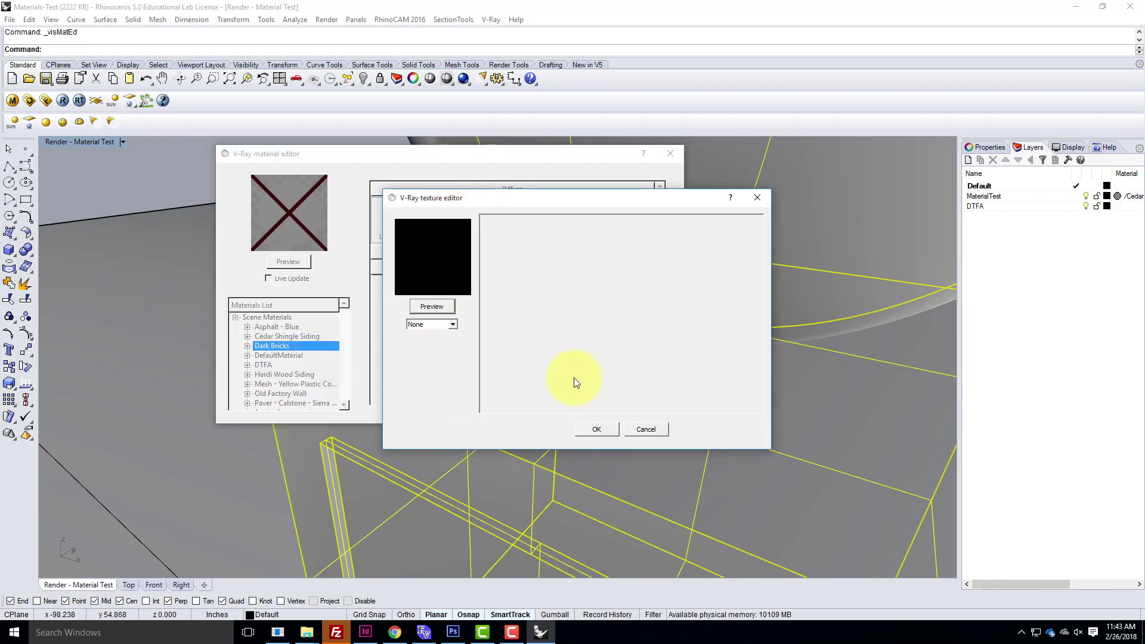
left_click(439, 330)
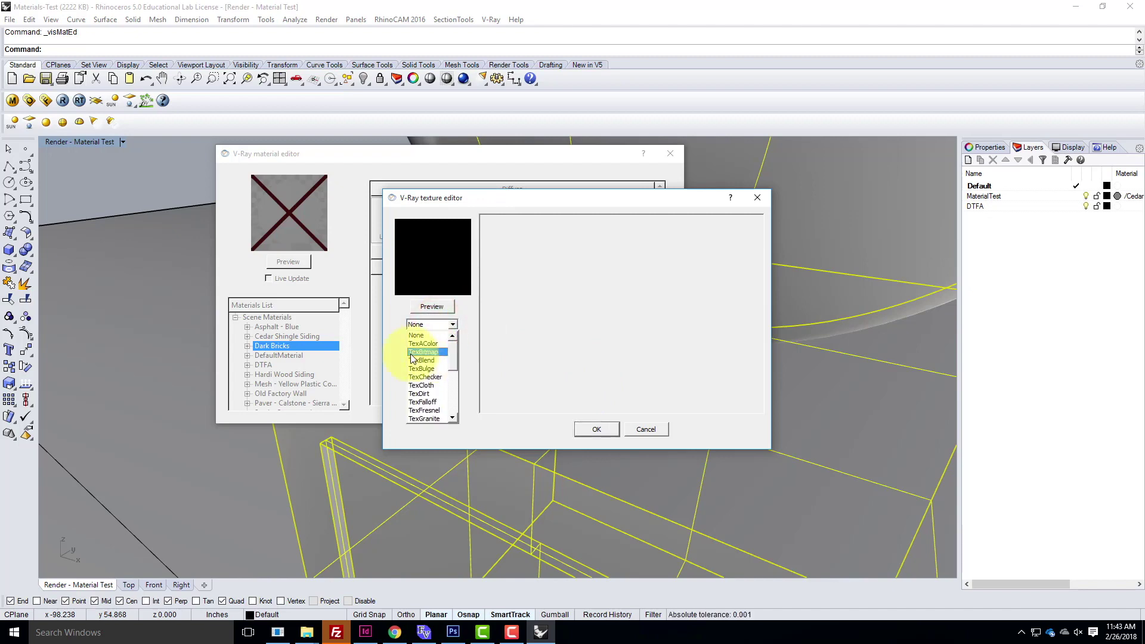
left_click(433, 353)
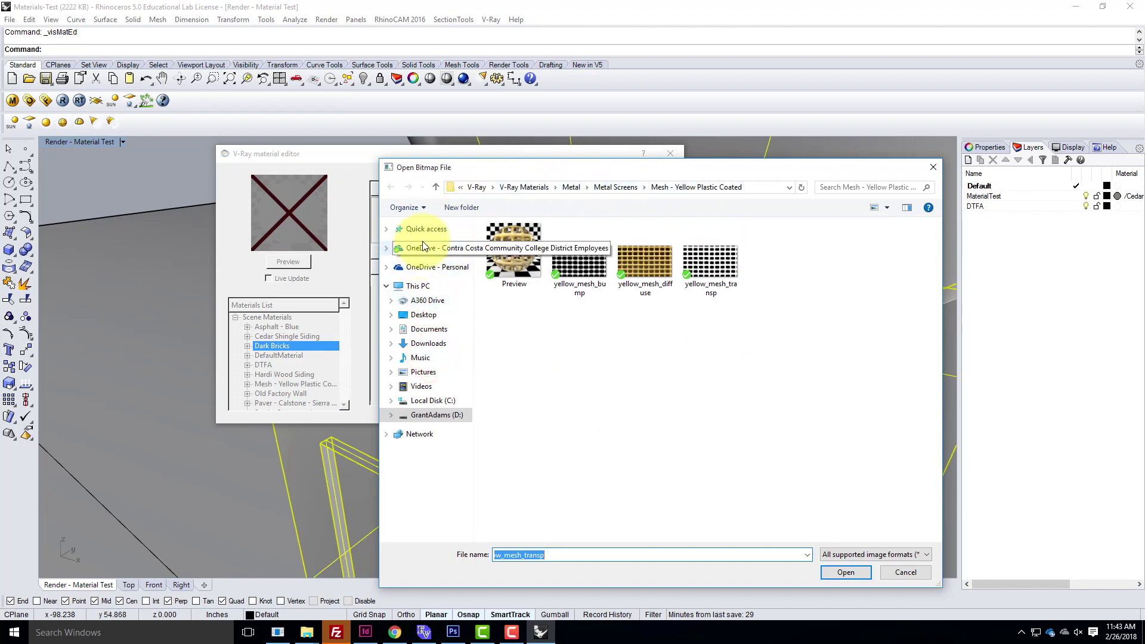
left_click(428, 345)
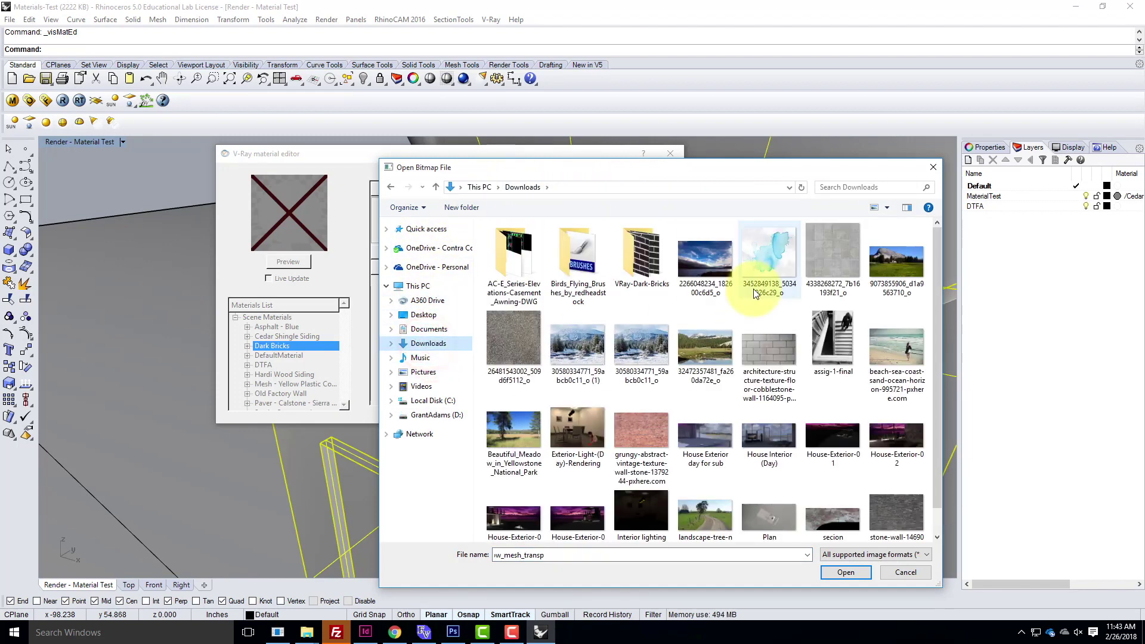
left_click(637, 267)
double_click(637, 267)
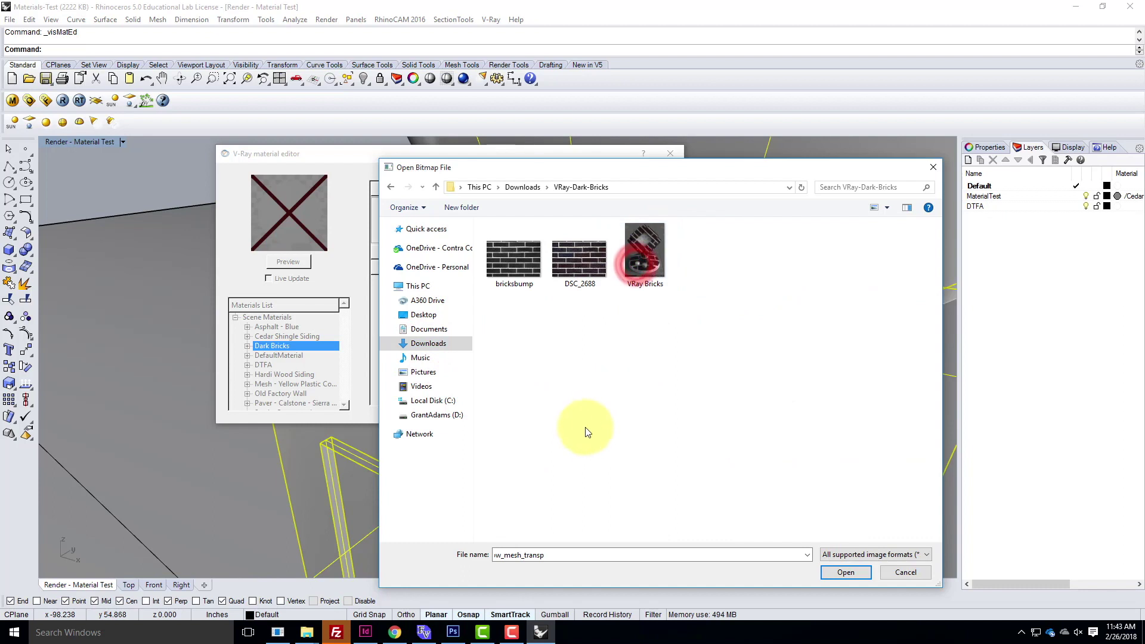
left_click(576, 259)
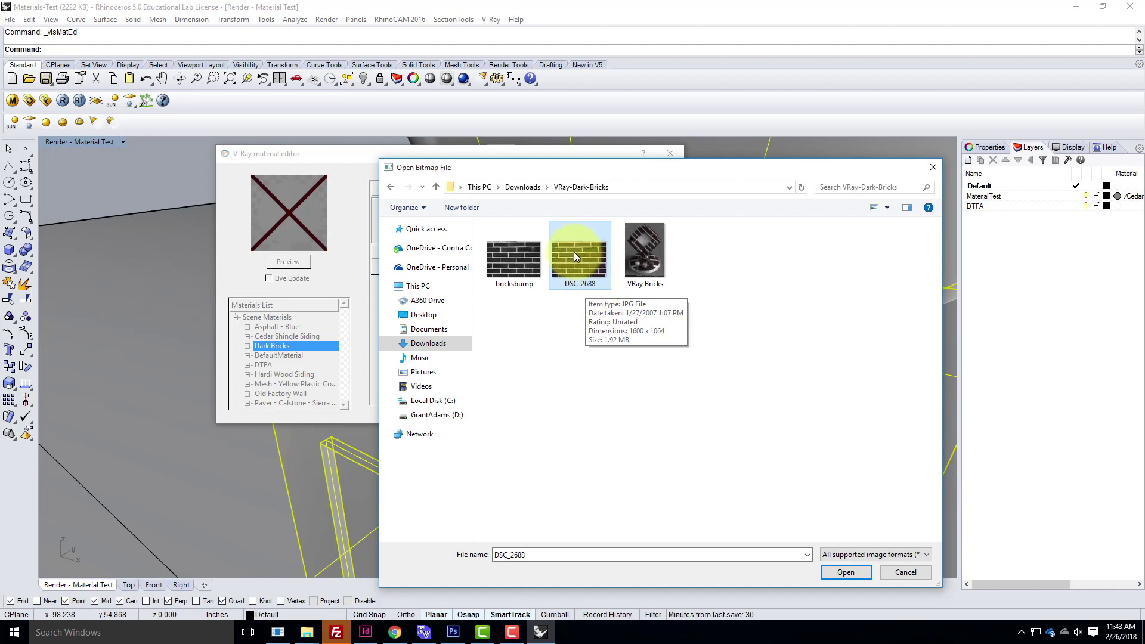
left_click(849, 574)
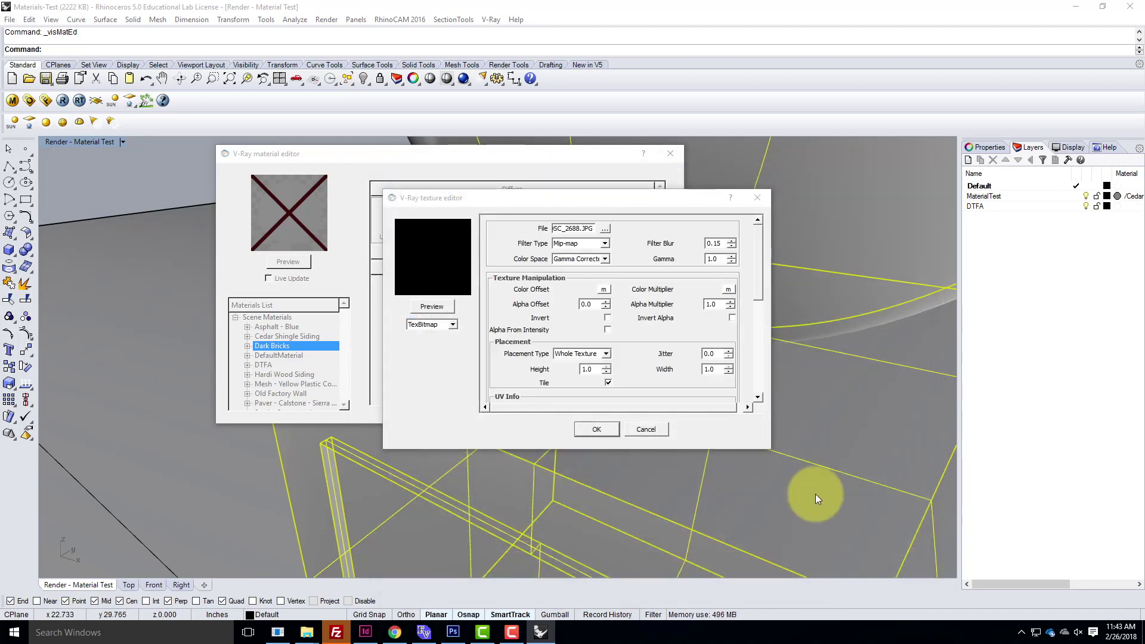
left_click(444, 309)
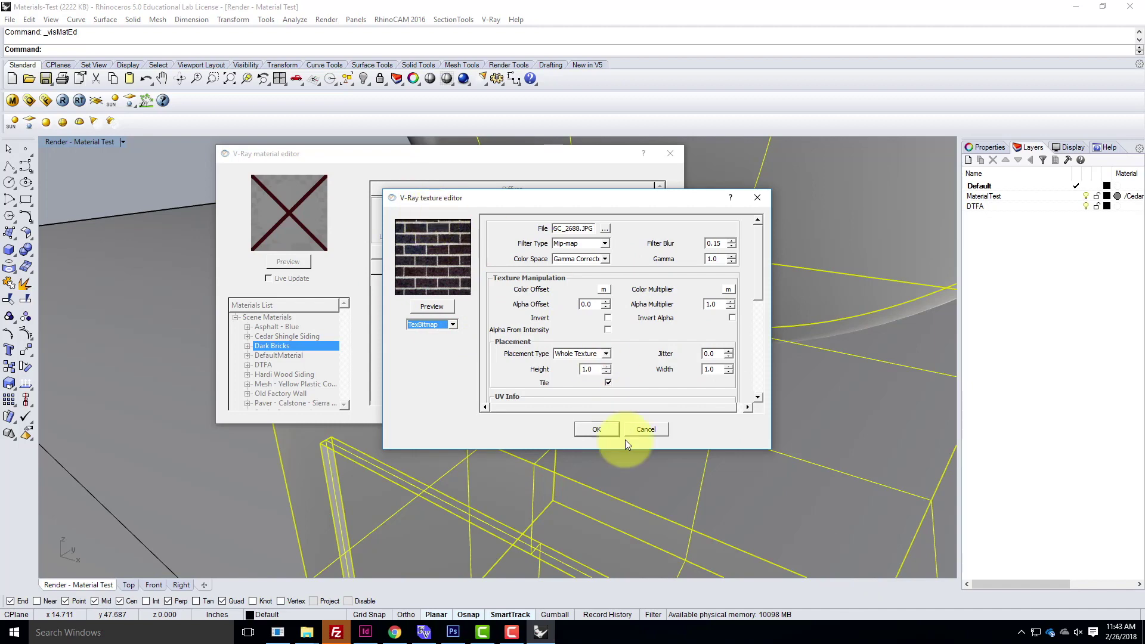
left_click(596, 430)
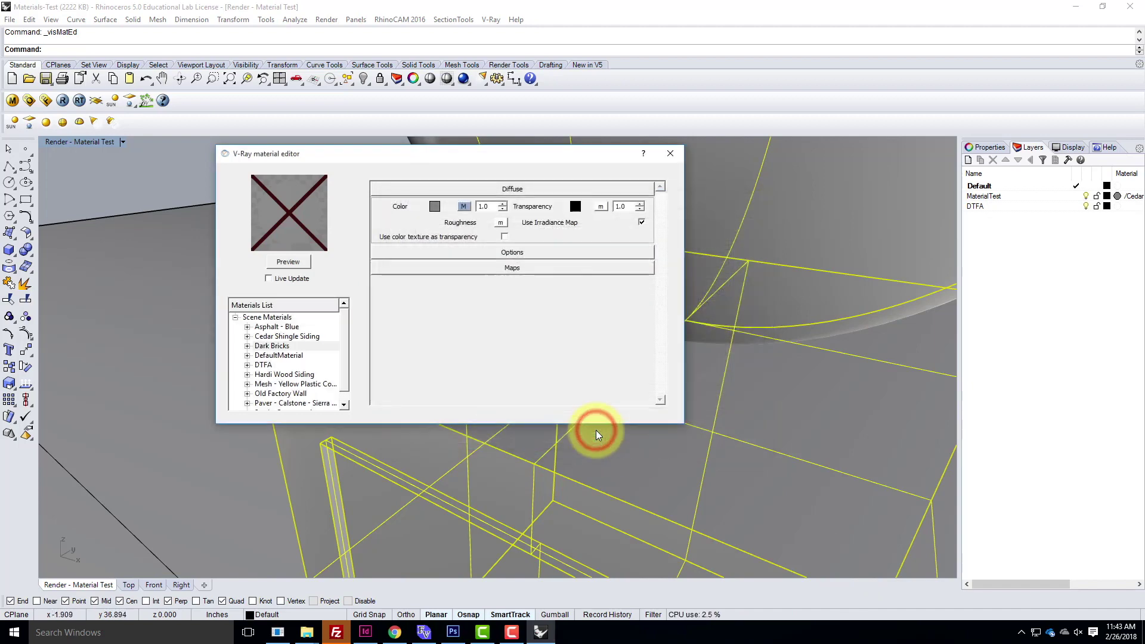
left_click(294, 261)
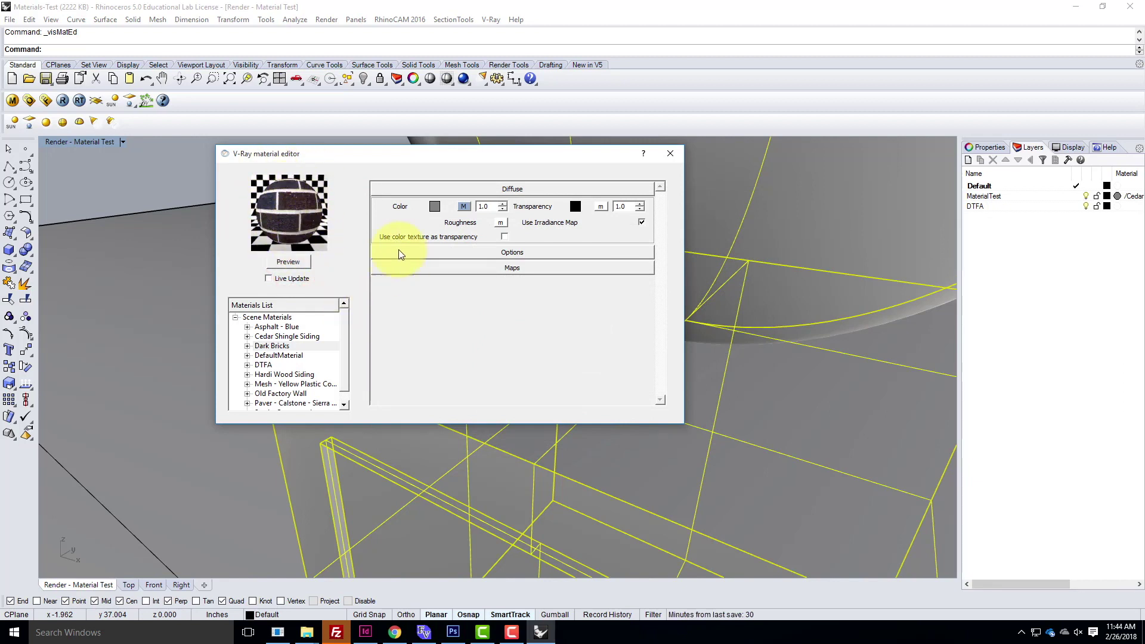
Enable the bump map of Dark Bricks and load the bricksbump image into it as a TexBitmap
left_click(438, 269)
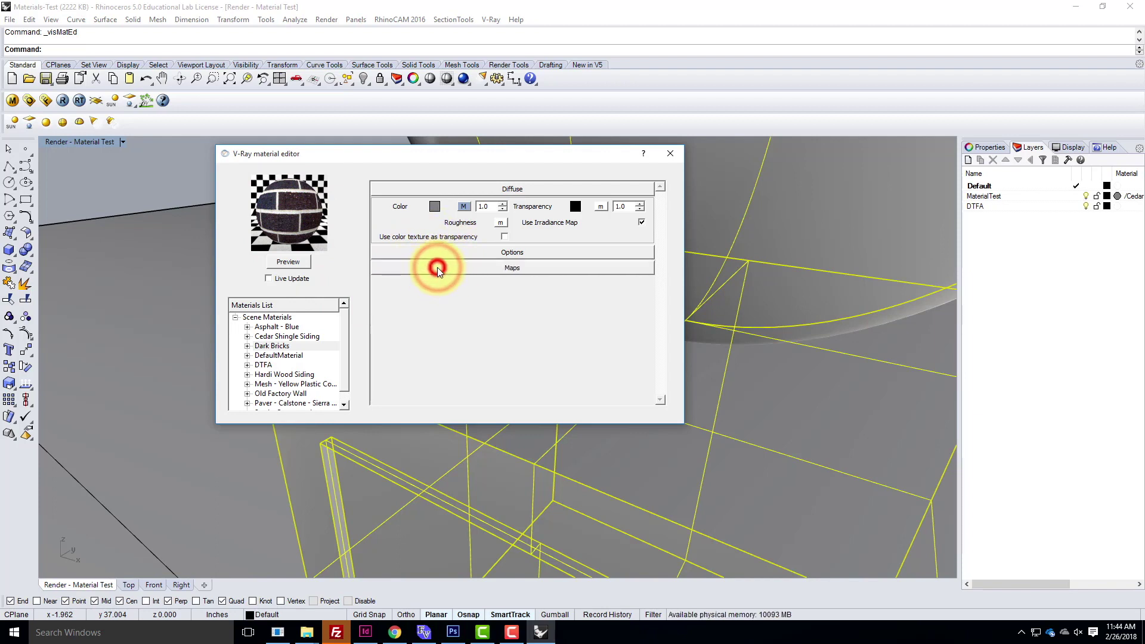
left_click(506, 265)
left_click(515, 267)
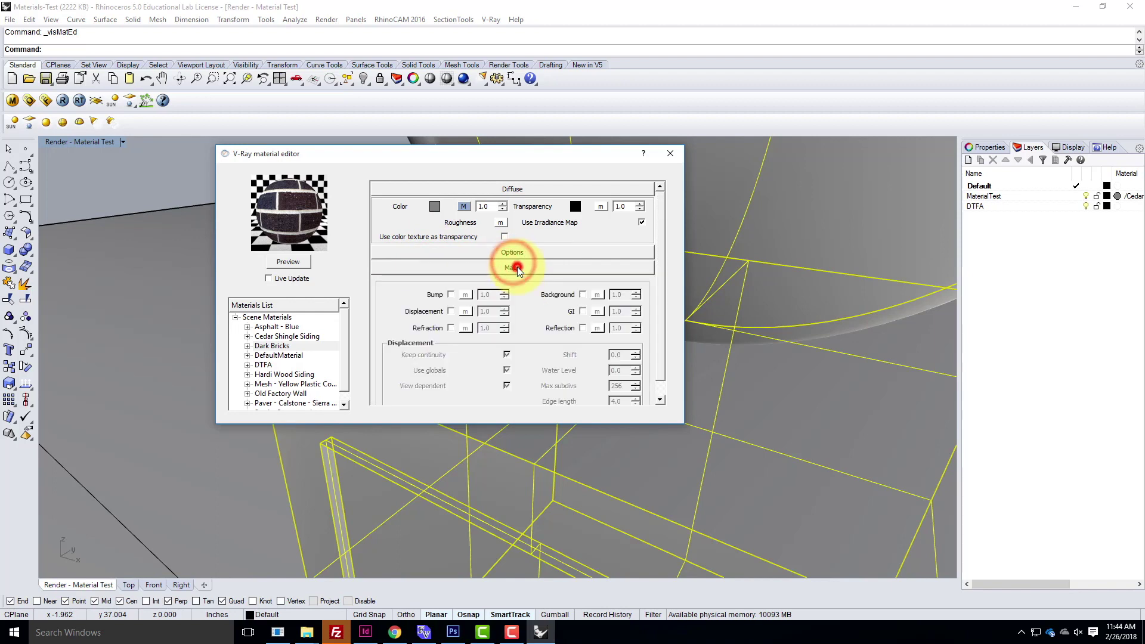
left_click(517, 267)
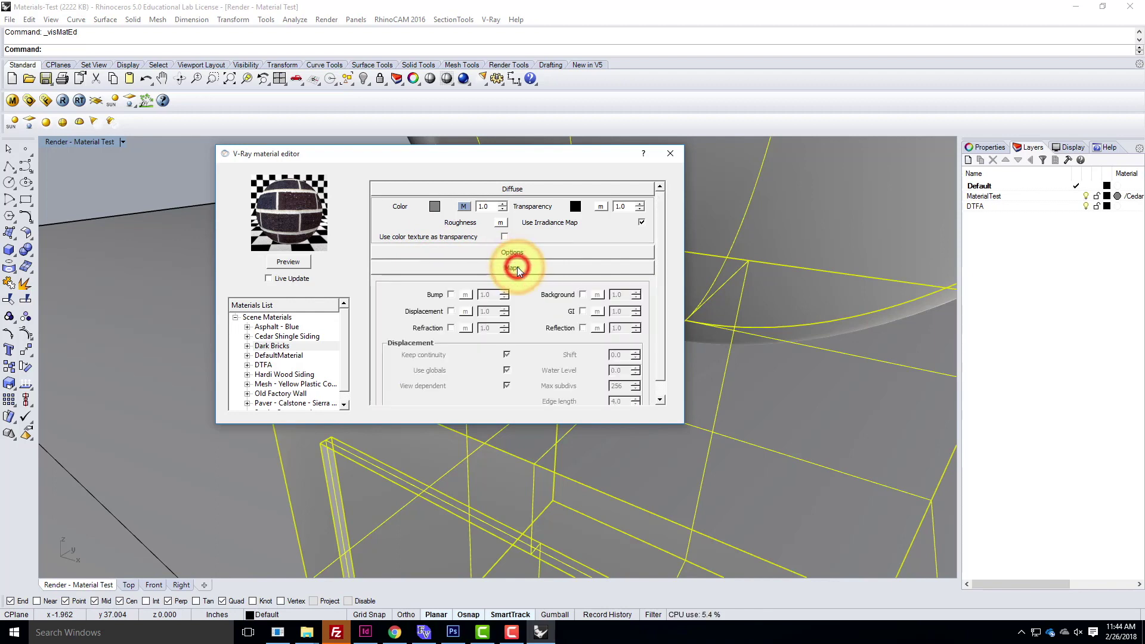
left_click(451, 296)
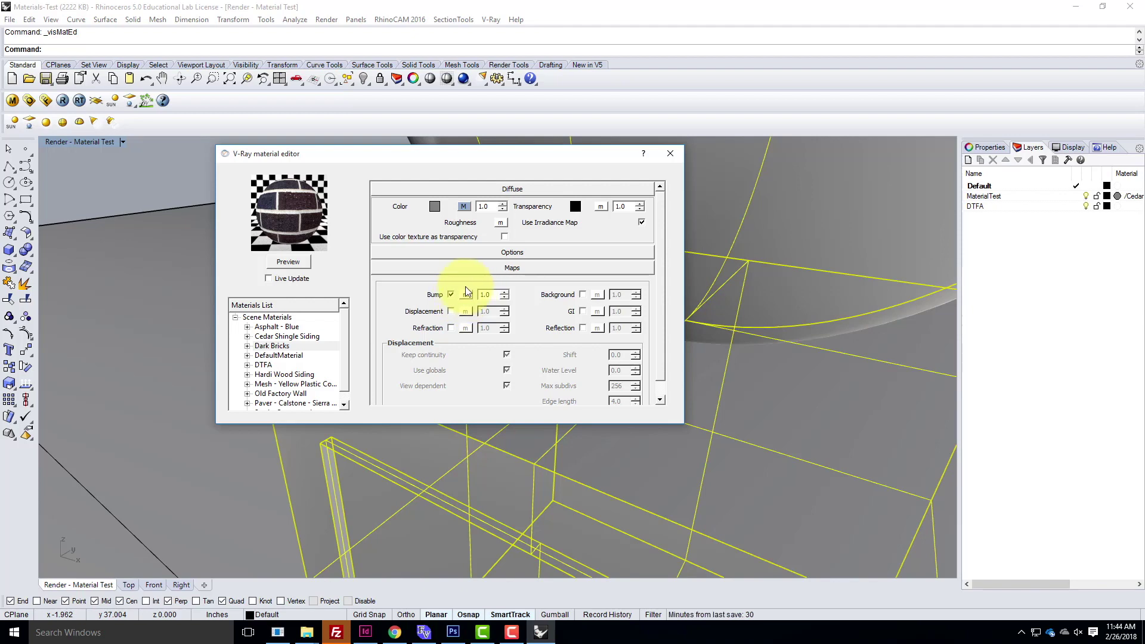
left_click(466, 295)
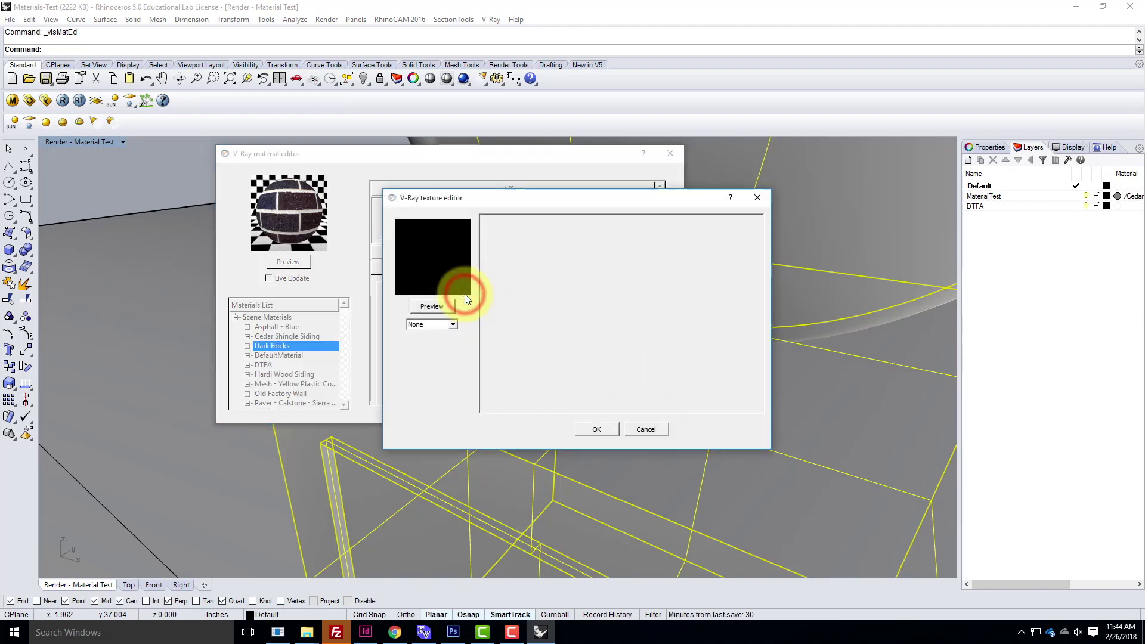
left_click(433, 323)
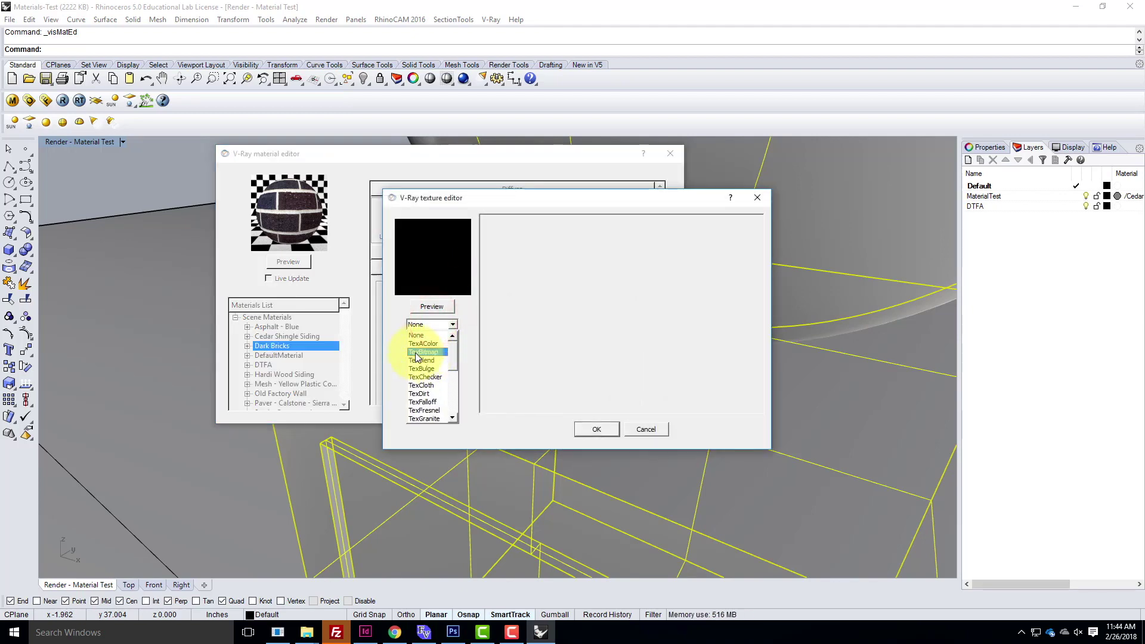
left_click(436, 352)
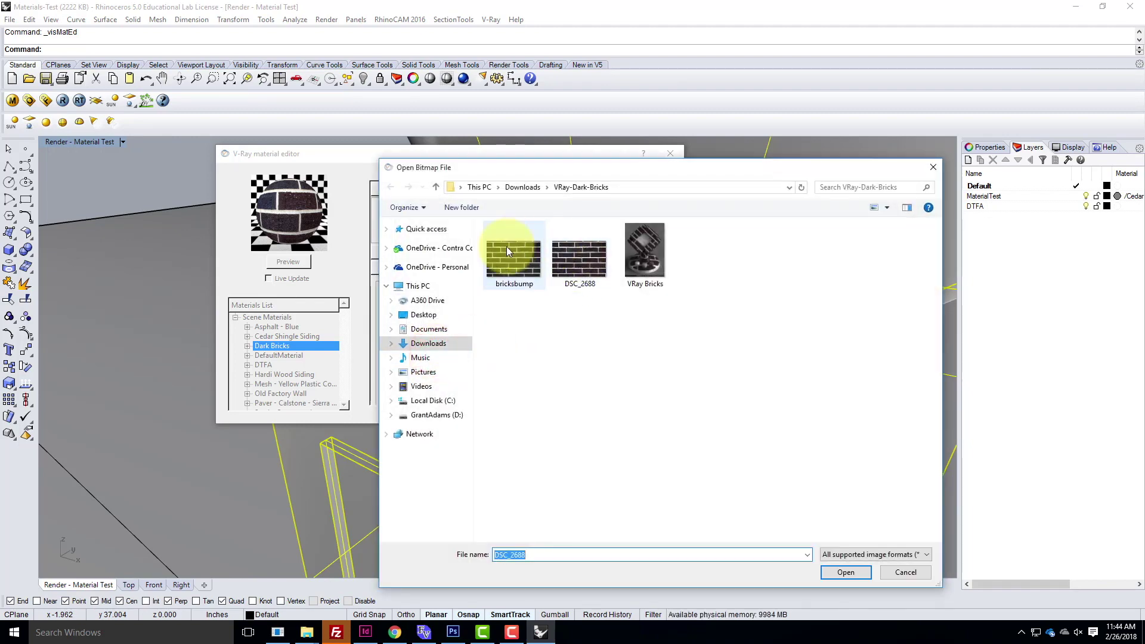
left_click(522, 259)
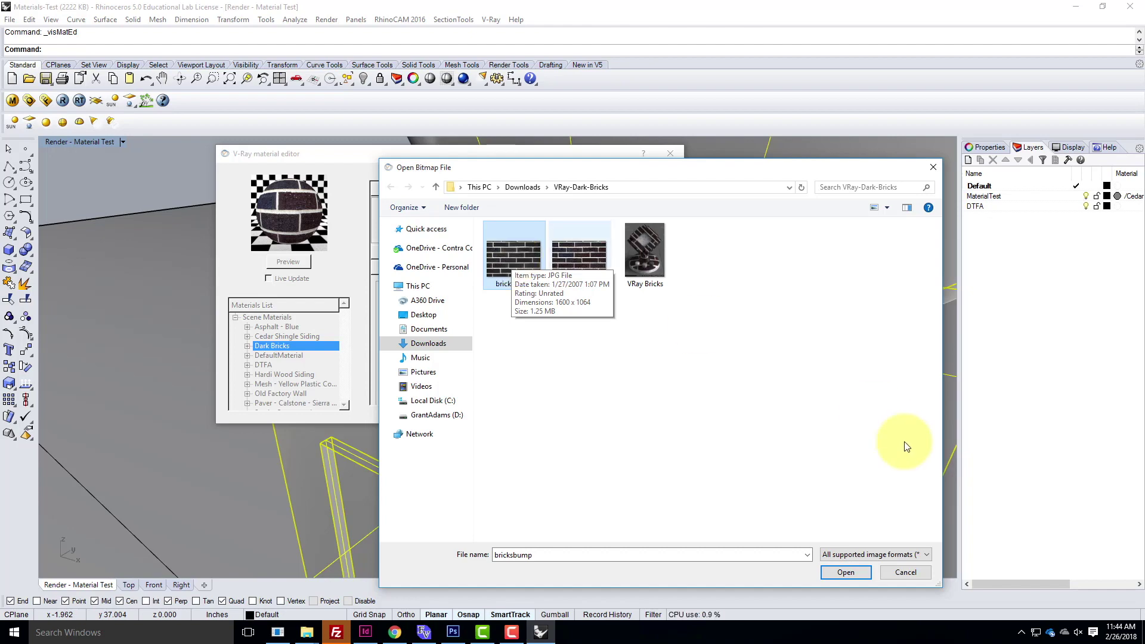
left_click(854, 574)
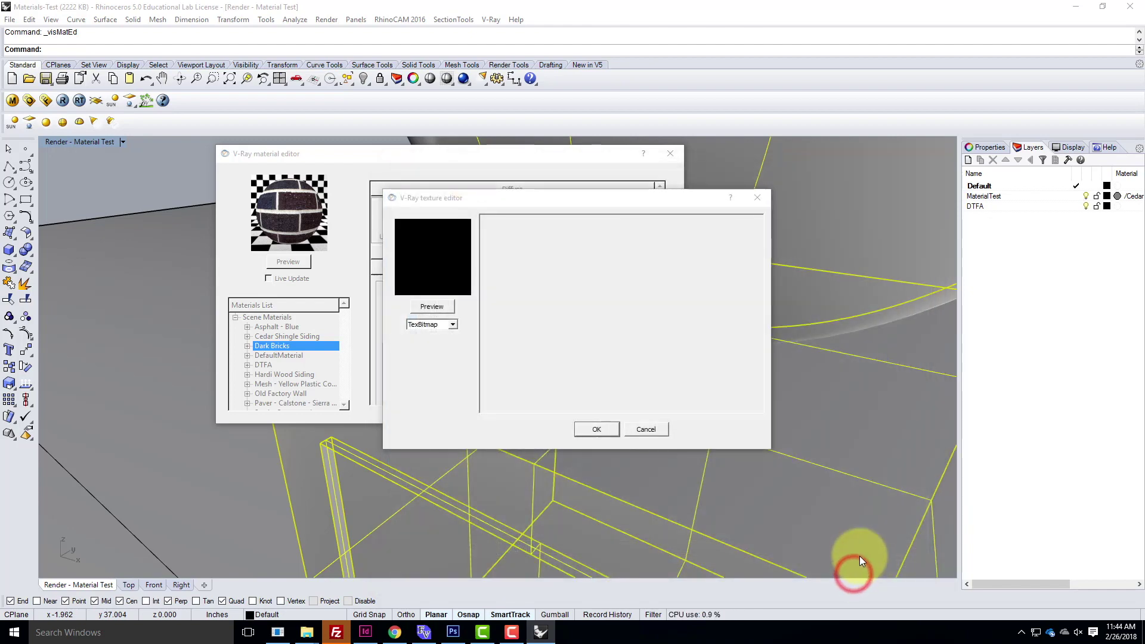
left_click(595, 430)
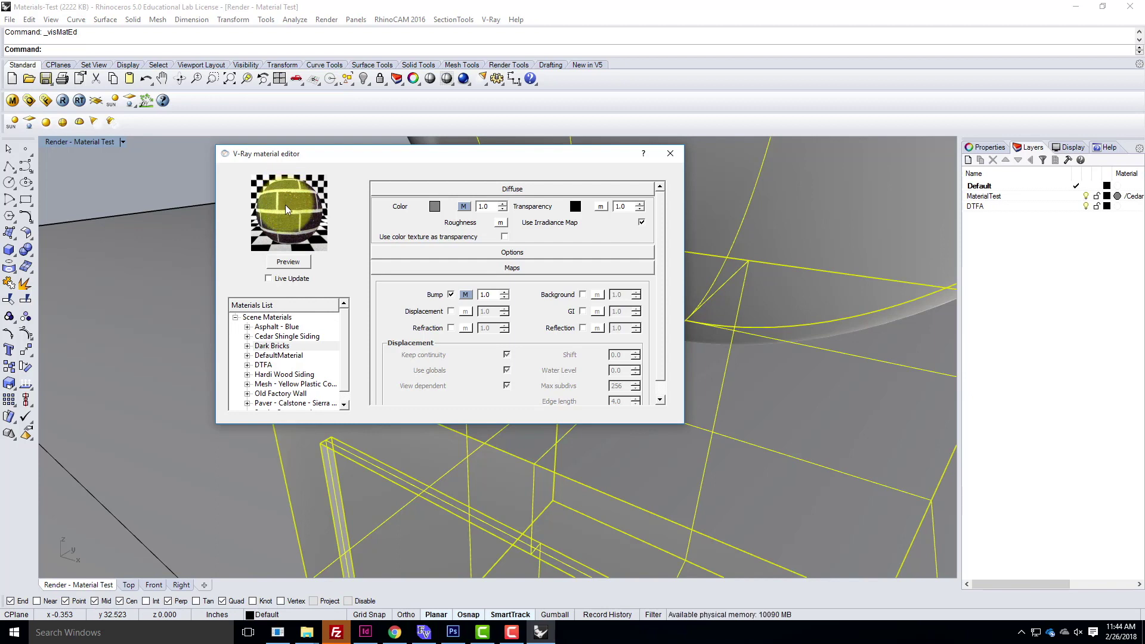
Set the bump amount of Dark Bricks to 10 and refresh the material preview
double_click(487, 294)
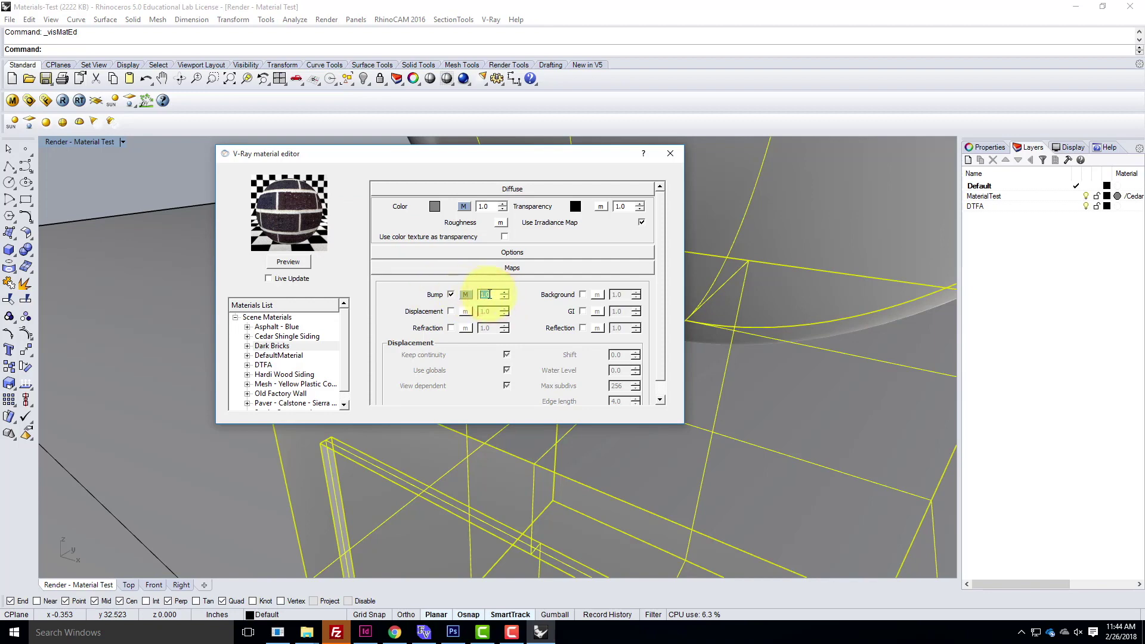
type("10")
left_click(301, 263)
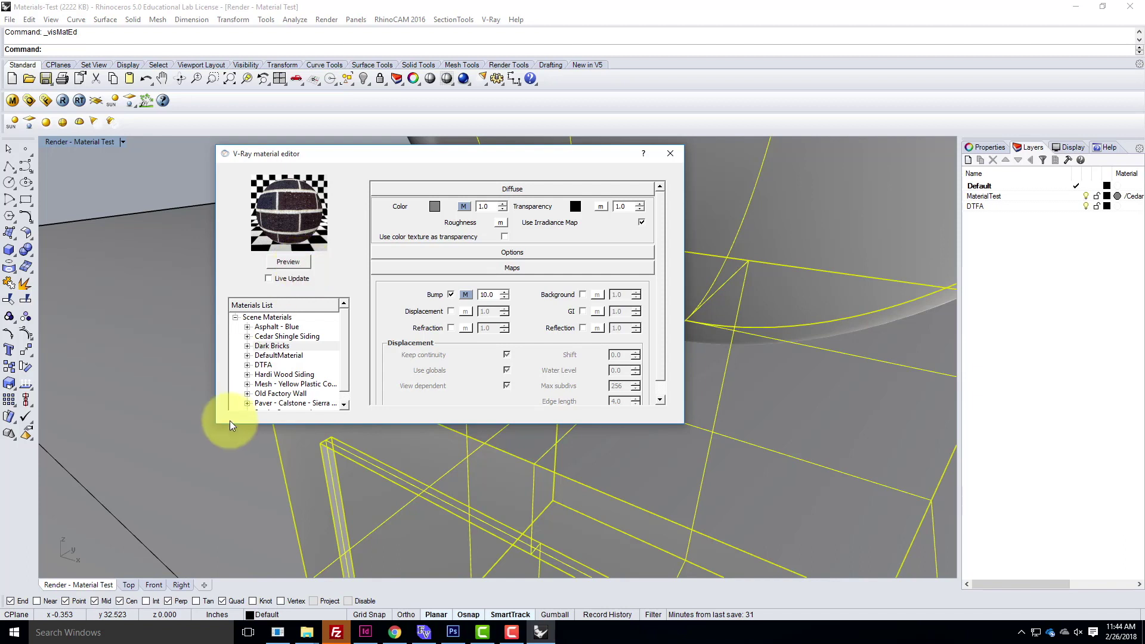
Apply the Dark Bricks material to the selected sphere and cube objects, and close the material editor
right_click(271, 346)
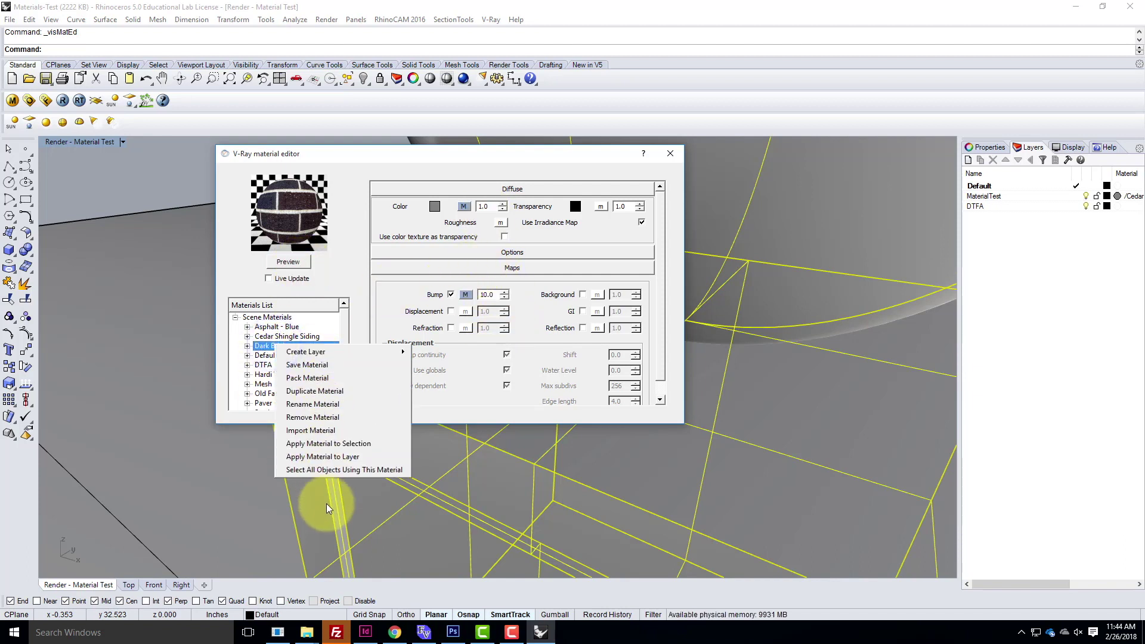
left_click(332, 443)
left_click(670, 154)
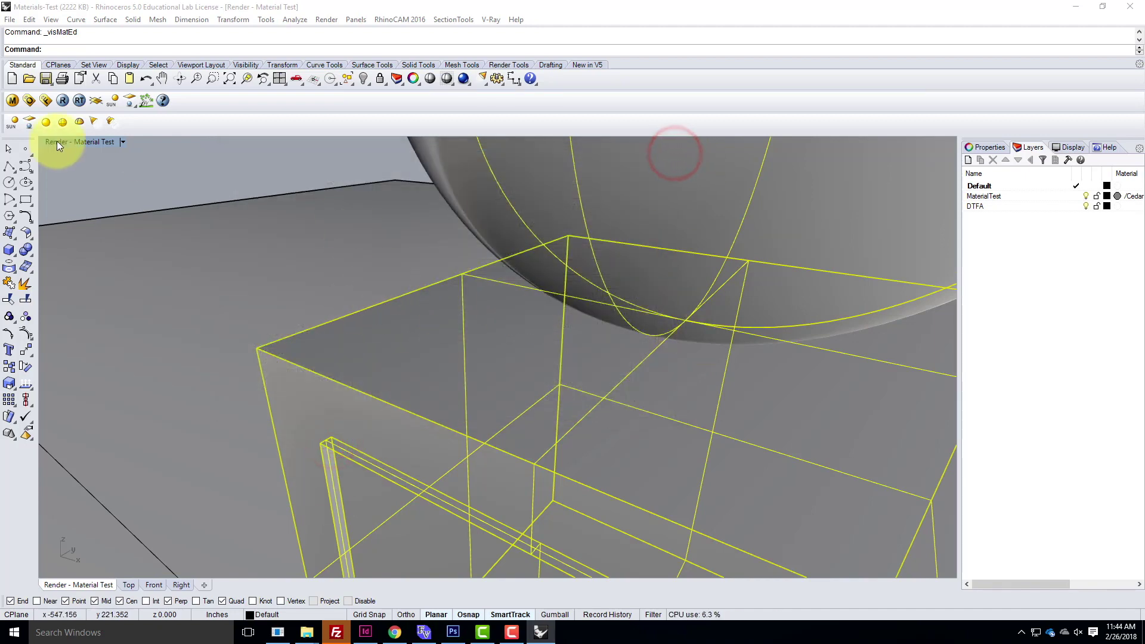
Restore the Render - Material Test named view, render the scene with V-Ray, and minimize the frame buffer after checking the bricks
left_click(122, 141)
mouse_move(99, 356)
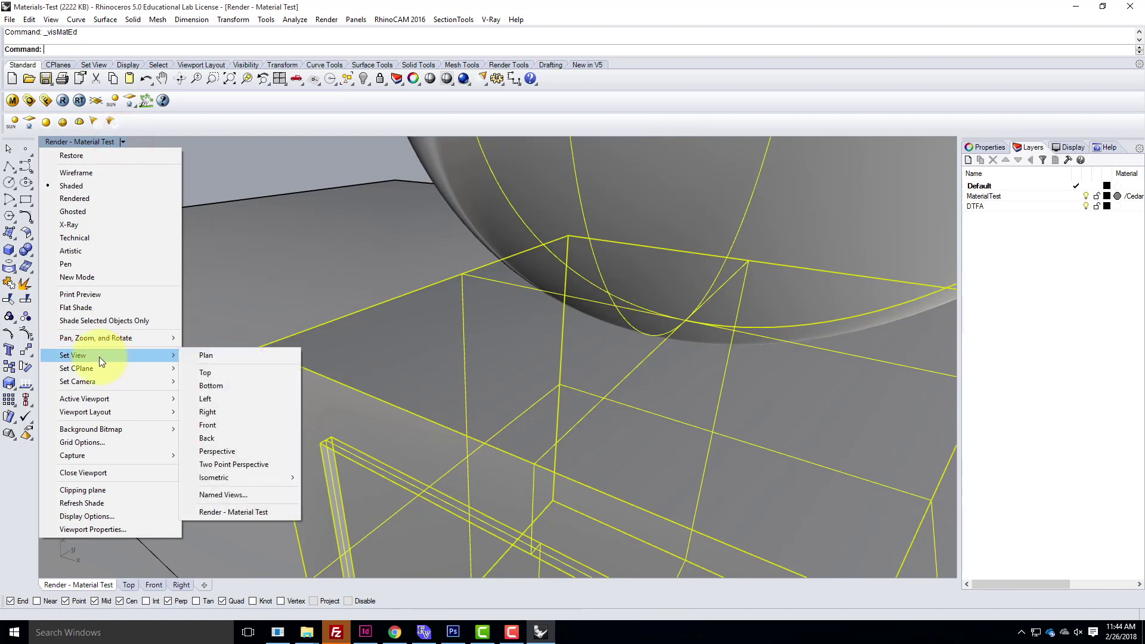
left_click(213, 510)
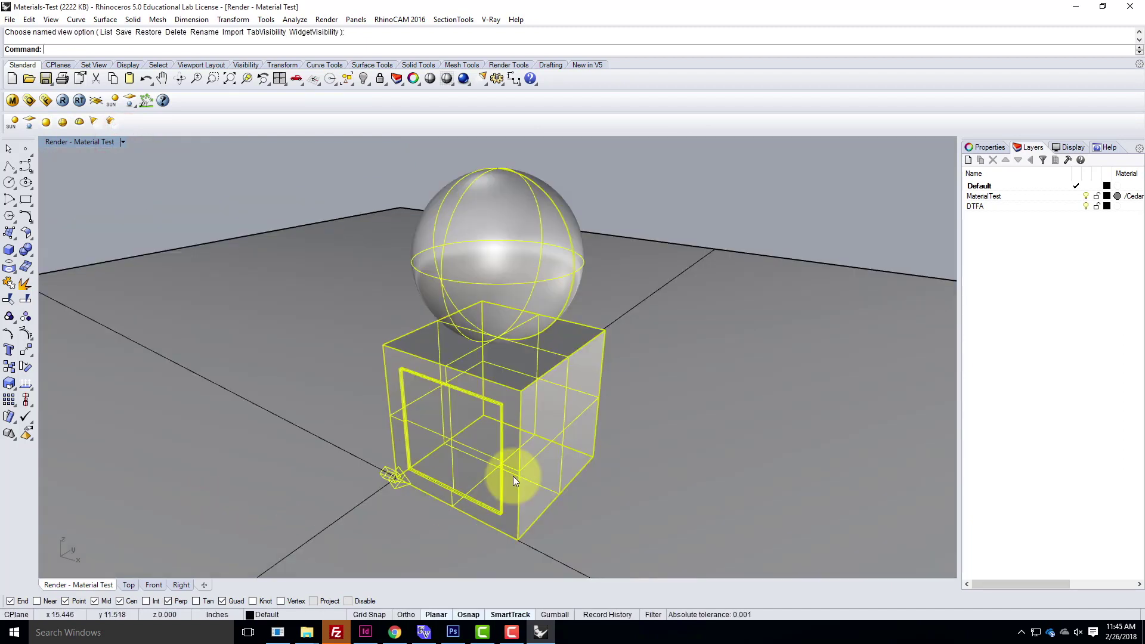
left_click(63, 101)
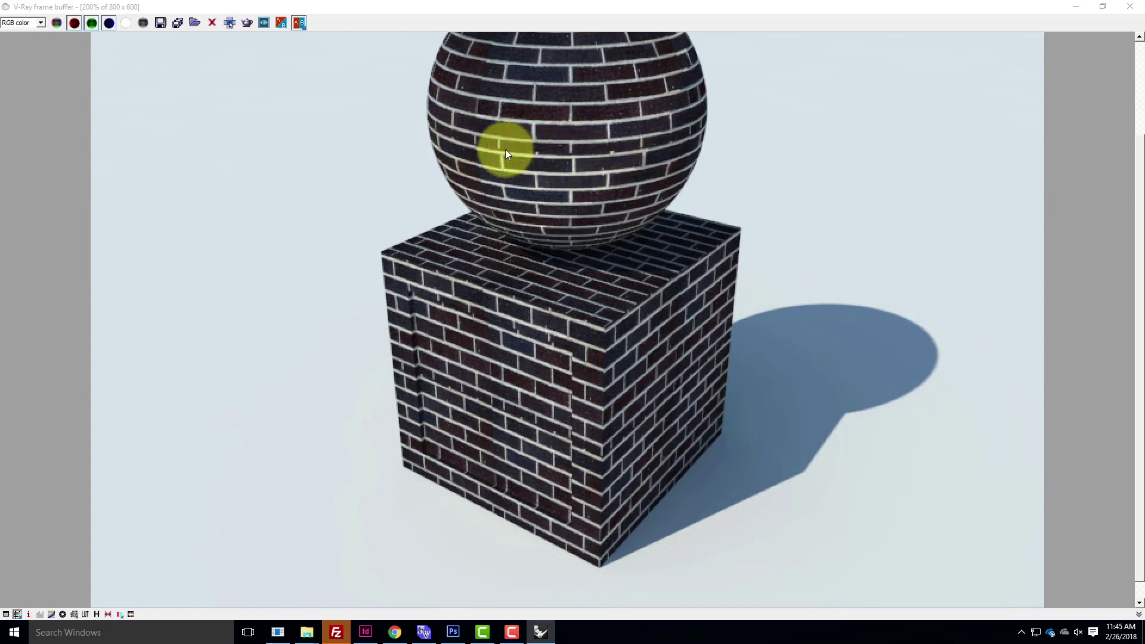
left_click(1076, 8)
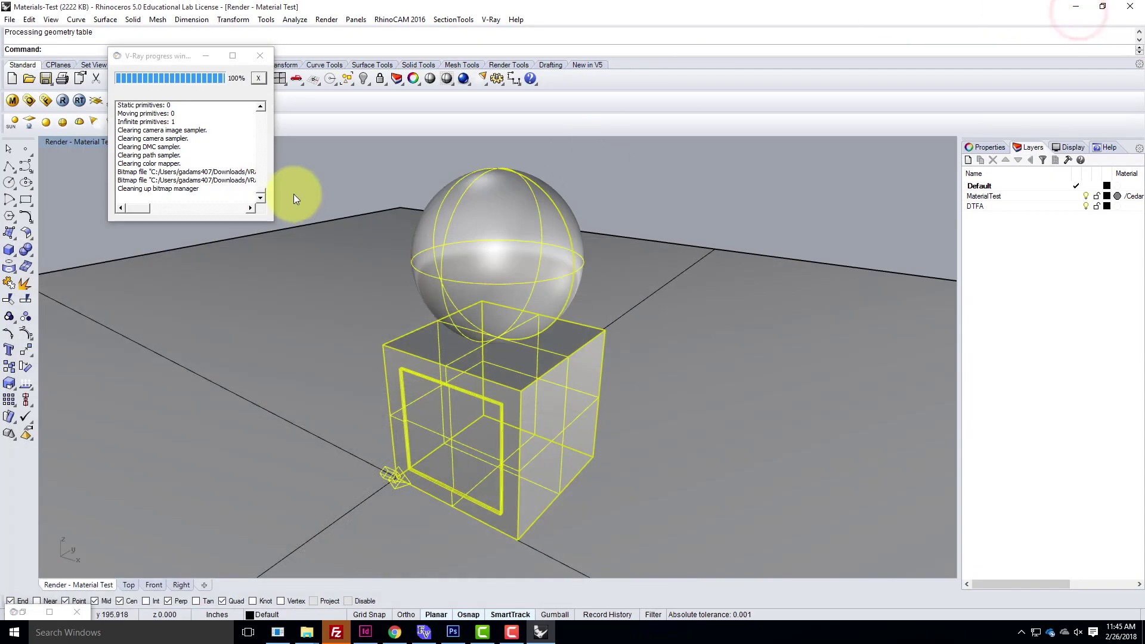
Reopen the V-Ray material editor and bring up the available actions for the Dark Bricks material
left_click(13, 100)
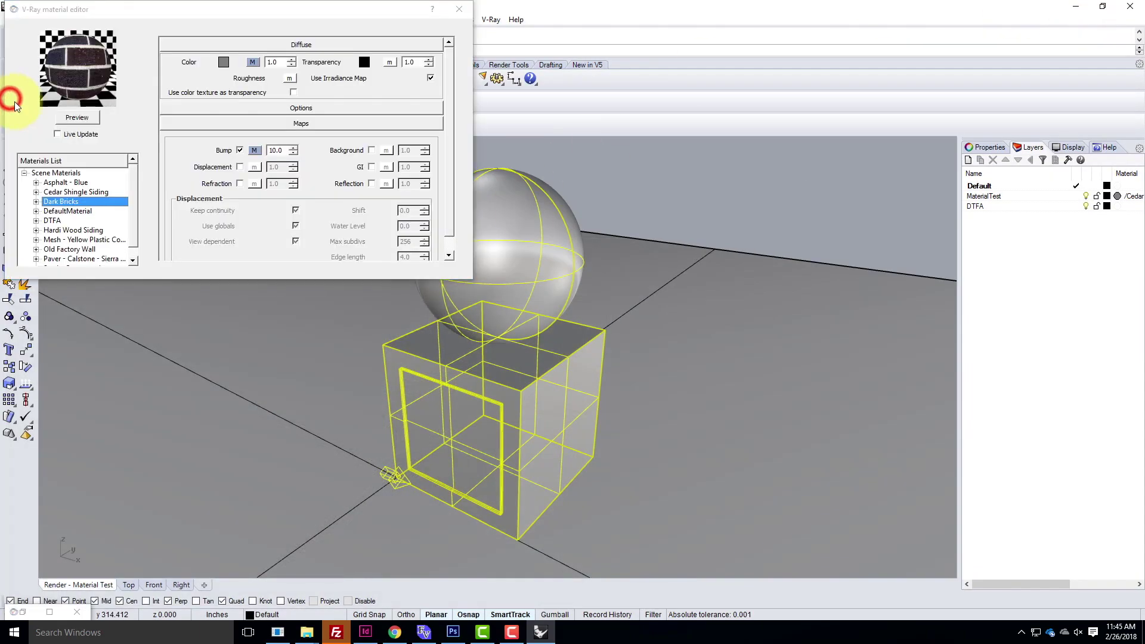
right_click(58, 203)
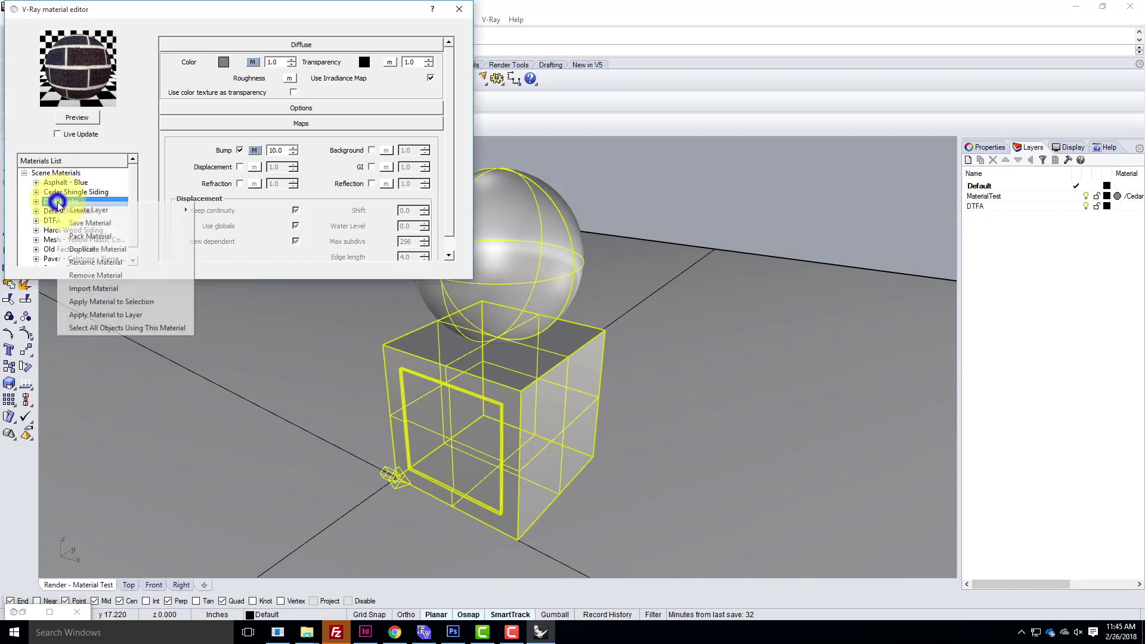
Inspect the dark brick render of the sphere and cube up close in the V-Ray frame buffer, and close it
right_click(58, 202)
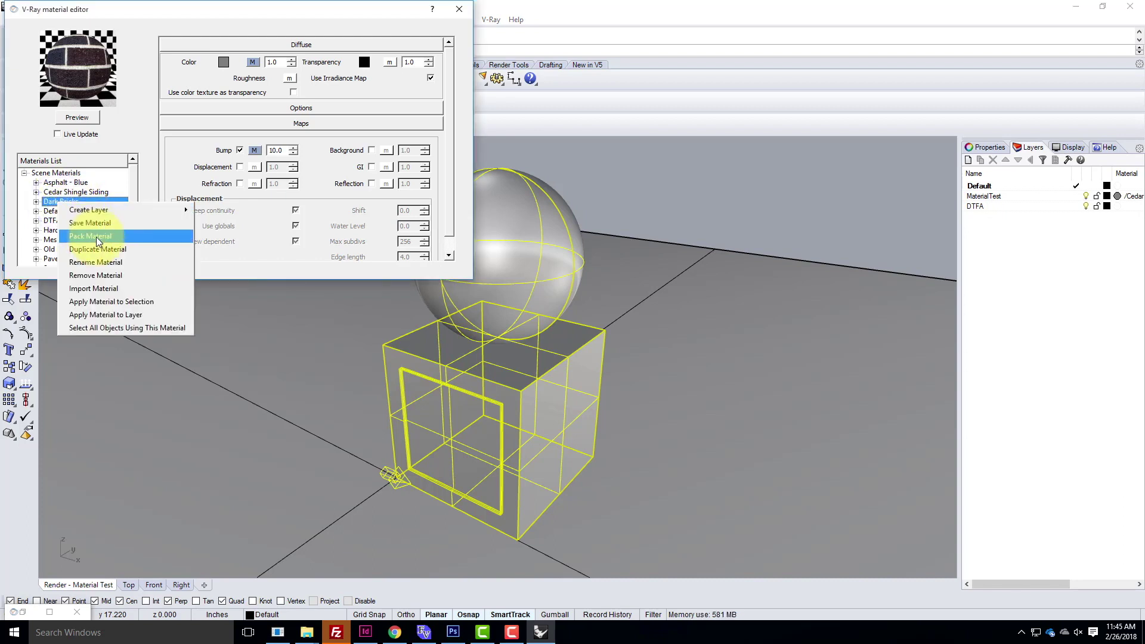
left_click(457, 8)
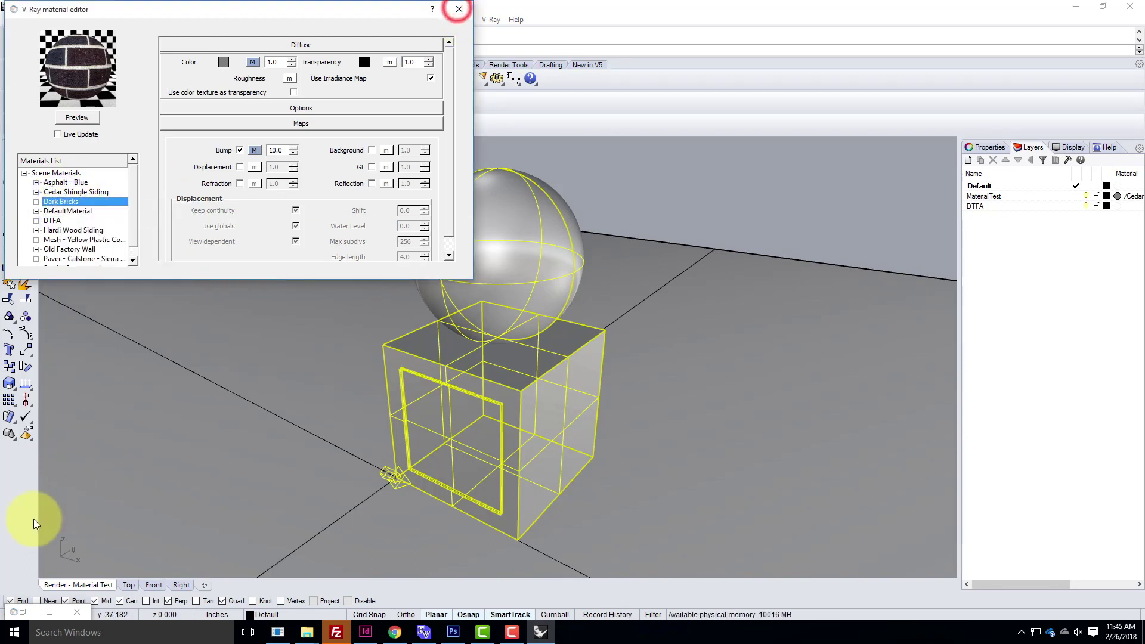
left_click(49, 612)
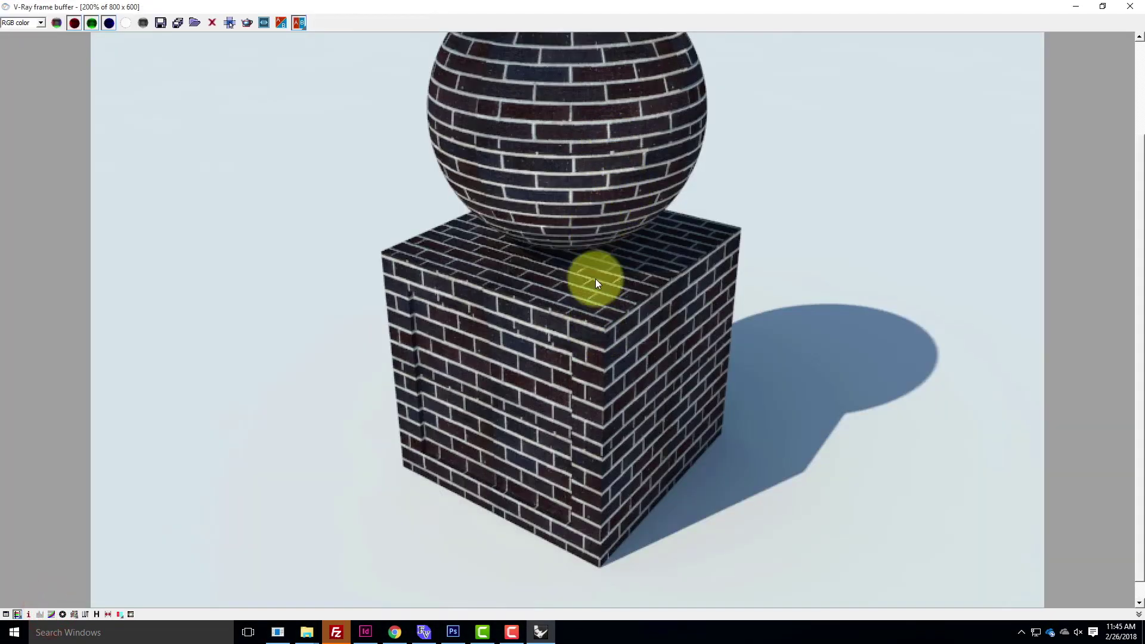
scroll(589, 294, "up", 2)
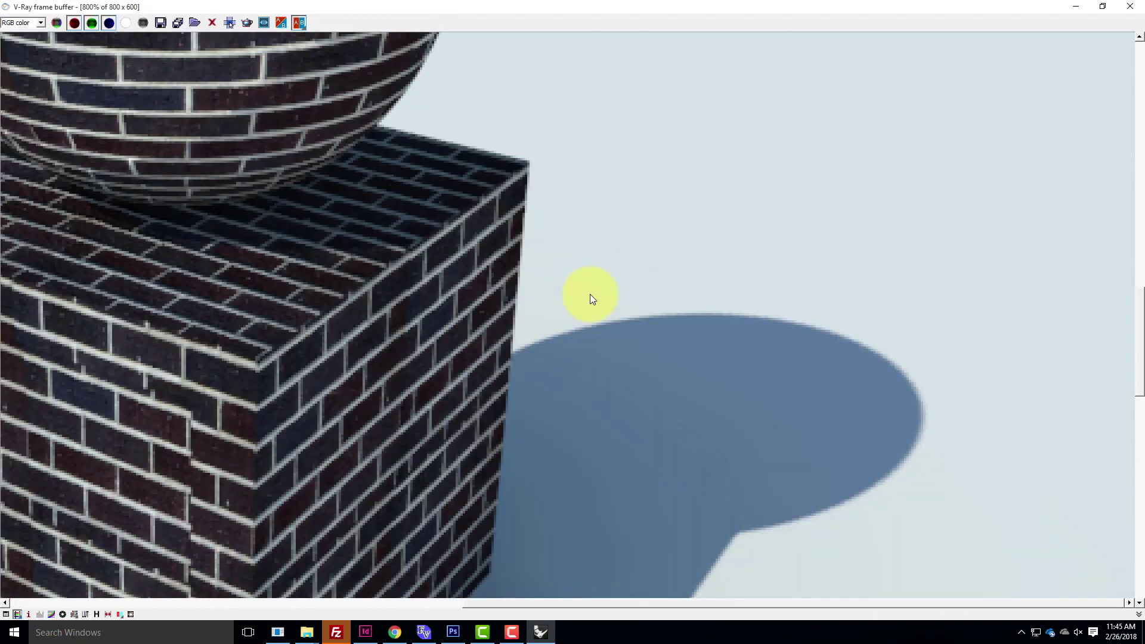
scroll(590, 294, "down", 4)
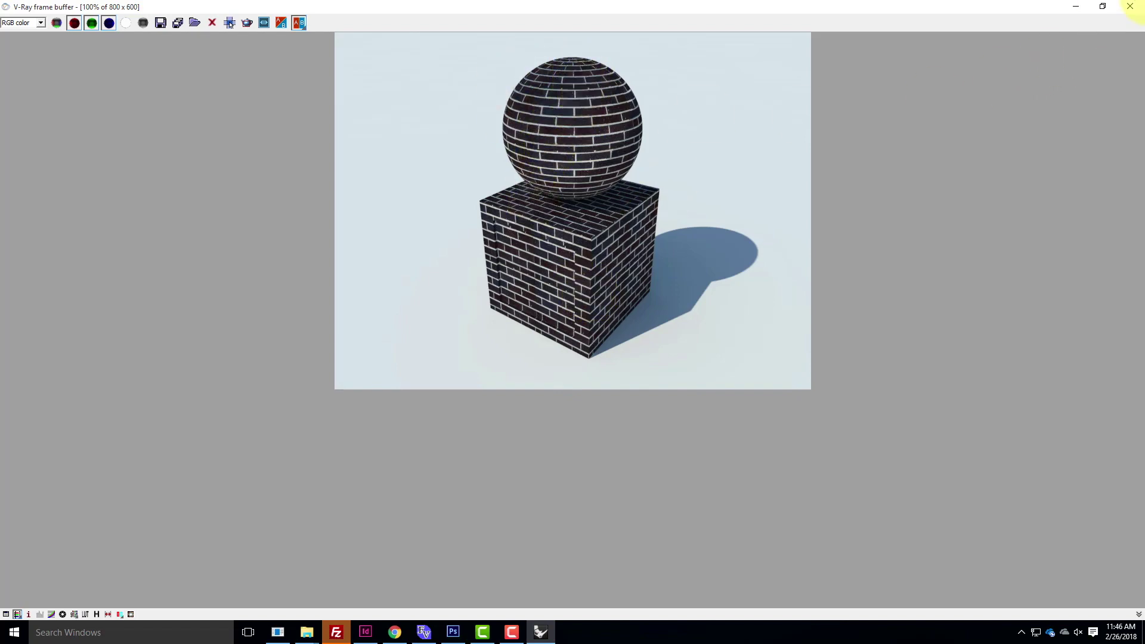
left_click(1130, 6)
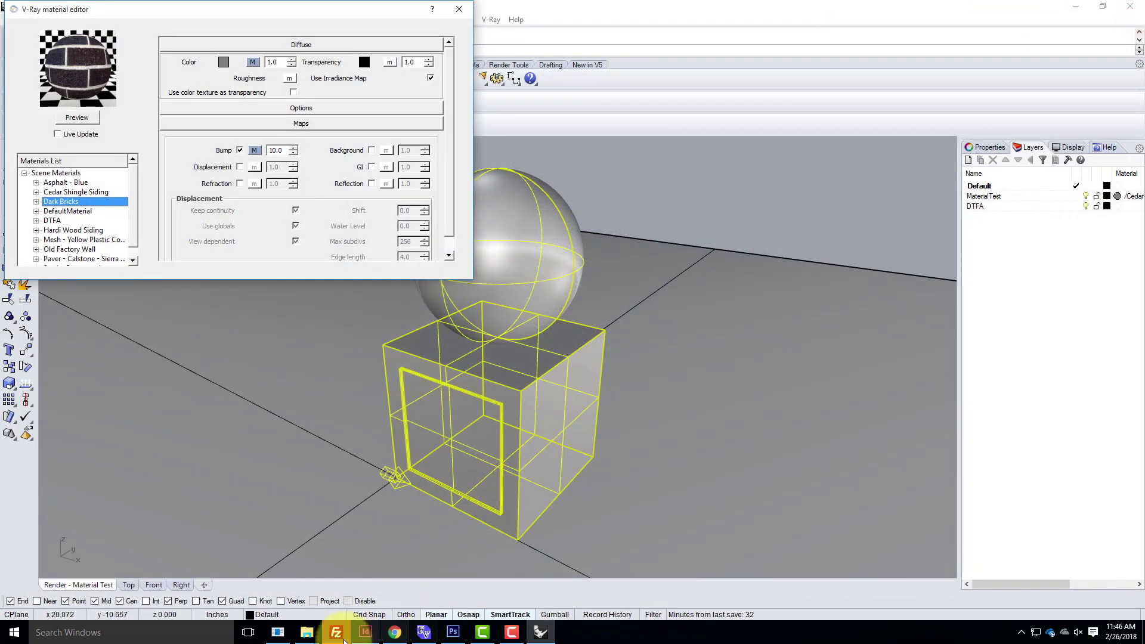
Switch to Chrome and open the Metal Mesh Fence Vray Material page from the site's V-Ray Materials listing
left_click(394, 632)
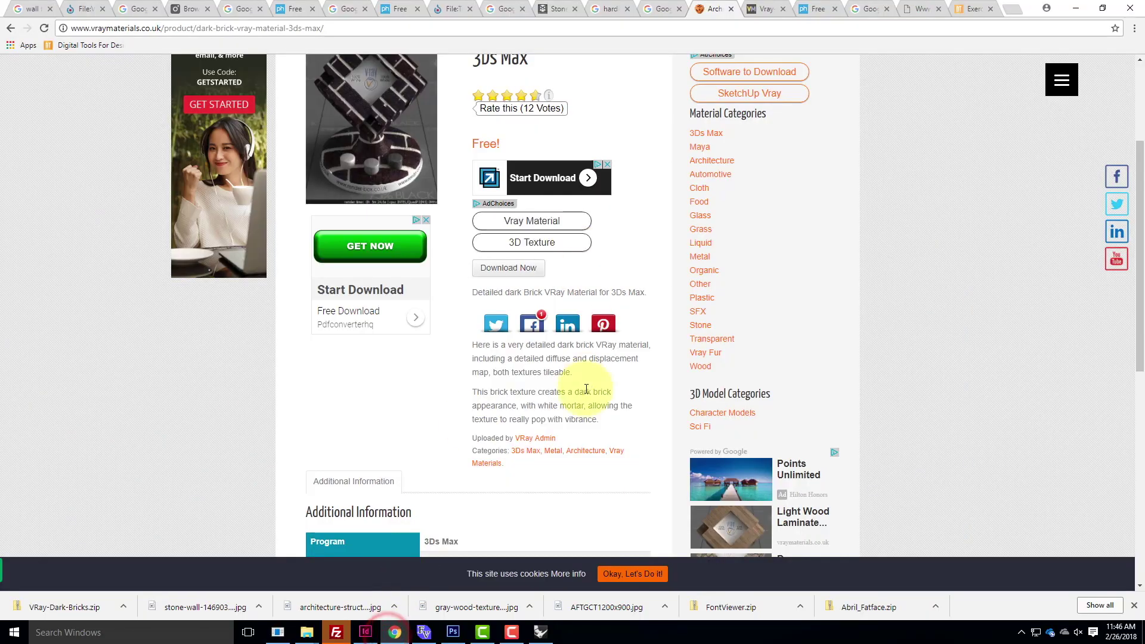
scroll(586, 389, "up", 3)
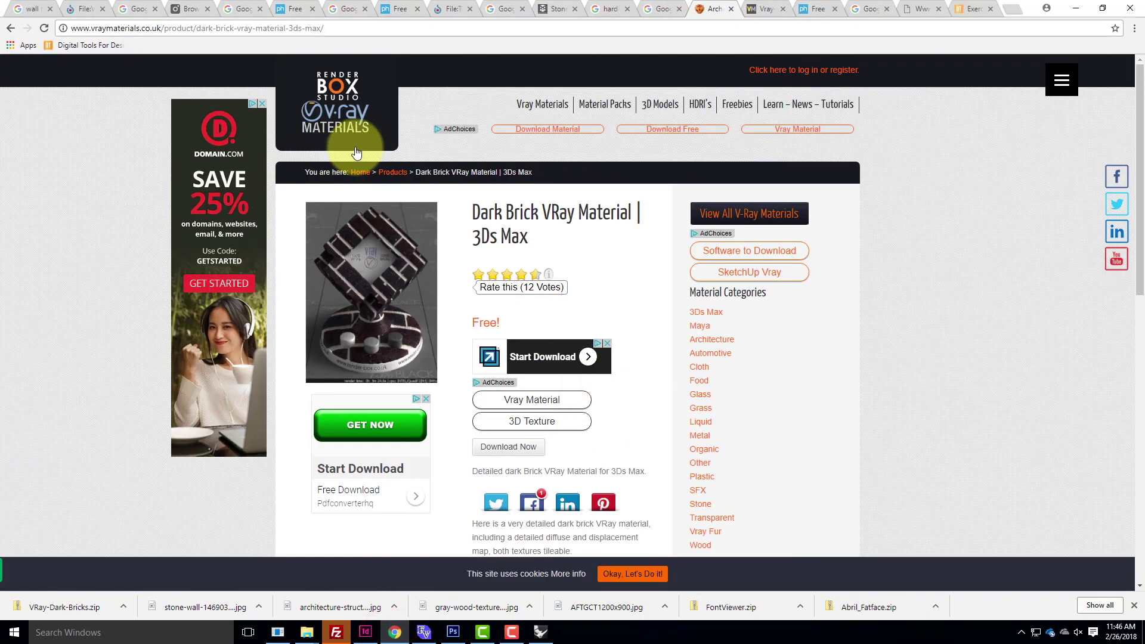
left_click(555, 105)
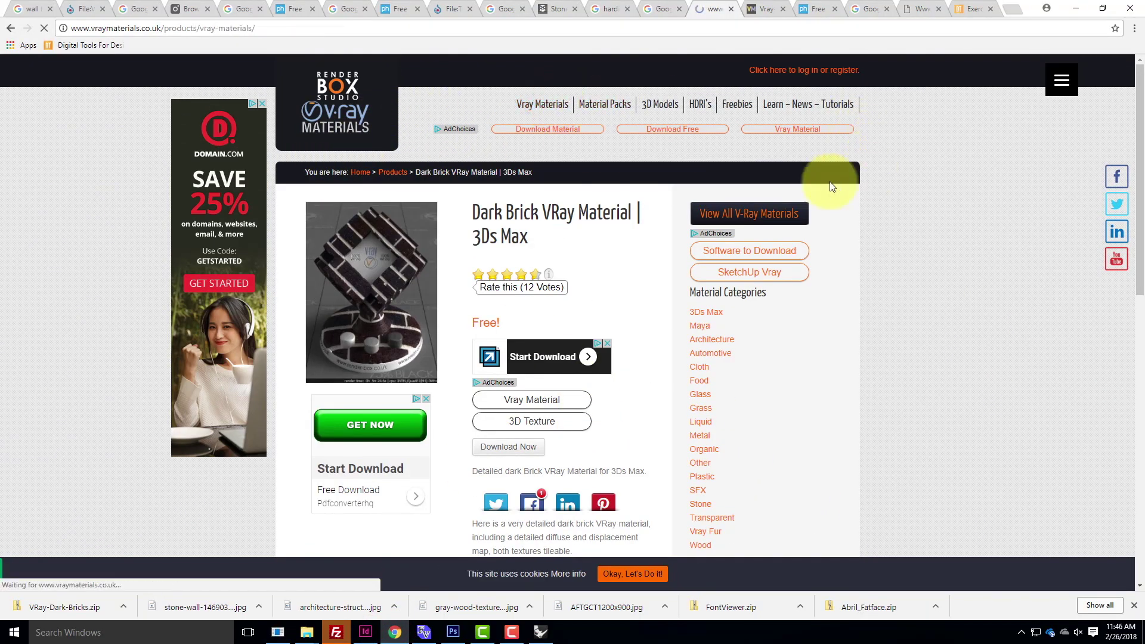
scroll(917, 207, "down", 5)
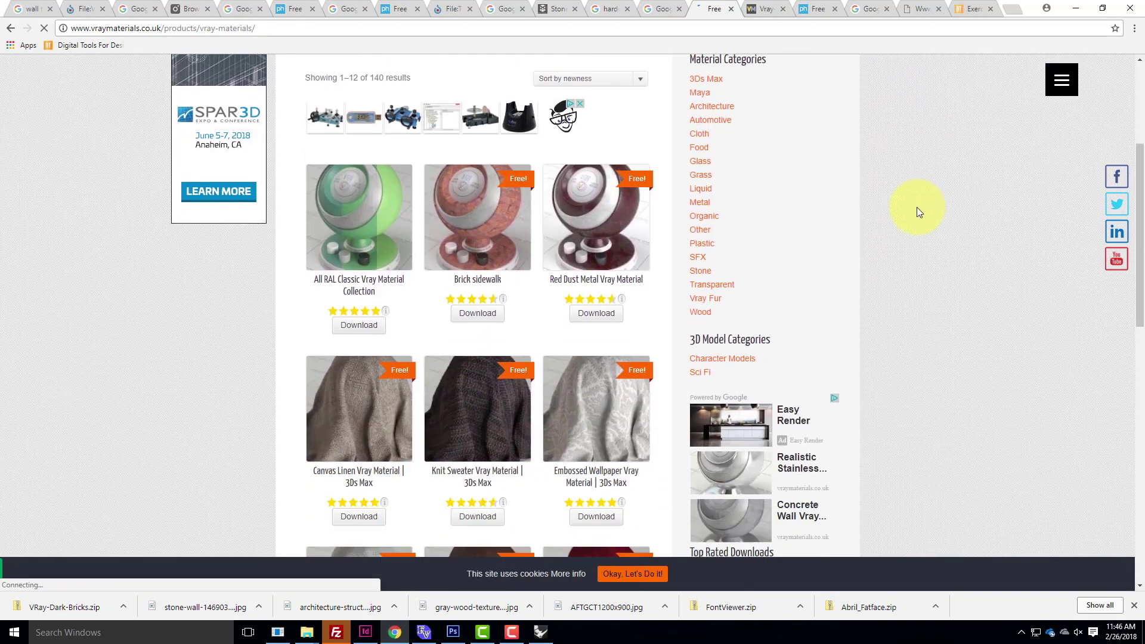
scroll(917, 206, "up", 1)
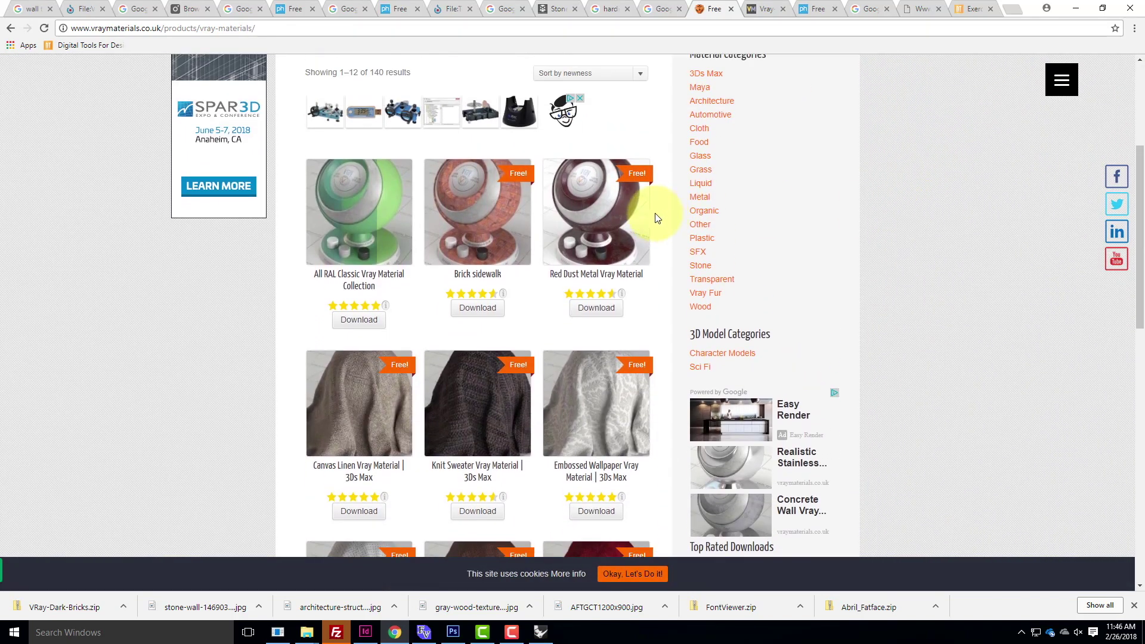
scroll(448, 288, "down", 8)
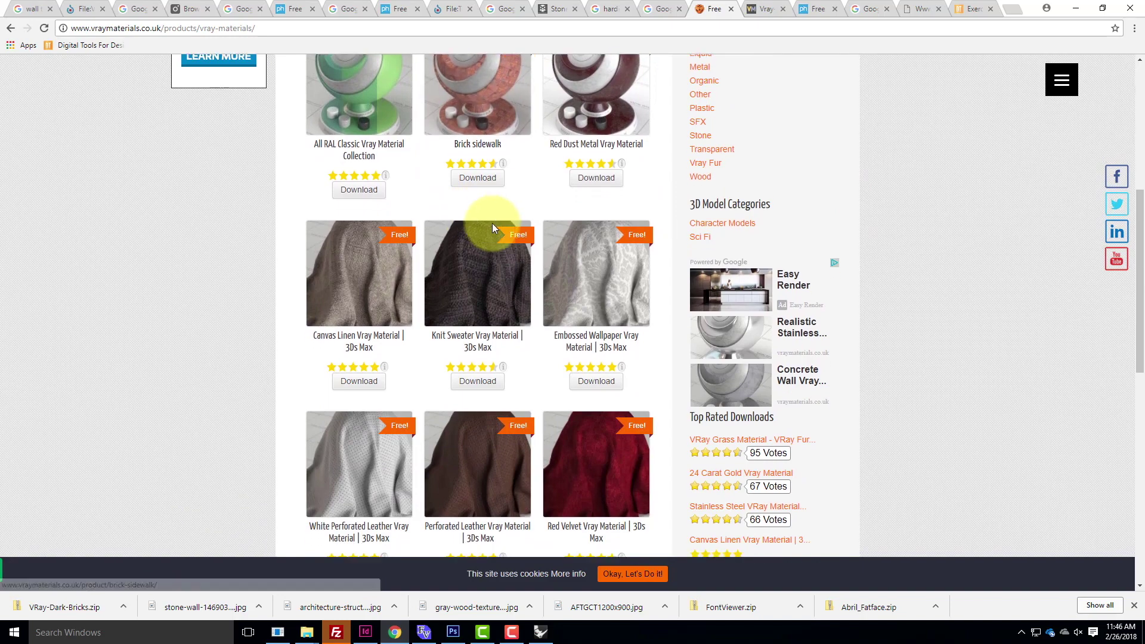
scroll(539, 241, "down", 3)
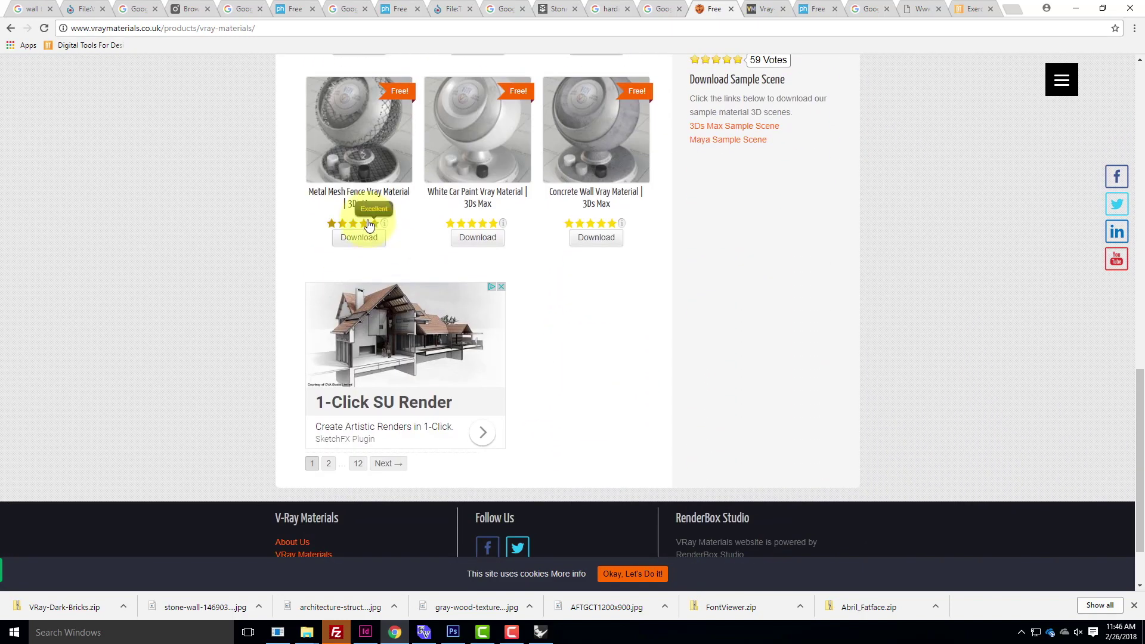
left_click(375, 146)
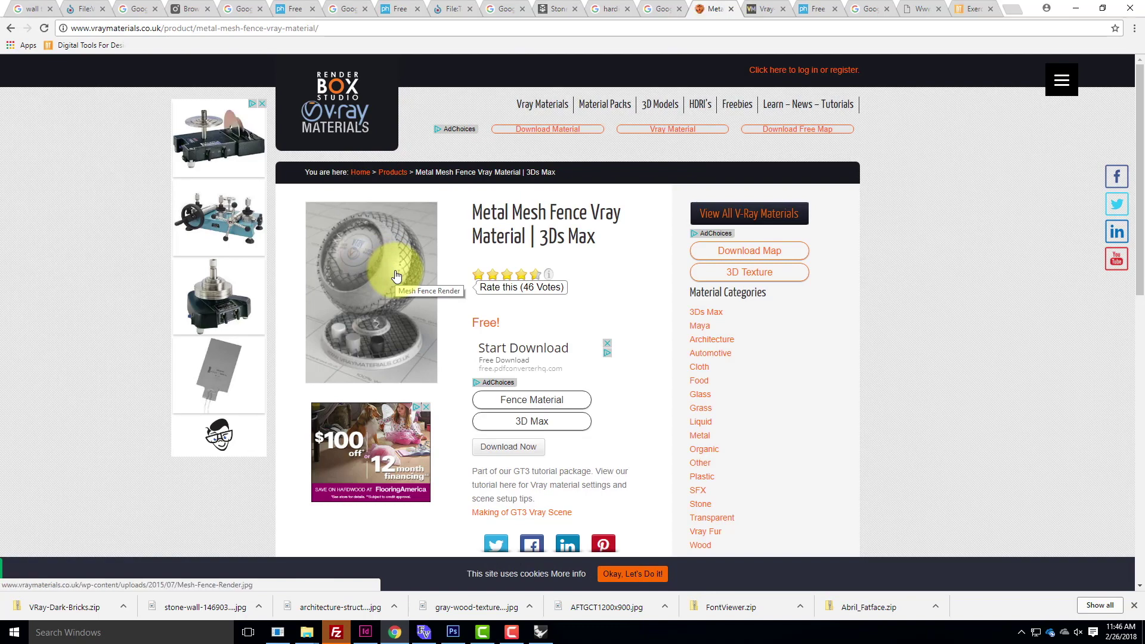
Download the Metal Mesh Fence material and extract Fence - Mesh.zip into a Fence - Mesh folder in Downloads
left_click(514, 449)
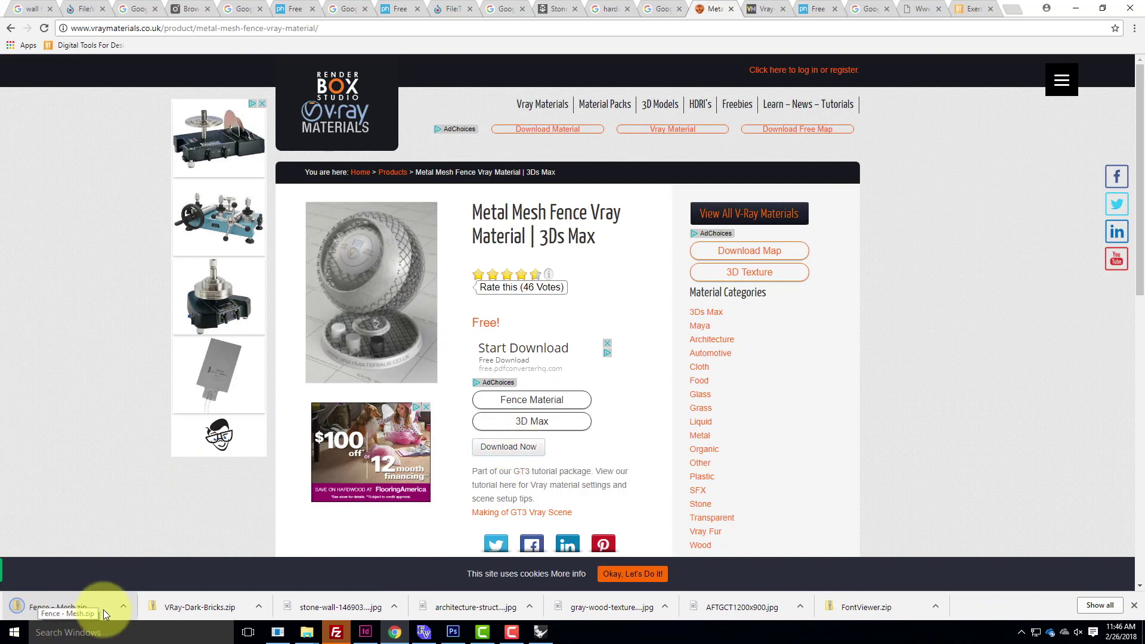
left_click(126, 607)
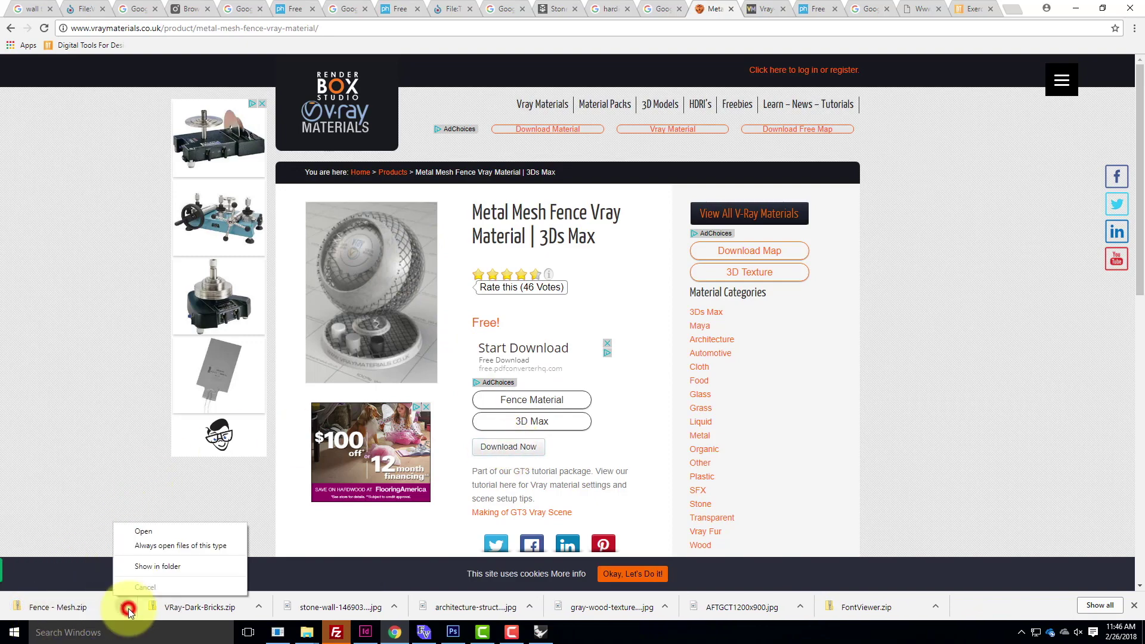
left_click(159, 571)
right_click(586, 430)
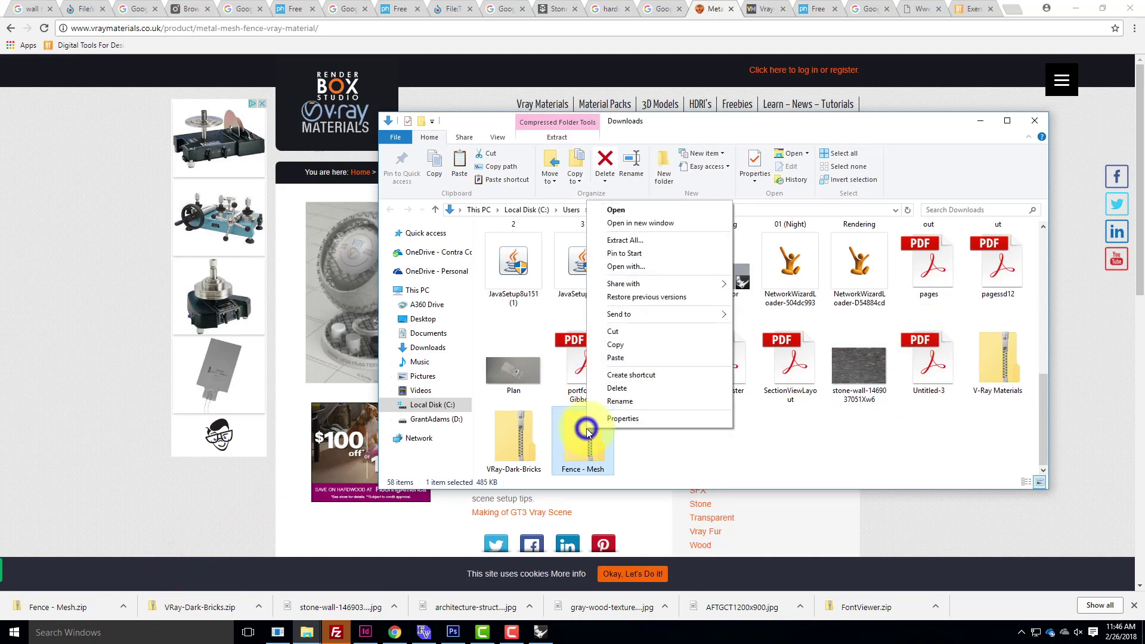
left_click(645, 240)
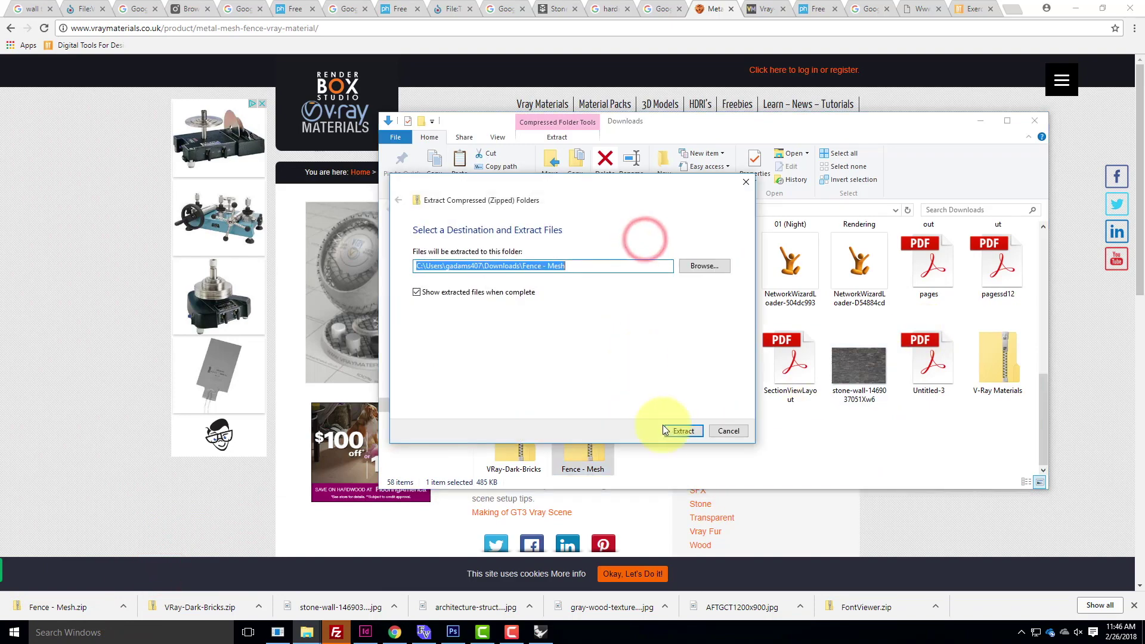
left_click(679, 433)
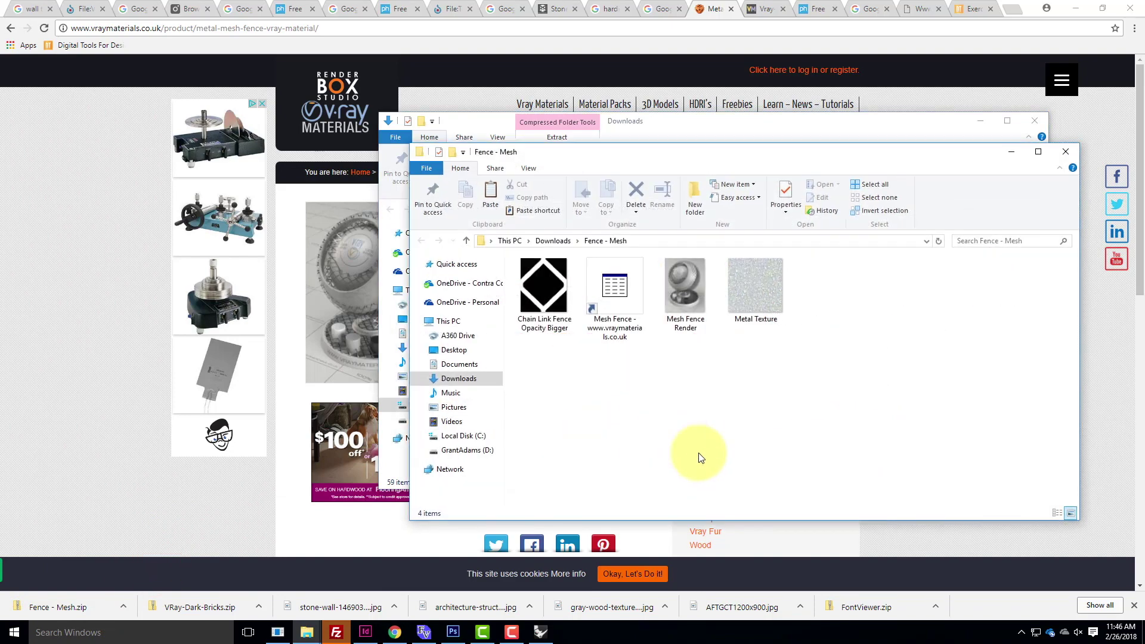
Examine the Metal Texture and Chain Link Fence Opacity Bigger images in the extracted Fence - Mesh folder
left_click(763, 288)
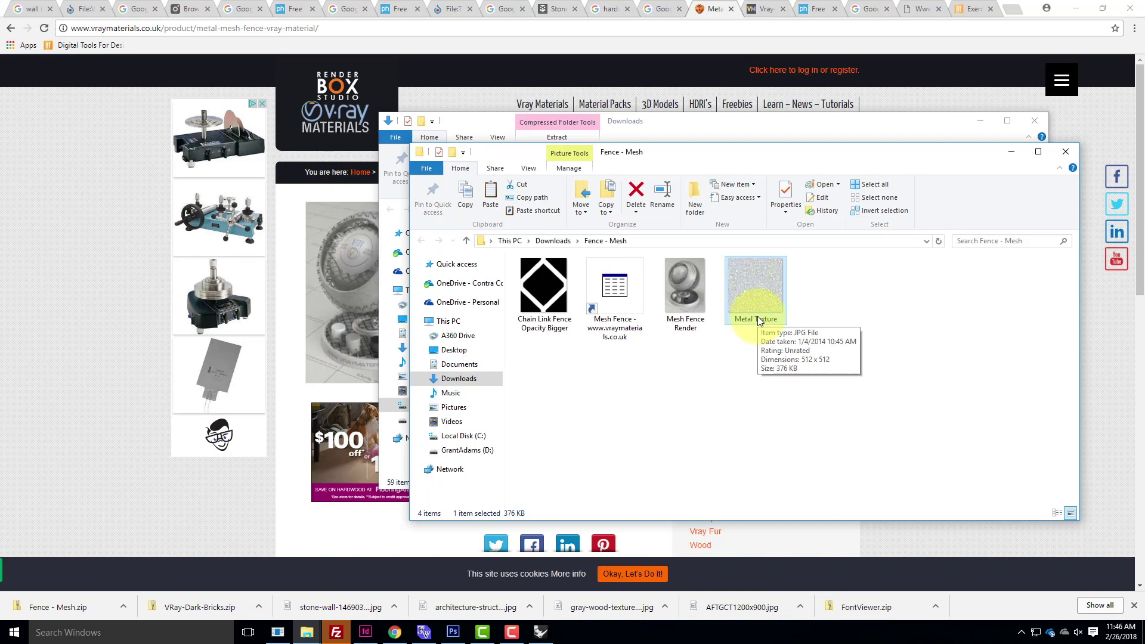
left_click(555, 297)
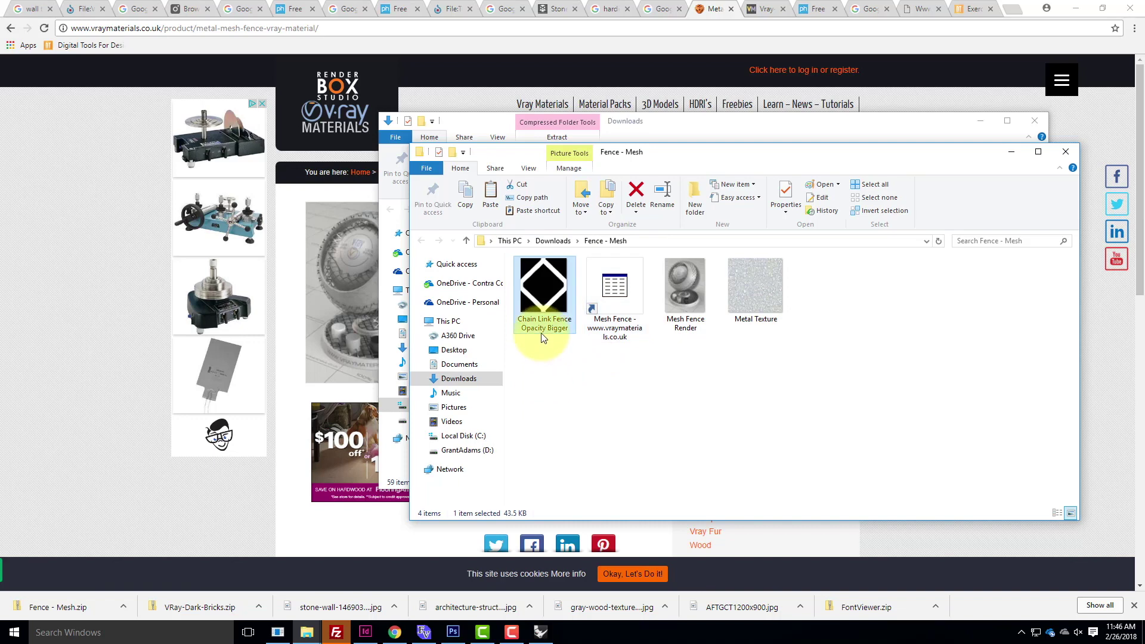
left_click(548, 371)
left_click(550, 267)
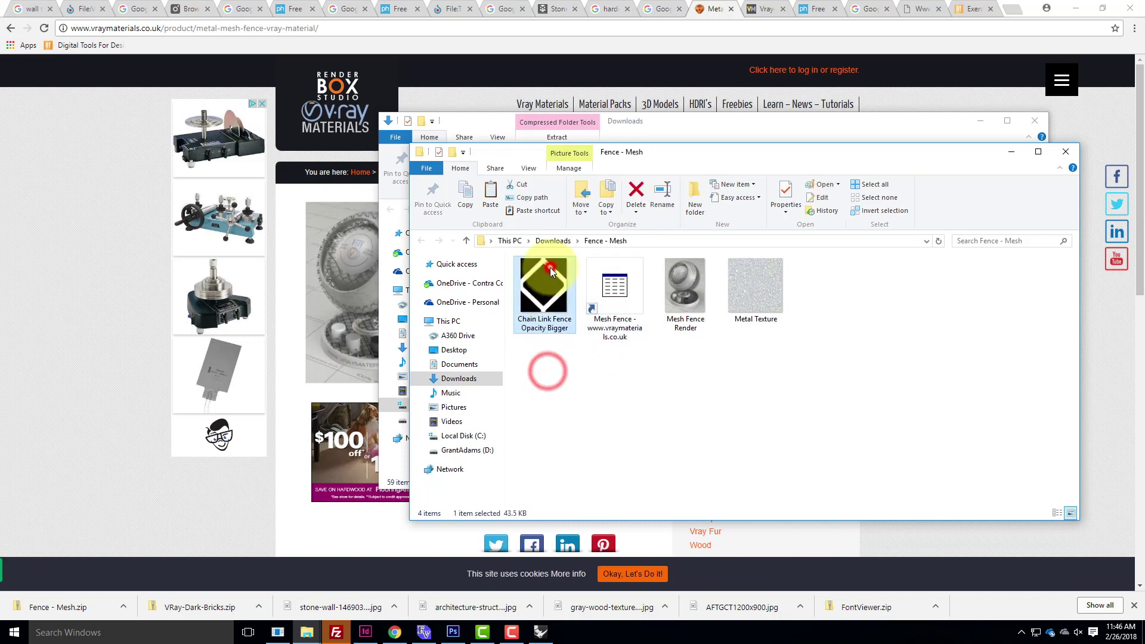
left_click(766, 289)
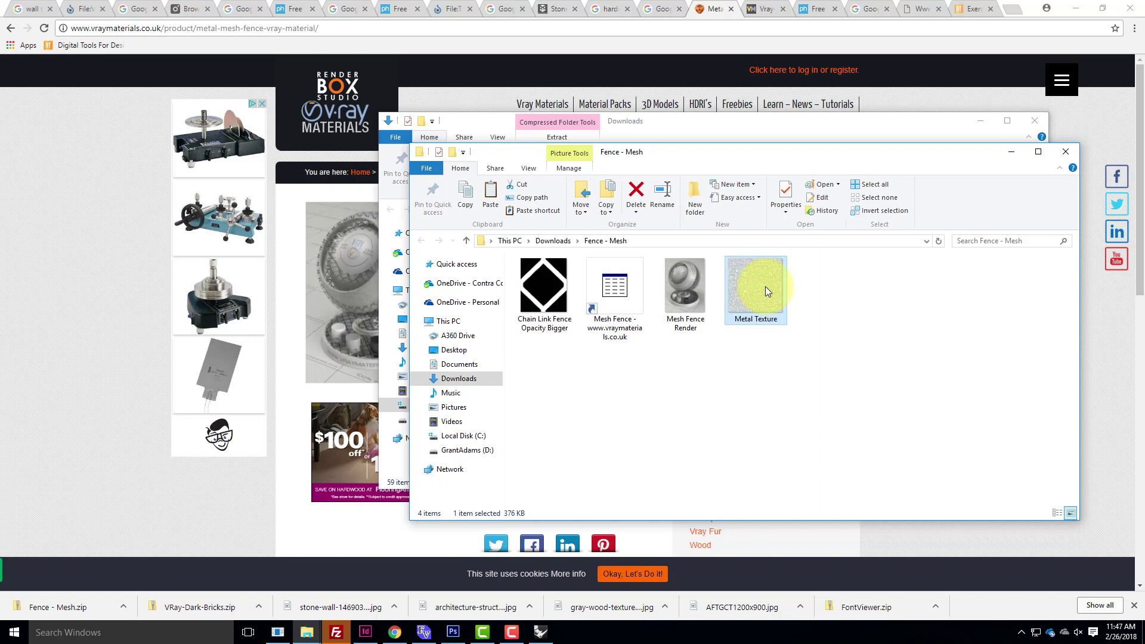
Switch to Rhino and create a Standard V-Ray scene material named Chain Link
left_click(536, 634)
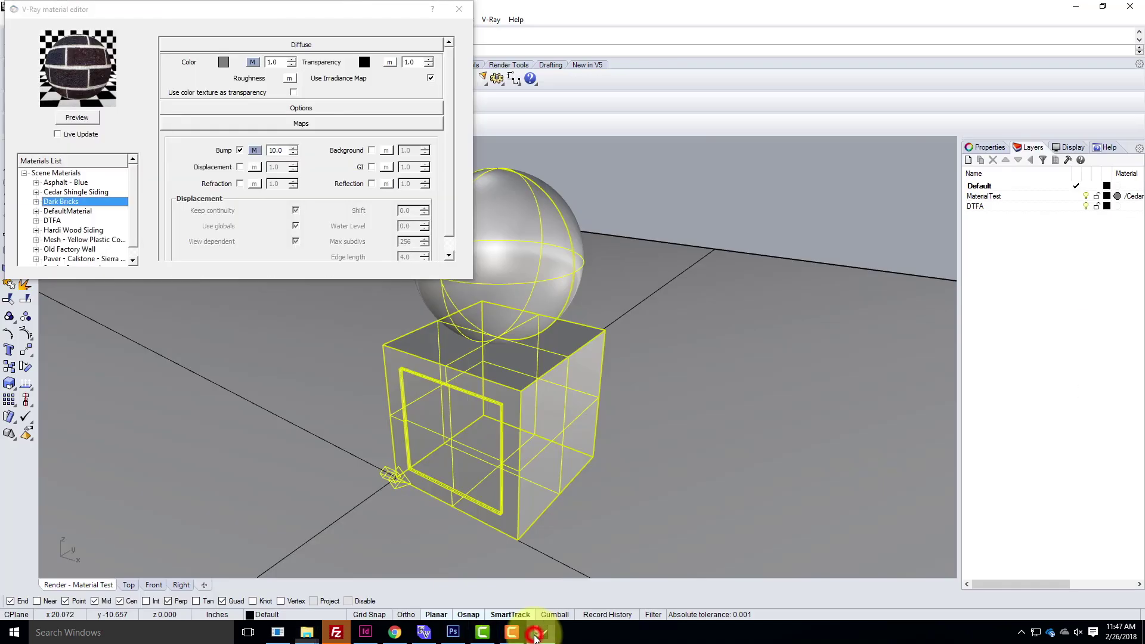
left_click(51, 171)
right_click(64, 174)
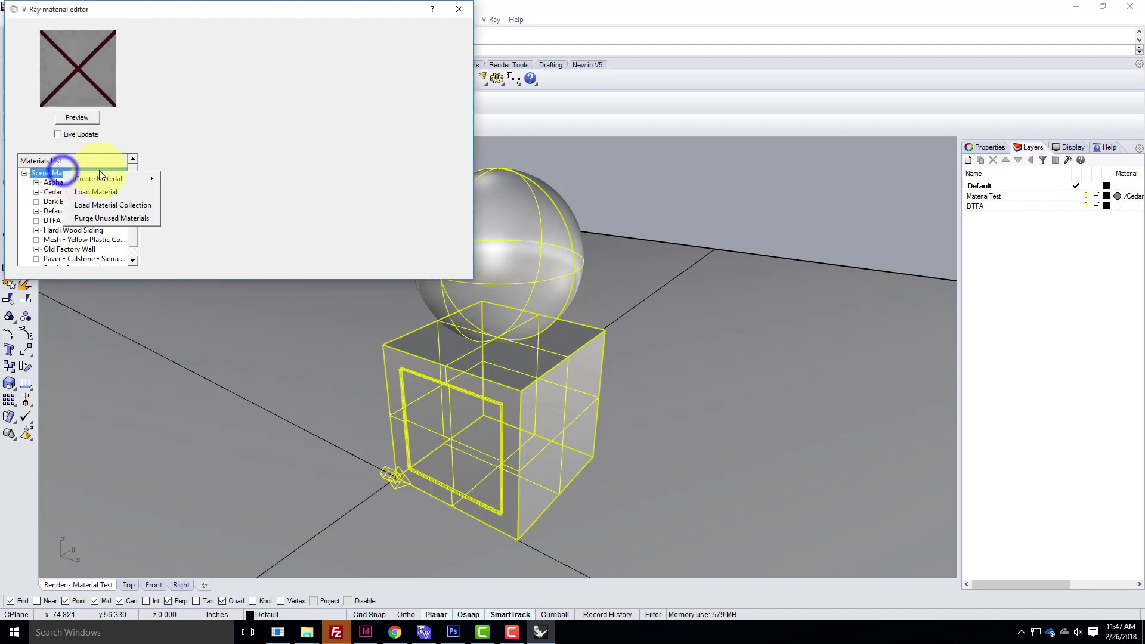
mouse_move(117, 177)
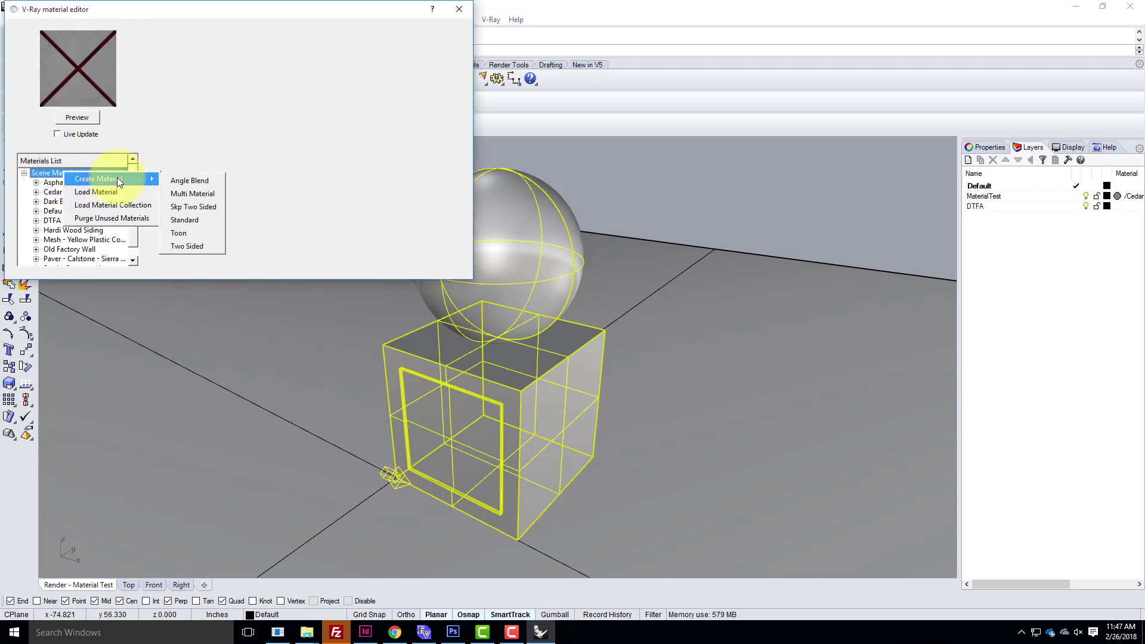
left_click(173, 221)
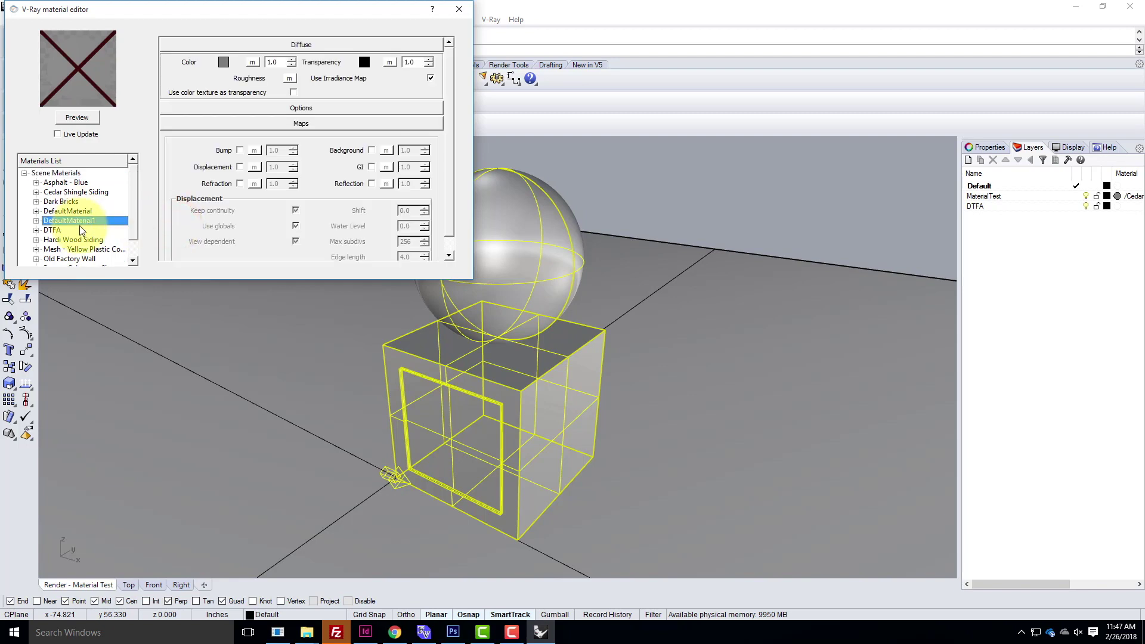
double_click(84, 227)
type("Chain Link")
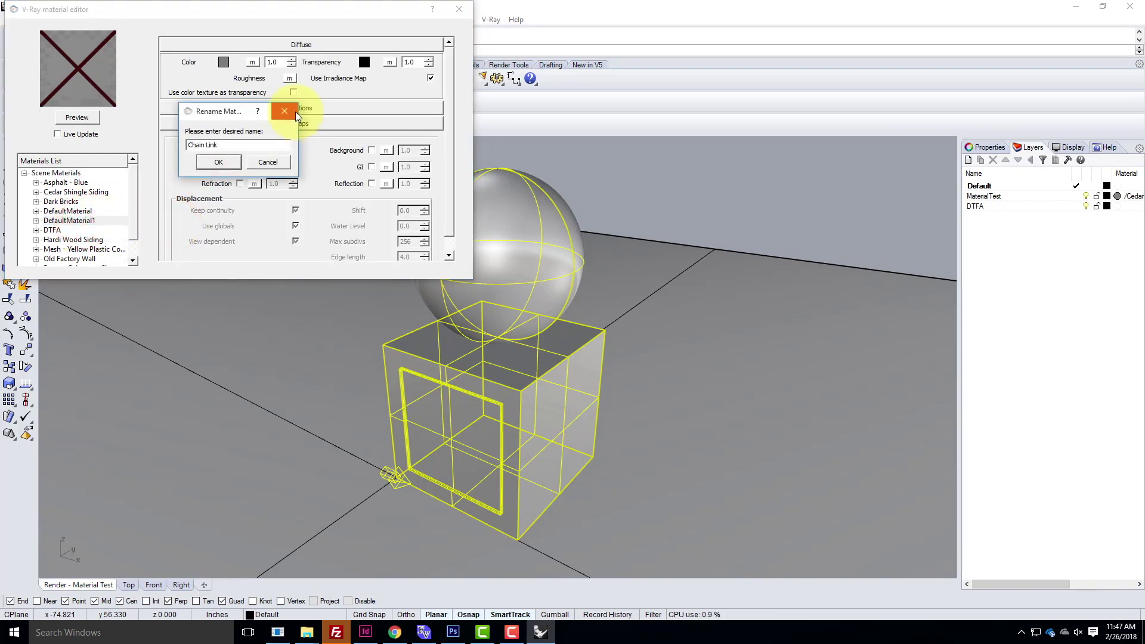
left_click(219, 162)
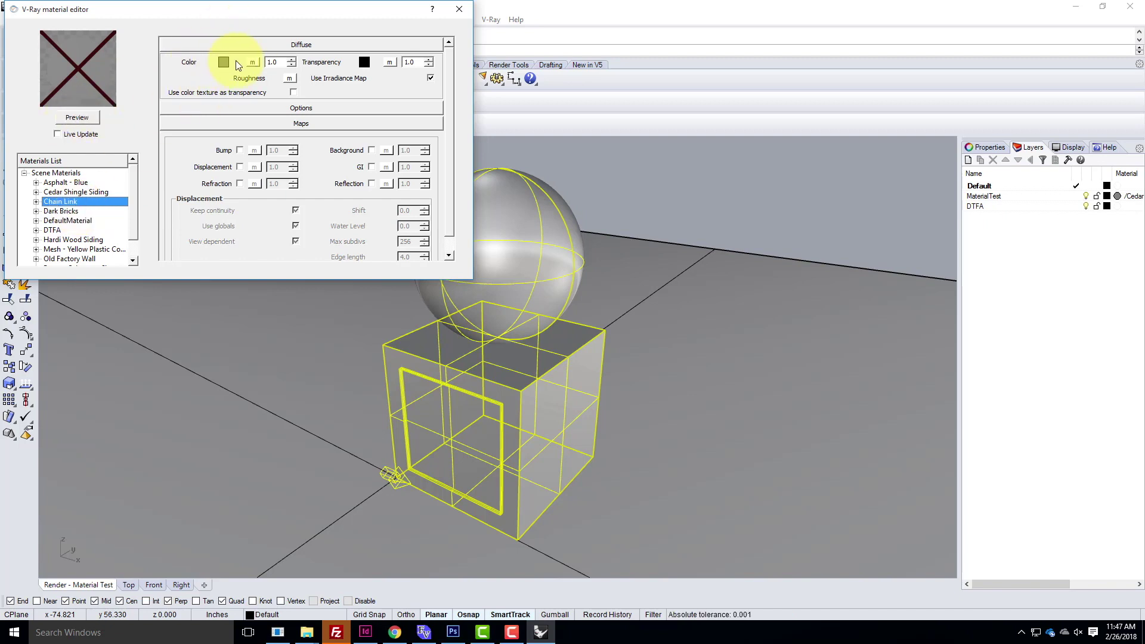
Assign Metal Texture from the Fence - Mesh folder as a TexBitmap on Chain Link's diffuse color, and preview the material
left_click(252, 63)
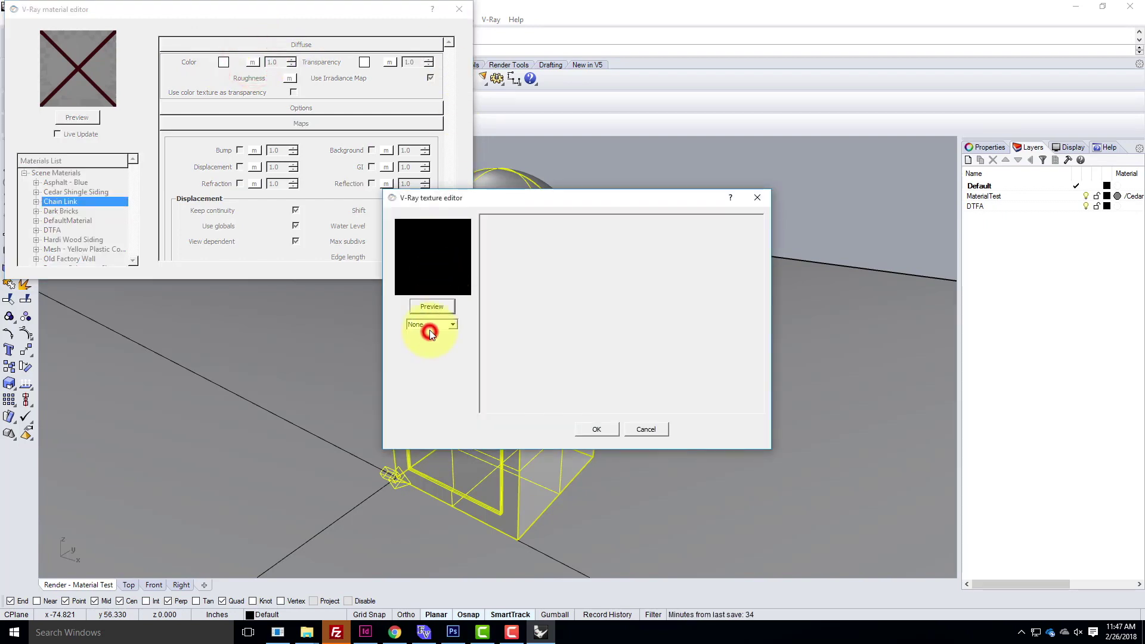
left_click(430, 329)
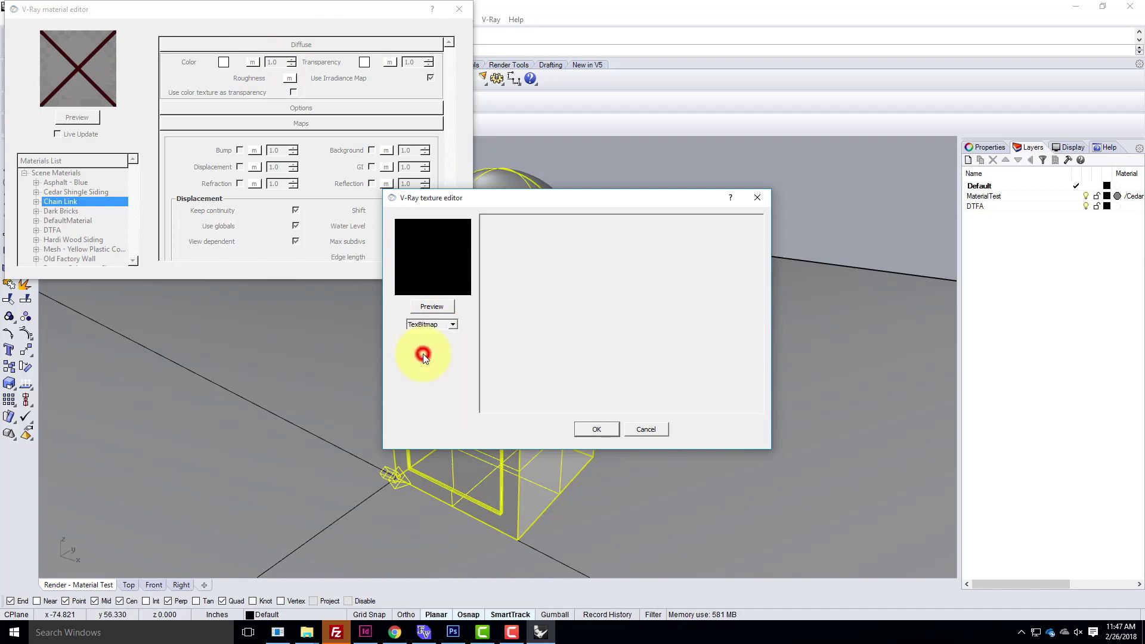
left_click(423, 352)
left_click(521, 186)
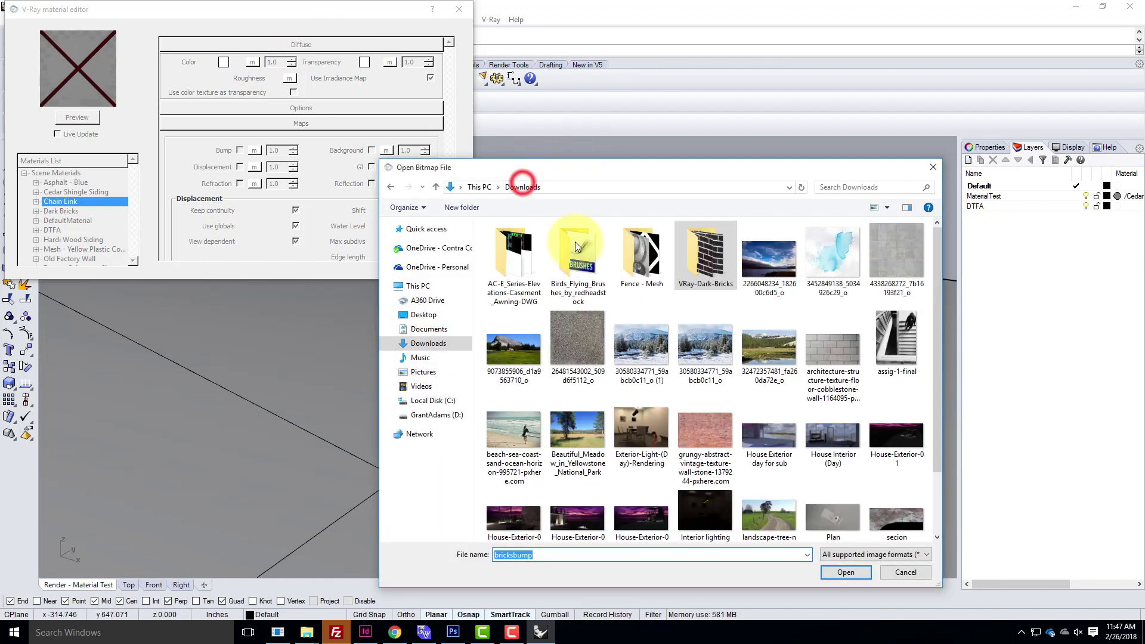
scroll(863, 366, "down", 2)
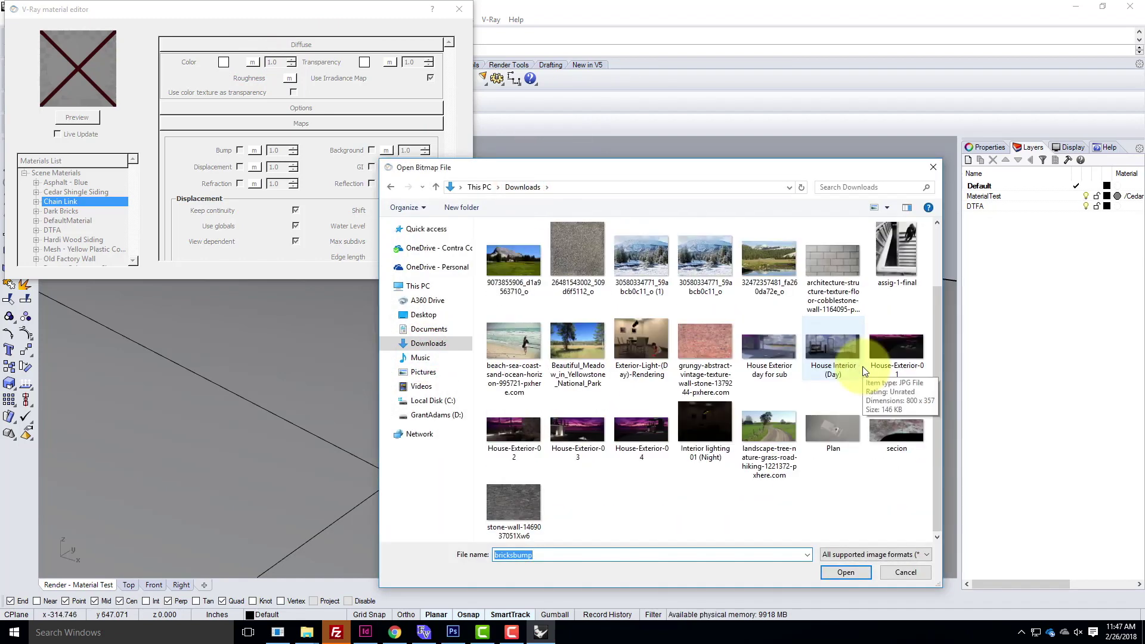
scroll(793, 481, "up", 2)
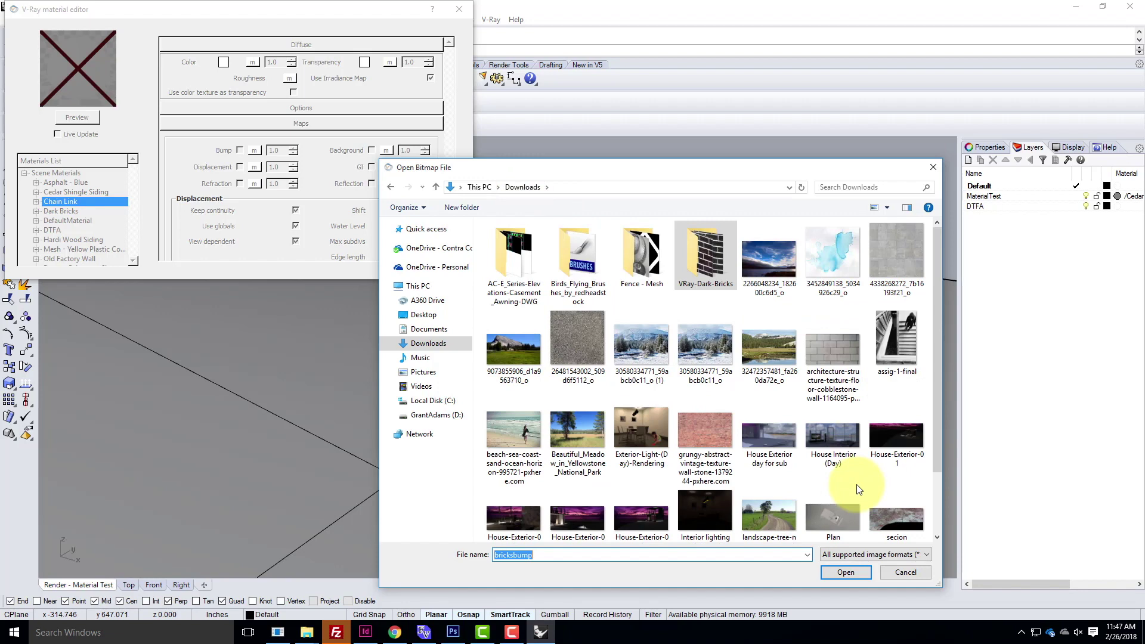
double_click(636, 260)
left_click(656, 256)
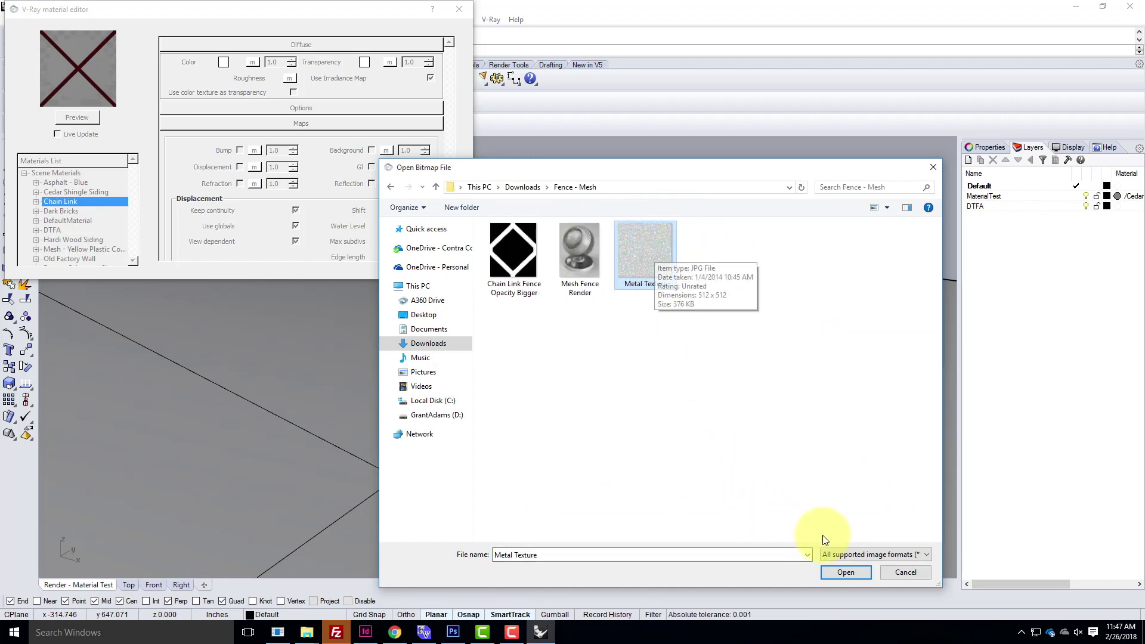
left_click(858, 572)
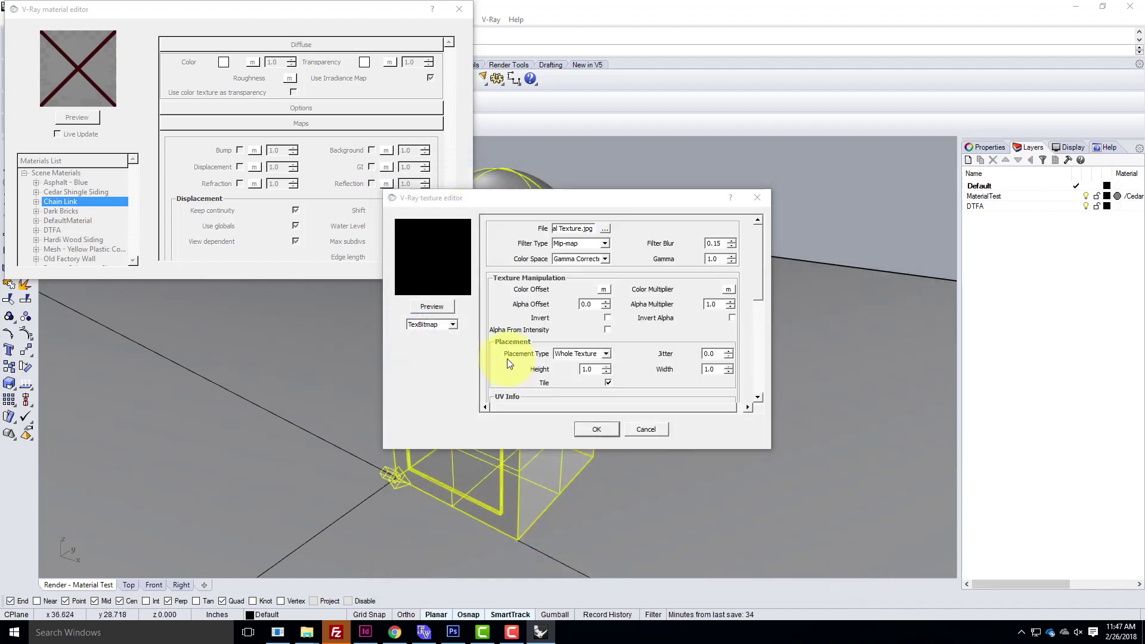
left_click(441, 306)
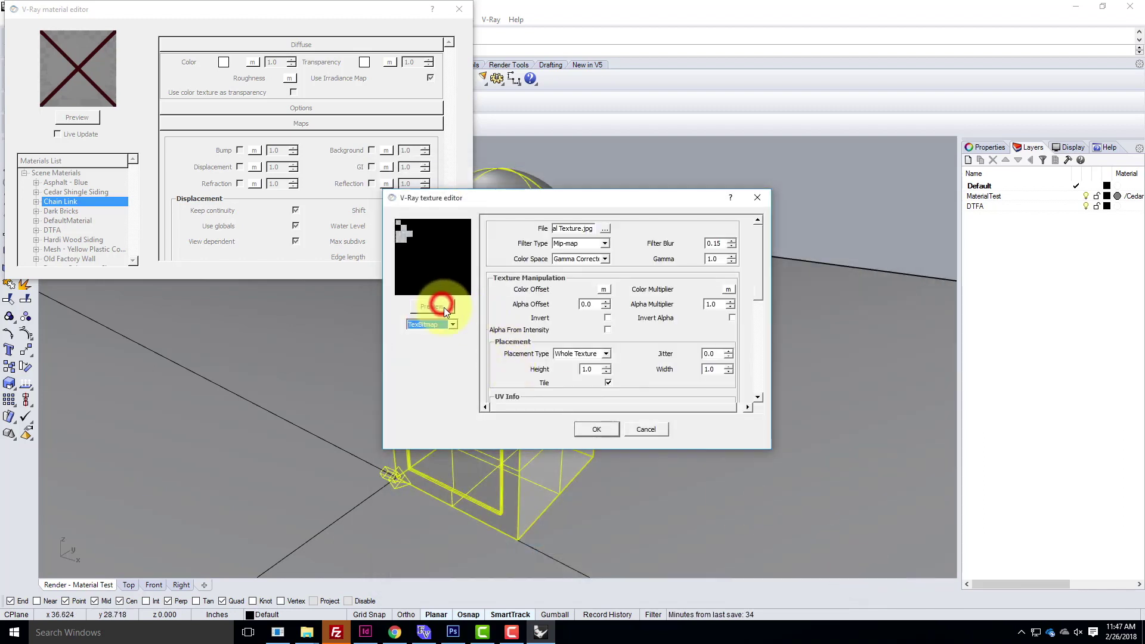
left_click(607, 427)
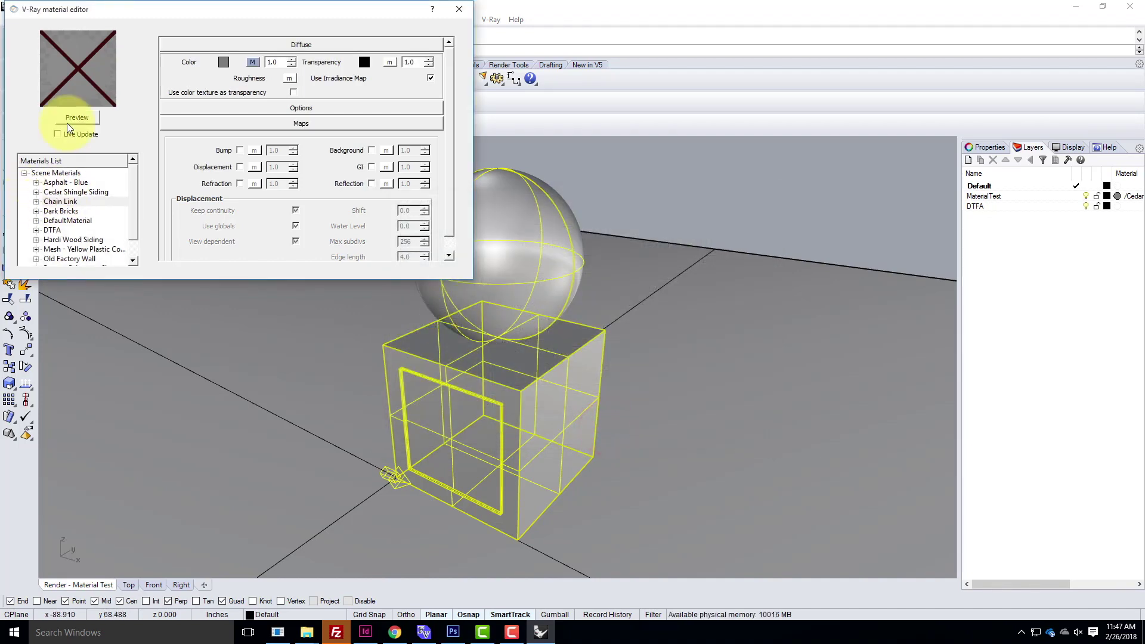
left_click(80, 117)
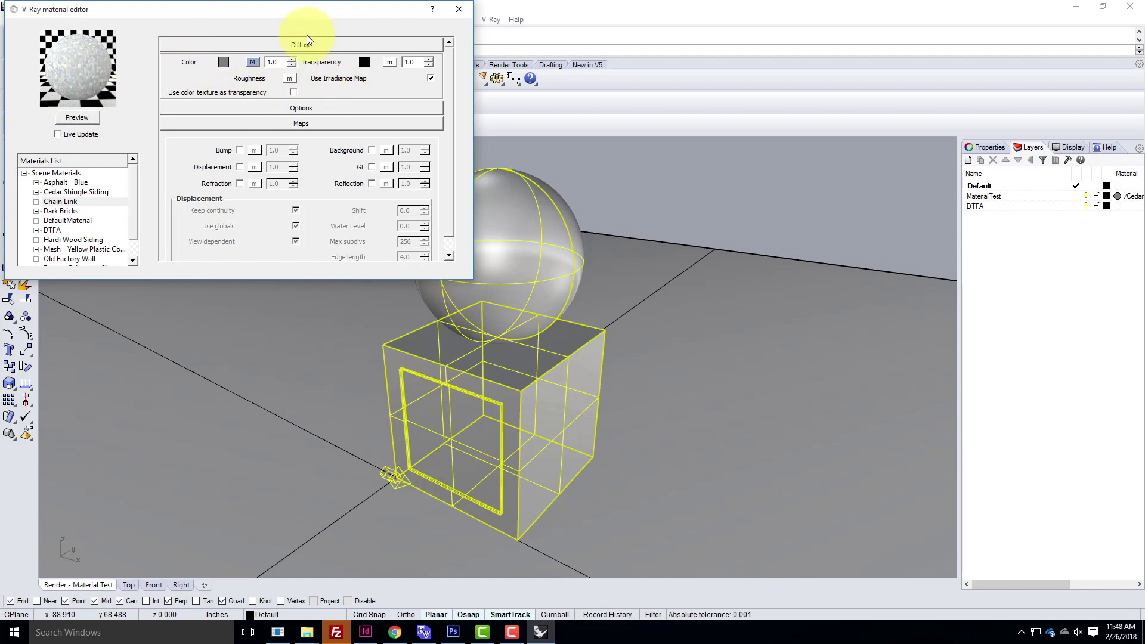
Assign Chain Link Fence Opacity Bigger from the Fence - Mesh folder as a TexBitmap on the Chain Link material's transparency
left_click(389, 62)
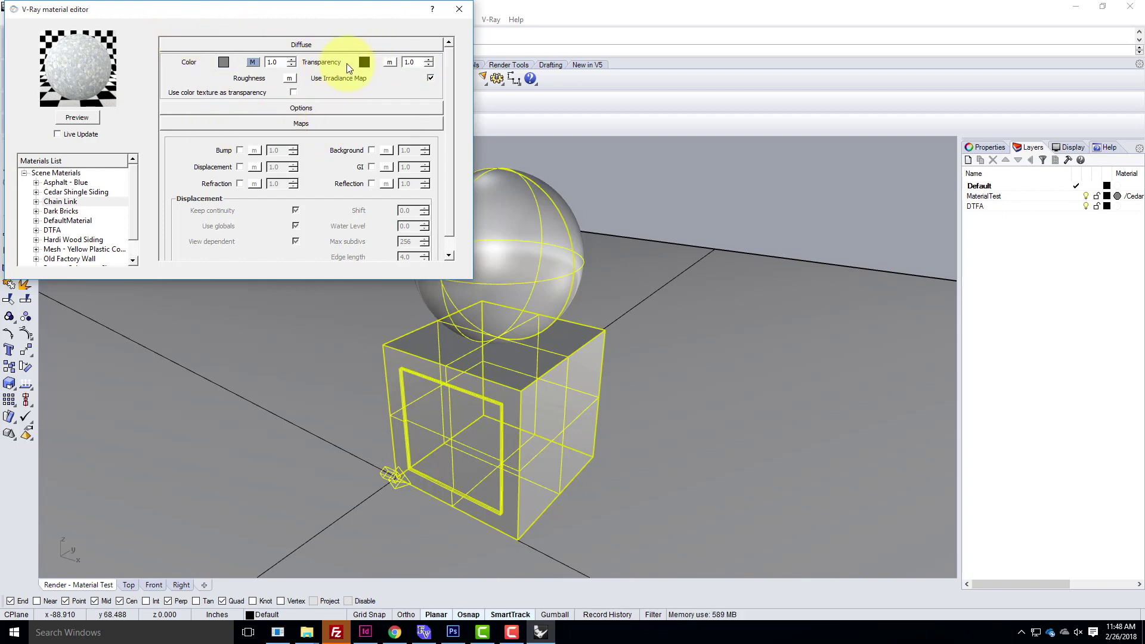
left_click(389, 62)
left_click(430, 328)
left_click(429, 351)
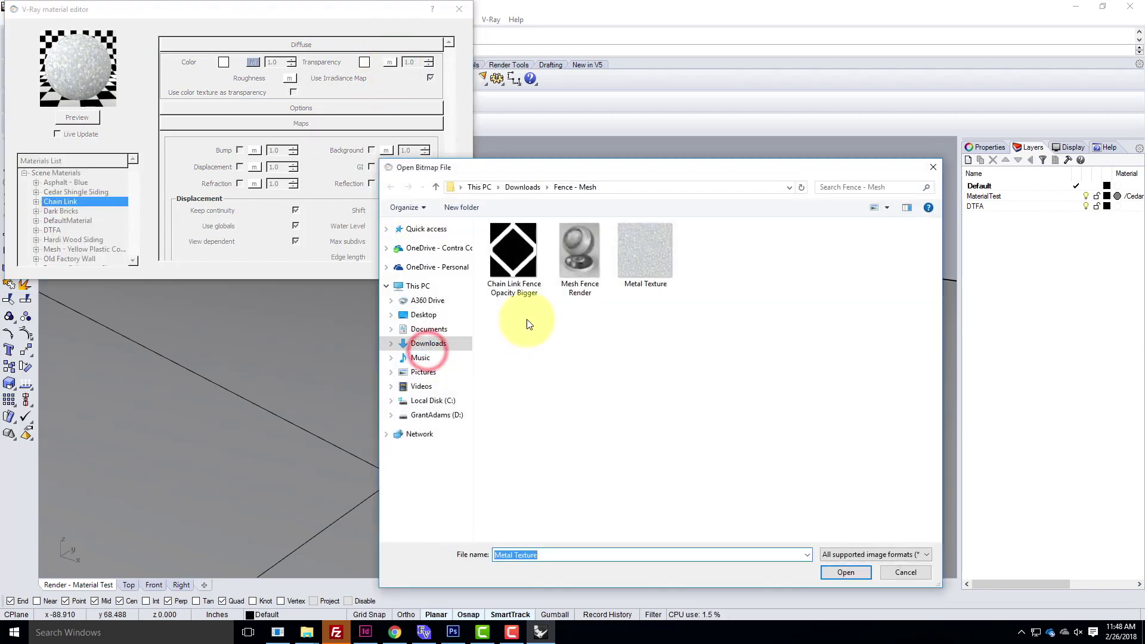
left_click(513, 248)
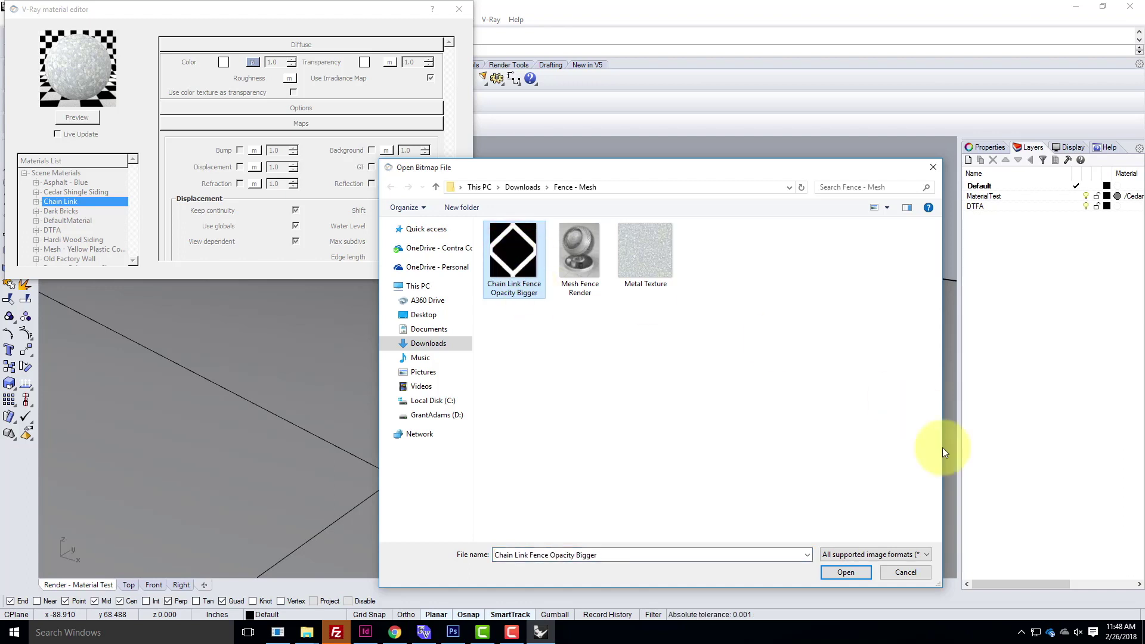
left_click(853, 572)
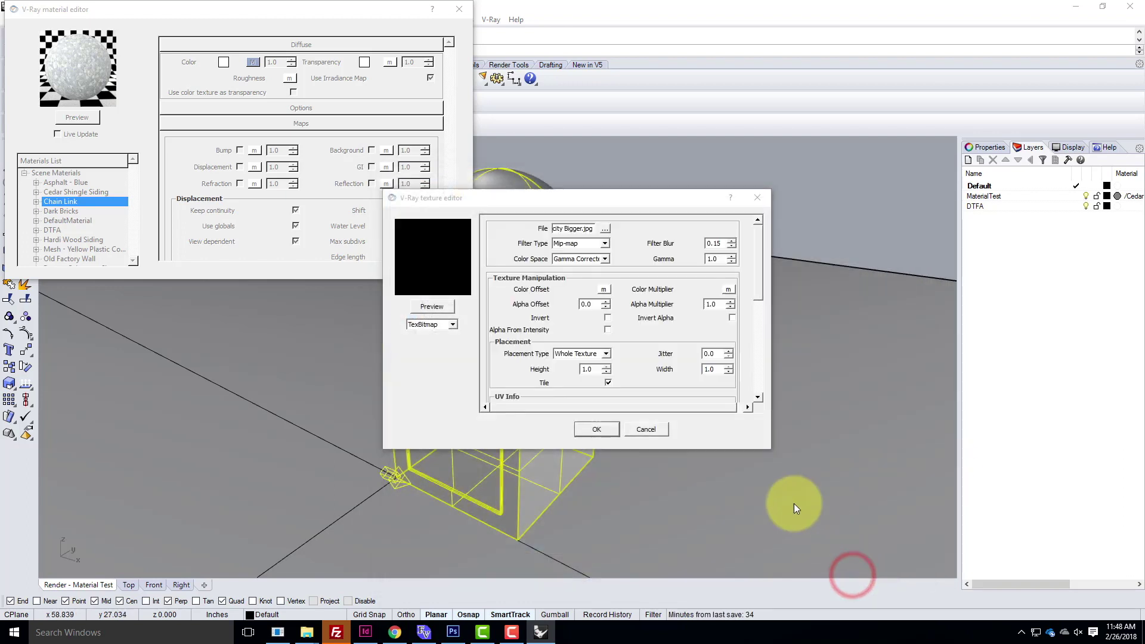
left_click(597, 429)
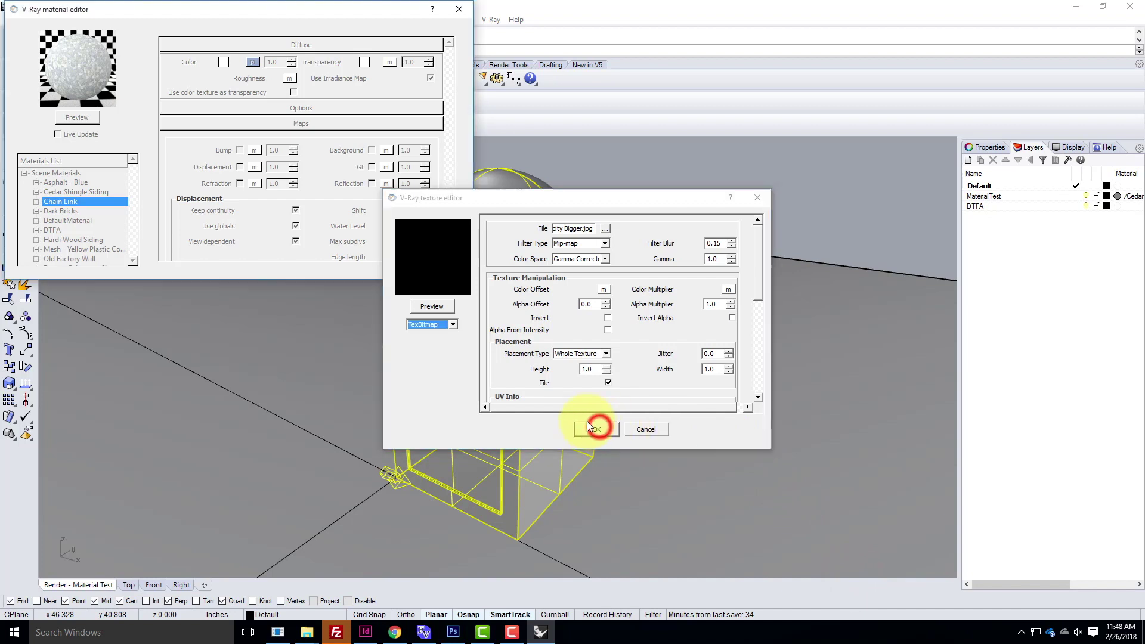
Preview the Chain Link material and its transparency texture
left_click(88, 116)
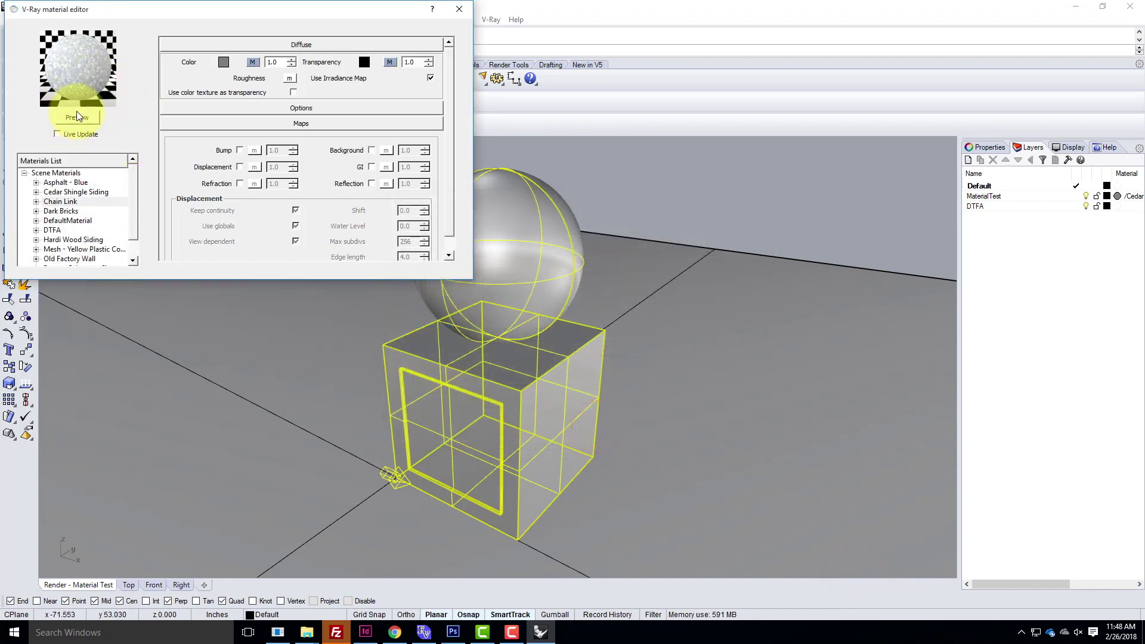
left_click(75, 118)
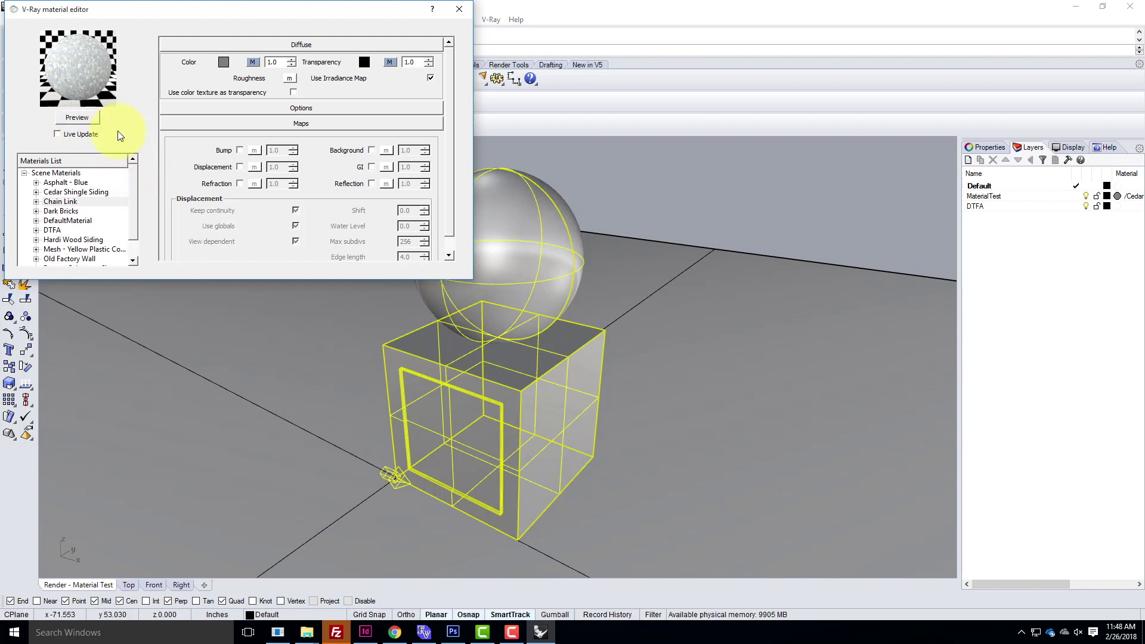
left_click(84, 120)
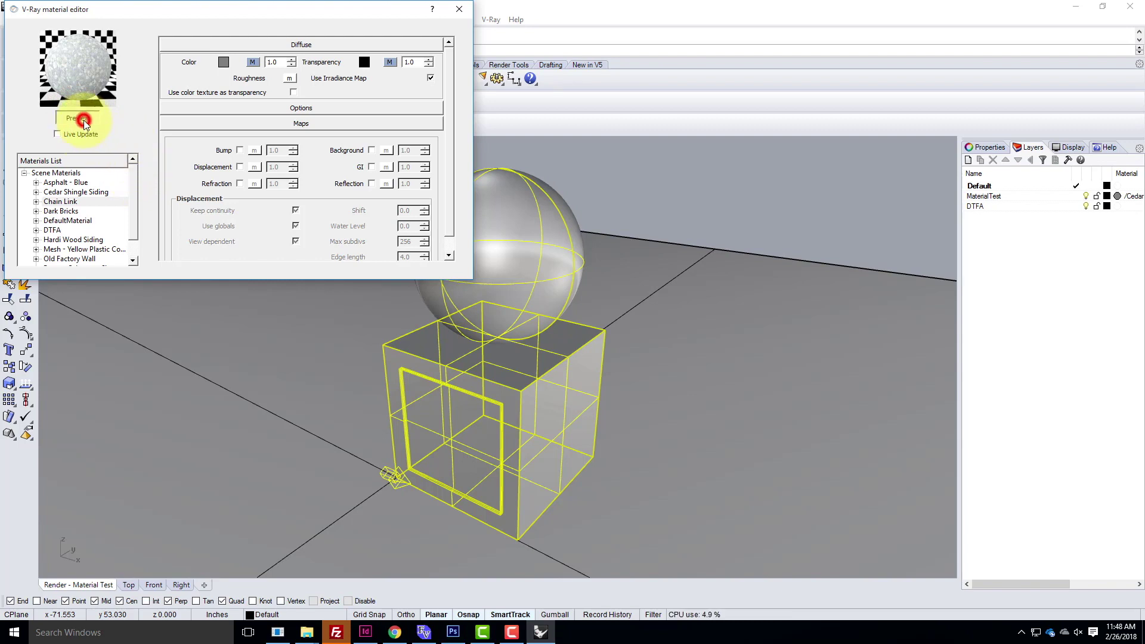
left_click(389, 62)
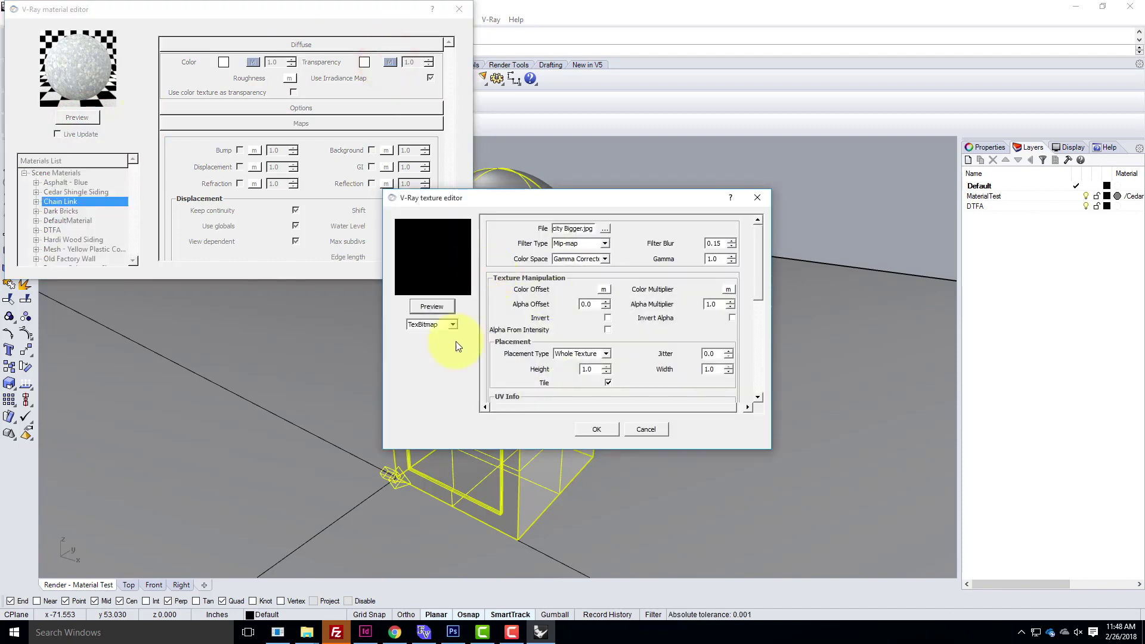
left_click(432, 307)
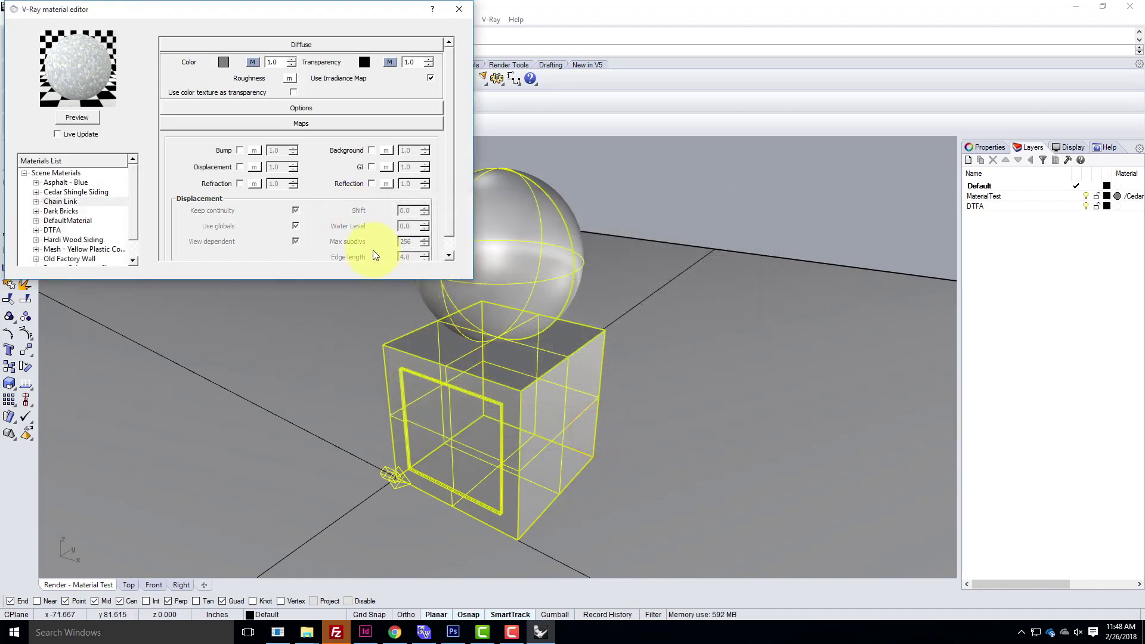
Apply the Chain Link material to the selected sphere and cube objects and render the scene with V-Ray
right_click(62, 203)
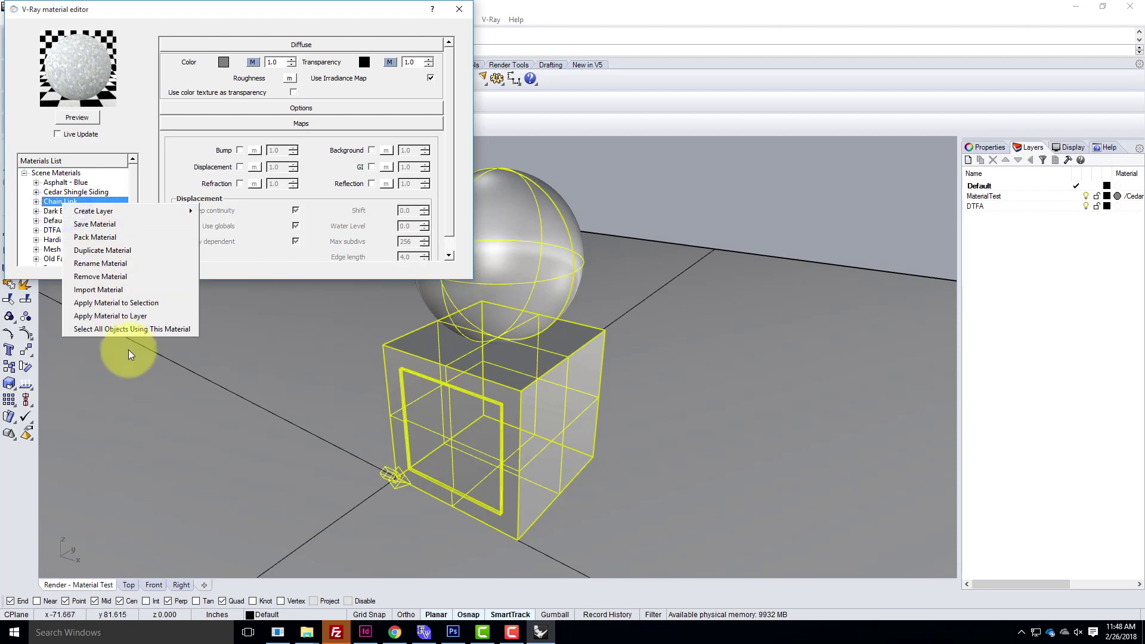
left_click(127, 302)
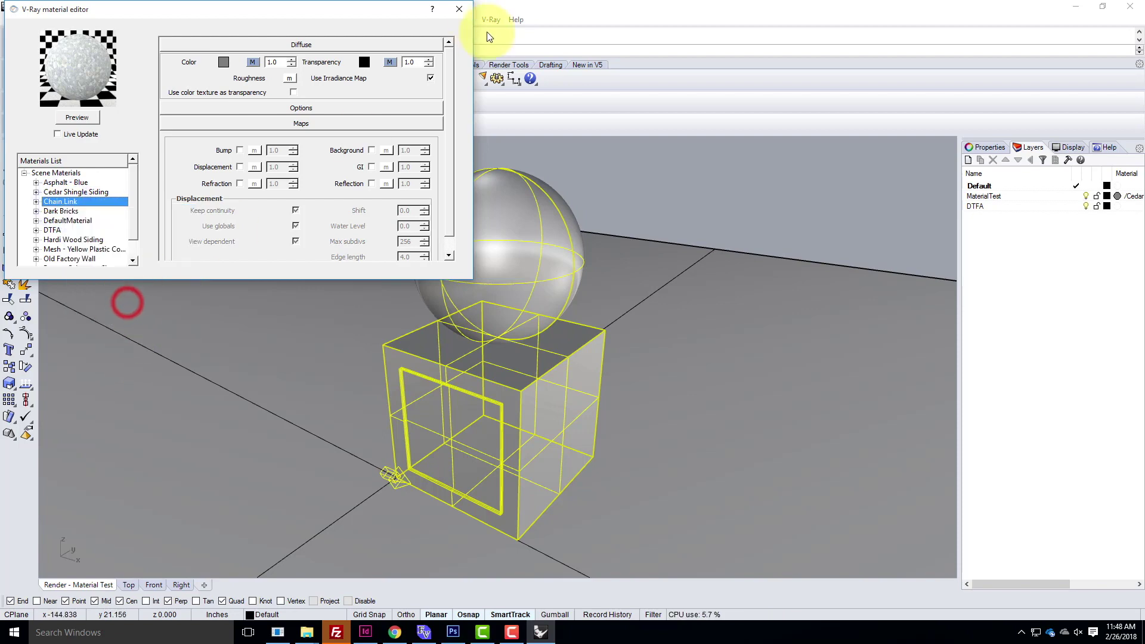
left_click(459, 10)
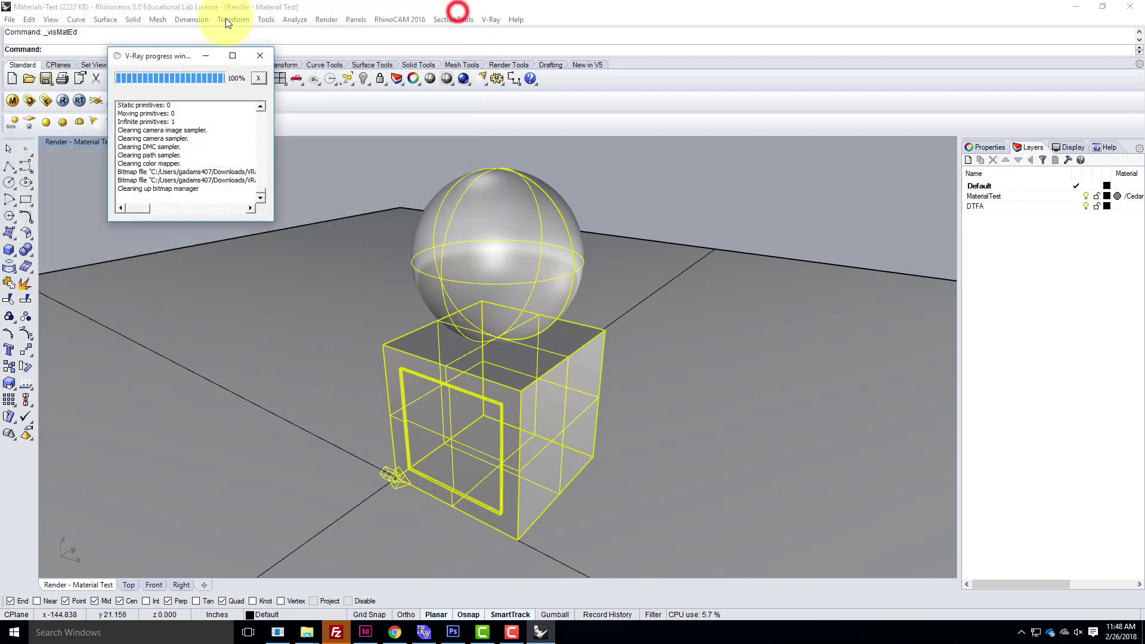
left_click(57, 103)
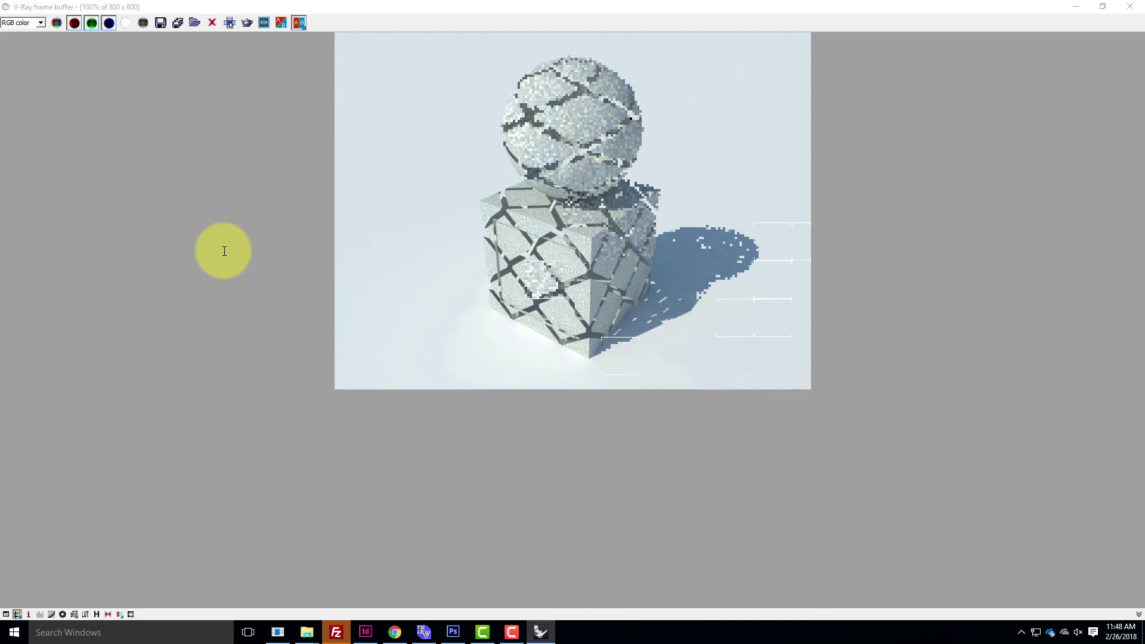
left_click(1073, 7)
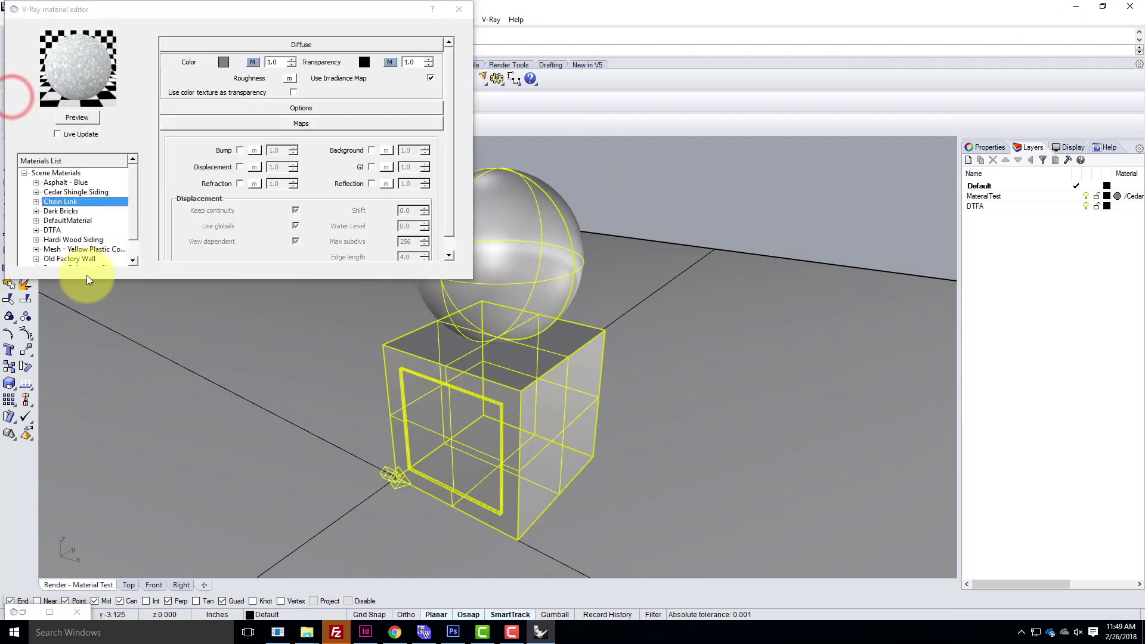
Invert the Chain Link Fence Opacity Bigger bitmap used as the Chain Link material's transparency map
left_click(391, 62)
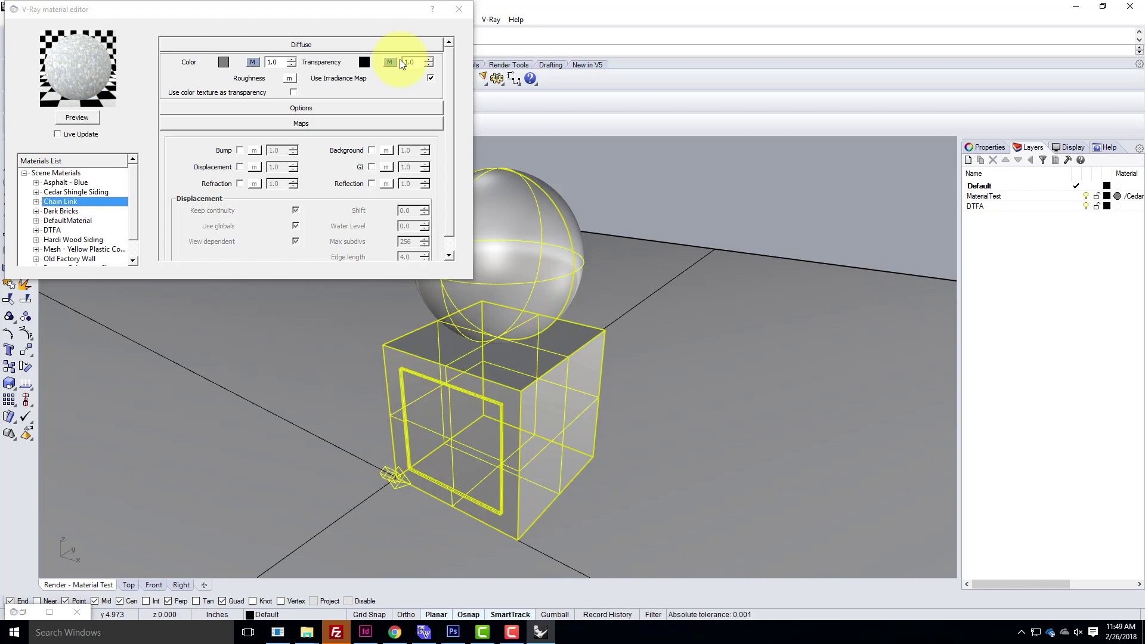
left_click(387, 63)
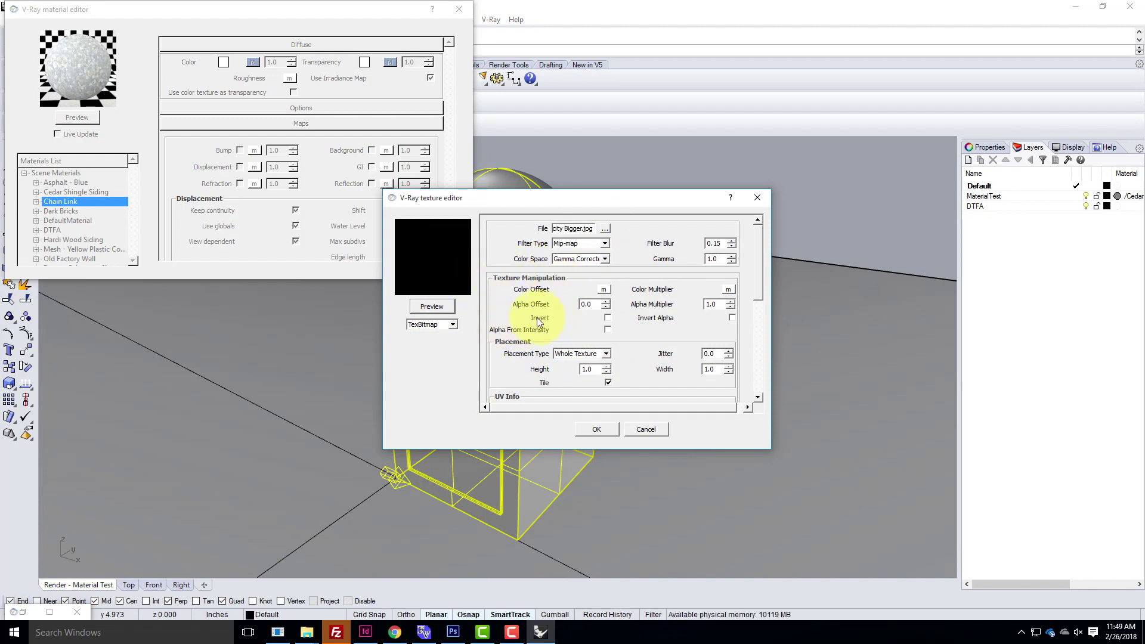
left_click(607, 319)
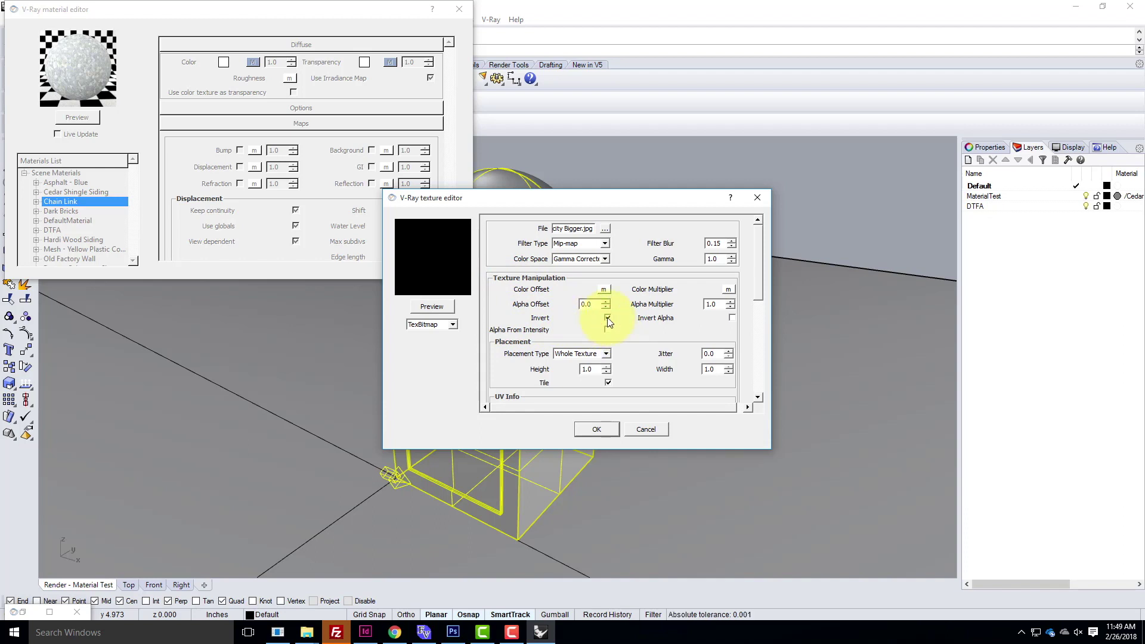
left_click(597, 428)
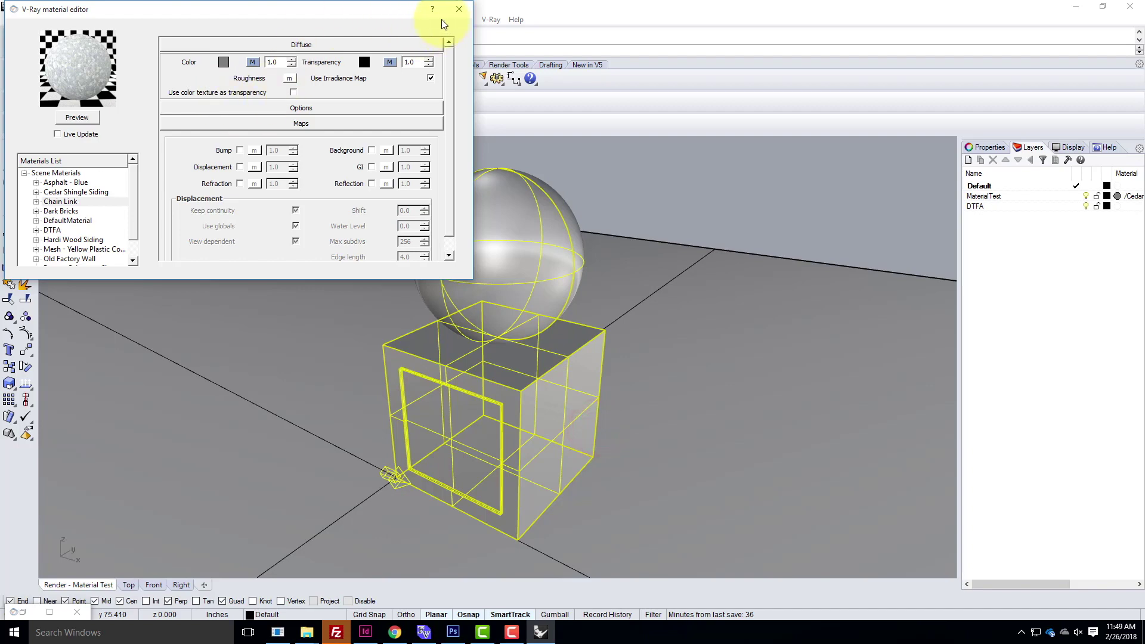
Render the Material Test view again with V-Ray and examine the chain link result on the sphere and cube
left_click(459, 9)
left_click(63, 101)
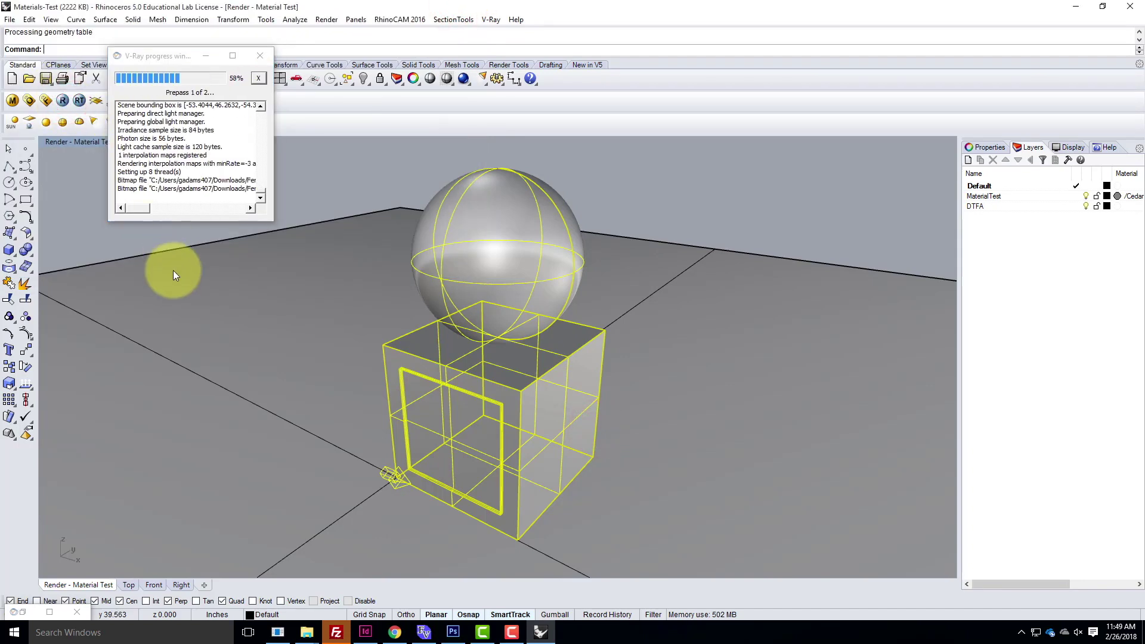
left_click(51, 612)
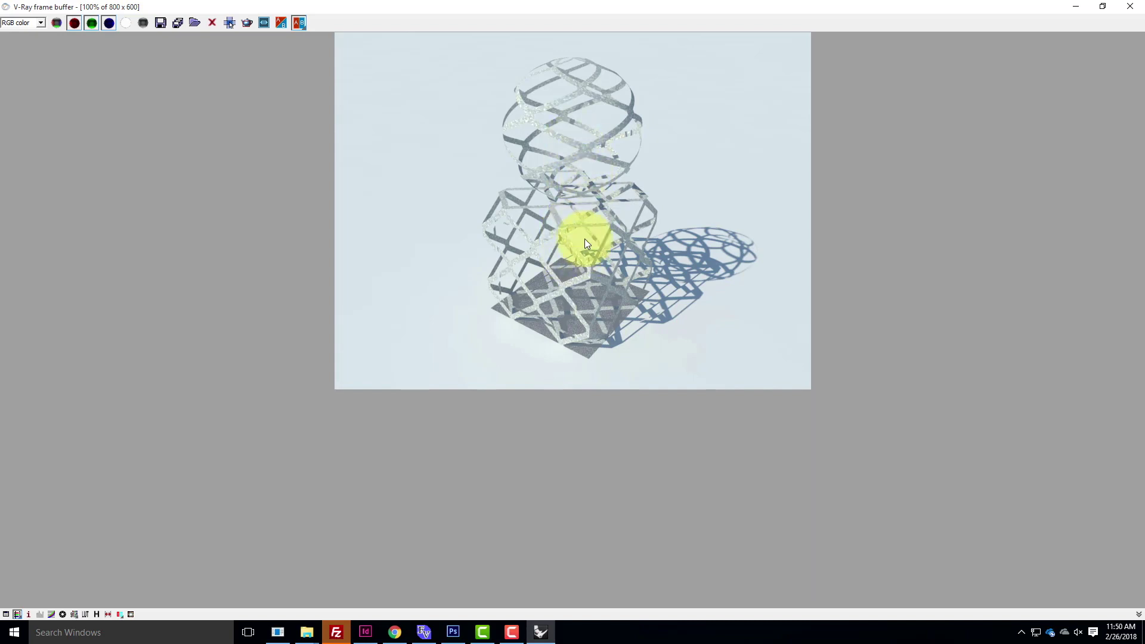
left_click(1075, 7)
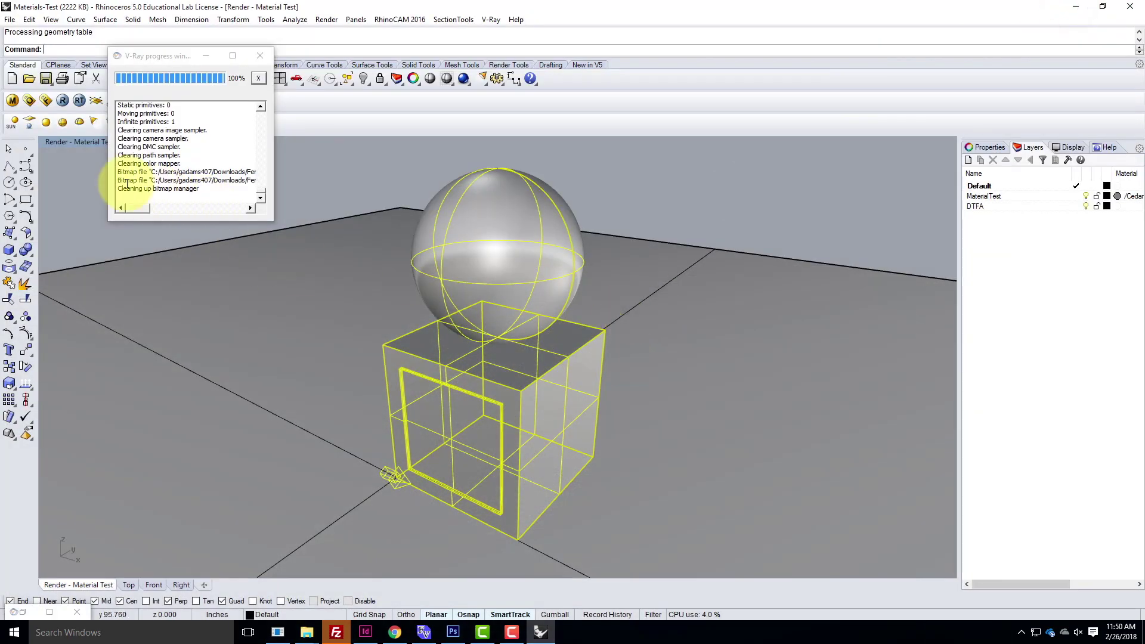
Add a reflection layer to the Chain Link material in the V-Ray material editor and expand its reflection settings
left_click(12, 103)
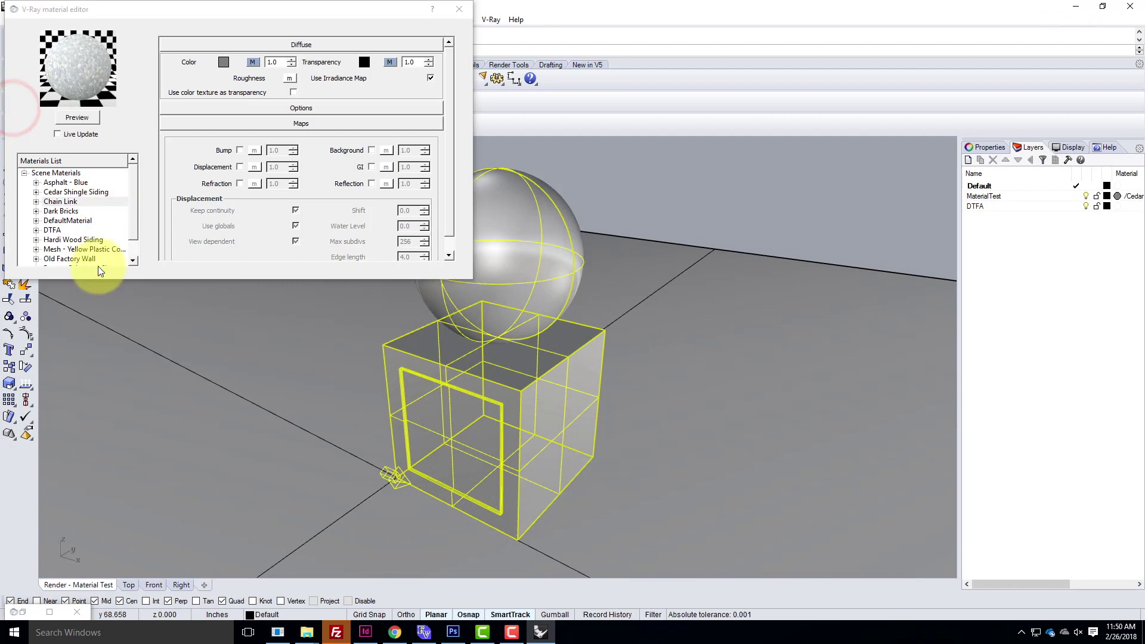
left_click(70, 203)
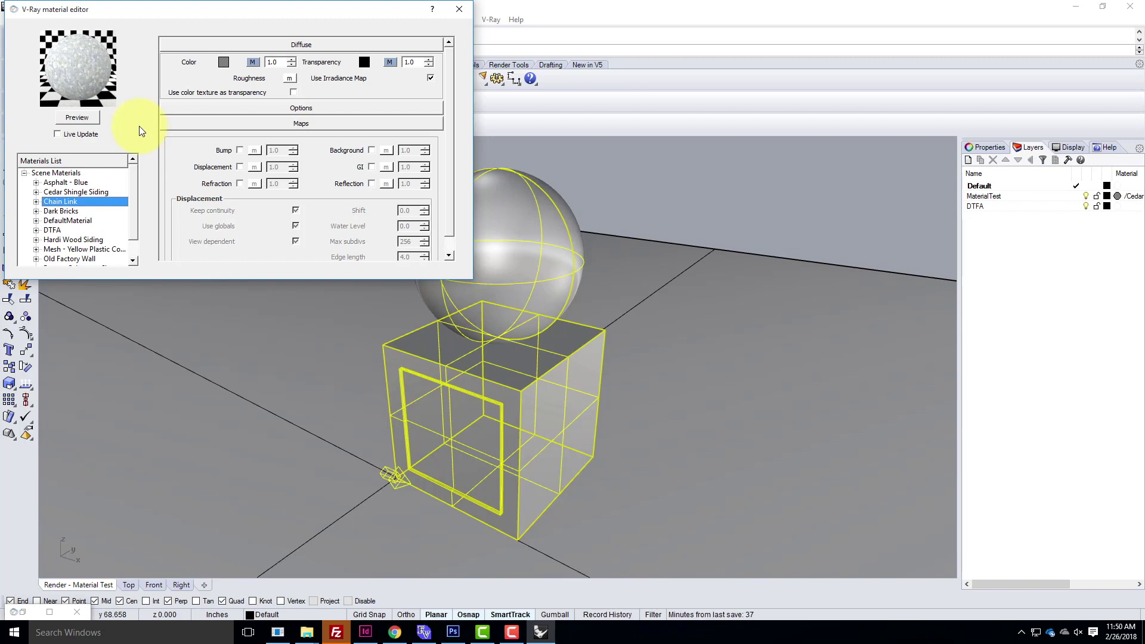
right_click(61, 204)
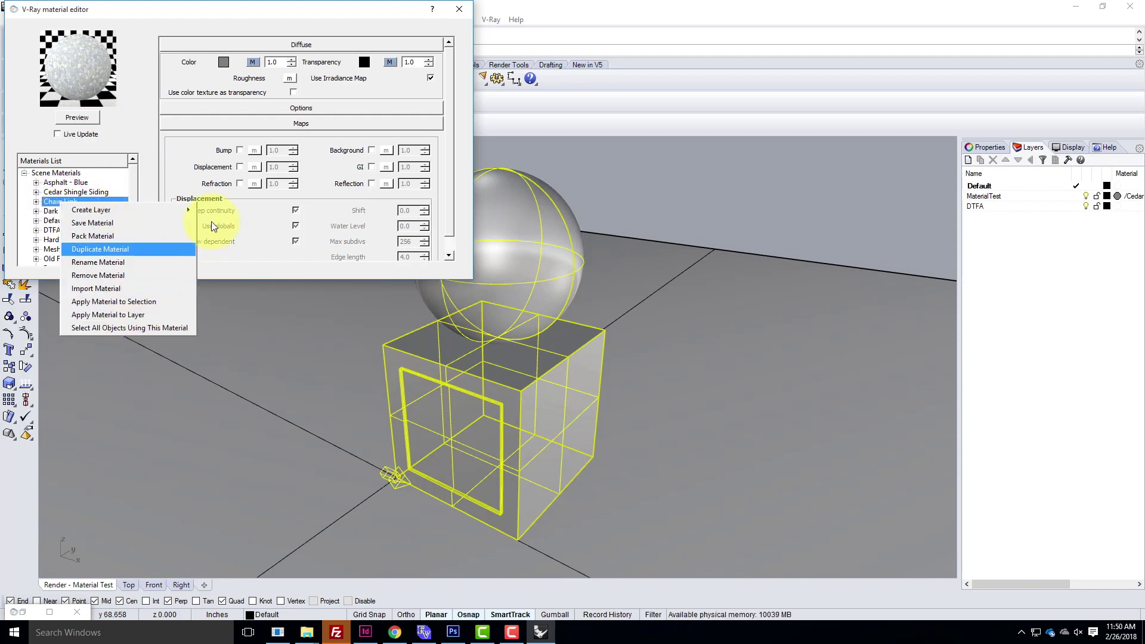
mouse_move(167, 209)
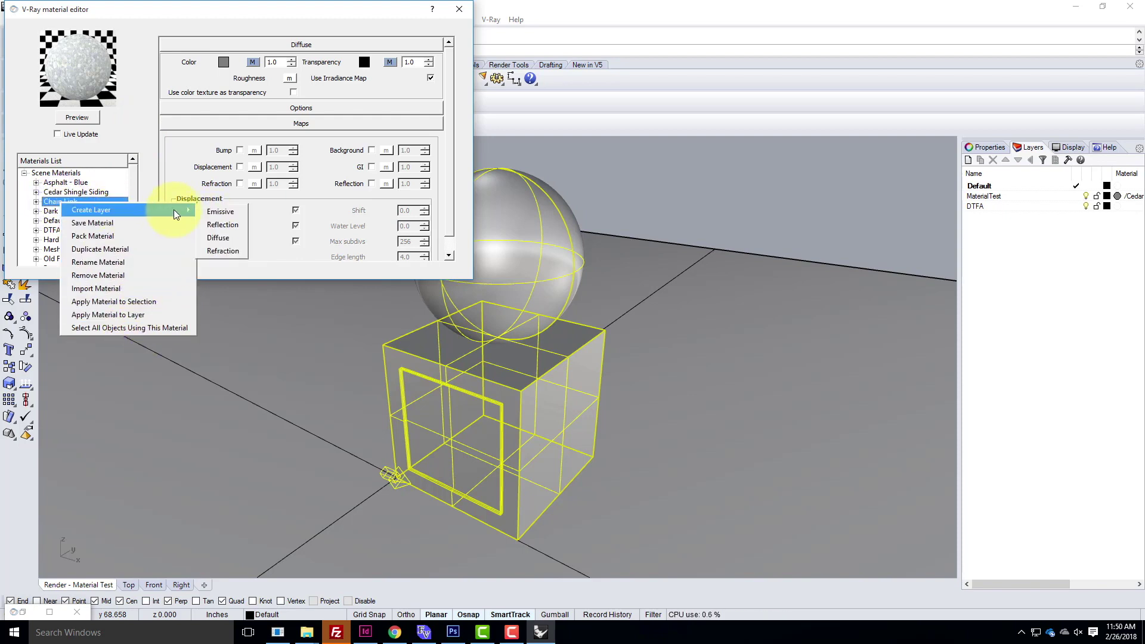
left_click(221, 224)
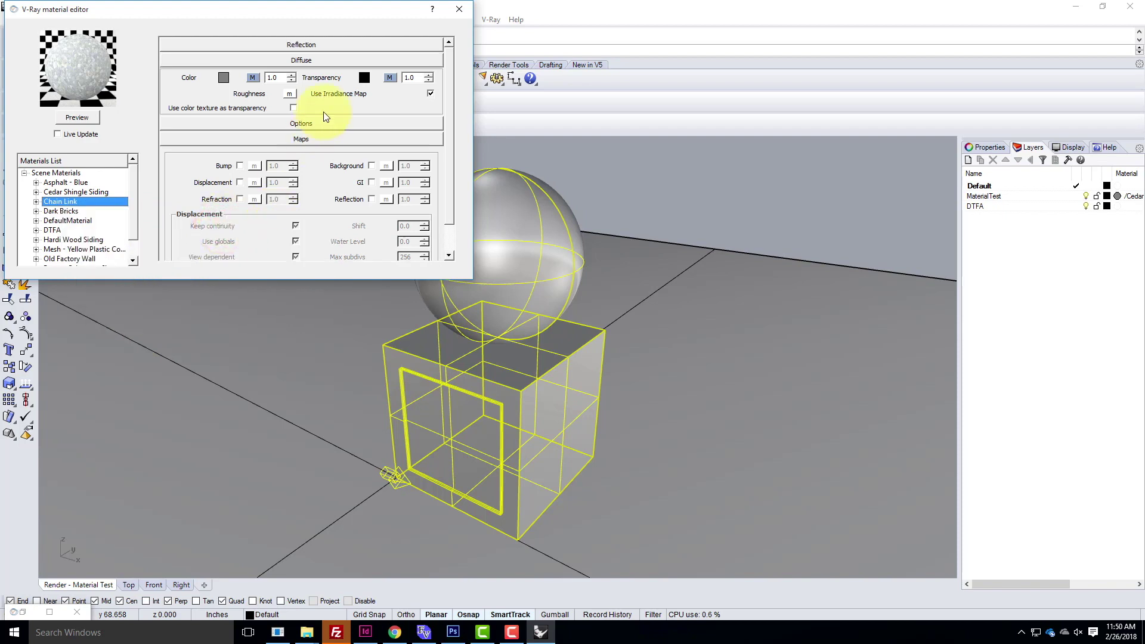
left_click(306, 44)
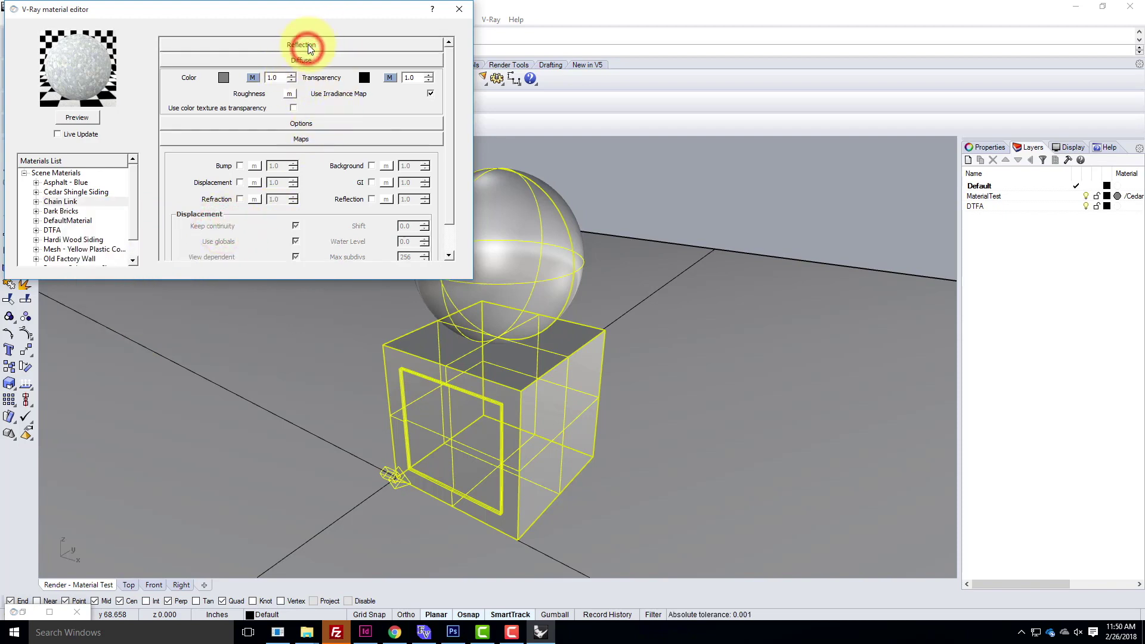
left_click(307, 58)
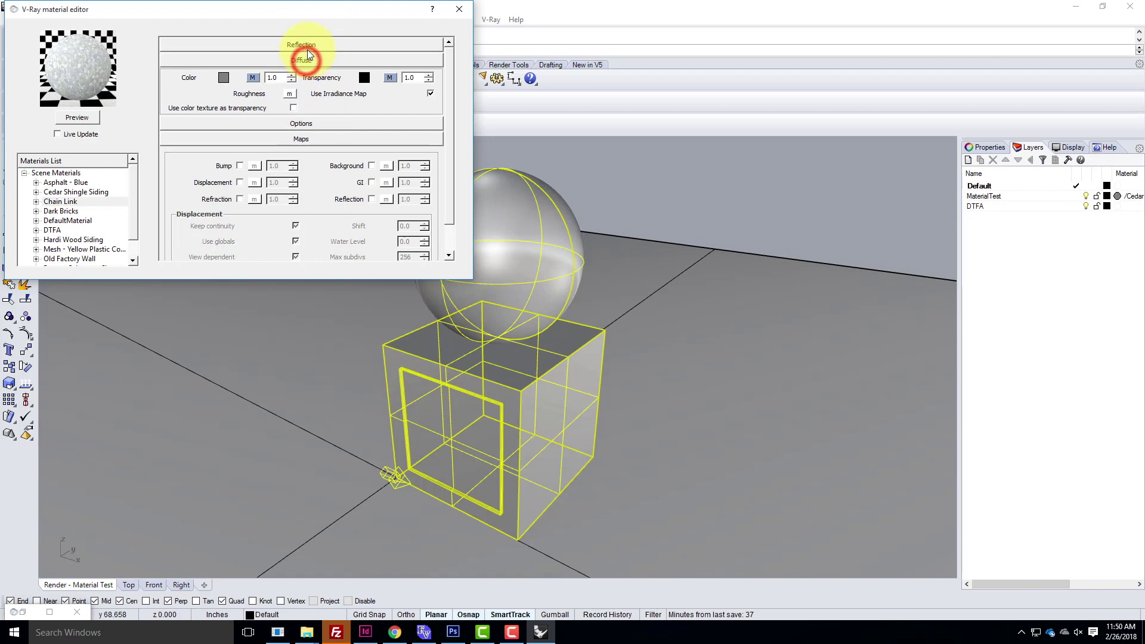
left_click(307, 43)
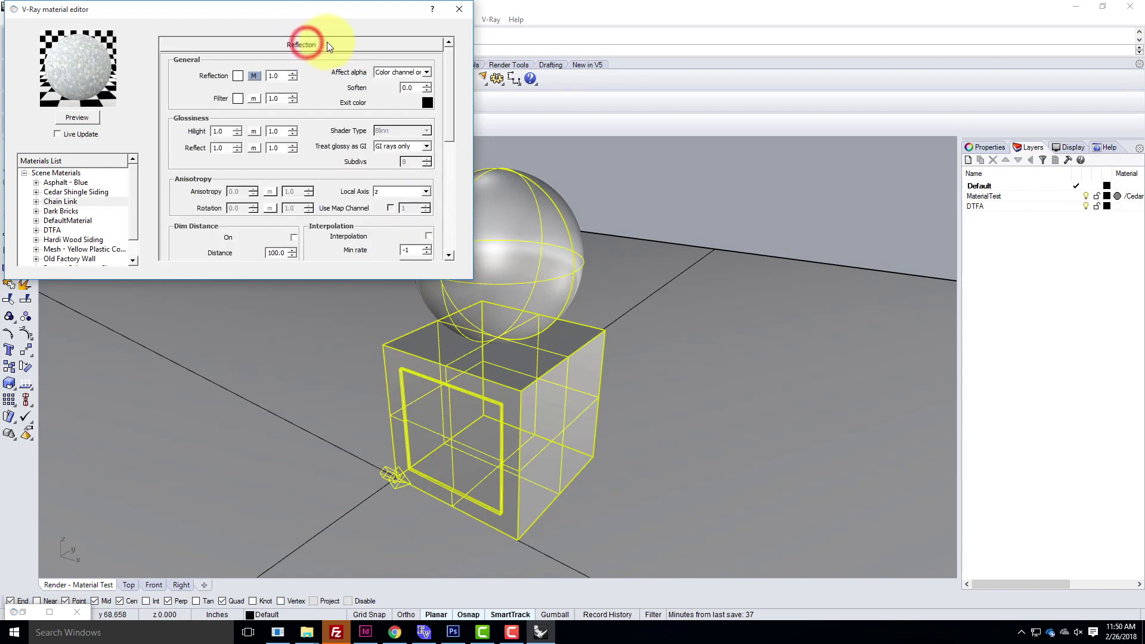
Set the Chain Link reflection layer's Reflect glossiness to 0.75 and refresh the material preview
left_click(252, 75)
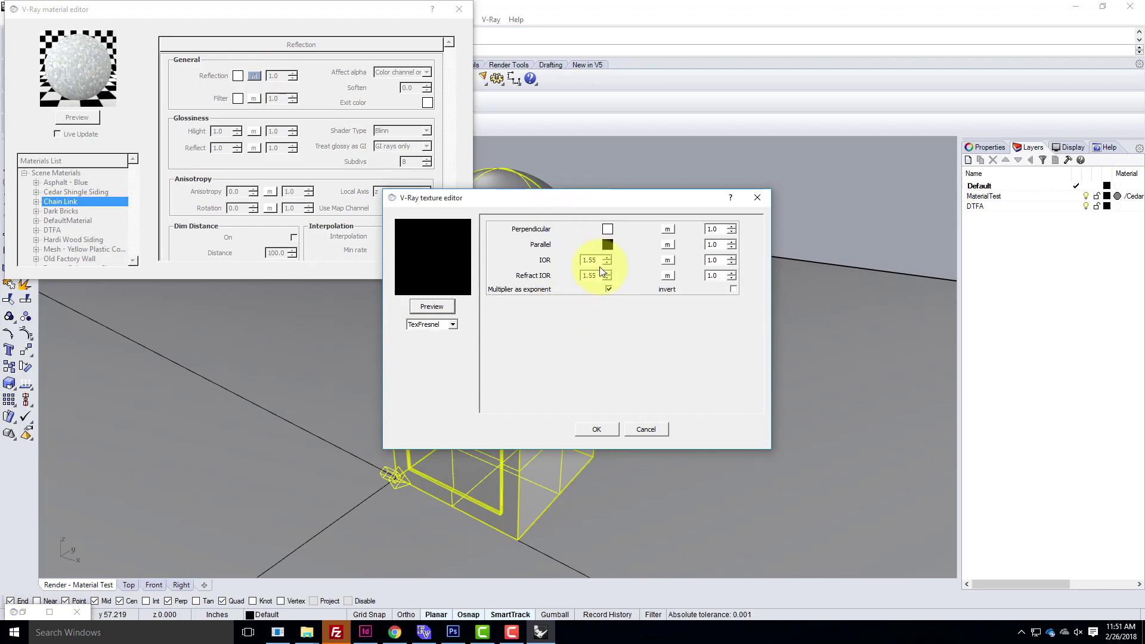
left_click(646, 429)
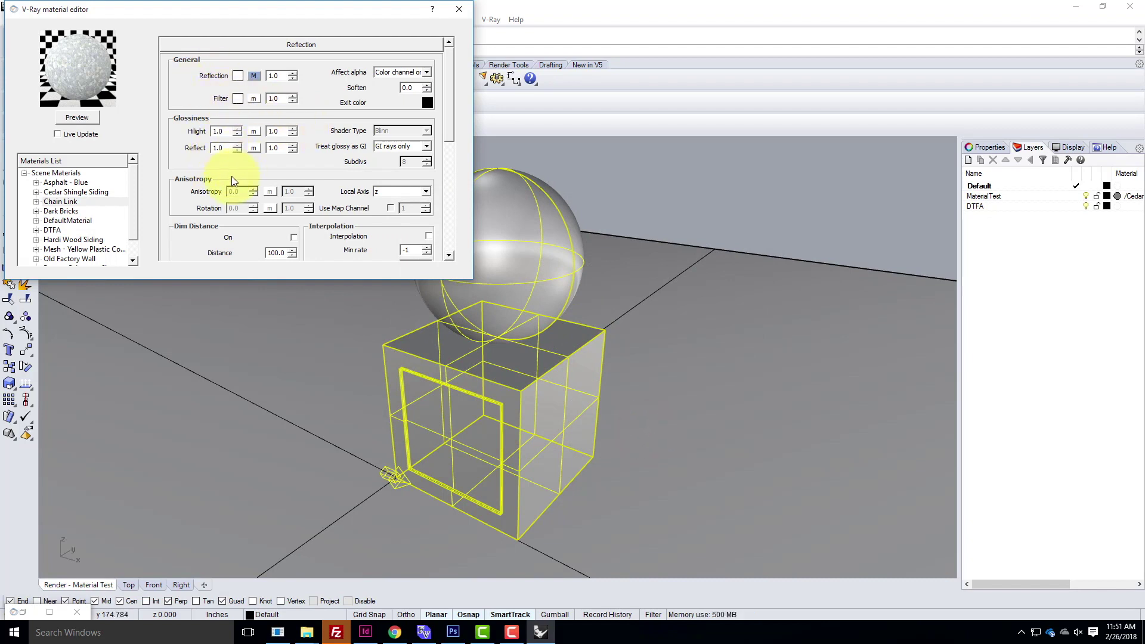
double_click(221, 148)
type("0.75")
left_click(87, 120)
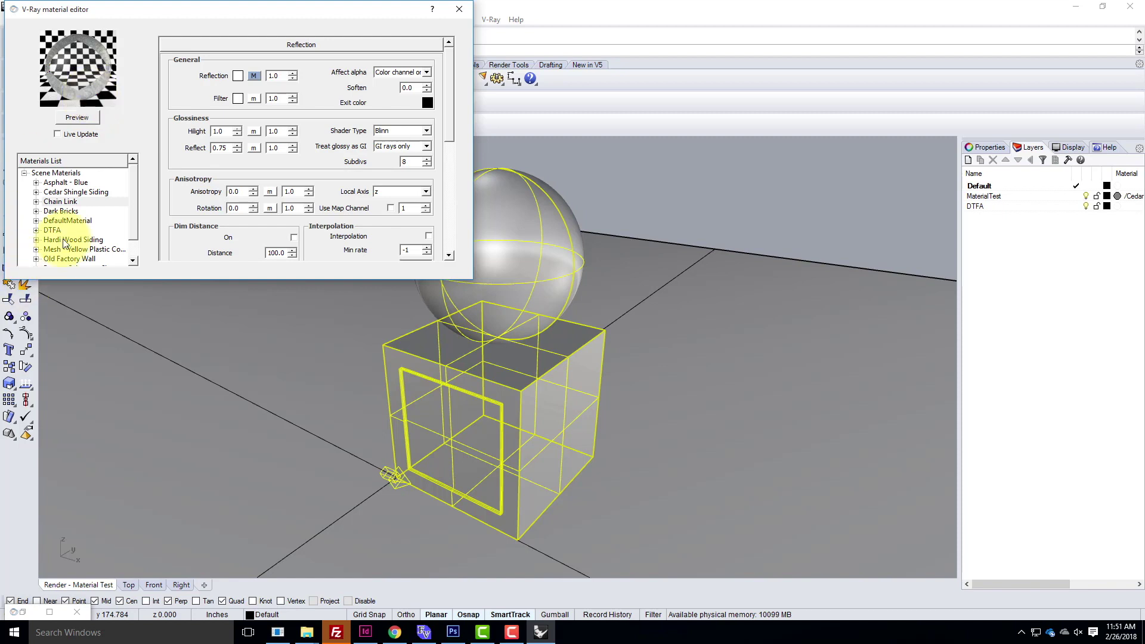
Pack the Chain Link material as a zip archive named Chain Link in the OneDrive folder Live Demonstrations > Live - A136 Exercises > Ex210
right_click(70, 201)
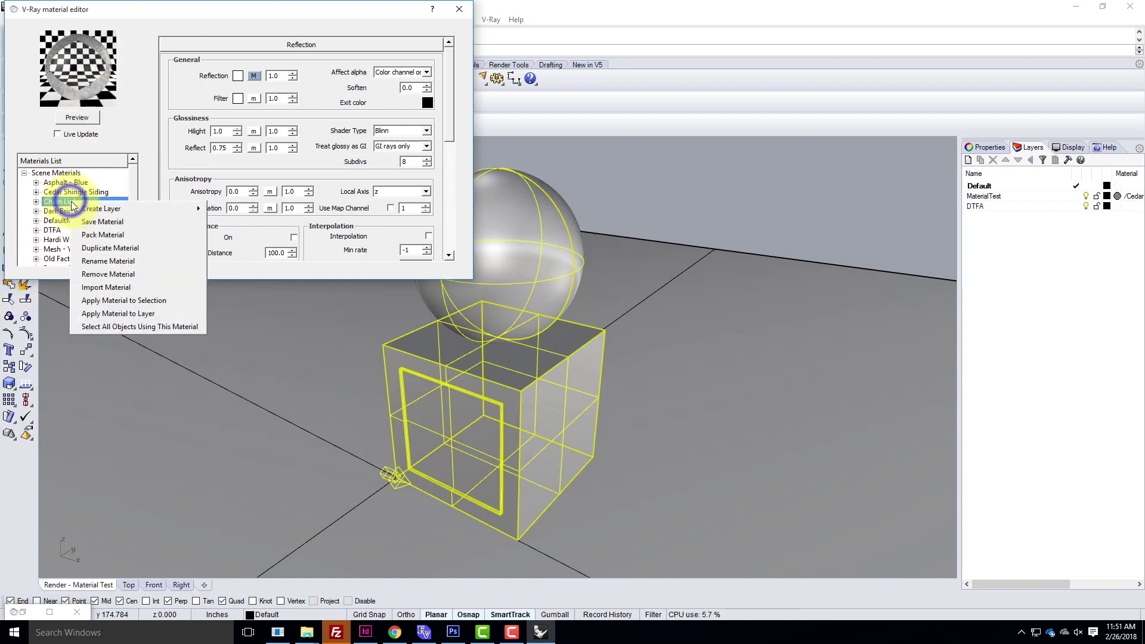
left_click(112, 235)
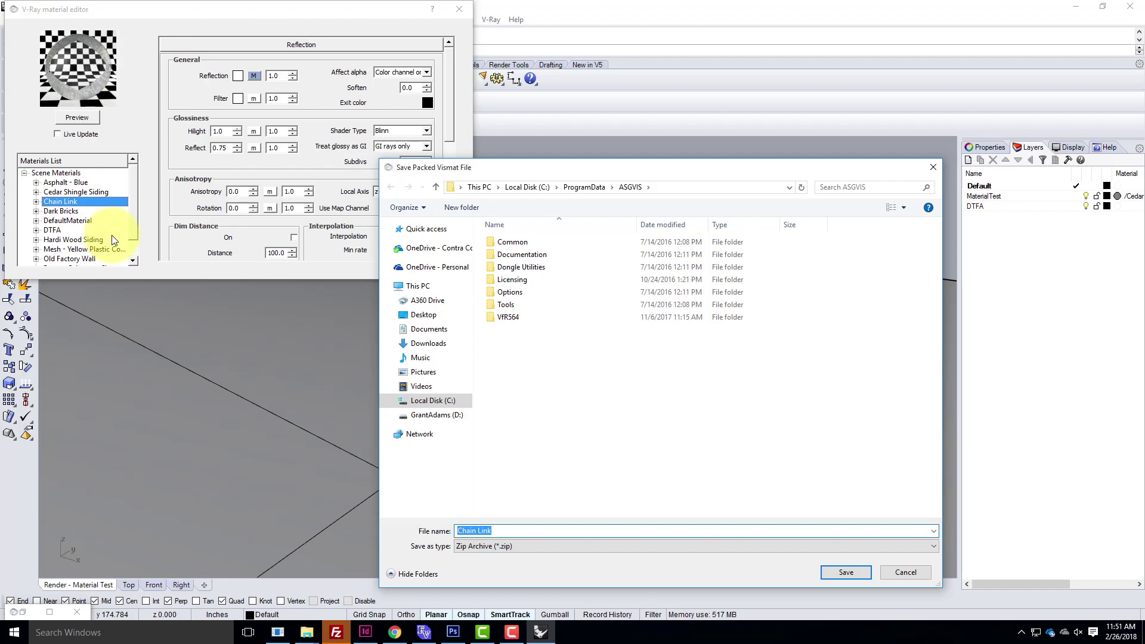
left_click(425, 251)
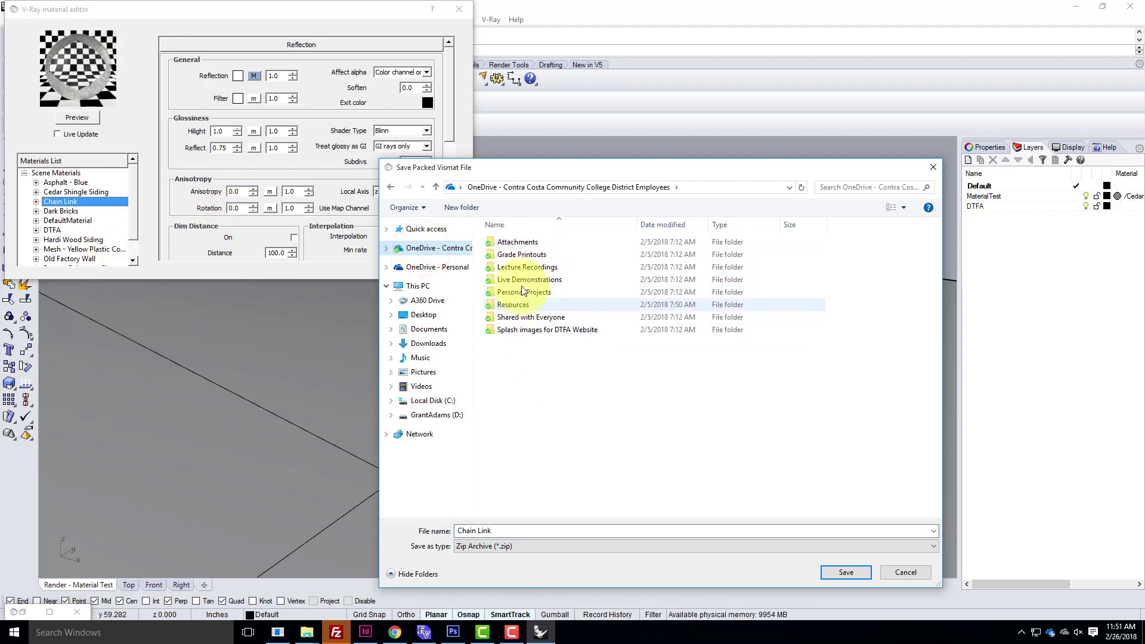
double_click(517, 279)
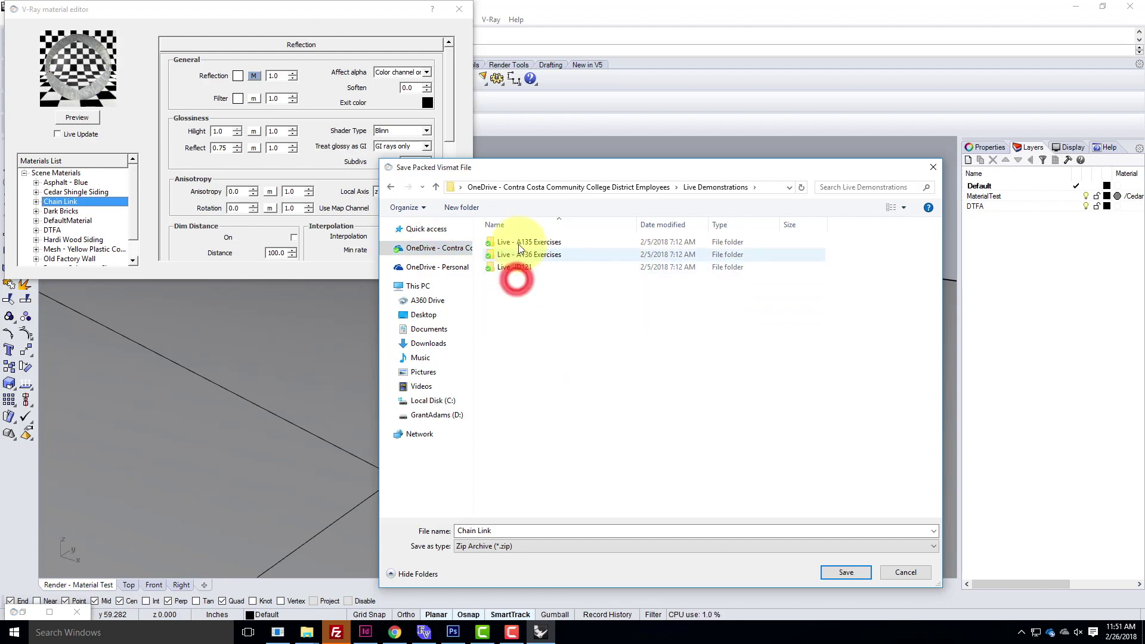
left_click(532, 256)
double_click(533, 256)
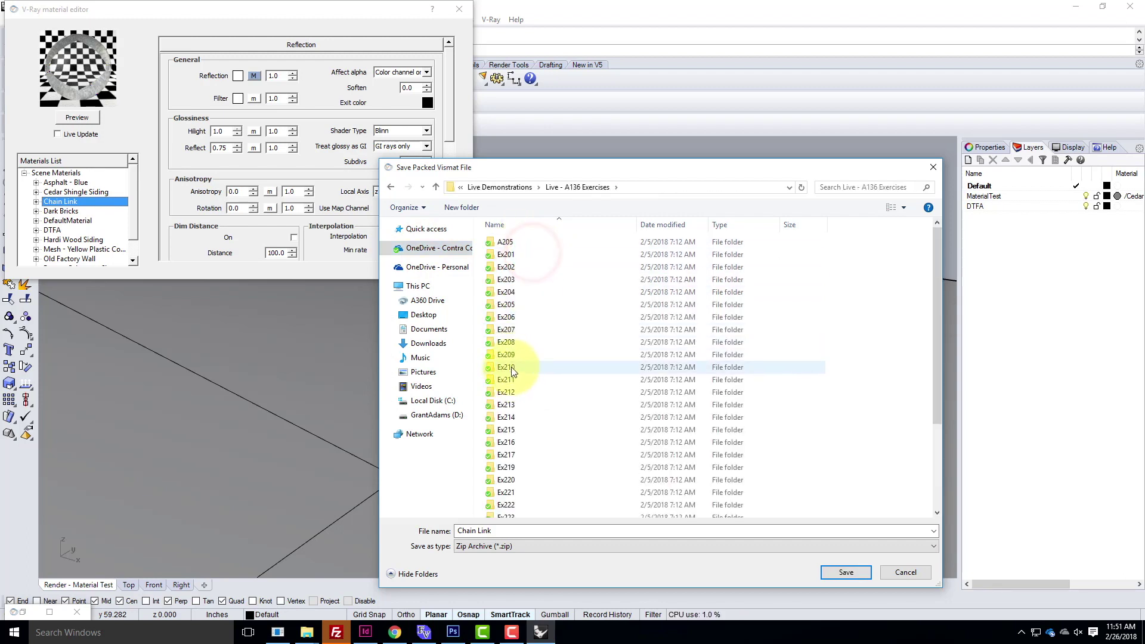
double_click(505, 365)
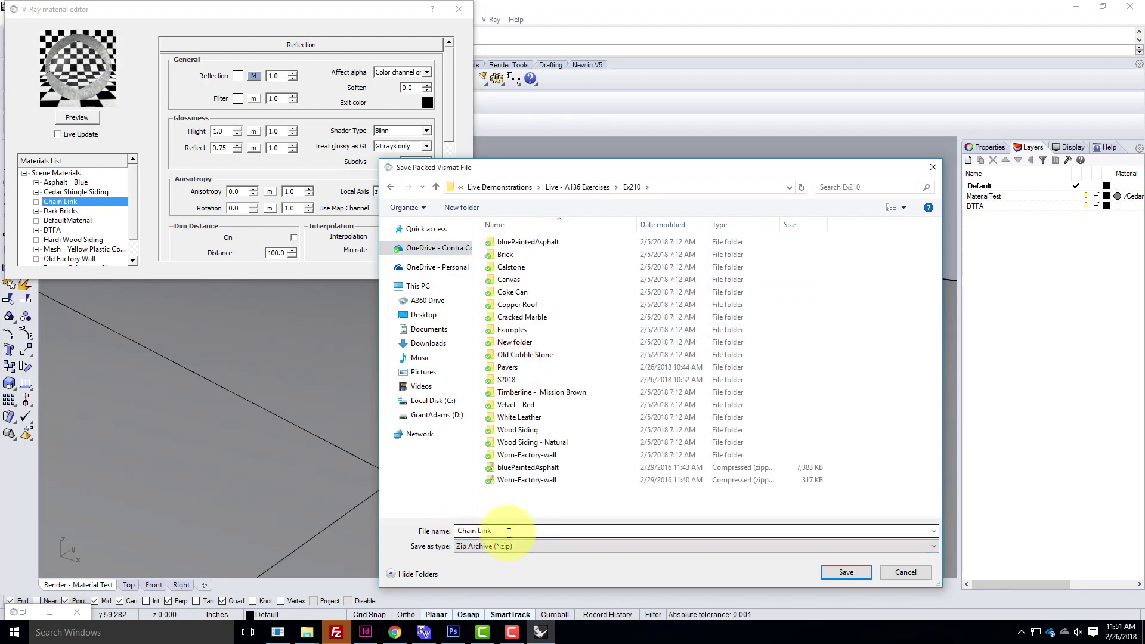
left_click(841, 572)
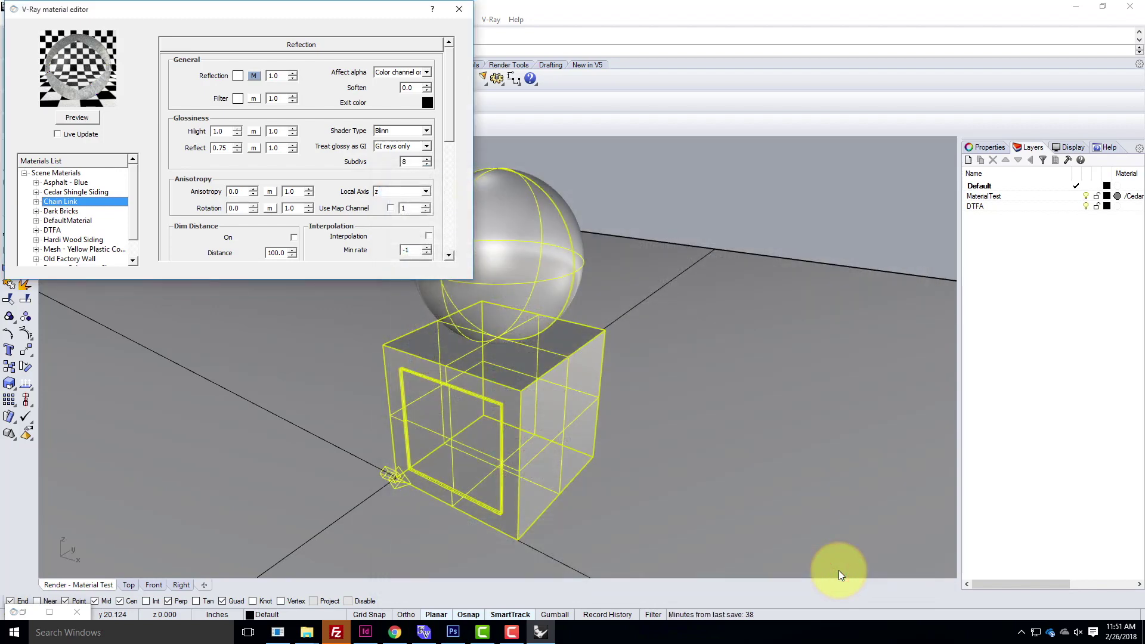
Switch to File Explorer and open the OneDrive folder Live Demonstrations > Live - A136 Exercises > Ex210
left_click(309, 631)
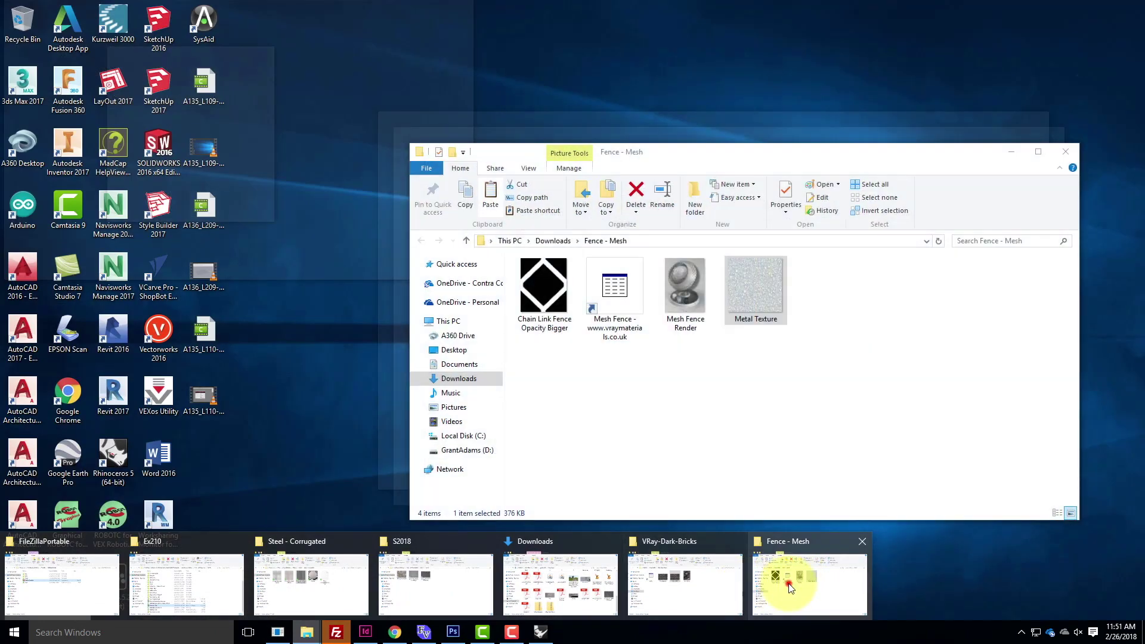
left_click(791, 588)
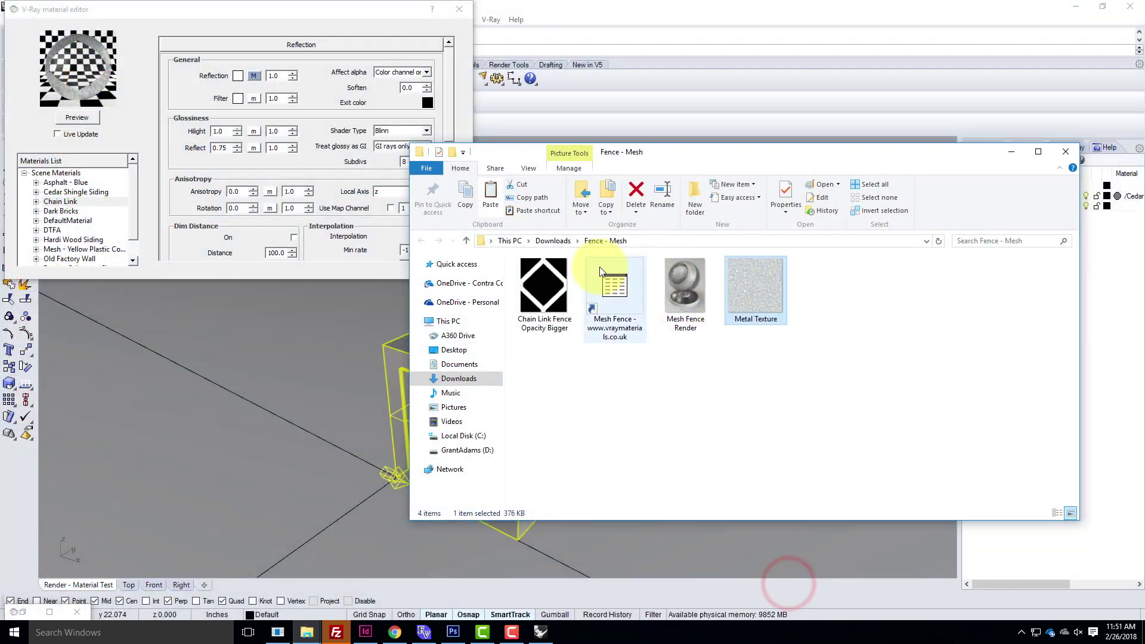
left_click(452, 283)
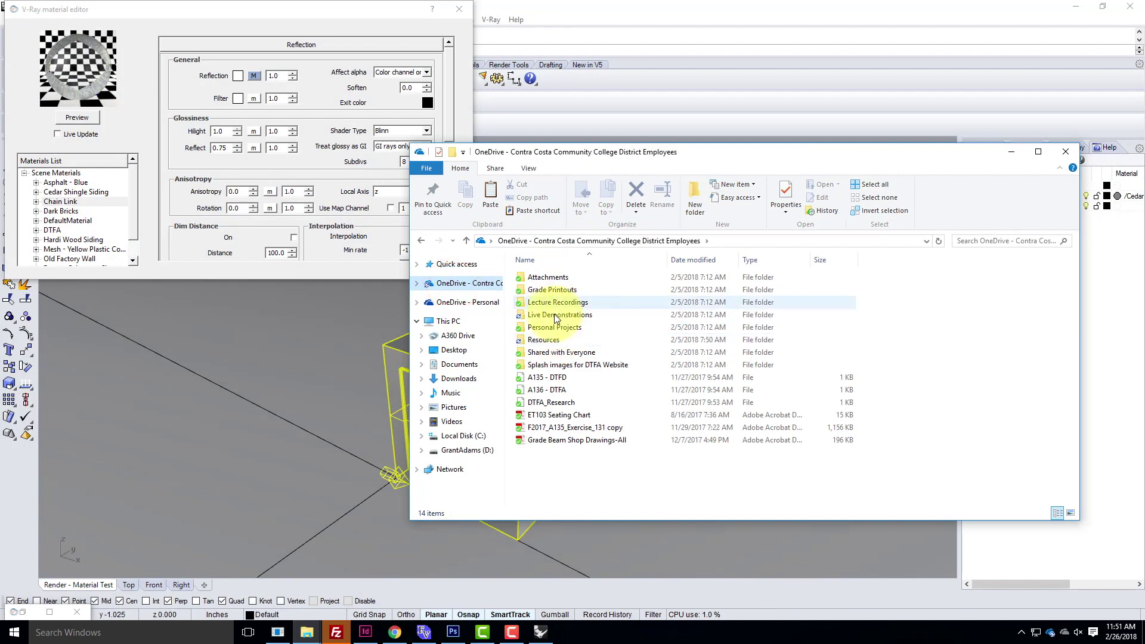
double_click(555, 314)
double_click(568, 289)
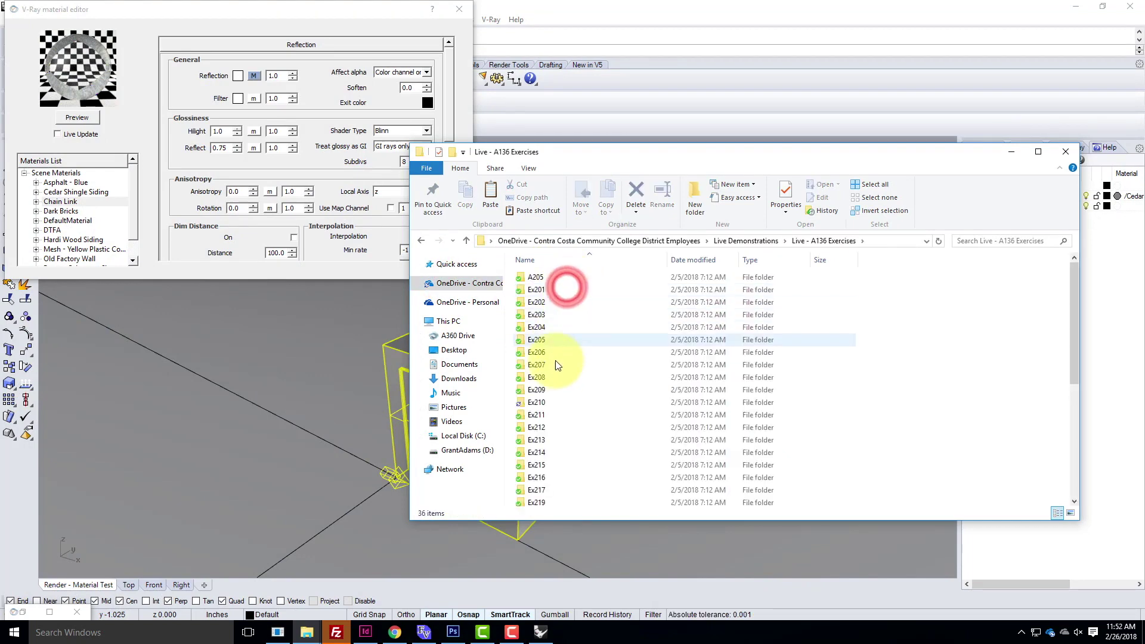
double_click(554, 403)
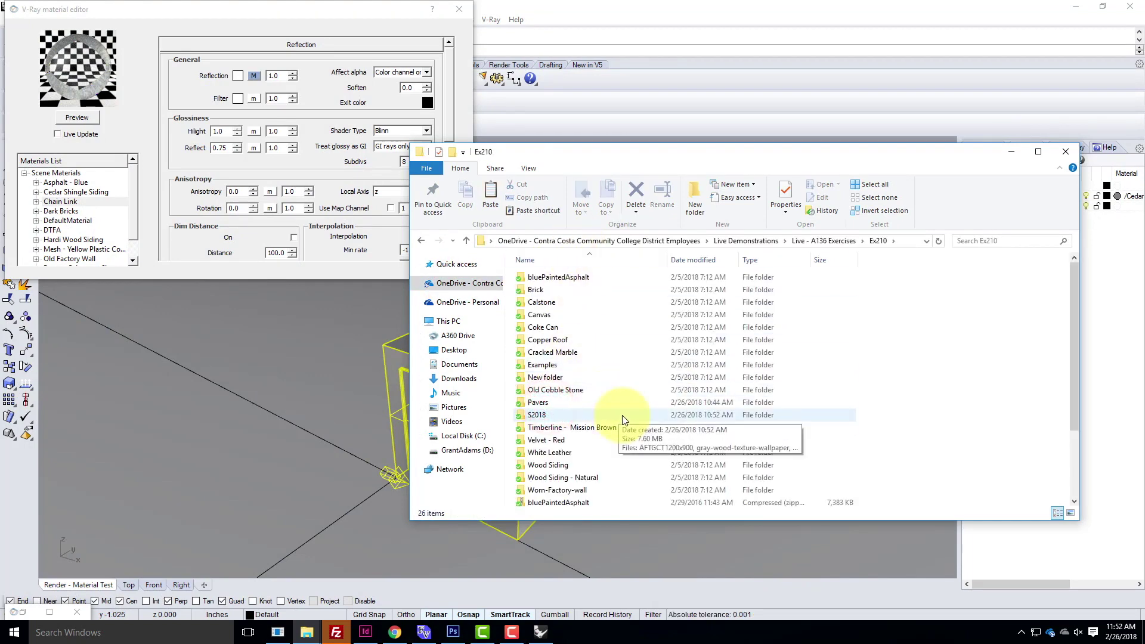
Extract the packed Chain Link zip archive into a Chain Link folder within Ex210
scroll(560, 370, "down", 3)
scroll(579, 340, "up", 3)
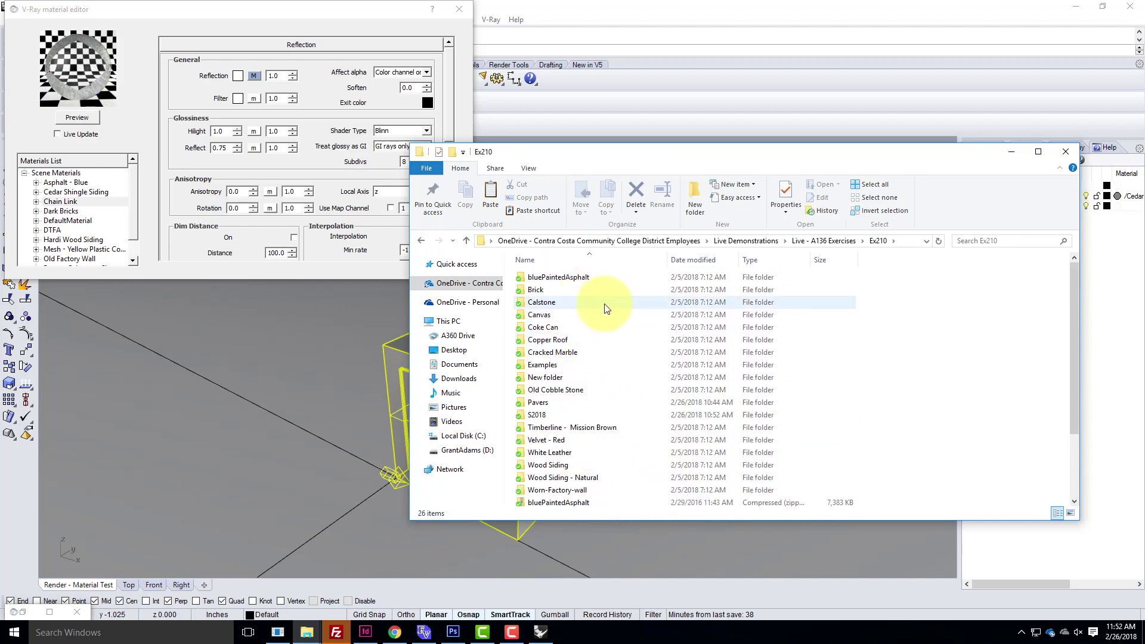
scroll(599, 313, "down", 3)
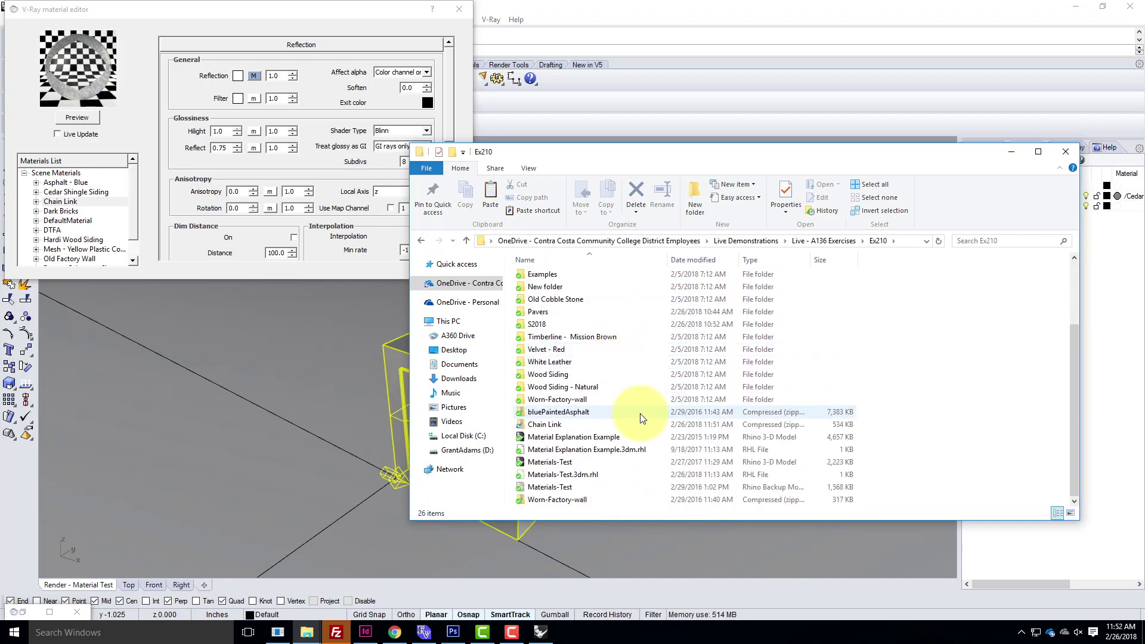
scroll(643, 419, "up", 3)
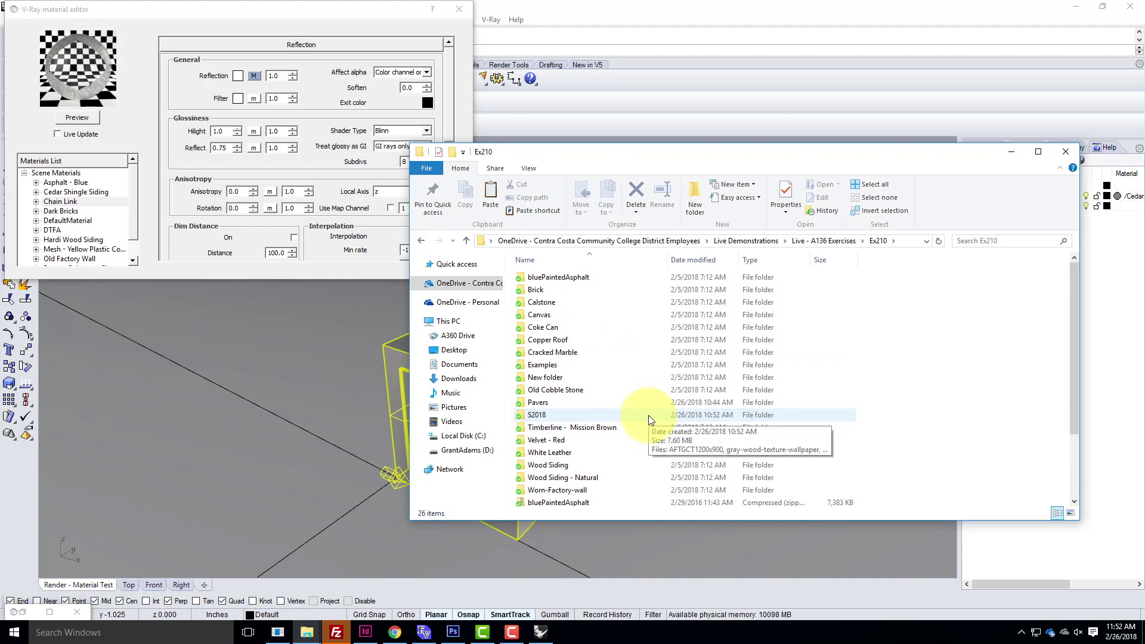
scroll(637, 389, "down", 2)
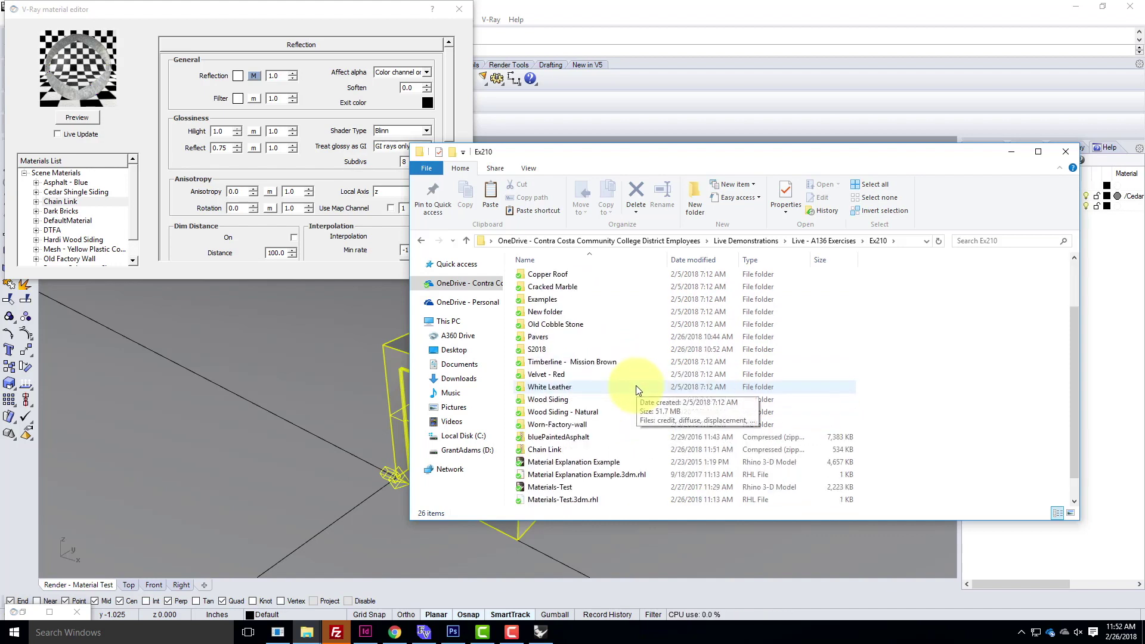
scroll(596, 406, "down", 1)
left_click(537, 424)
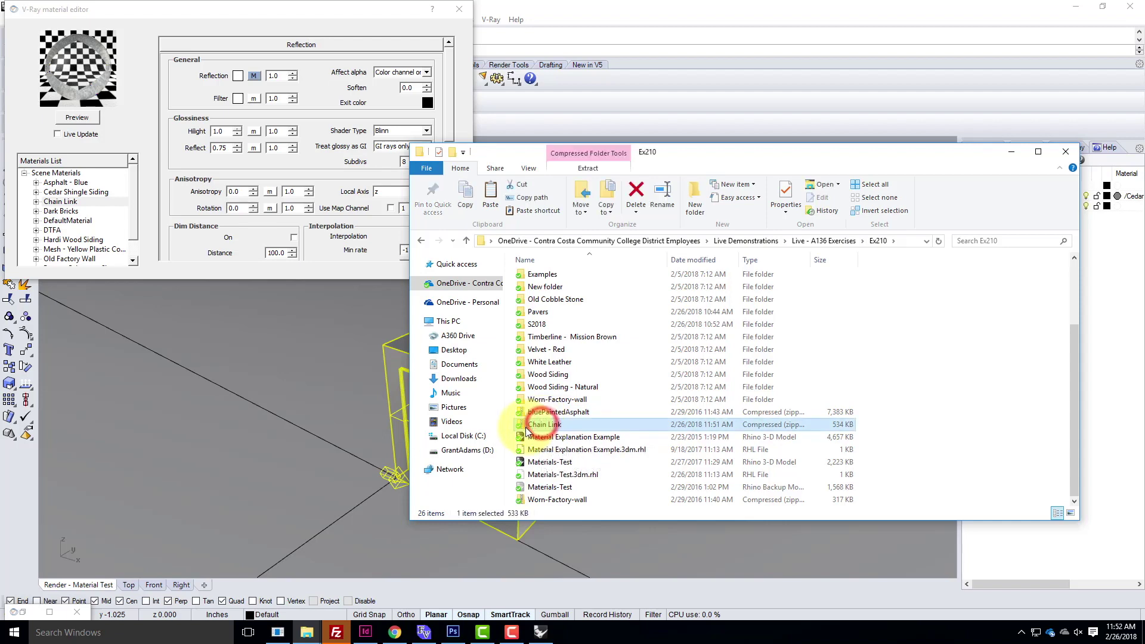
right_click(545, 426)
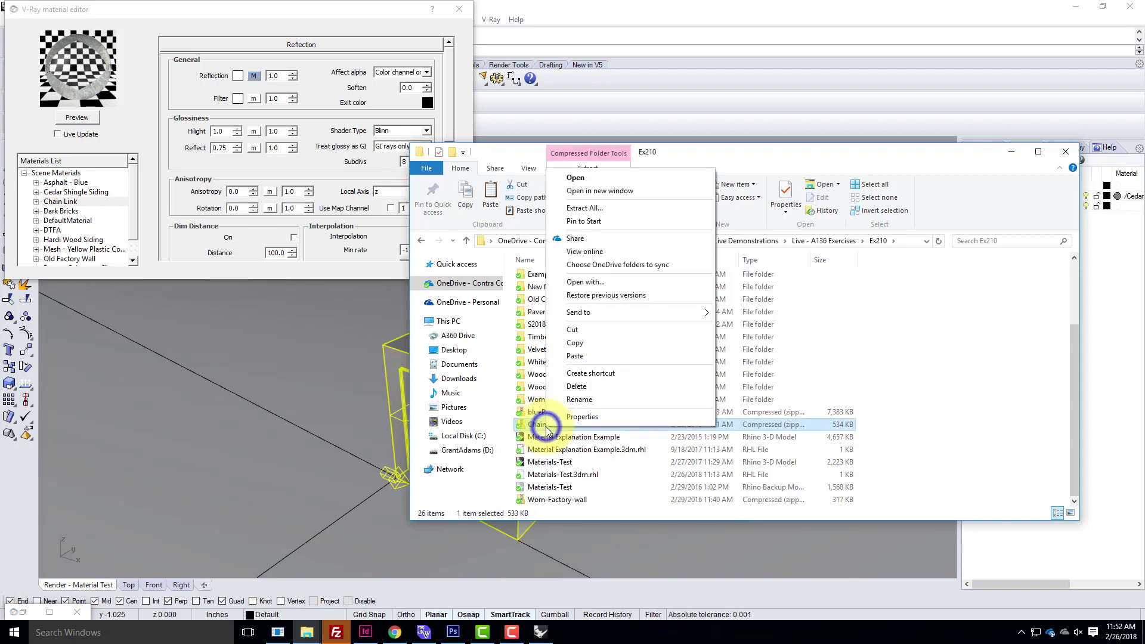
left_click(601, 207)
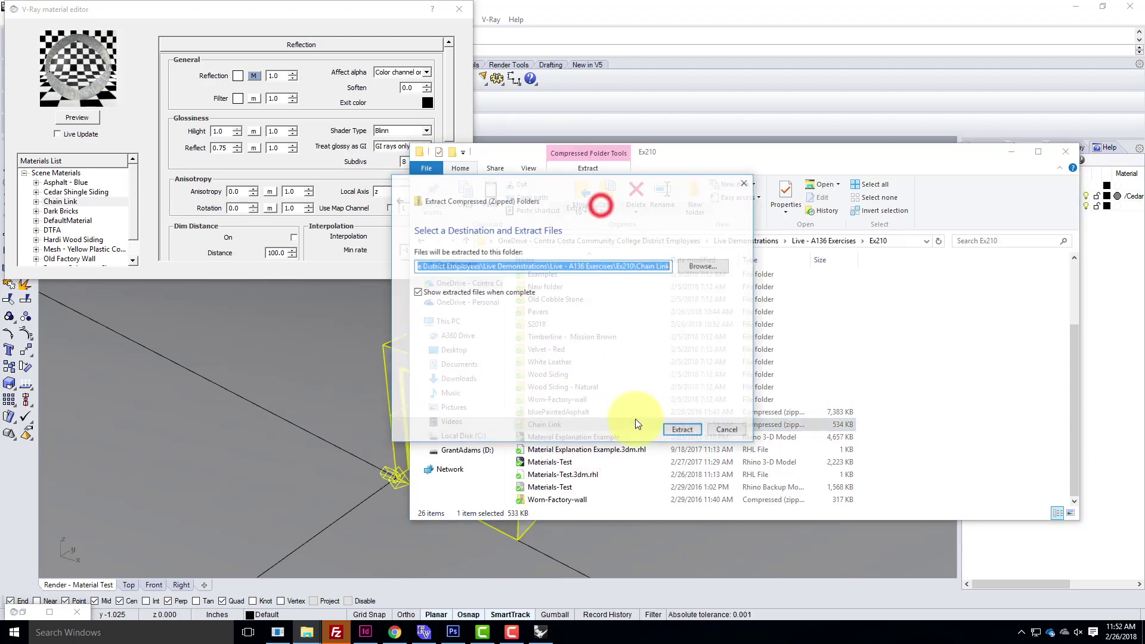
left_click(683, 432)
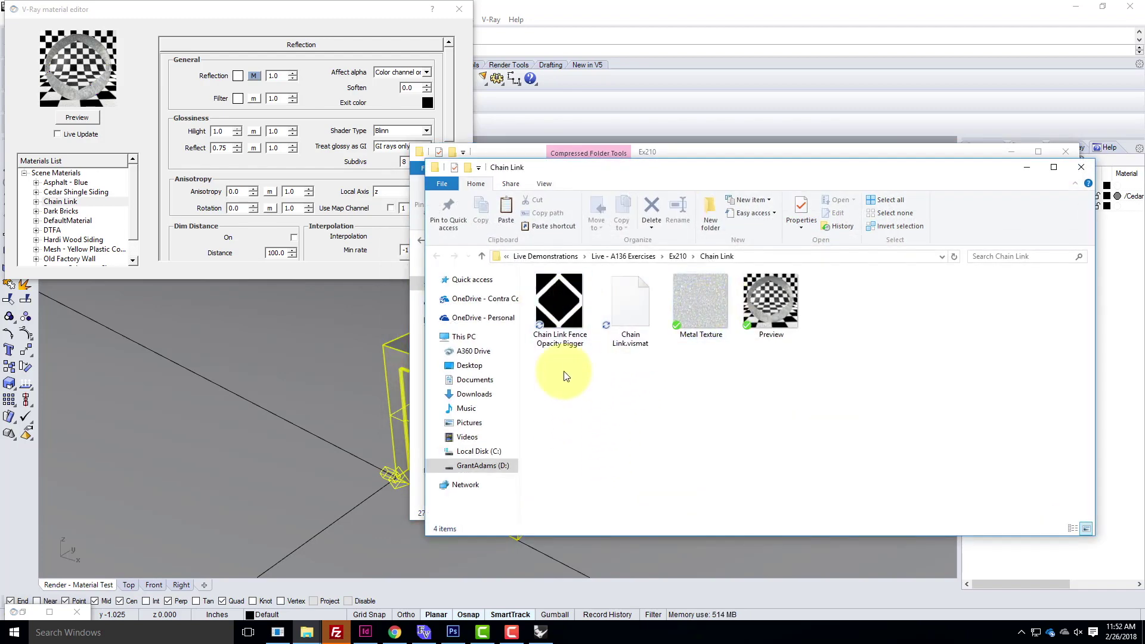
Check the extracted Chain Link vismat file and its opacity and metal texture images, and close the folder
left_click(636, 295)
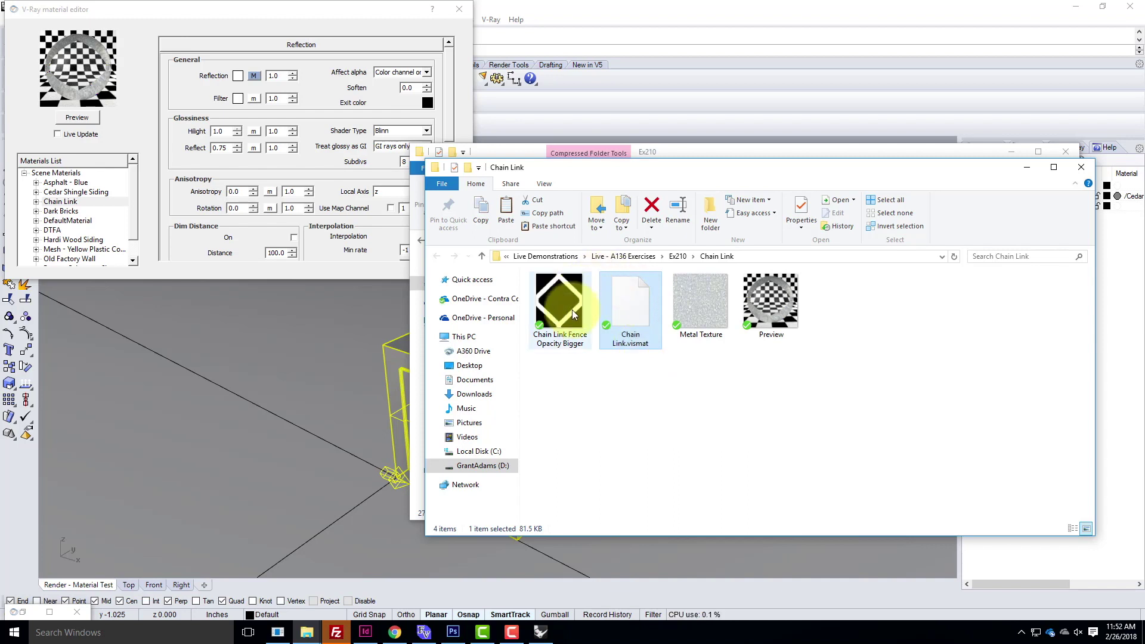
left_click(722, 309)
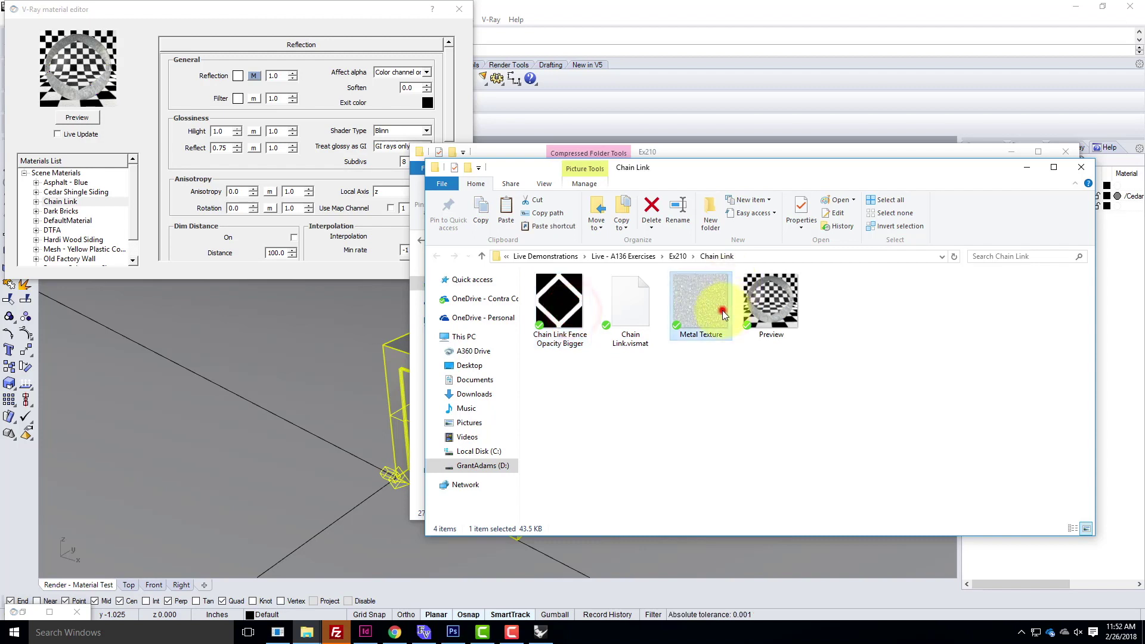
left_click(570, 303)
left_click(699, 304)
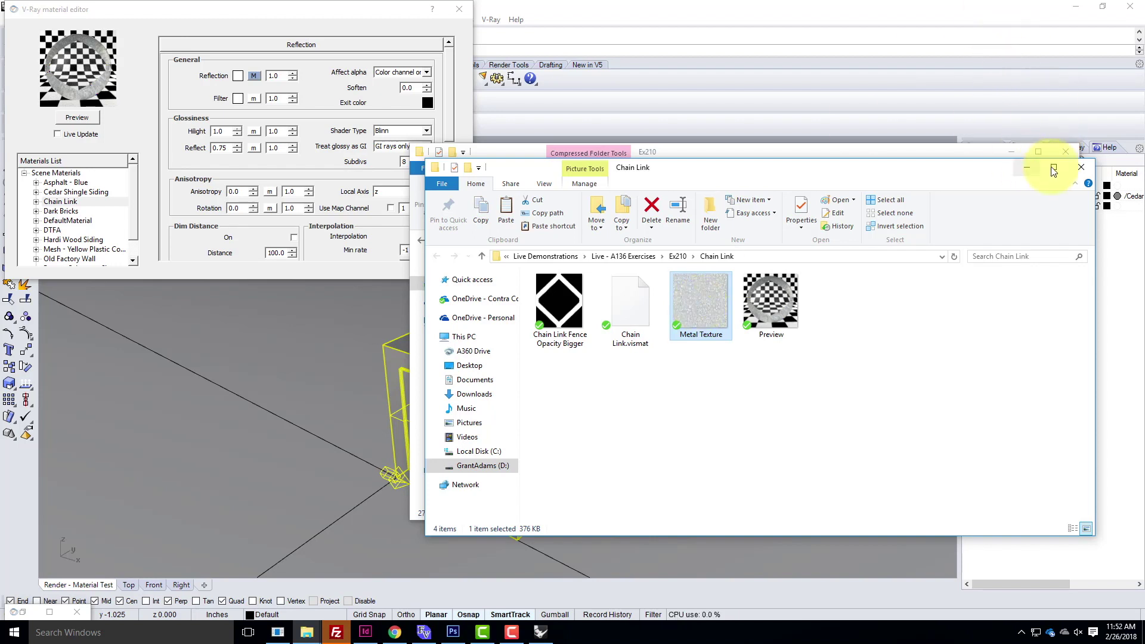
left_click(1082, 168)
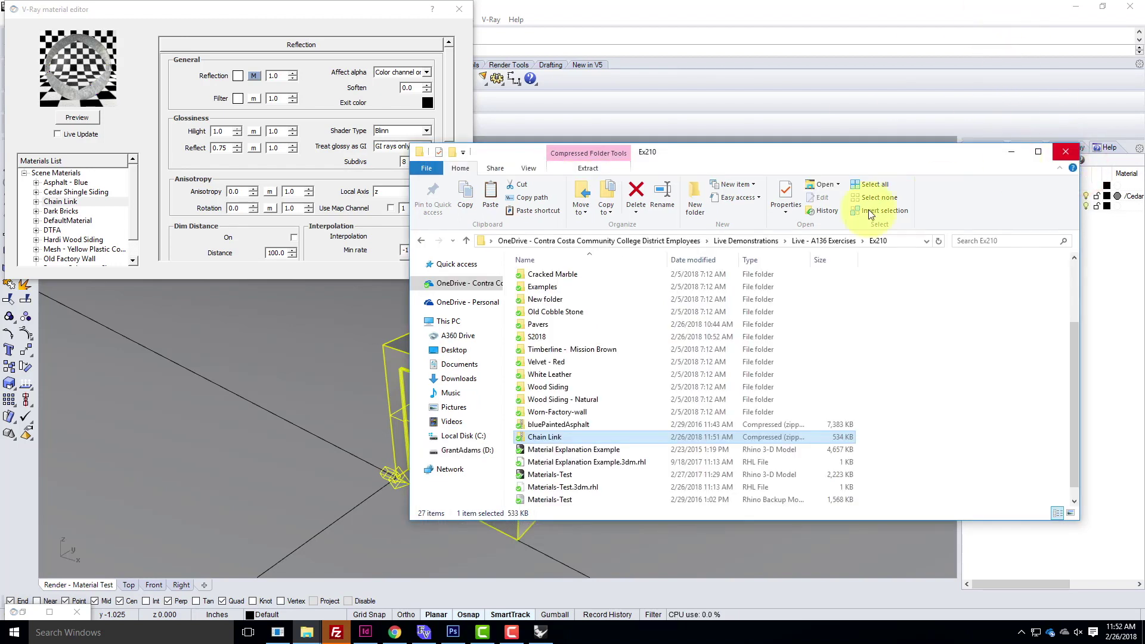
Close the Ex210 folder, switch to Chrome and compare the stone wall texture pages from publicdomainpictures, Wikimedia Commons and pxhere
left_click(1073, 150)
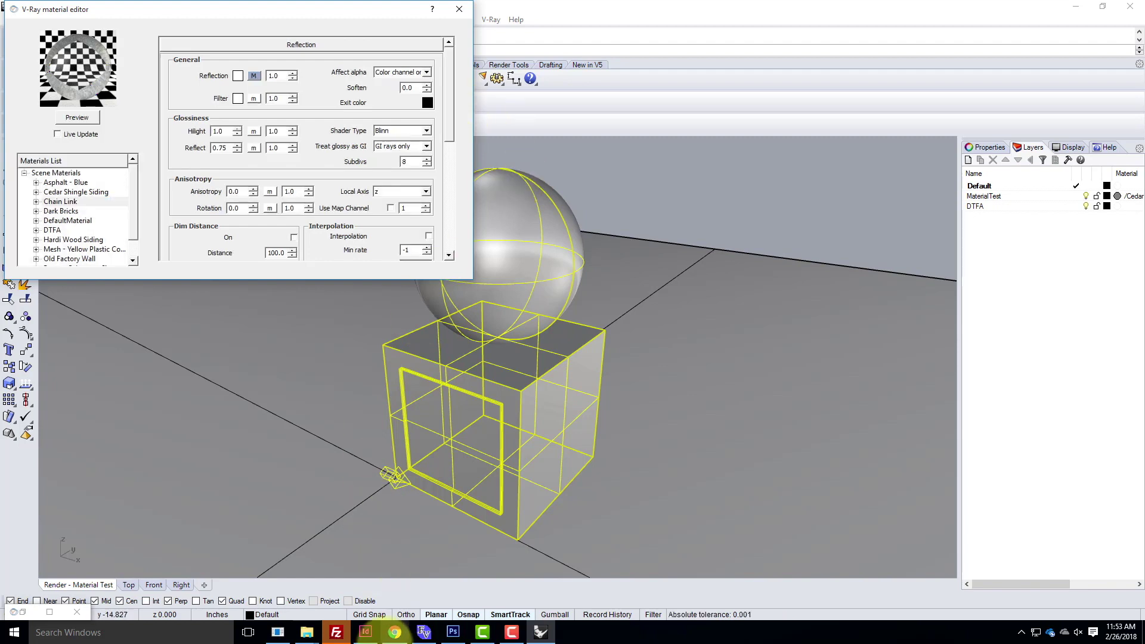
left_click(395, 633)
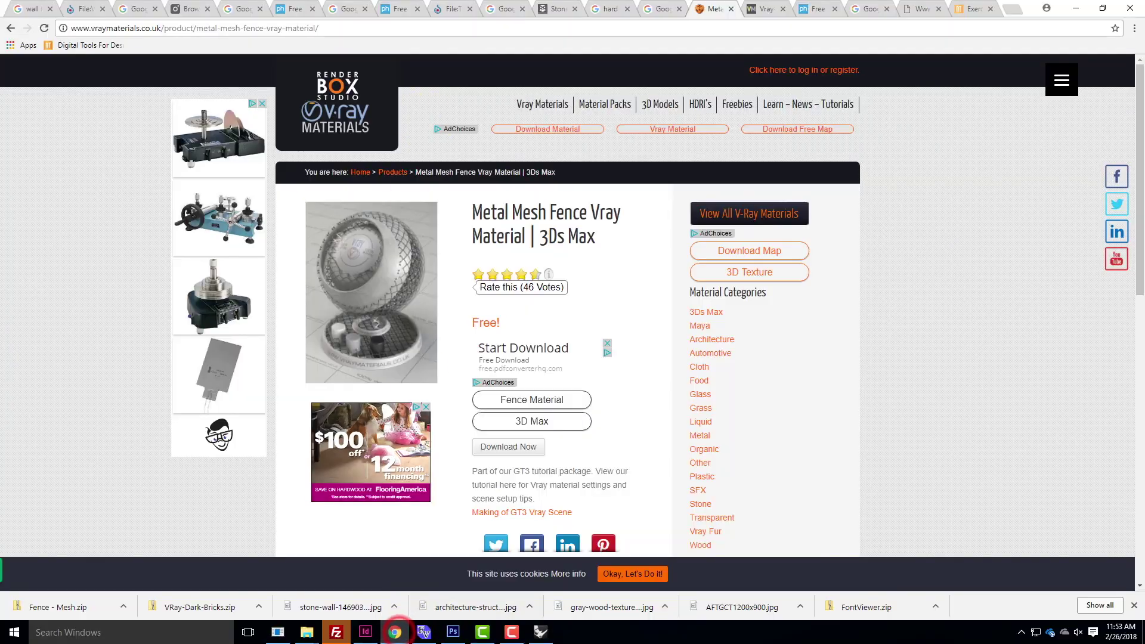
left_click(564, 12)
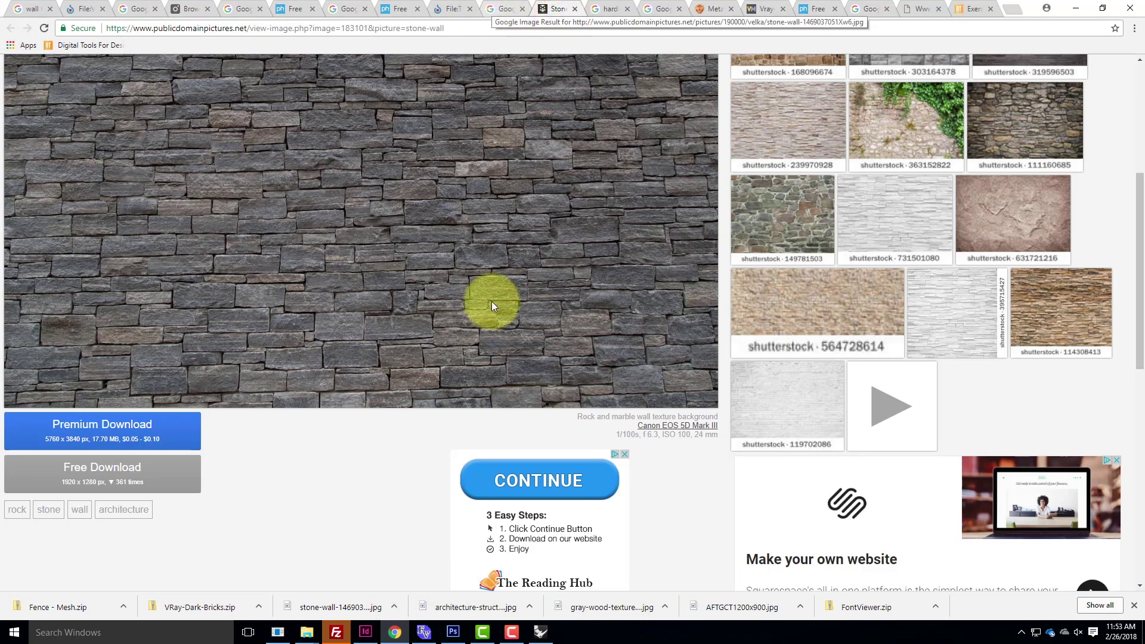
scroll(489, 313, "up", 5)
left_click(452, 9)
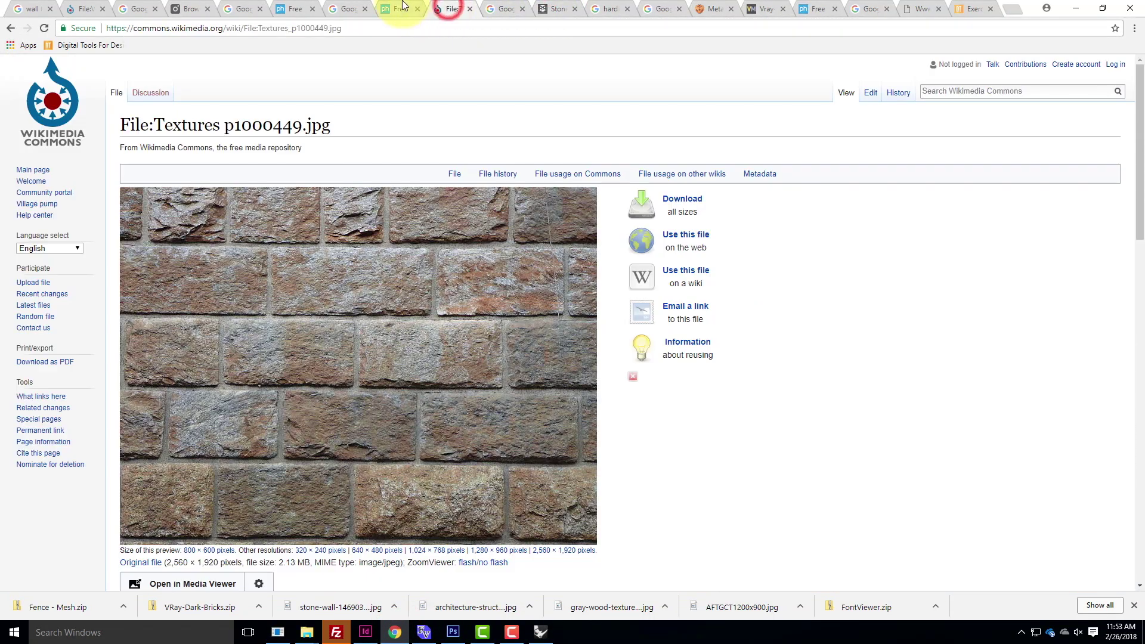
left_click(401, 9)
left_click(295, 9)
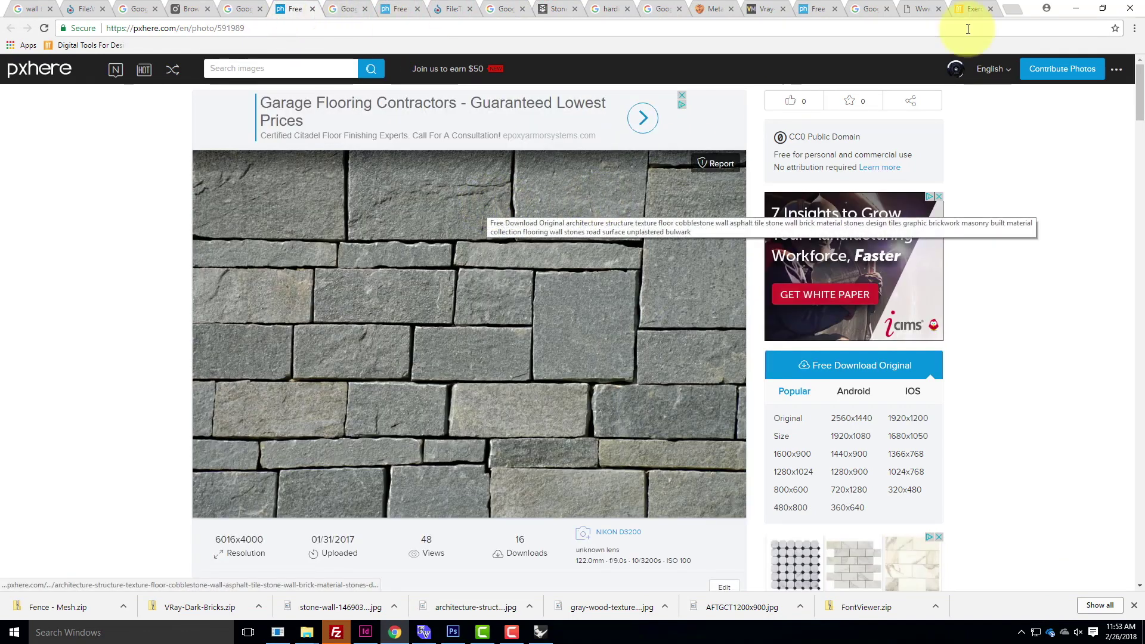
left_click(1047, 8)
left_click(1073, 9)
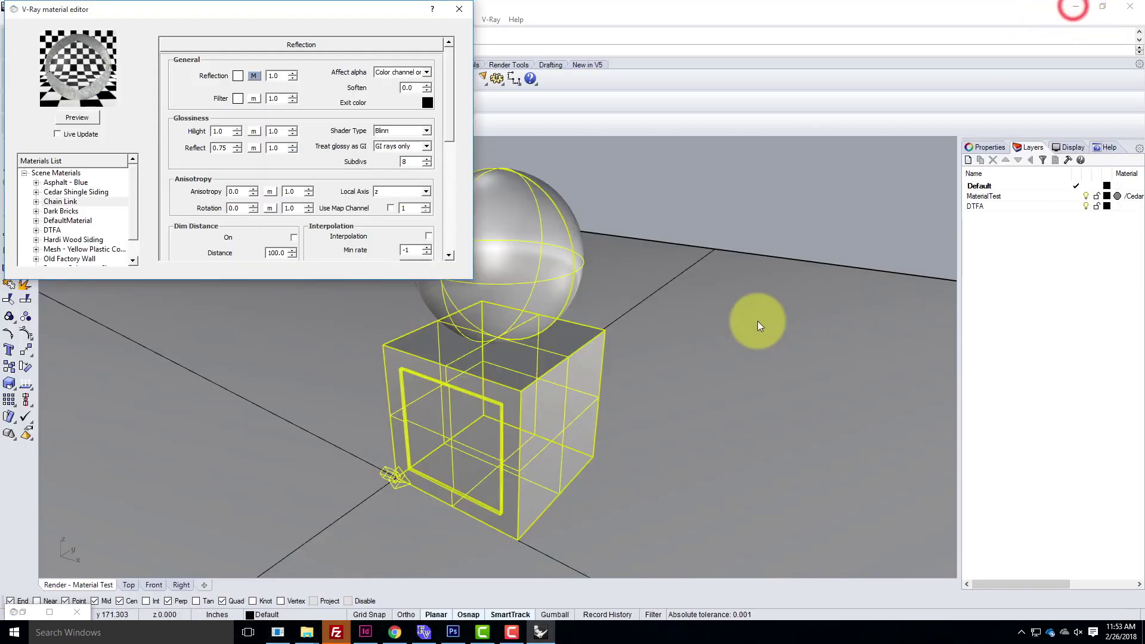
Switch to Photoshop and open the gray-wood-texture-wallpaper image from Live Demonstrations > Live - A136 Exercises > Ex210 > S2018
left_click(453, 634)
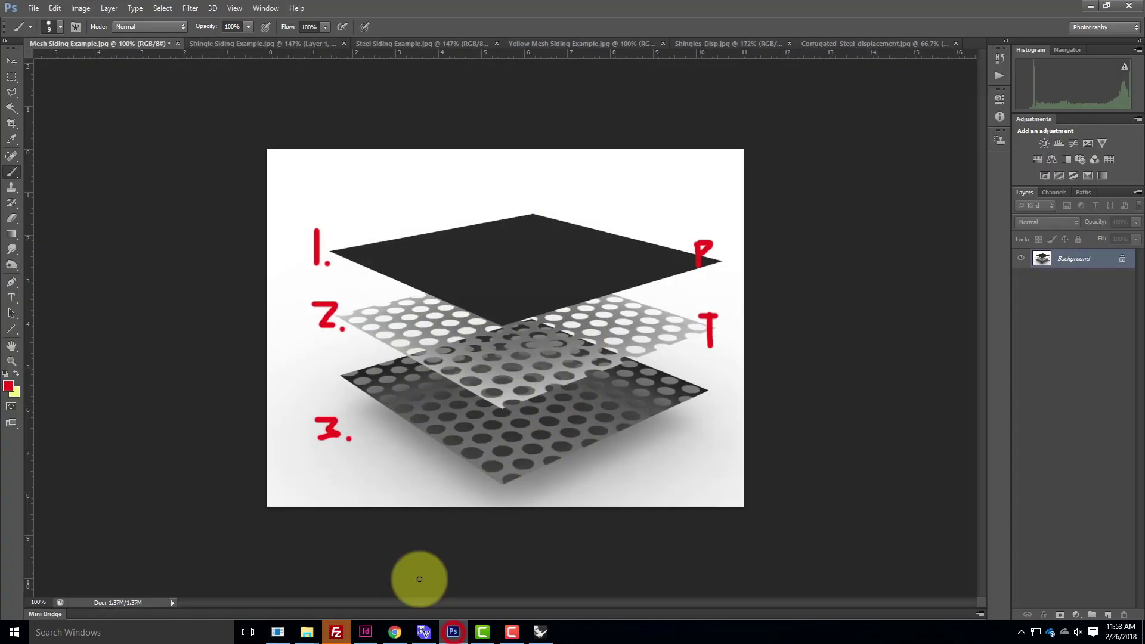
left_click(32, 8)
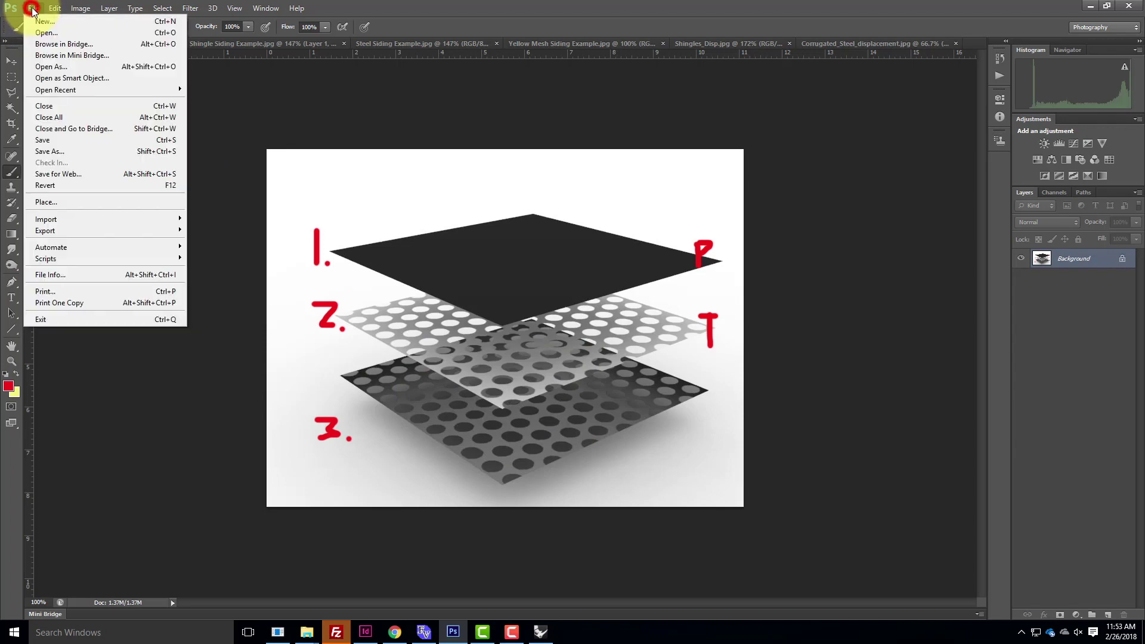
left_click(43, 34)
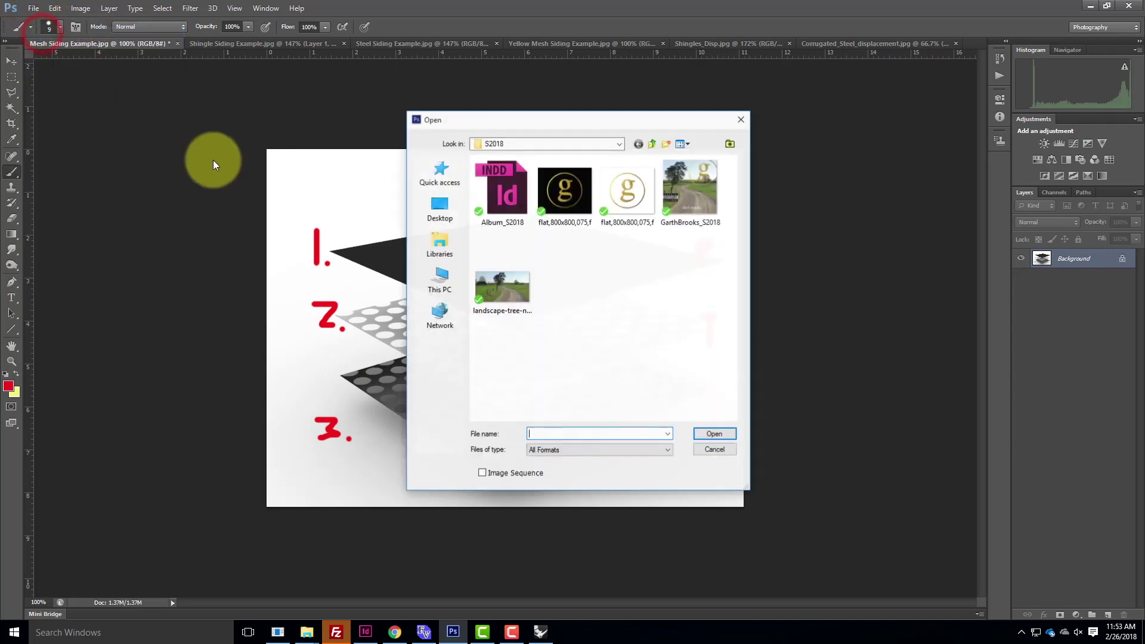
left_click(573, 143)
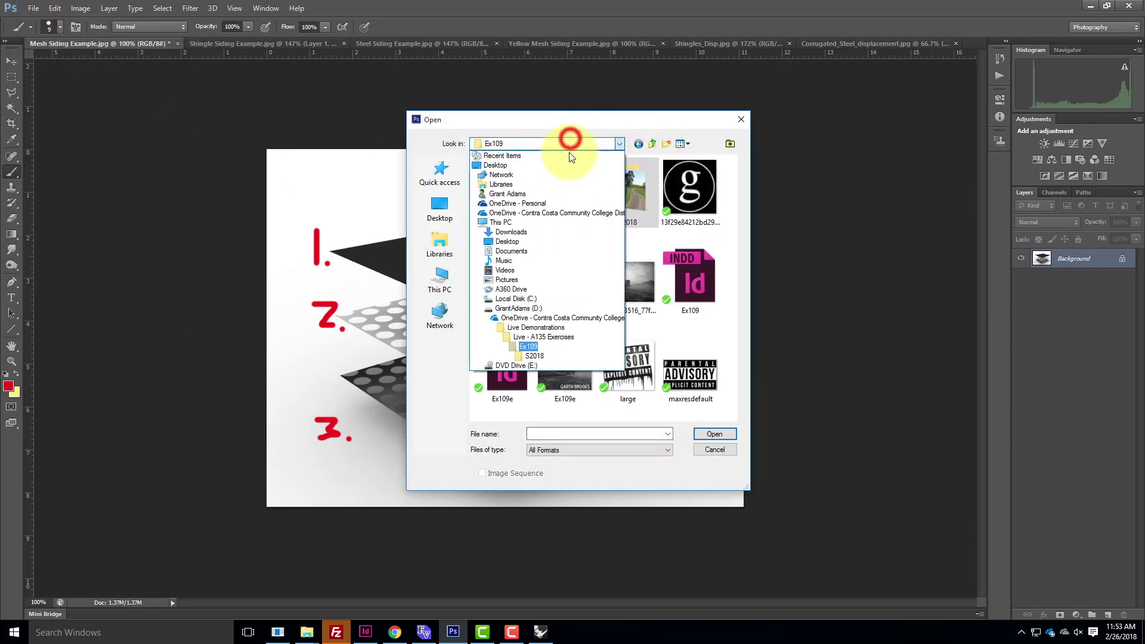
left_click(529, 337)
left_click(537, 143)
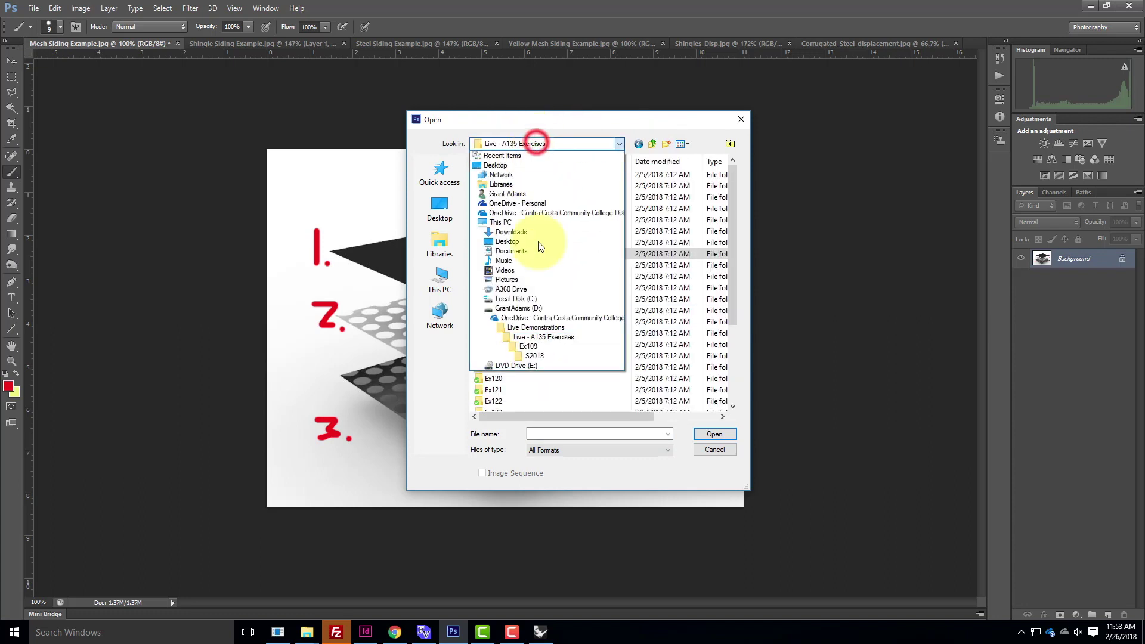
left_click(534, 329)
double_click(521, 187)
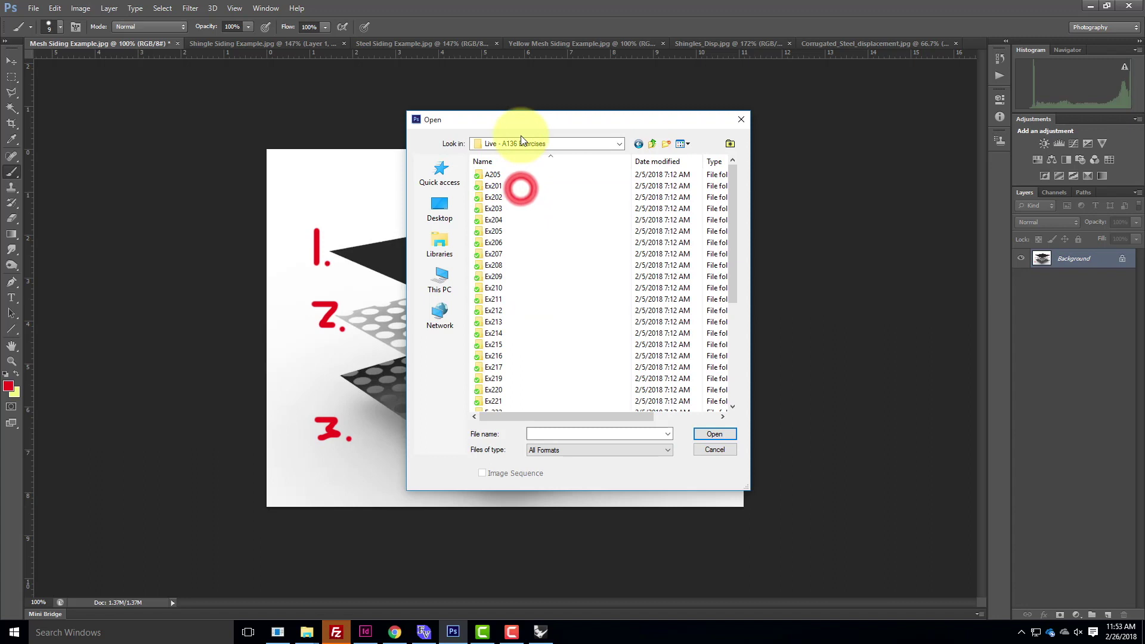
double_click(514, 288)
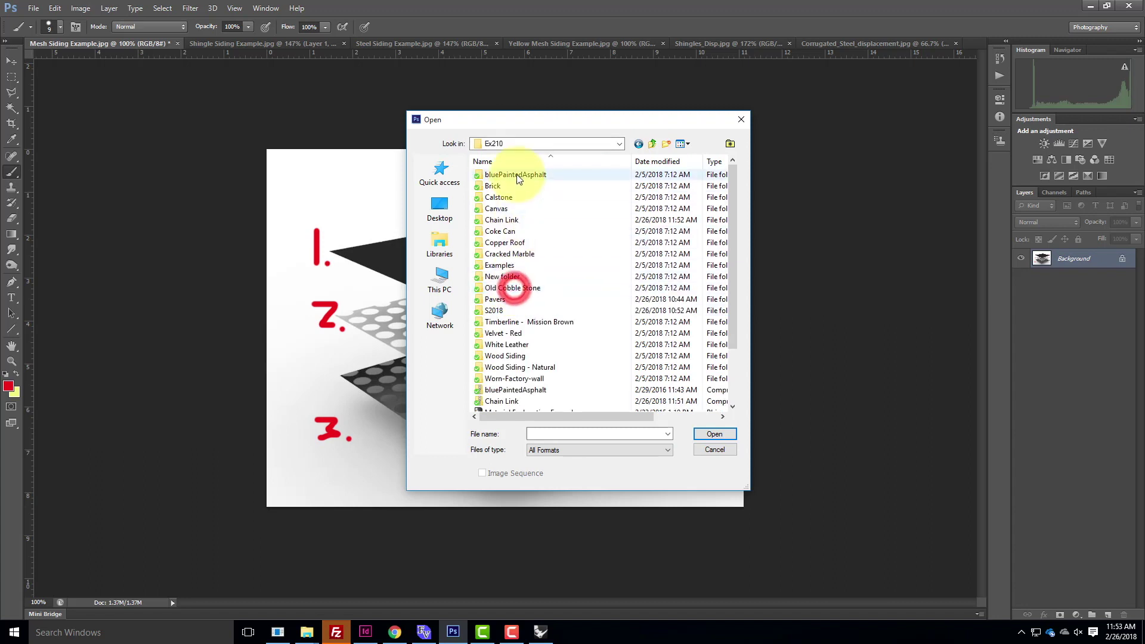
double_click(499, 310)
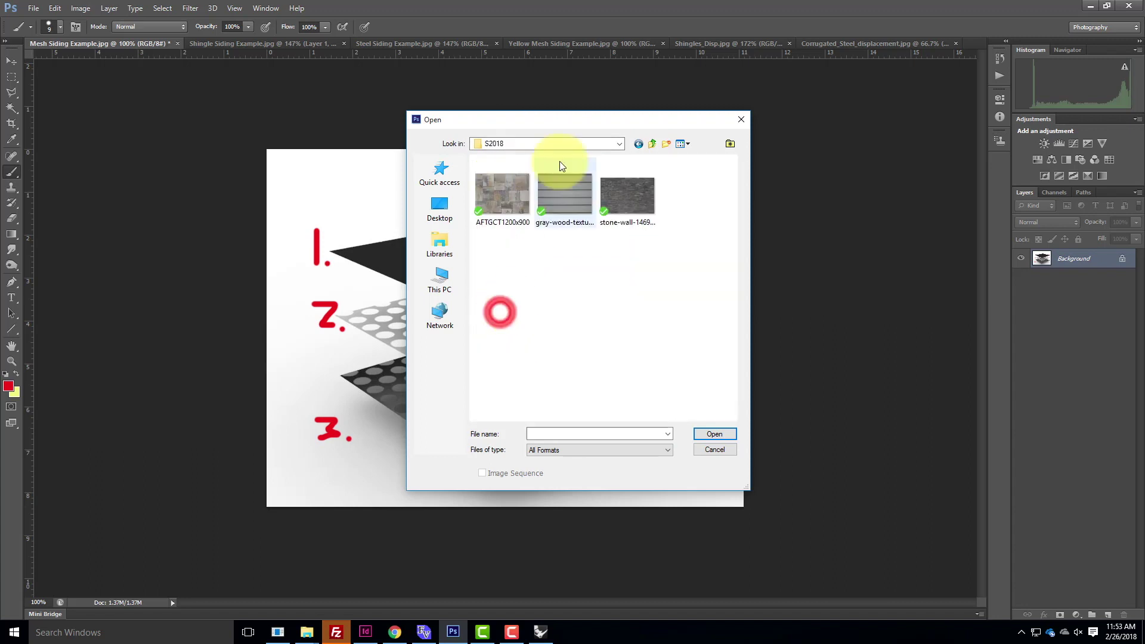
left_click(576, 206)
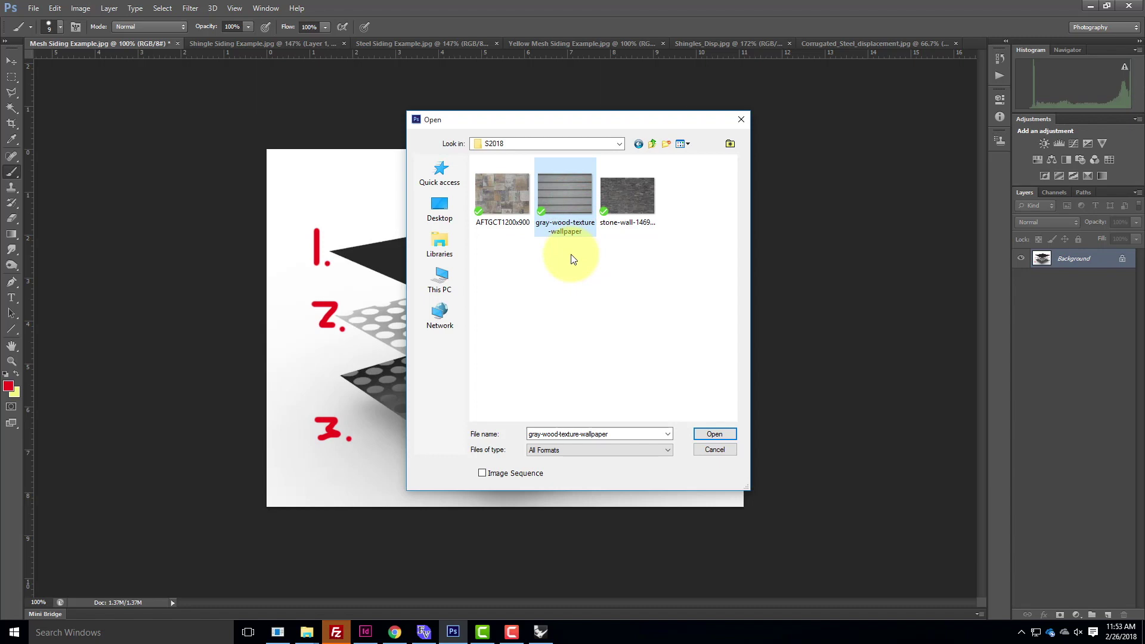
left_click(714, 433)
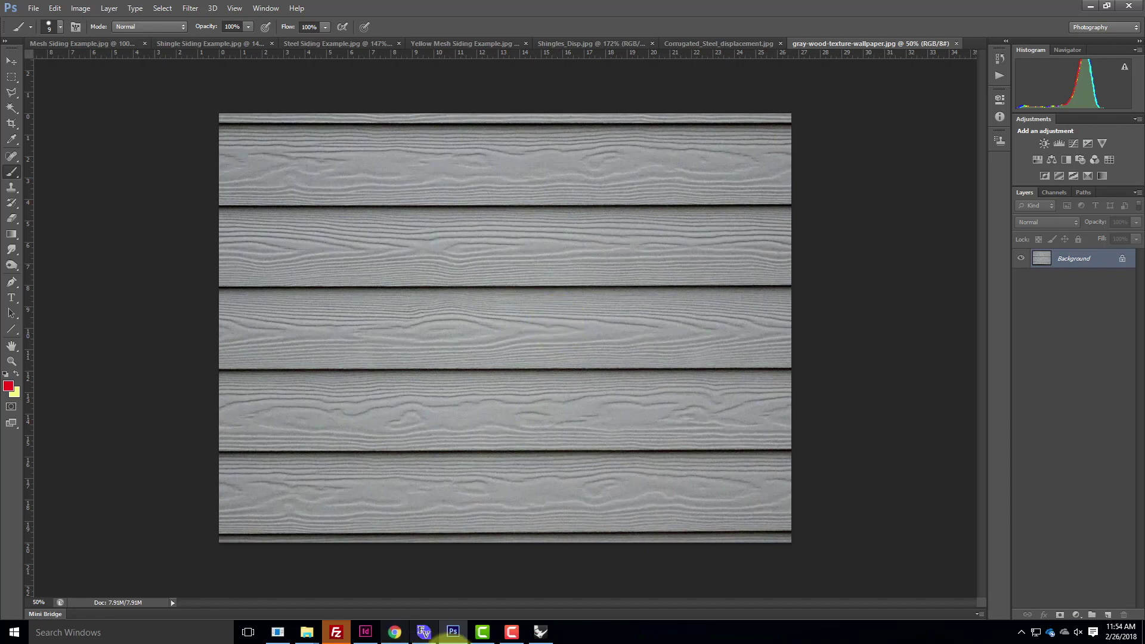
Switch to Chrome and read the Photoshop 1.22 [tiling texture] tutorial on the Digital Tools for Architects site
left_click(395, 632)
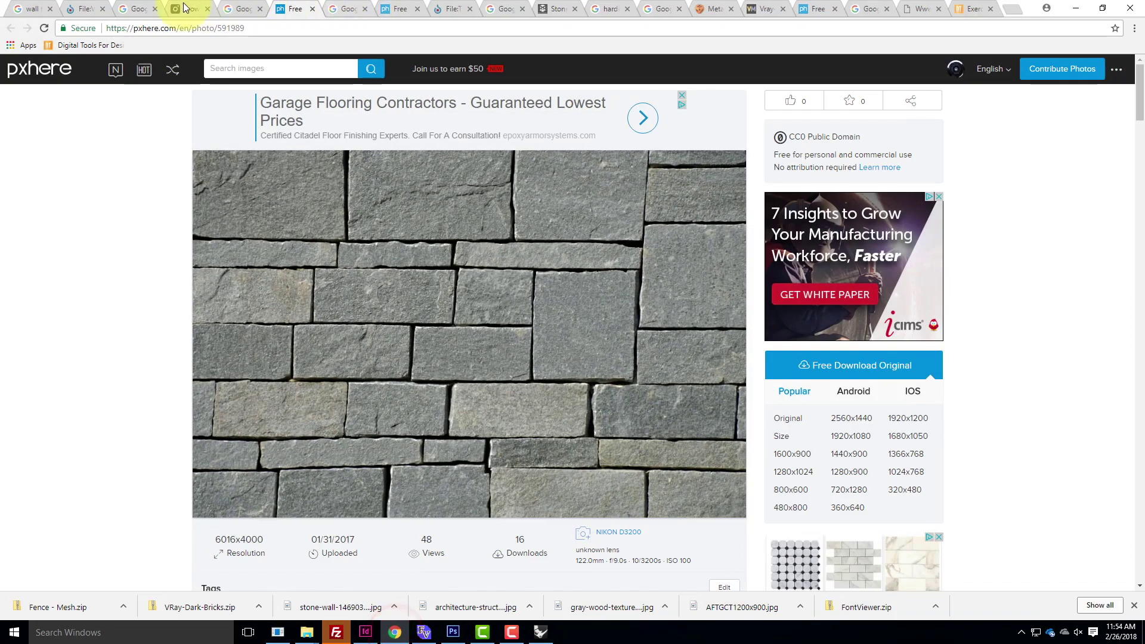
left_click(983, 8)
mouse_move(618, 132)
mouse_move(631, 177)
scroll(536, 338, "down", 2)
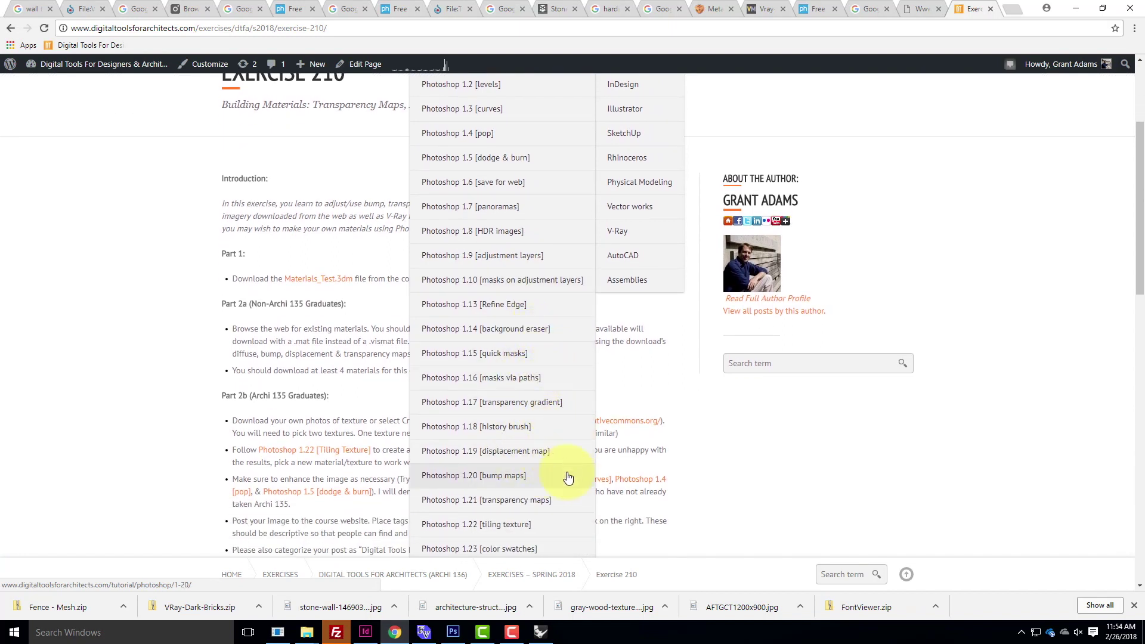
left_click(517, 530)
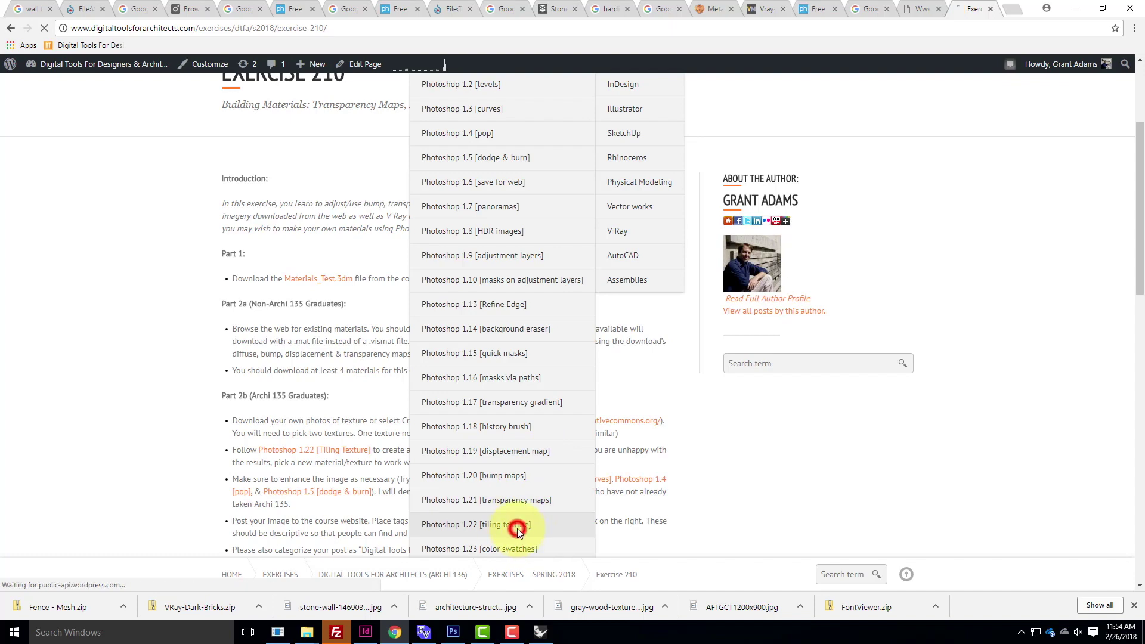
scroll(593, 381, "down", 2)
scroll(537, 346, "down", 1)
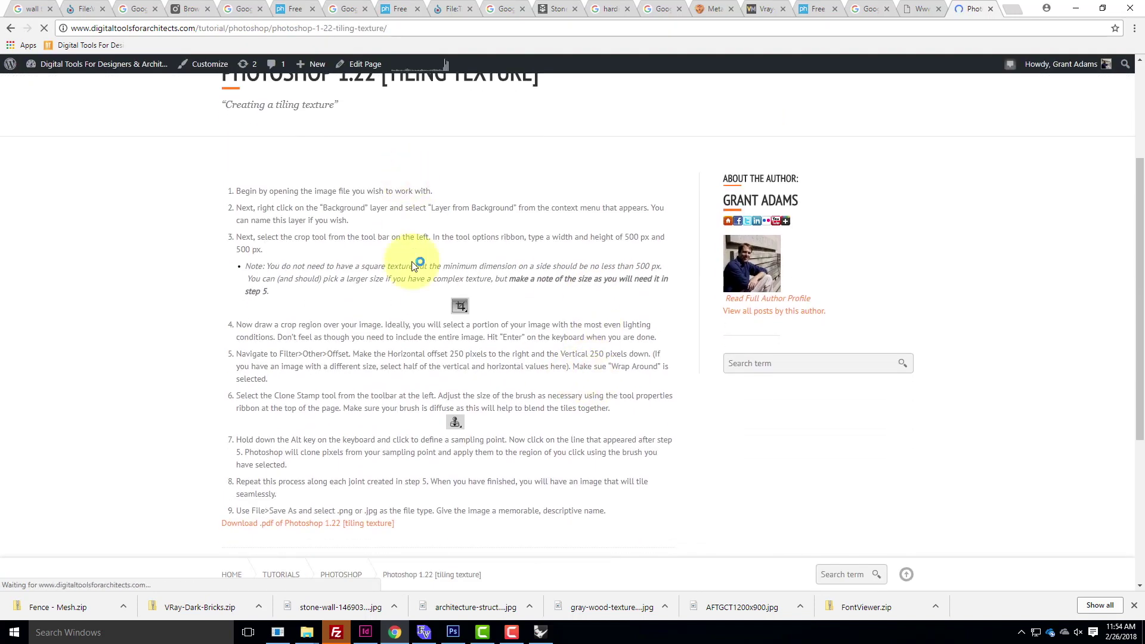
scroll(440, 302, "down", 1)
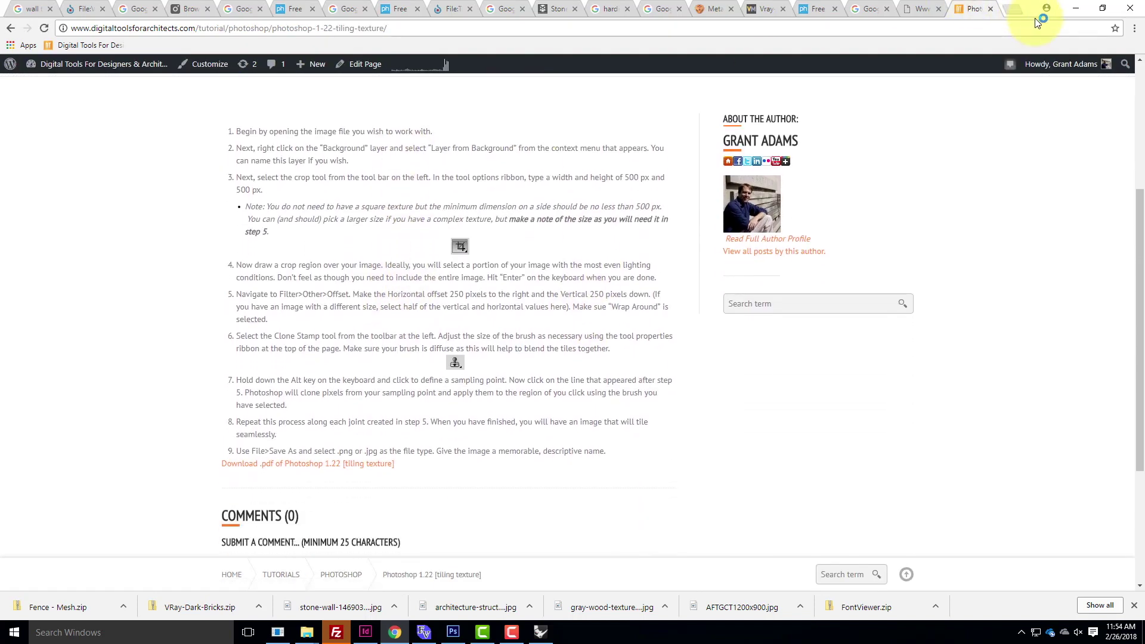
left_click(1076, 9)
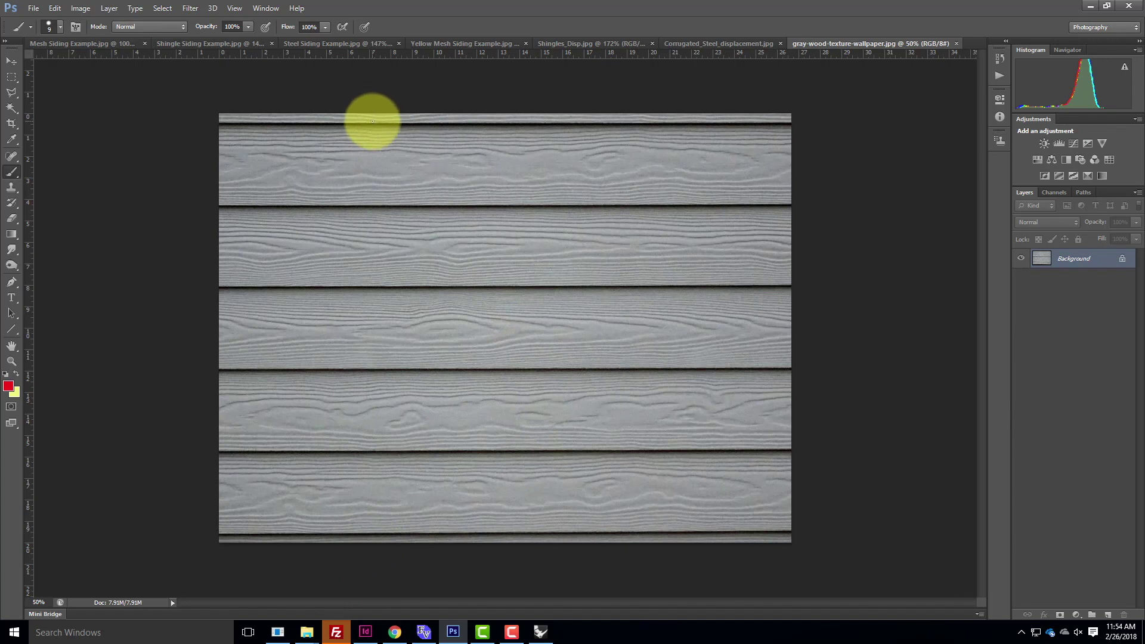
Crop the wood siding image at full width to about 15.28 in high, cutting through the middle of a board at both ends
left_click(12, 124)
left_click_drag(503, 114, 500, 139)
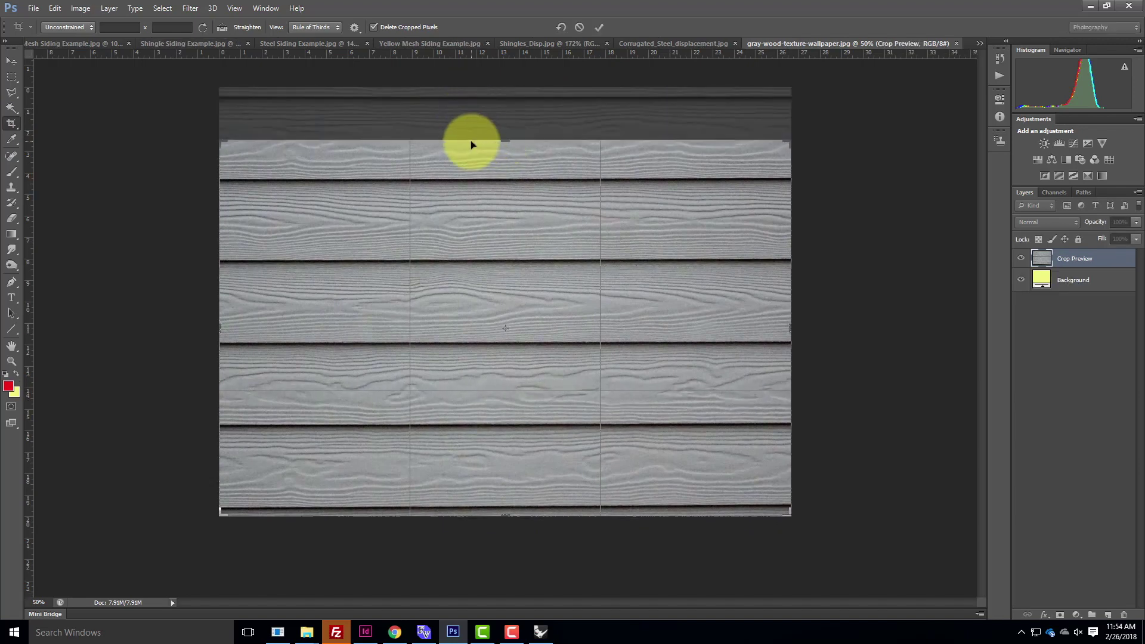
left_click_drag(504, 517, 505, 492)
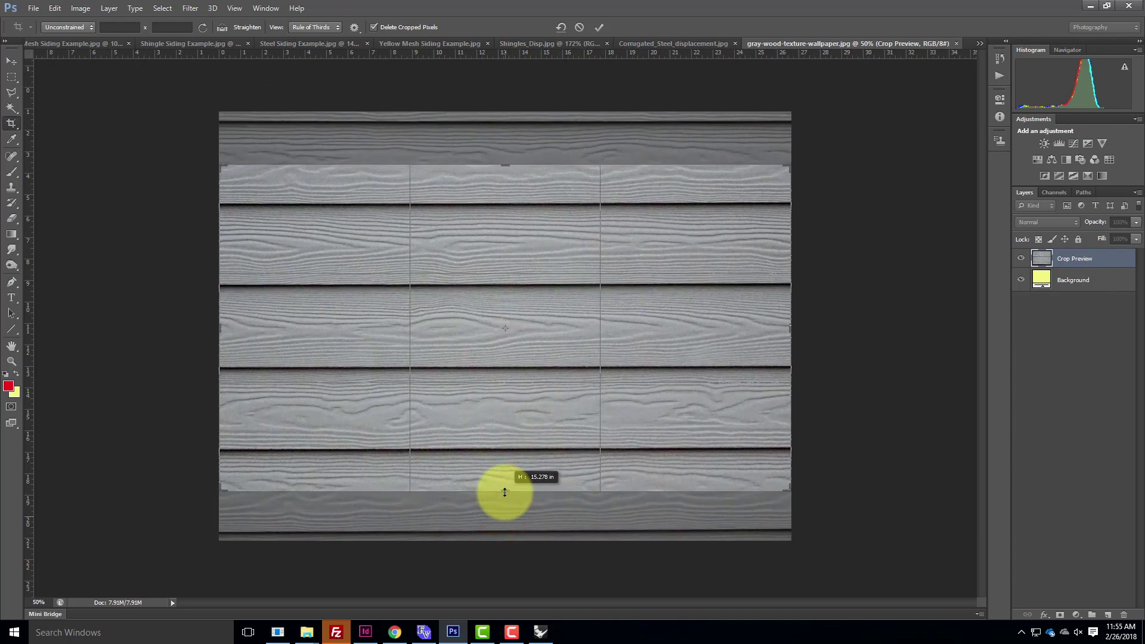
left_click_drag(504, 492, 505, 492)
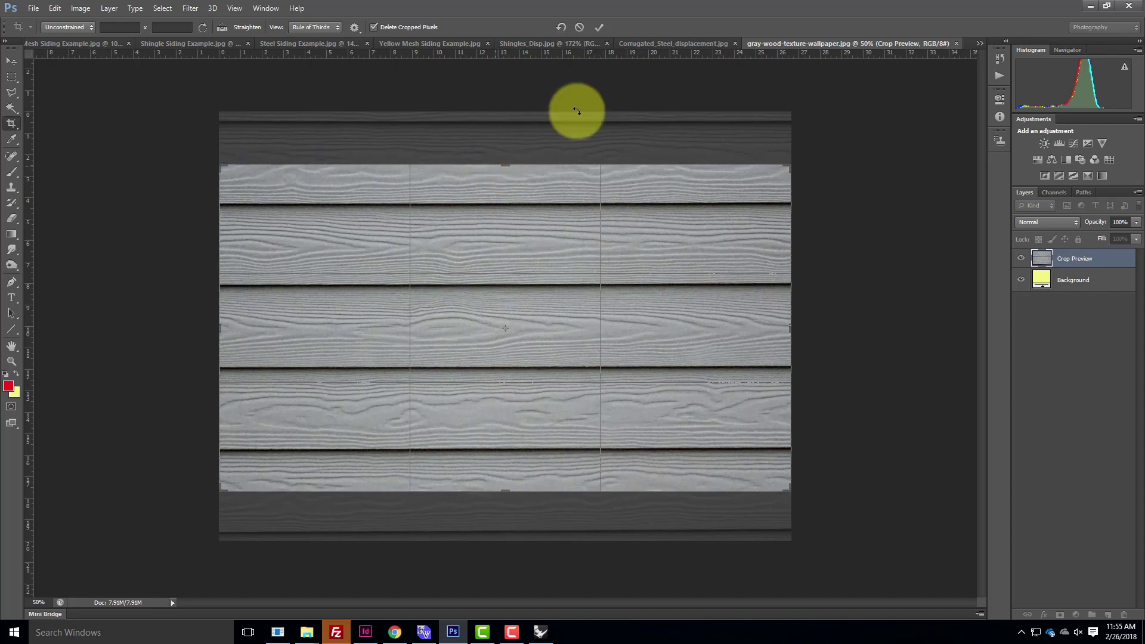
left_click(600, 28)
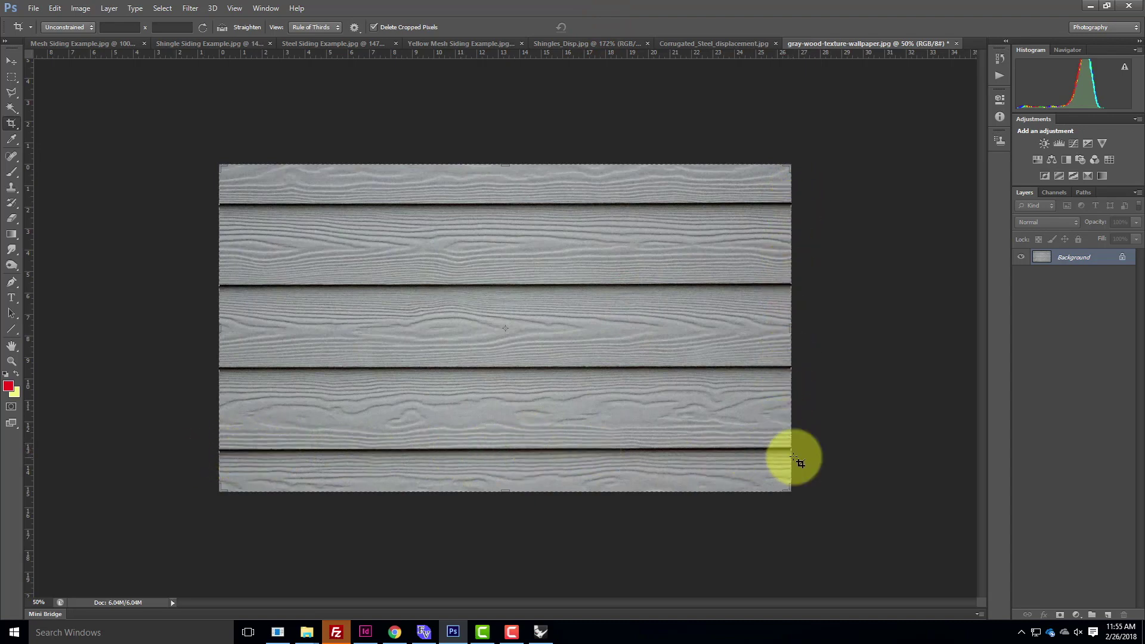
Check the lowest board joint against a horizontal guide, set the guide aside above the image, and inspect the image's pixel dimensions
left_click_drag(449, 55, 450, 449)
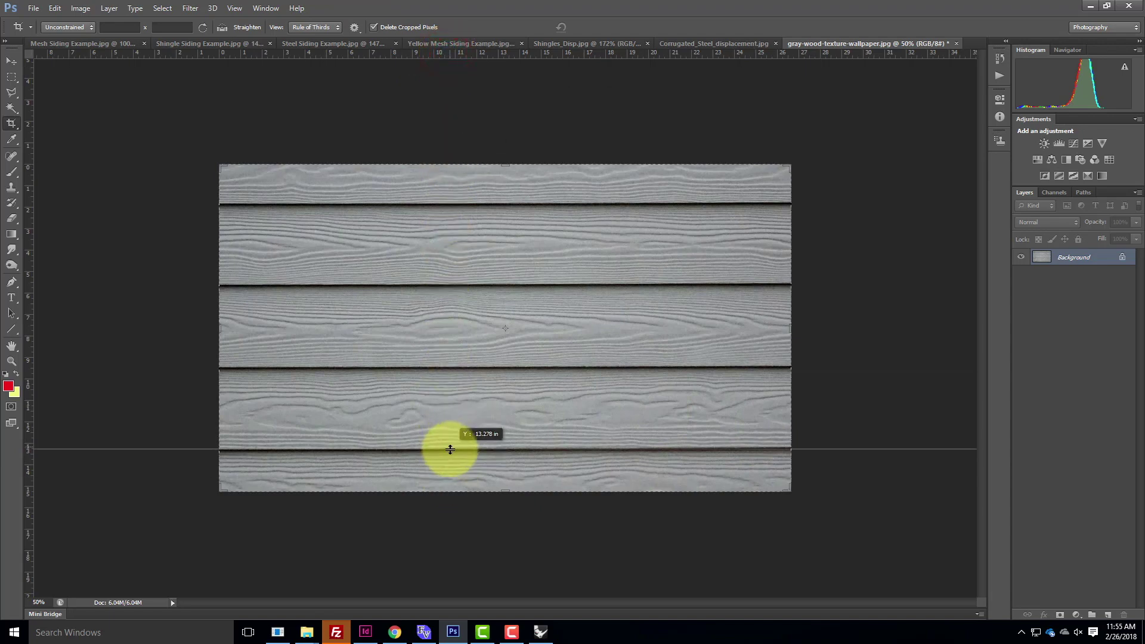
left_click_drag(451, 449, 417, 125)
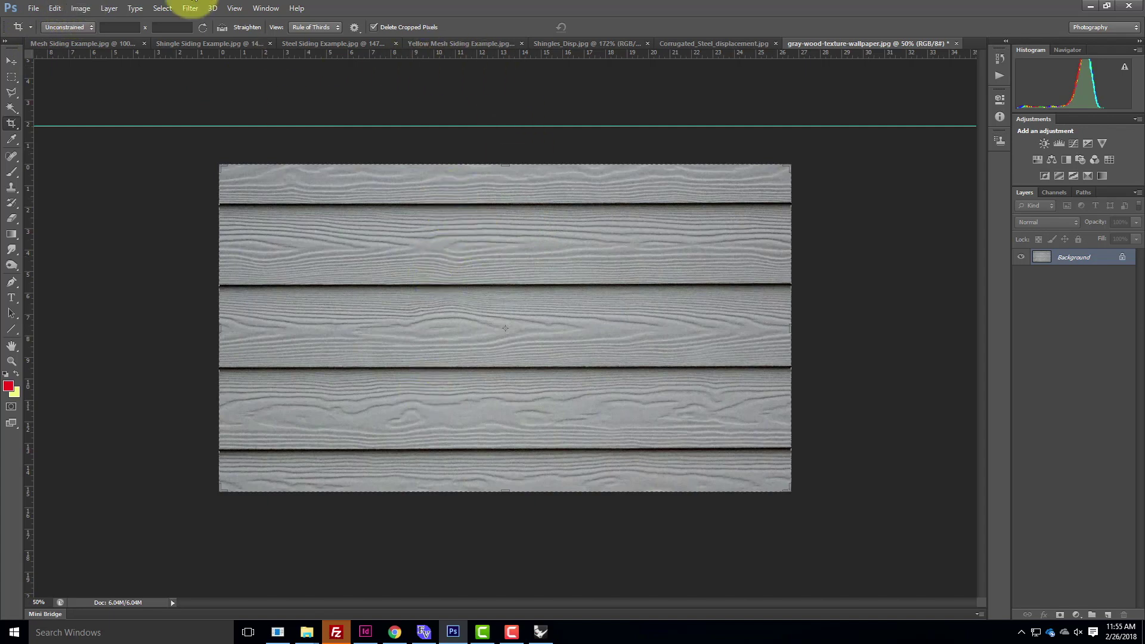
left_click(87, 6)
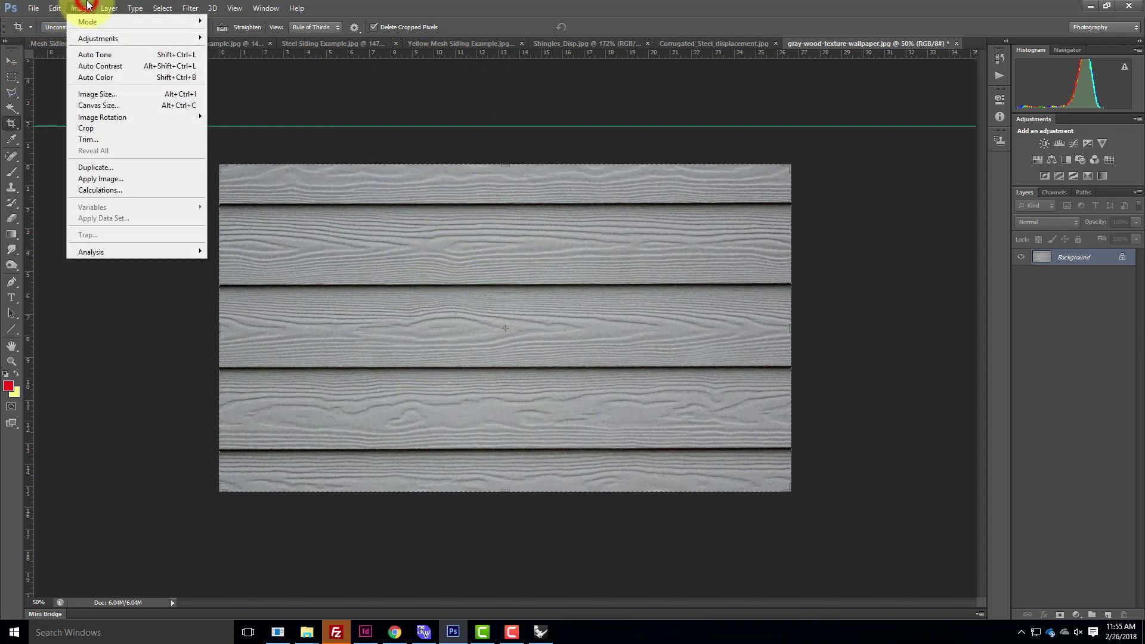
left_click(97, 94)
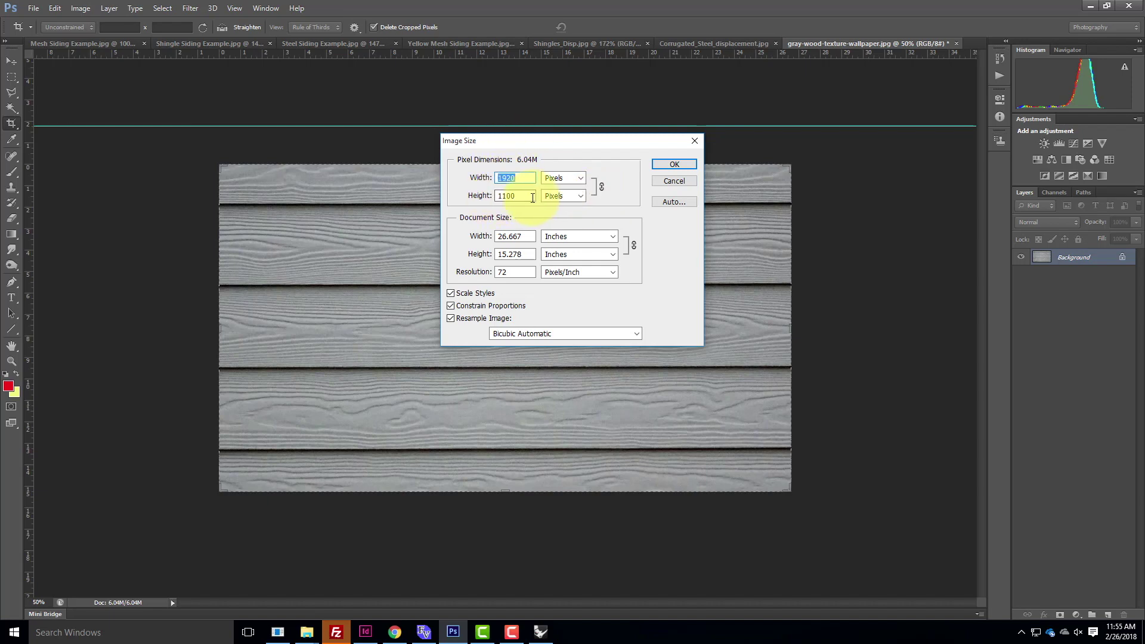
left_click(676, 182)
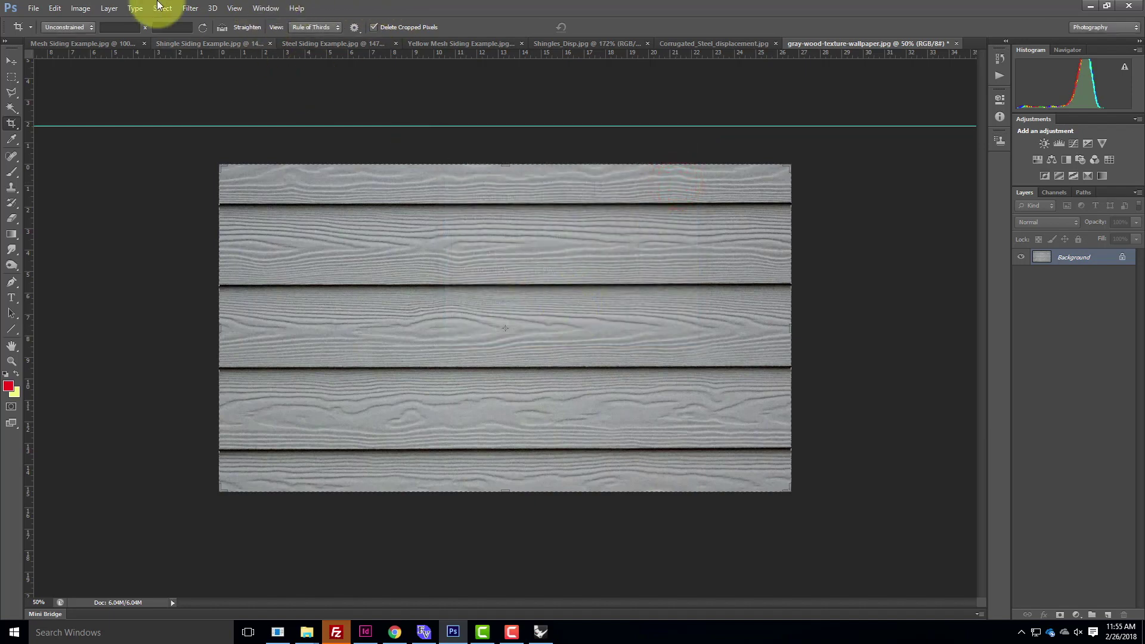
Start an Offset filter on the wood siding image and set the horizontal offset to 1000 pixels
left_click(191, 8)
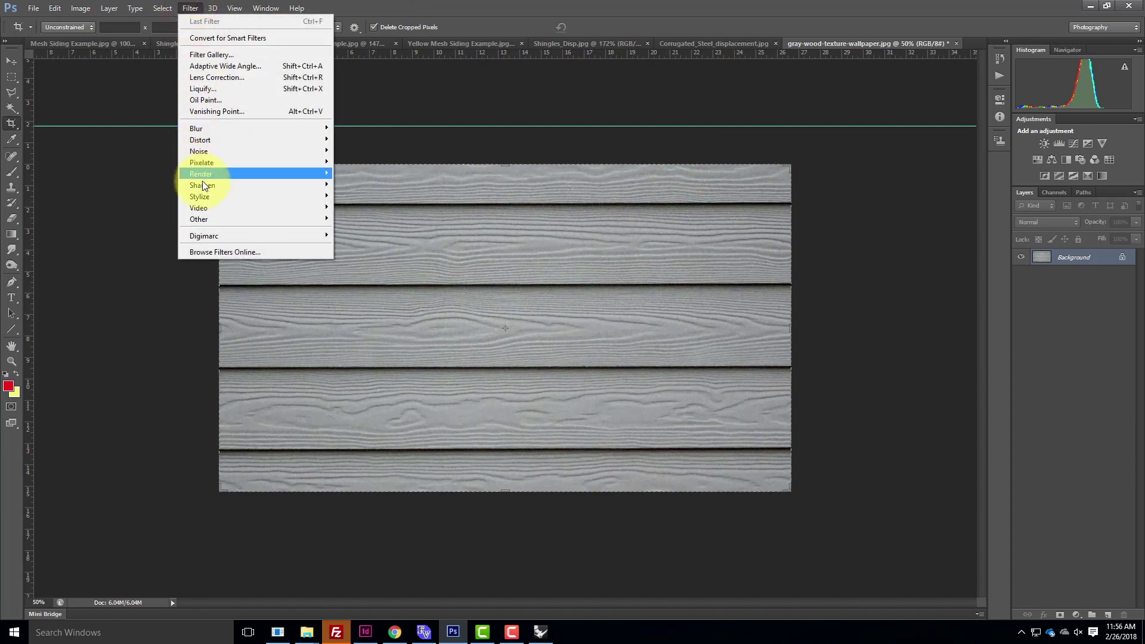
mouse_move(216, 220)
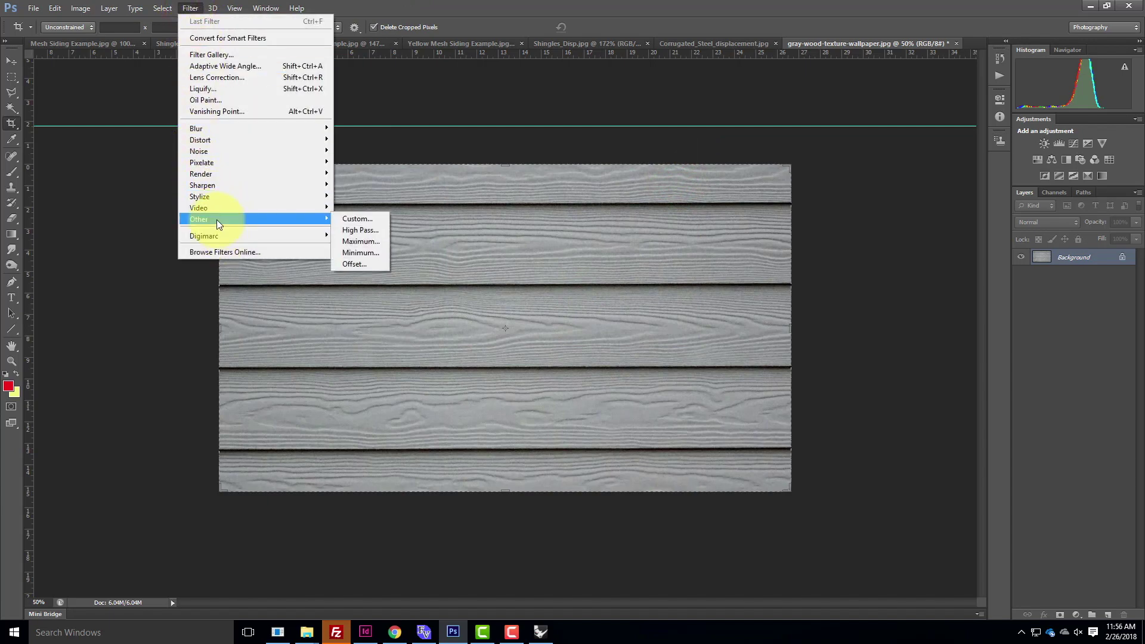
left_click(353, 264)
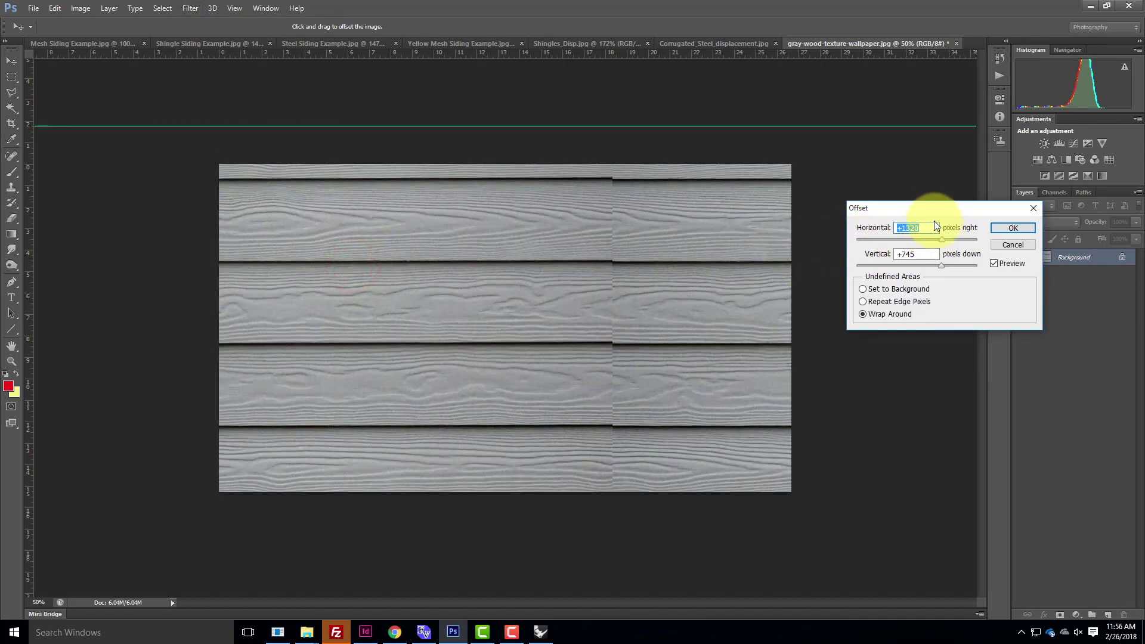
left_click_drag(924, 227, 870, 227)
type("1000")
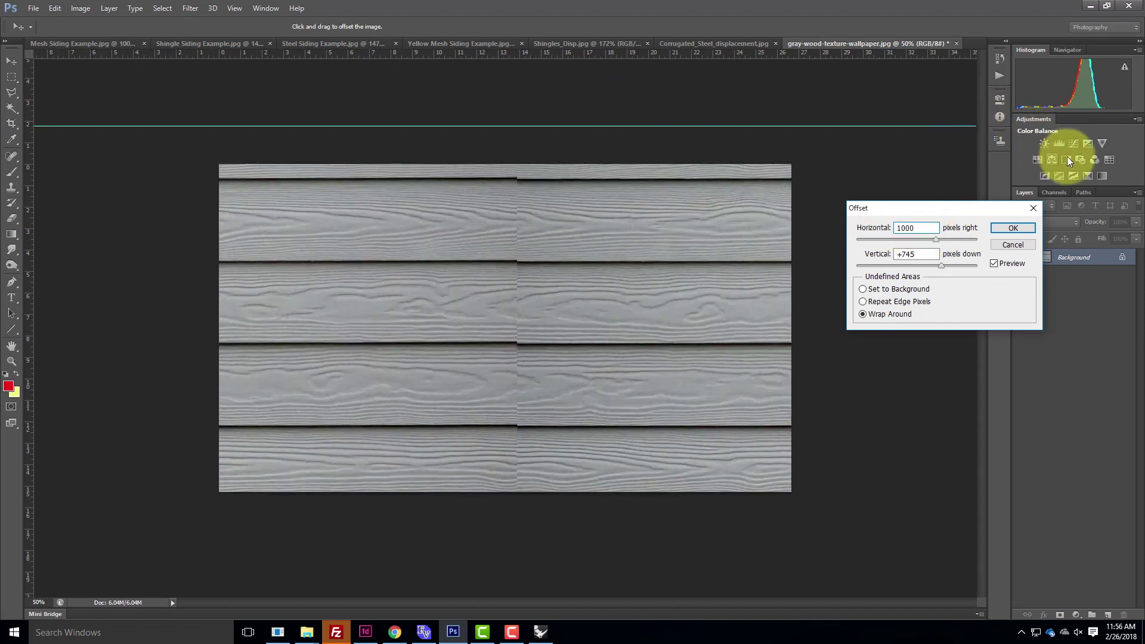
Set the vertical offset to 550 pixels with wrap-around edges and apply the Offset filter
double_click(908, 254)
type("500")
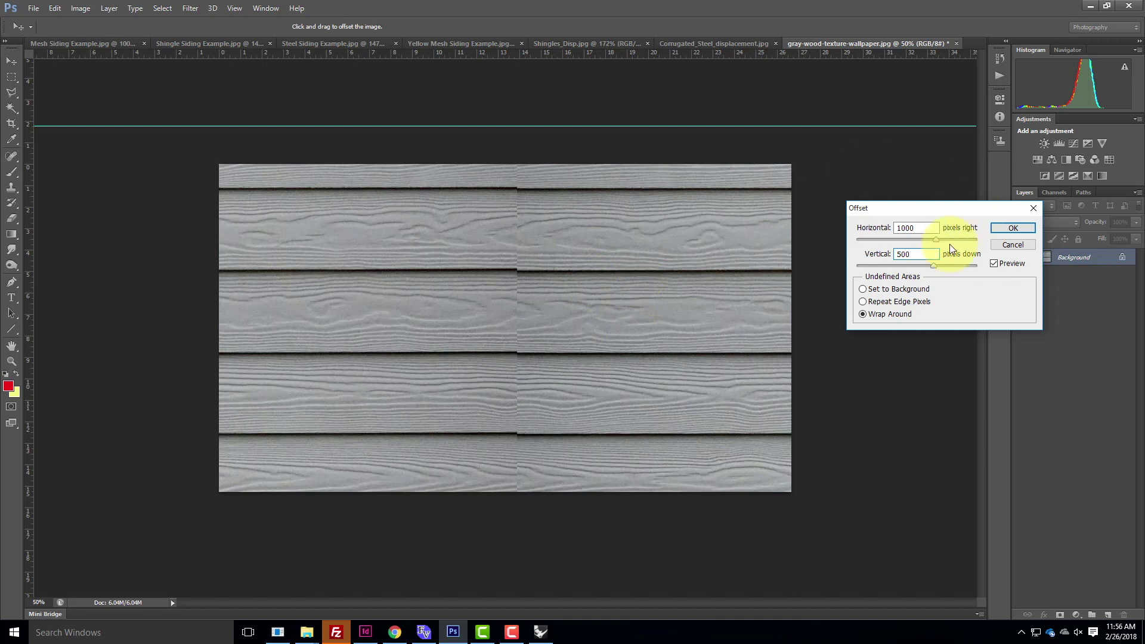
left_click_drag(922, 267, 946, 267)
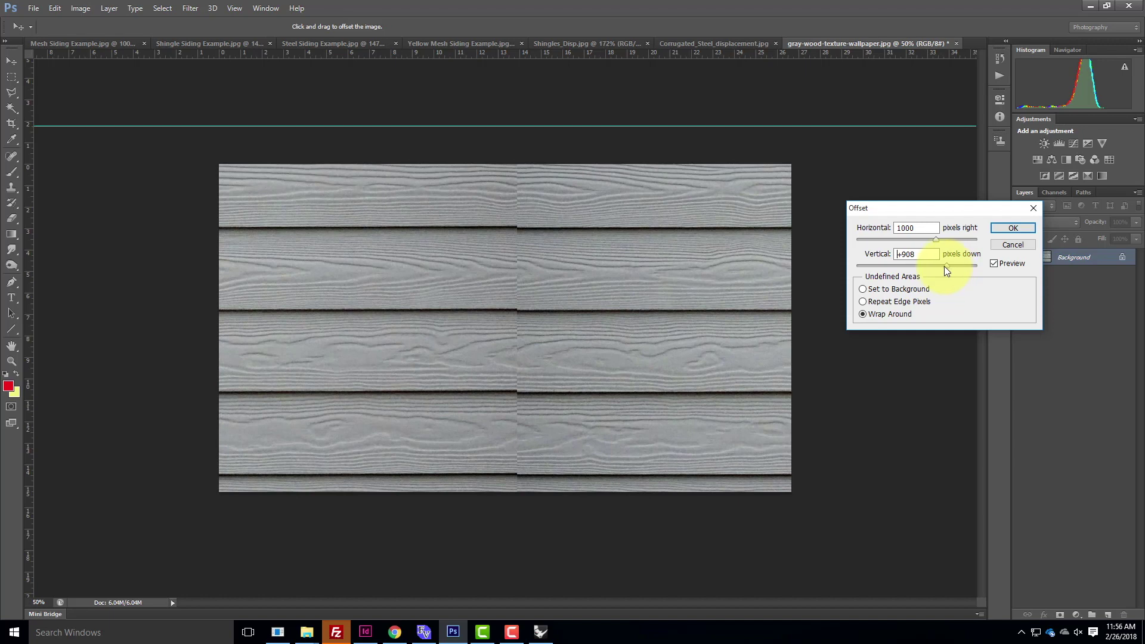
left_click_drag(934, 266, 932, 266)
double_click(917, 254)
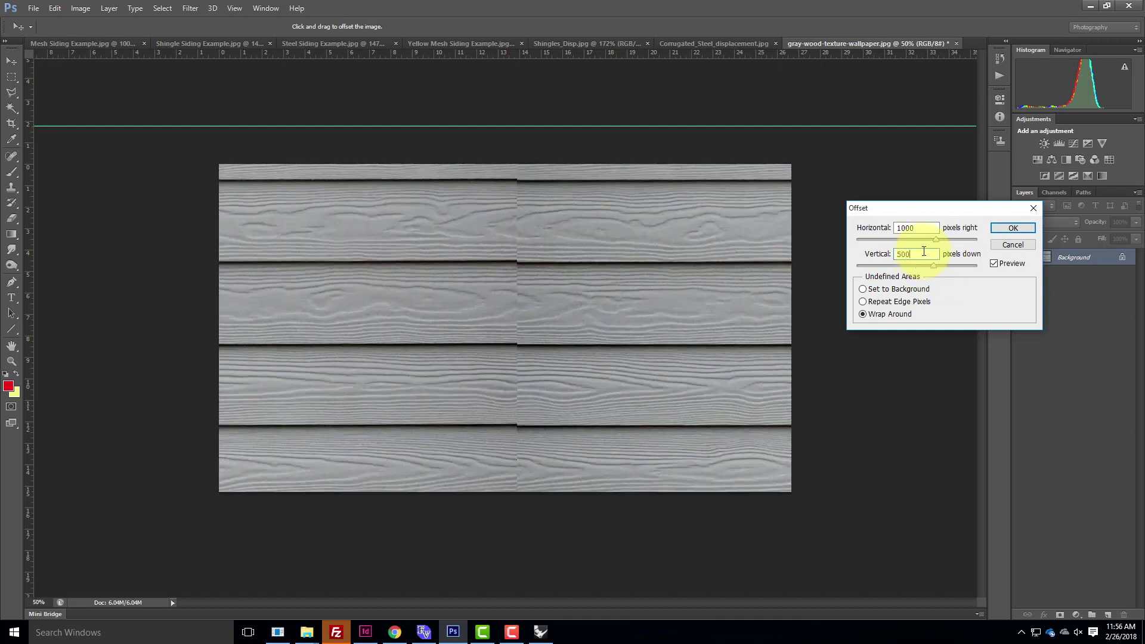
key("BackSpace")
key("BackSpace")
type("50")
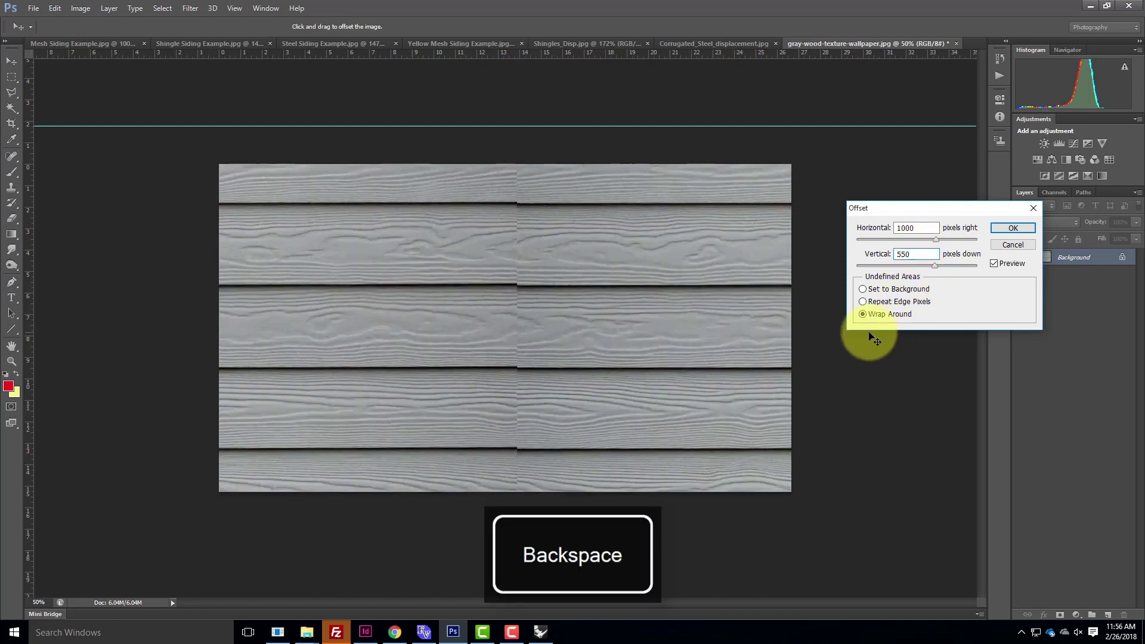
left_click(1014, 229)
key("c")
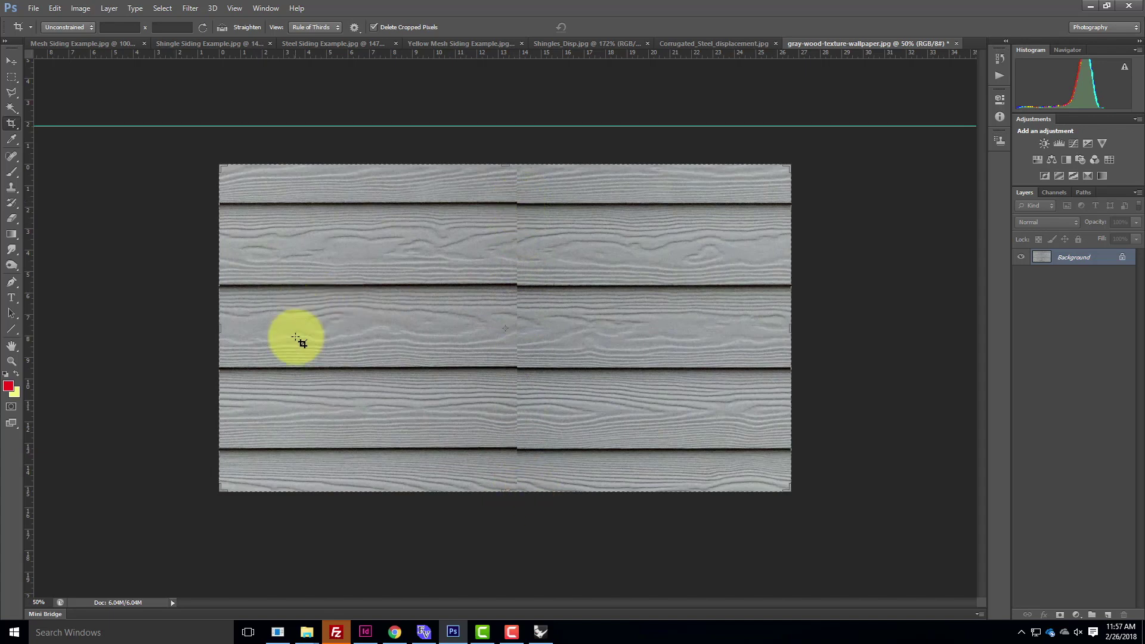
Set up the Clone Stamp with a smaller soft round brush at 31% hardness for retouching the vertical seam
left_click(10, 191)
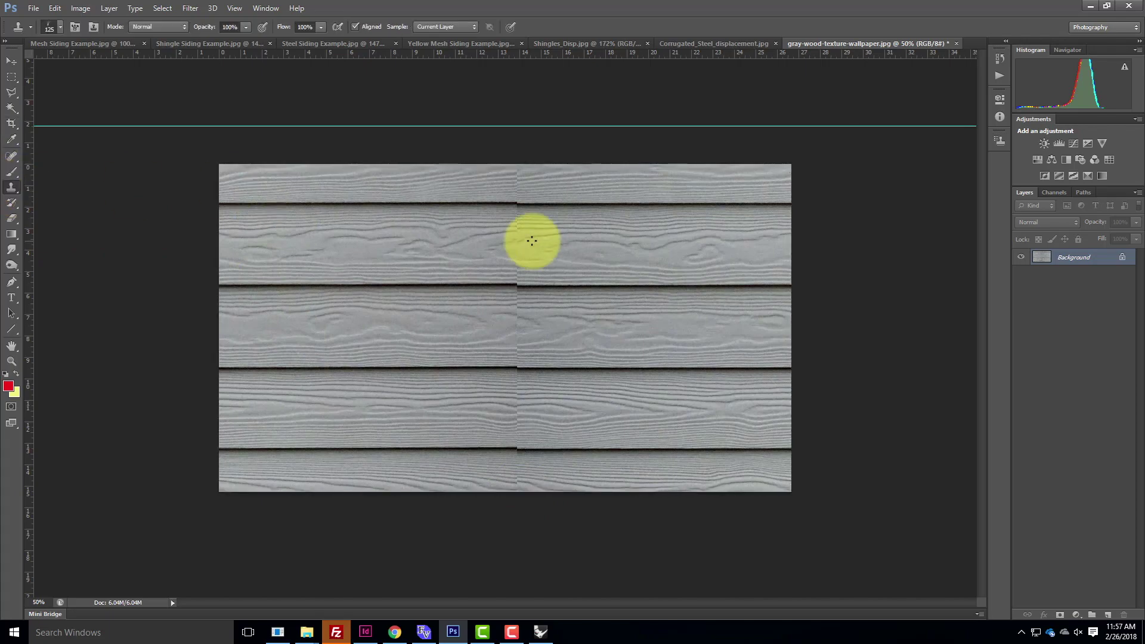
key("ctrl+equal")
key("ctrl+equal")
key("ctrl+equal")
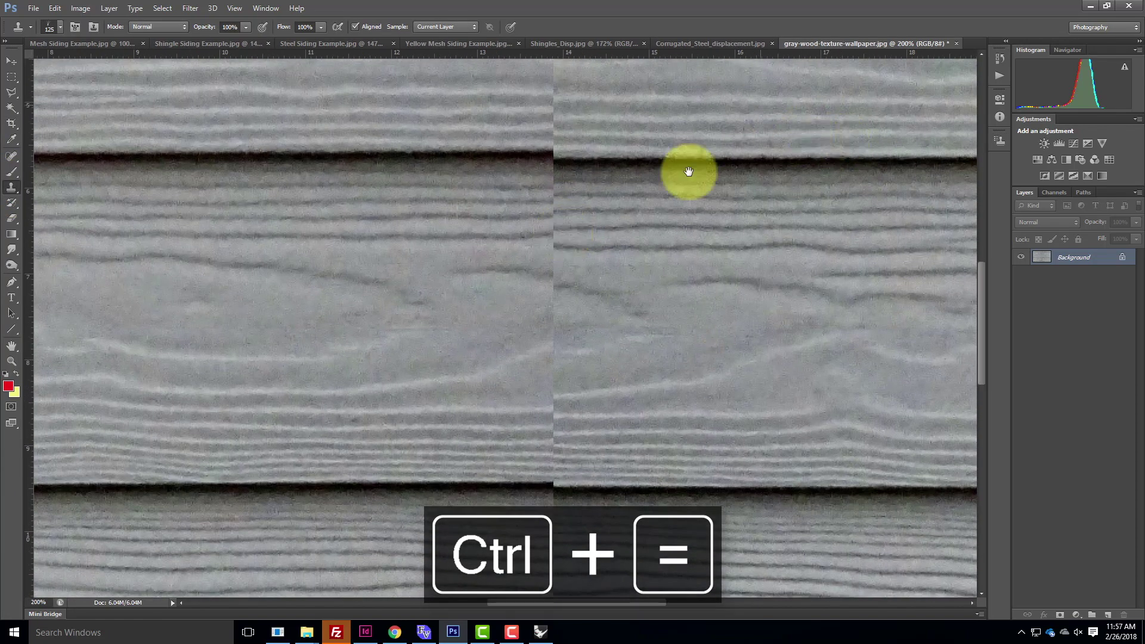
left_click_drag(637, 213, 454, 539)
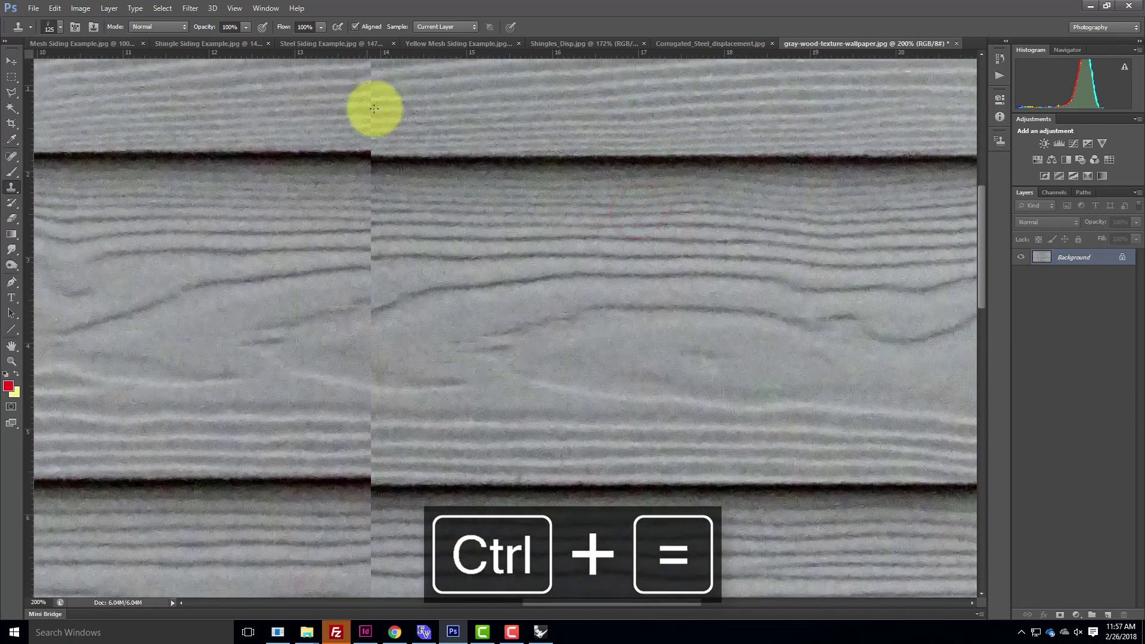
left_click(60, 27)
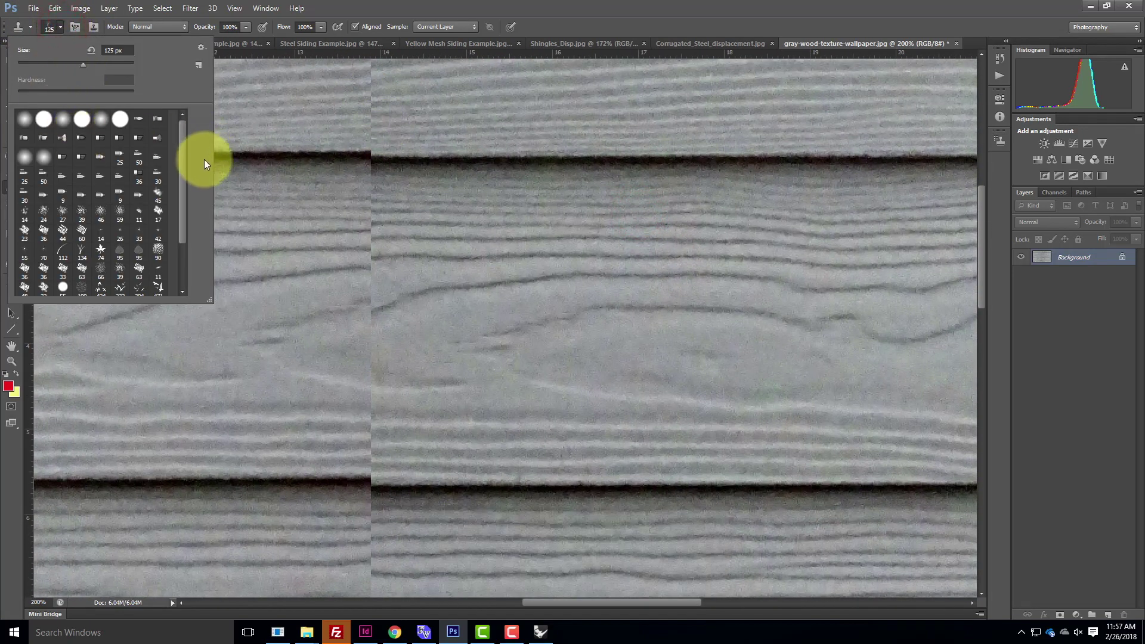
left_click(182, 150)
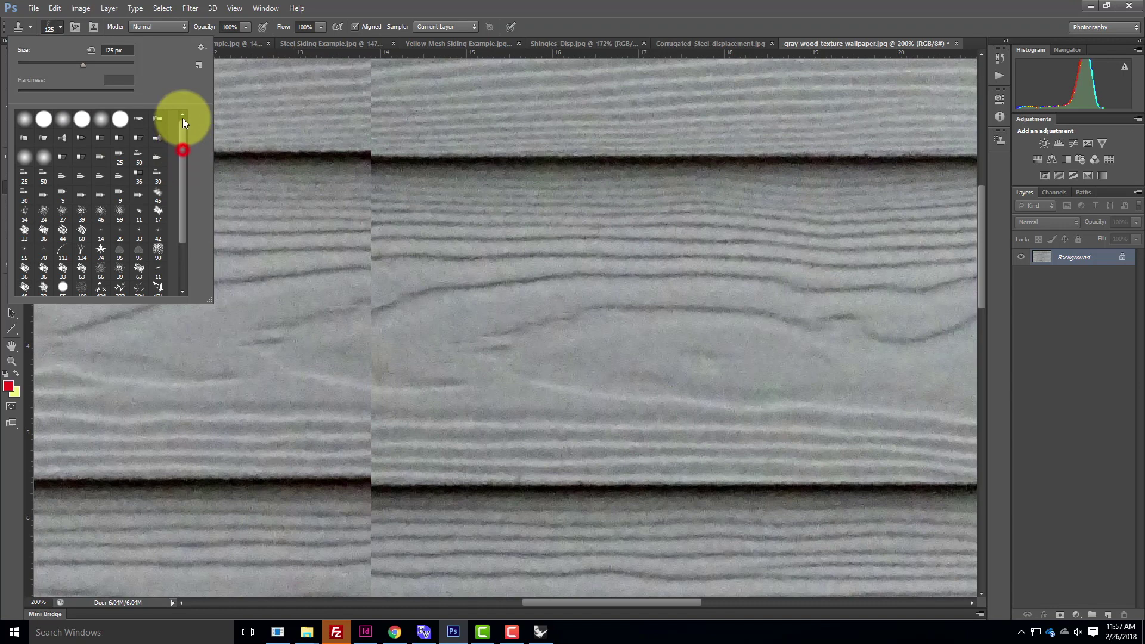
left_click(25, 120)
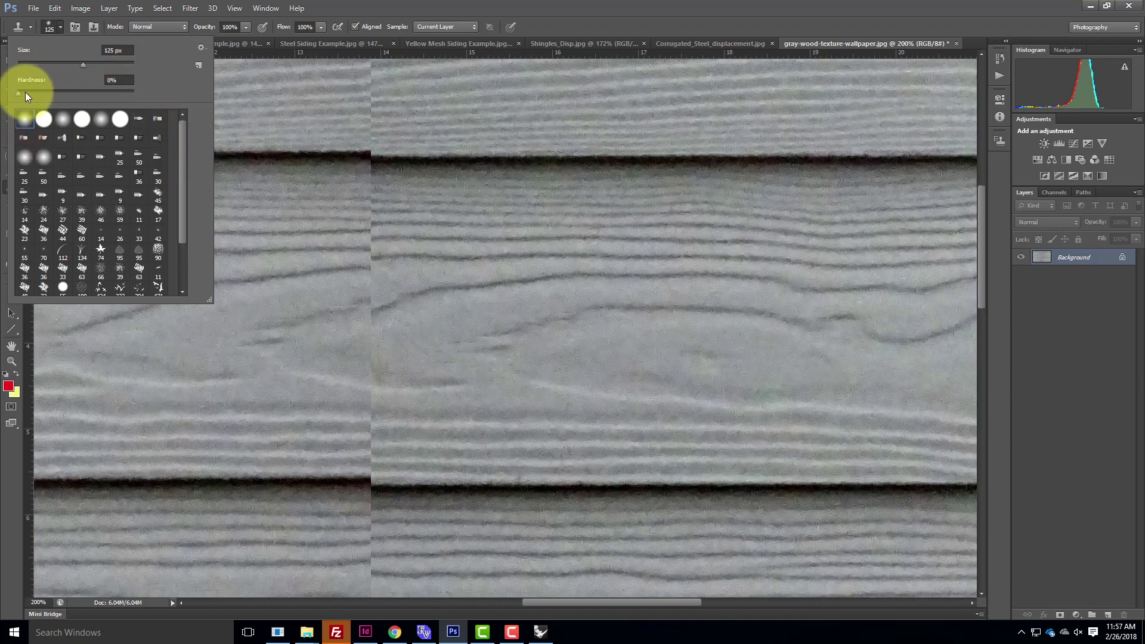
left_click_drag(39, 96, 62, 92)
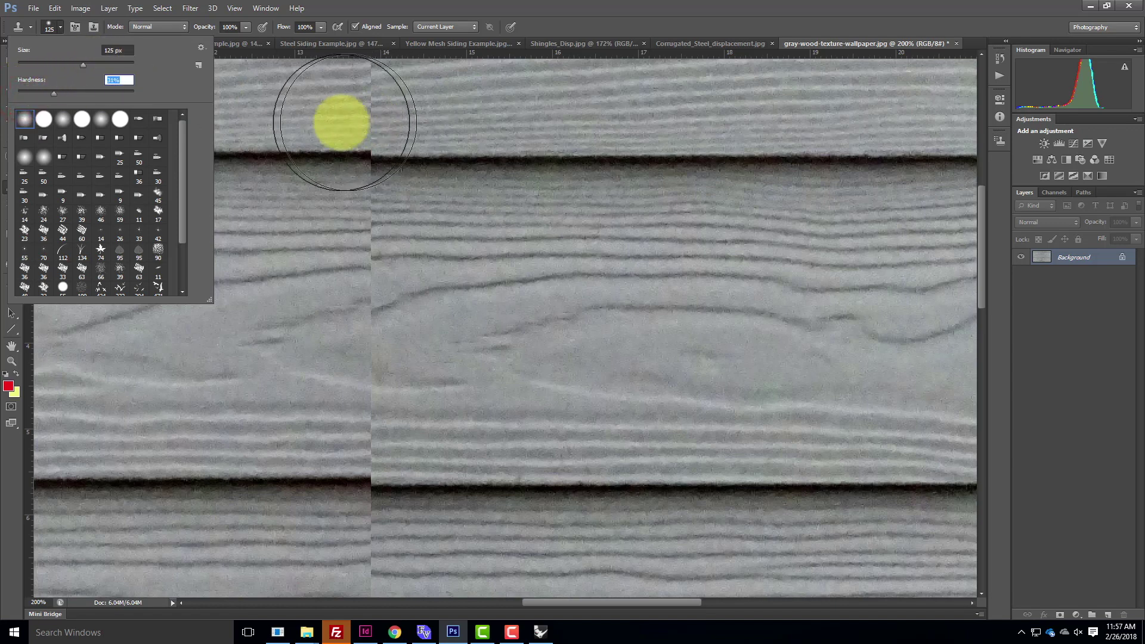
left_click_drag(77, 64, 65, 65)
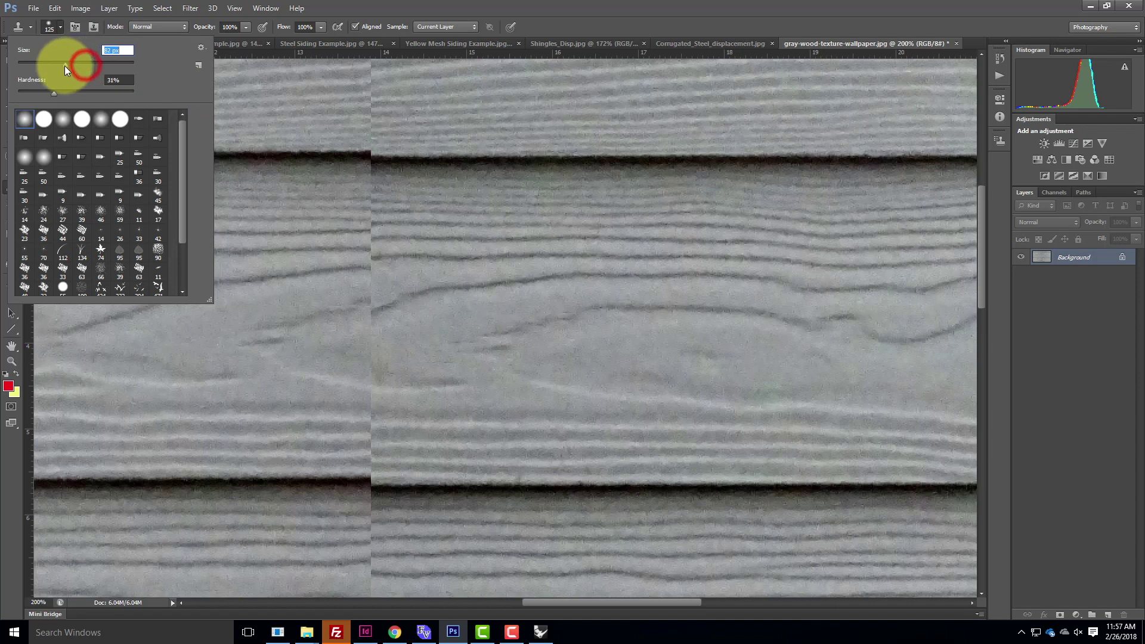
left_click(60, 28)
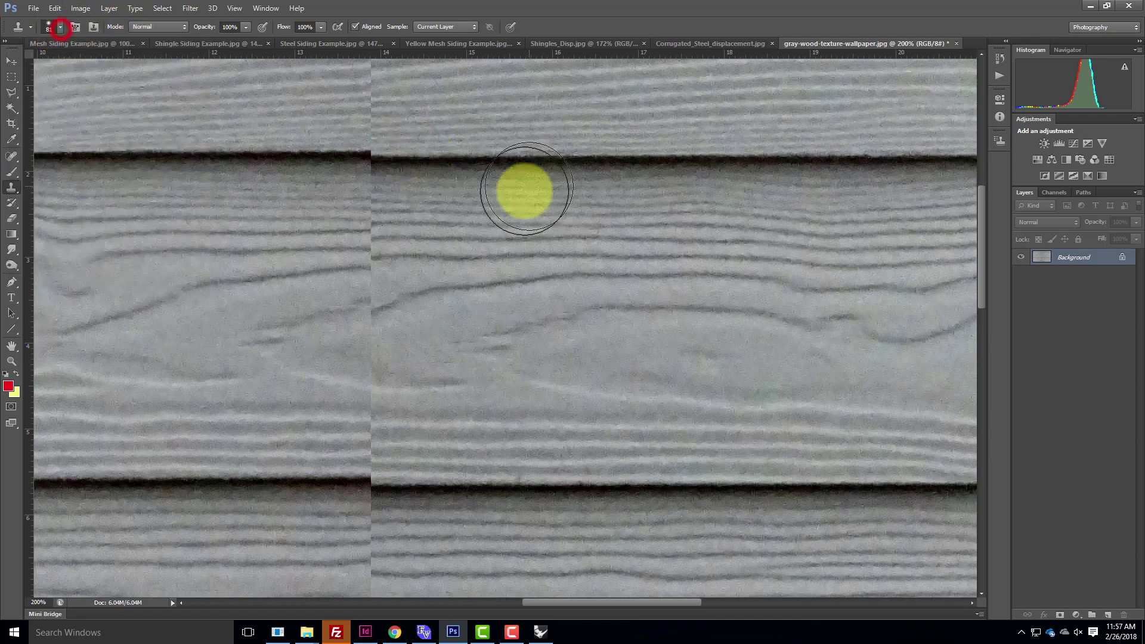
Reduce the clone brush to 35 px and clone the uppermost dark board joint across the vertical seam
key("bracketleft")
key("bracketleft")
key("bracketleft")
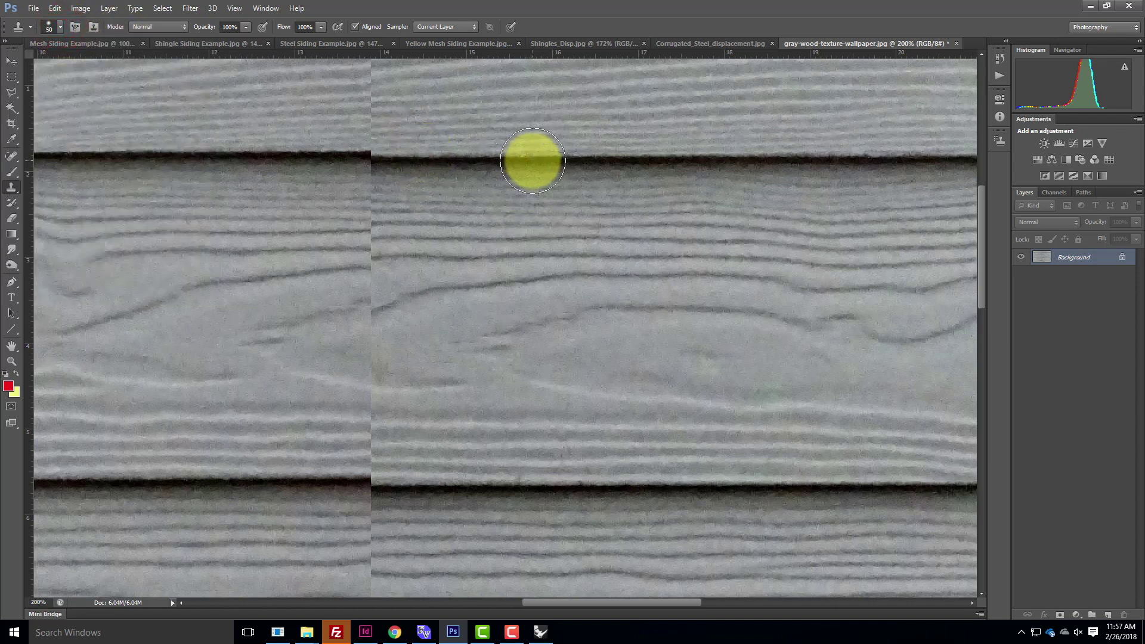
key("bracketleft")
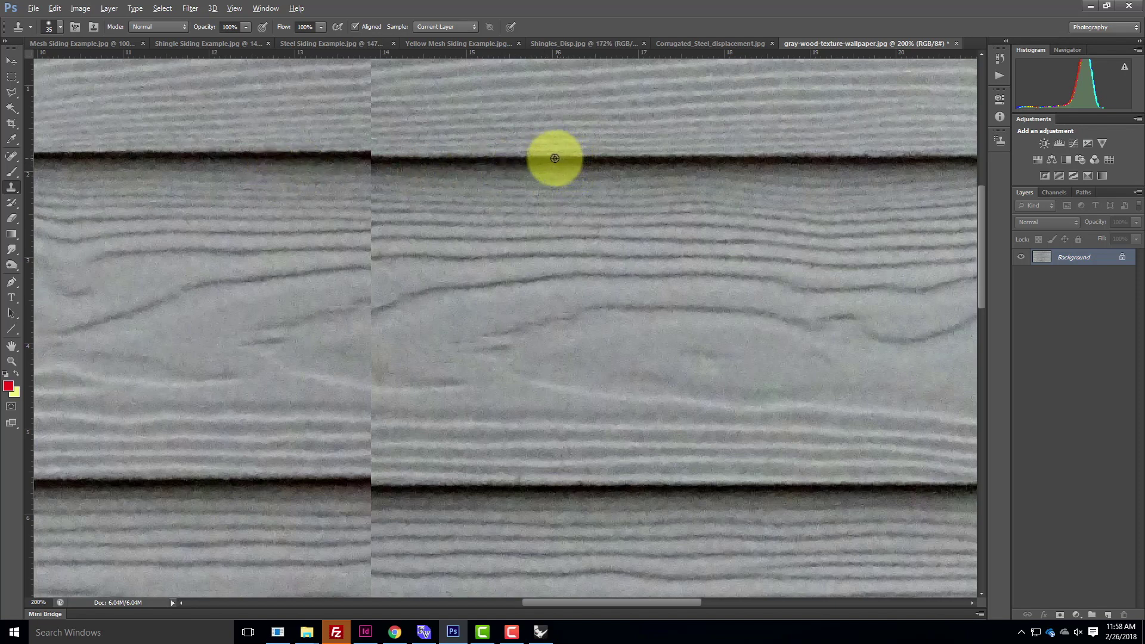
left_click(487, 158, "alt")
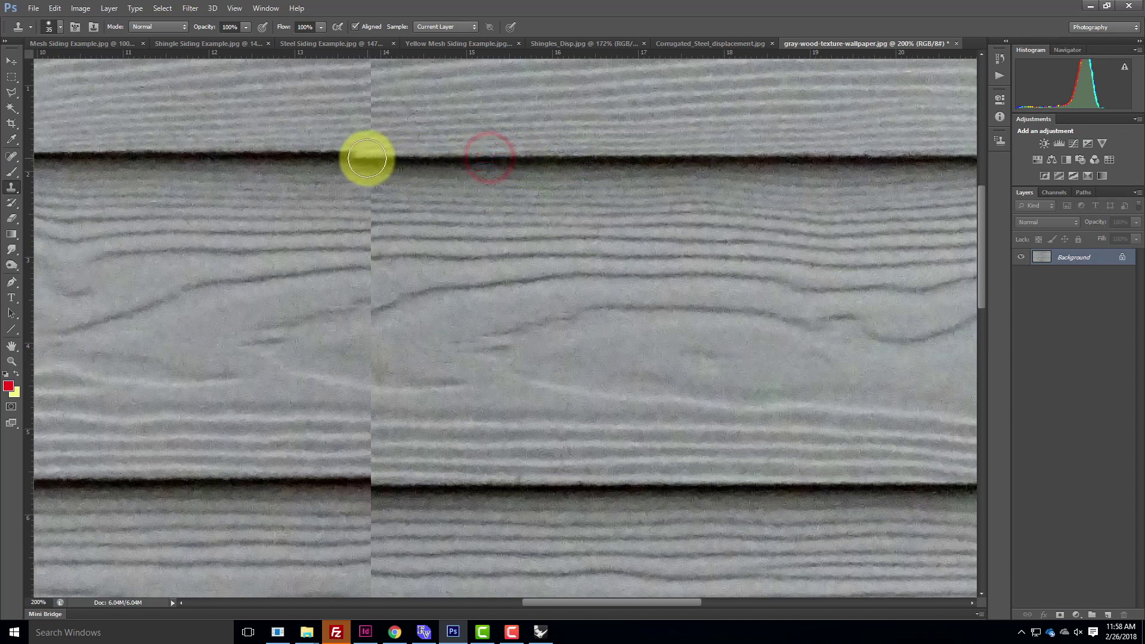
left_click(370, 156)
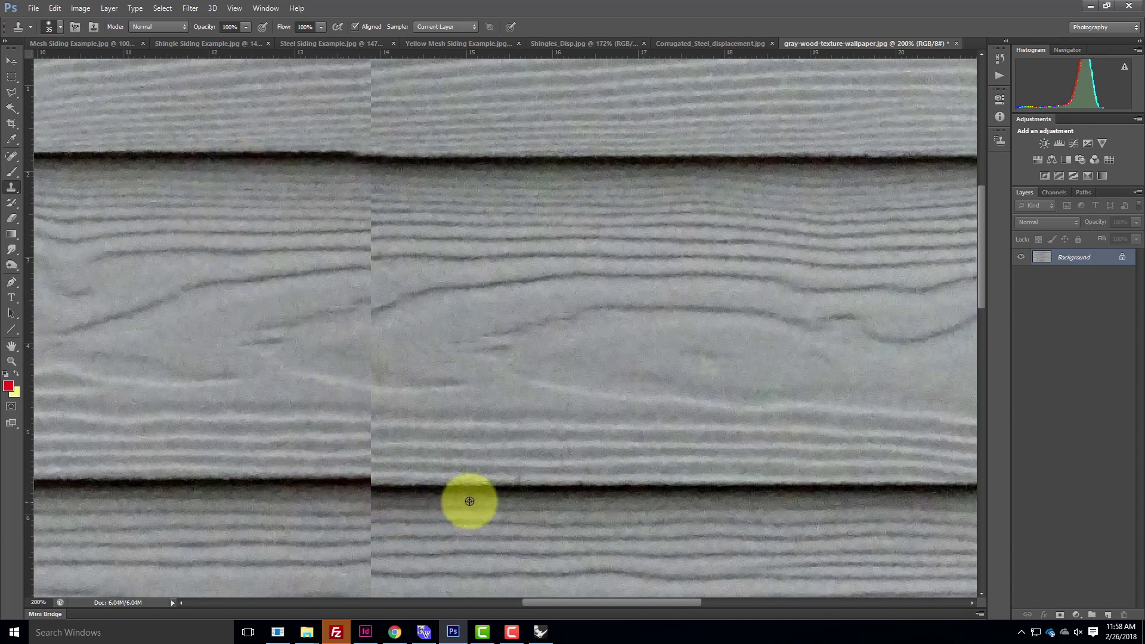
Clone the second dark board joint across the vertical seam with successive dabs so both halves line up smoothly
left_click(531, 487, "alt")
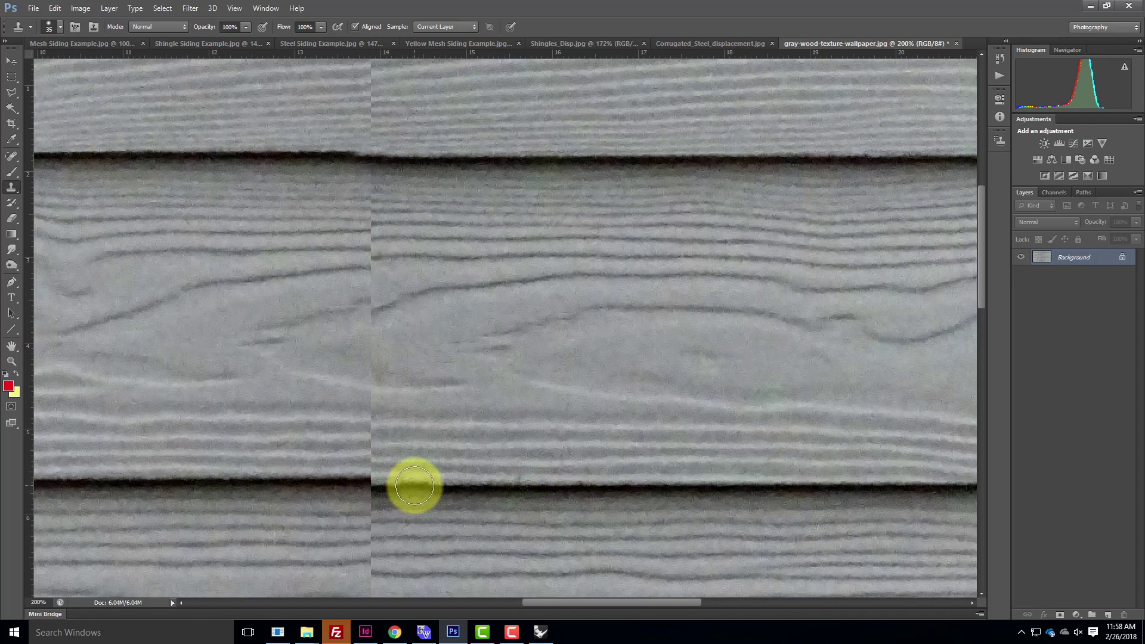
left_click(414, 485)
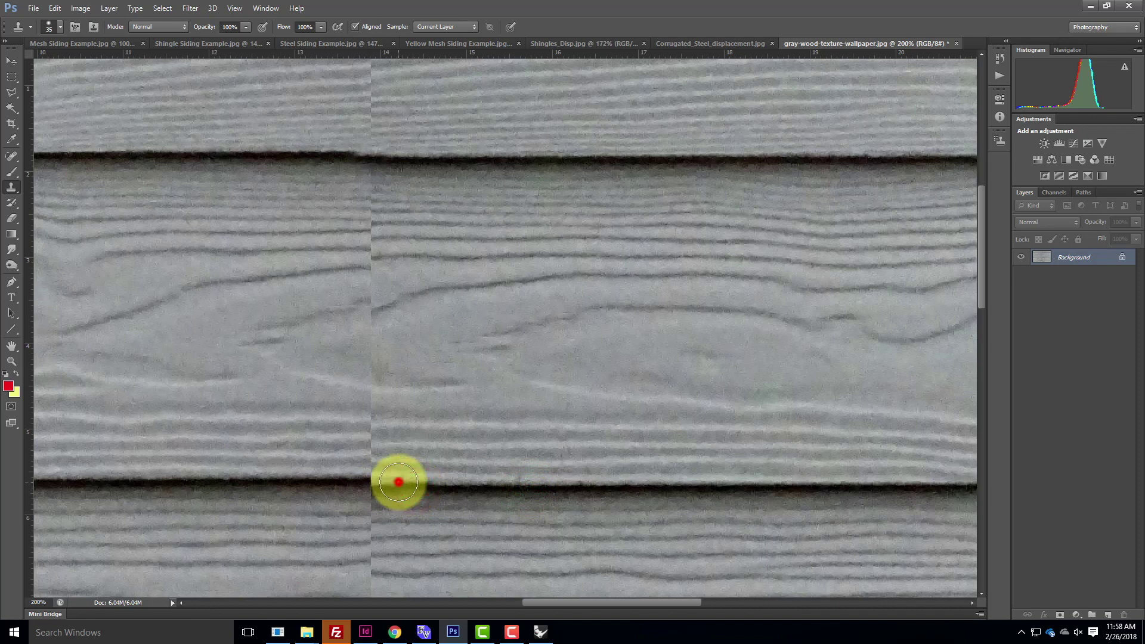
left_click(398, 482)
left_click(385, 478)
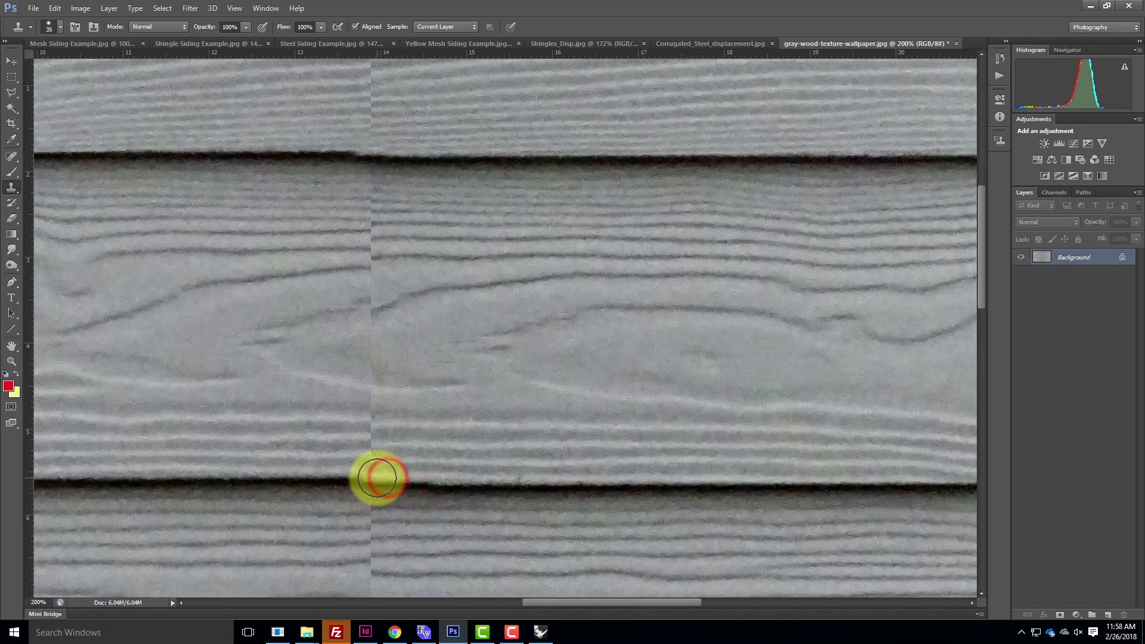
left_click(373, 477)
left_click(359, 476)
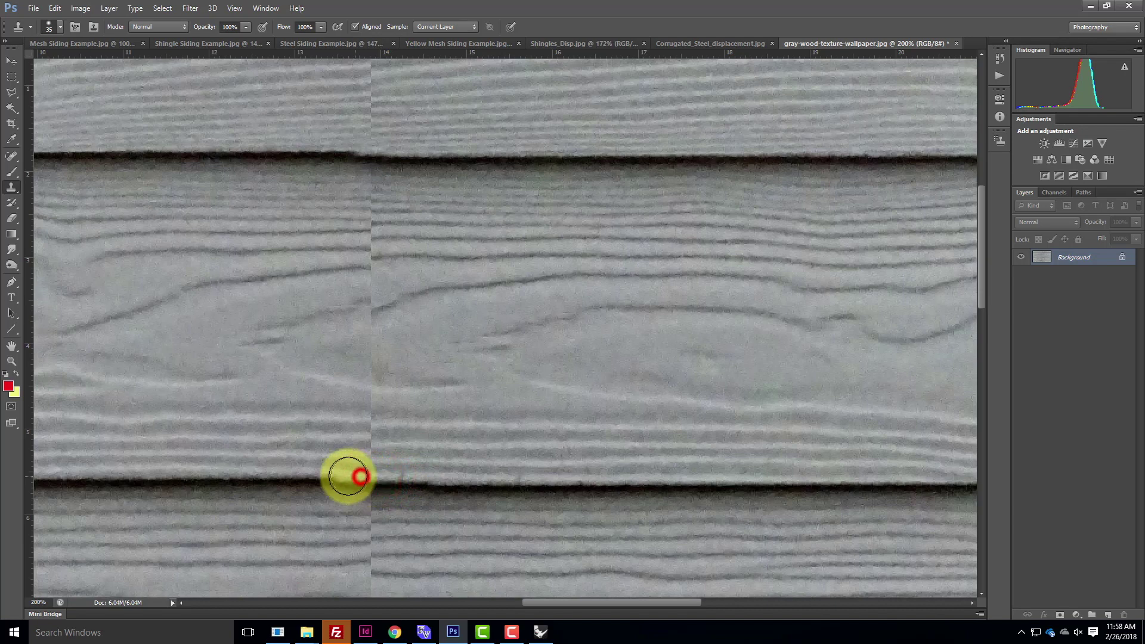
left_click(340, 473)
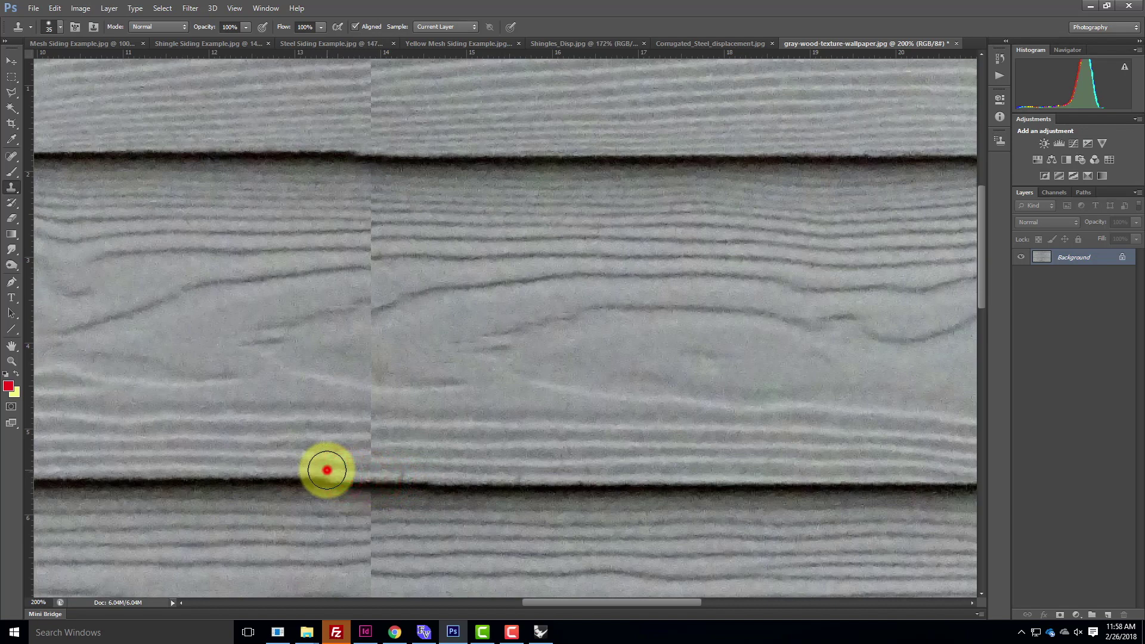
left_click(327, 470)
left_click(313, 471)
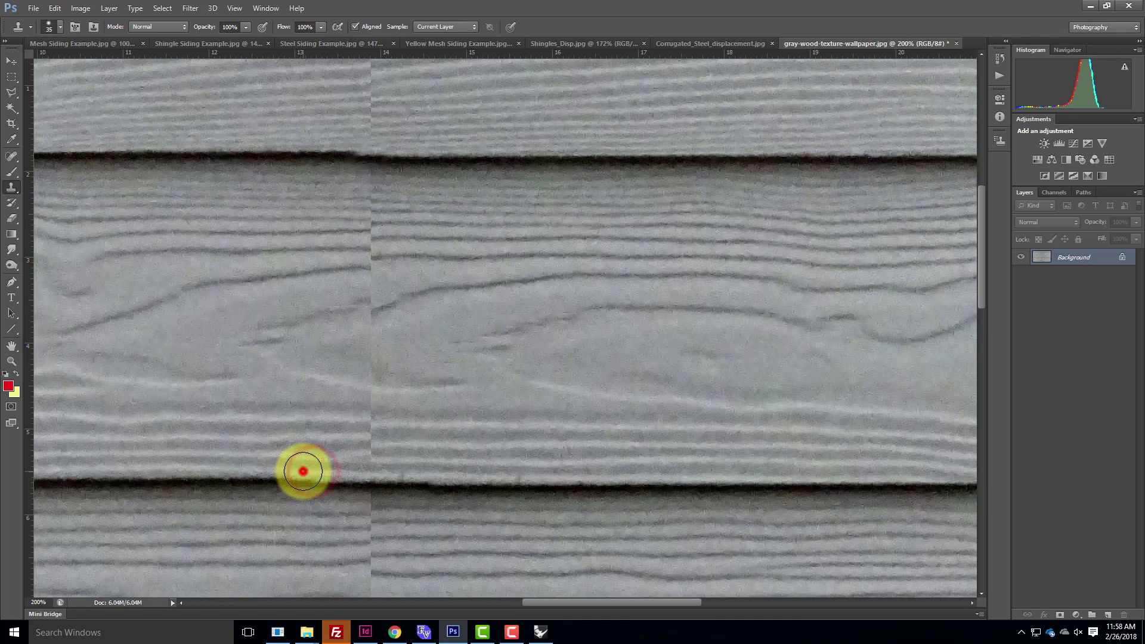
left_click(303, 471)
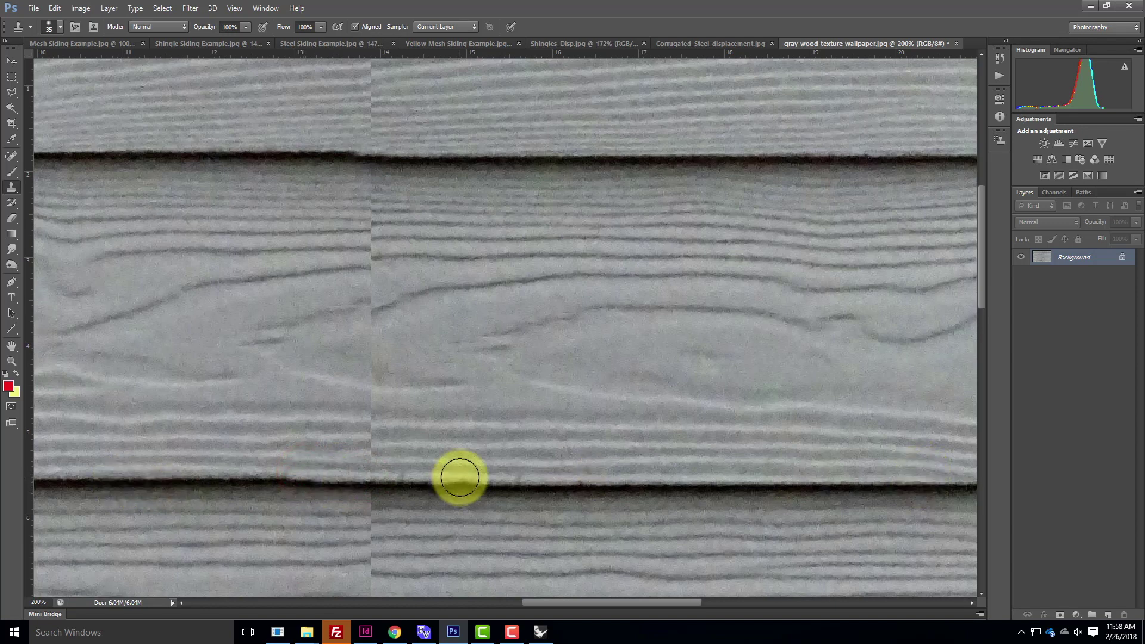
Clone the upper dark grain line across the vertical seam in the plank between the two retouched board joints
left_click(364, 385)
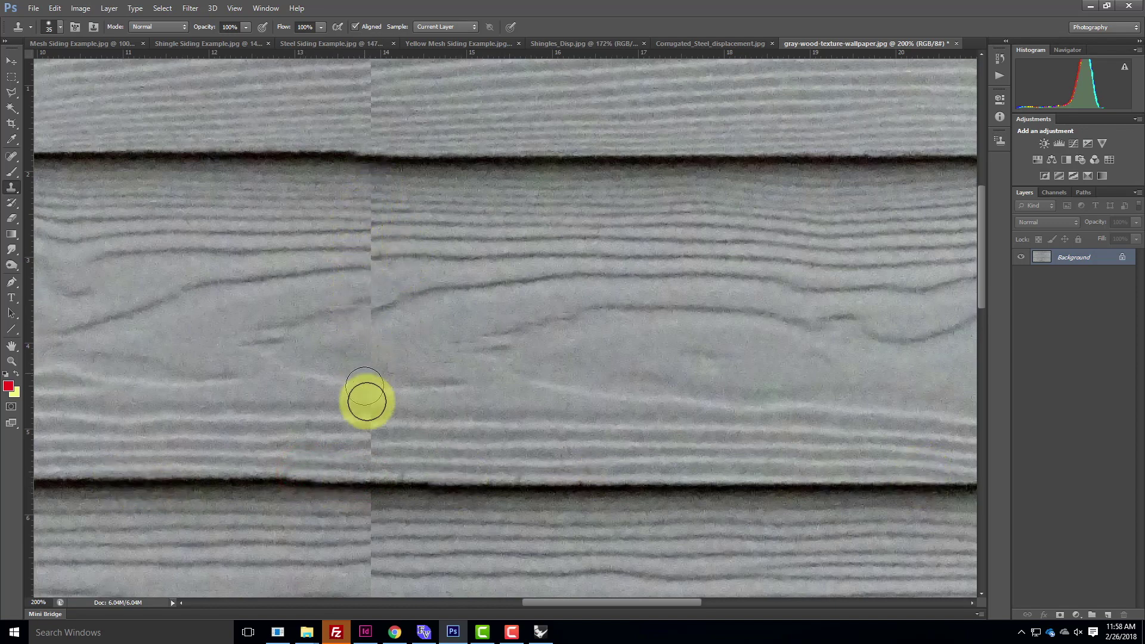
left_click(376, 272)
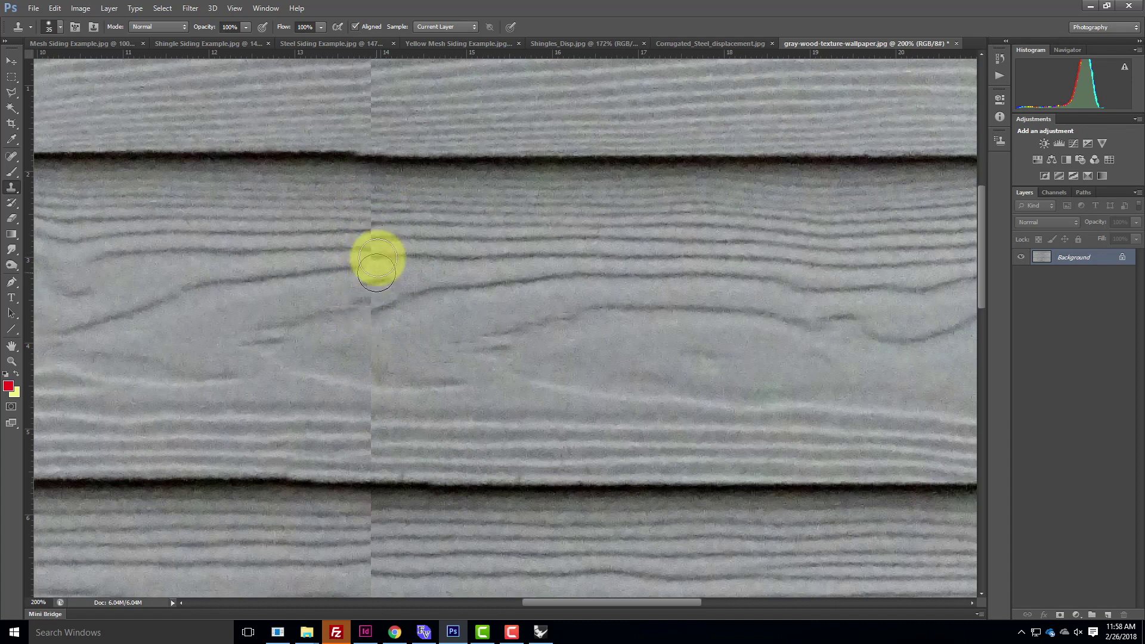
left_click(413, 261)
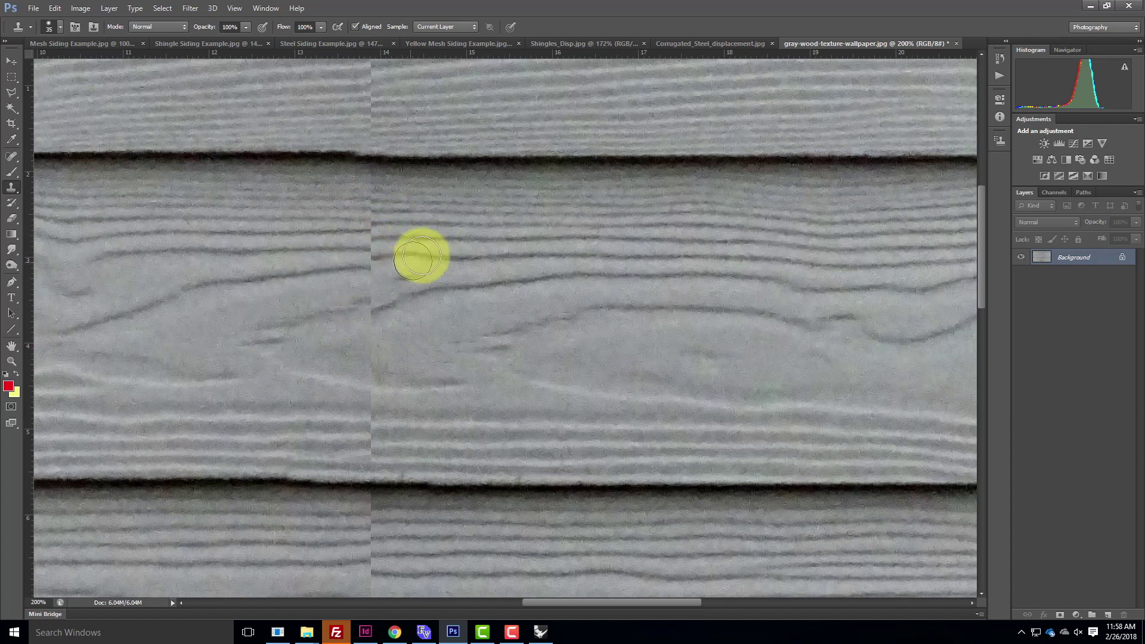
left_click_drag(276, 284, 375, 270)
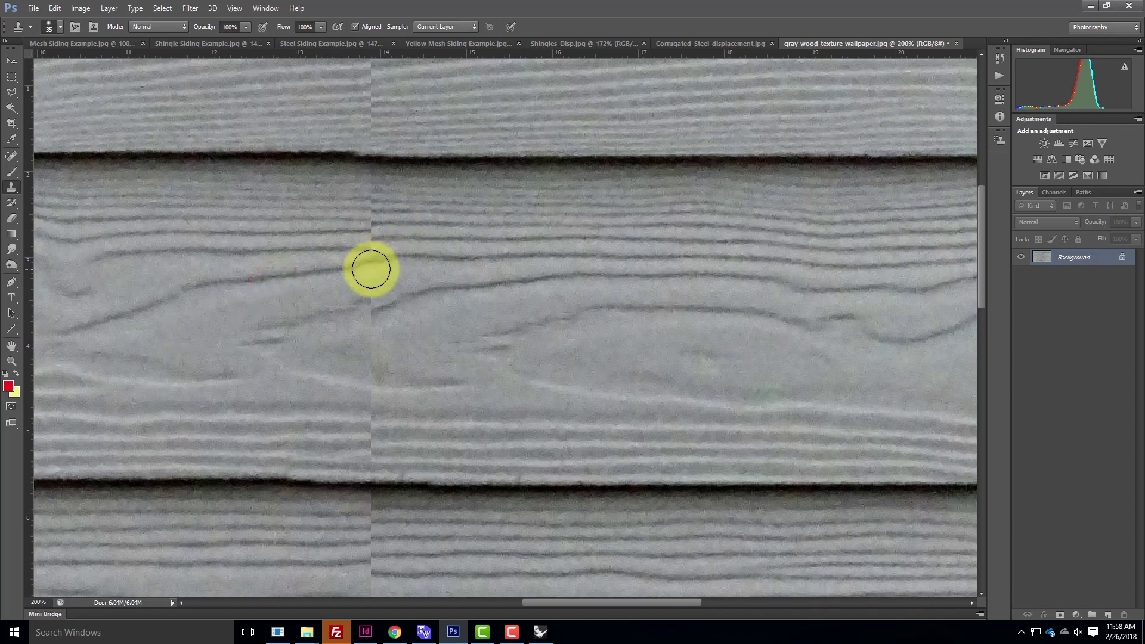
left_click(388, 266)
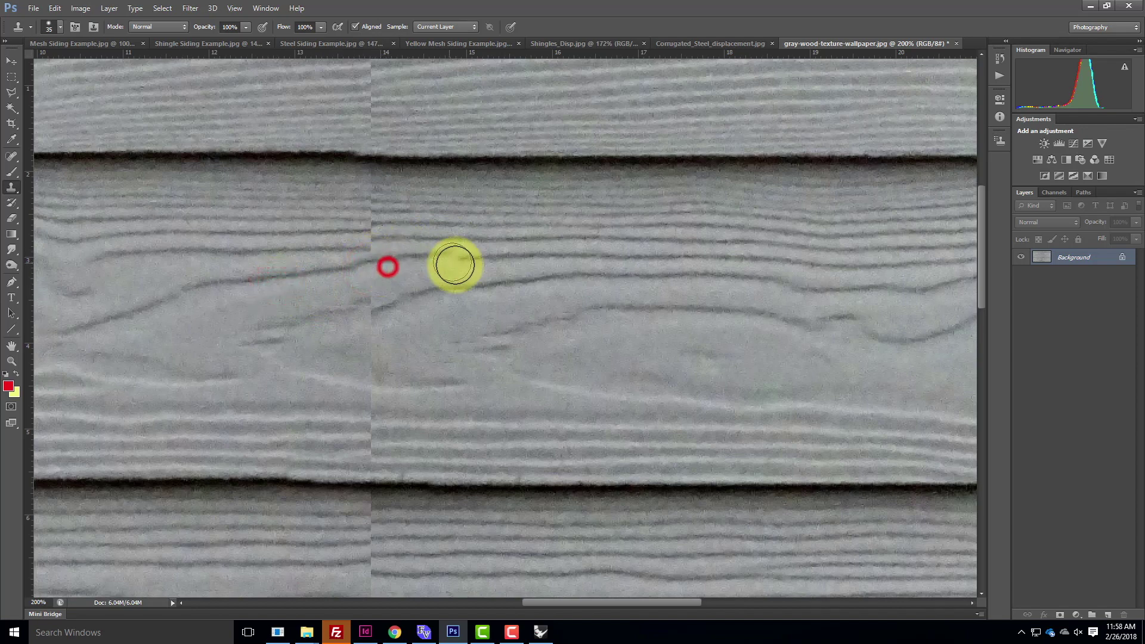
Clone the curved grain line and the smooth wood below it across the seam in the middle of the same plank
left_click(442, 290, "alt")
left_click(366, 307)
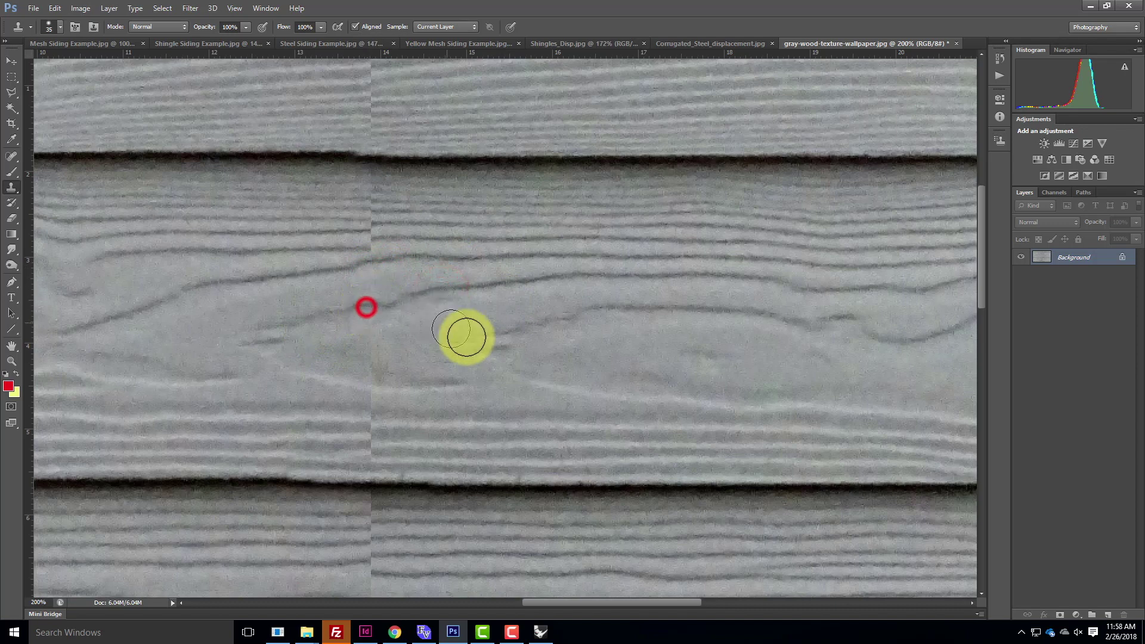
left_click(430, 327)
left_click(370, 326)
left_click(366, 356)
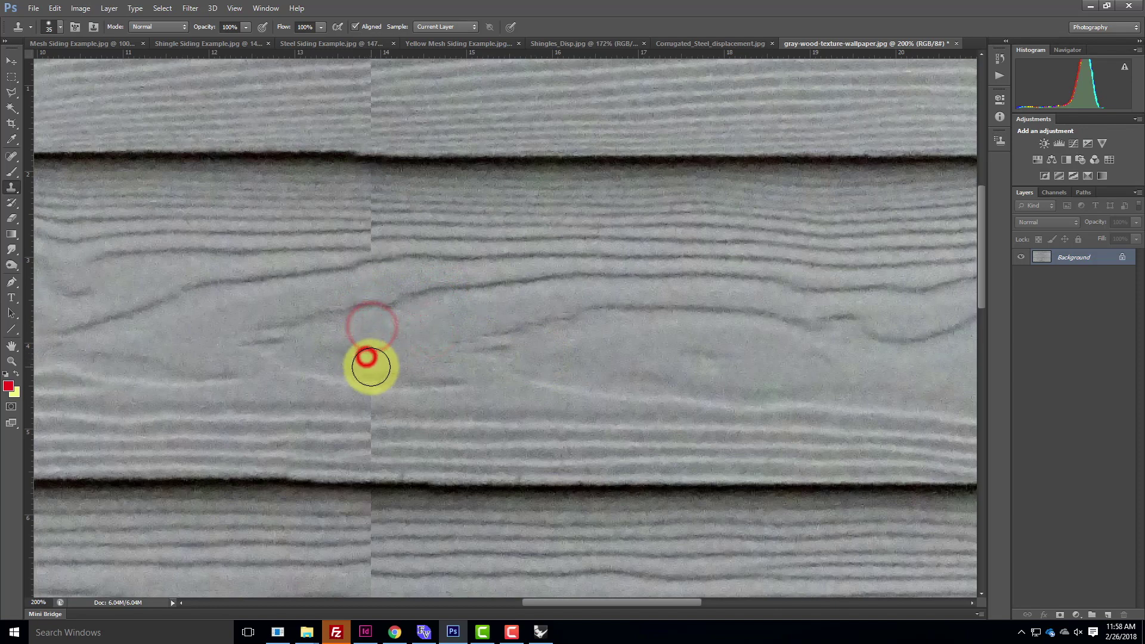
left_click(339, 394)
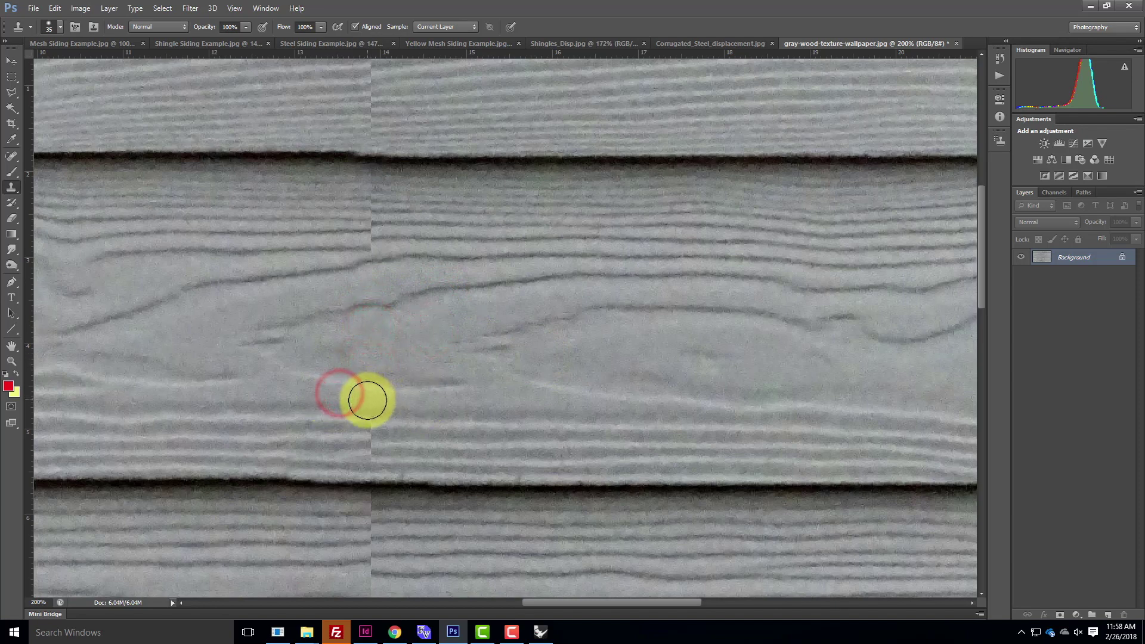
left_click(368, 400)
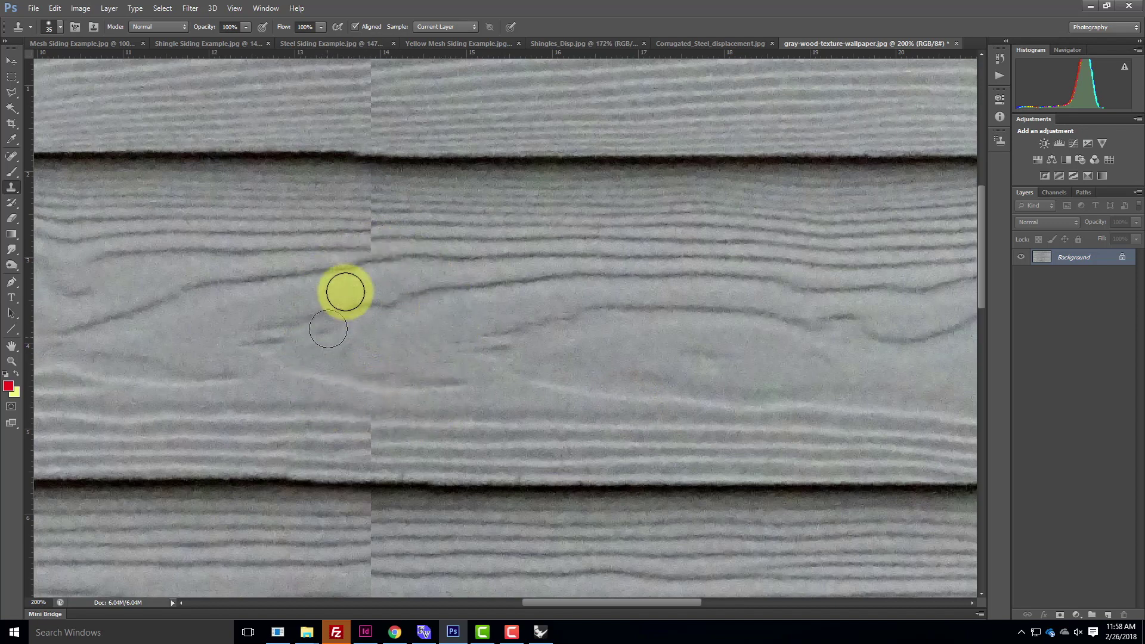
Clone the fine grain lines just below the first board joint across the vertical seam
scroll(437, 240, "up", 3)
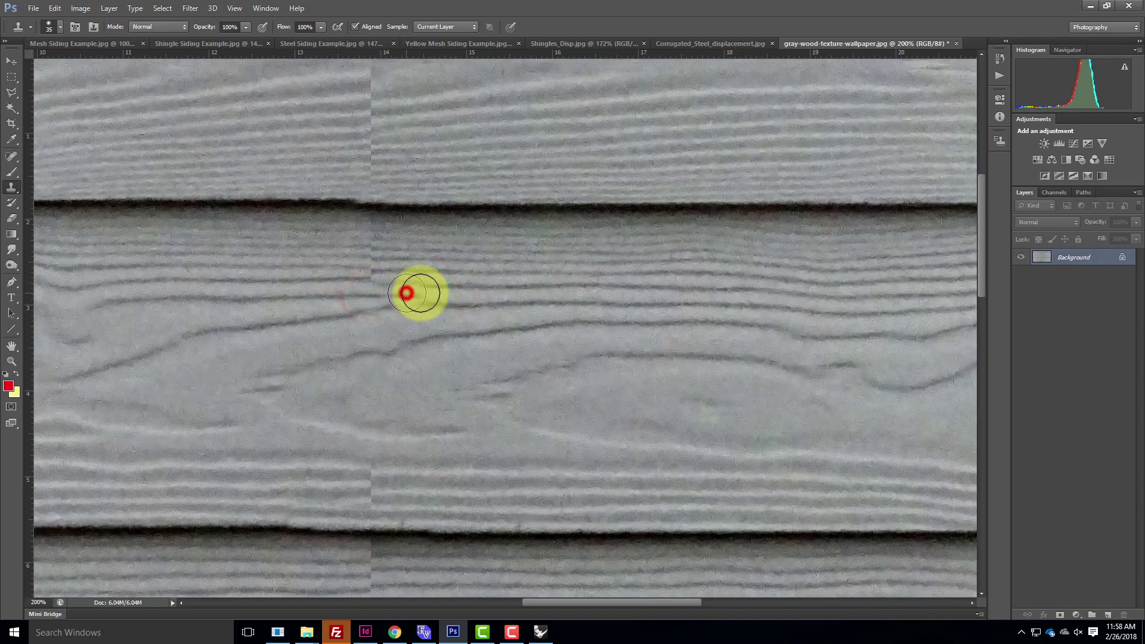
left_click(390, 294, "alt")
left_click(389, 260, "alt")
left_click(370, 267)
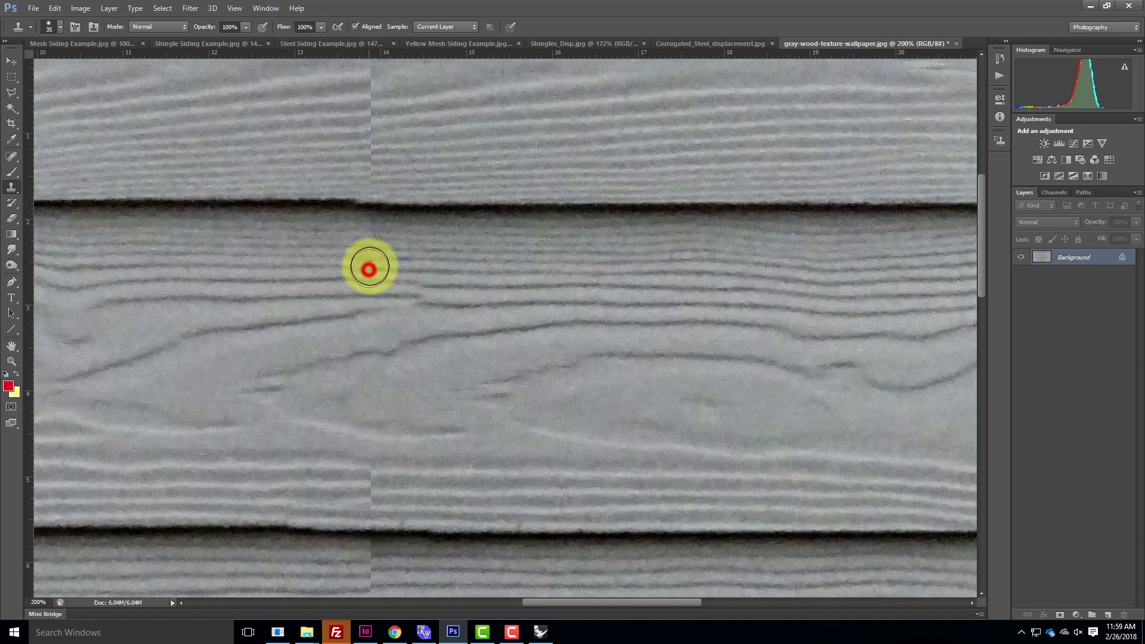
left_click(371, 253)
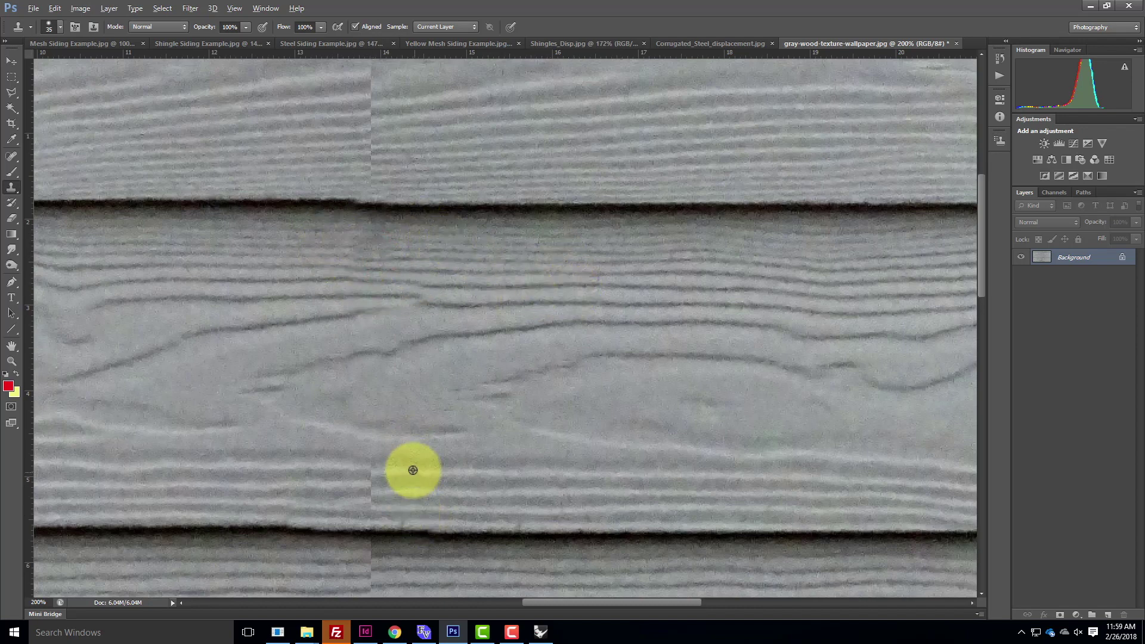
Clone the light grain lines just above the second board joint across the vertical seam
left_click(315, 467, "alt")
left_click(368, 472)
left_click(370, 491)
left_click(371, 510)
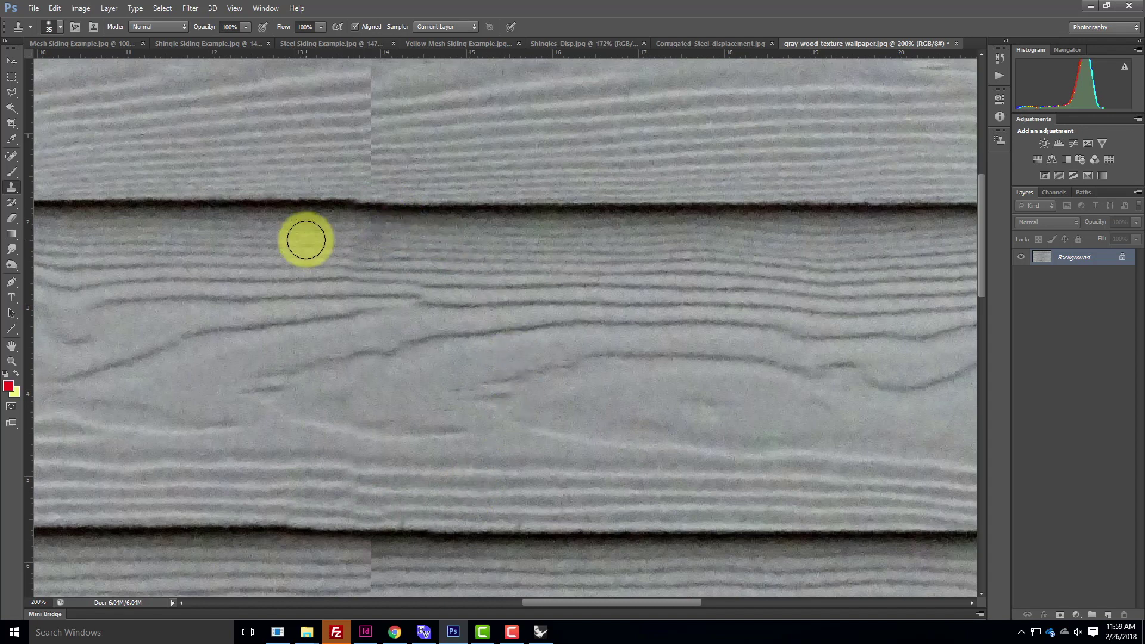
key("ctrl+0")
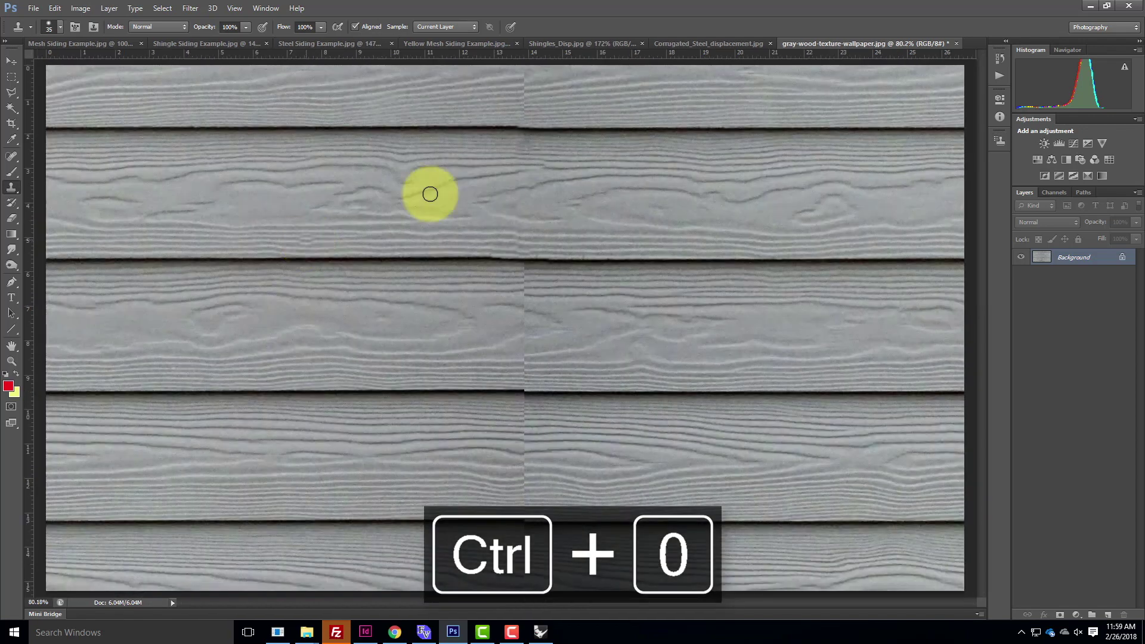
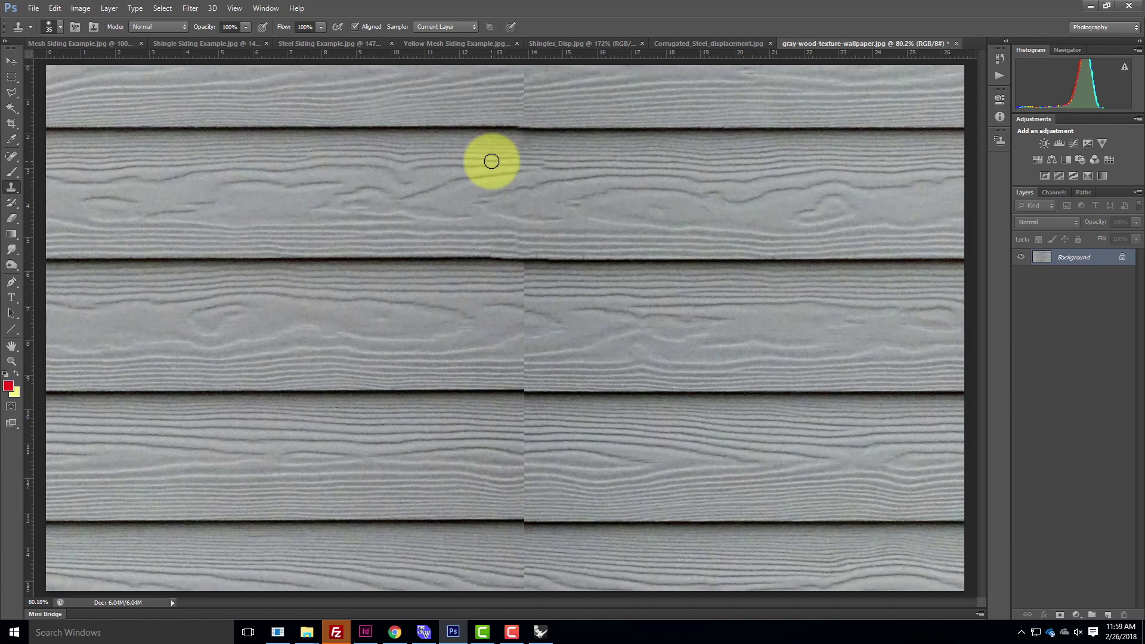
Start saving the image under a new name and create and open a new folder for the Hardie siding inside S2018
left_click(37, 7)
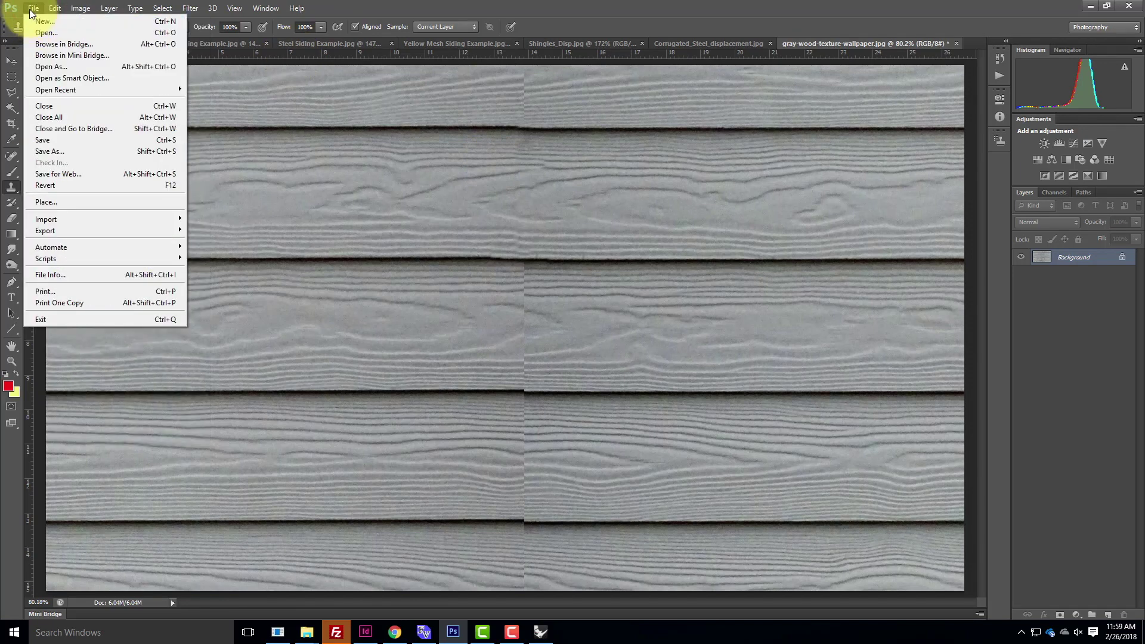
left_click(47, 153)
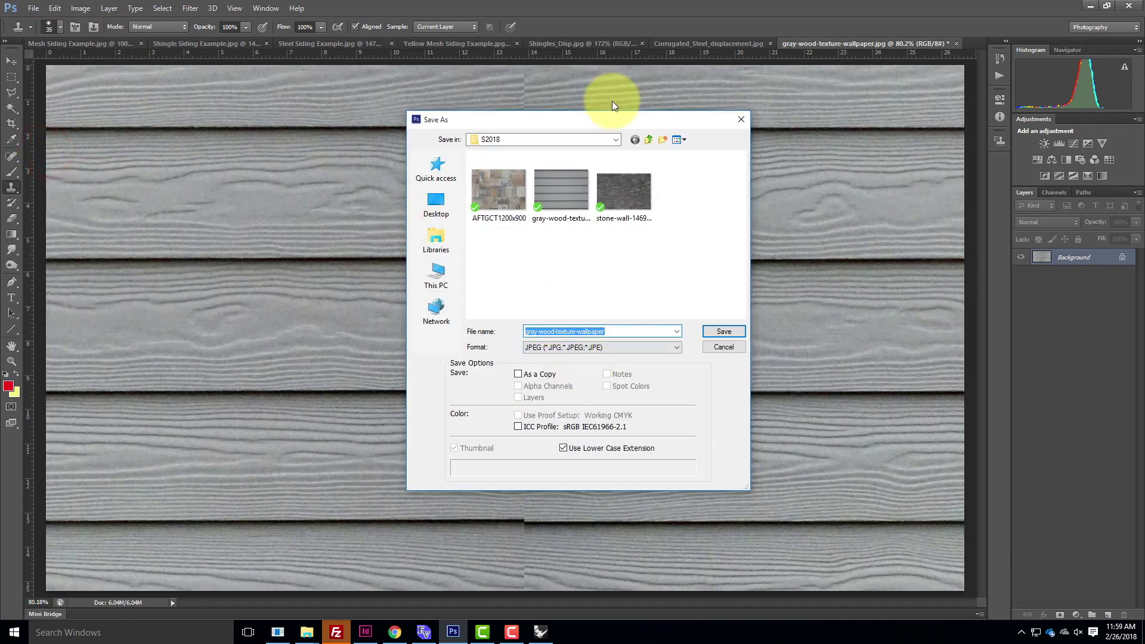
left_click(663, 139)
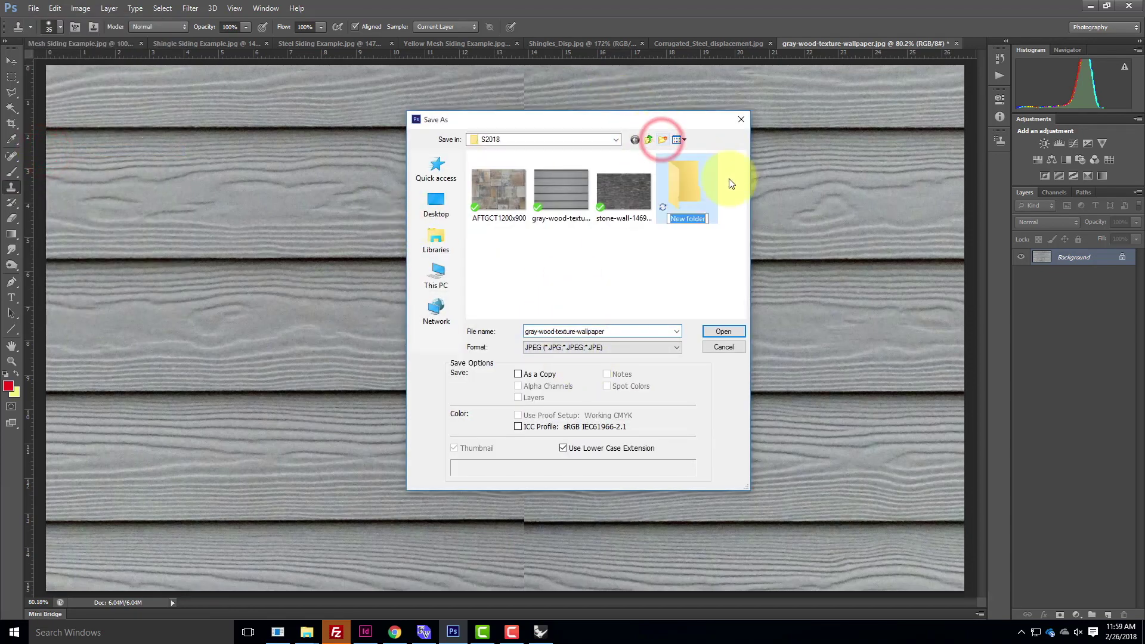
type("Hardie ")
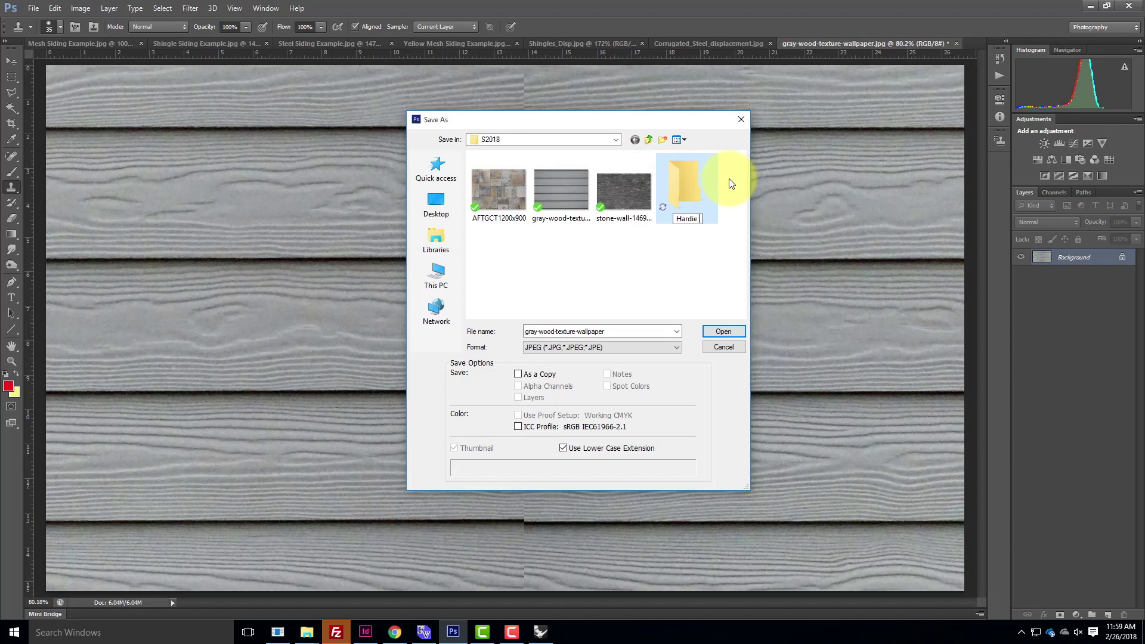
type("Siding")
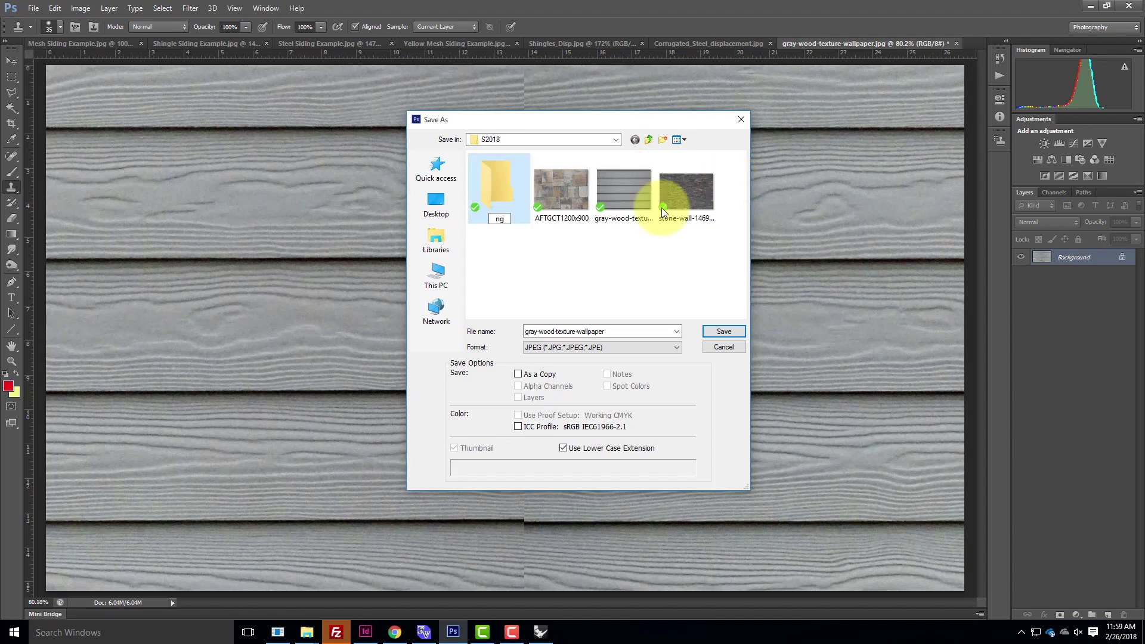
key("ctrl+a")
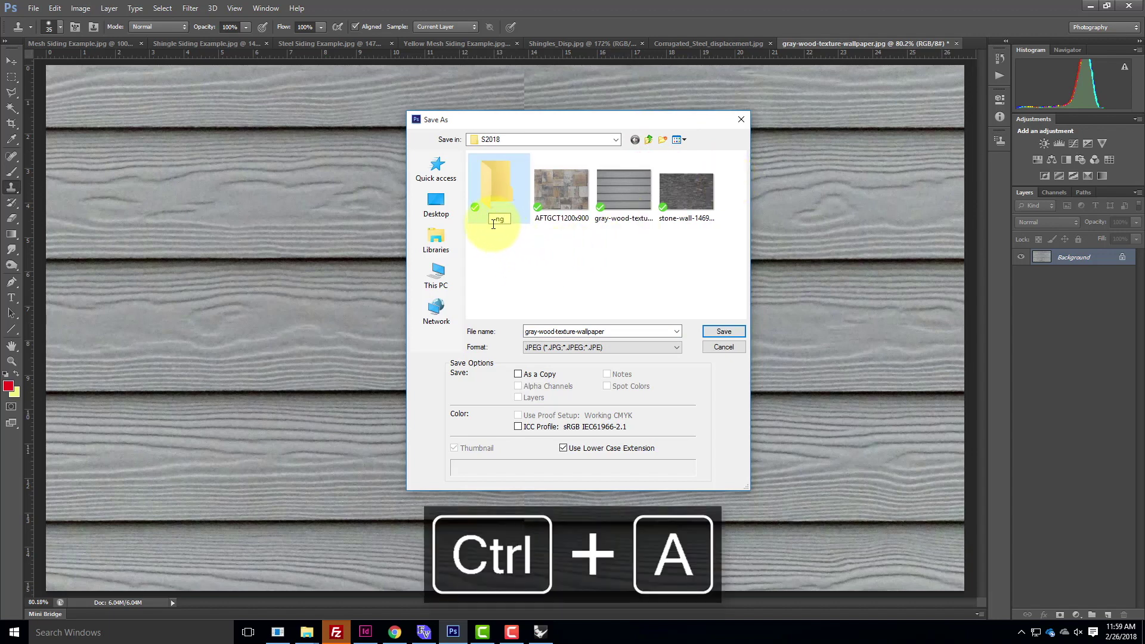
left_click(484, 193)
left_click(517, 267)
left_click(498, 185)
double_click(499, 187)
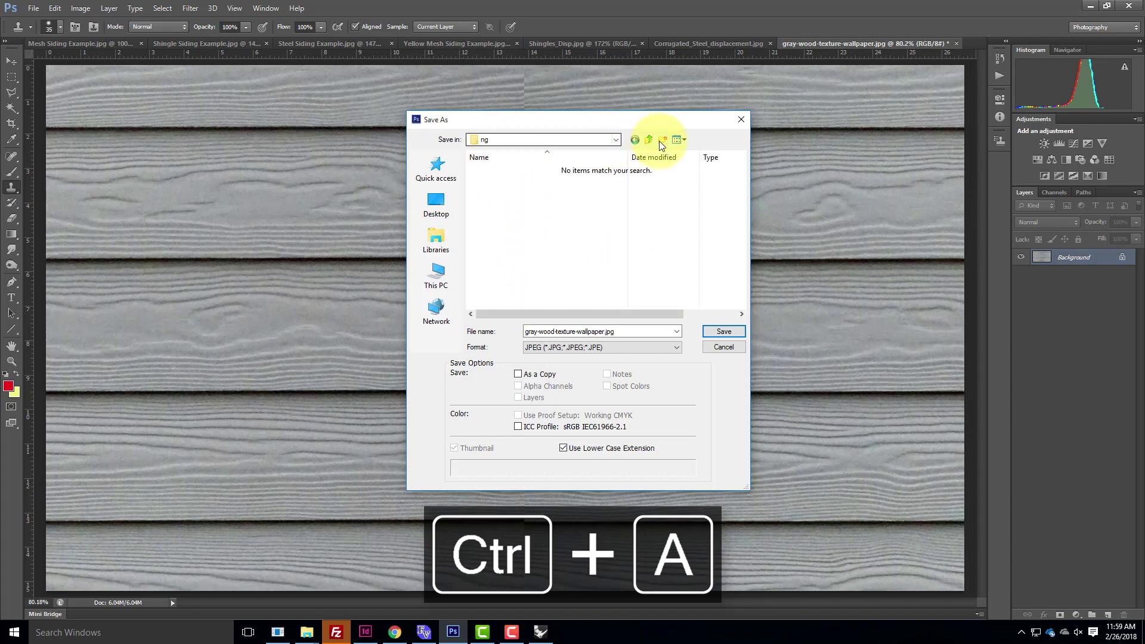
Name the file Hardie_diff.jpg and save it as a JPEG in the new folder, accepting the JPEG options
left_click(596, 331)
left_click(720, 334)
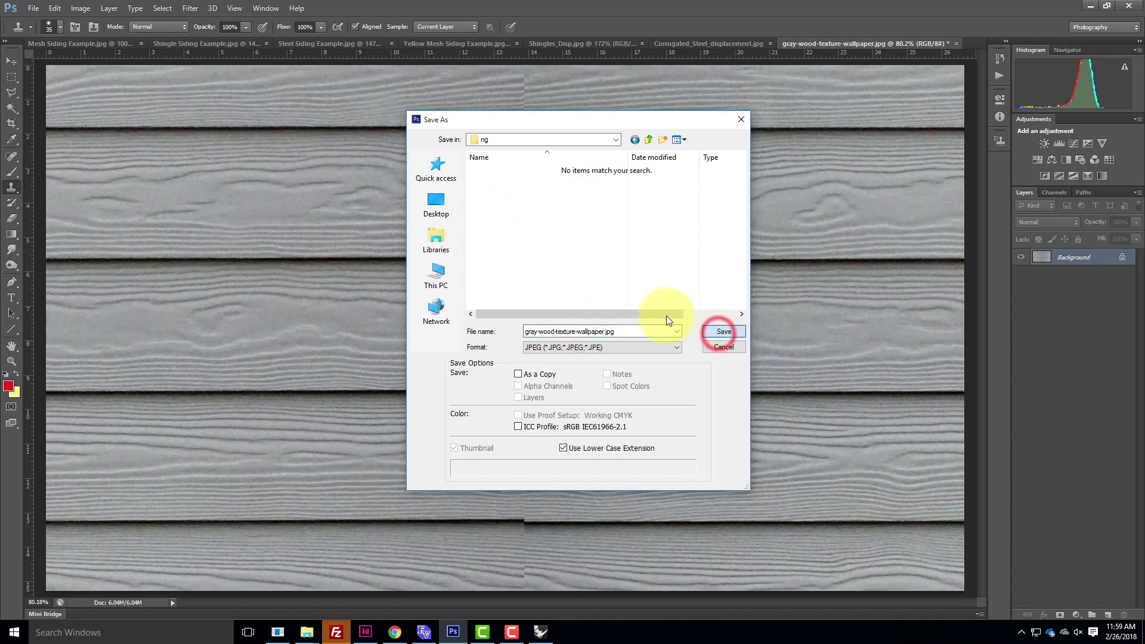
left_click(627, 331)
left_click(605, 333)
left_click_drag(605, 332, 309, 313)
key("BackSpace")
key("Right")
key("BackSpace")
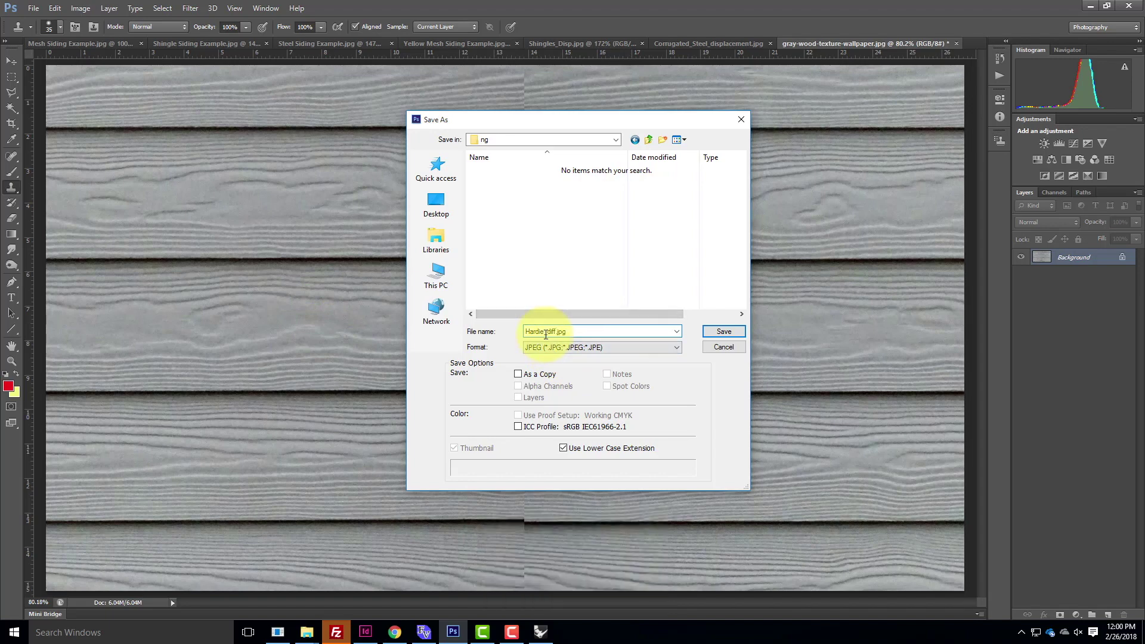
left_click(722, 330)
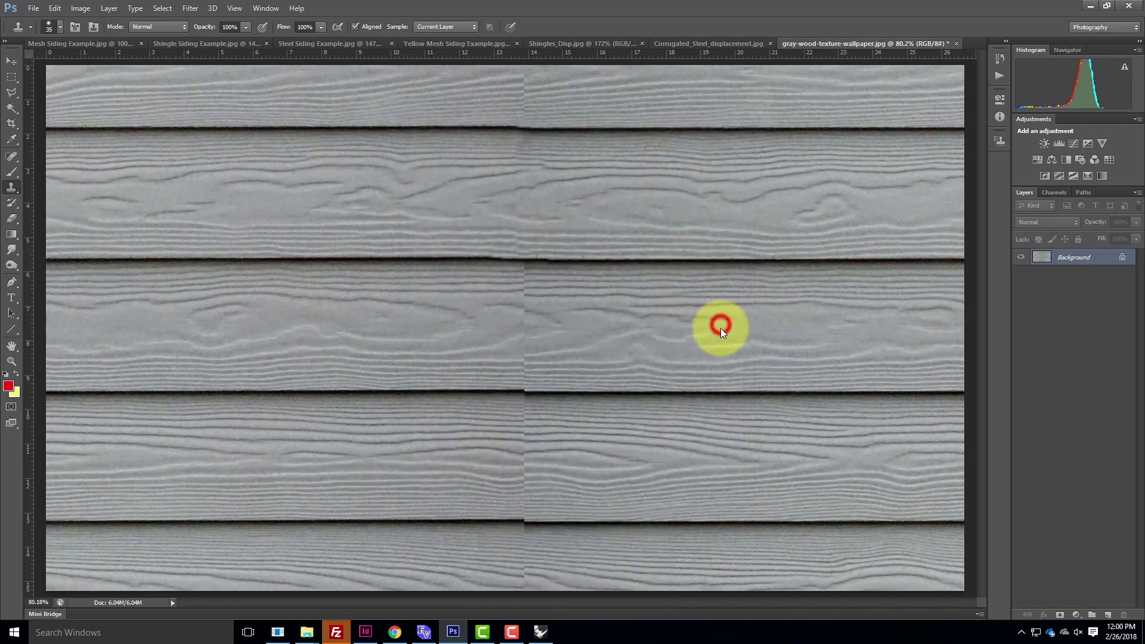
left_click(656, 171)
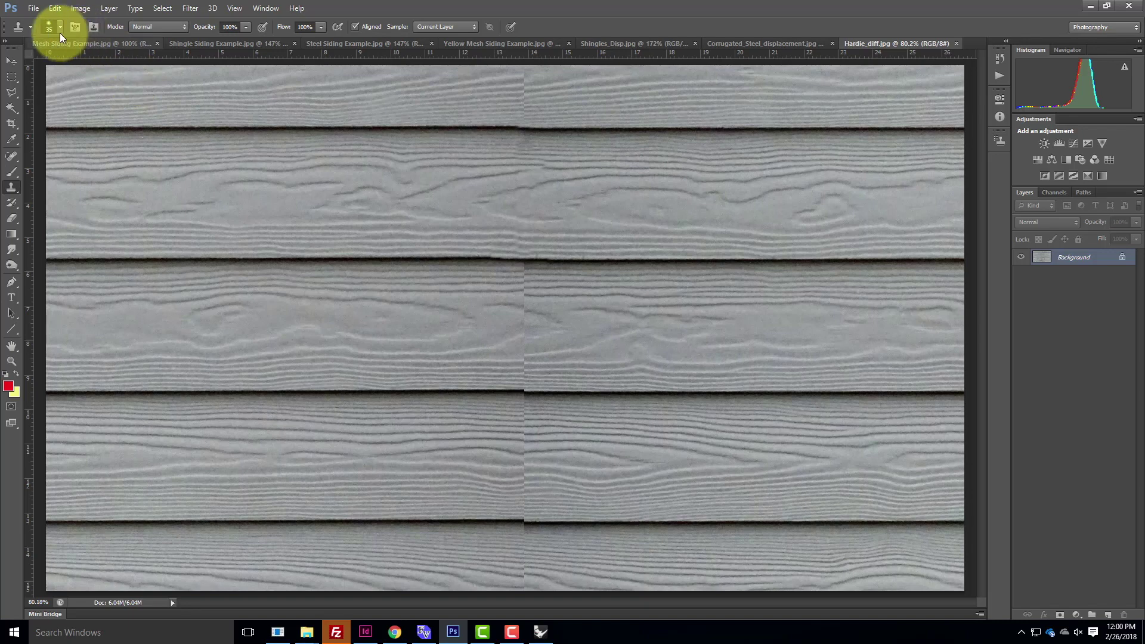
Add a Levels adjustment layer and set its input levels to 99, 1.14 and 173 for strong black-and-white contrast
left_click(85, 9)
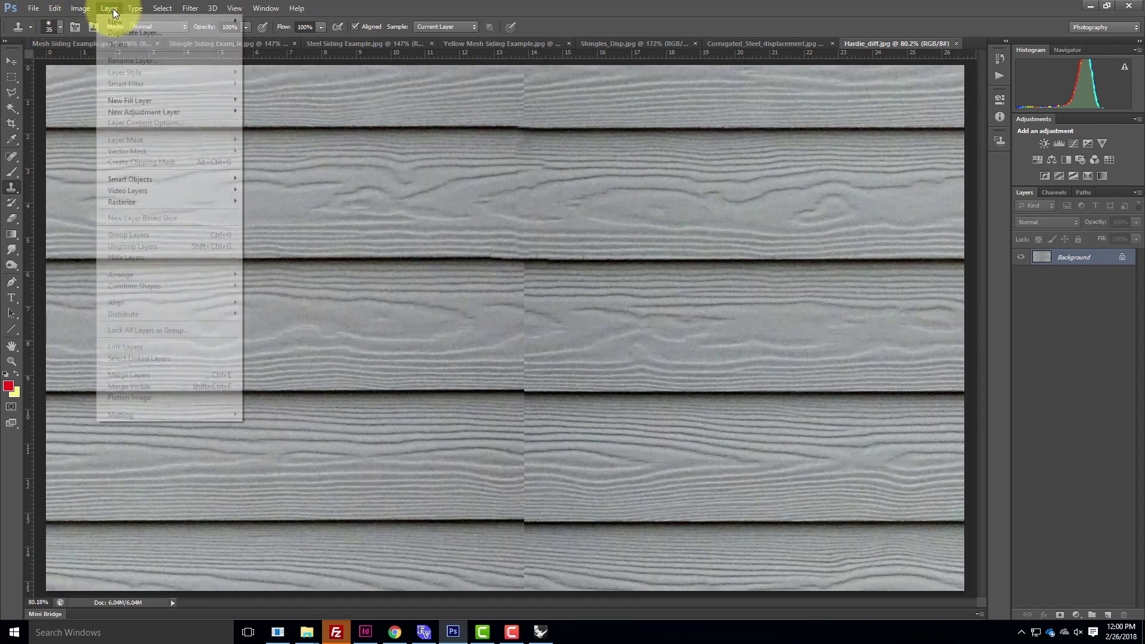
mouse_move(123, 113)
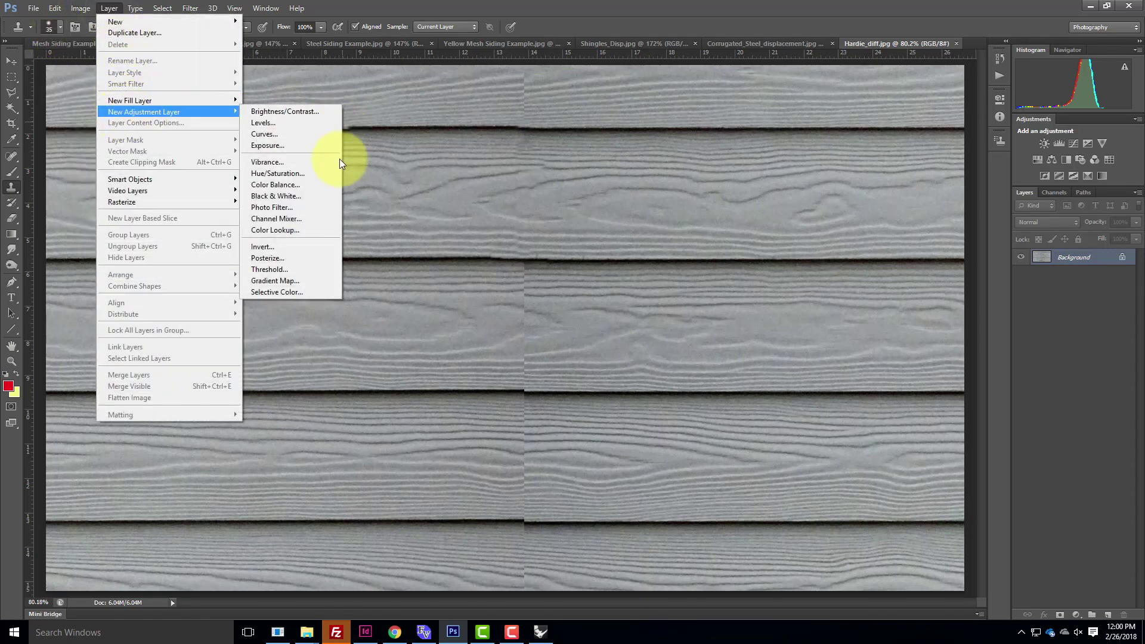
left_click(274, 124)
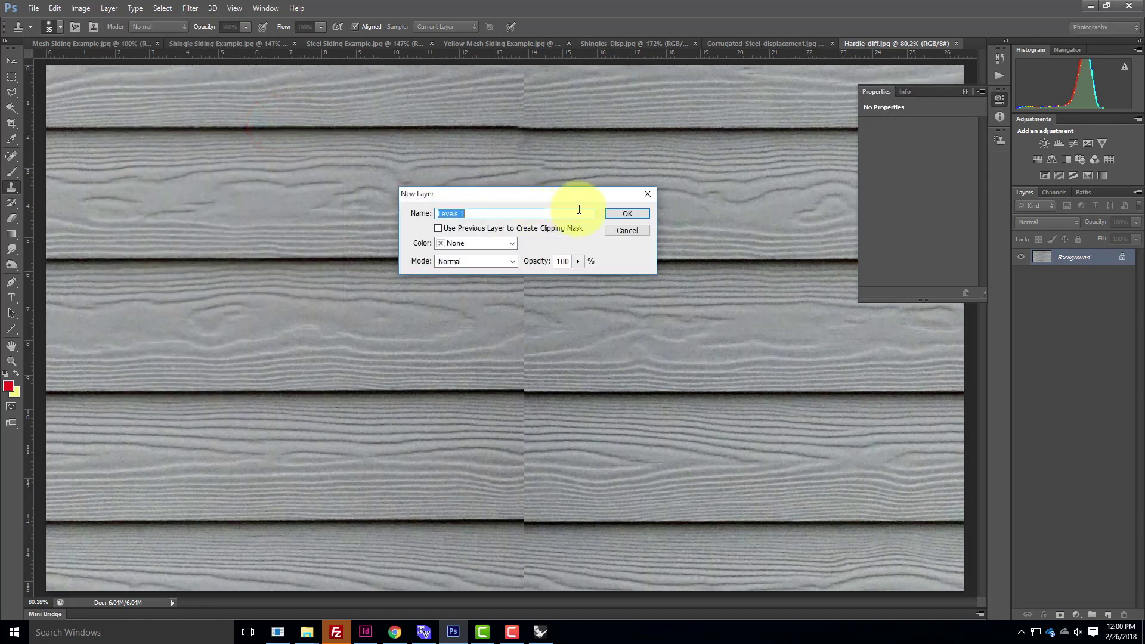
left_click(624, 214)
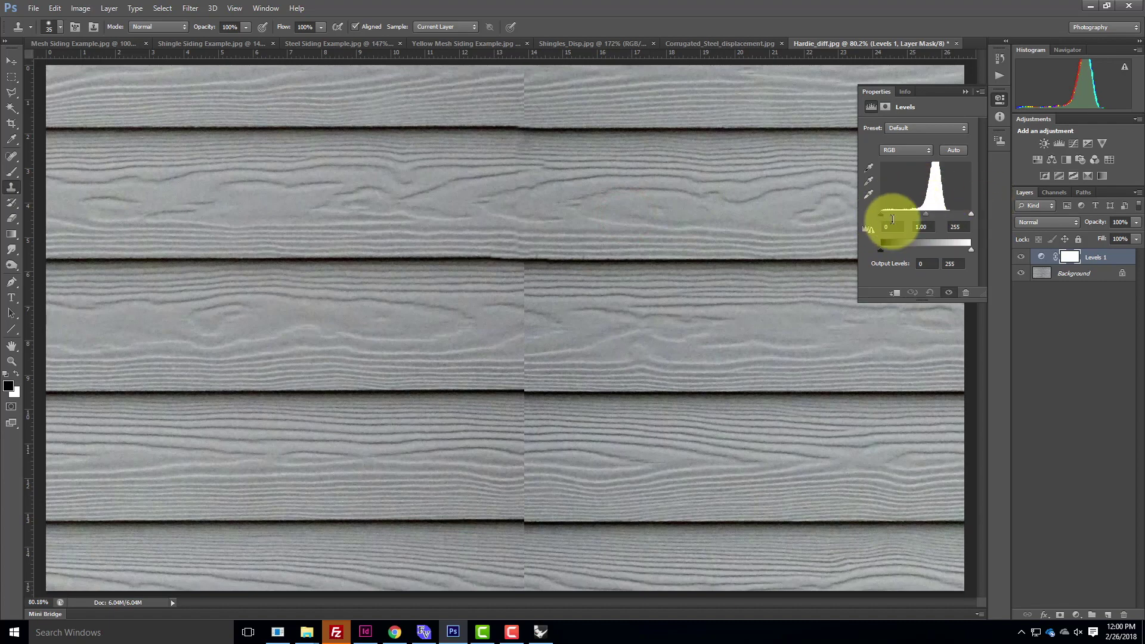
left_click_drag(882, 214, 943, 220)
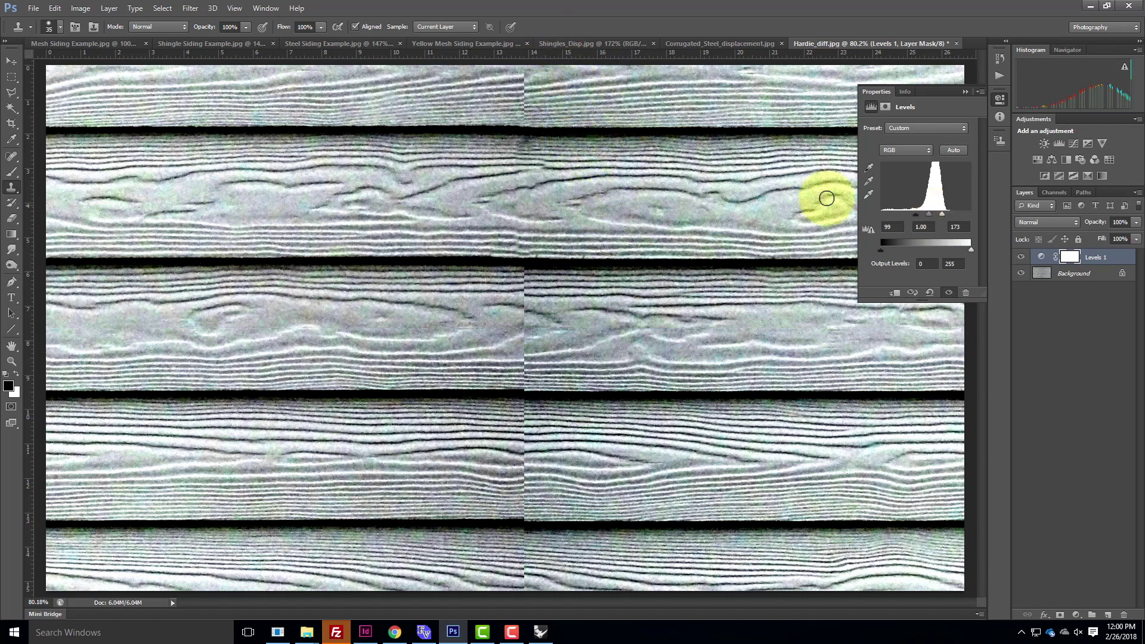
left_click_drag(932, 218, 929, 219)
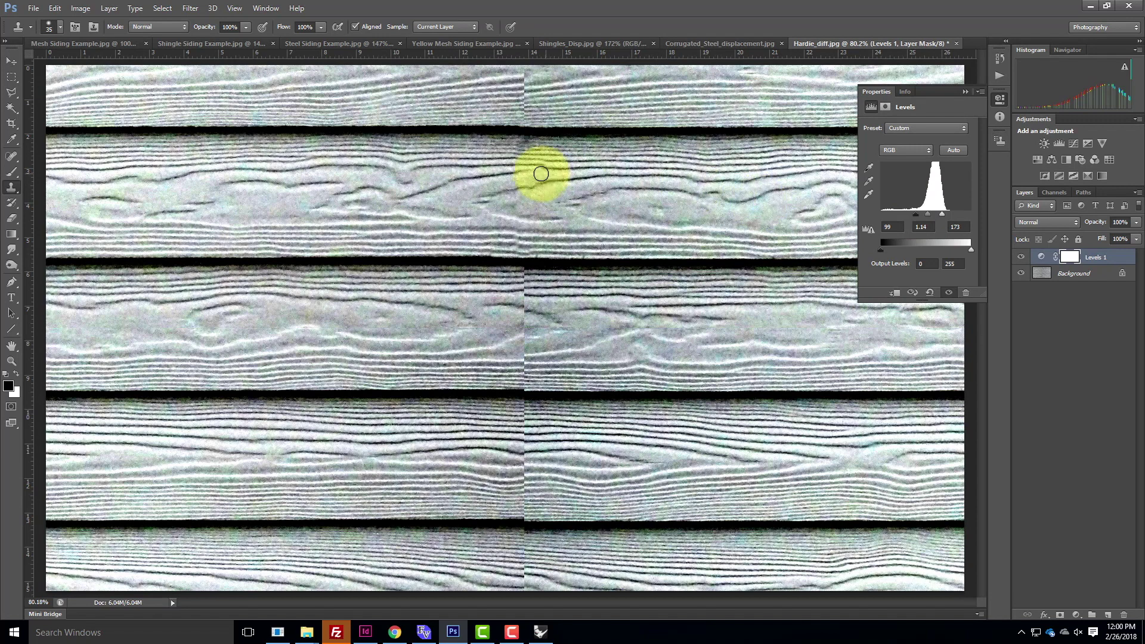
Save the high-contrast image as a JPEG named Hardie_bump.jpg in the same folder, accepting the JPEG options
left_click(32, 9)
left_click(64, 151)
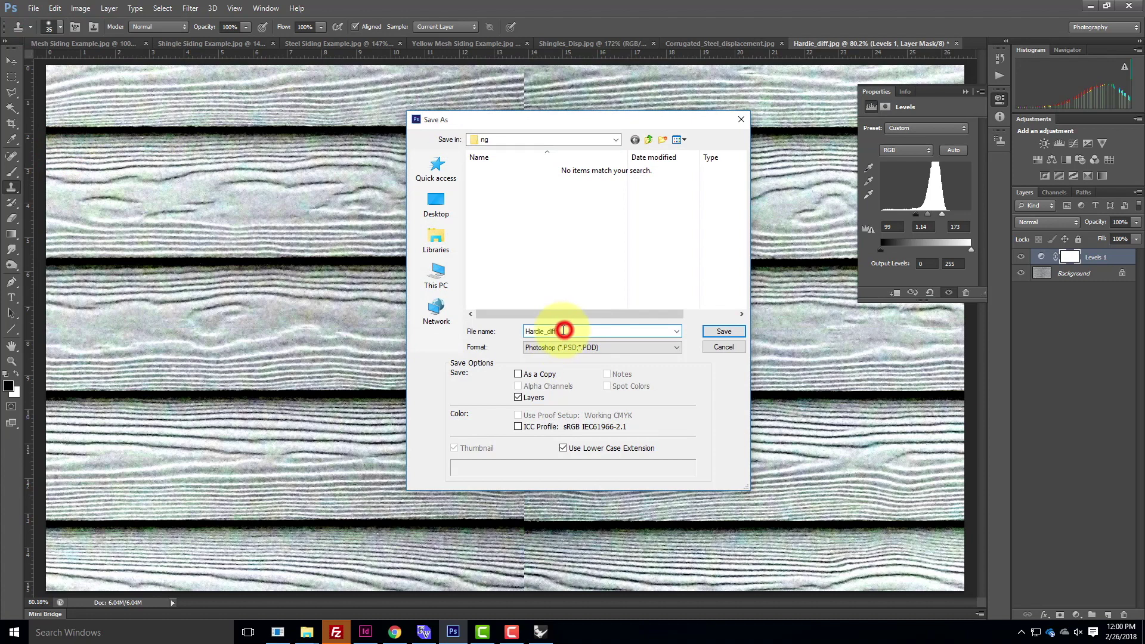
key("BackSpace")
key("BackSpace")
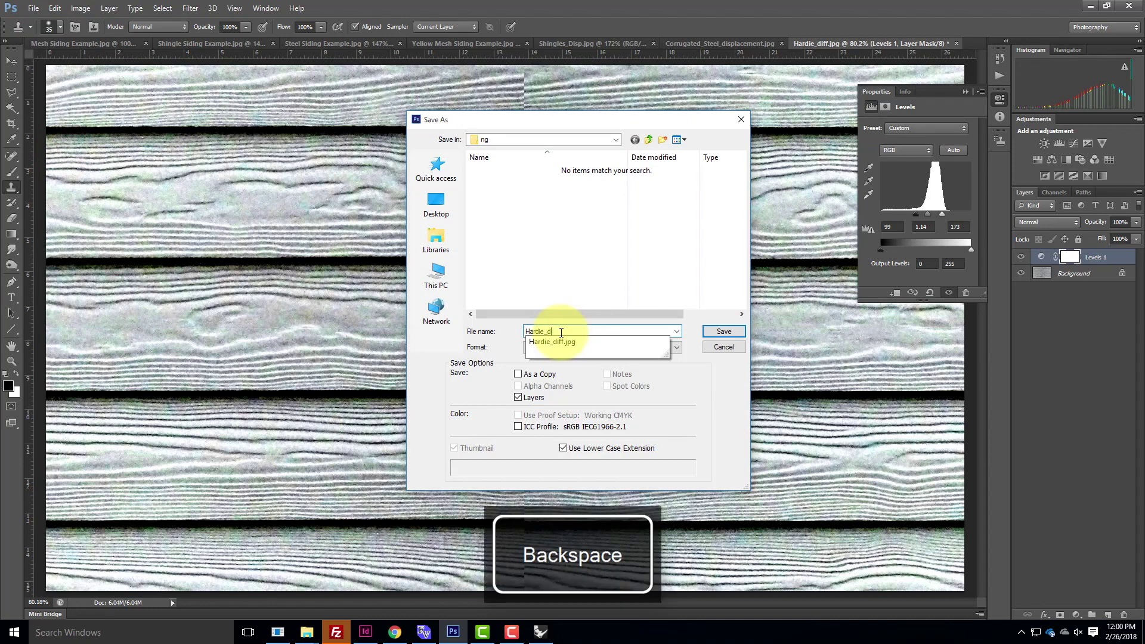
type("bump")
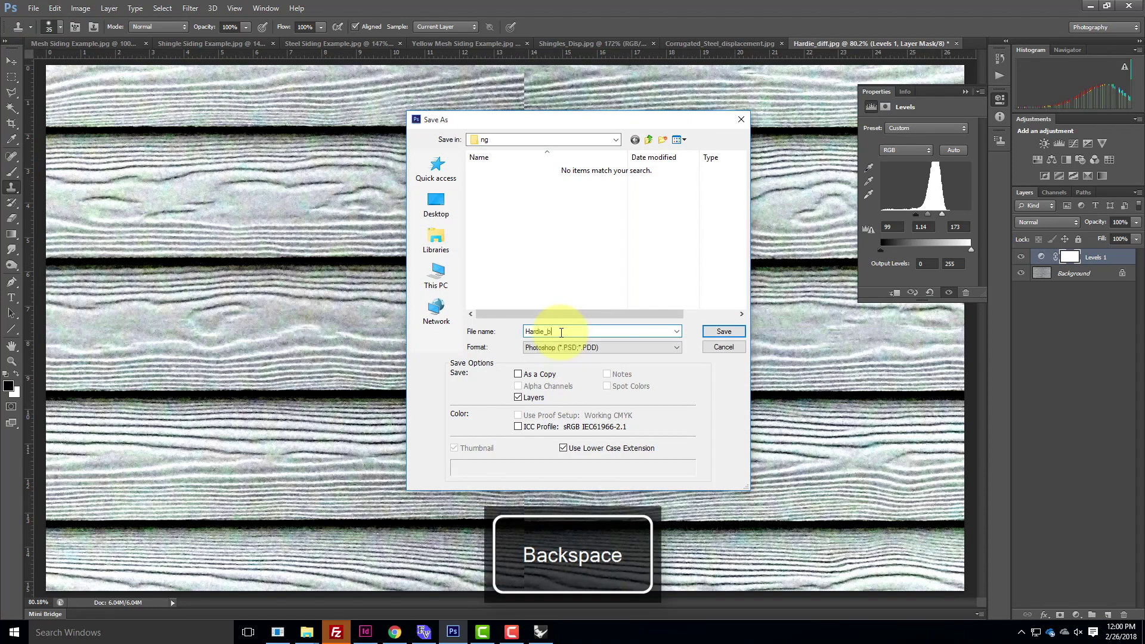
left_click(589, 351)
left_click(574, 431)
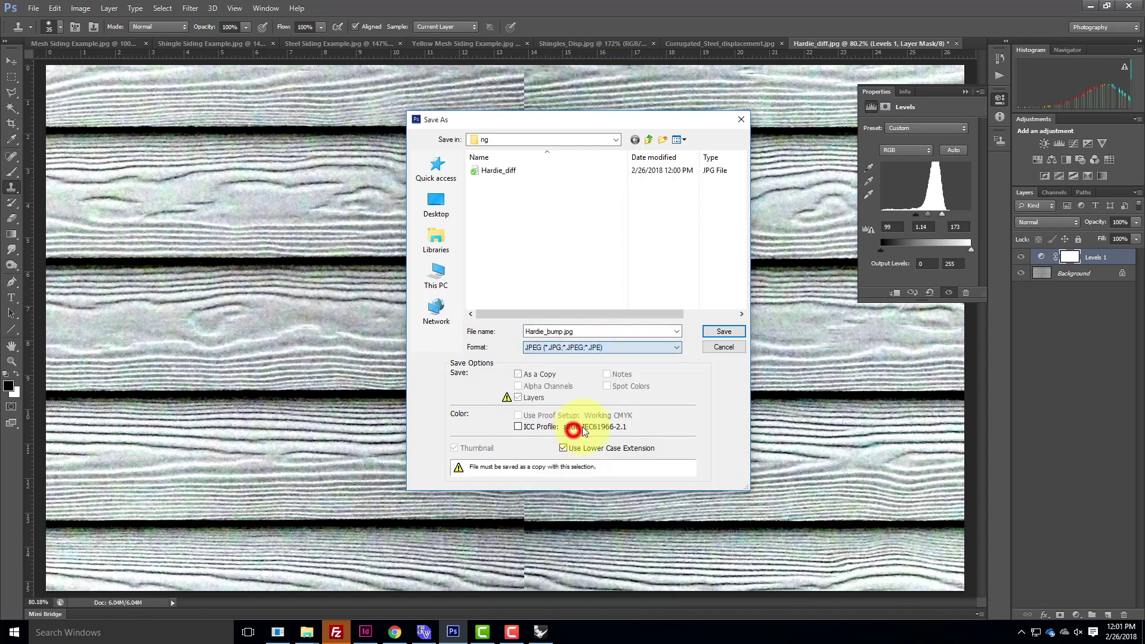
left_click(720, 332)
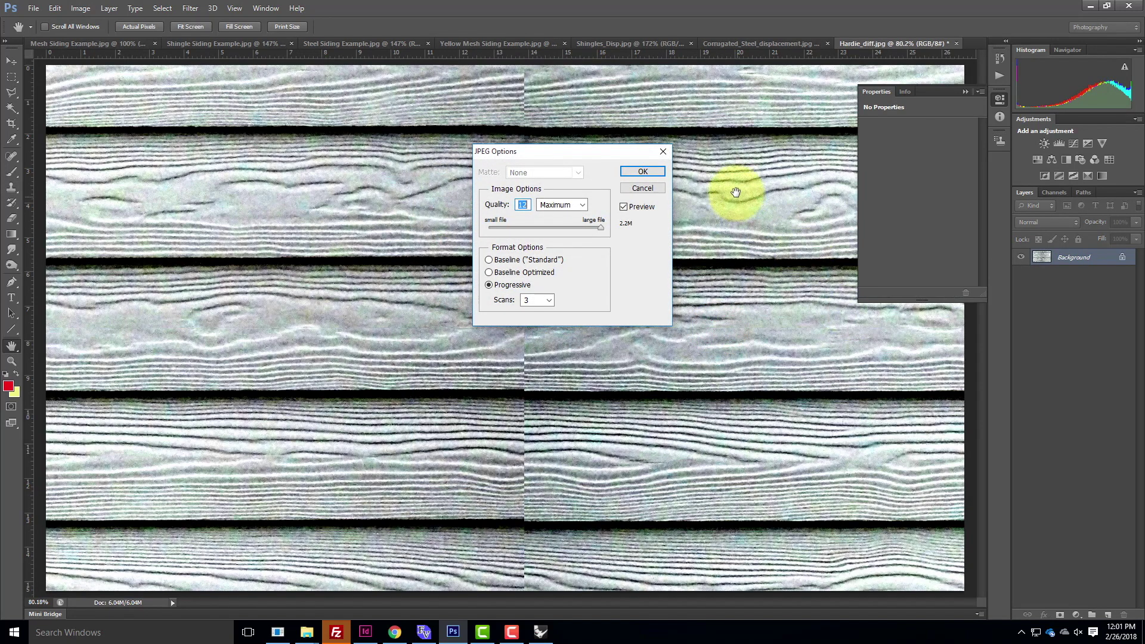
left_click(645, 173)
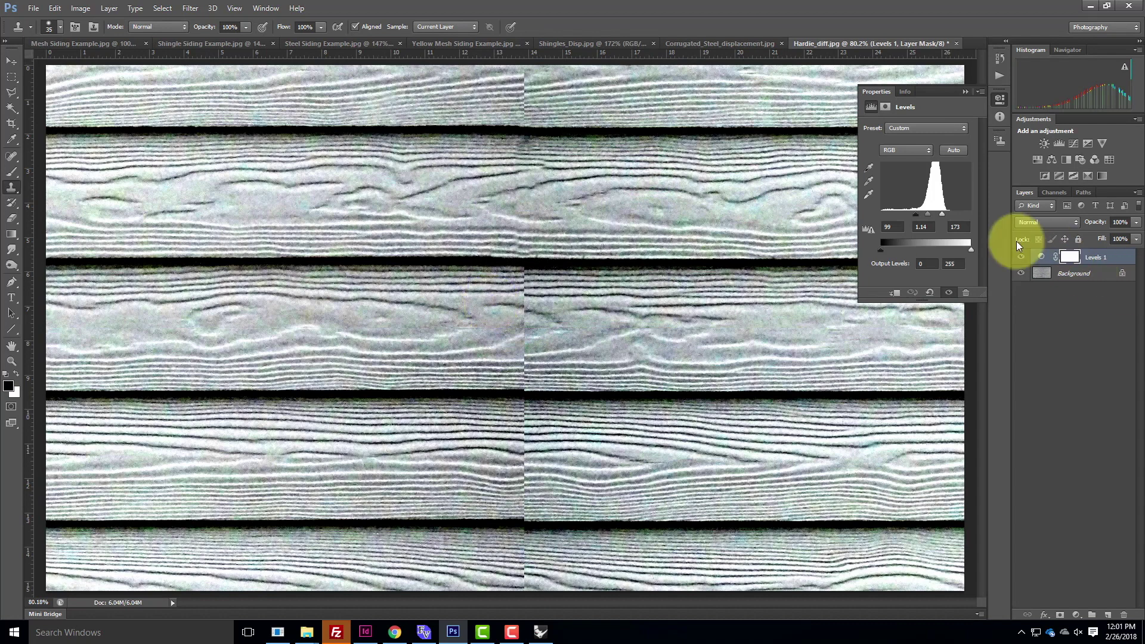
Hide the Levels adjustment layer and marquee-select the full-width third board, about 26.67 by 3.78 in
left_click(1020, 257)
left_click(966, 92)
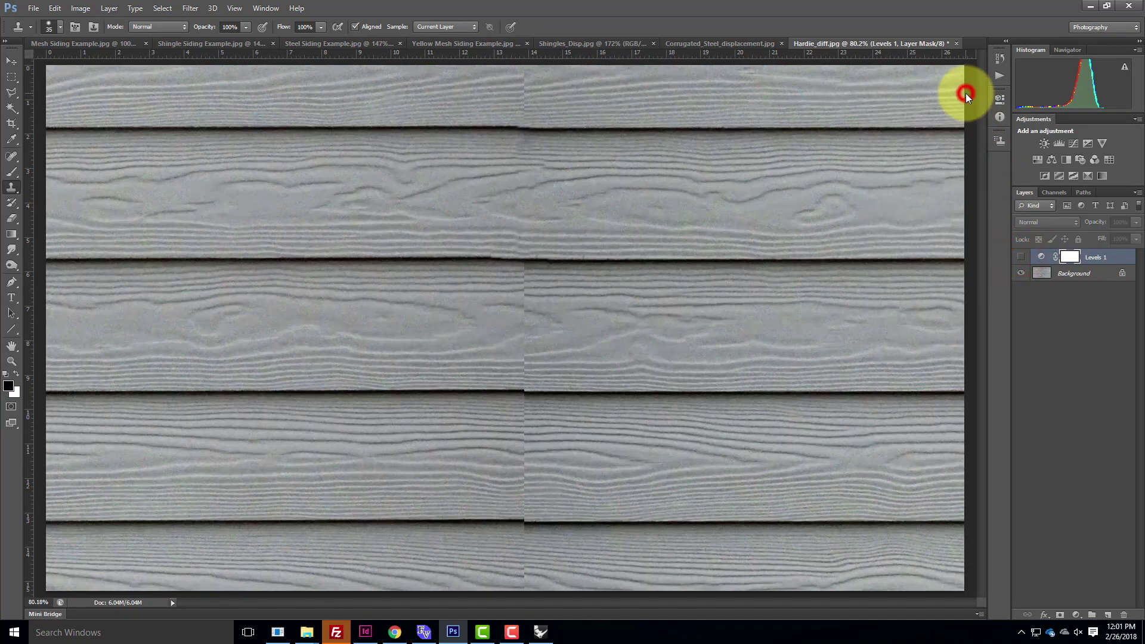
key("ctrl+minus")
key("ctrl+minus")
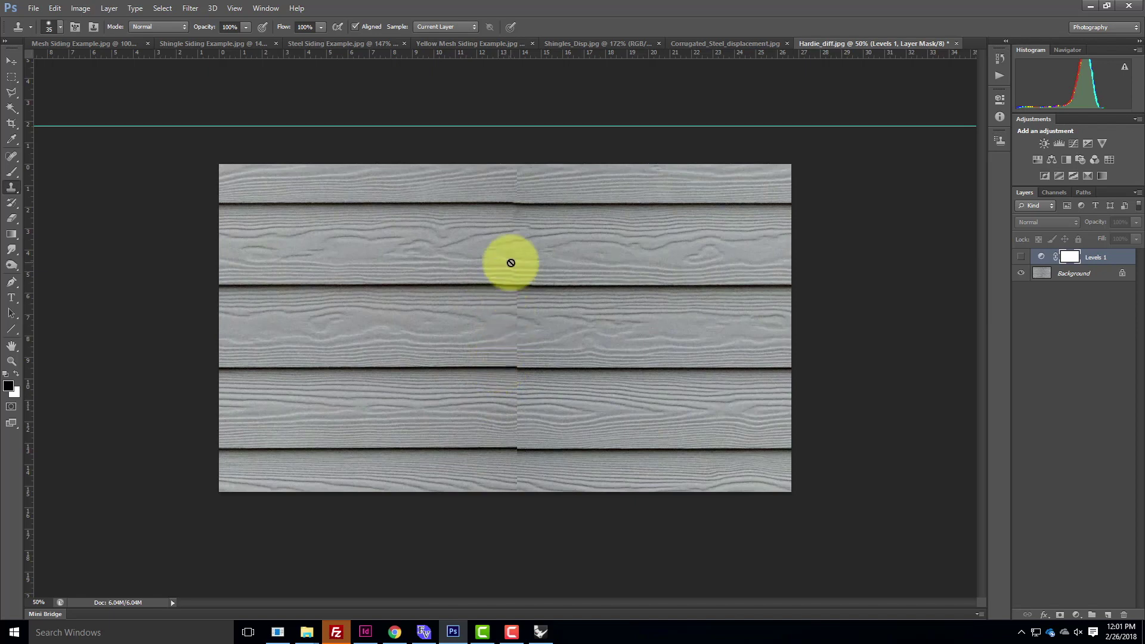
left_click(12, 78)
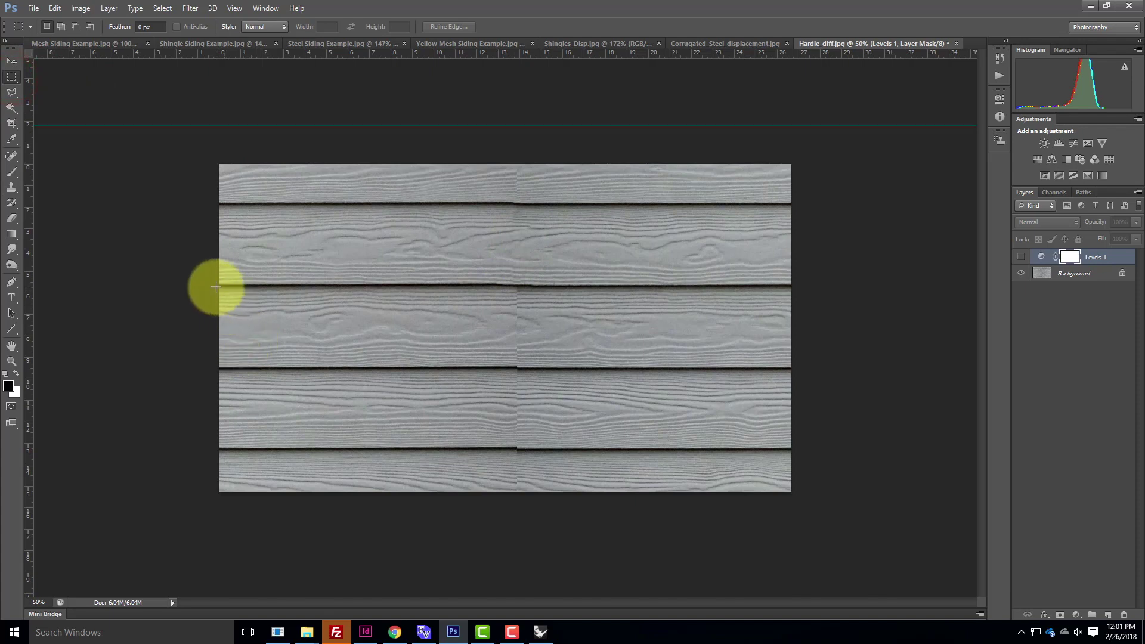
left_click_drag(218, 286, 810, 367)
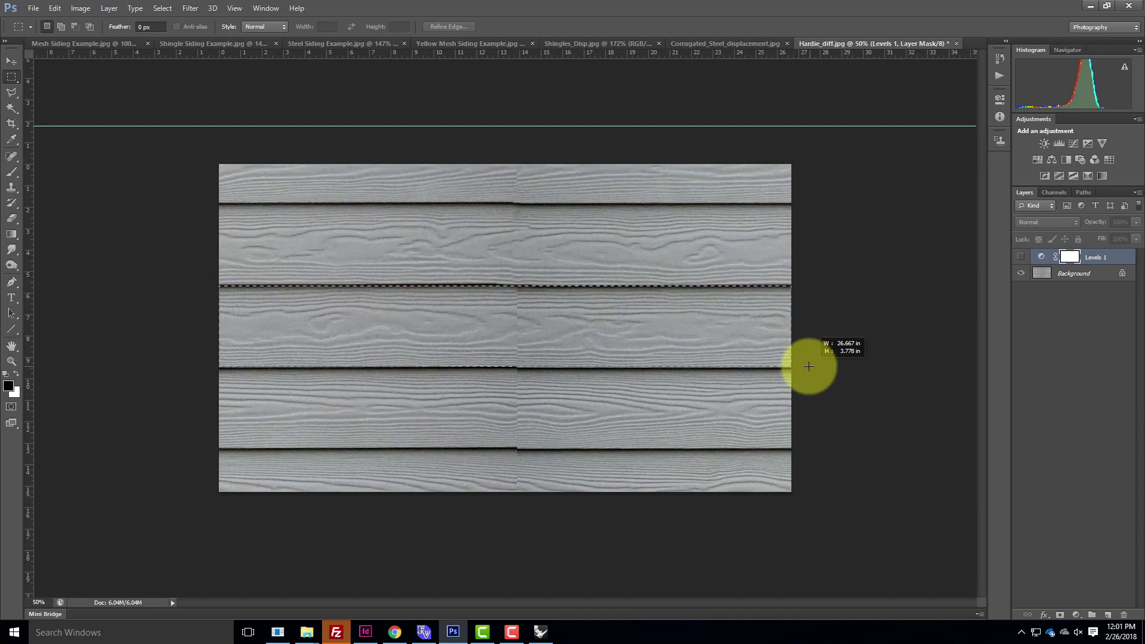
left_click_drag(809, 366, 809, 366)
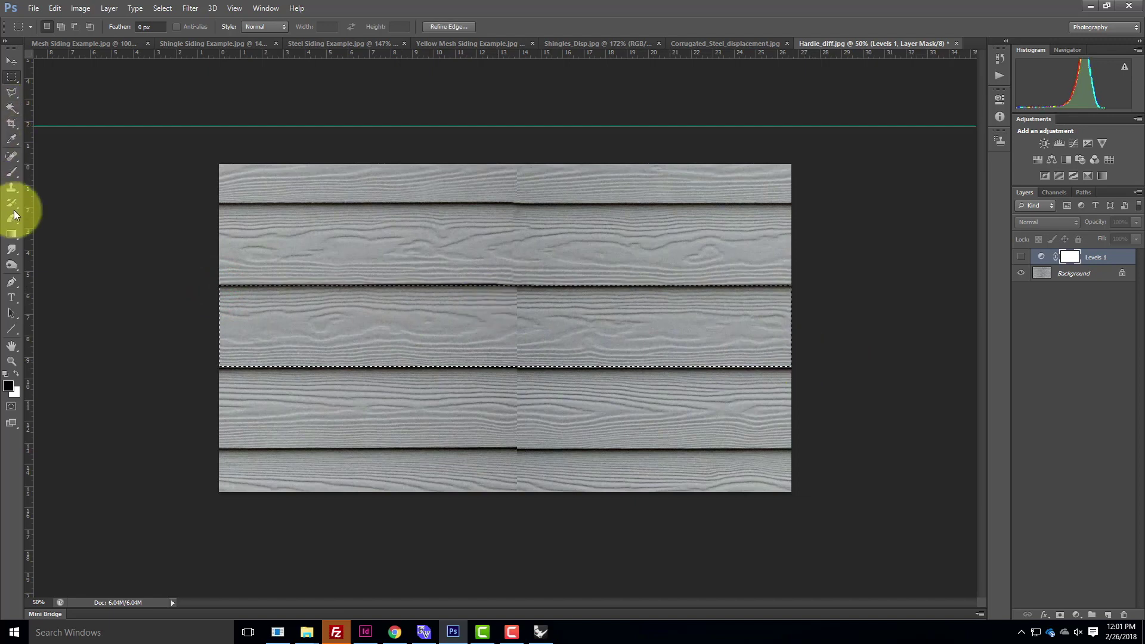
Add a new layer and fill the selected board with a linear gradient from its bottom edge to its top edge
left_click(9, 234)
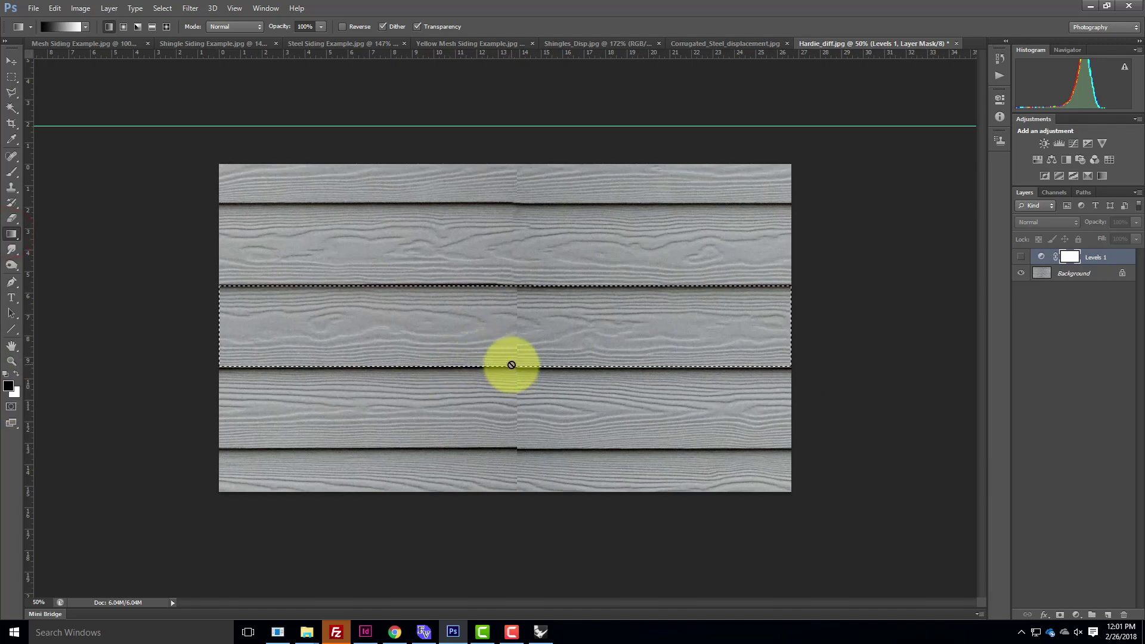
left_click(1107, 615)
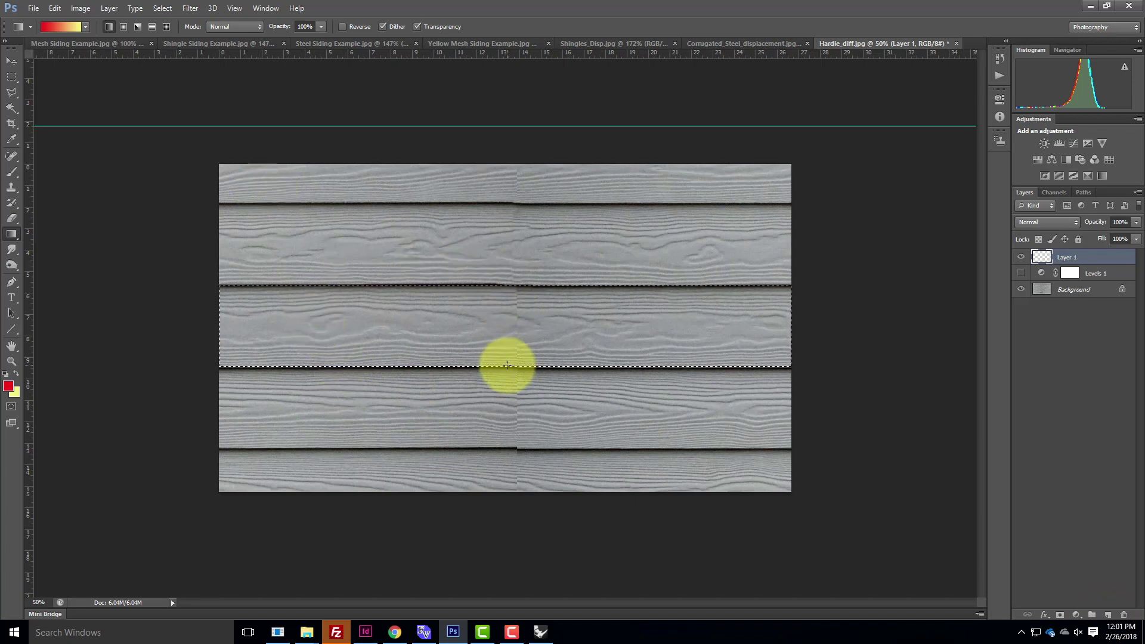
left_click_drag(507, 366, 503, 287)
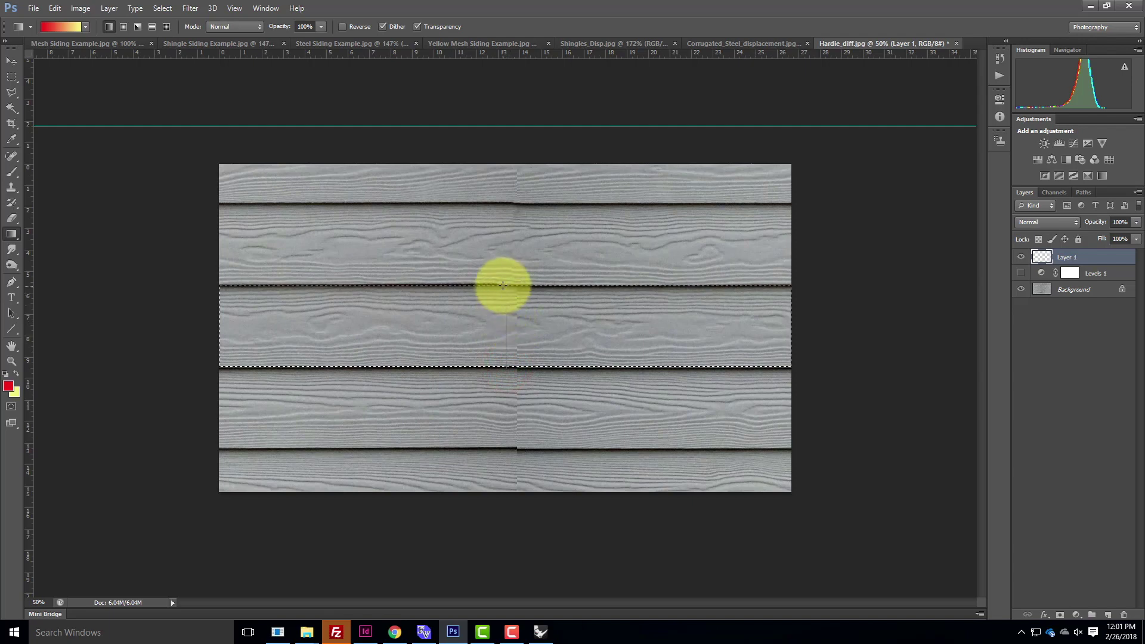
left_click_drag(501, 287, 501, 287)
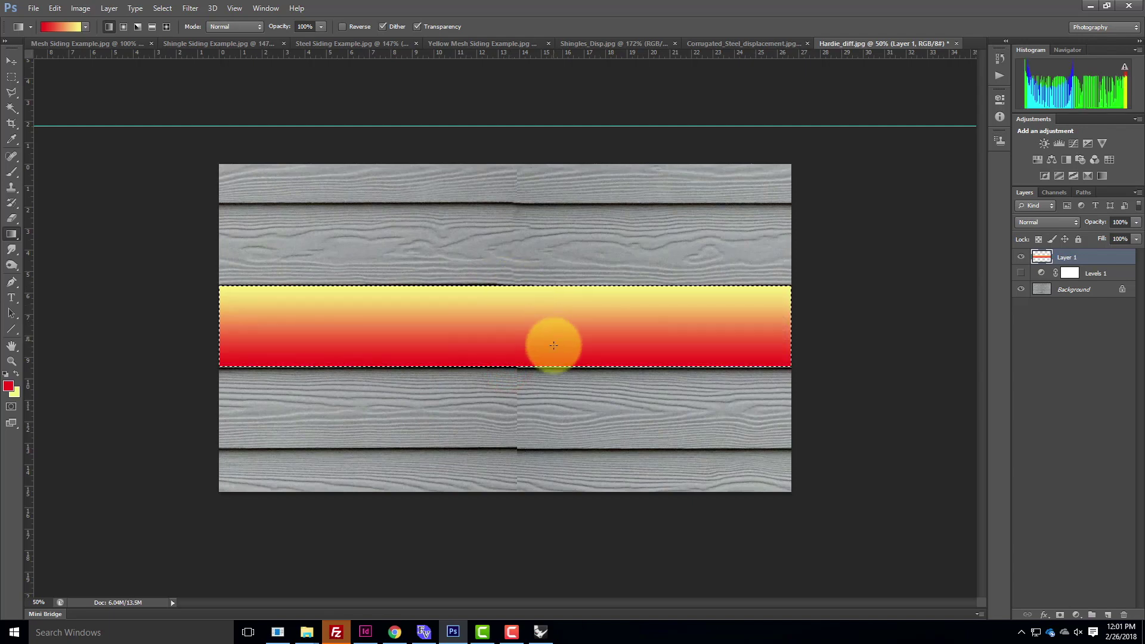
Set the foreground to black and background to white, and redraw the gradient from the board's bottom edge to its top
left_click(8, 386)
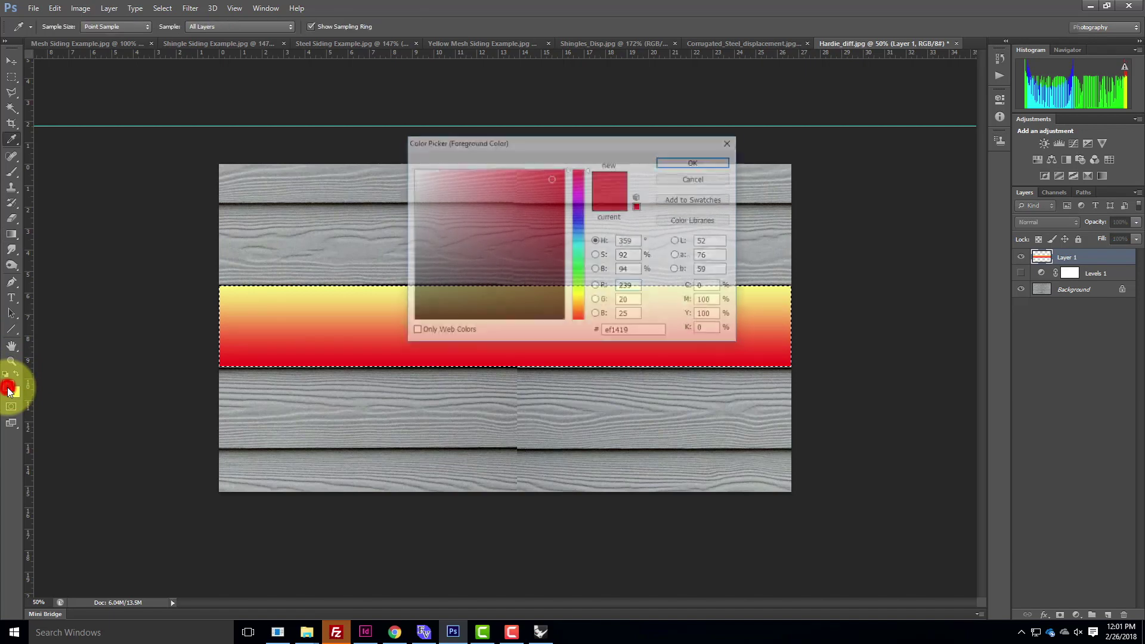
mouse_move(492, 195)
left_mouse_down()
mouse_move(478, 191)
mouse_move(383, 327)
left_mouse_up()
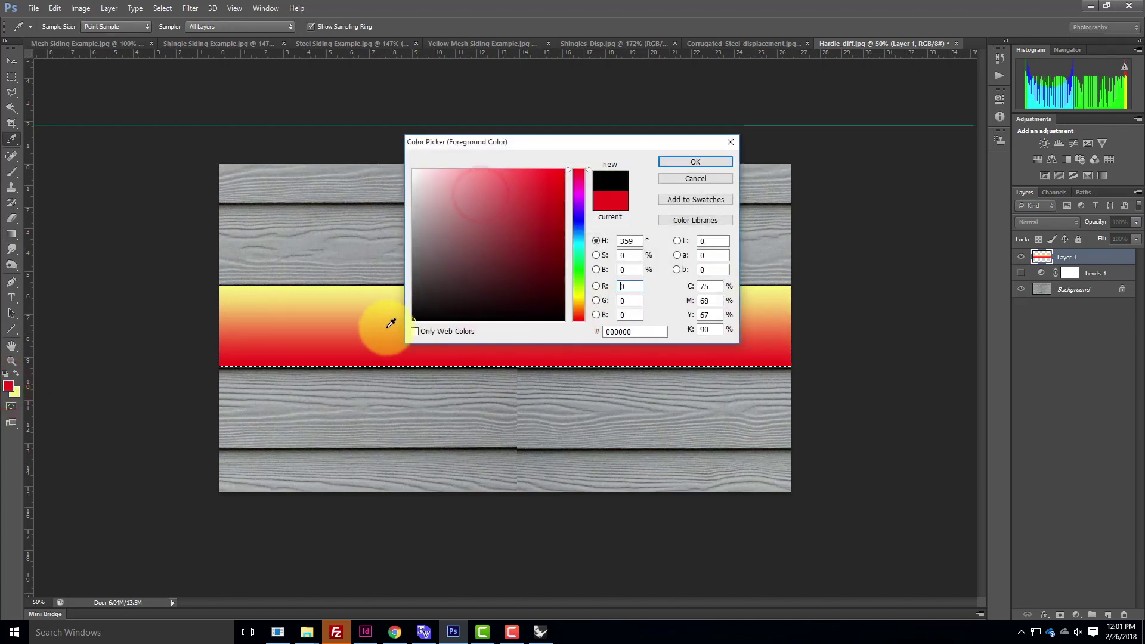
left_click(693, 162)
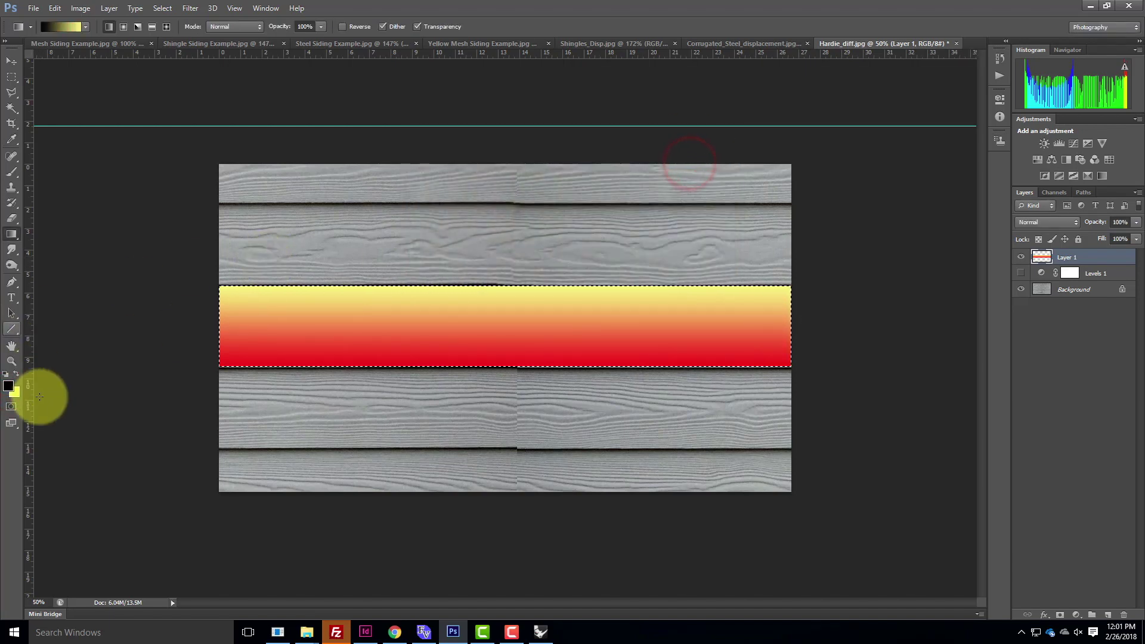
left_click(13, 394)
left_click_drag(449, 199, 384, 148)
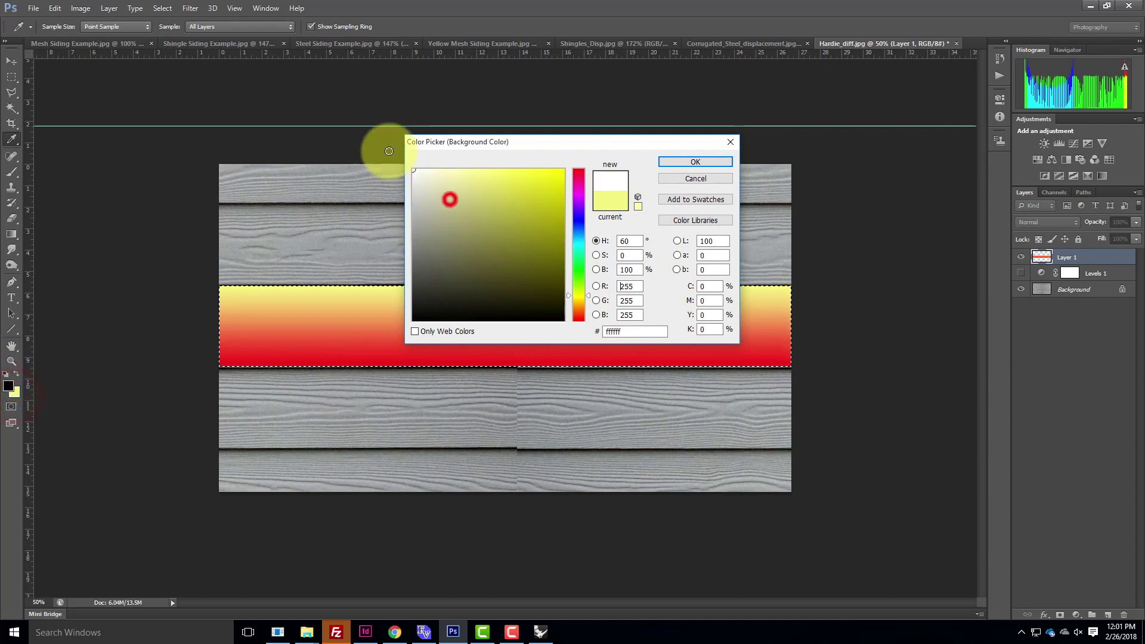
left_click(678, 161)
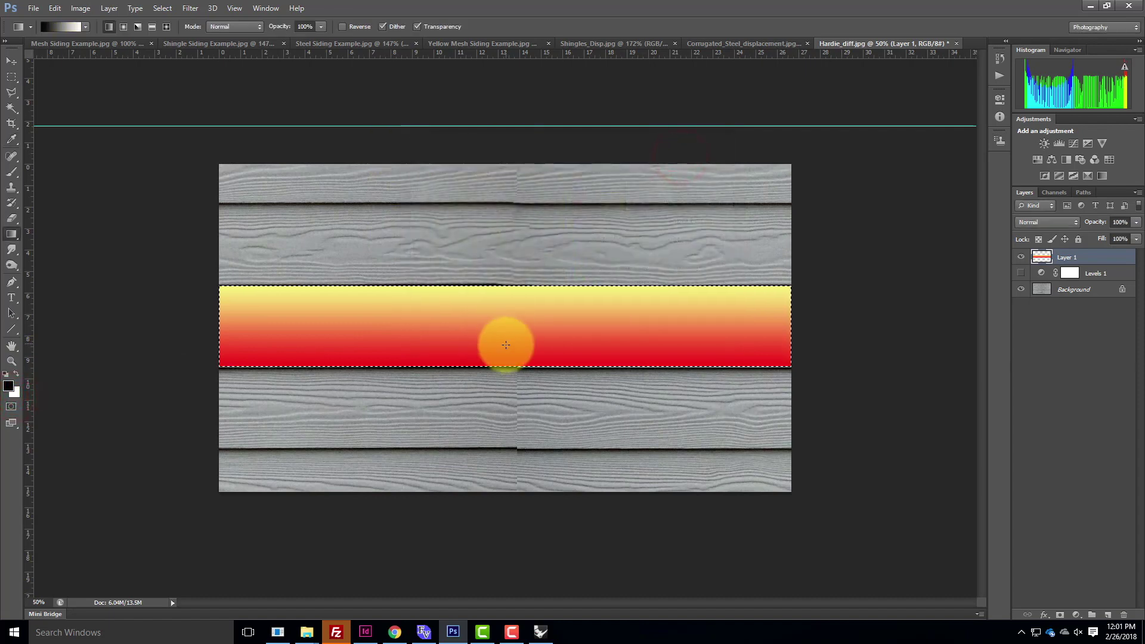
left_click_drag(505, 366, 504, 286)
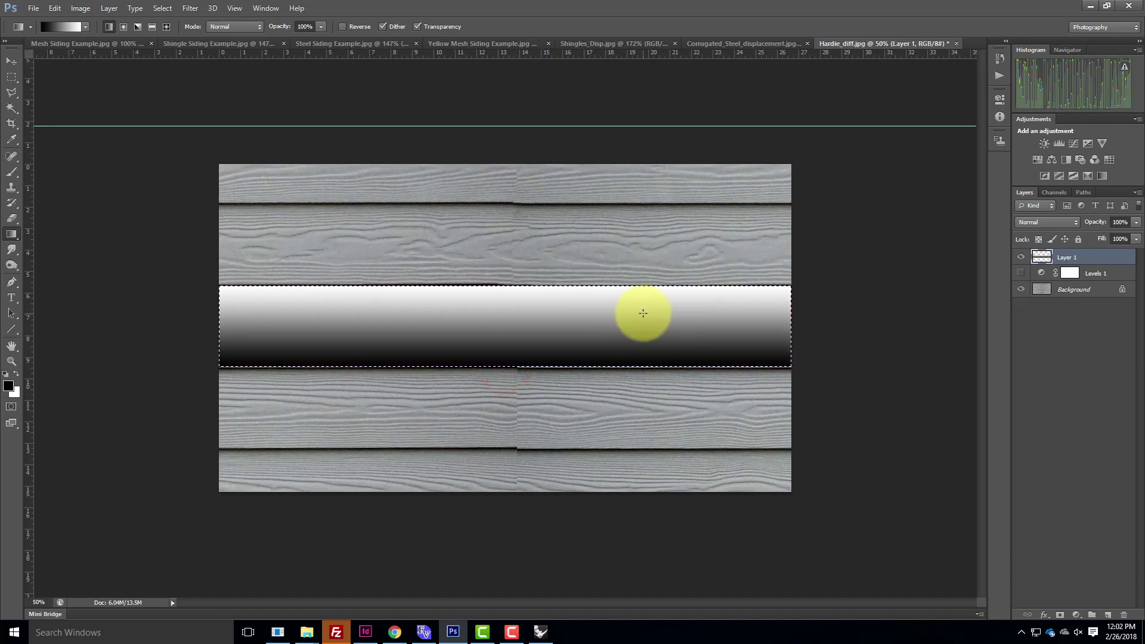
Copy the black-to-white gradient band and paste two copies, aligning them over the two boards below it
left_click(11, 75)
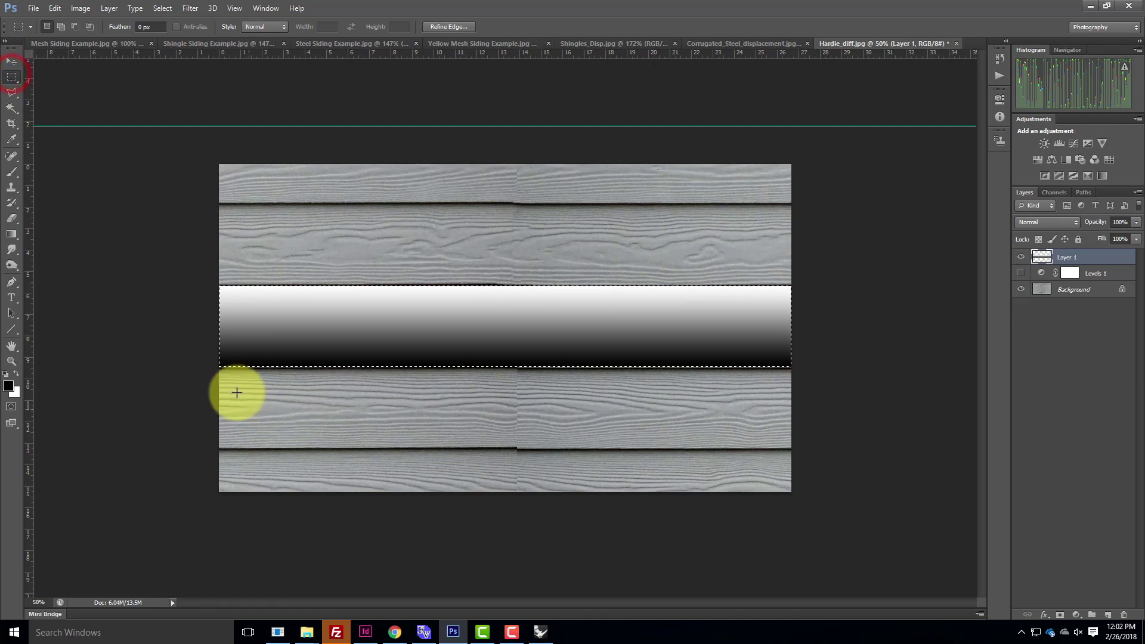
key("ctrl+c")
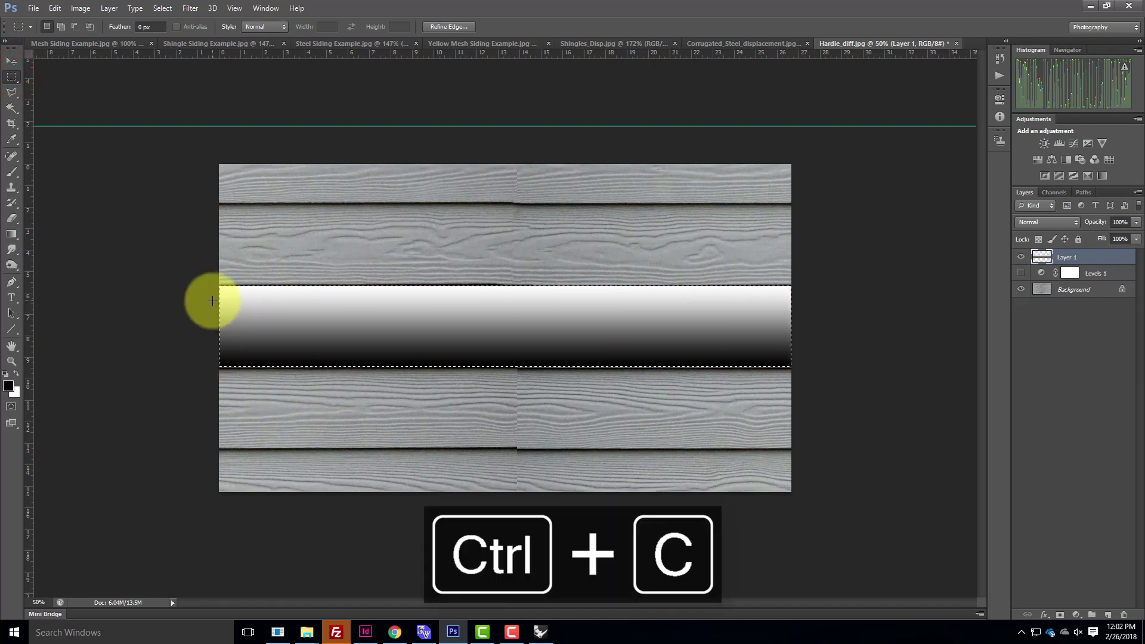
key("ctrl+v")
left_click(12, 61)
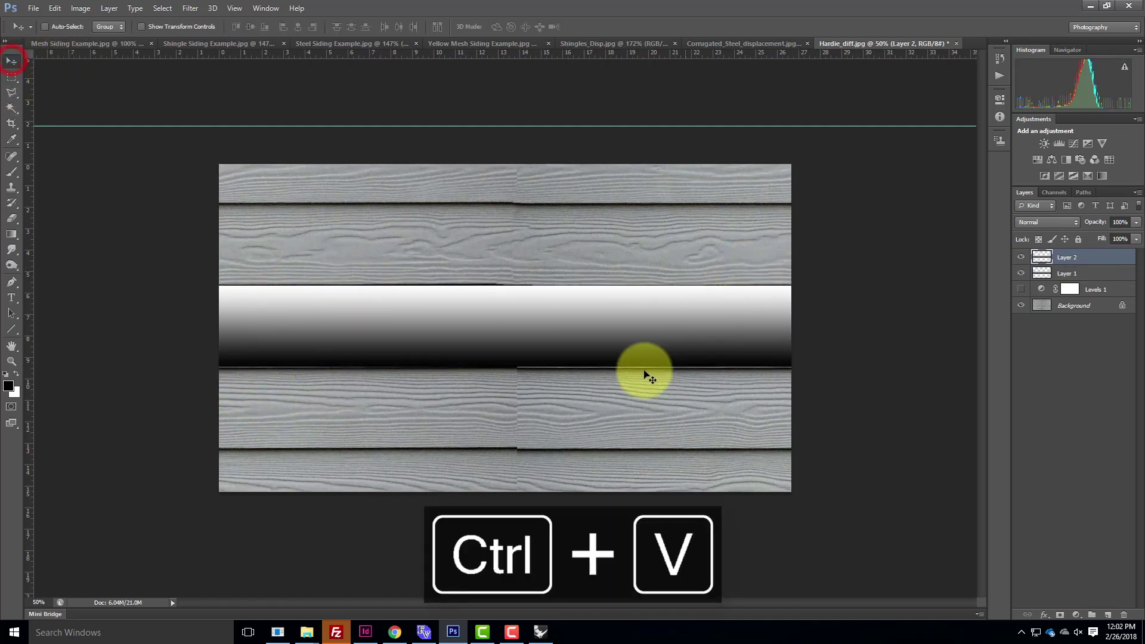
left_click_drag(549, 325, 551, 410)
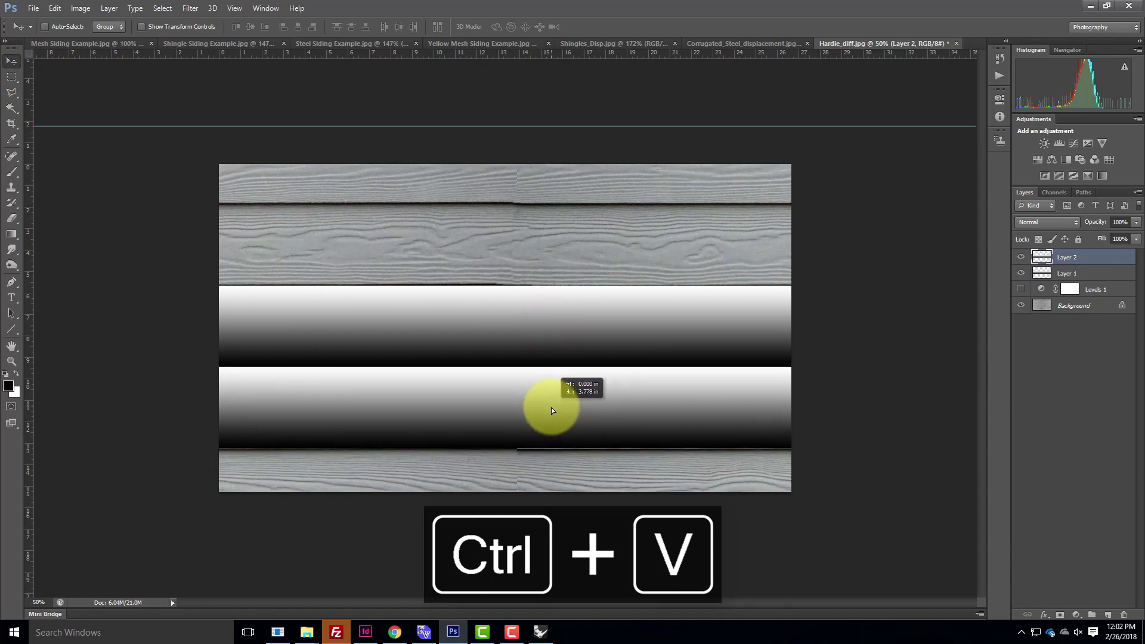
key("ctrl+v")
left_click_drag(484, 340, 486, 502)
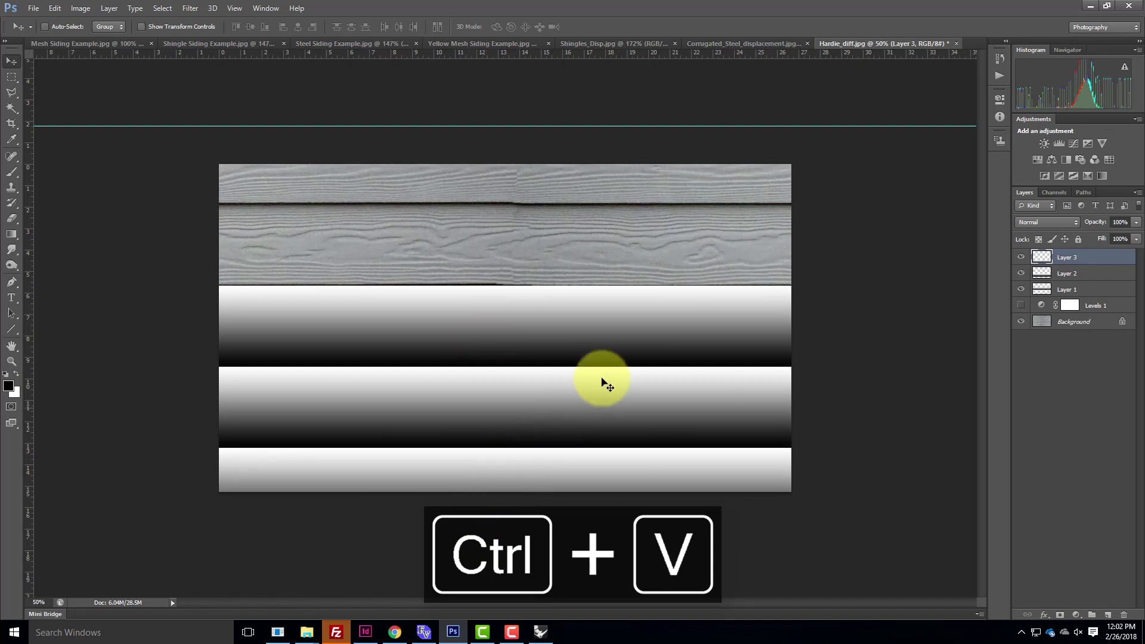
Paste two more gradient bands and align them over the two boards above the original band
key("ctrl+v")
left_click_drag(504, 327, 503, 245)
key("ctrl+v")
left_click_drag(500, 357, 495, 192)
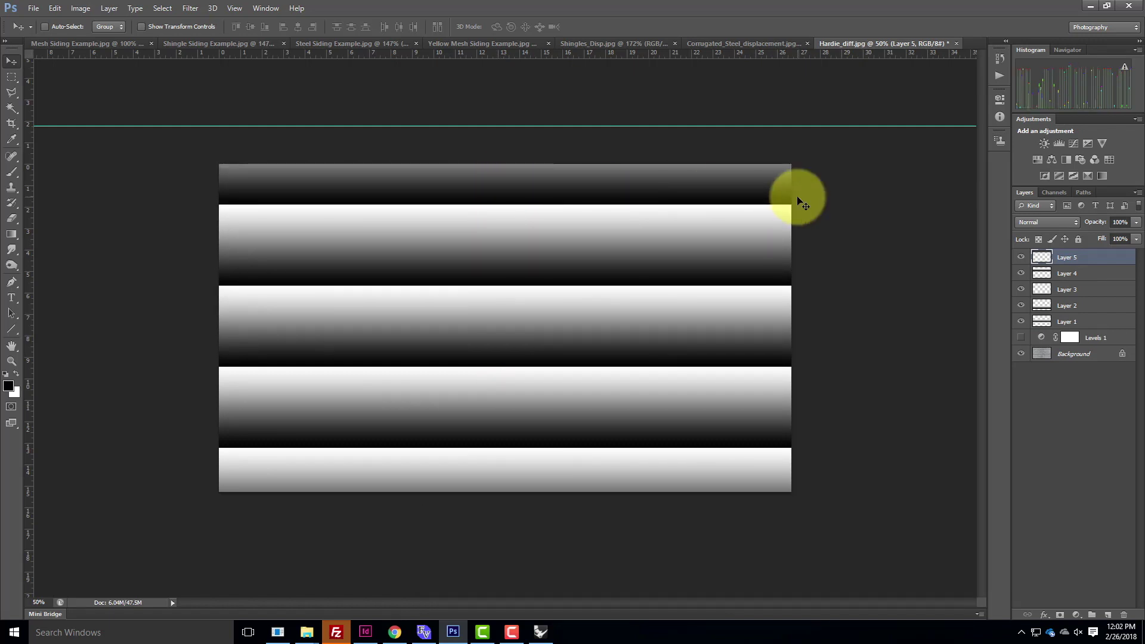
Save the layered gradient image as a Photoshop file named Hardie_disp, keeping Maximize Compatibility on
left_click(32, 7)
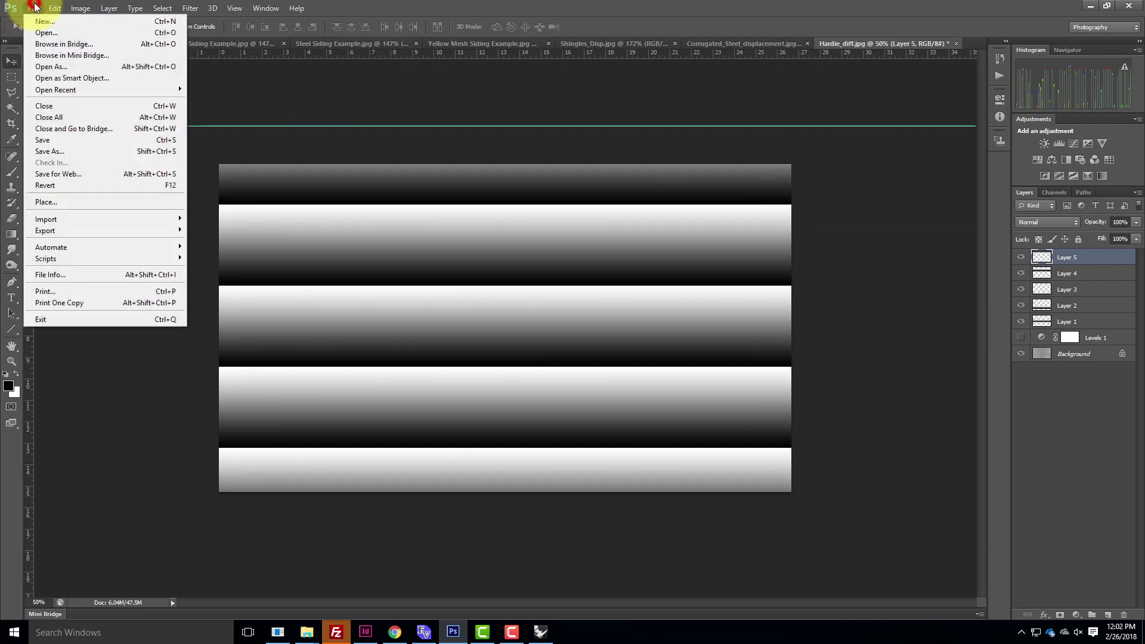
left_click(50, 150)
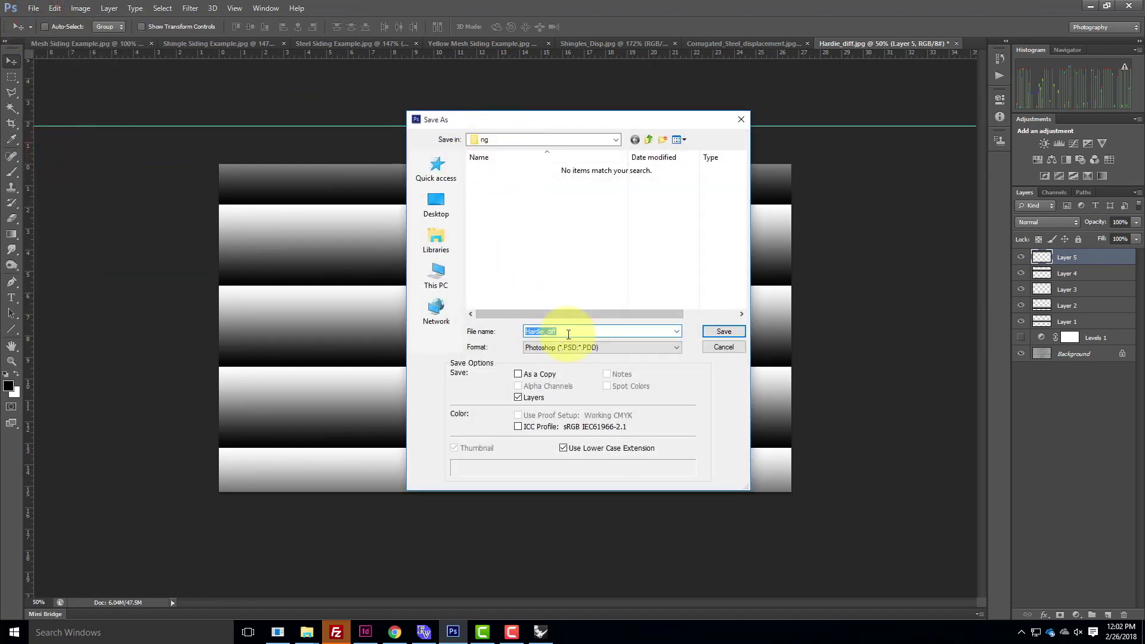
left_click(567, 333)
key("BackSpace")
key("BackSpace")
key("BackSpace")
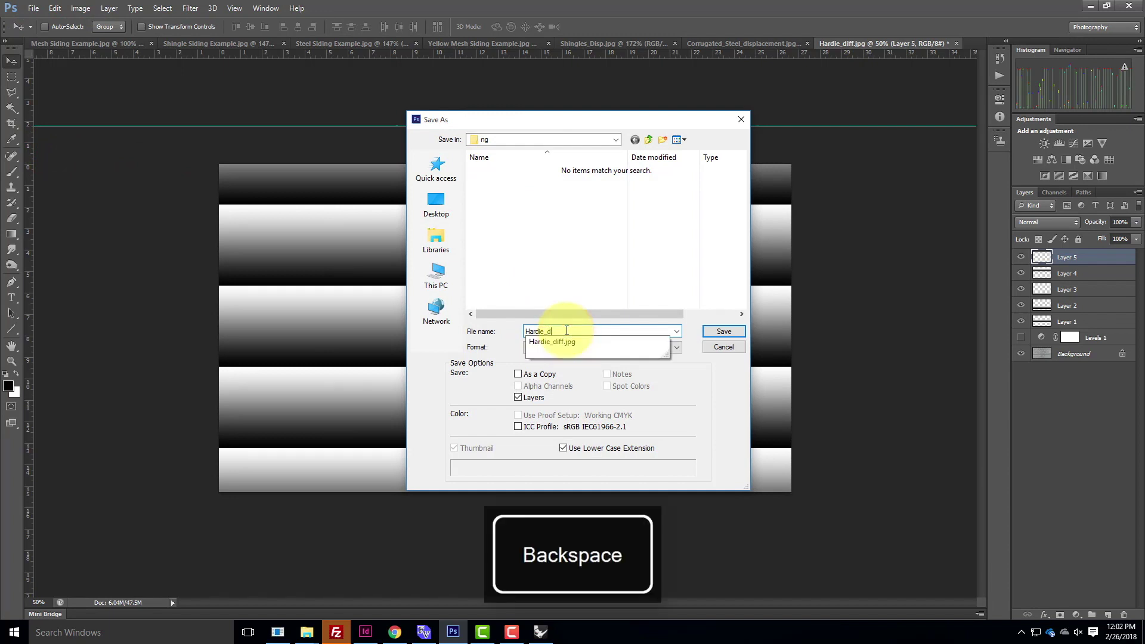
type("isp")
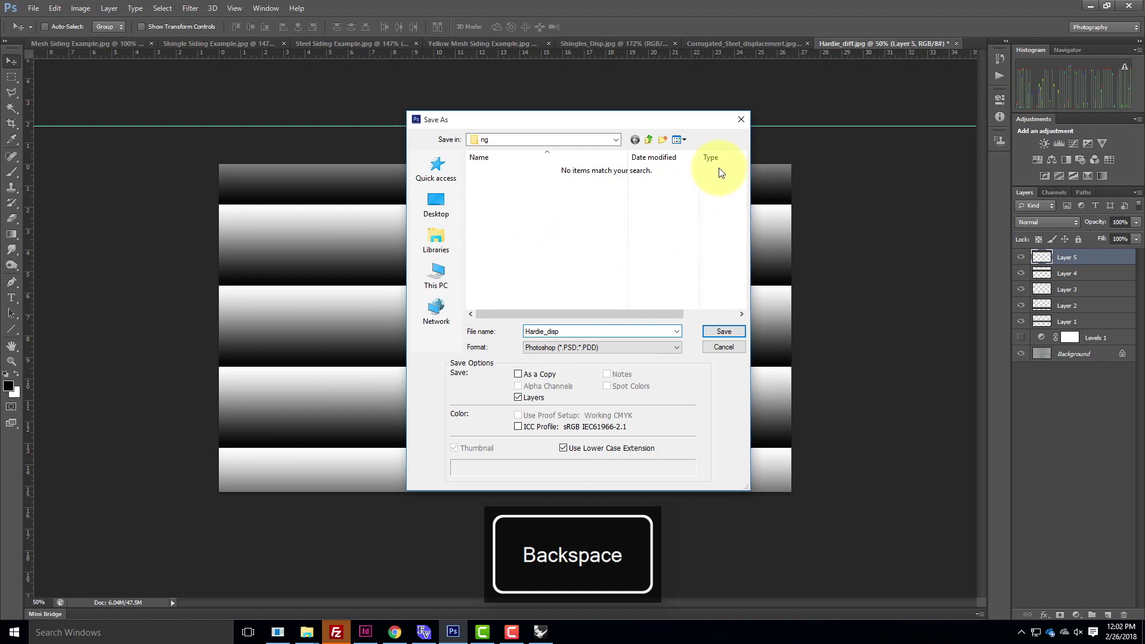
left_click(723, 335)
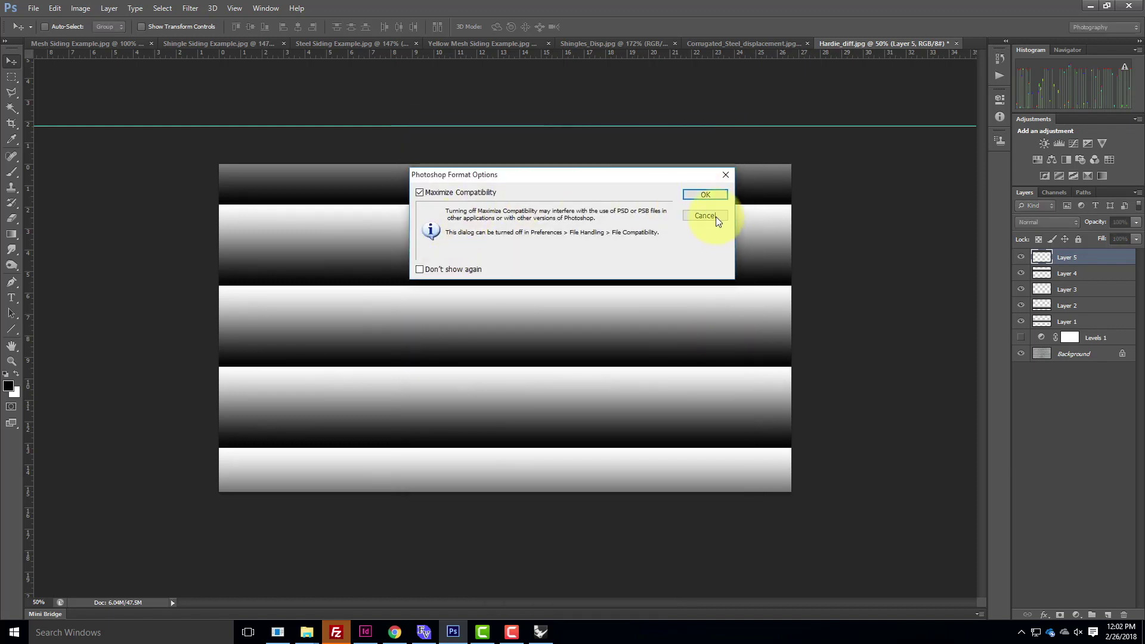
left_click(717, 195)
Save the gradient displacement image as a JPEG named Hardie_disp in the ng folder, keeping Maximum quality
left_click(36, 9)
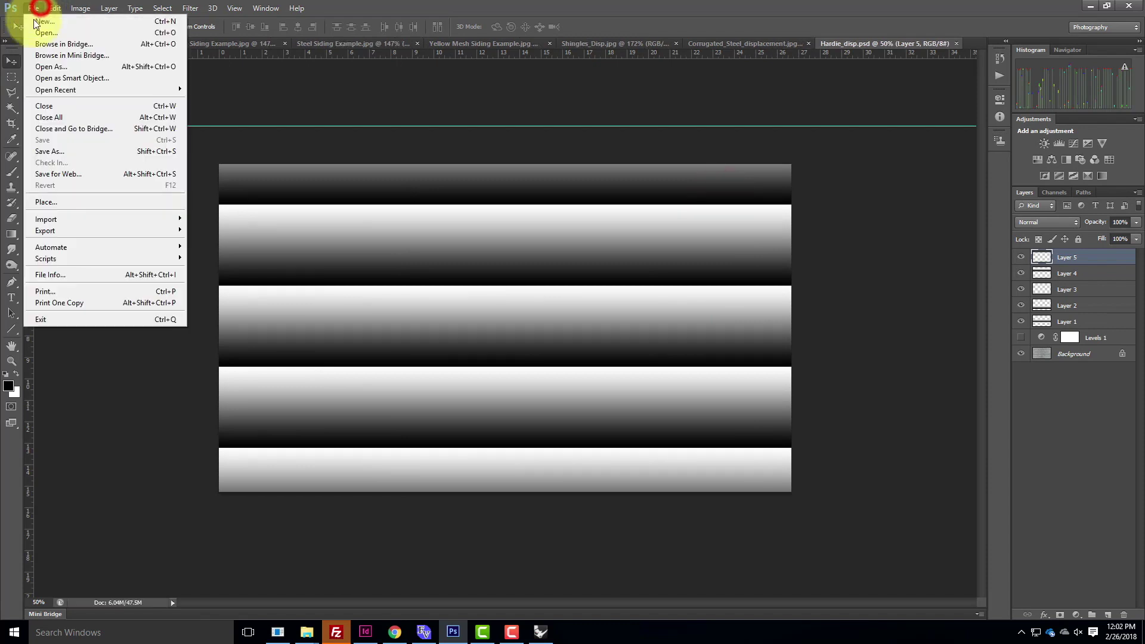
left_click(46, 149)
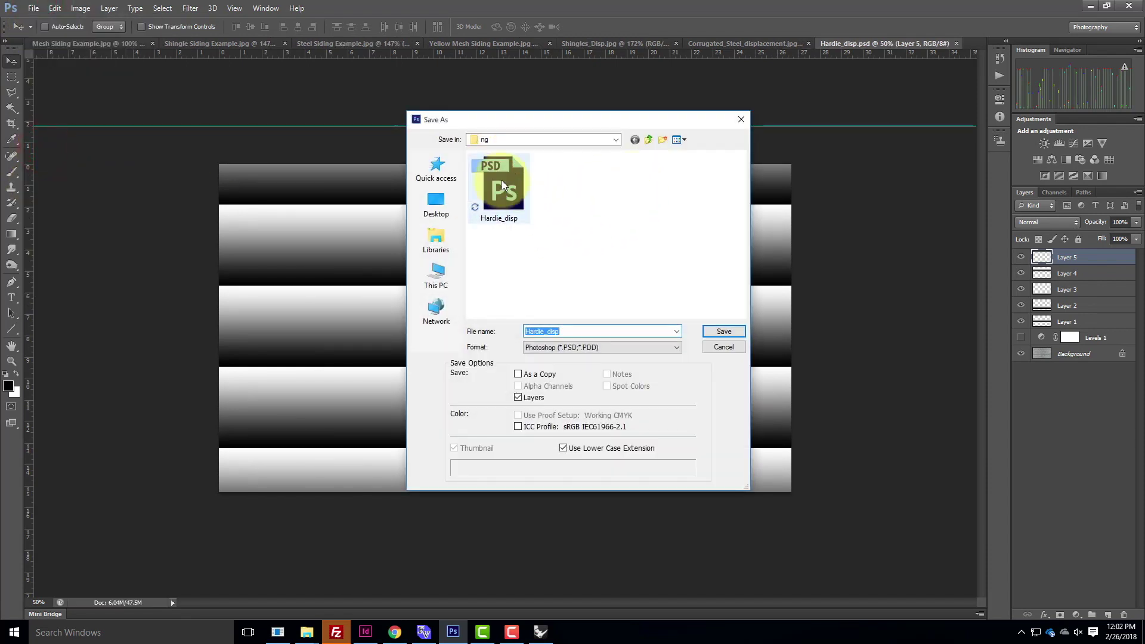
left_click(609, 347)
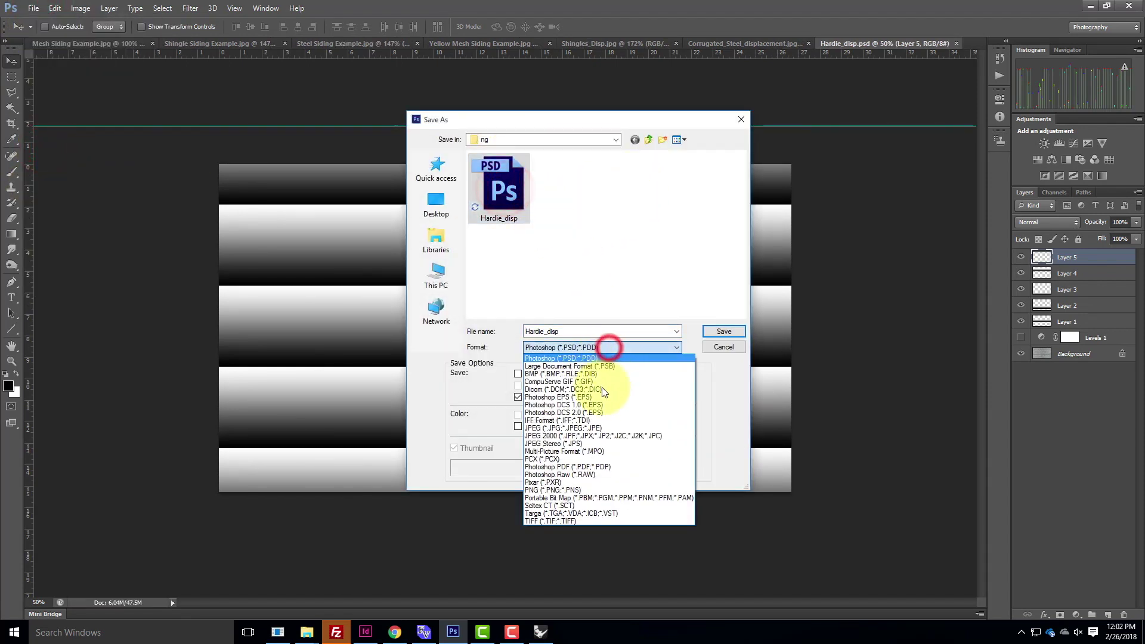
left_click(594, 428)
left_click(724, 332)
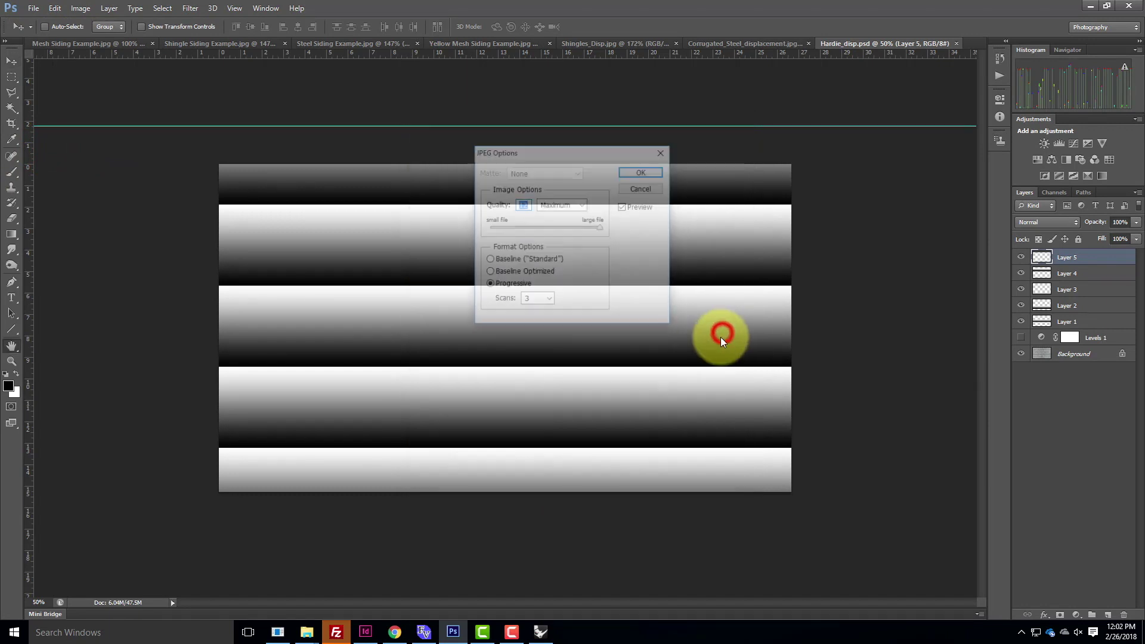
left_click(650, 172)
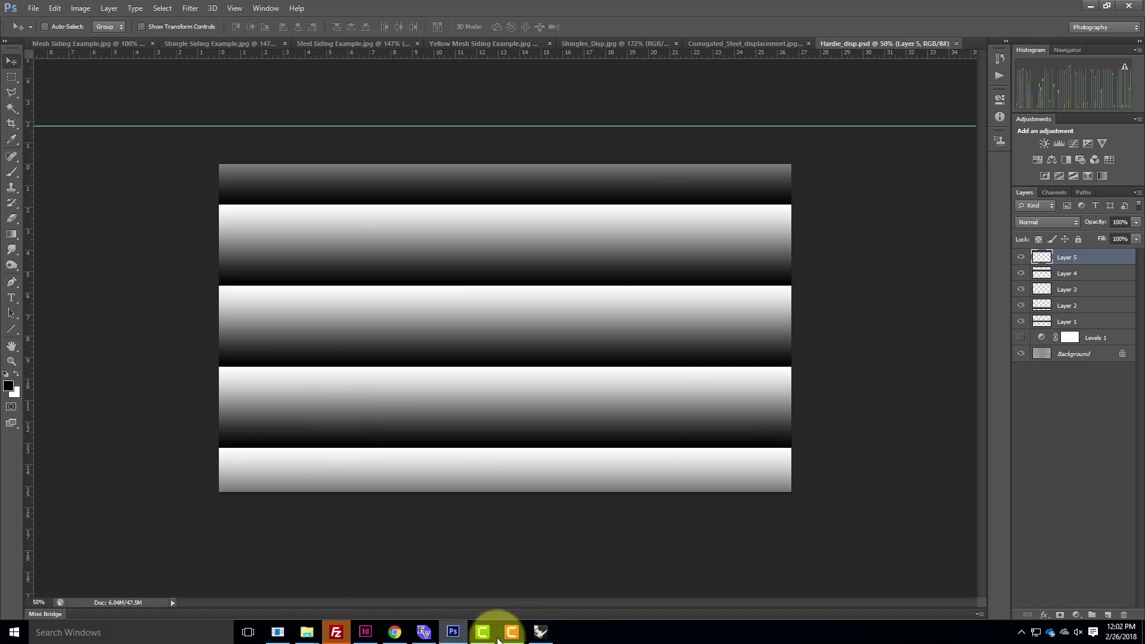
Switch to Rhinoceros and create a standard V-Ray material named Hardie Siding in the scene materials
left_click(541, 632)
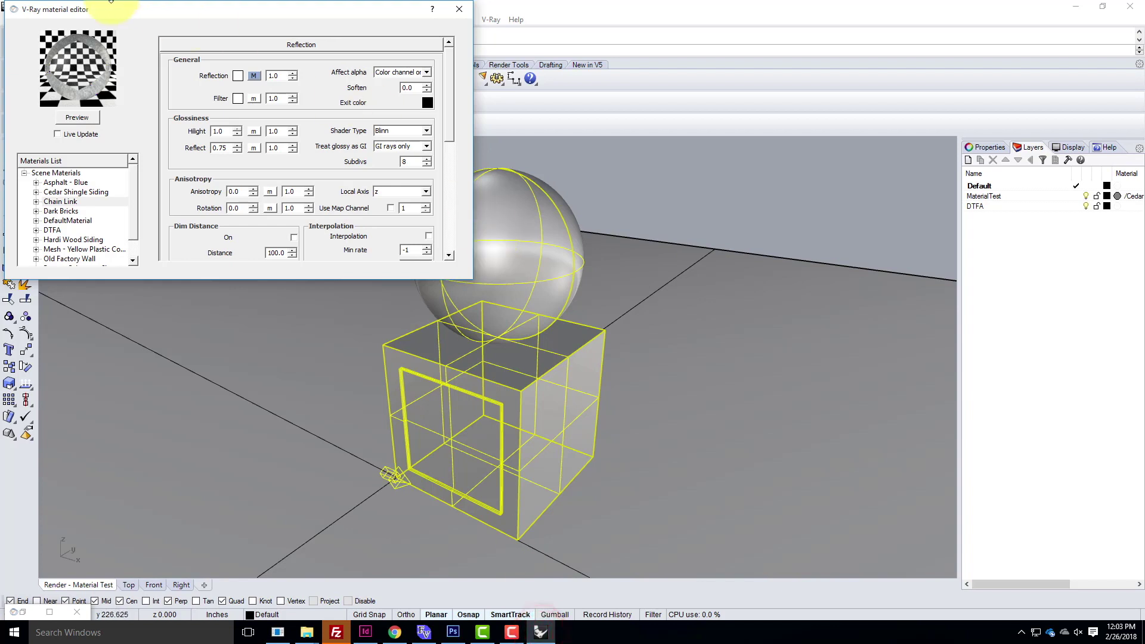
left_click_drag(108, 15, 264, 35)
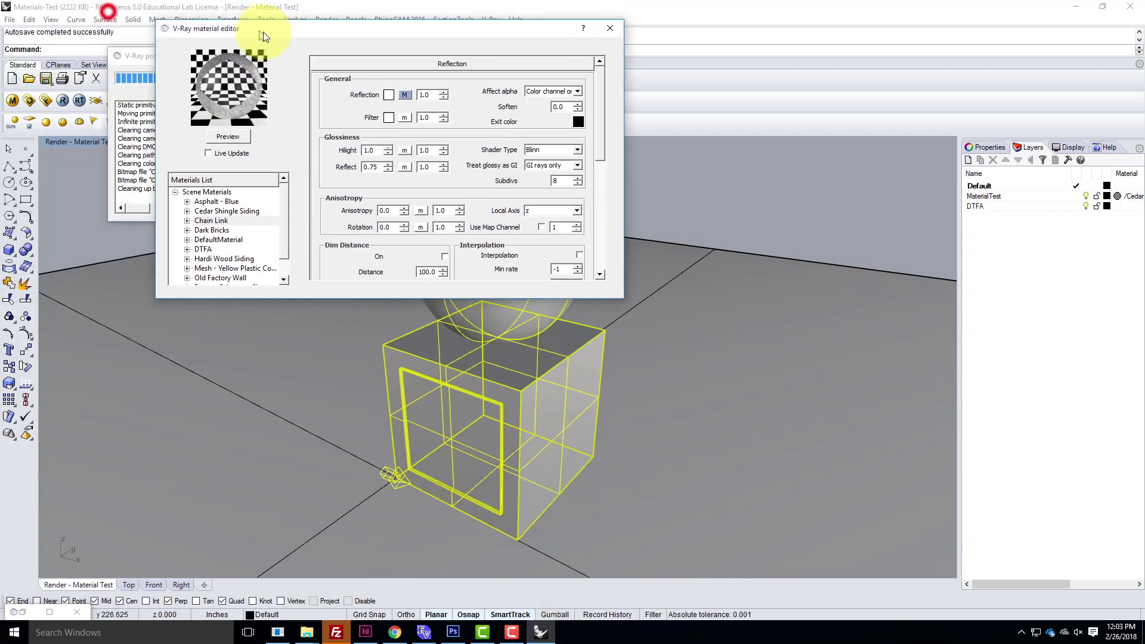
left_click(213, 195)
right_click(214, 195)
mouse_move(255, 204)
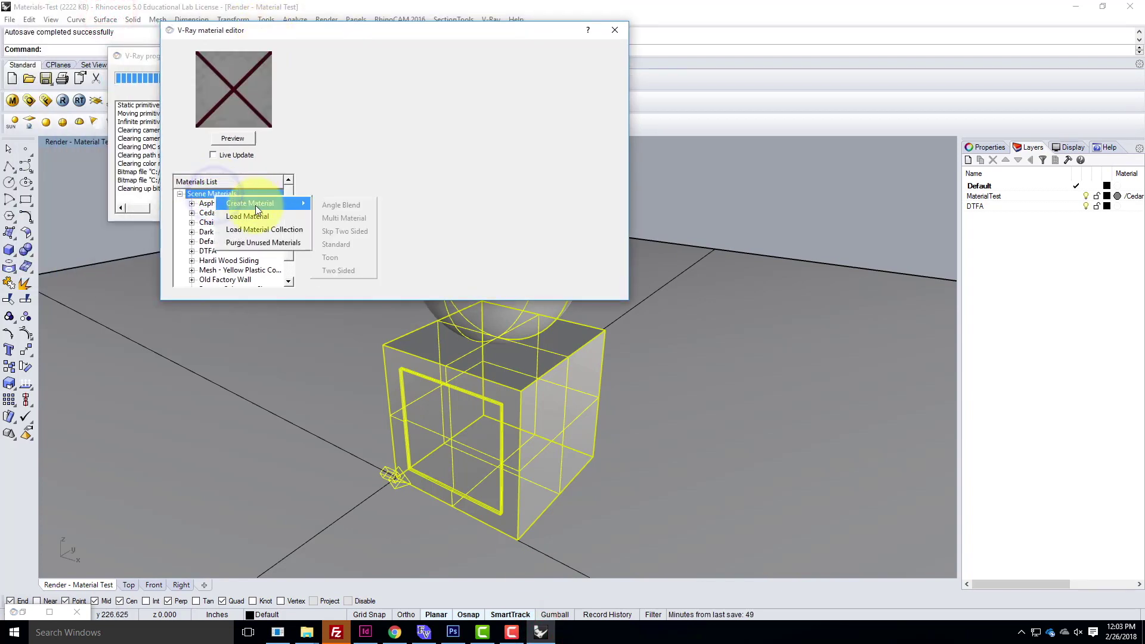
left_click(345, 244)
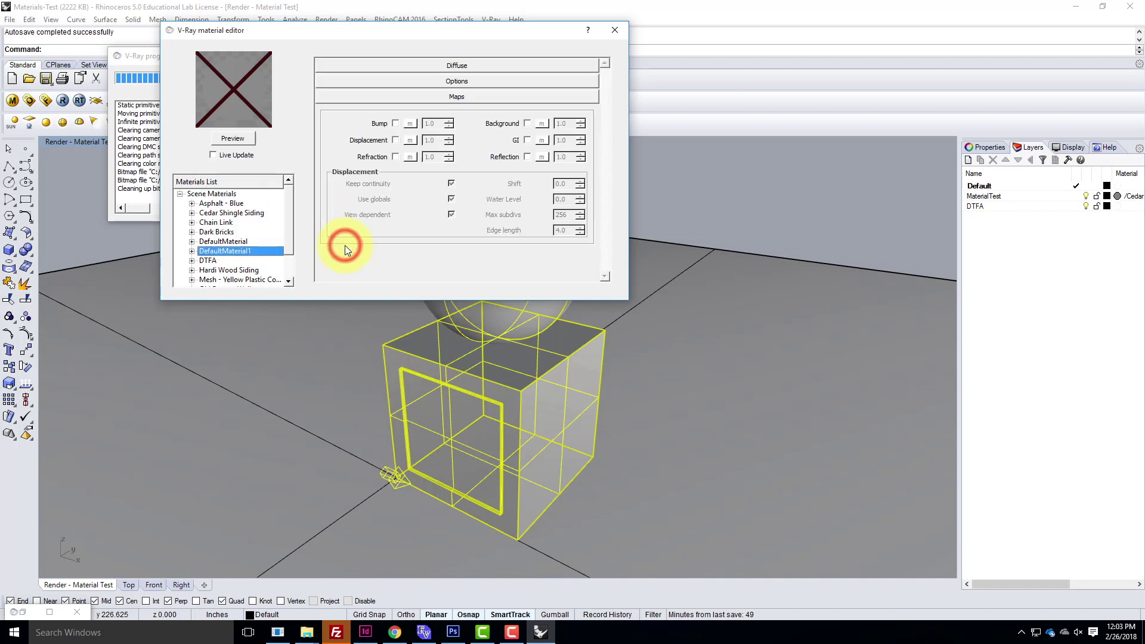
double_click(230, 252)
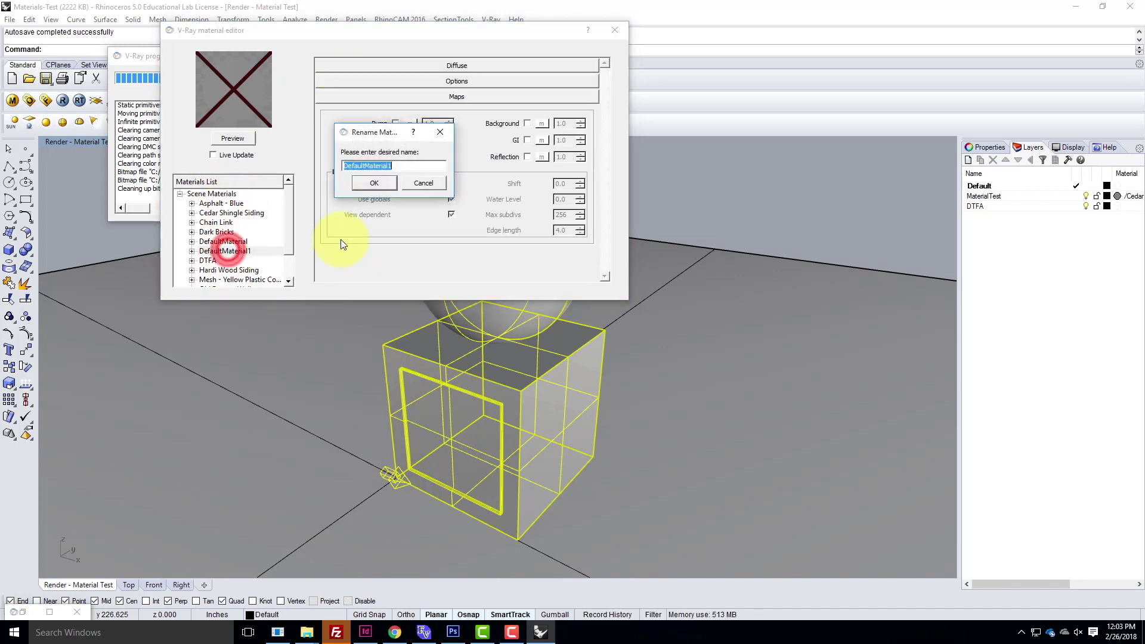
type("Hardie Siding")
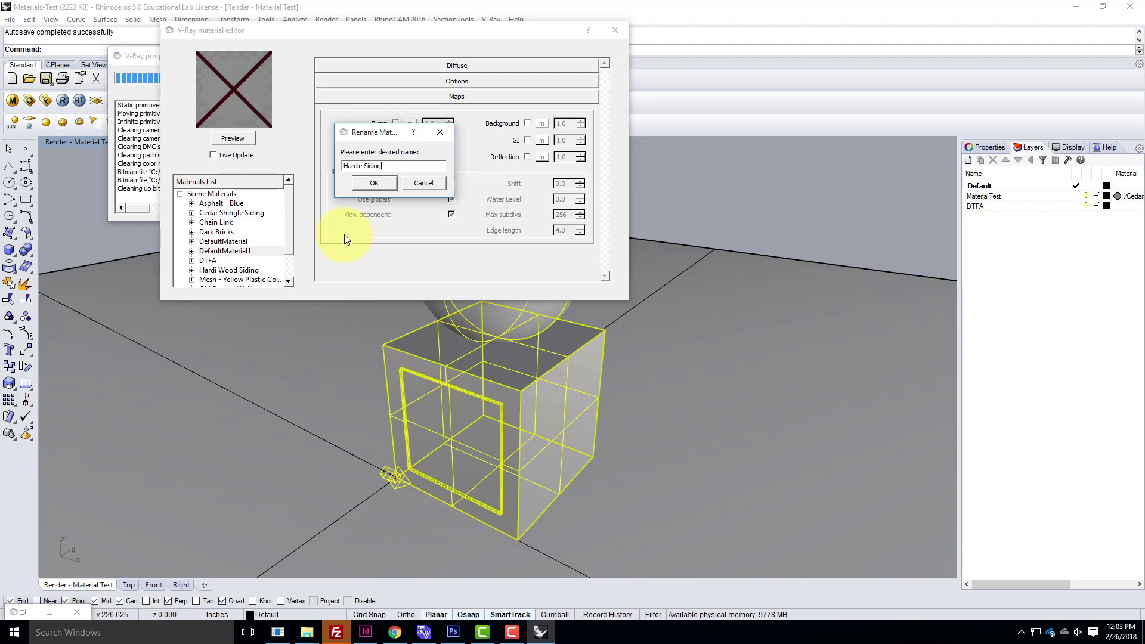
left_click(356, 181)
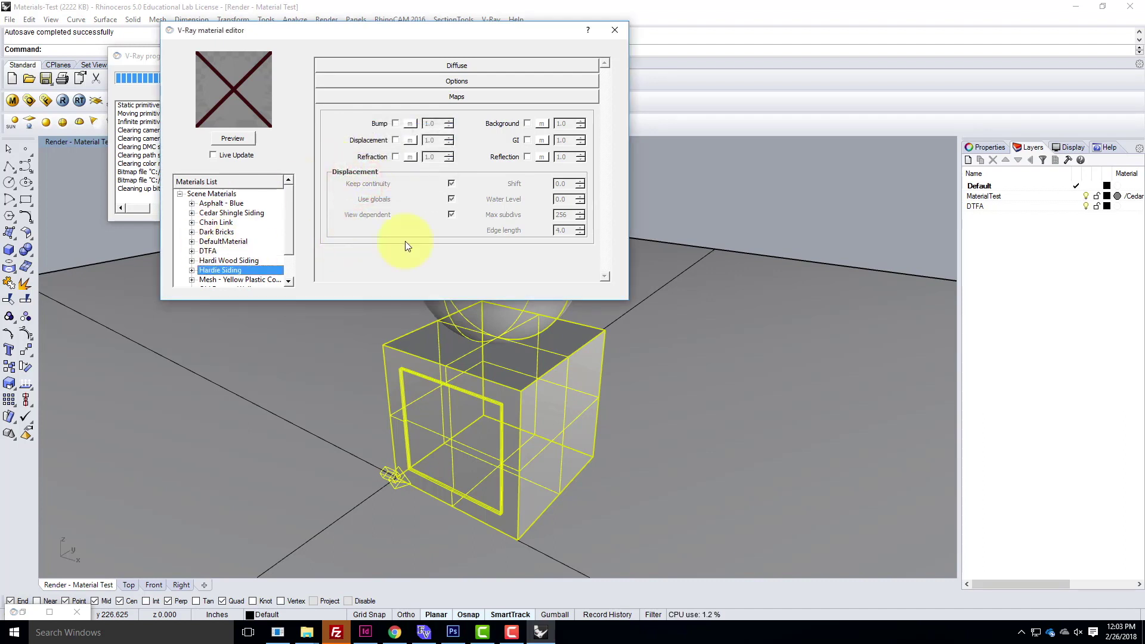
Assign a TexBitmap texture to the diffuse color of the Hardie Siding material
left_click(463, 62)
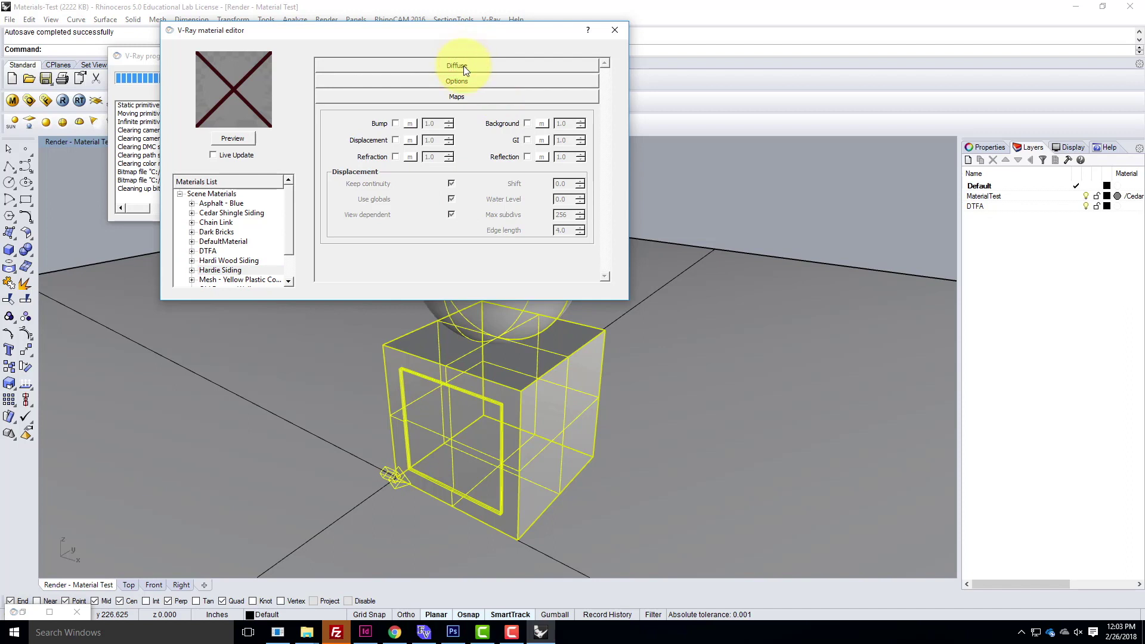
left_click(432, 63)
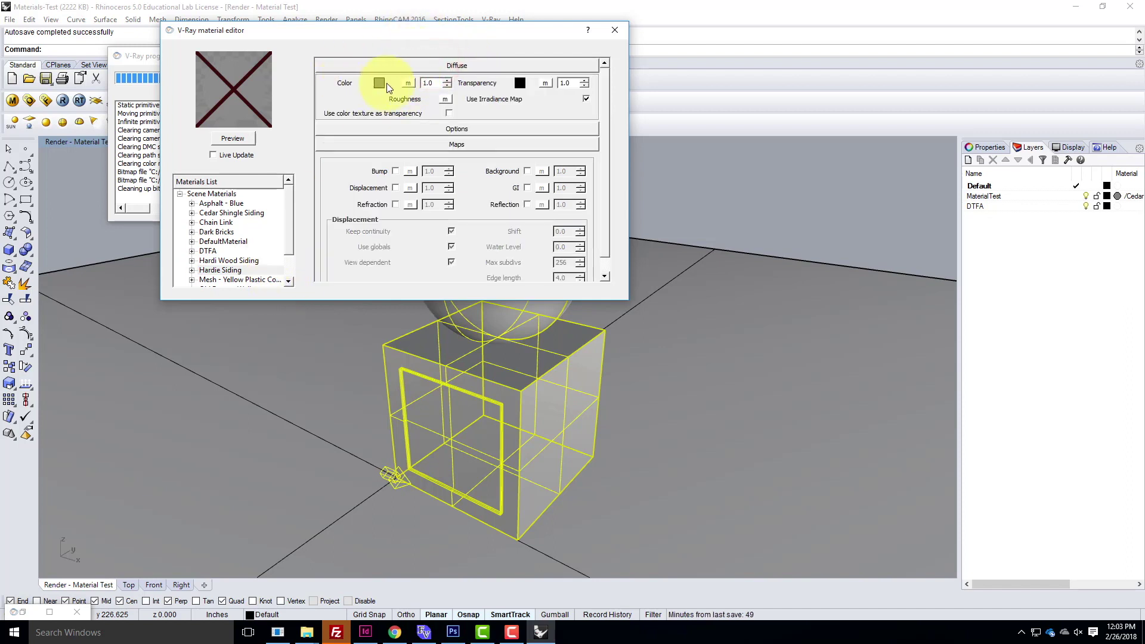
left_click(409, 83)
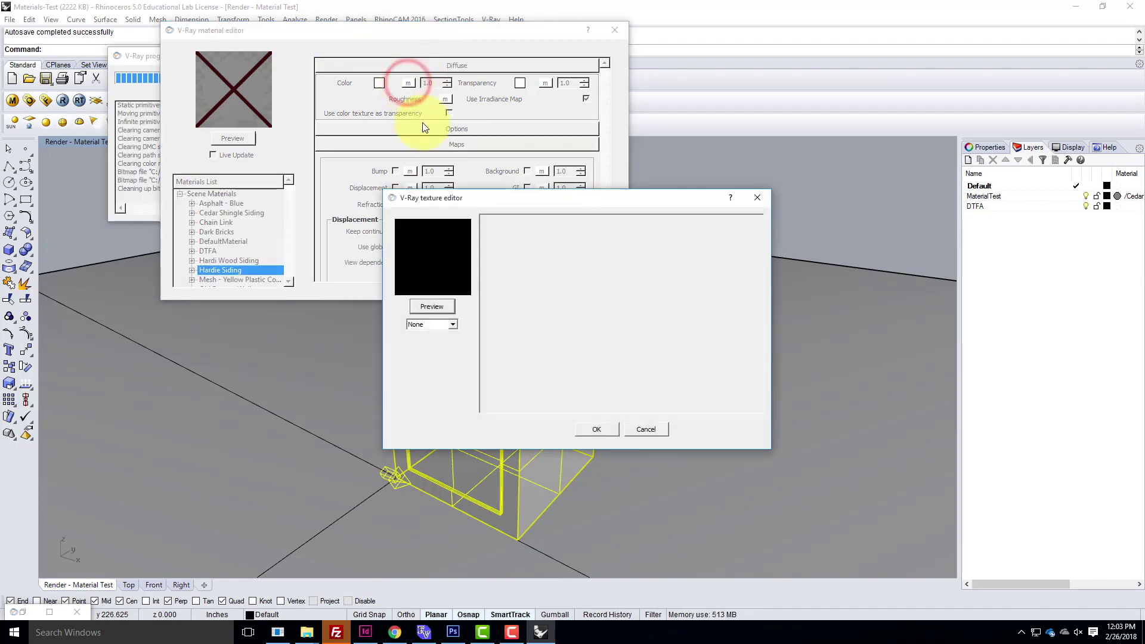
left_click(447, 322)
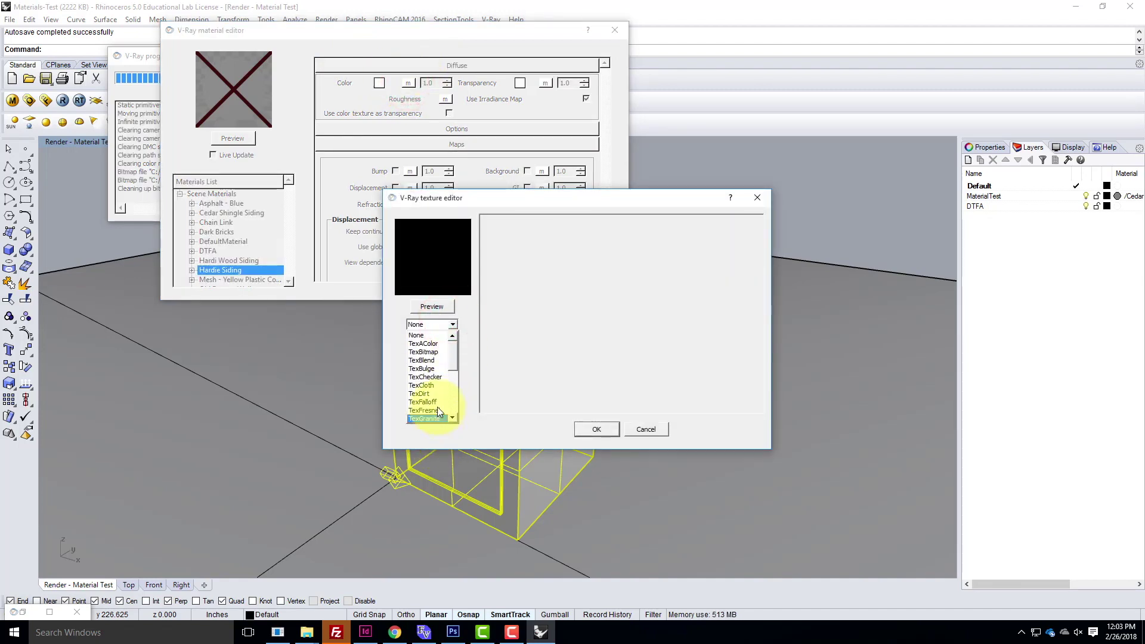
left_click(431, 353)
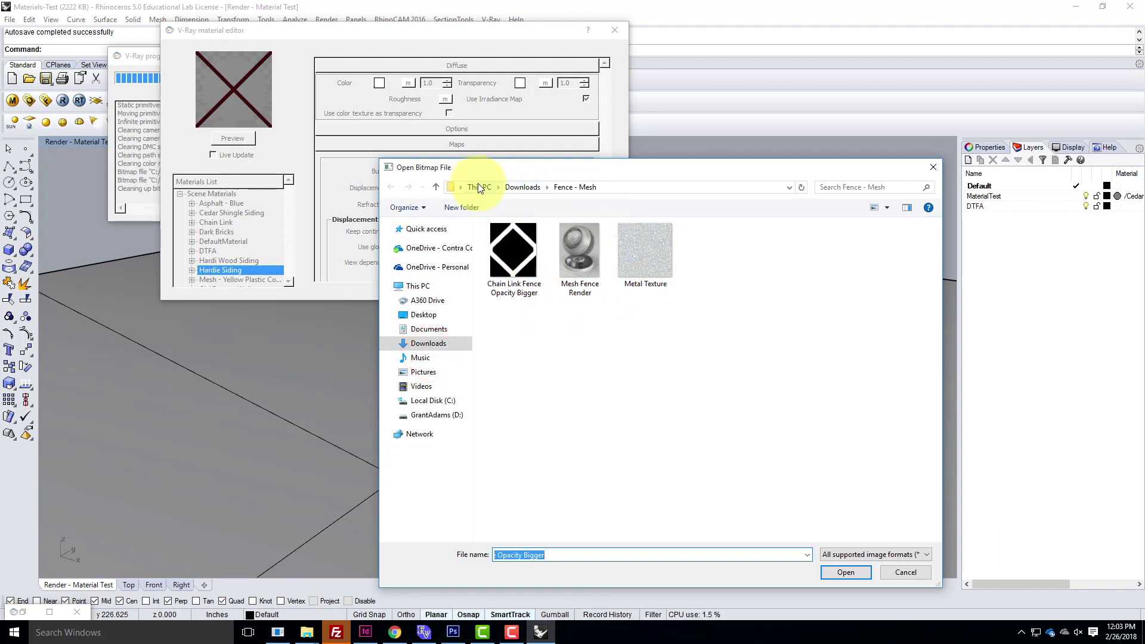
Load Hardie_diff from the Ex210 > S2018 > ng exercise folder as the diffuse bitmap and refresh the material preview
left_click(419, 248)
double_click(513, 279)
double_click(511, 255)
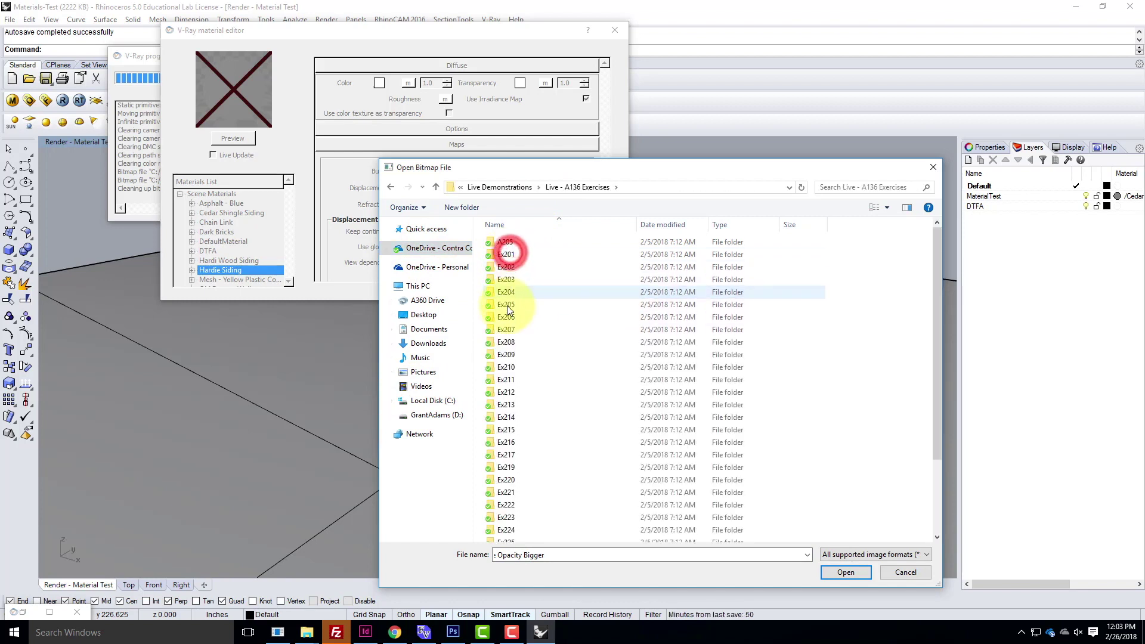
double_click(506, 363)
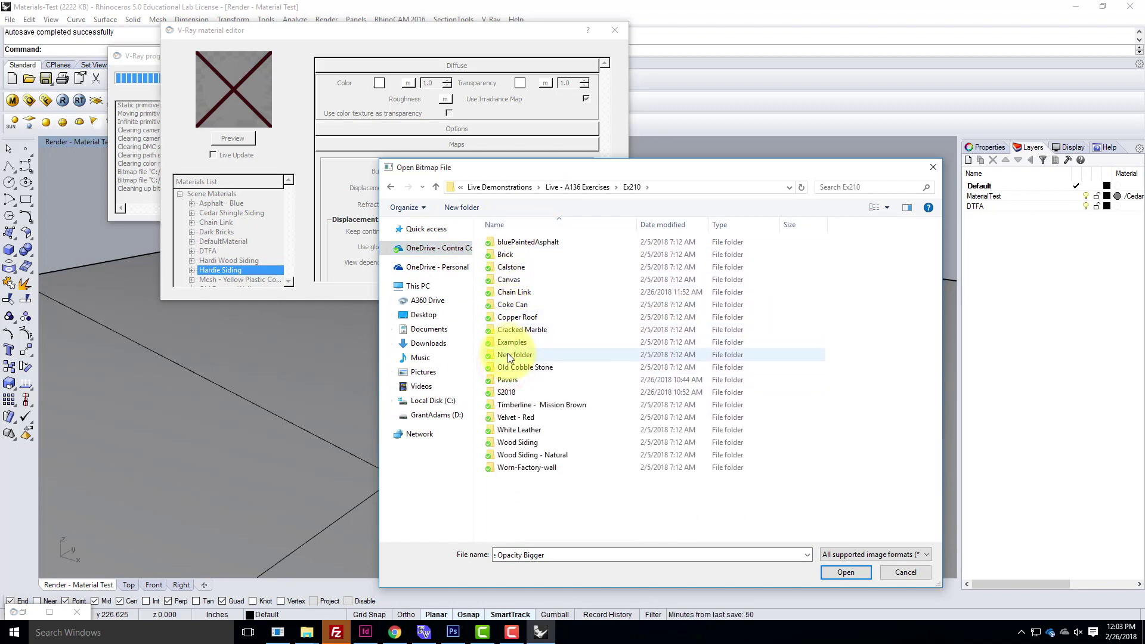
left_click(507, 392)
double_click(508, 392)
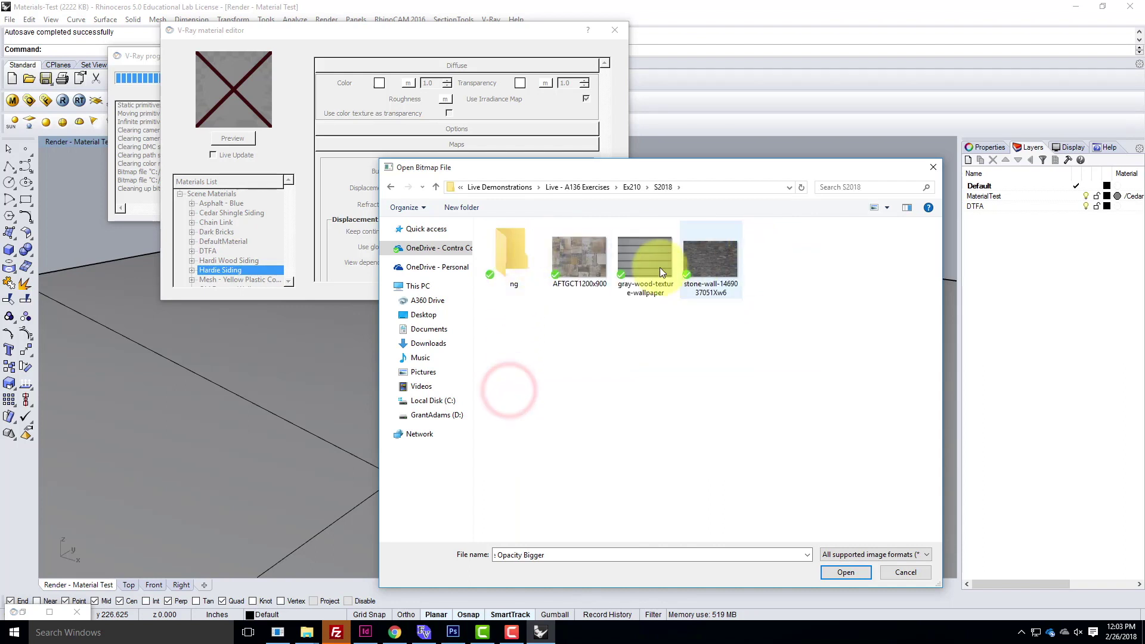
double_click(520, 250)
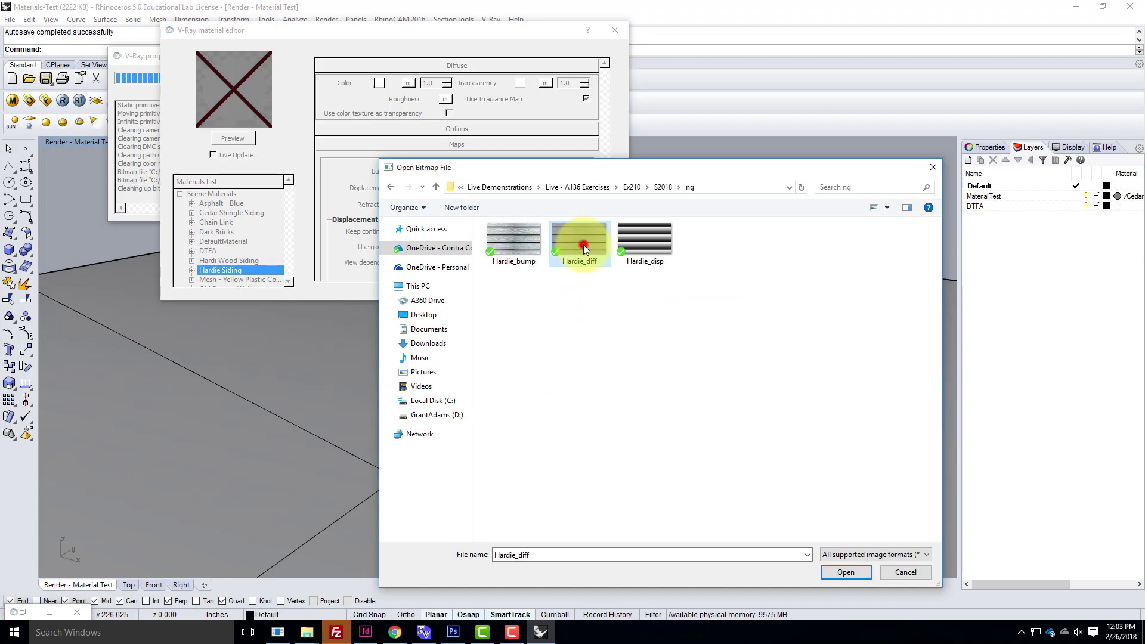
left_click(846, 569)
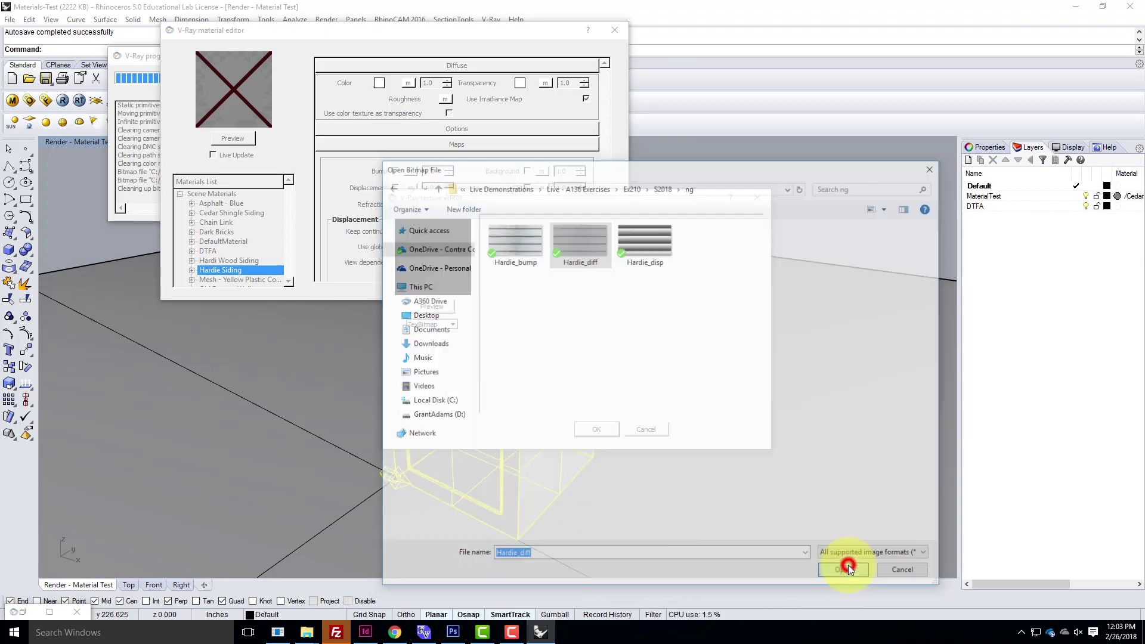
left_click(597, 430)
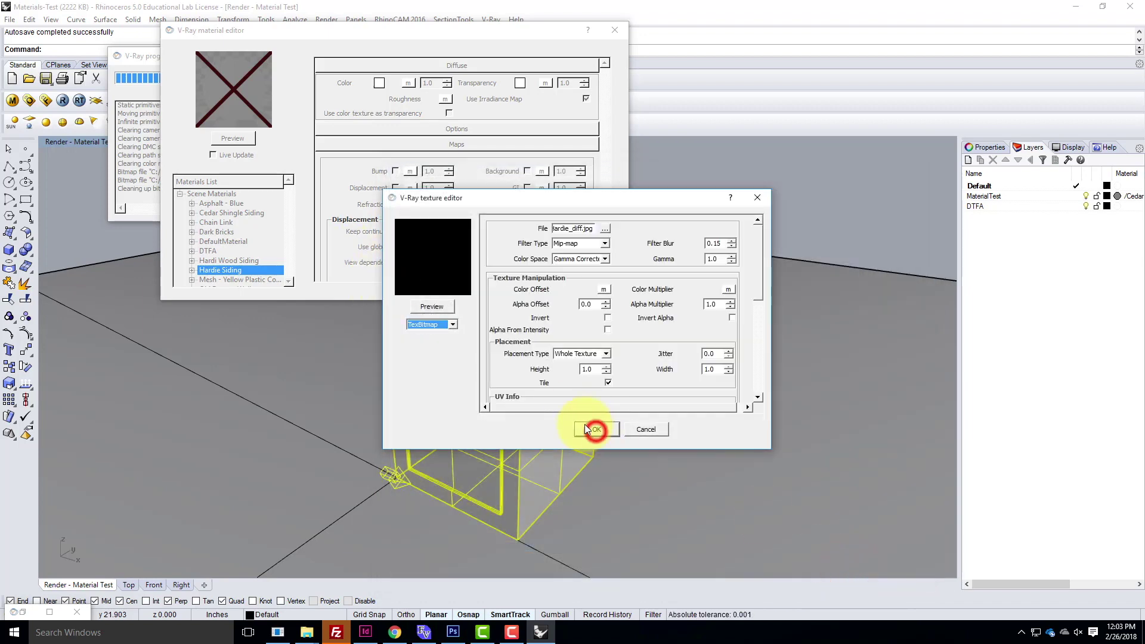
left_click(233, 138)
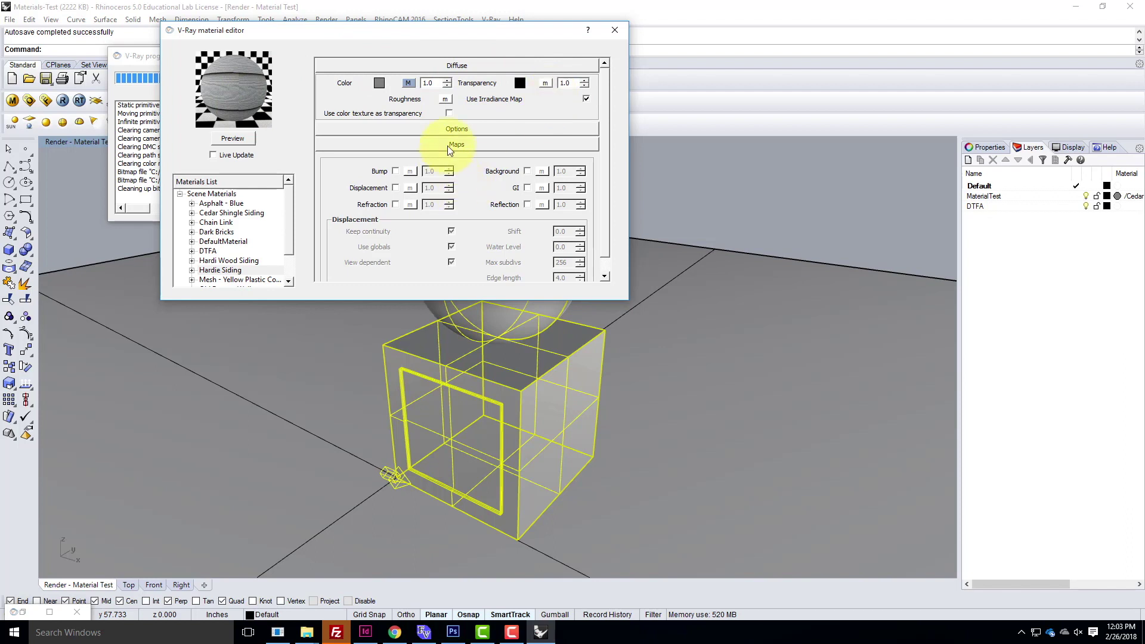
Enable the bump map with a TexBitmap using Hardie_bump, and refresh the material preview
left_click(397, 171)
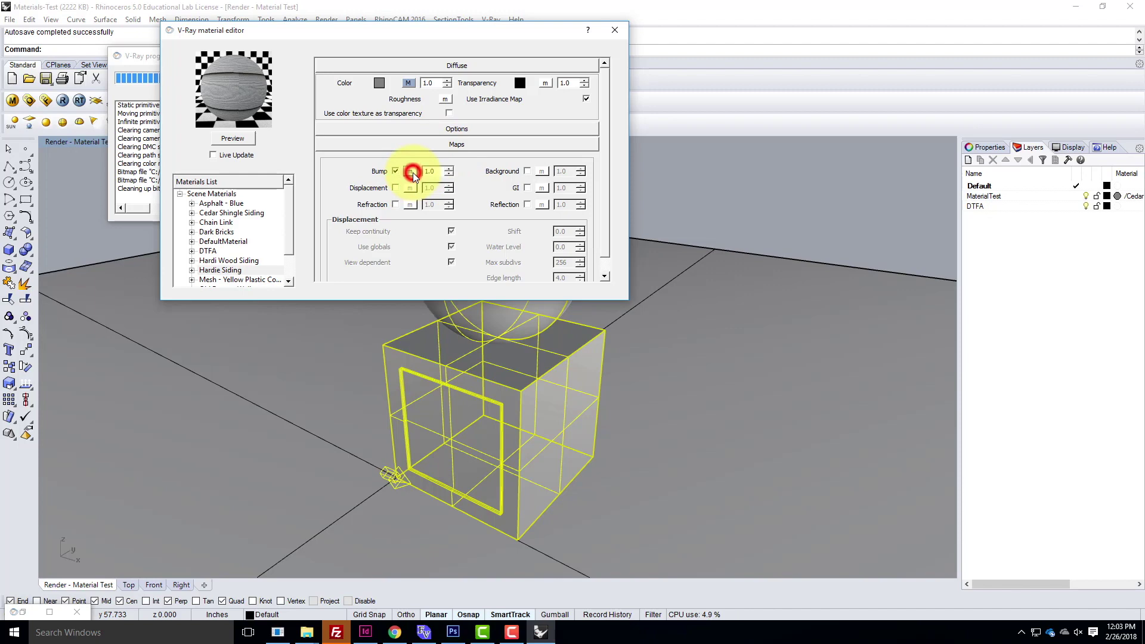
left_click(411, 172)
left_click(429, 324)
left_click(423, 352)
left_click(525, 245)
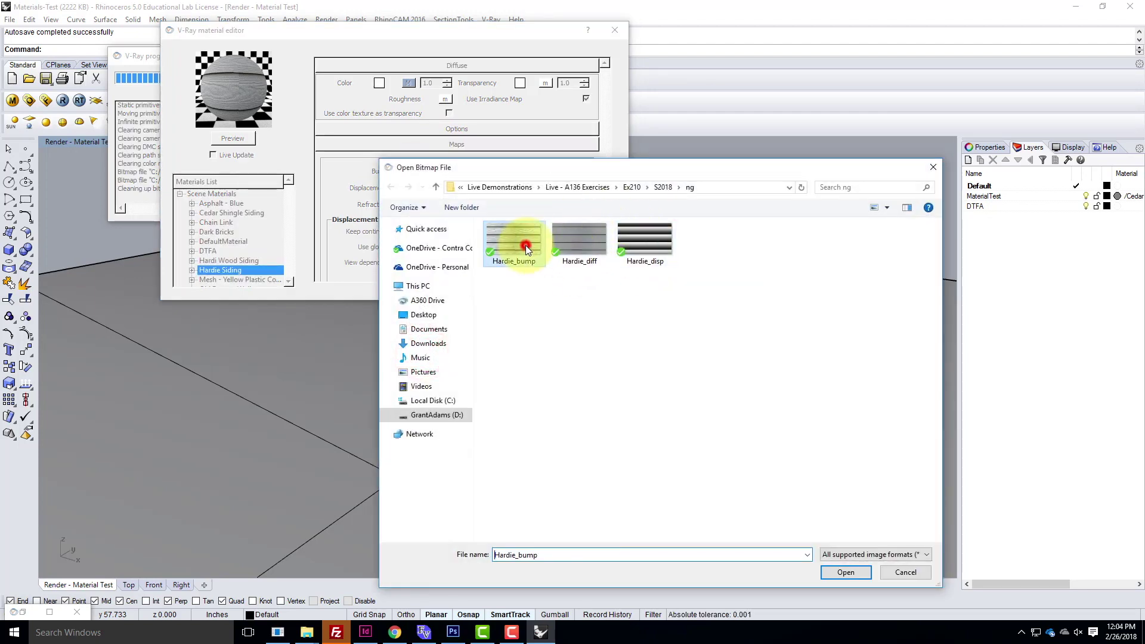
left_click(846, 574)
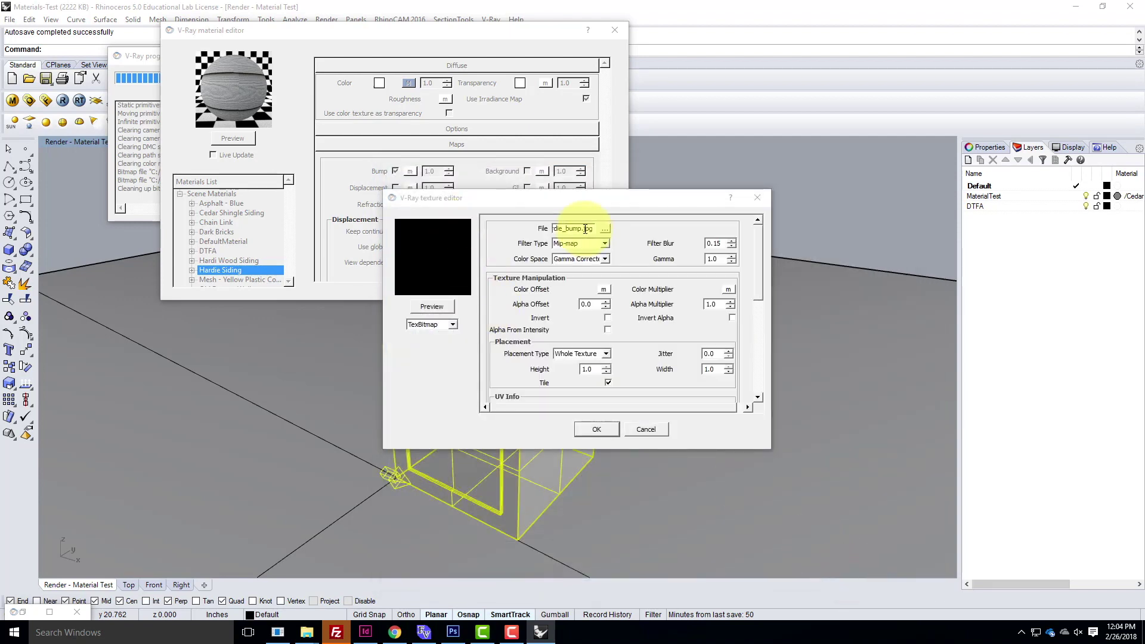
left_click(597, 429)
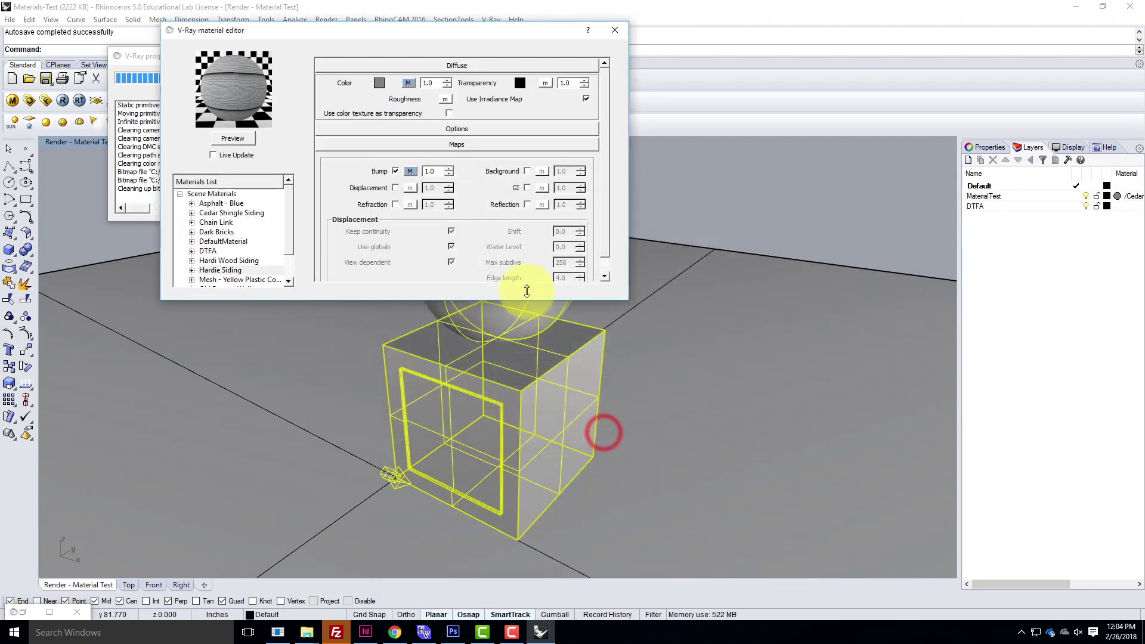
left_click(244, 142)
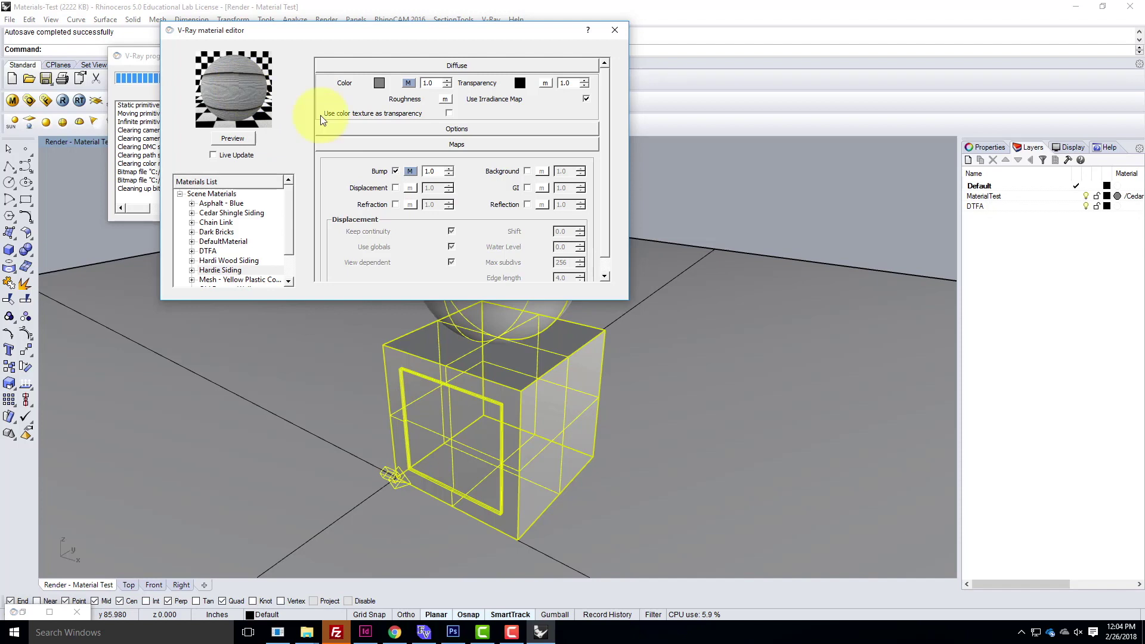
Enable the displacement map with a TexBitmap using Hardie_disp, set its amount to 0.5, and refresh the material preview
left_click(396, 188)
left_click(409, 189)
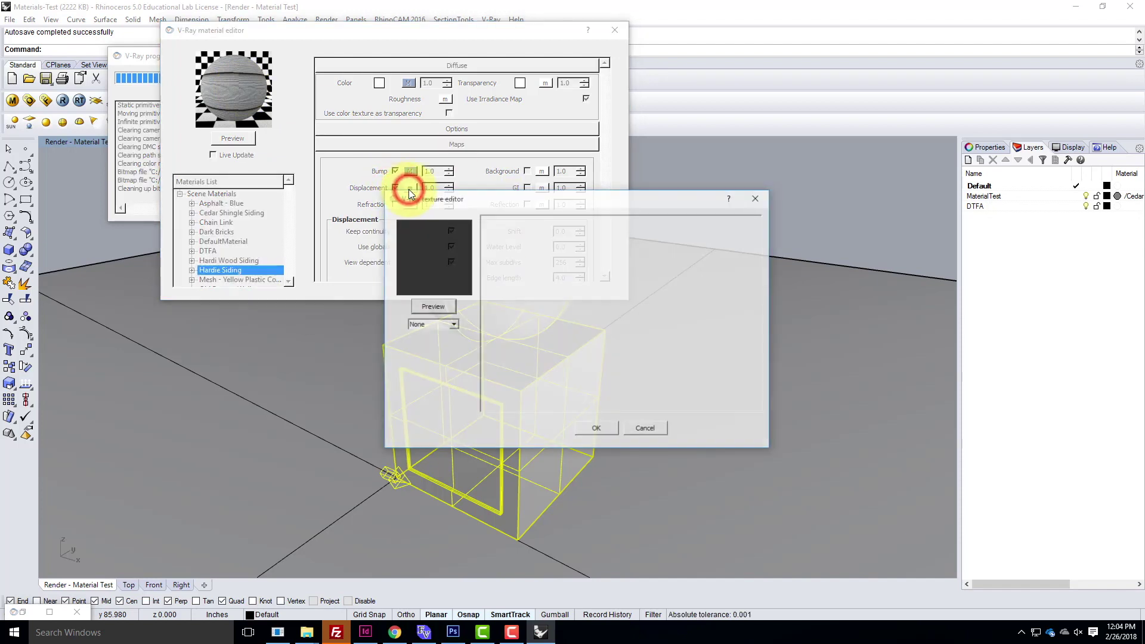
left_click(431, 324)
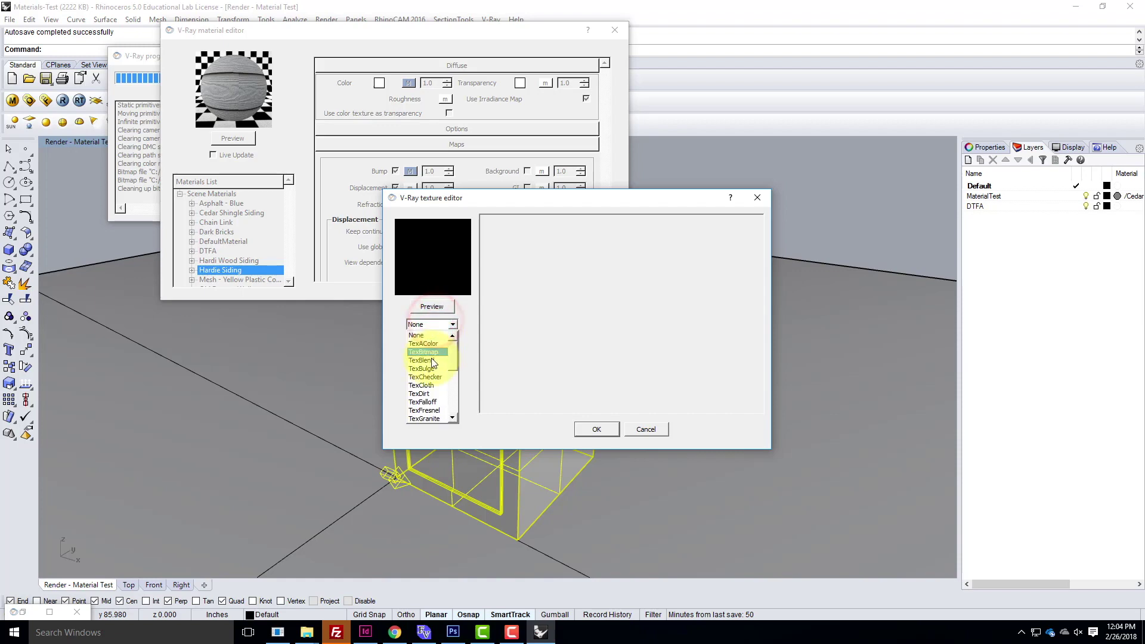
left_click(423, 352)
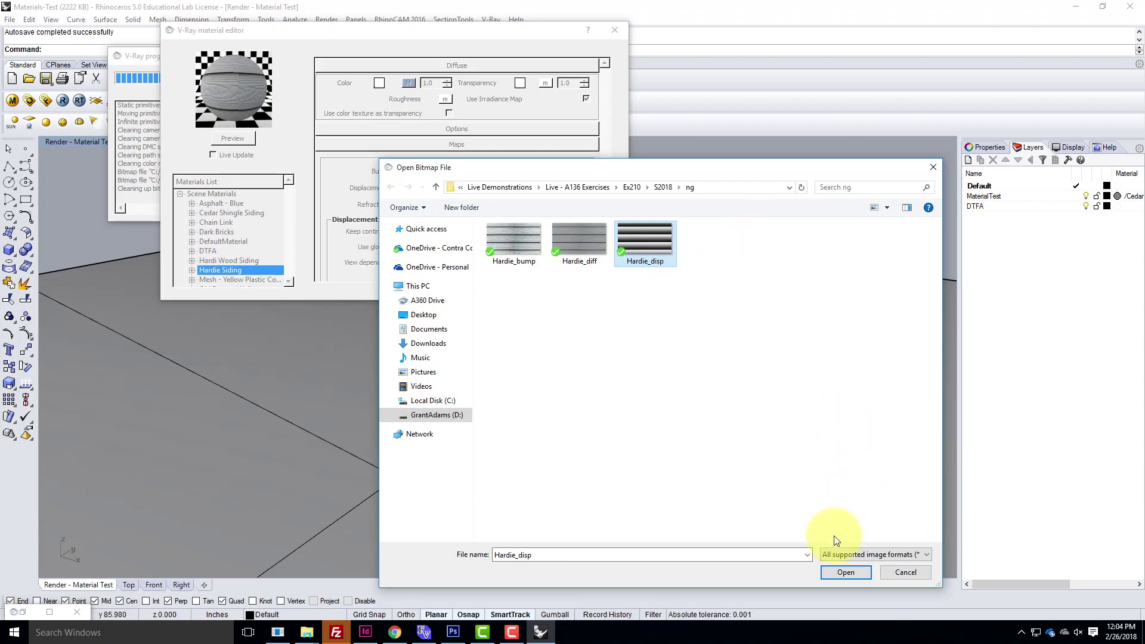
left_click(847, 572)
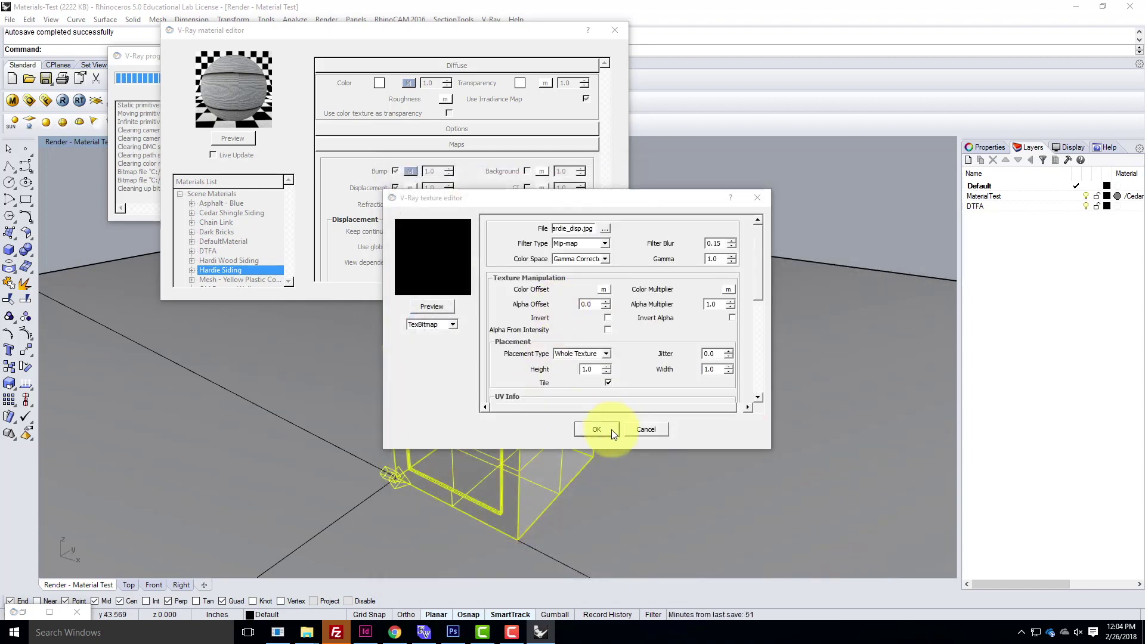
left_click(611, 429)
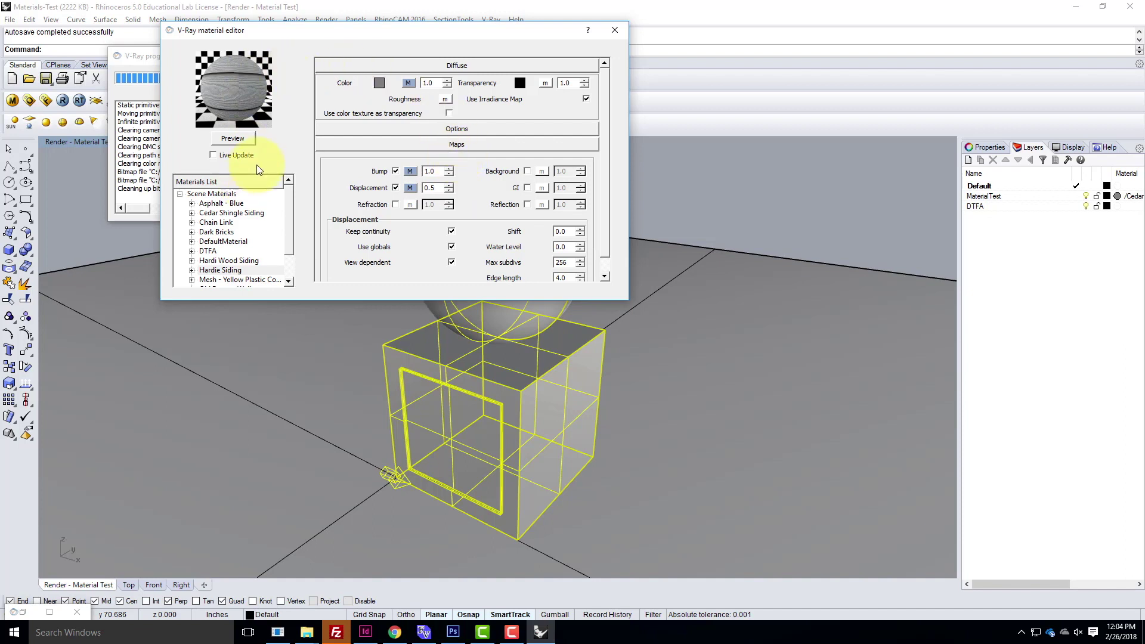
left_click(249, 139)
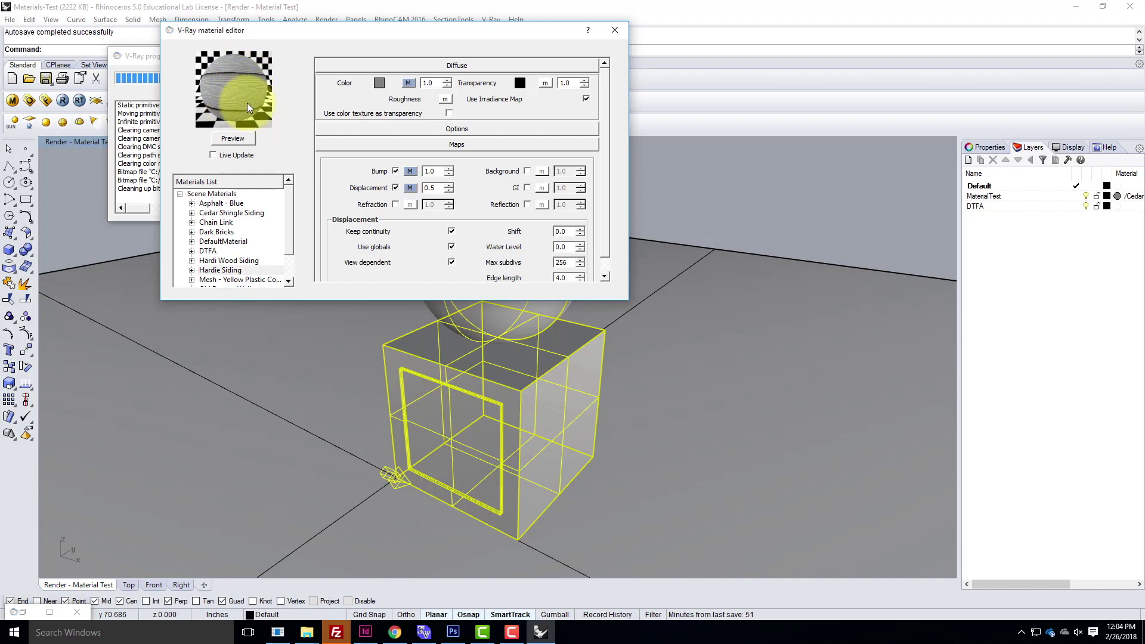
Apply the Hardie Siding material to the selected sphere and cube, render the scene, and view the result in the frame buffer
right_click(228, 272)
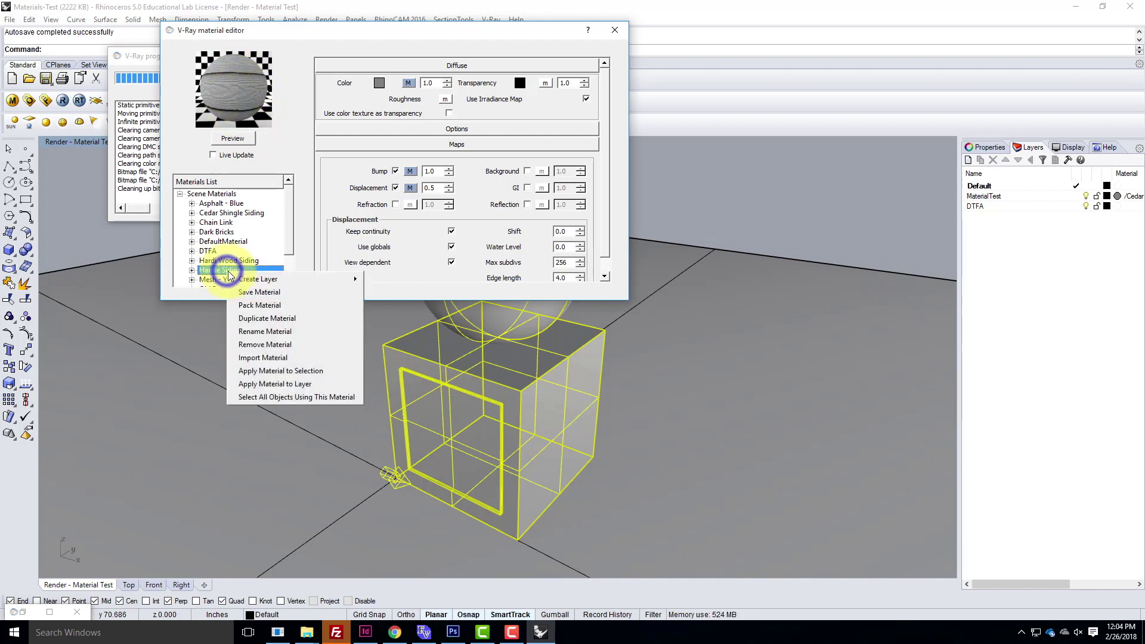
left_click(318, 372)
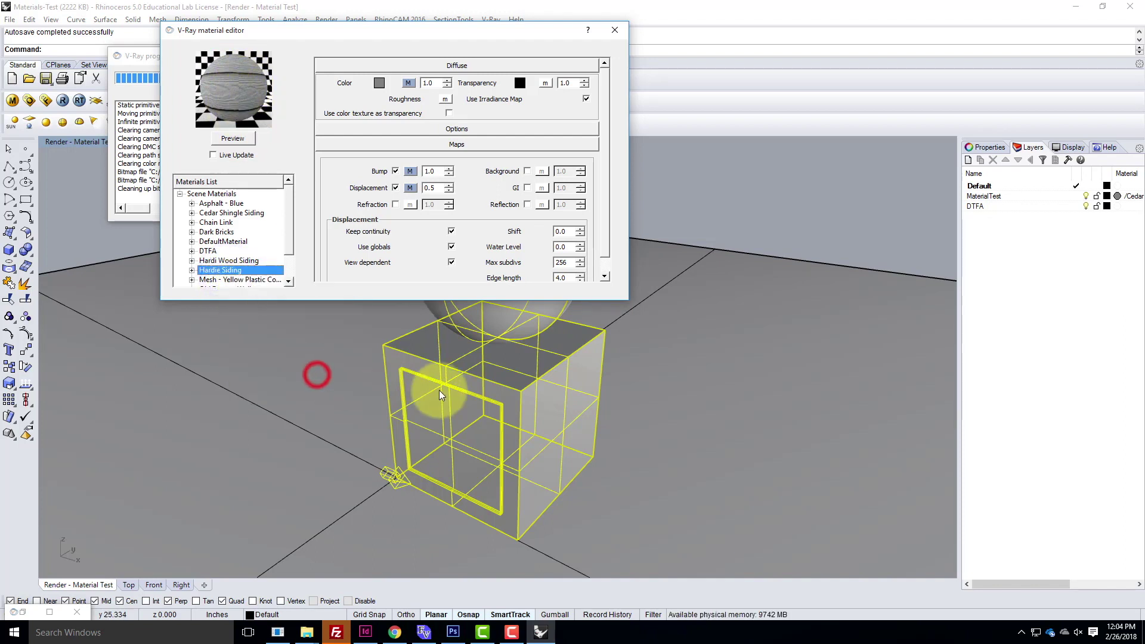
left_click(614, 29)
left_click(59, 100)
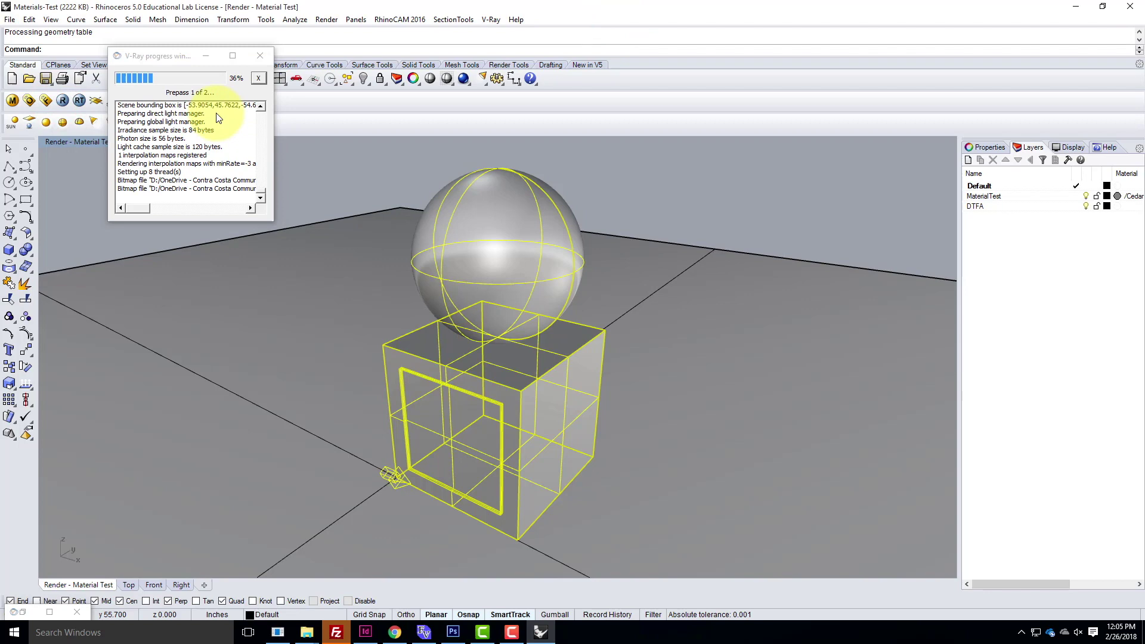
left_click(51, 615)
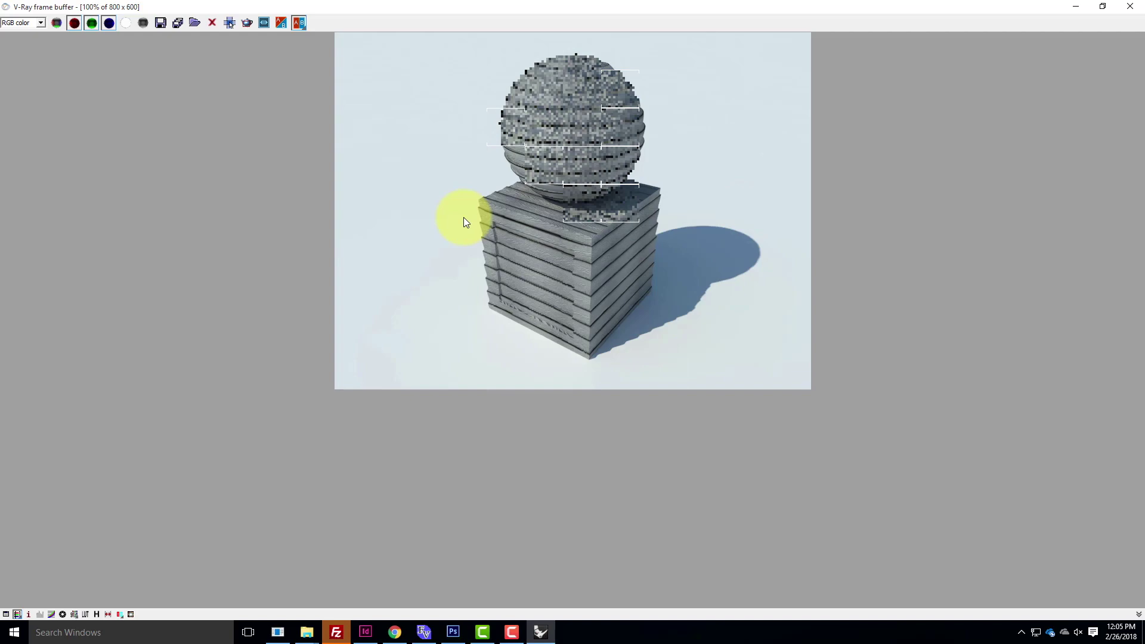
left_click(1083, 8)
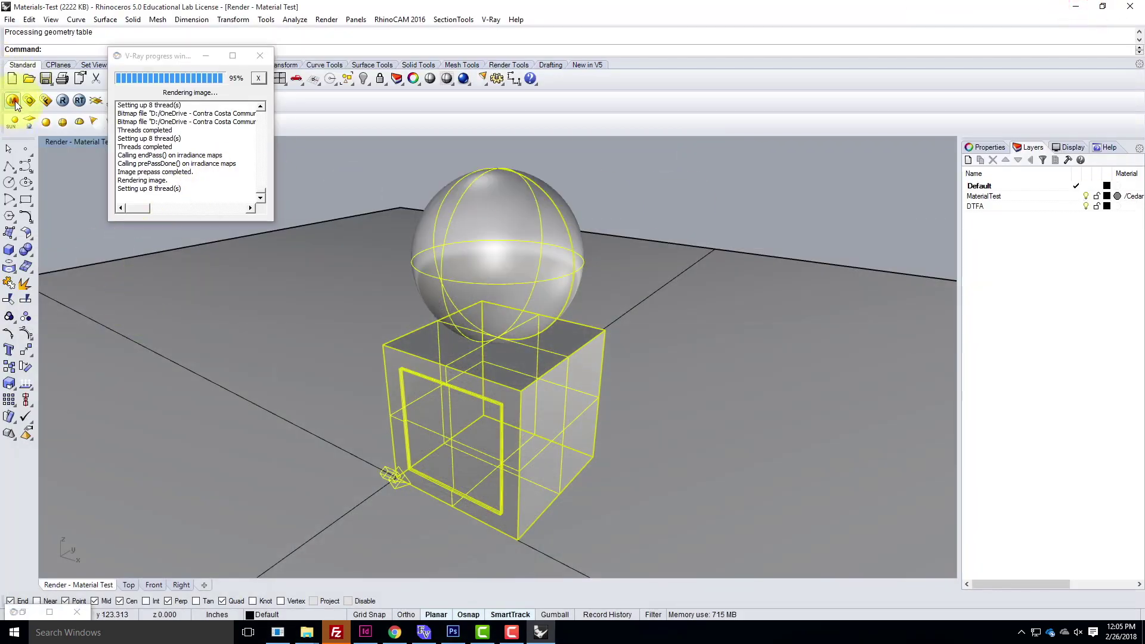
Invert the Hardie_disp bitmap in the Hardie Siding displacement map and render the scene again
left_click(13, 100)
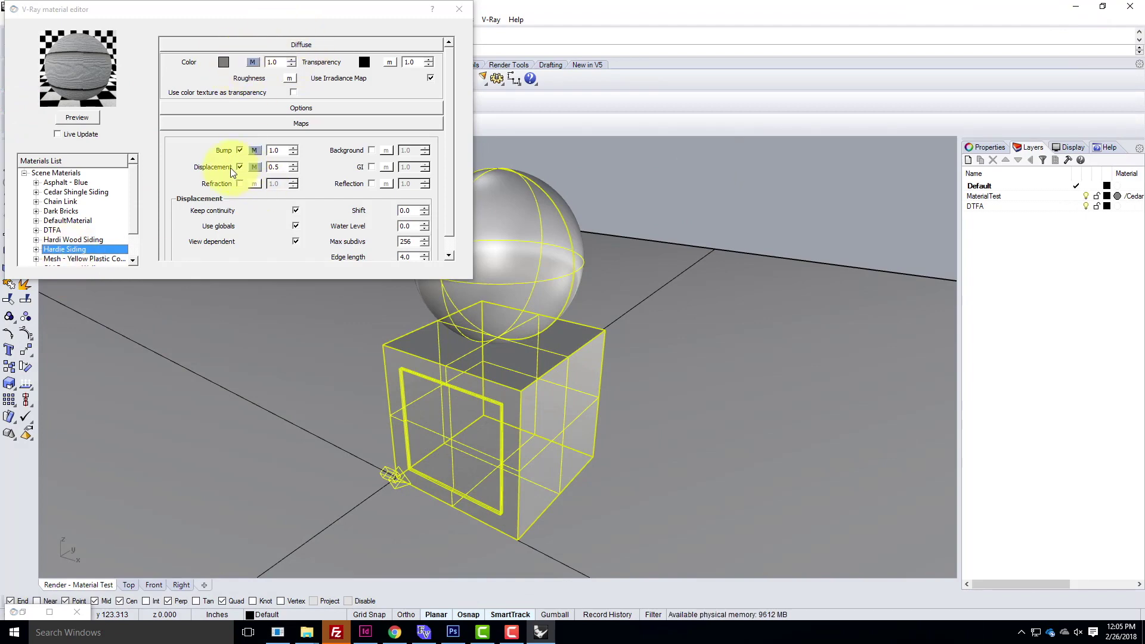
left_click(257, 167)
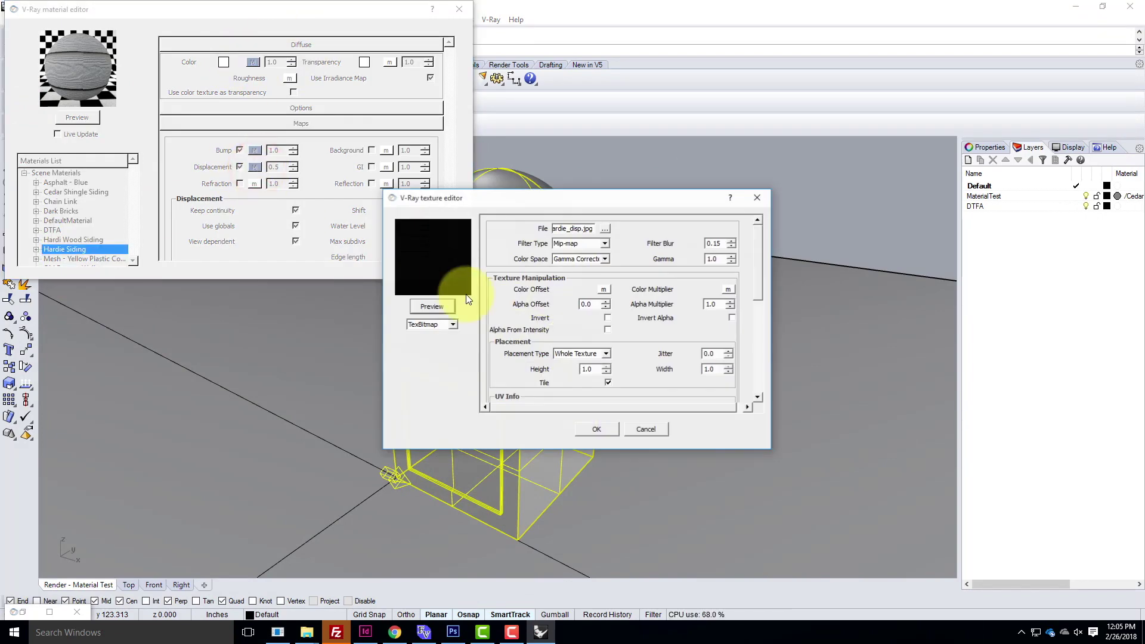
left_click(609, 317)
left_click(606, 430)
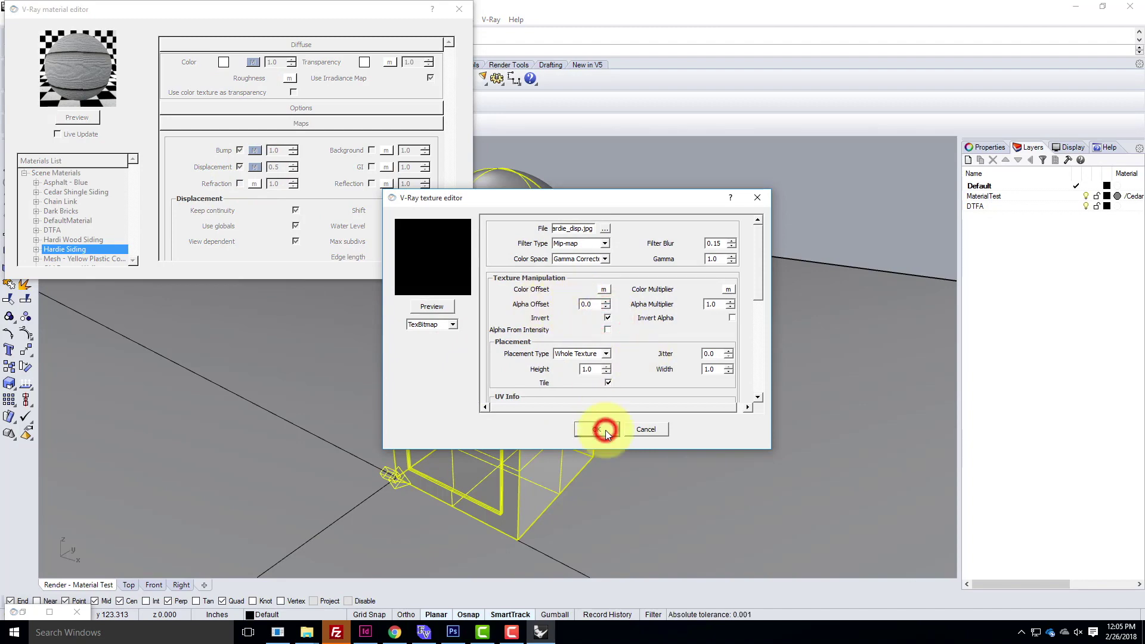
left_click(459, 9)
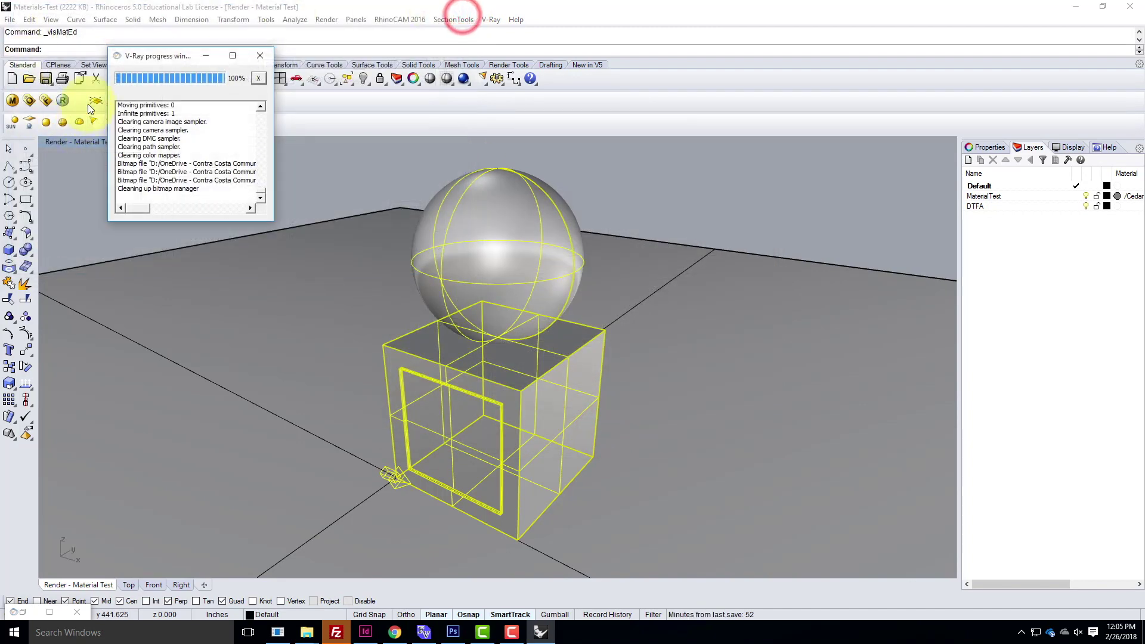
left_click(62, 101)
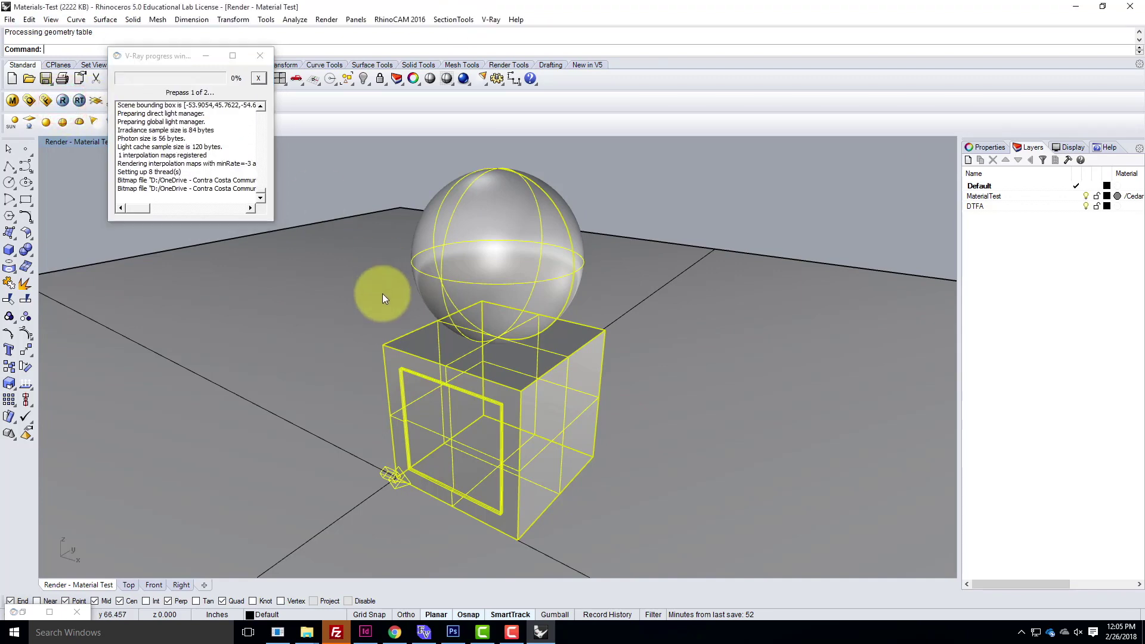
left_click(50, 612)
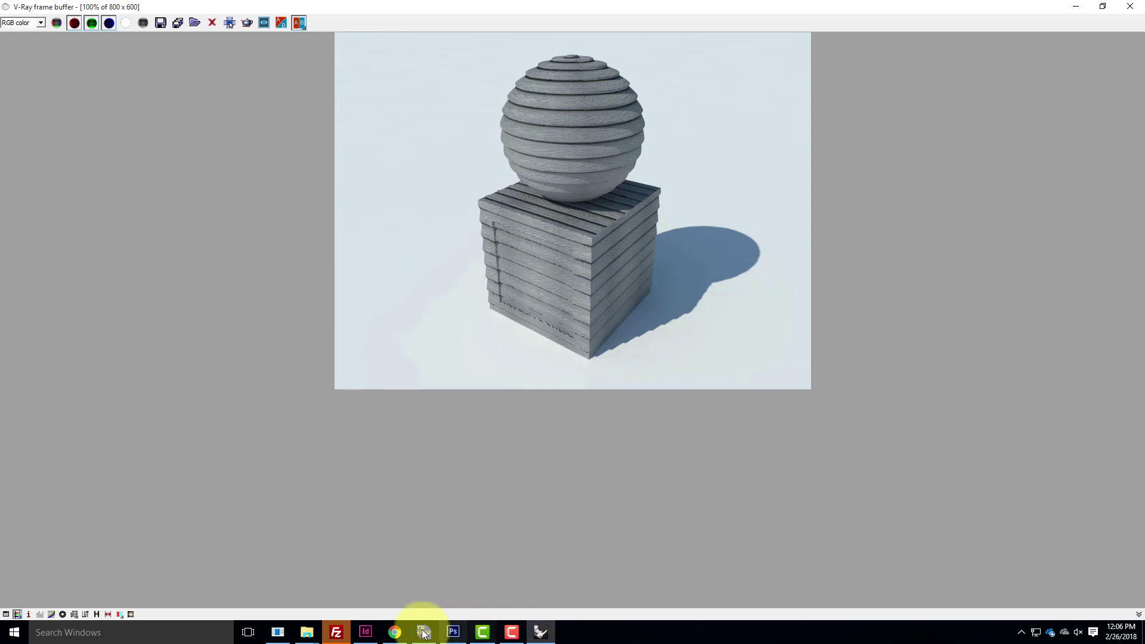
Open the AFTGCT1200x900 paver image from the S2018 folder in Paint and examine its full pattern at 25% zoom
mouse_move(304, 634)
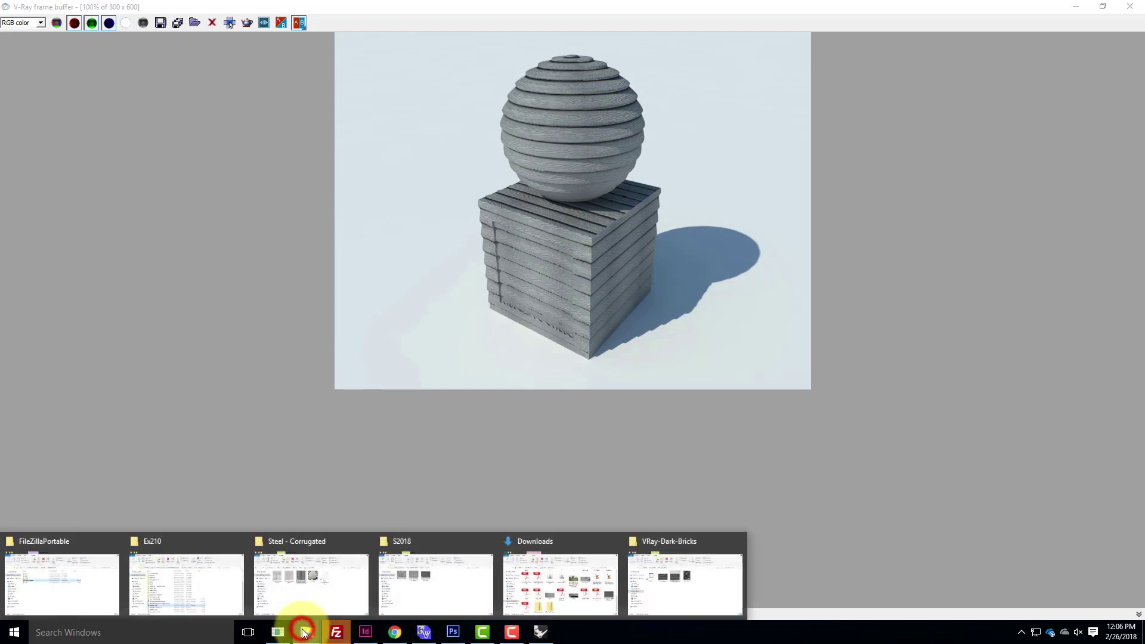
left_click(689, 582)
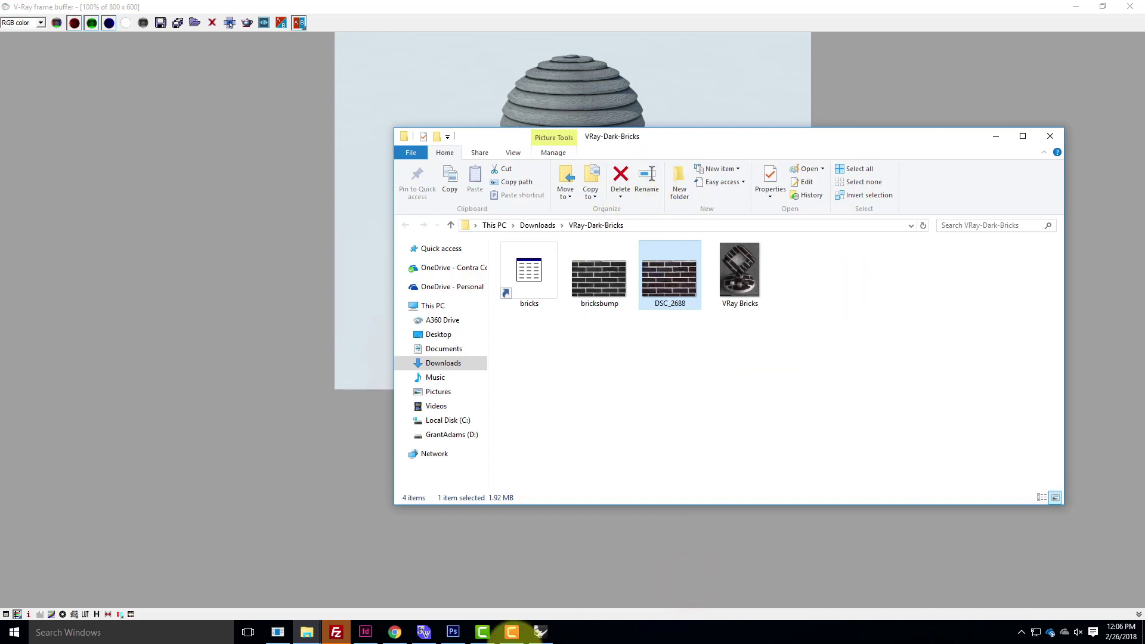
mouse_move(307, 633)
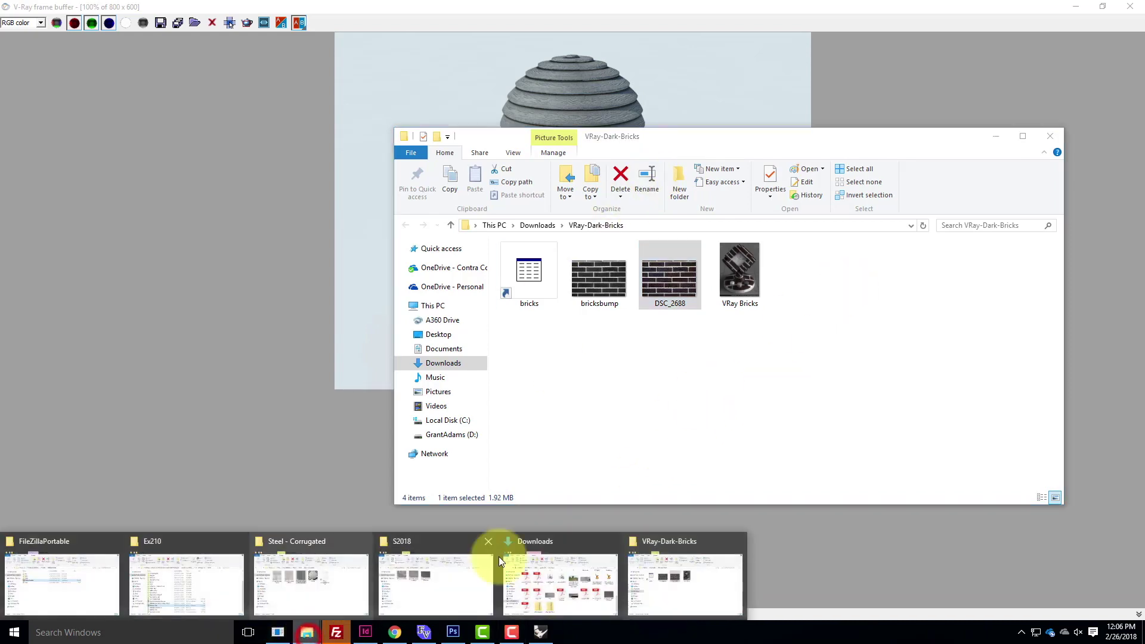
left_click(442, 578)
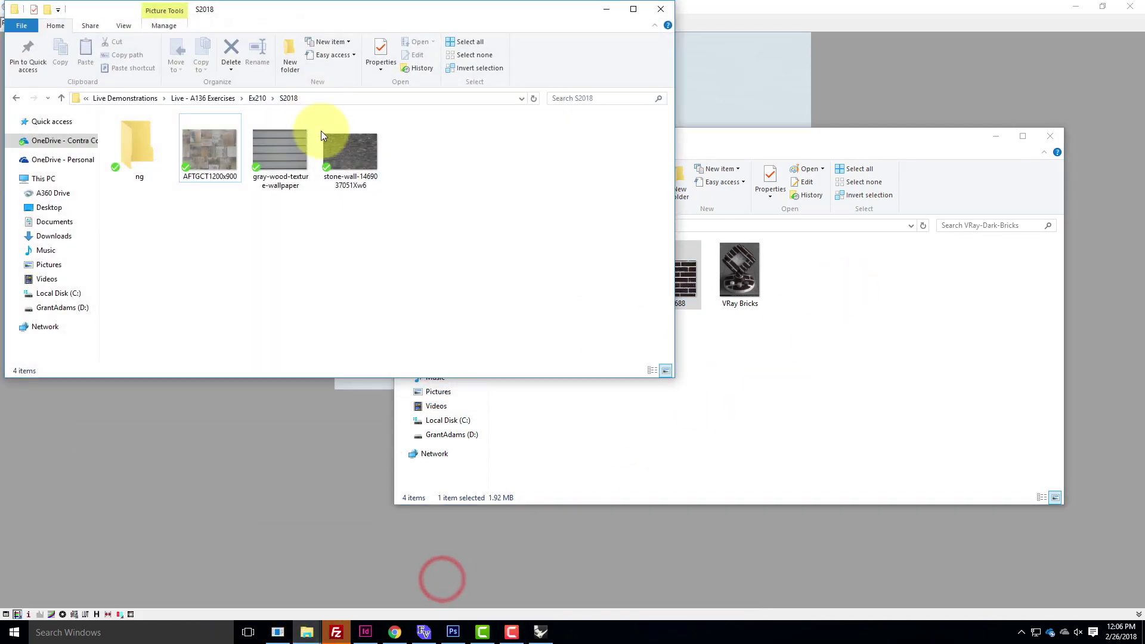
double_click(207, 148)
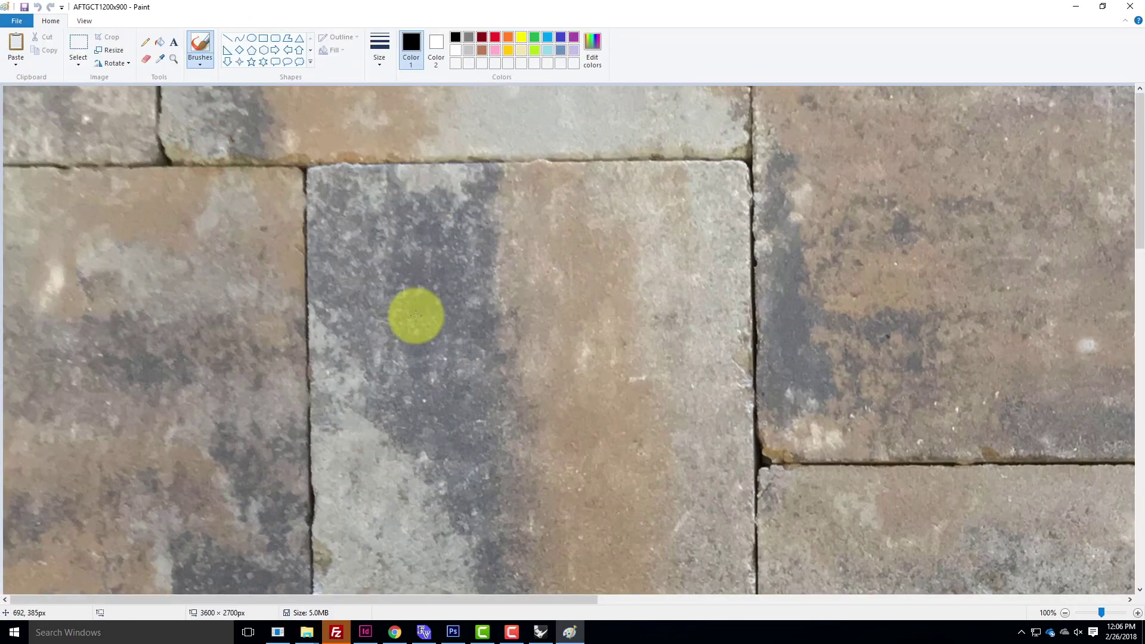
scroll(513, 329, "down", 10)
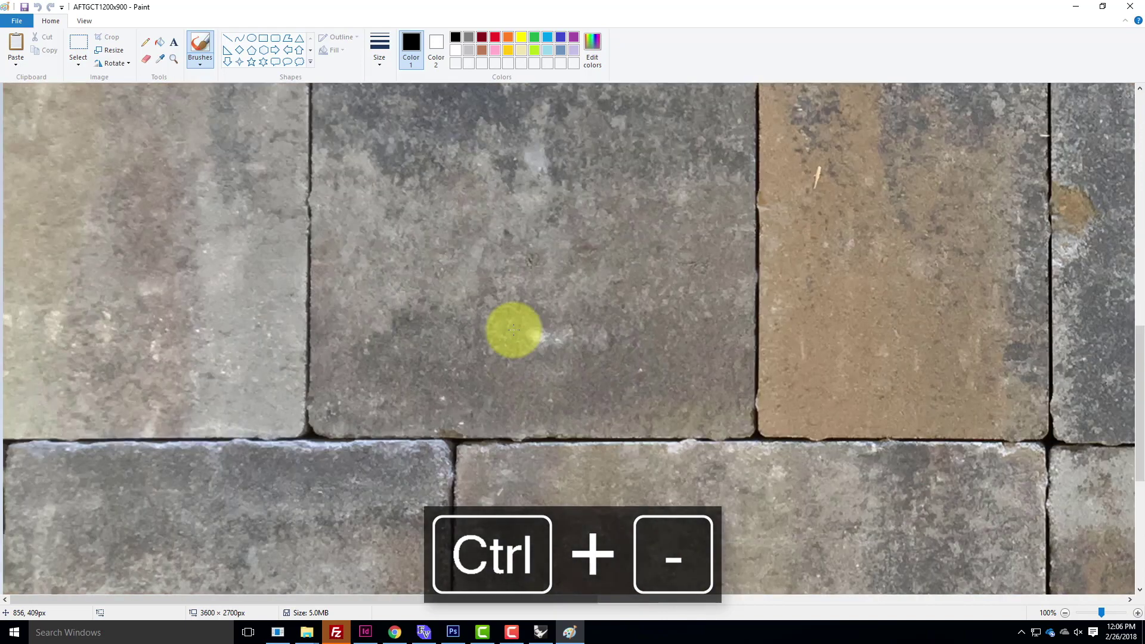
scroll(1092, 541, "down", 2)
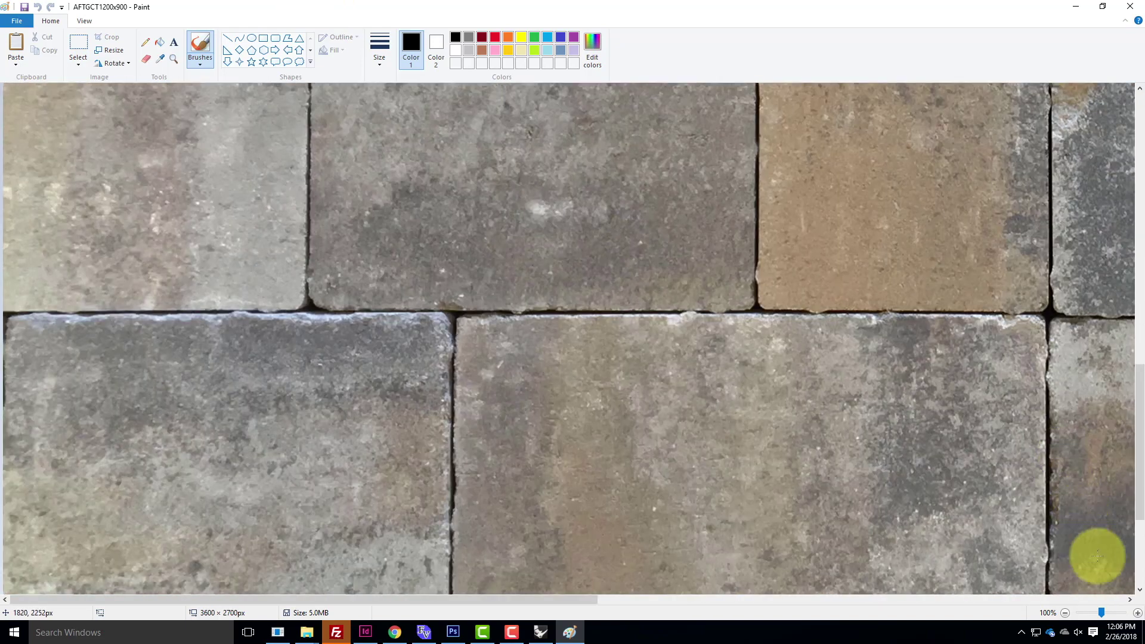
left_click_drag(1102, 613, 1079, 620)
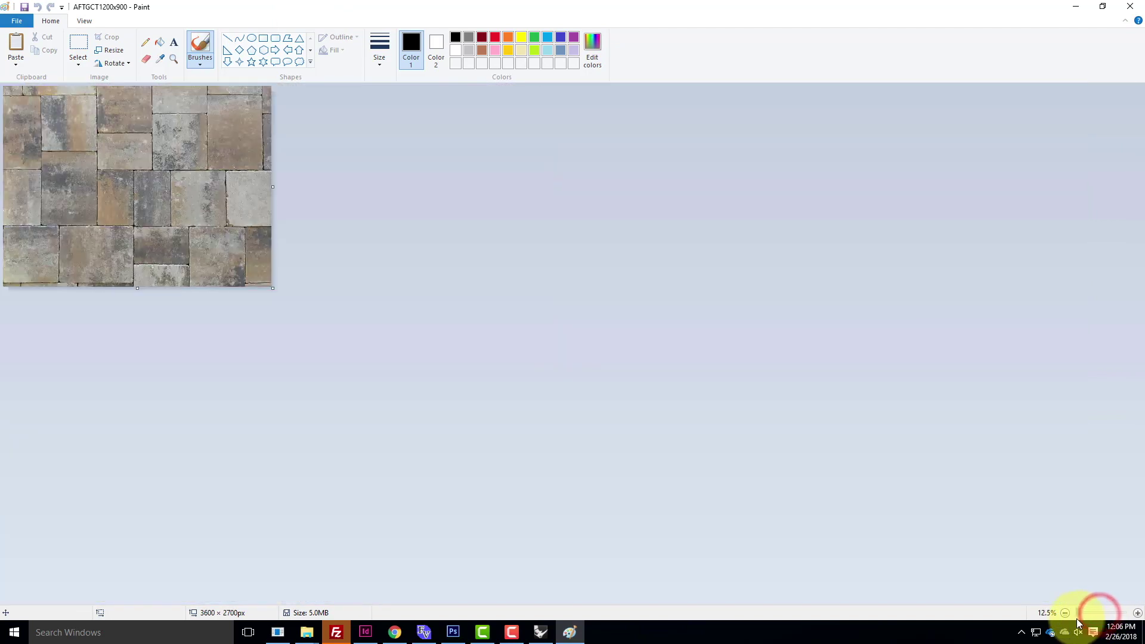
left_click(1085, 614)
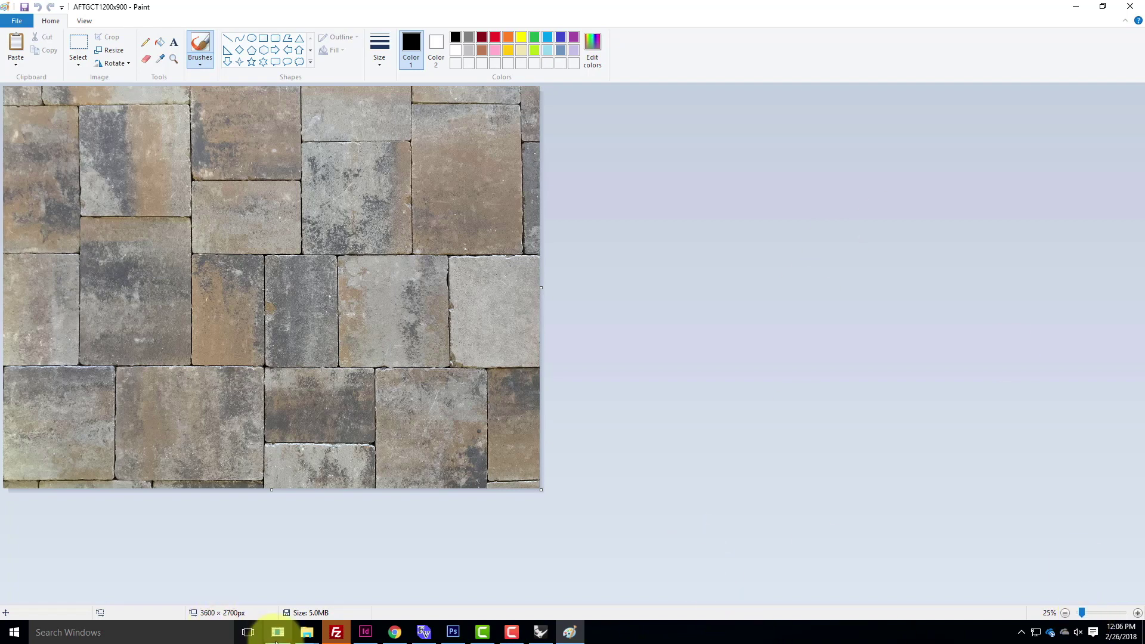
Switch to Photoshop and hide every layer above the Background in Hardie_disp.psd
left_click(310, 634)
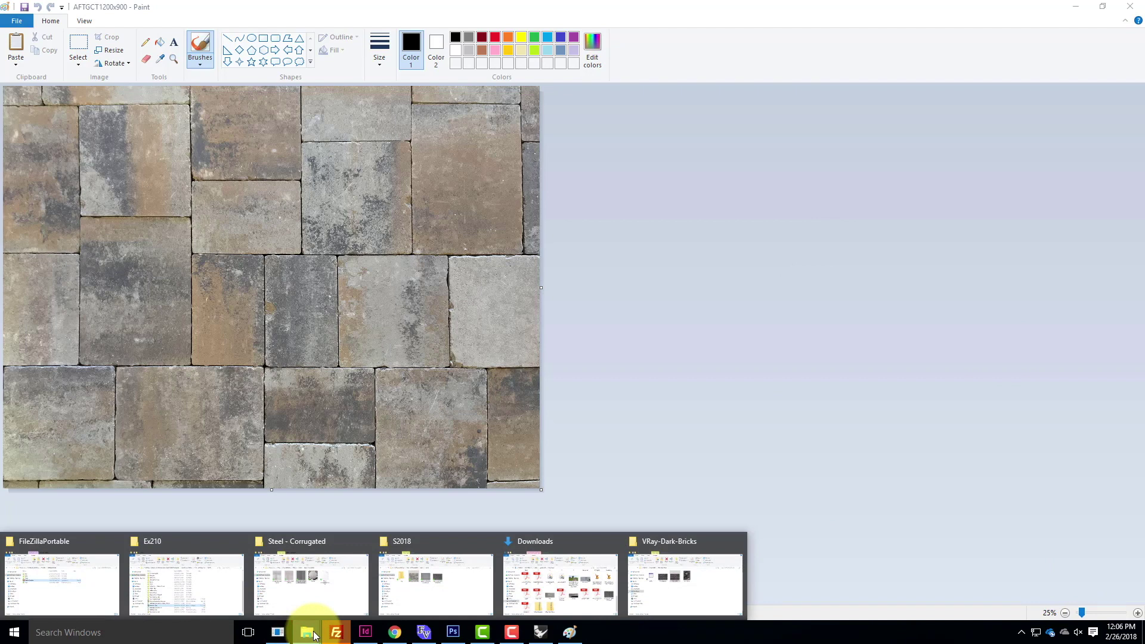
left_click(453, 632)
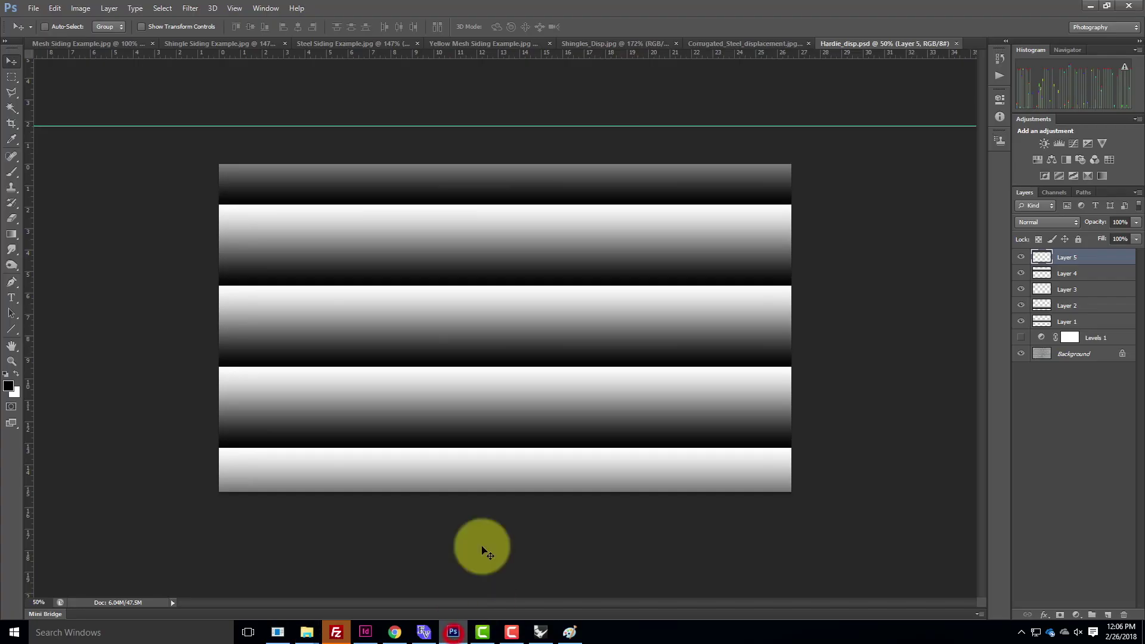
left_click_drag(1021, 256, 1022, 338)
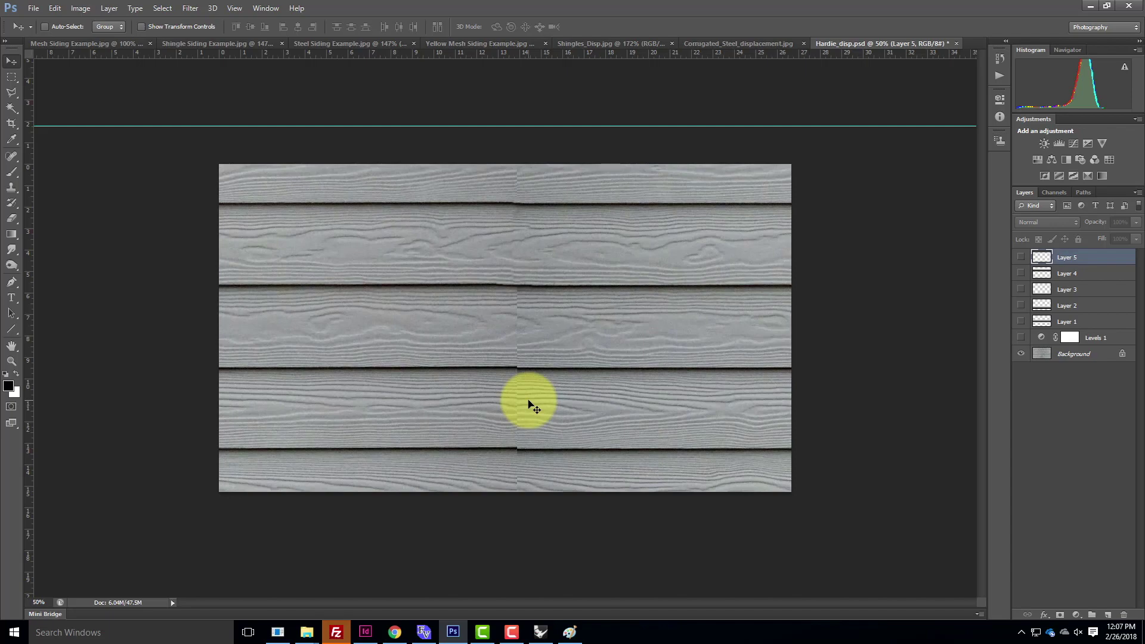
Switch to Chrome and review the Photoshop 1.22 tiling texture tutorial page
left_click(395, 633)
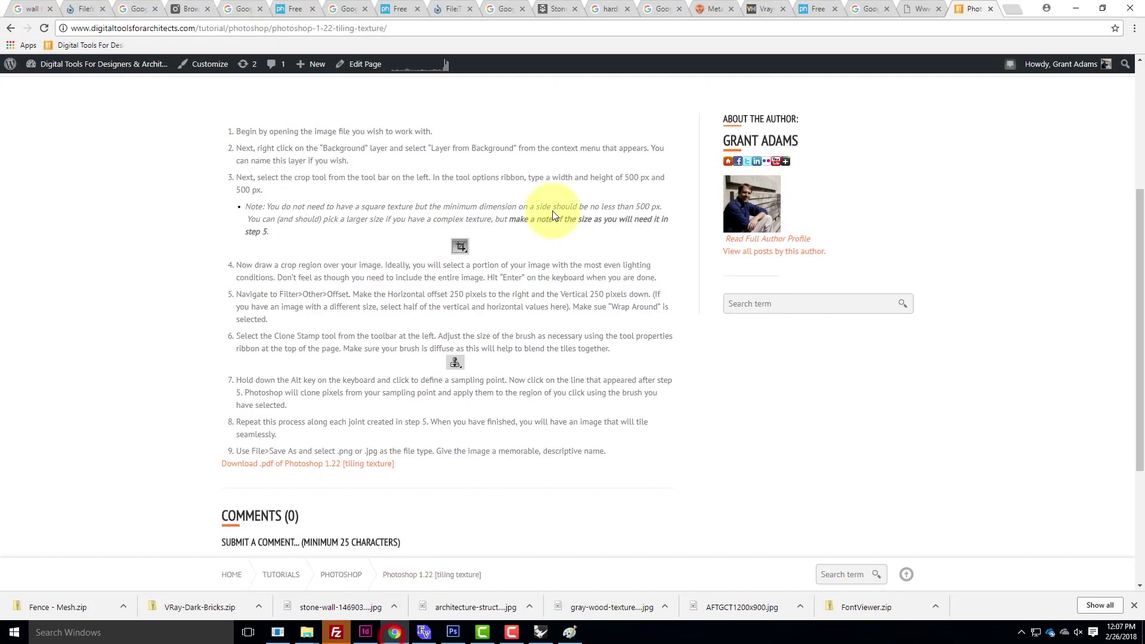
scroll(643, 284, "up", 4)
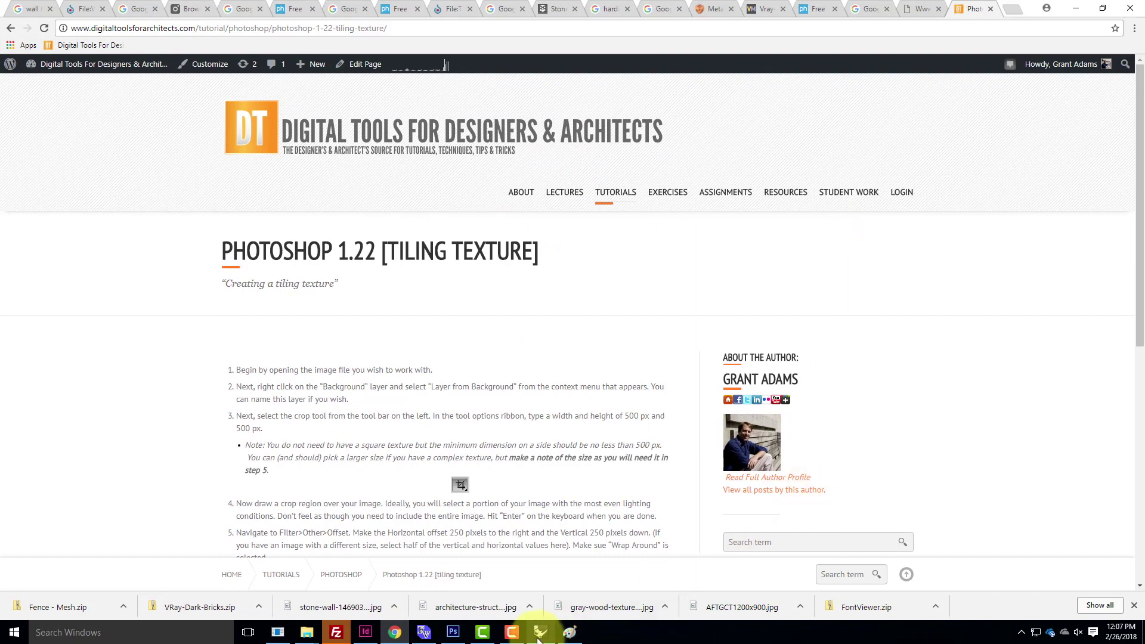
Return to Rhino and bring up the saving and packing commands for Hardie Siding in the V-Ray material editor
mouse_move(479, 636)
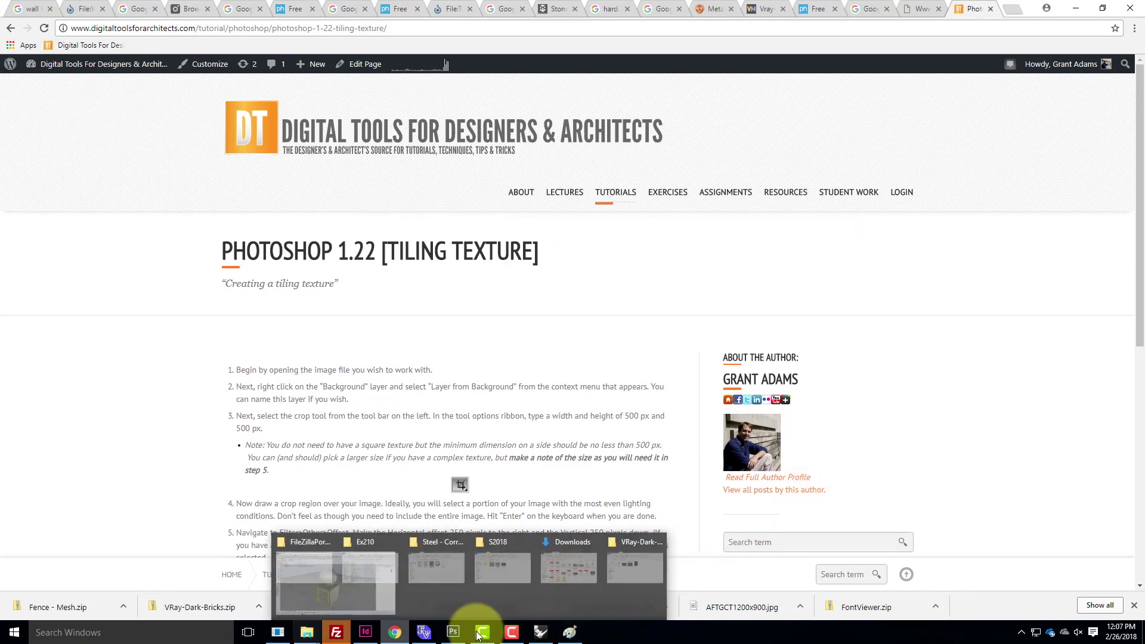
left_click(542, 631)
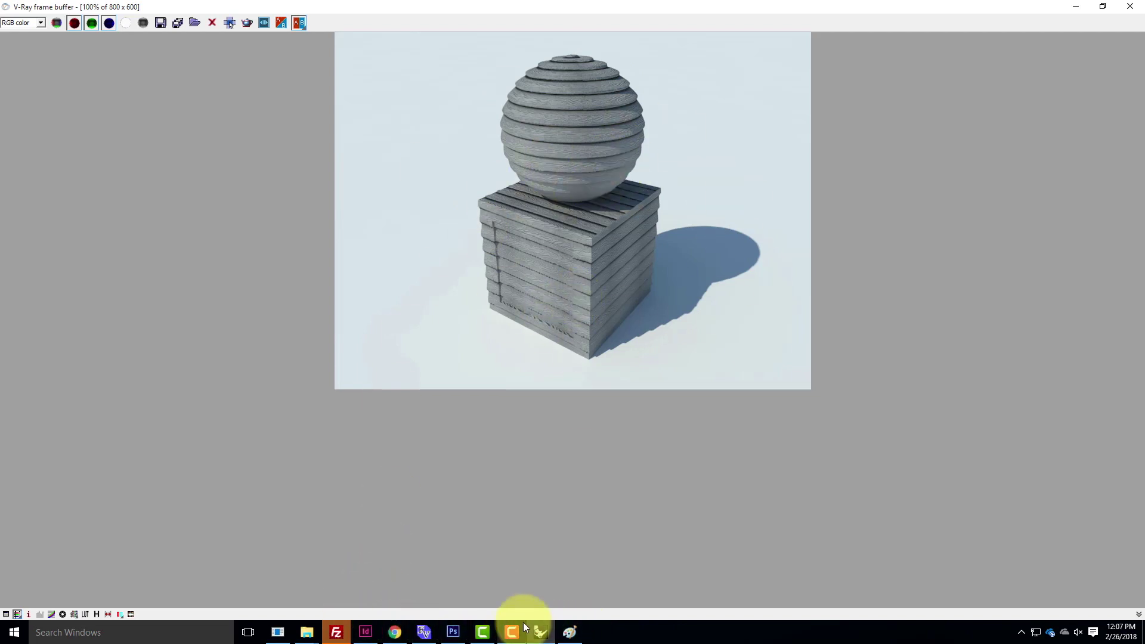
left_click(1081, 7)
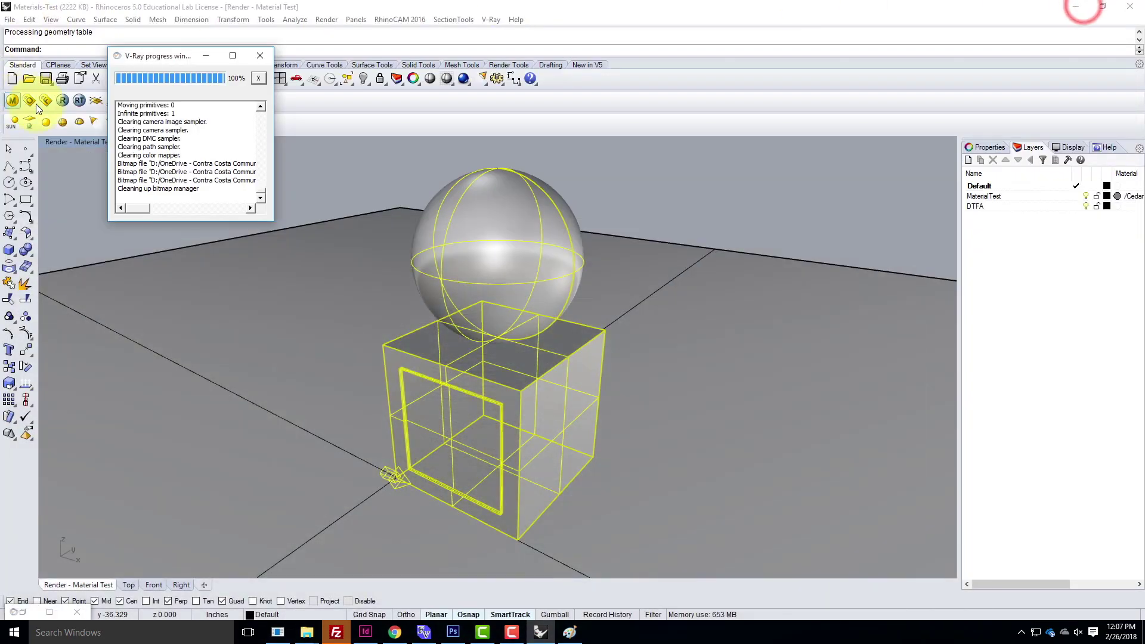
left_click(13, 102)
left_click(62, 251)
right_click(62, 250)
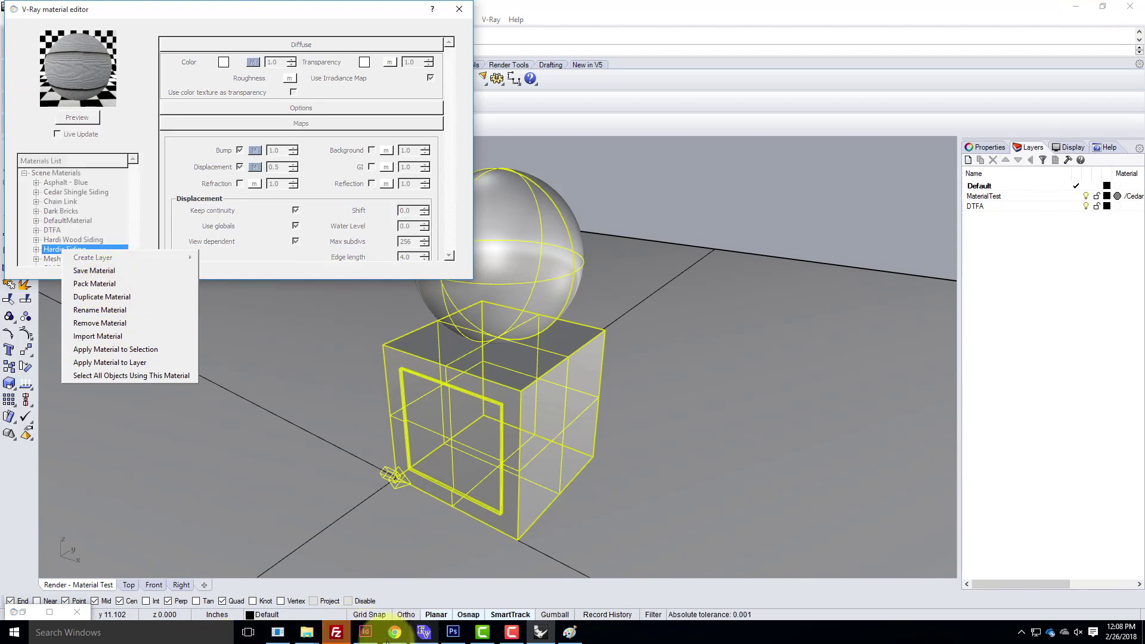
Switch to Chrome, examine the V-Ray Material terms on a new website post, and go back to the site's home page
left_click(390, 636)
mouse_move(313, 66)
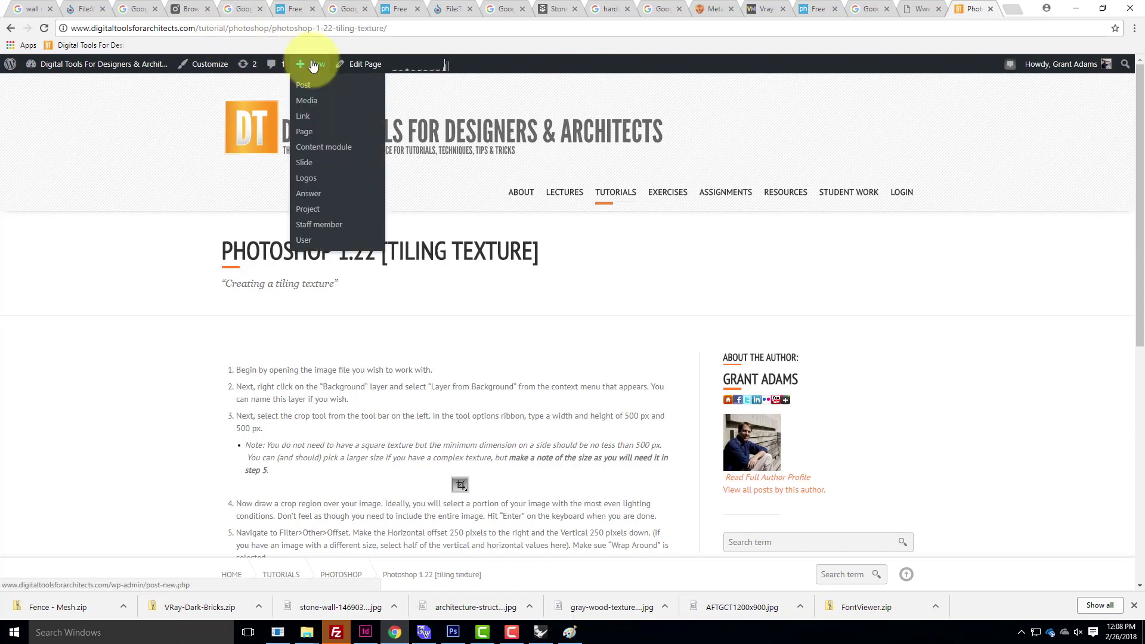
left_click(309, 84)
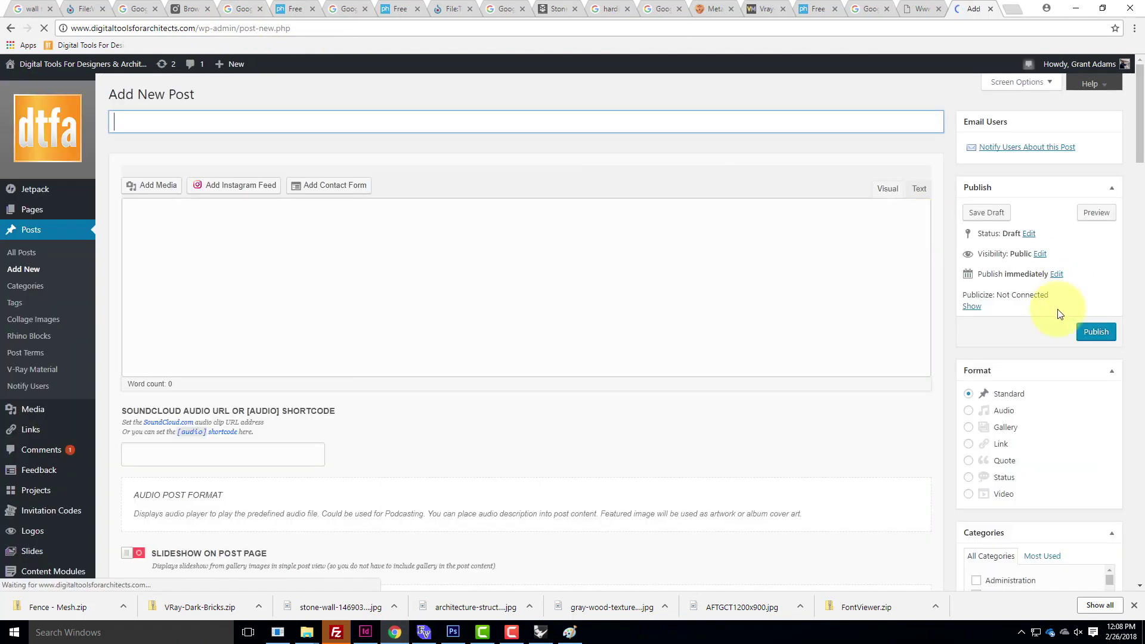
scroll(1060, 316, "down", 1)
scroll(1059, 315, "down", 10)
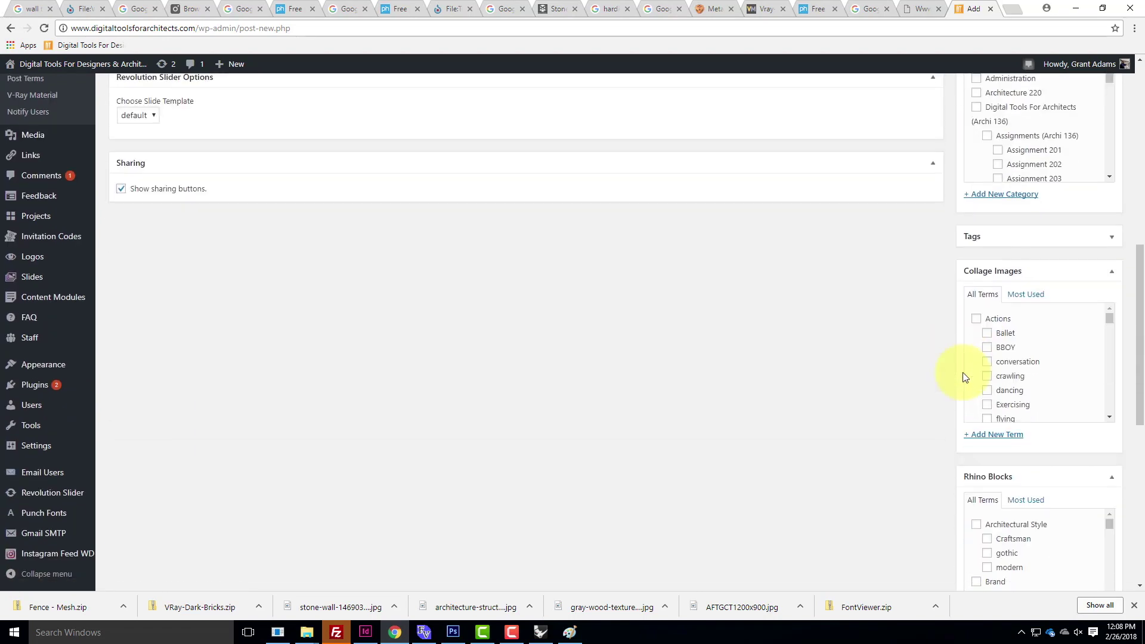
scroll(954, 375, "down", 6)
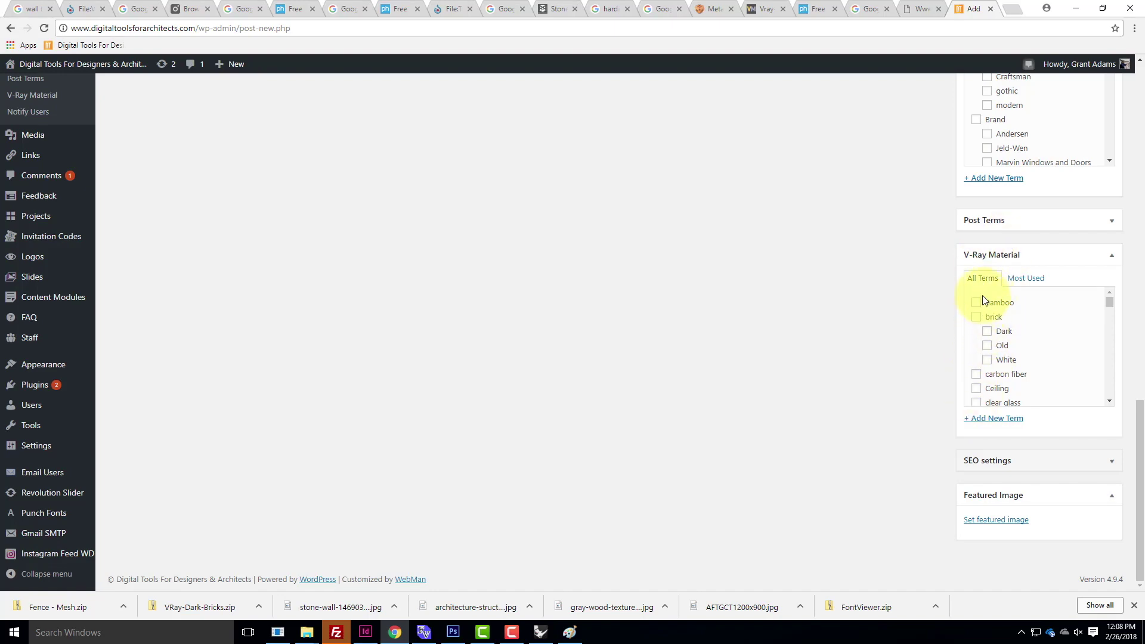
scroll(943, 253, "up", 10)
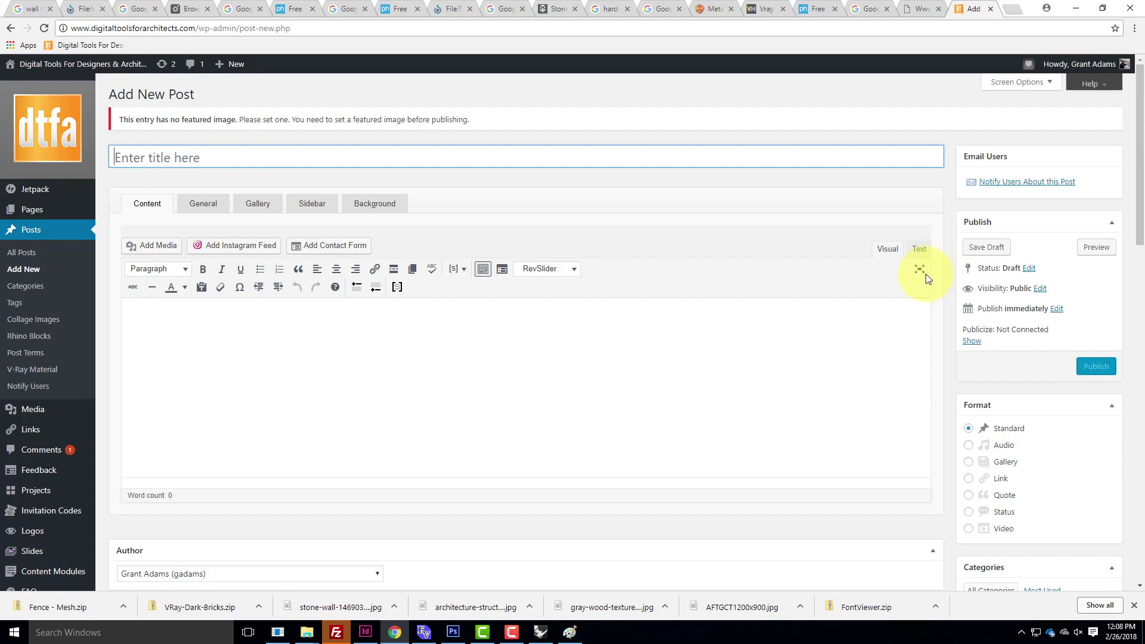
left_click(30, 84)
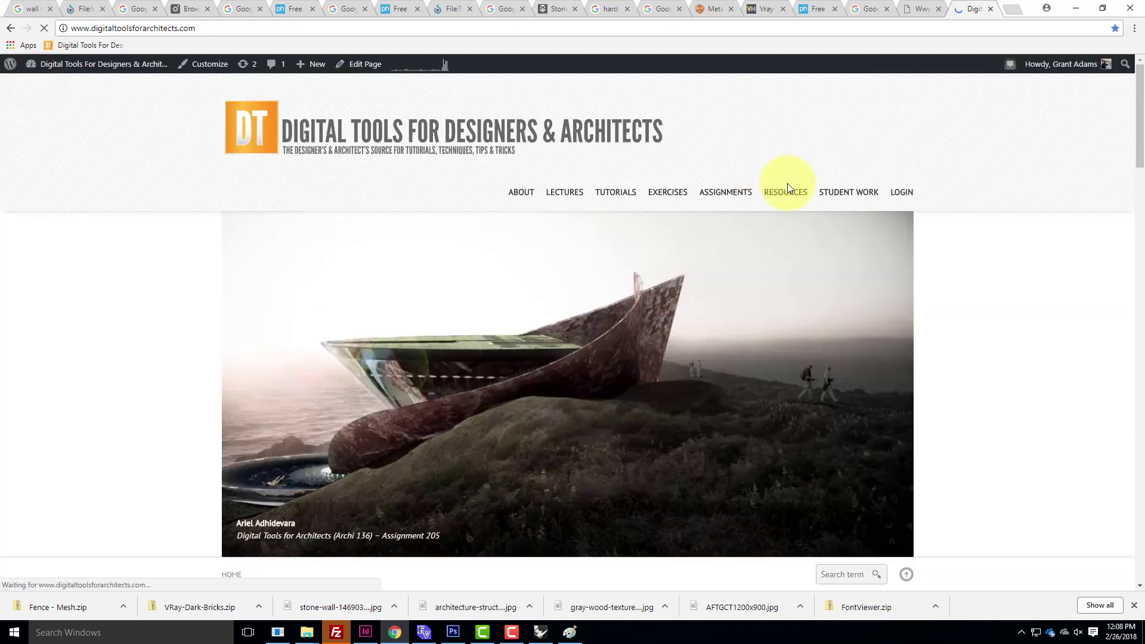
Open the Wood (By Popularity) page from the site's V-Ray Materials Library resources
mouse_move(786, 190)
mouse_move(798, 338)
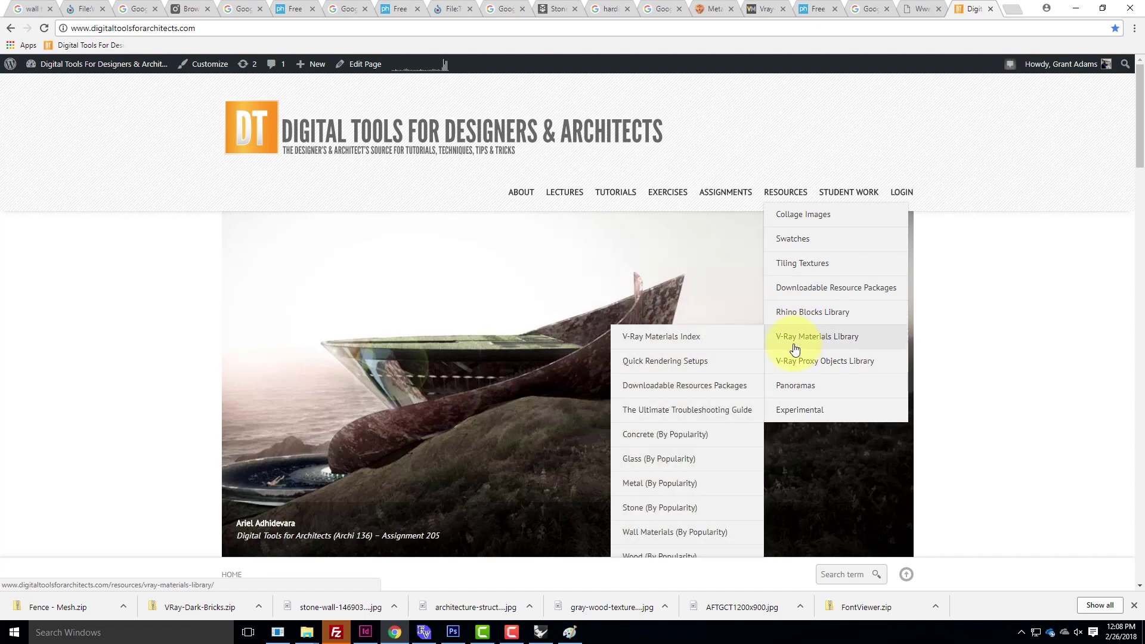
scroll(713, 438, "down", 1)
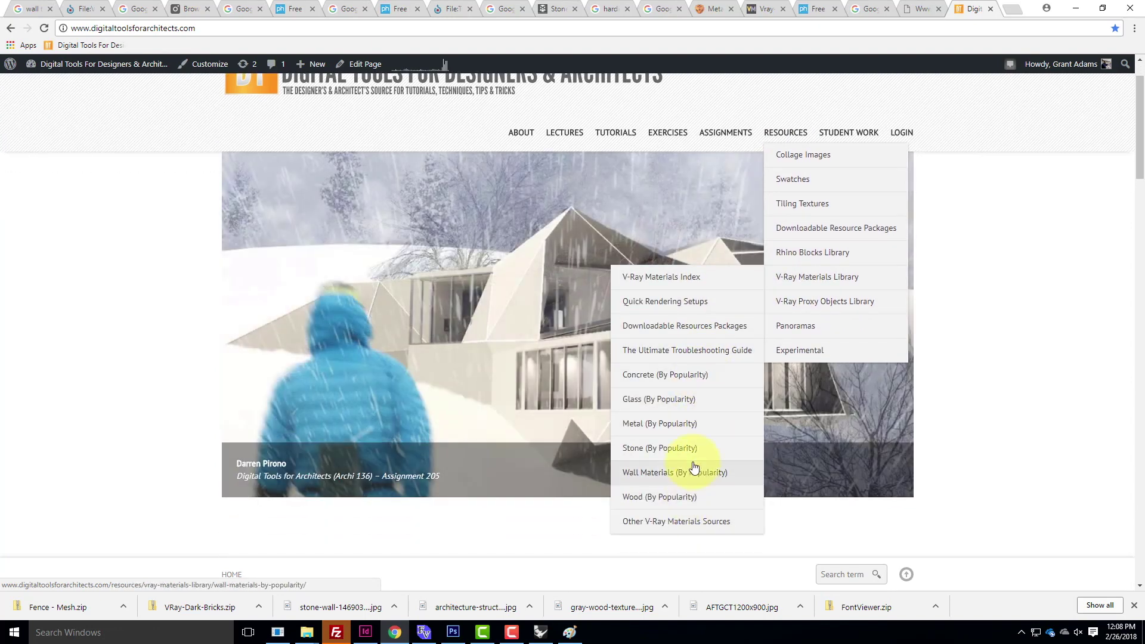
left_click(689, 498)
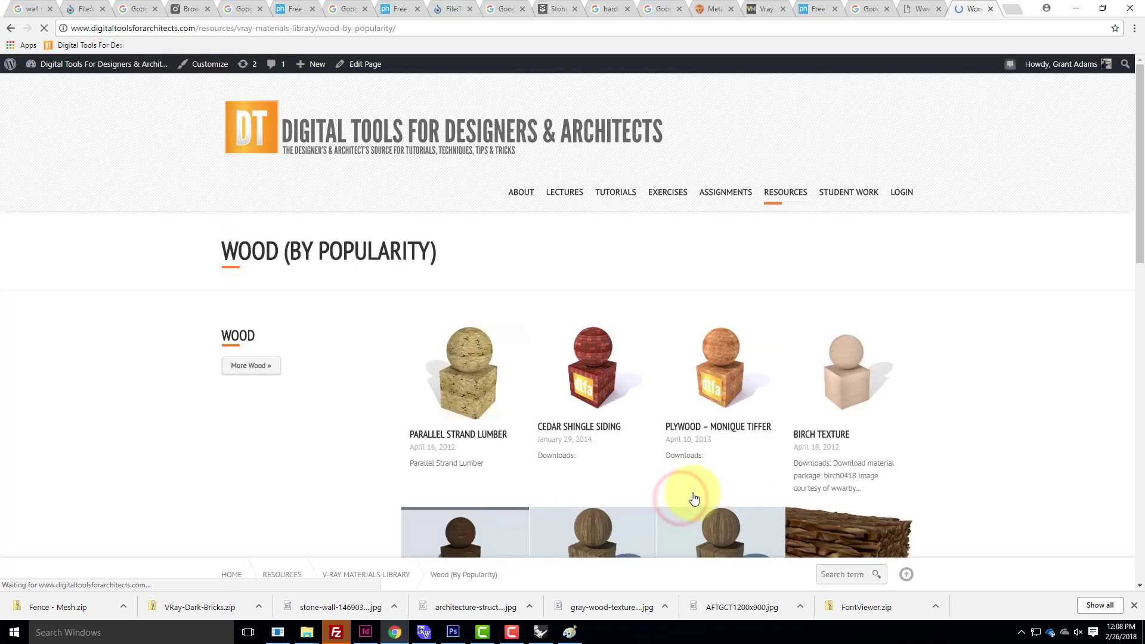
Examine the sample images and descriptions of the wood materials through to the end of the page
scroll(925, 345, "down", 2)
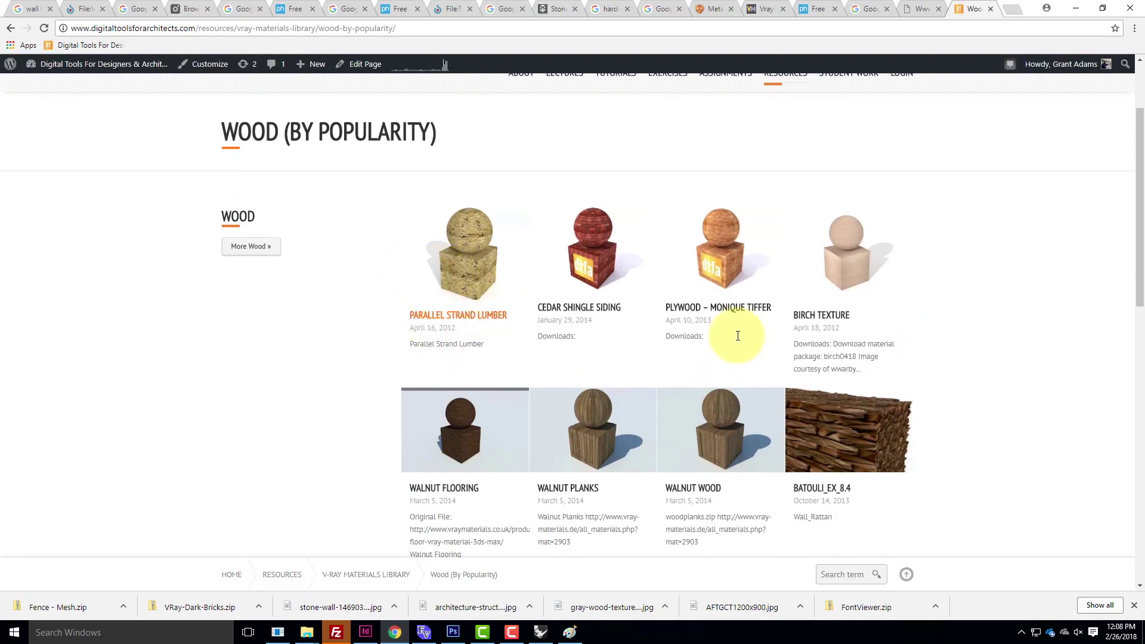
scroll(537, 344, "down", 2)
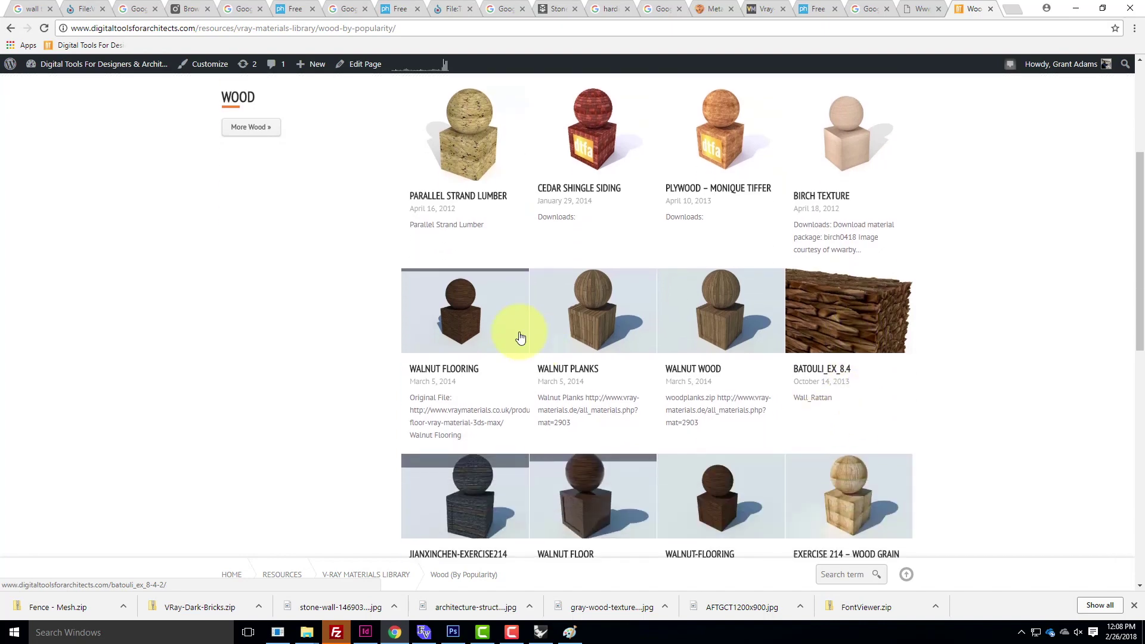
scroll(644, 457, "down", 2)
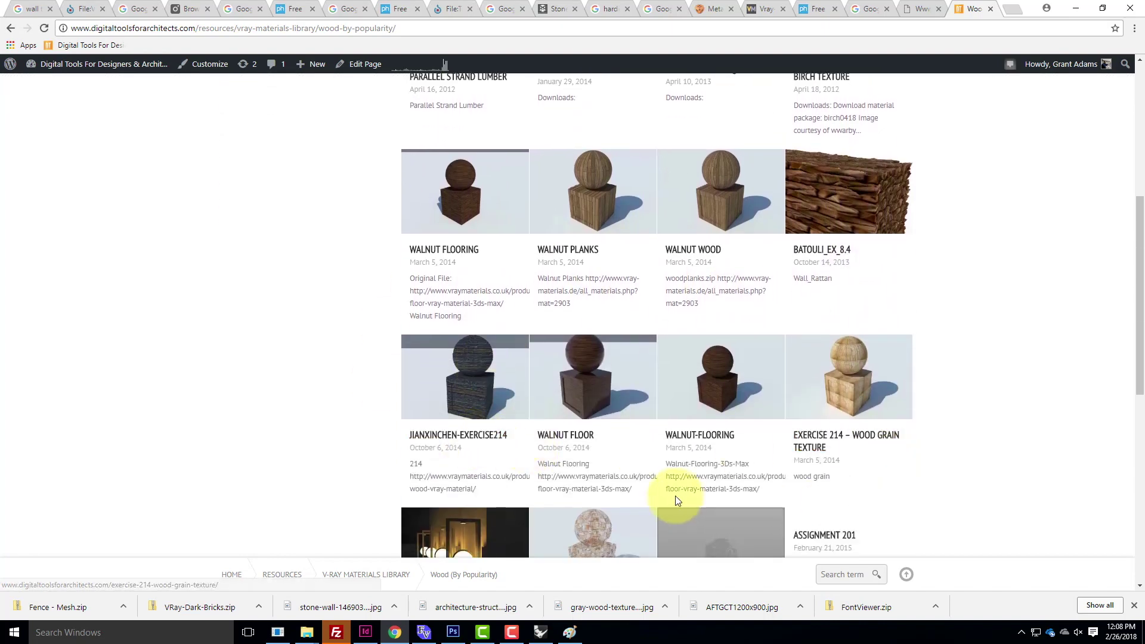
scroll(680, 489, "up", 4)
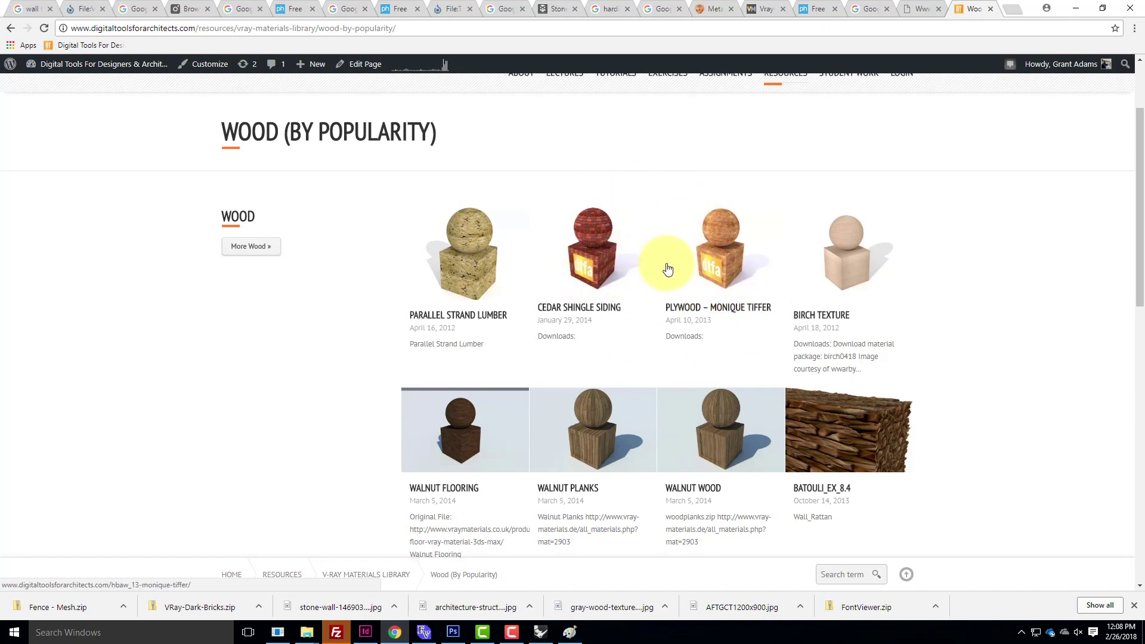
scroll(656, 257, "down", 4)
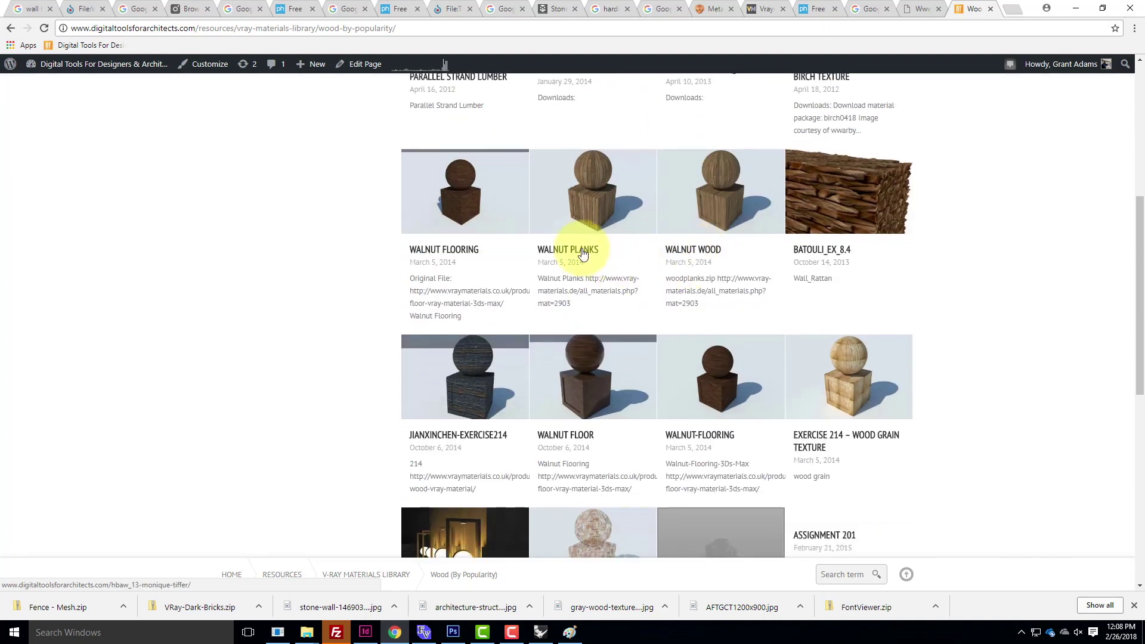
scroll(607, 389, "down", 4)
scroll(607, 389, "down", 1)
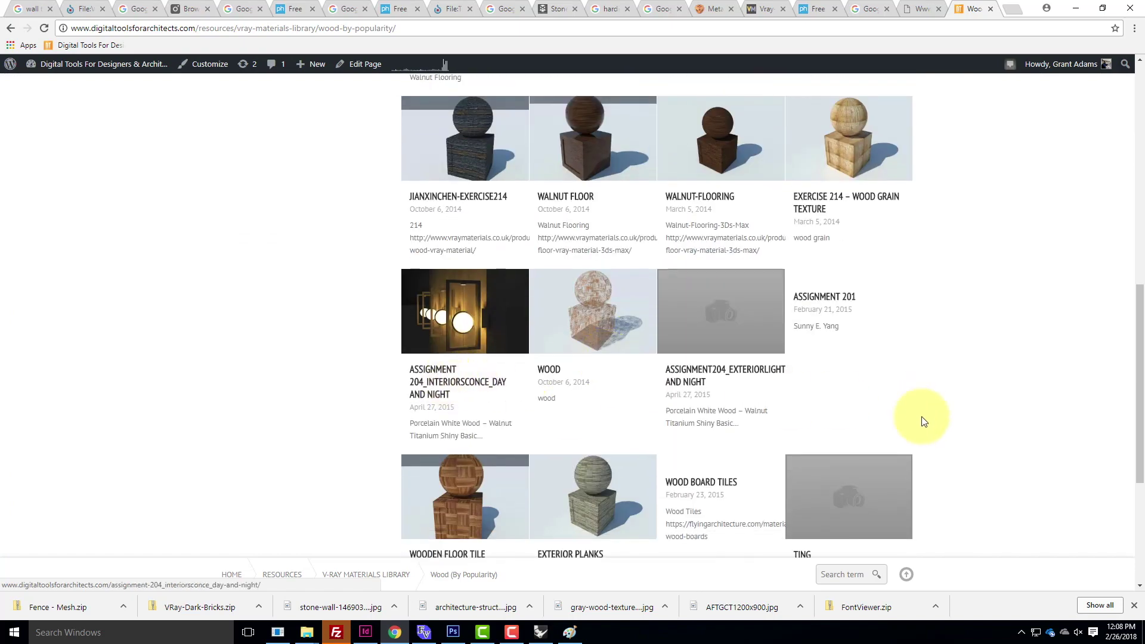
scroll(575, 435, "down", 2)
scroll(875, 485, "down", 2)
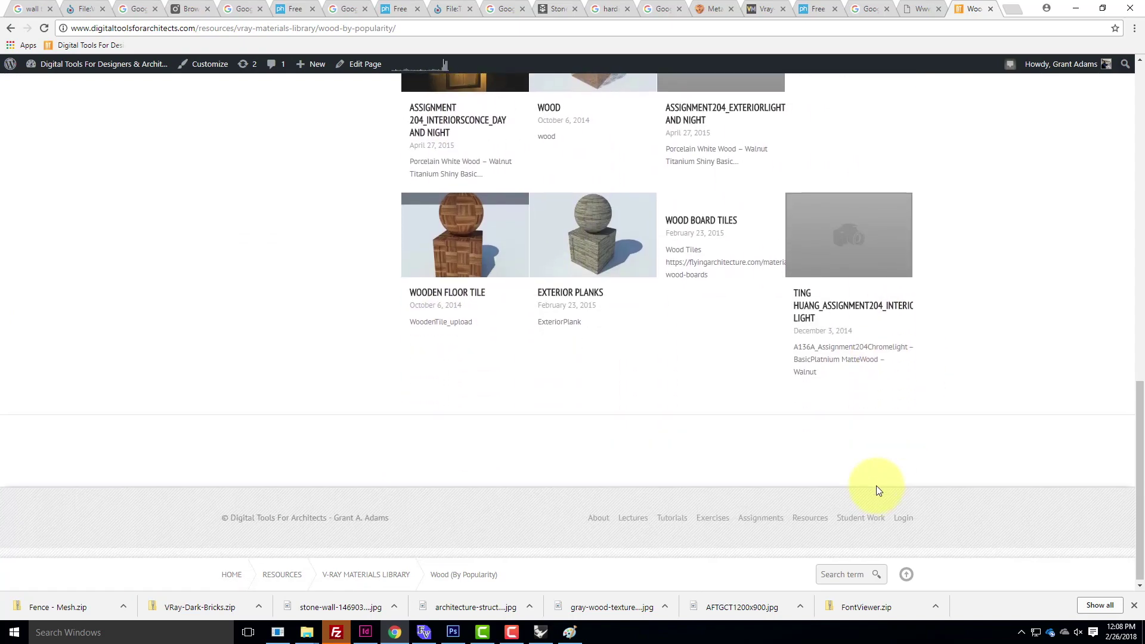
Open the V-Ray Materials Library overview page and review its material categories from Brick through Wood and the usage instructions
scroll(876, 486, "up", 15)
scroll(875, 486, "up", 1)
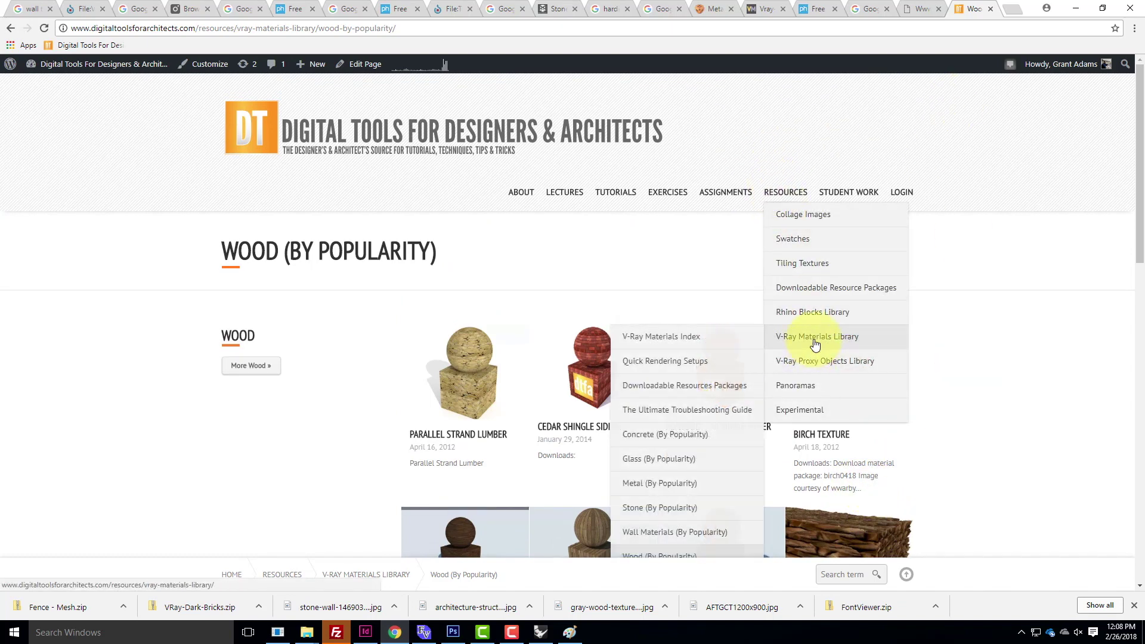
left_click(710, 341)
scroll(610, 338, "down", 10)
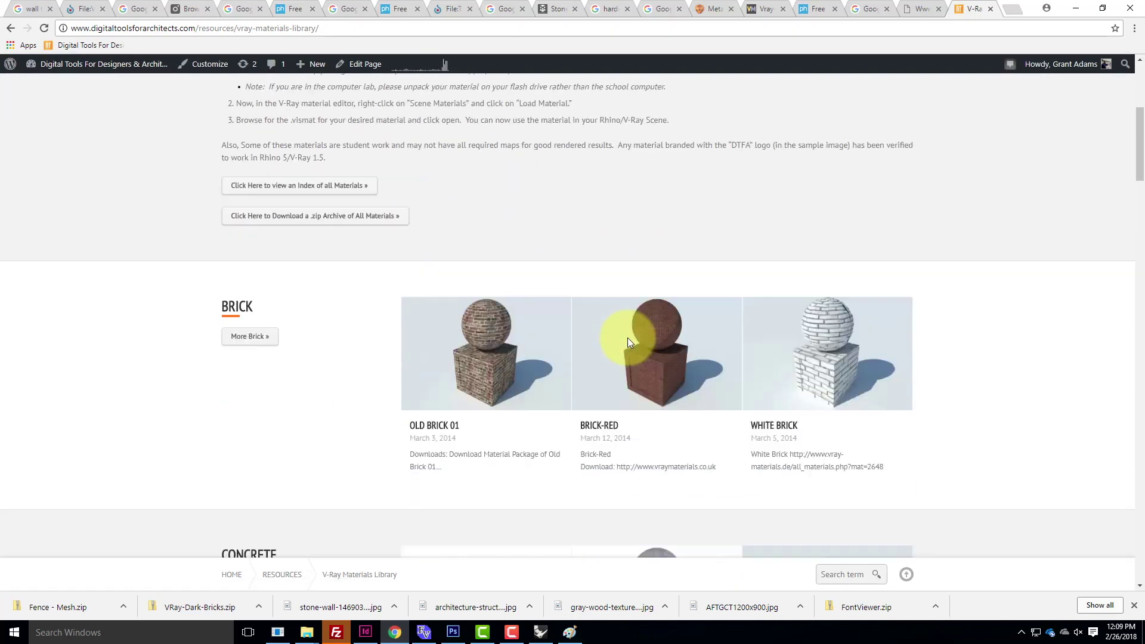
scroll(728, 324, "down", 20)
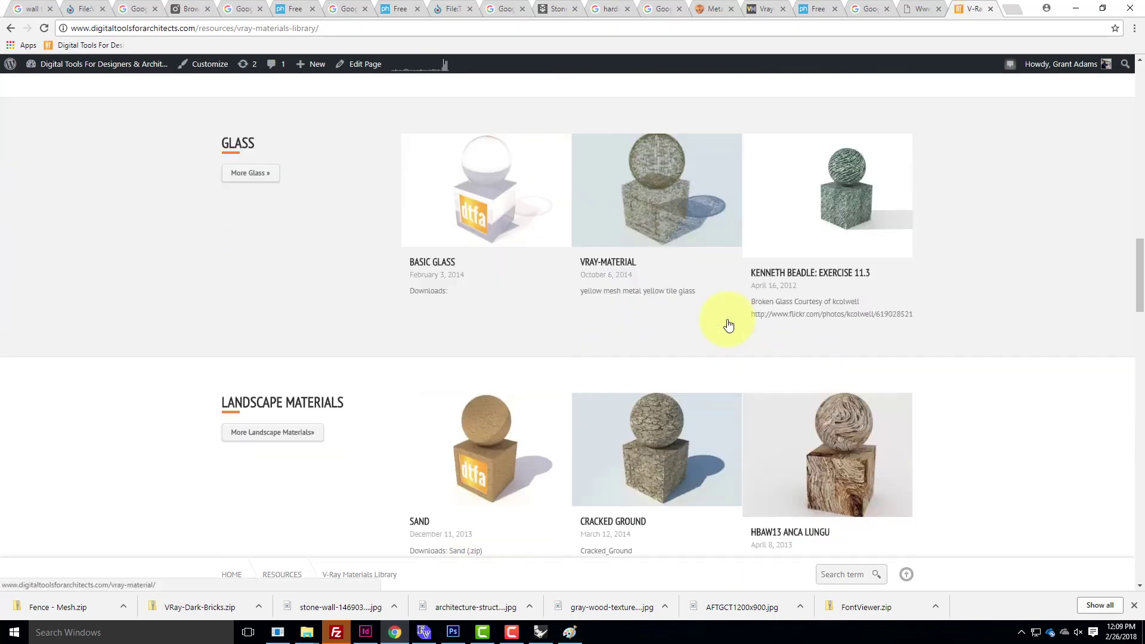
scroll(728, 324, "down", 12)
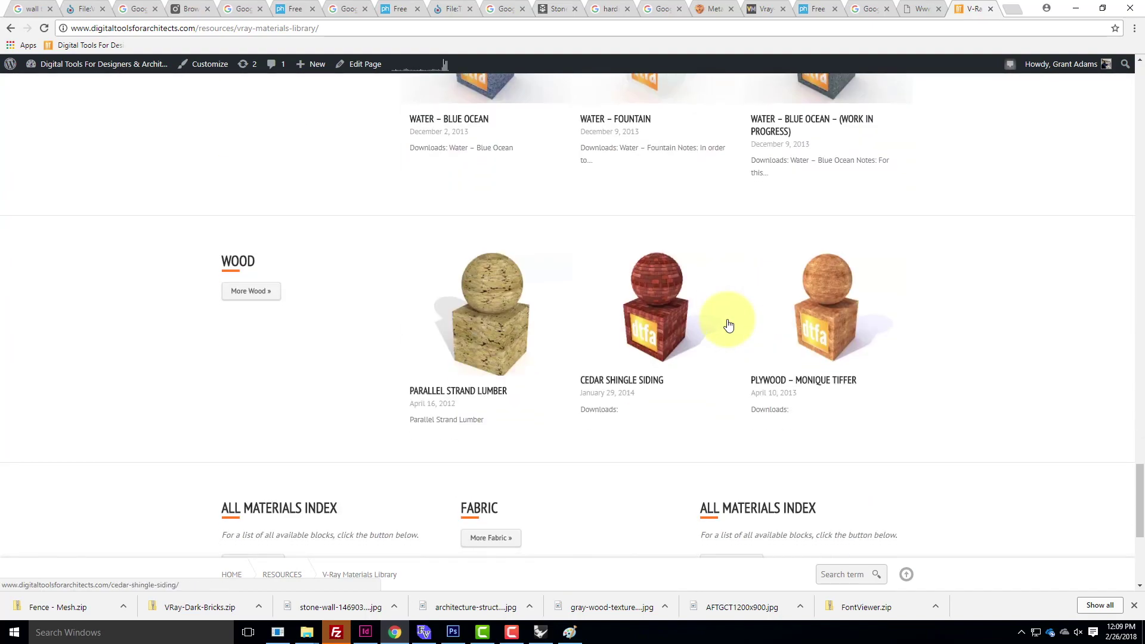
scroll(728, 324, "up", 20)
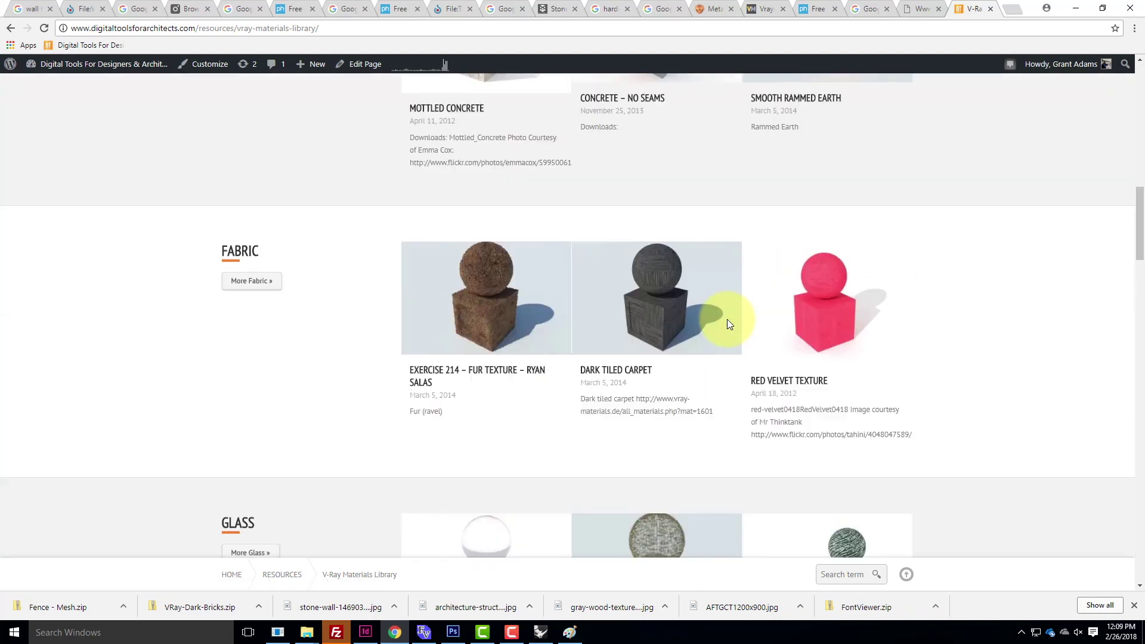
scroll(728, 324, "up", 15)
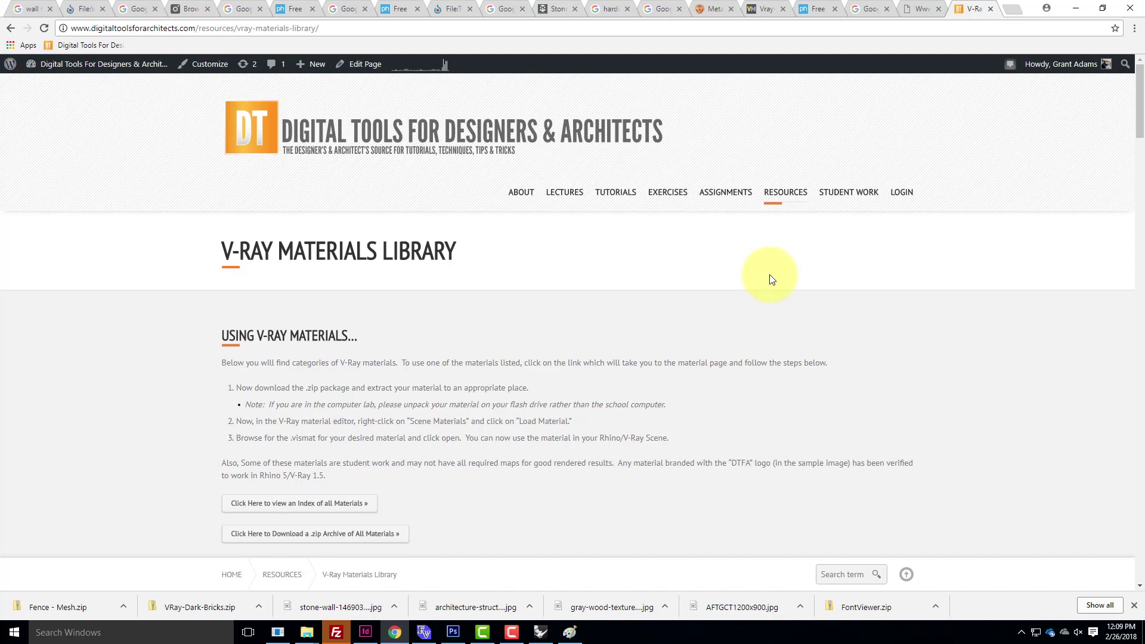
left_click(512, 632)
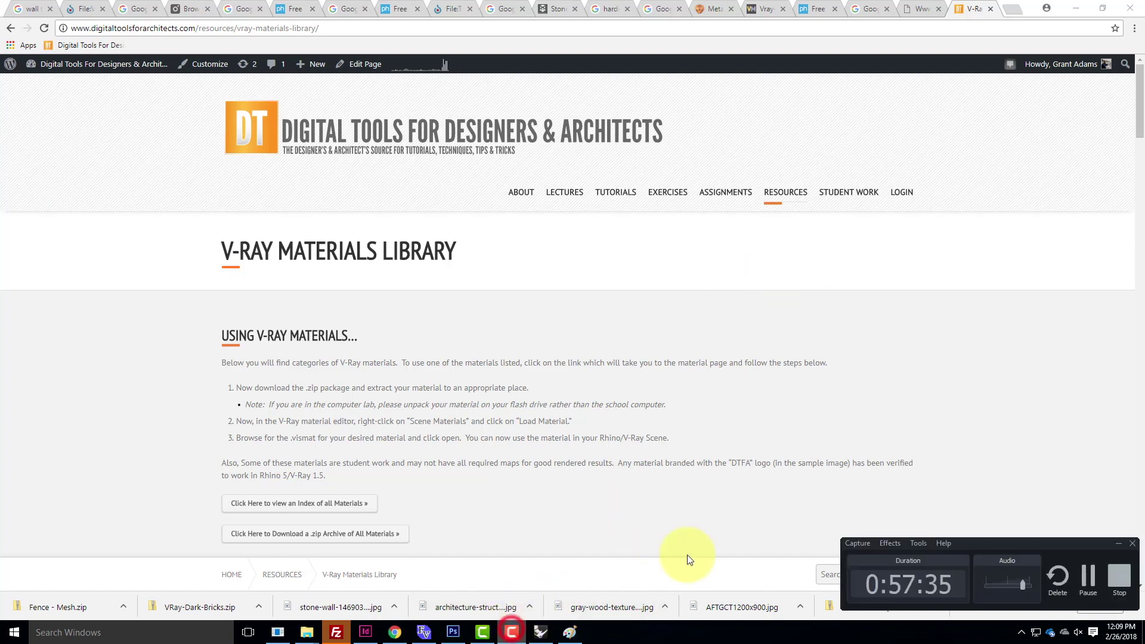